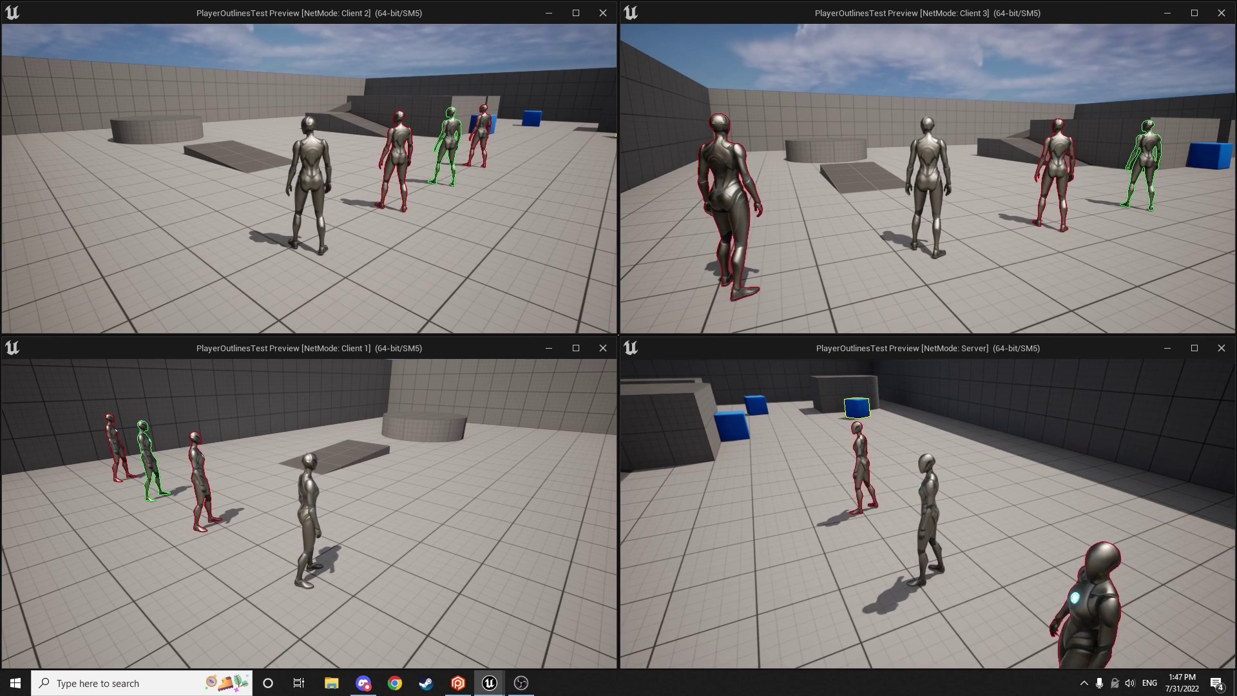
Step: Walk the server character around the multiplayer preview to examine the ally, enemy and objective outlines, and end the preview
key("s")
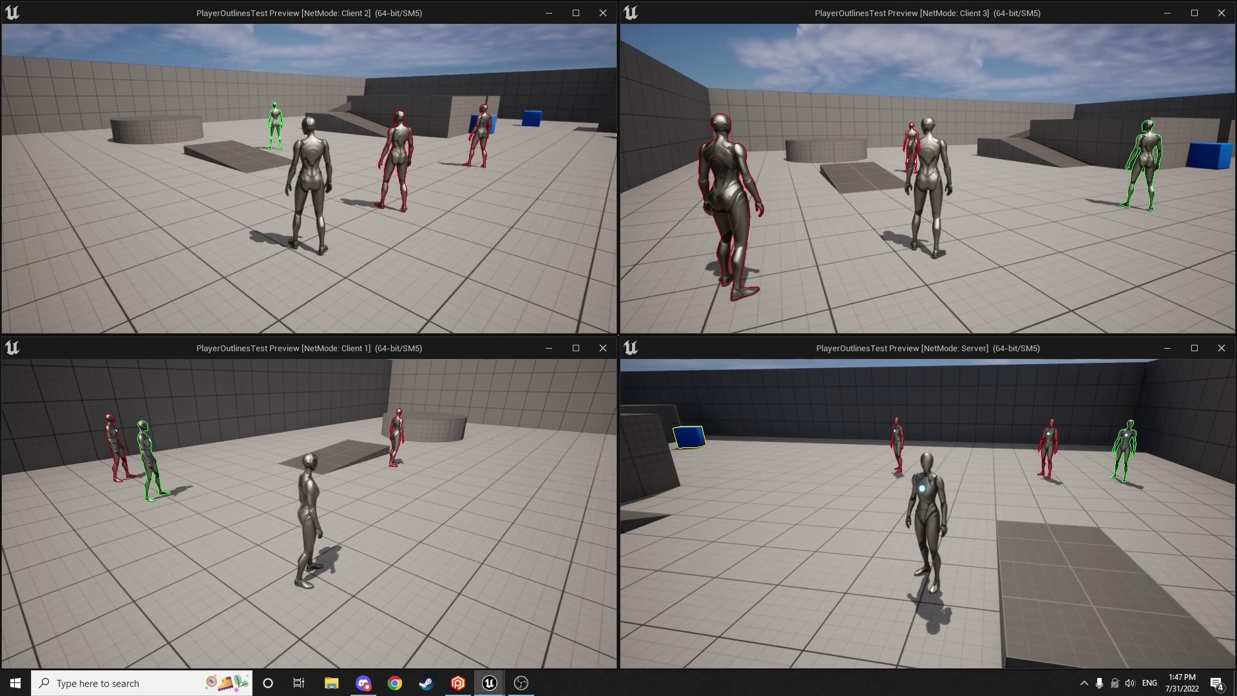
key("w")
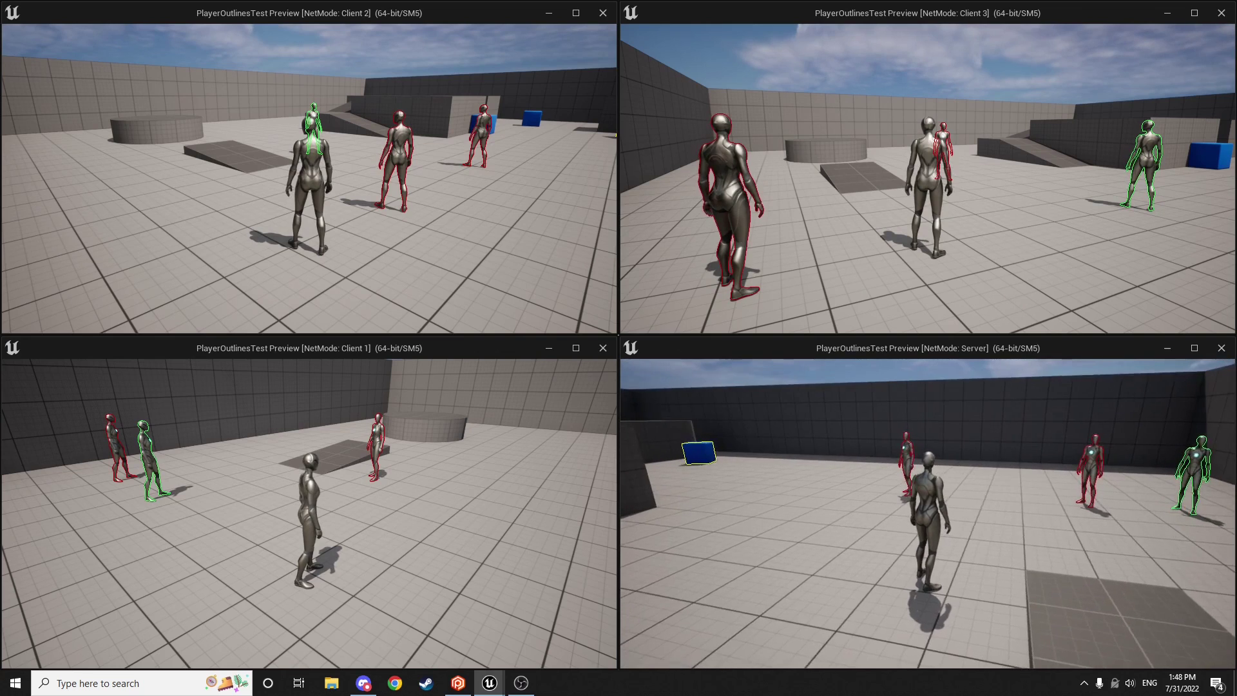
key("d")
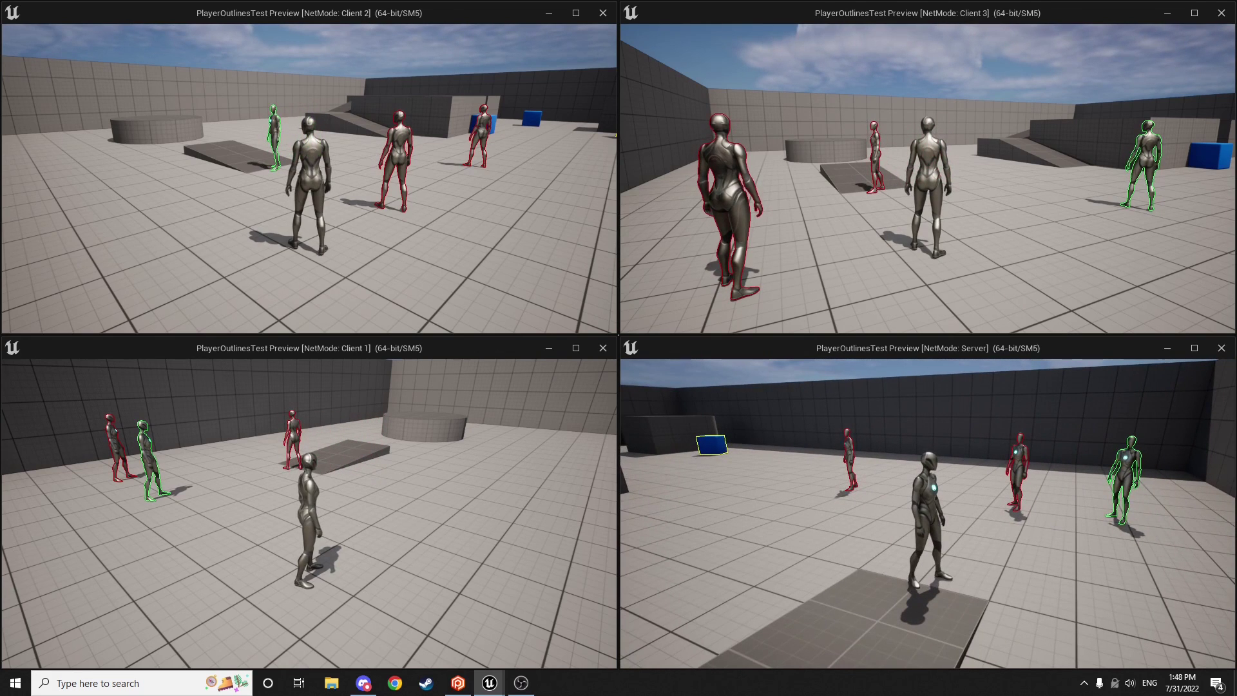
key("alt+Tab")
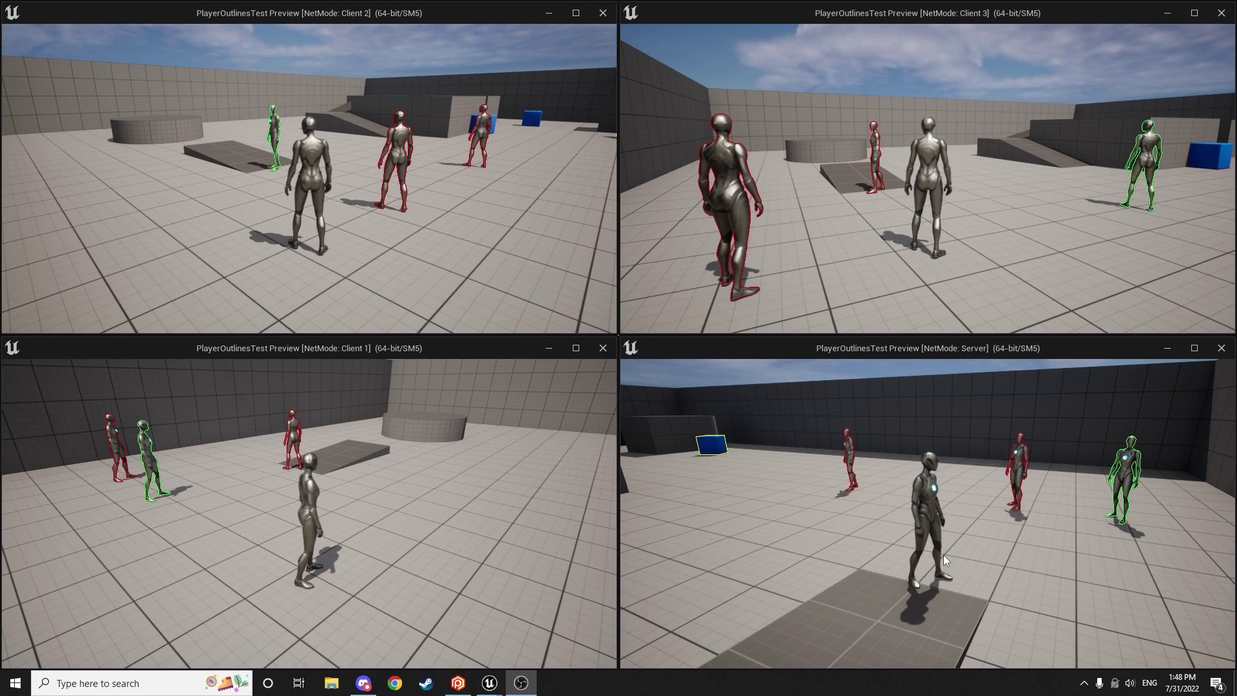
left_click(419, 614)
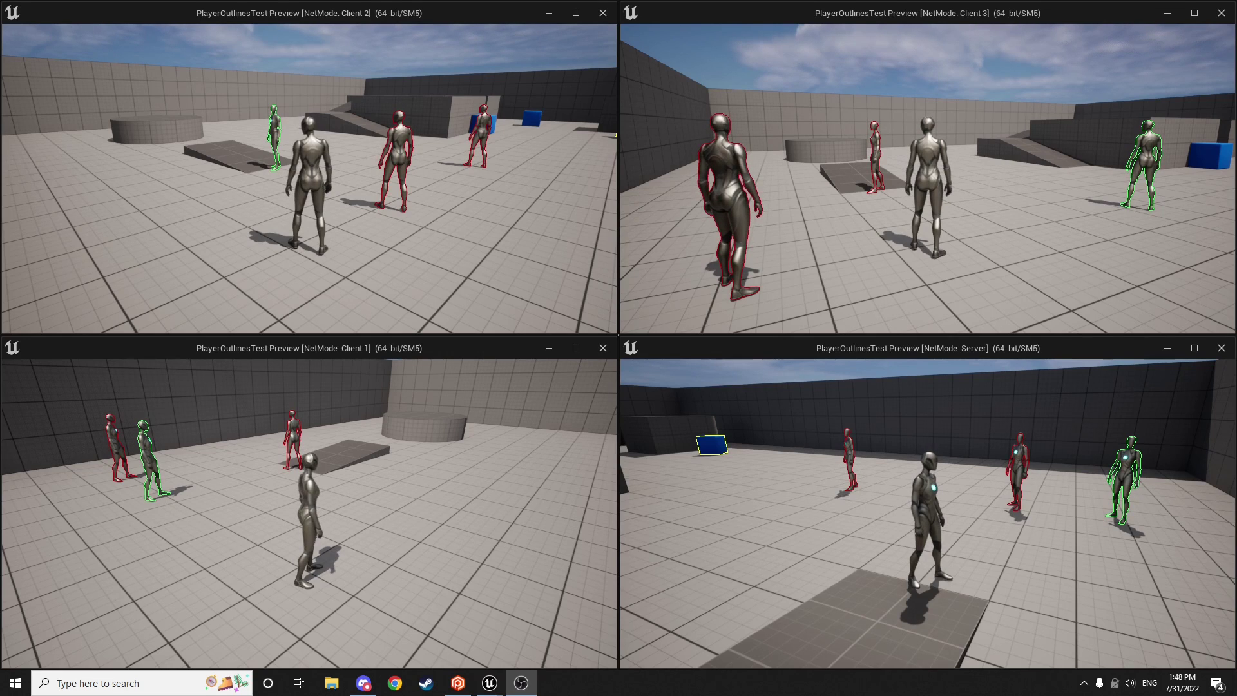
key("Escape")
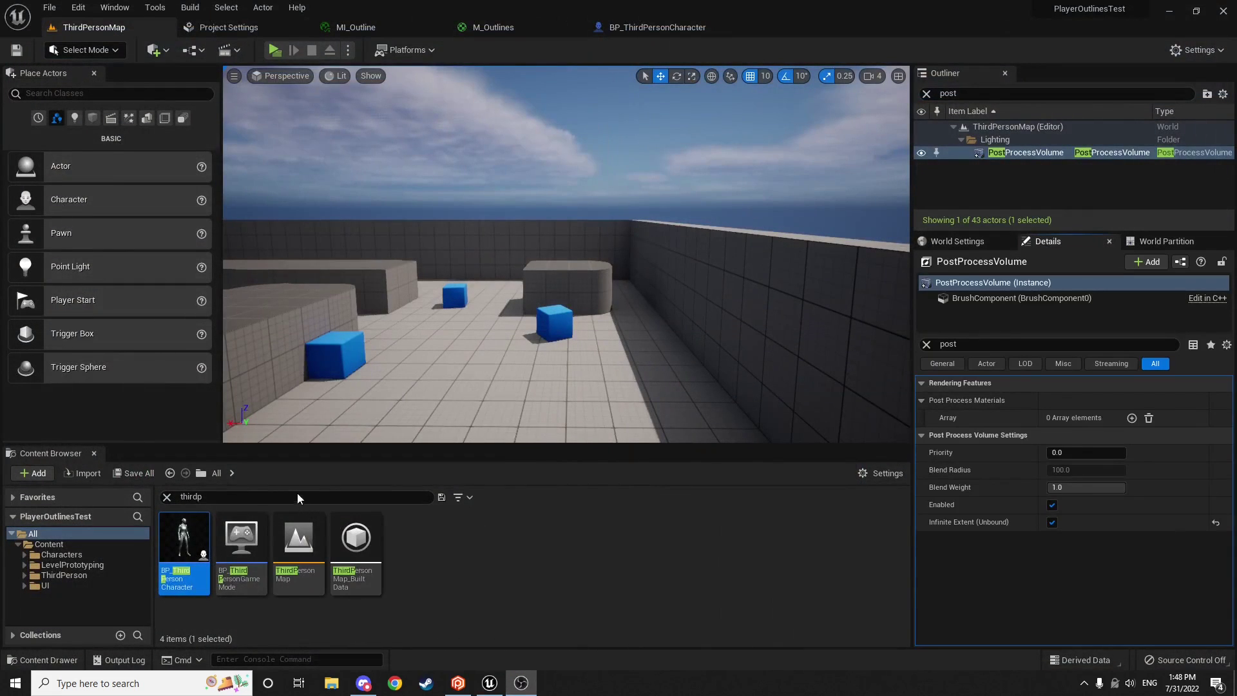
Step: Inspect the outline color parameters of the MI_Outline material instance, including the AllyTeamColor value
left_click(296, 495)
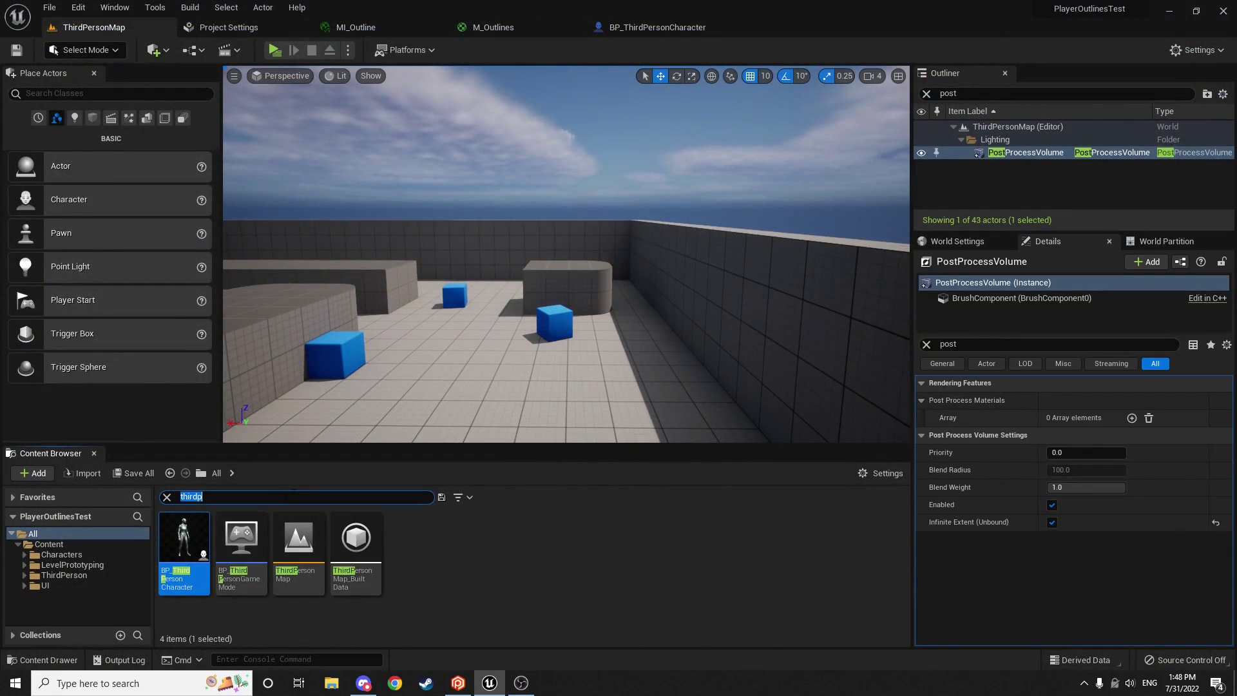
left_click(414, 28)
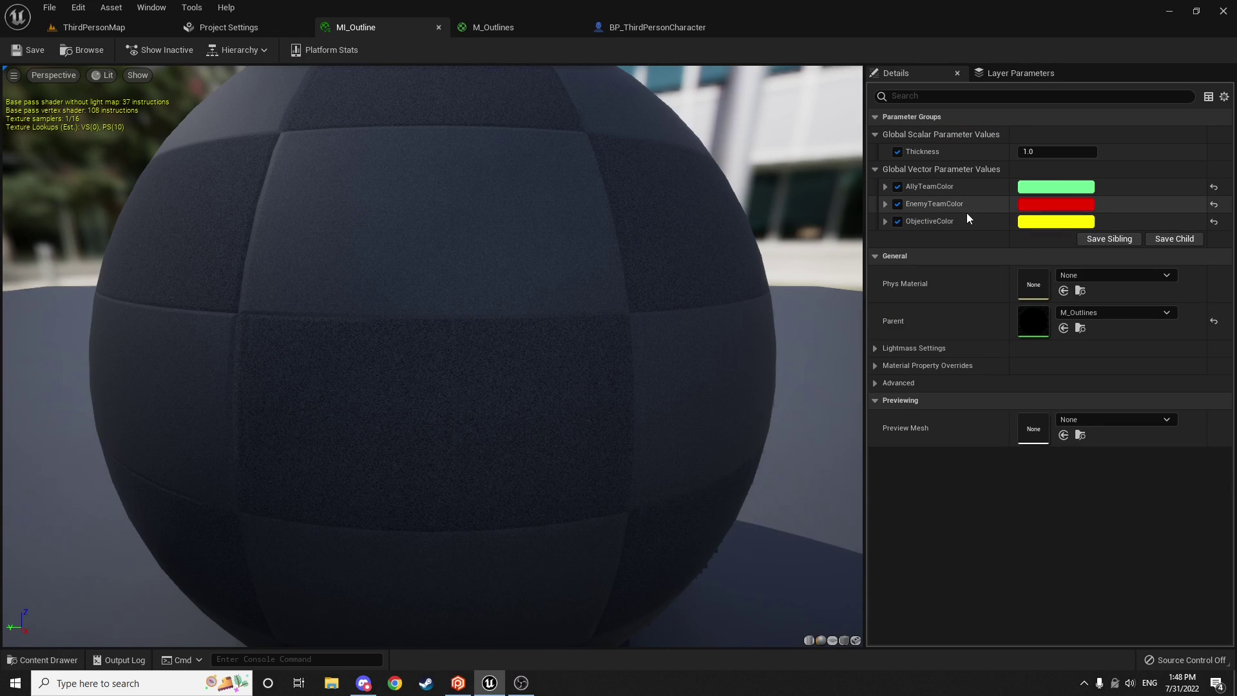
left_click(1050, 187)
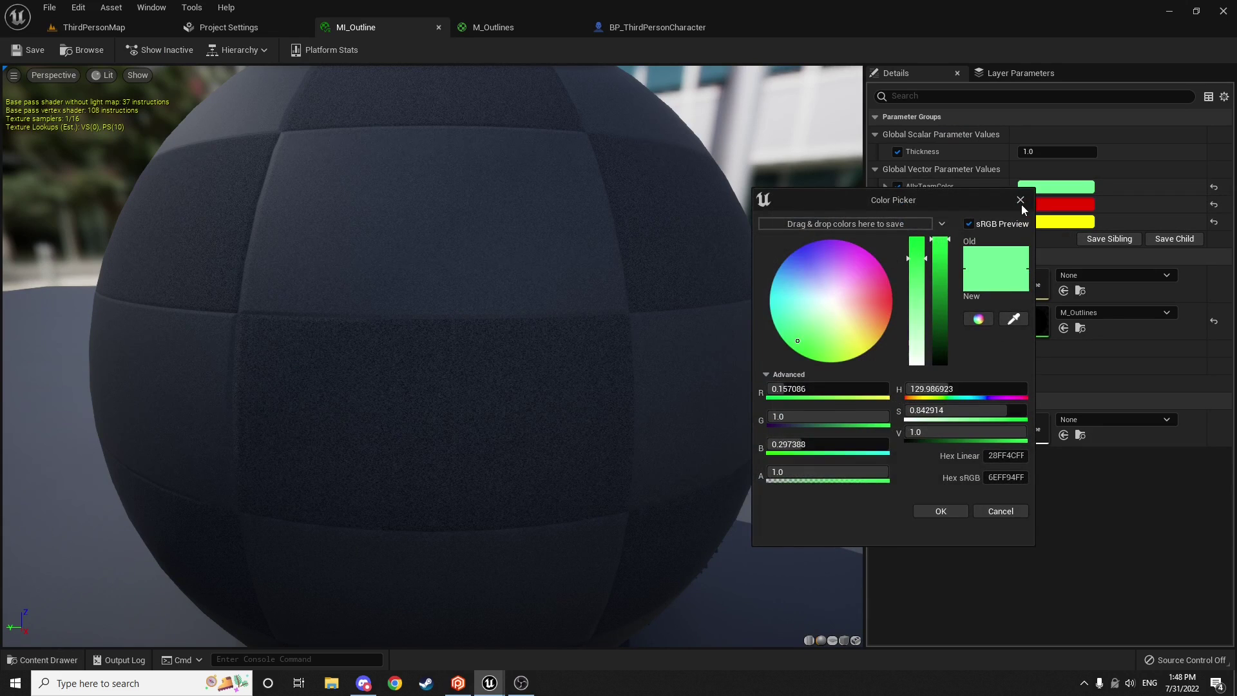
left_click(1021, 200)
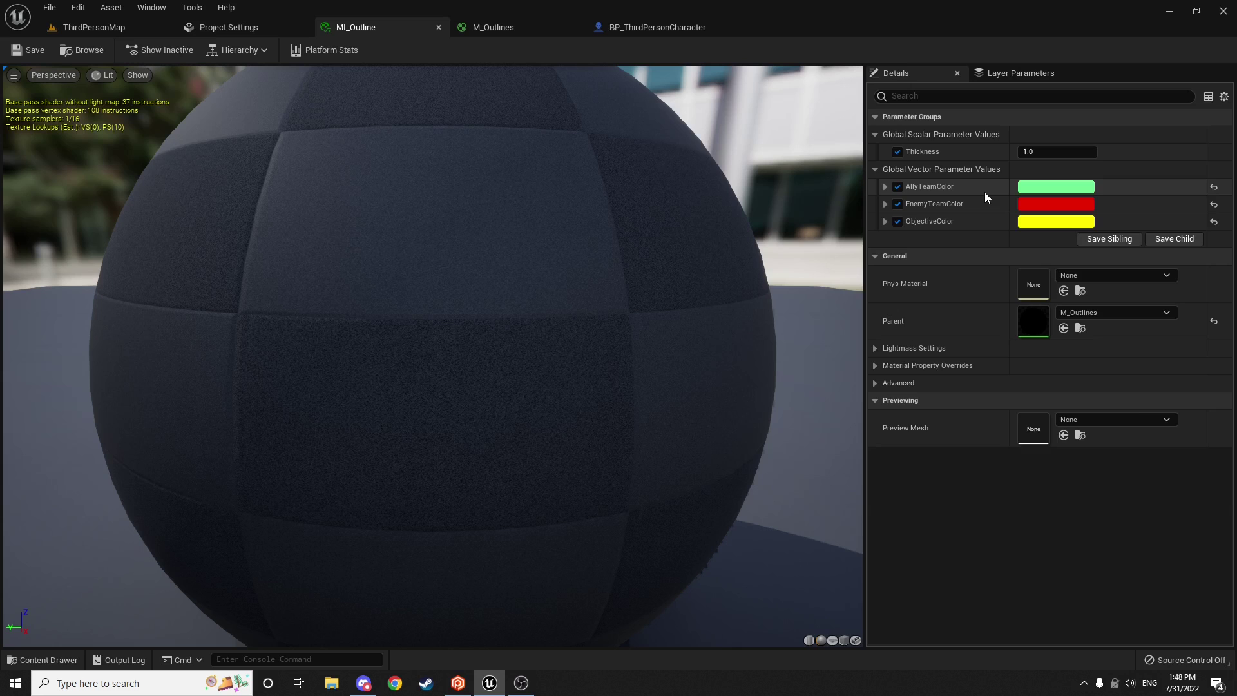
Step: Switch to the Epic Games Launcher and launch Unreal Engine 5.0.3
left_click(27, 682)
type("epi")
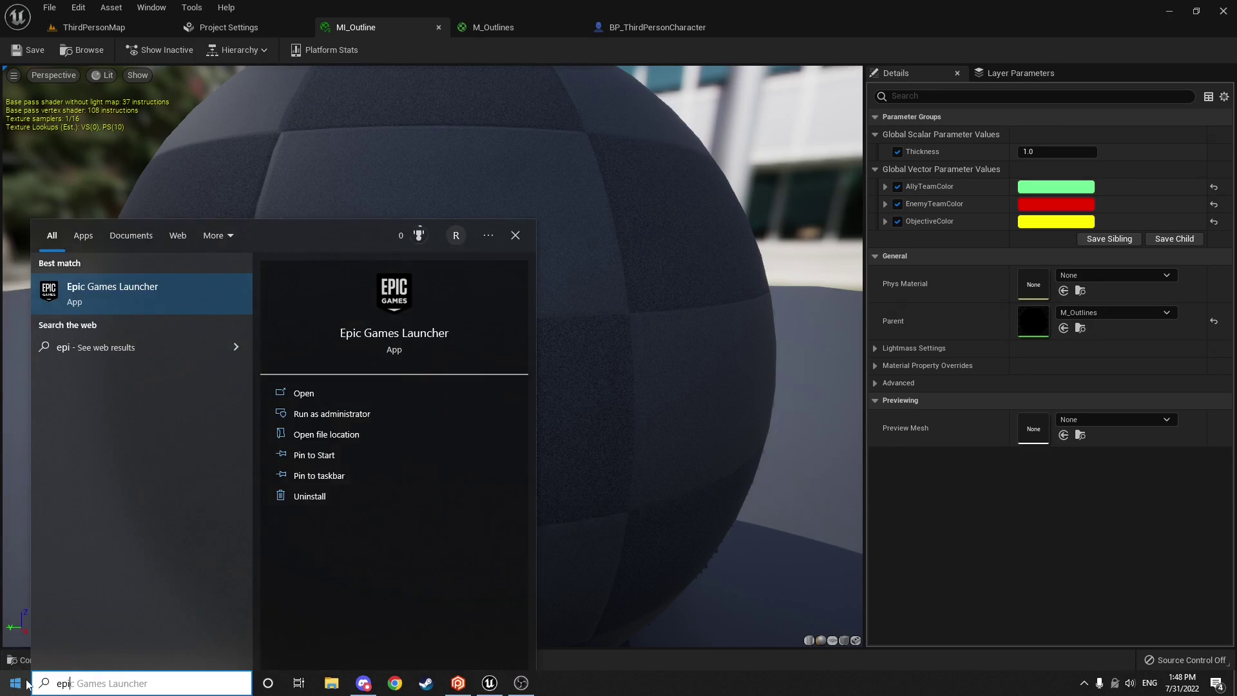
key("Return")
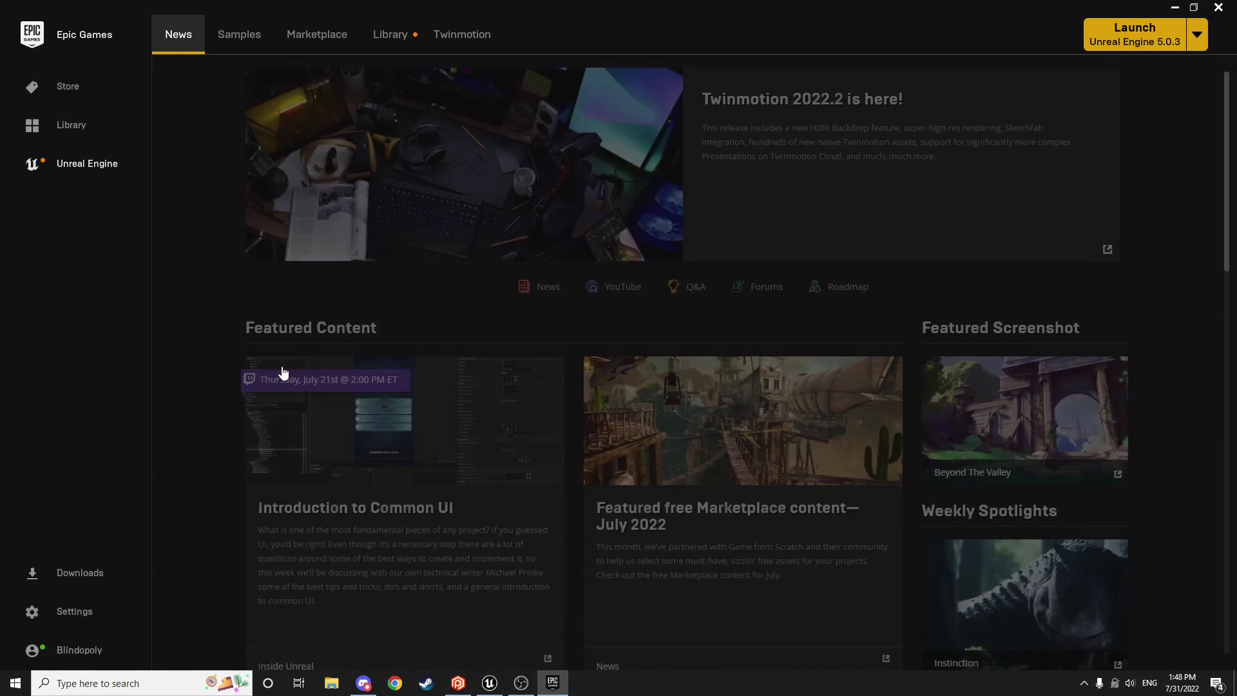
left_click(1153, 39)
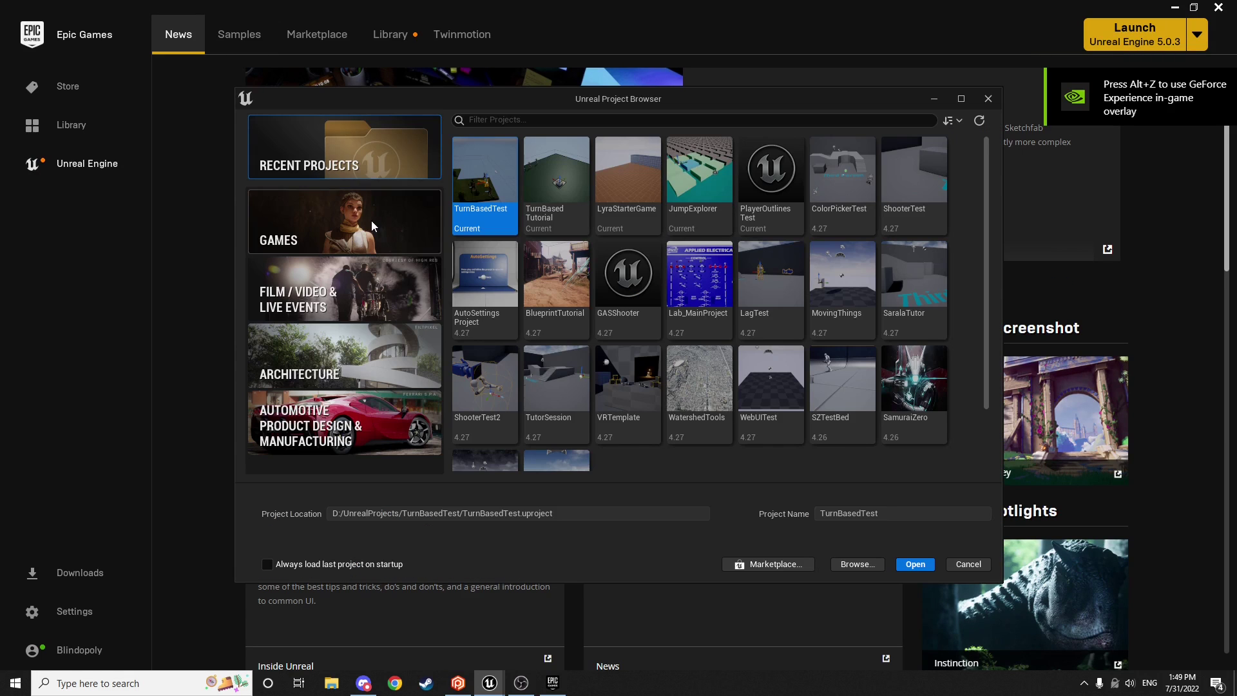
Step: Create a Games project from the Third Person template named PlayerOutlines, and briefly play-test its default level
left_click(372, 226)
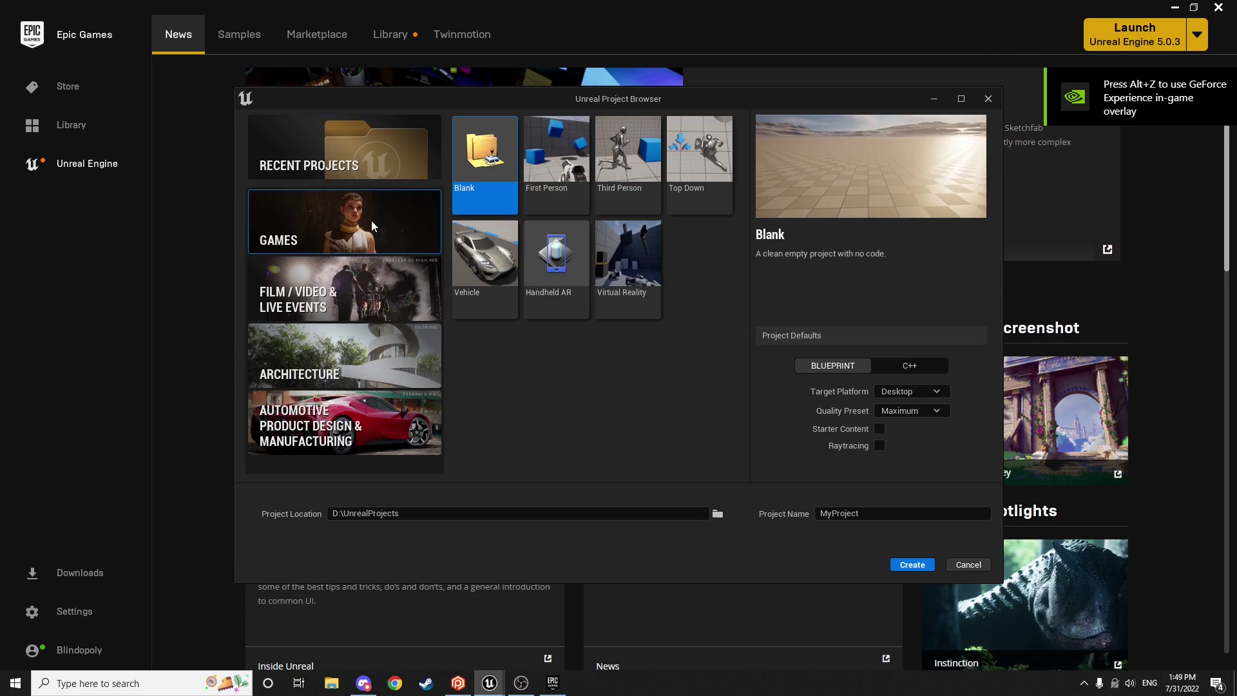
left_click(606, 175)
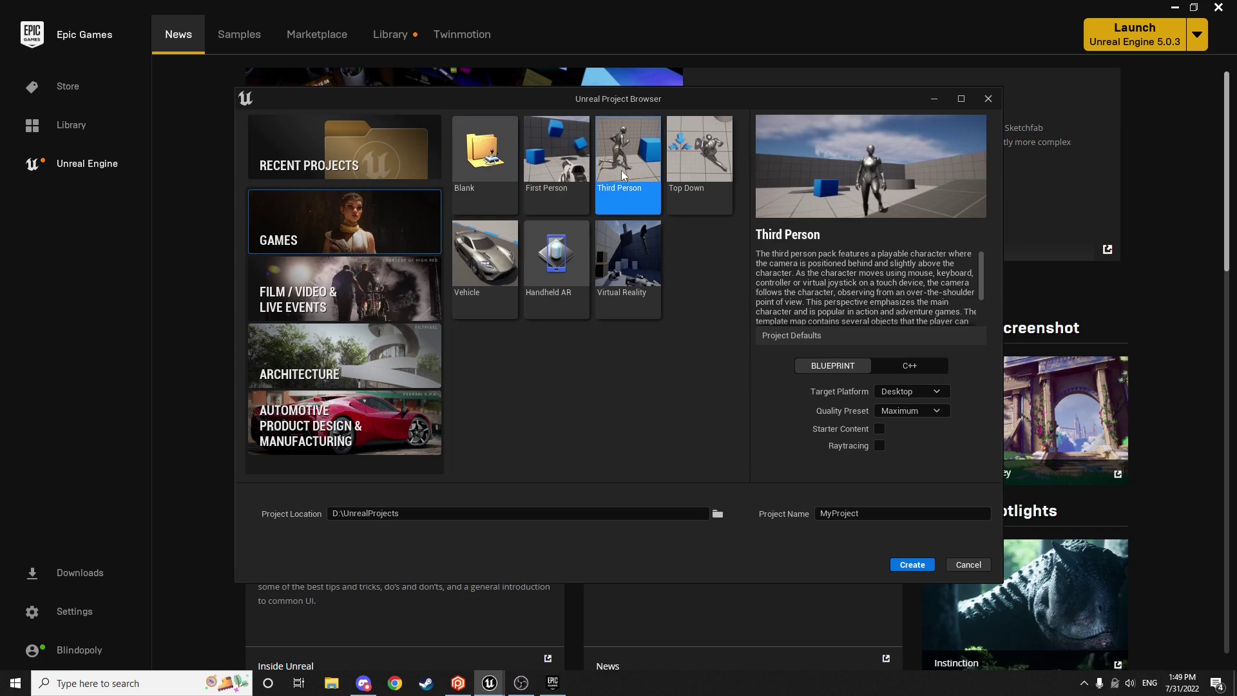
left_click(877, 516)
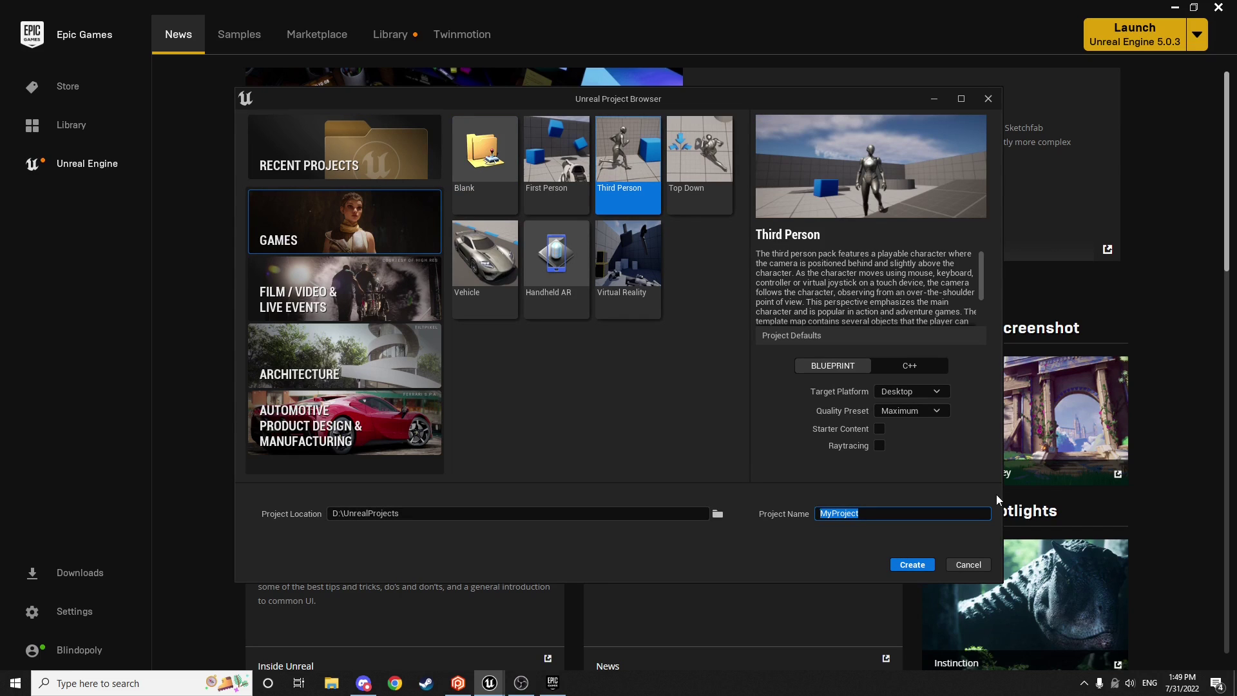
type("PlayerOutlines")
left_click(921, 568)
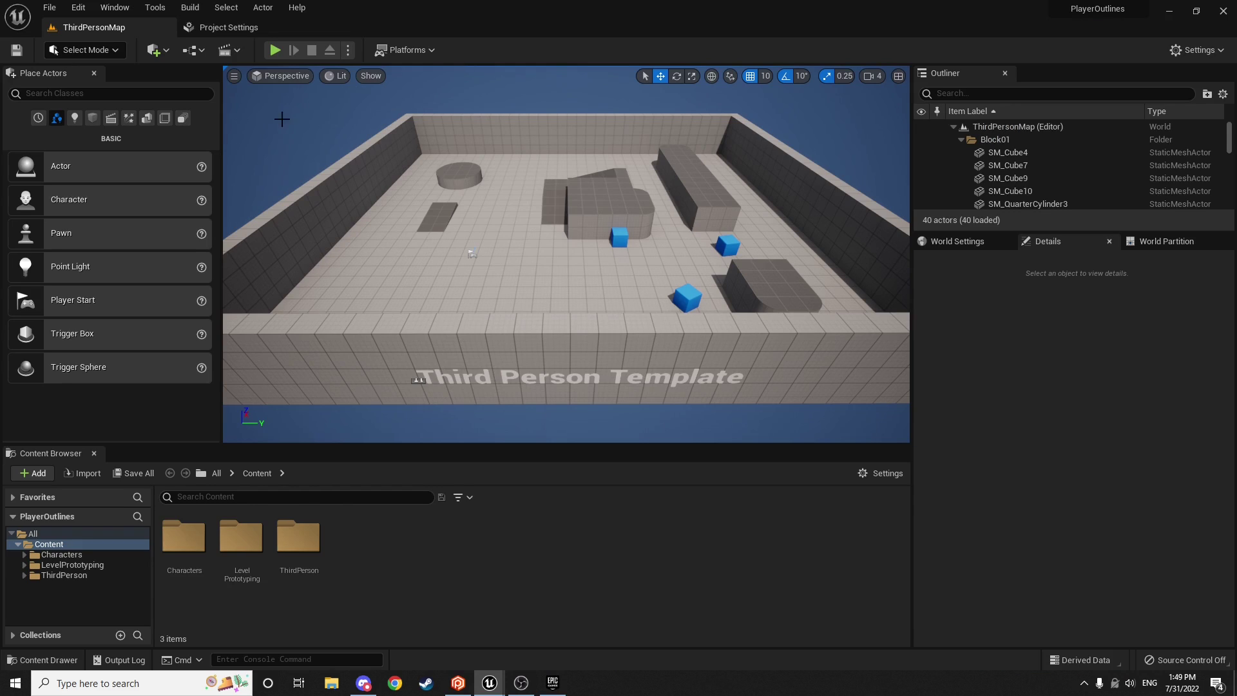
left_click(275, 50)
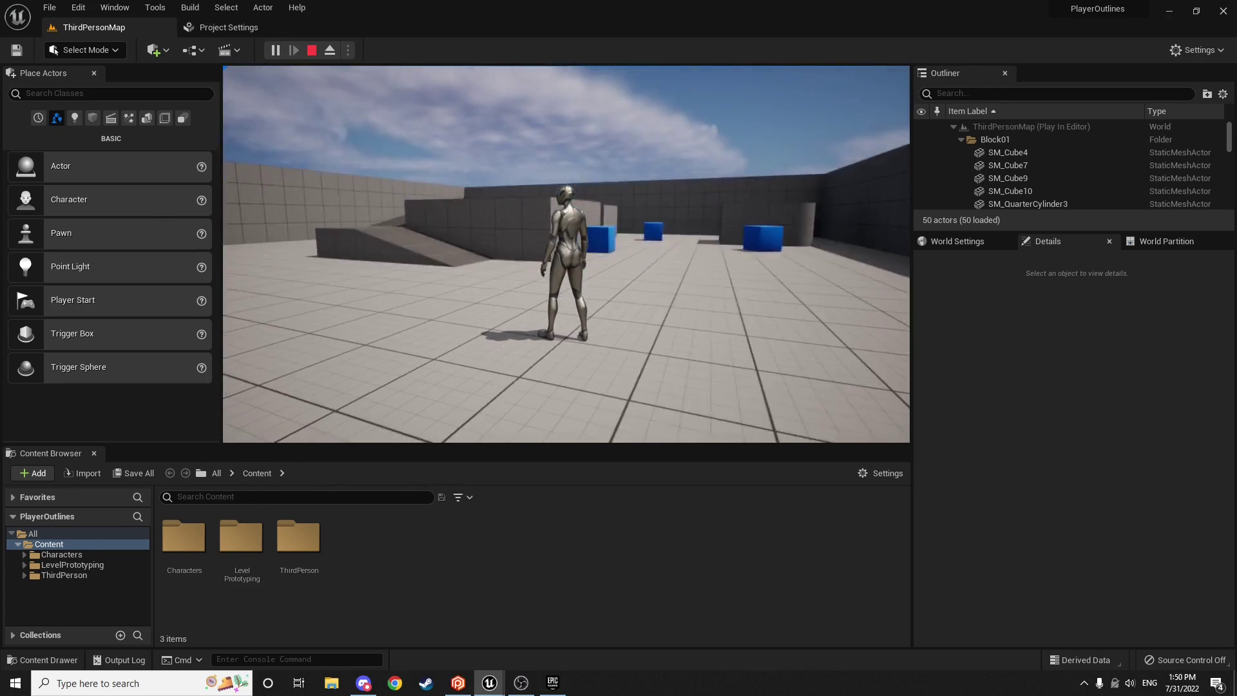
key("Escape")
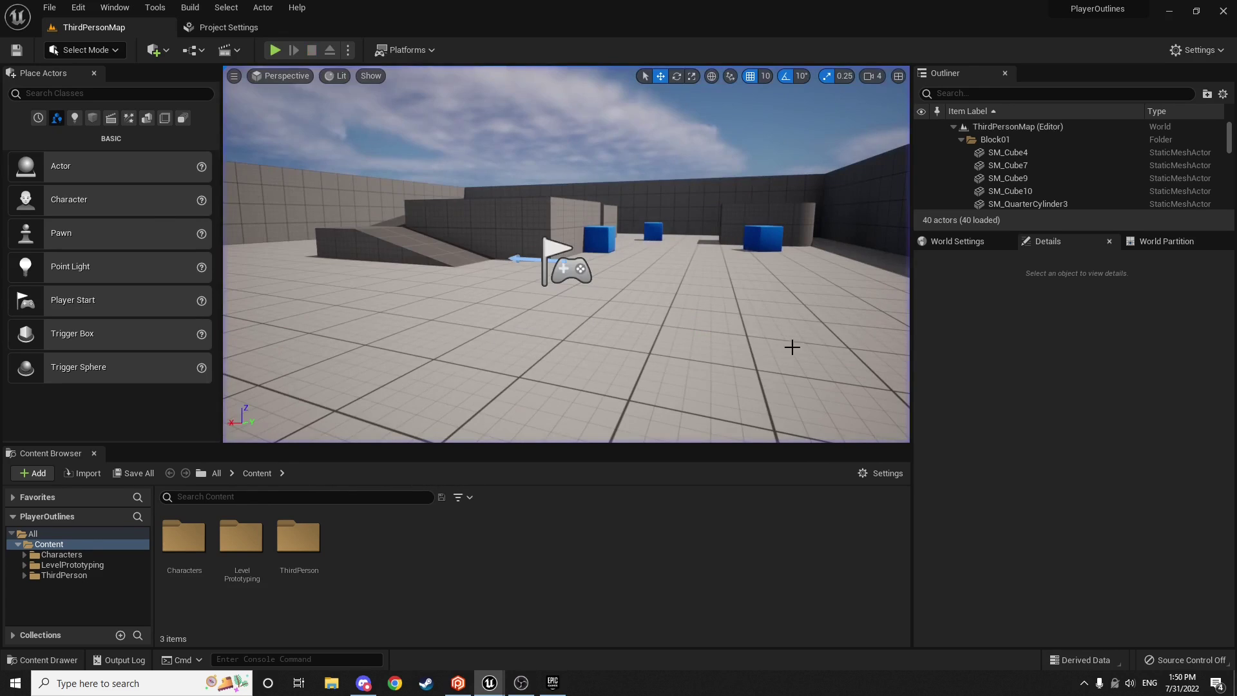
Step: Create a new folder named Outlines in the project's Content folder
right_click(490, 566)
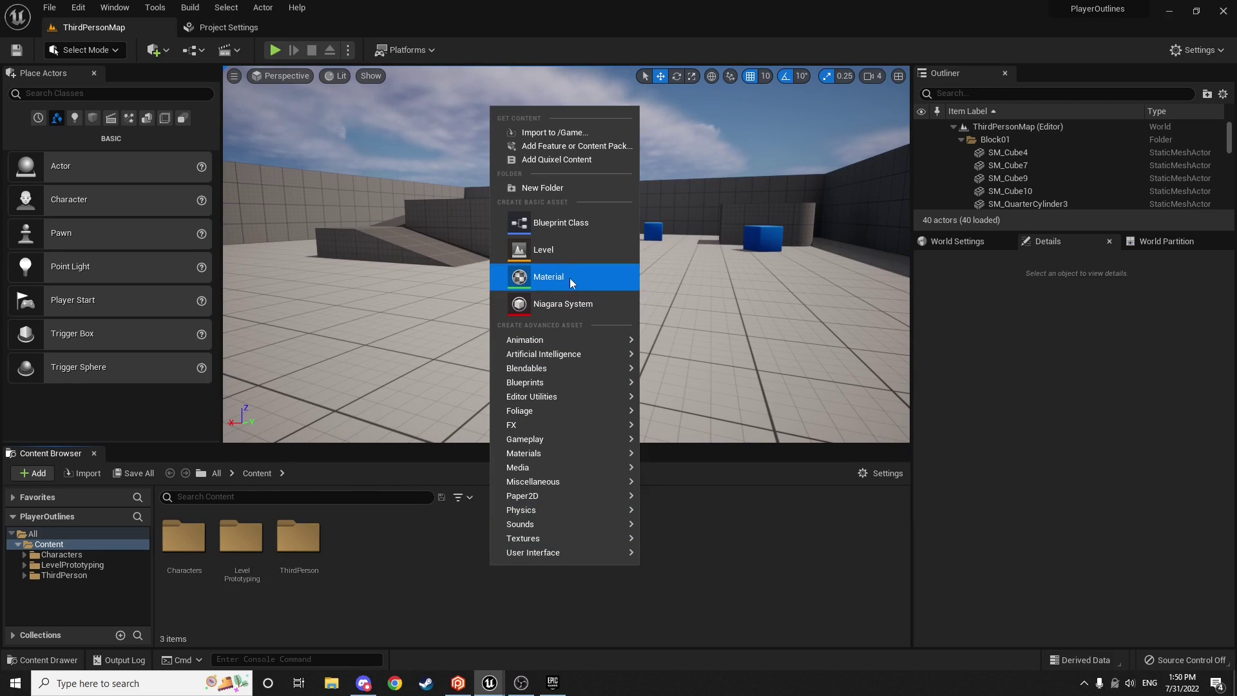
left_click(558, 186)
type("Outl")
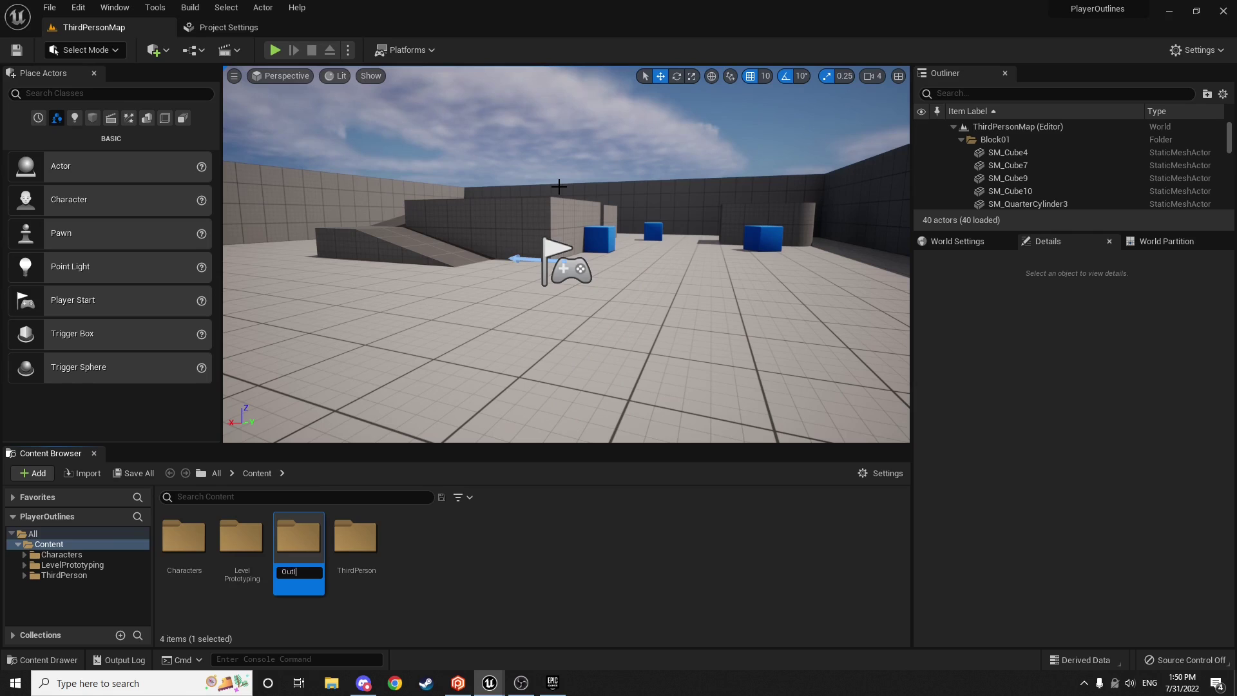
type("ines")
key("Return")
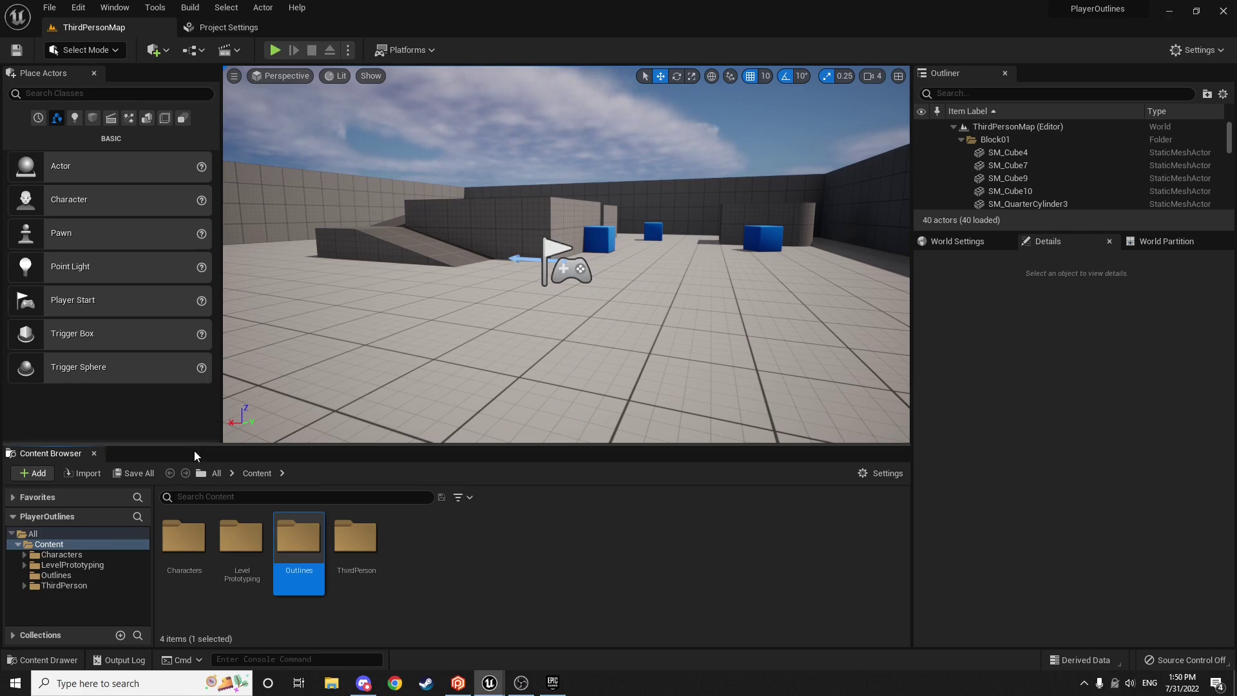
Step: Create a new material named M_Outlines inside the Outlines folder
double_click(302, 551)
right_click(303, 551)
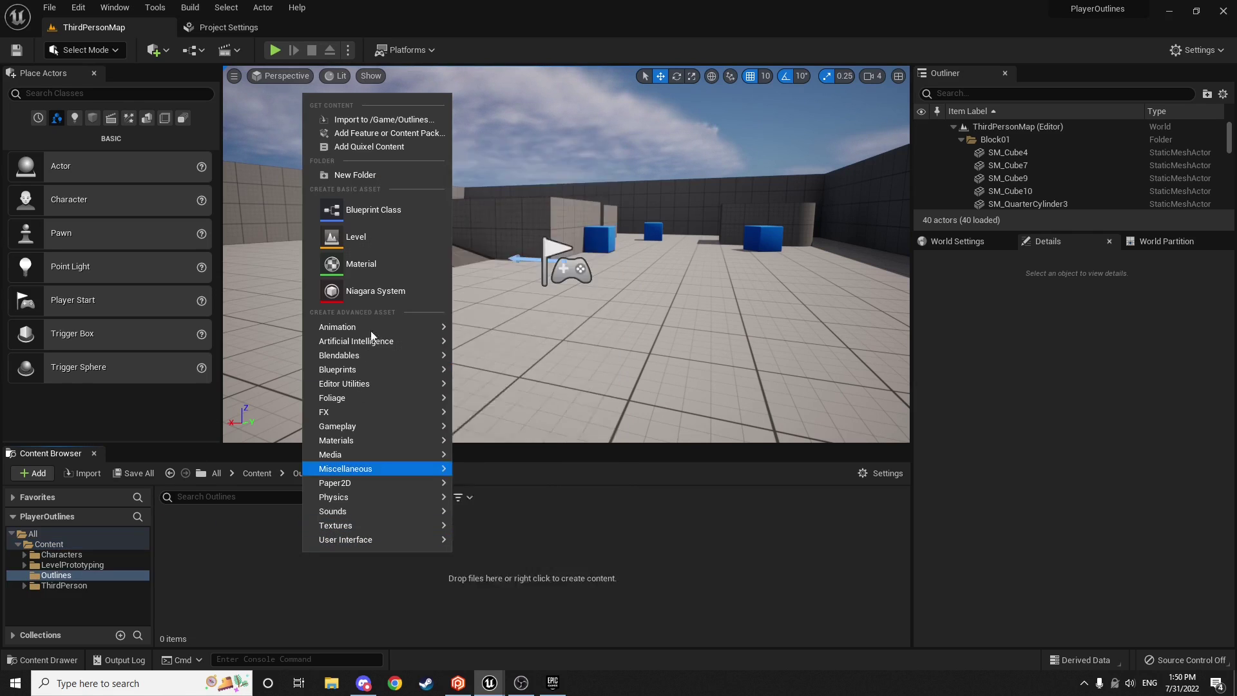
left_click(386, 267)
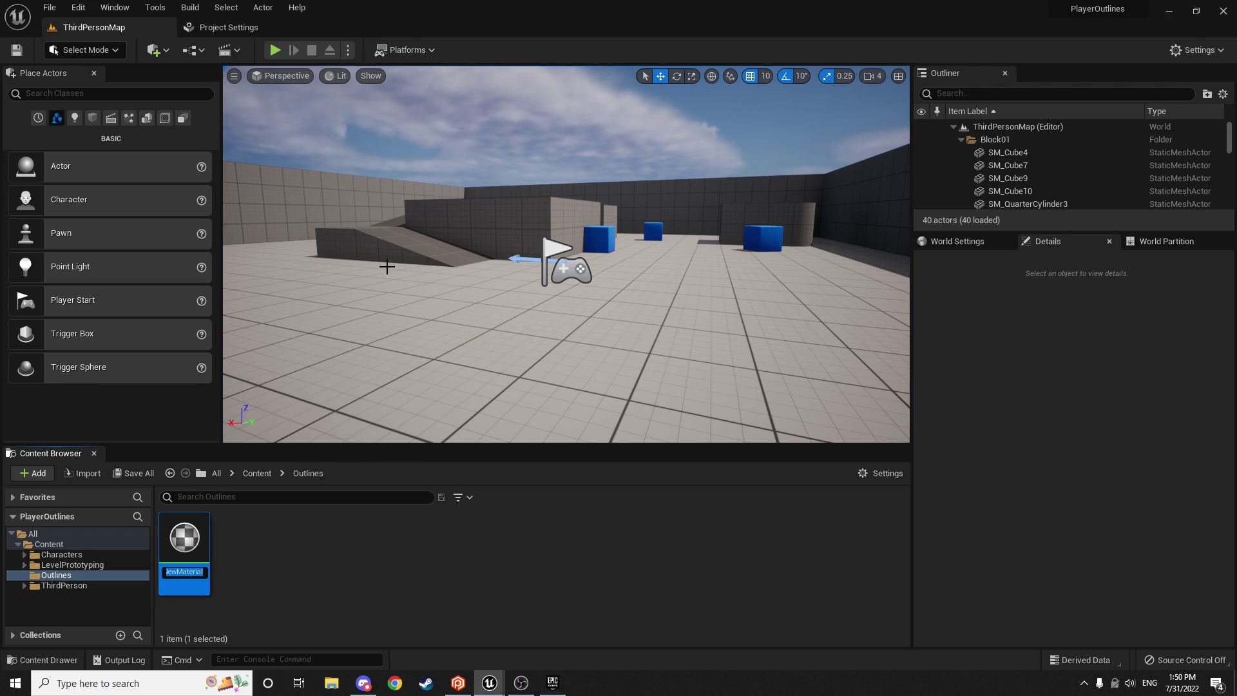
type("M_Outlines")
key("Return")
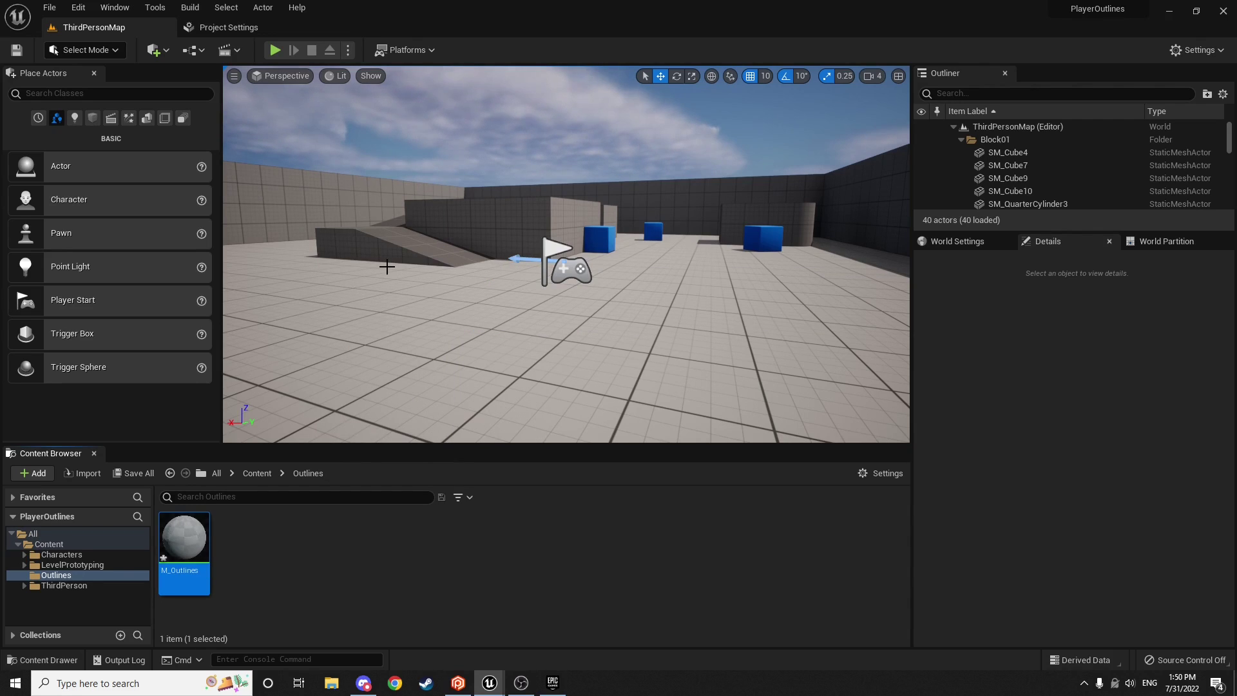
Step: Open M_Outlines docked in the main editor window and set its Material Domain to Post Process
double_click(193, 561)
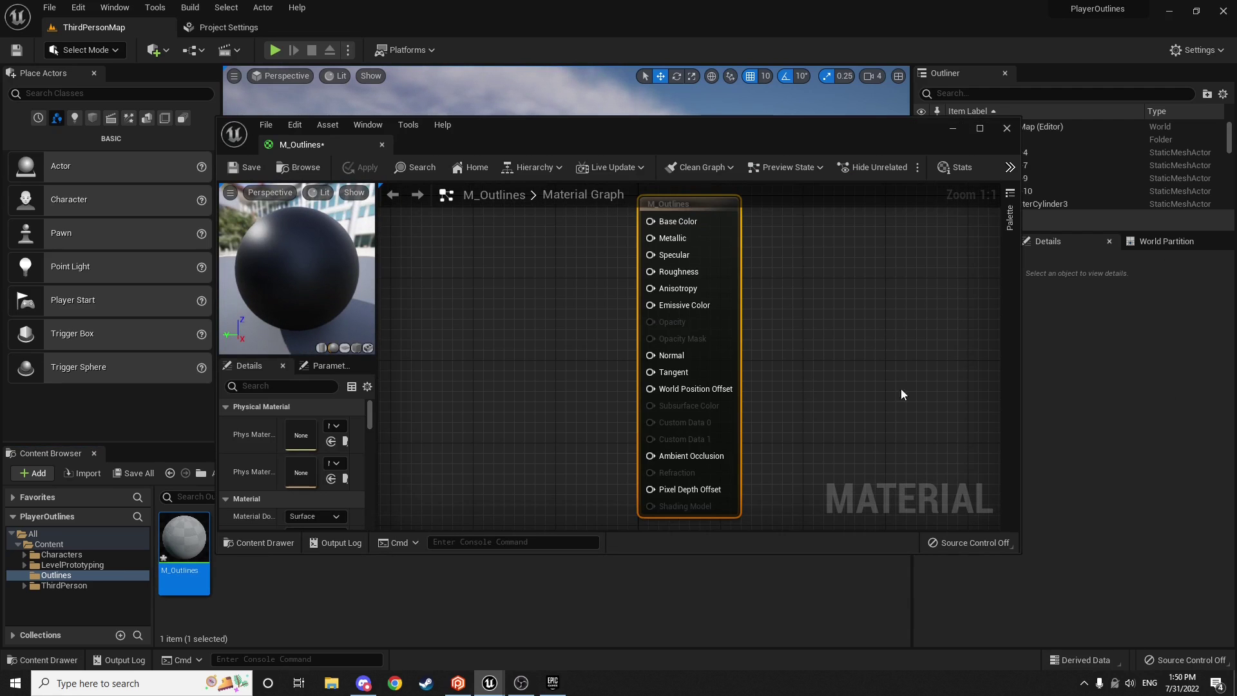
left_click_drag(319, 146, 327, 22)
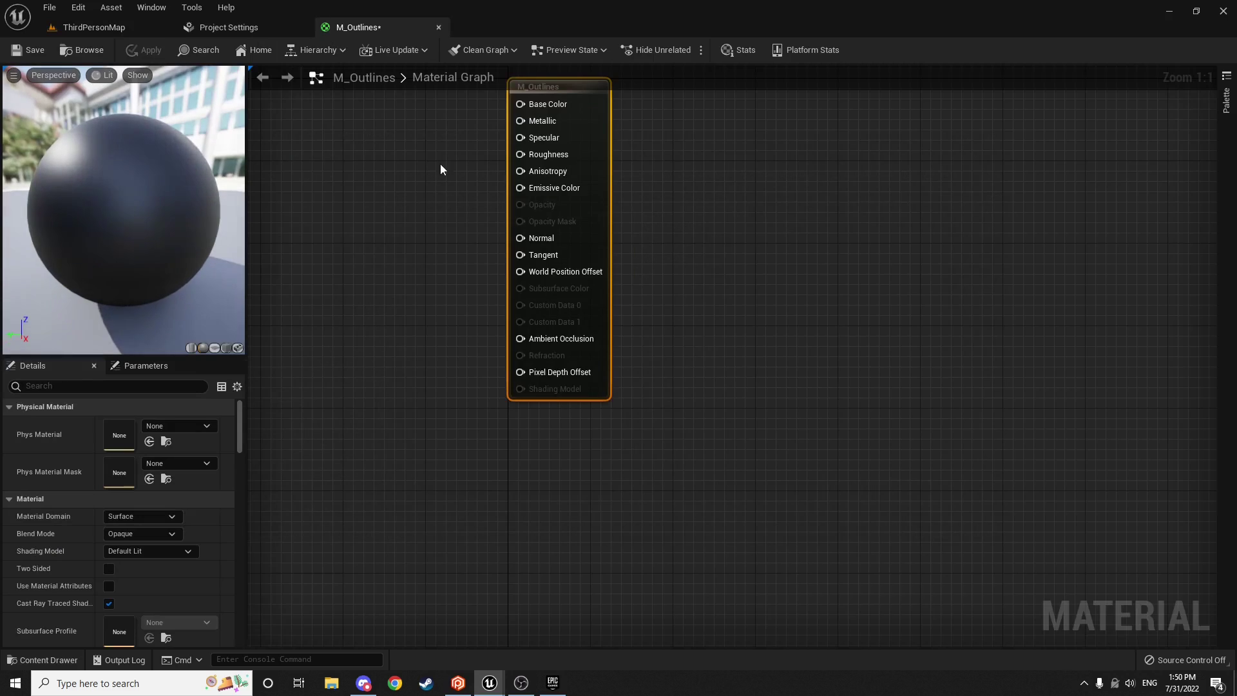
right_click_drag(579, 93, 670, 253)
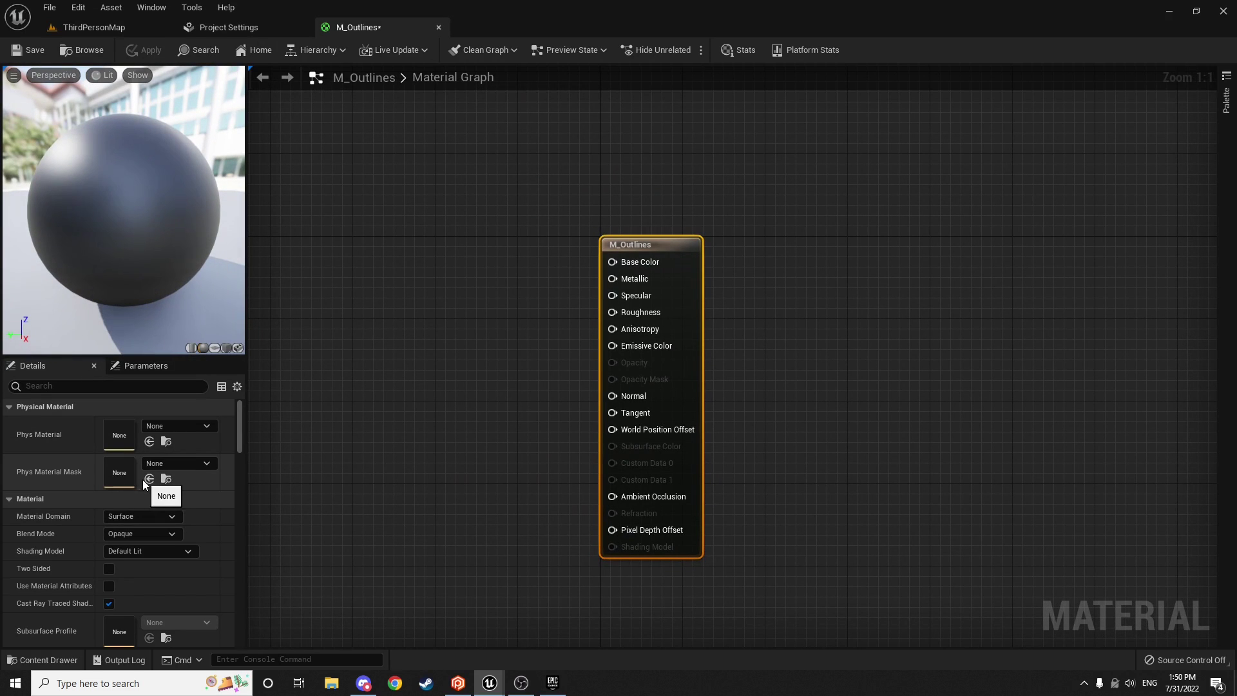
left_click(133, 519)
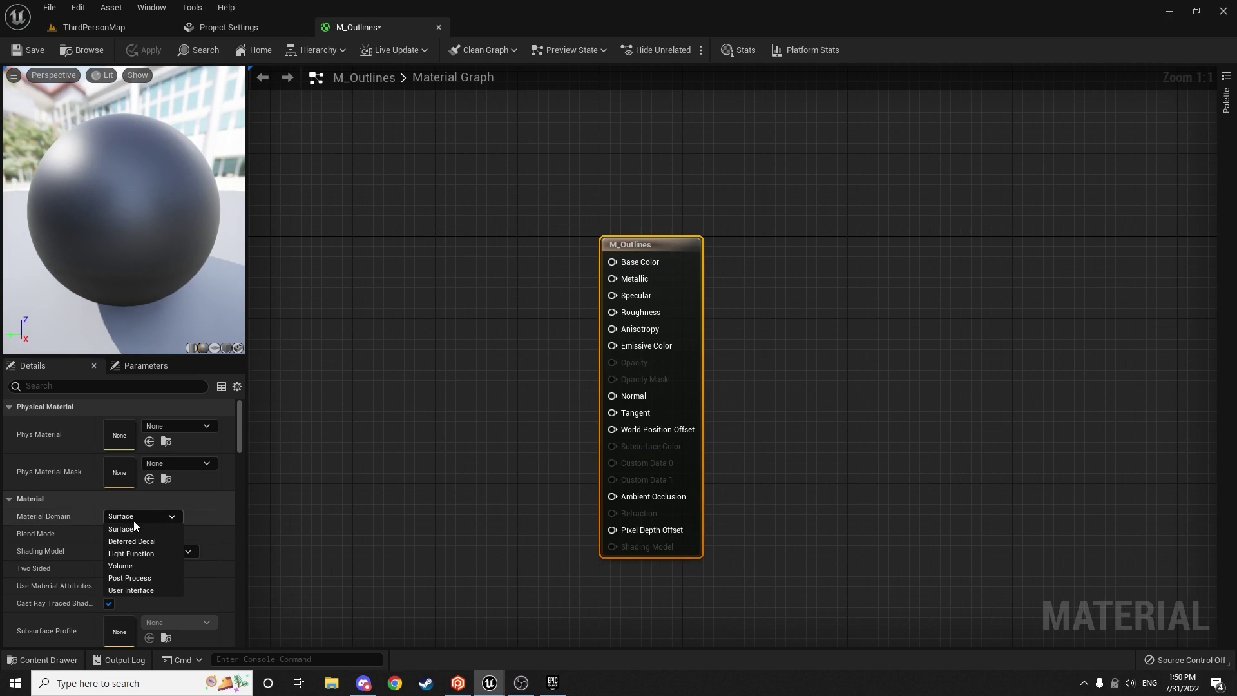
left_click(134, 578)
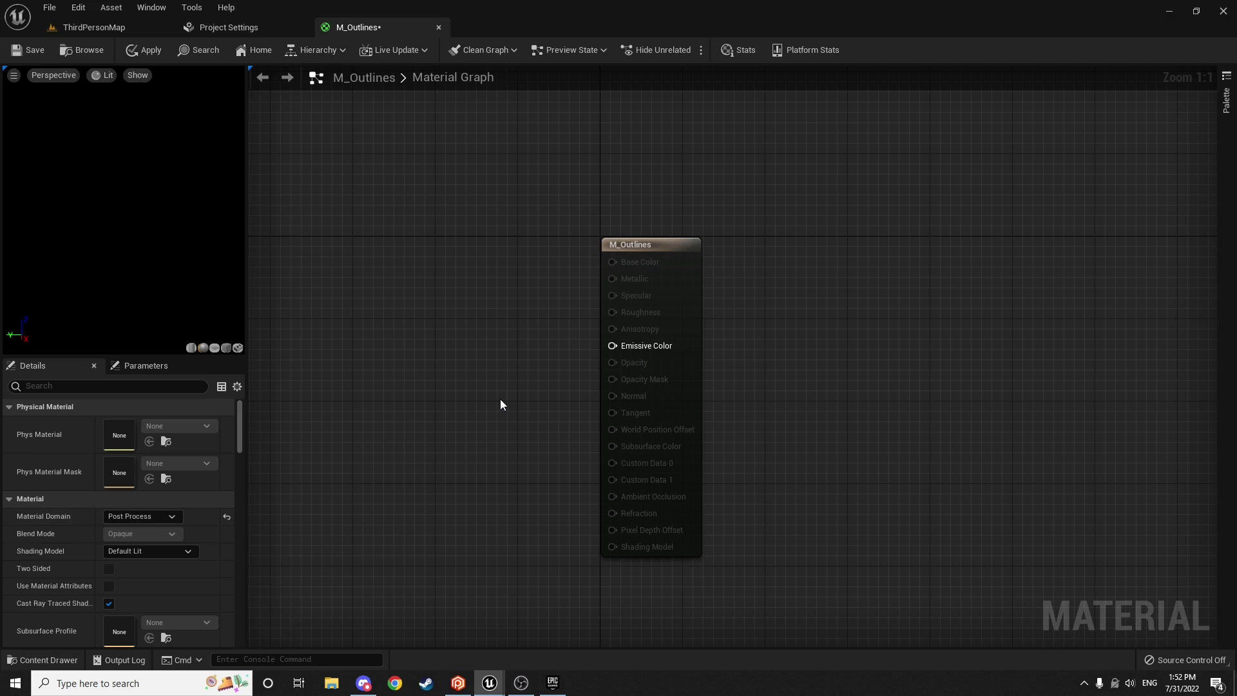
Step: Add a SceneTexture node to the material graph and place it to the left of the M_Outlines output node
right_click_drag(486, 373, 562, 373)
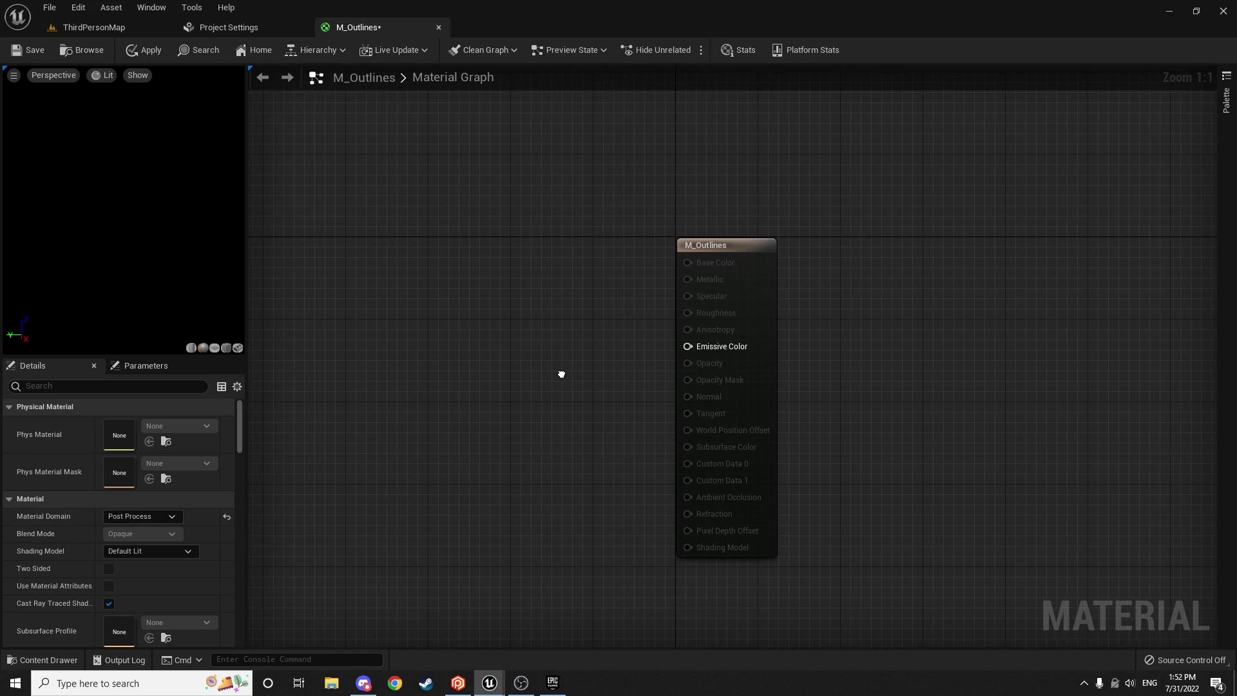
right_click(494, 331)
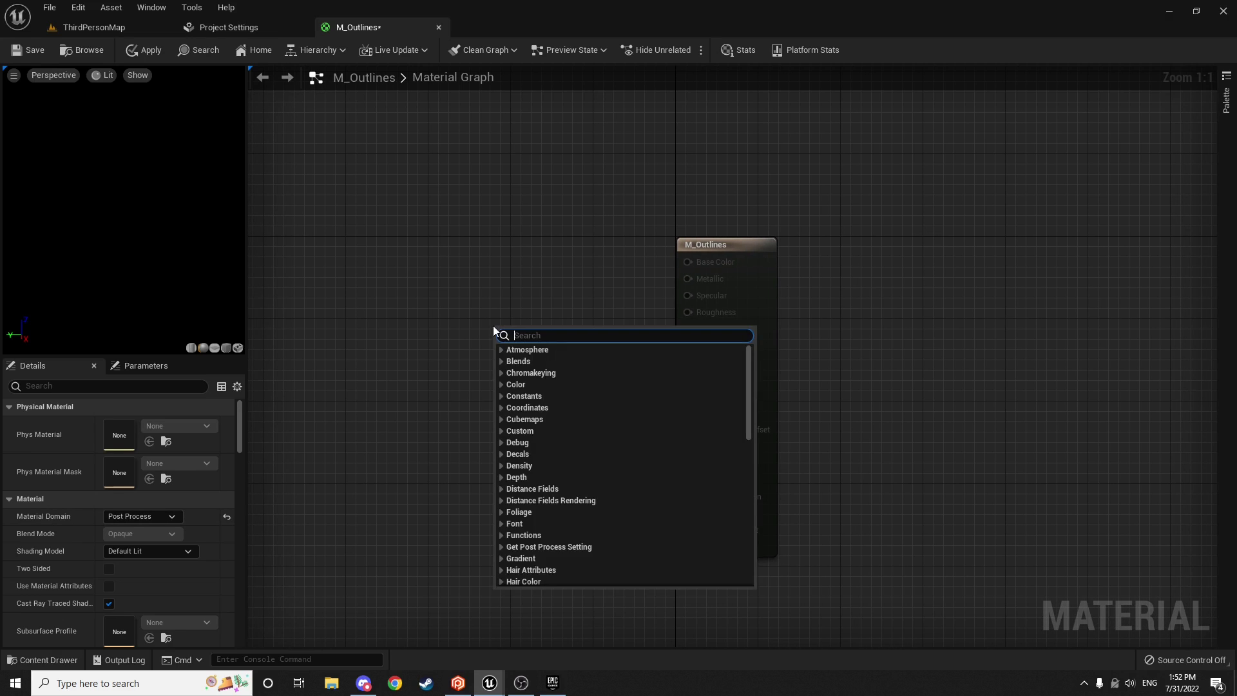
type("scenete")
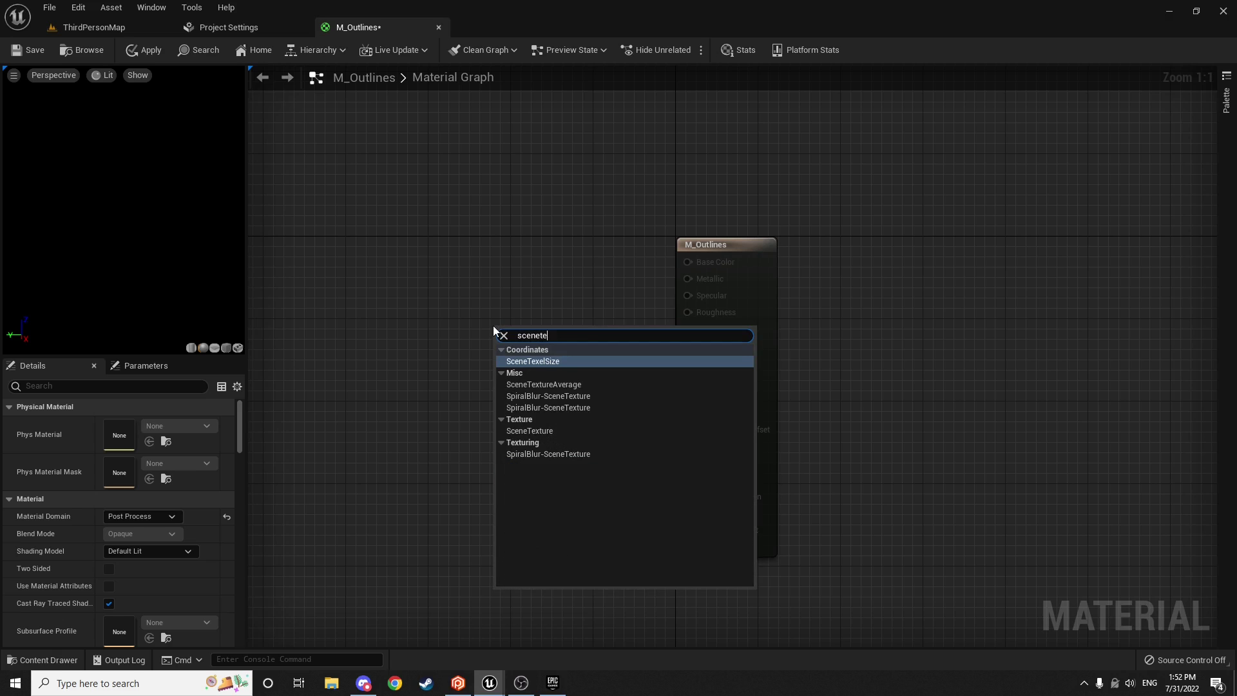
type("xture")
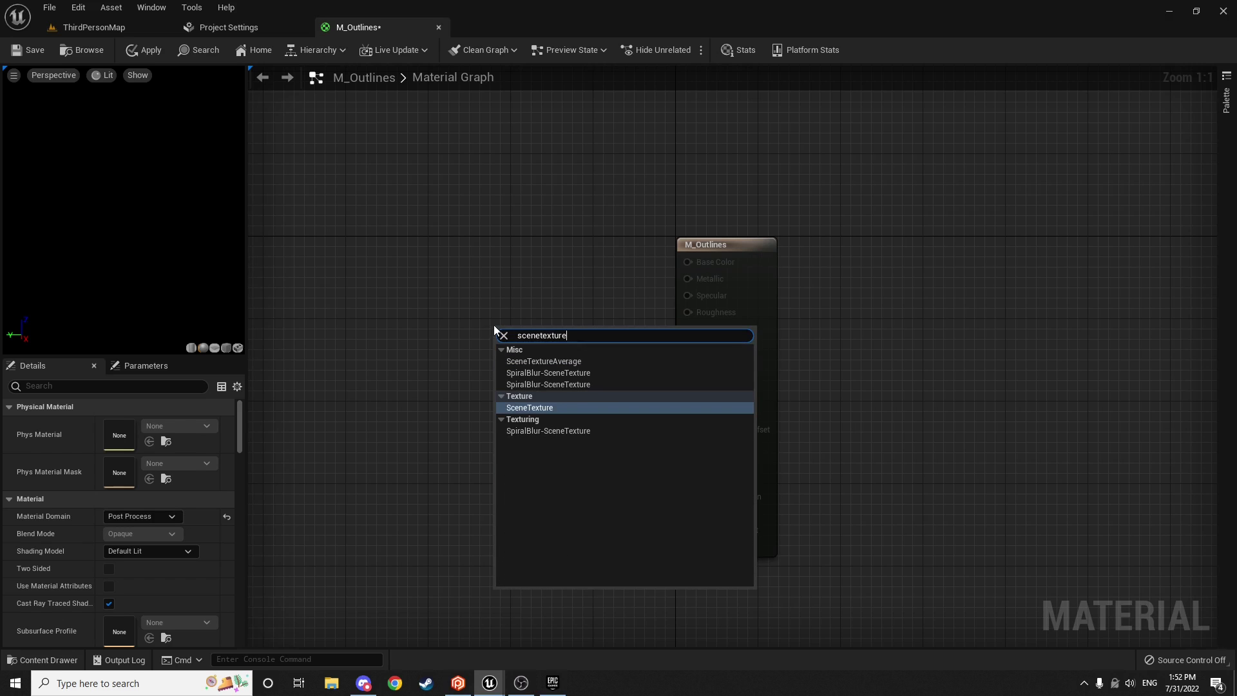
left_click(563, 407)
left_click_drag(609, 348, 553, 293)
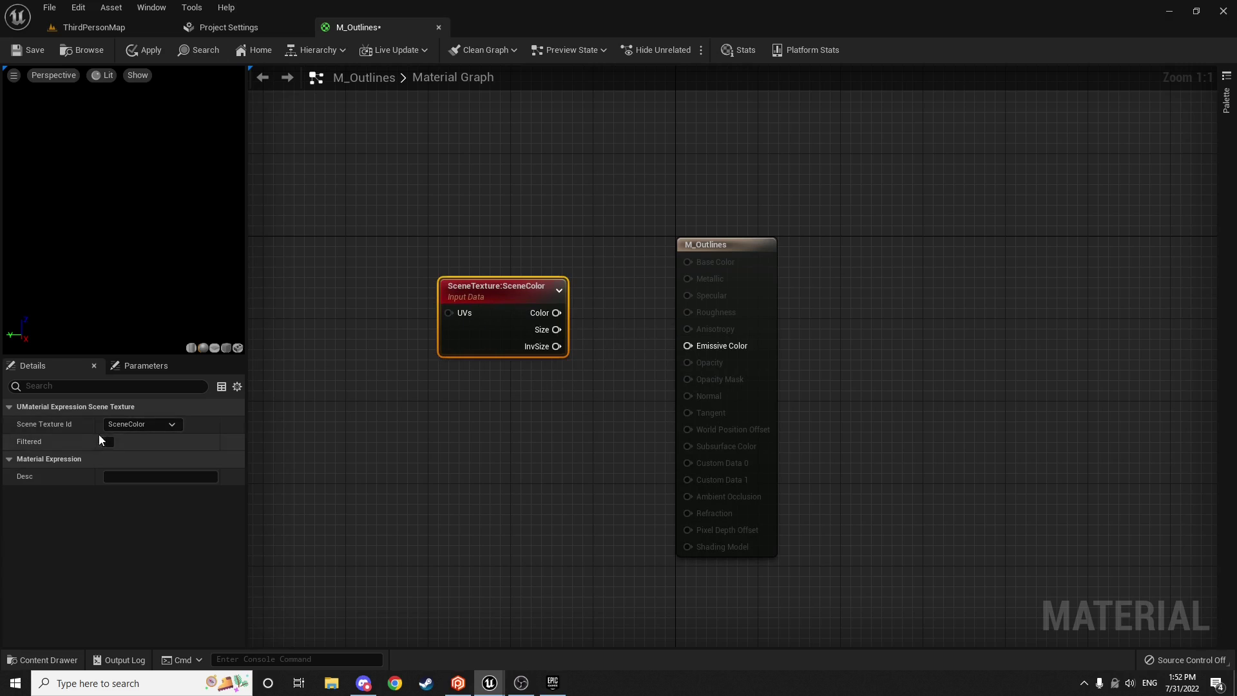
Step: Set the SceneTexture node's Scene Texture Id to PostProcessInput0 and move the node farther away from the M_Outlines output node
left_click(146, 425)
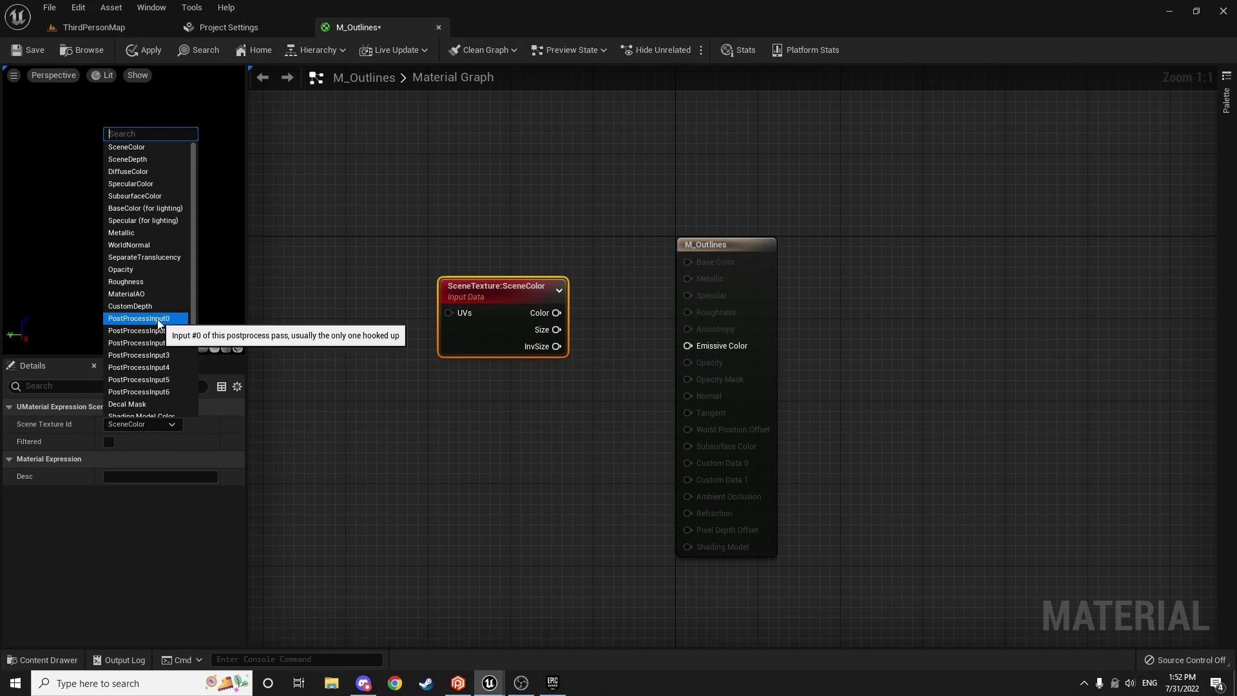
left_click(139, 318)
left_click_drag(535, 299, 411, 279)
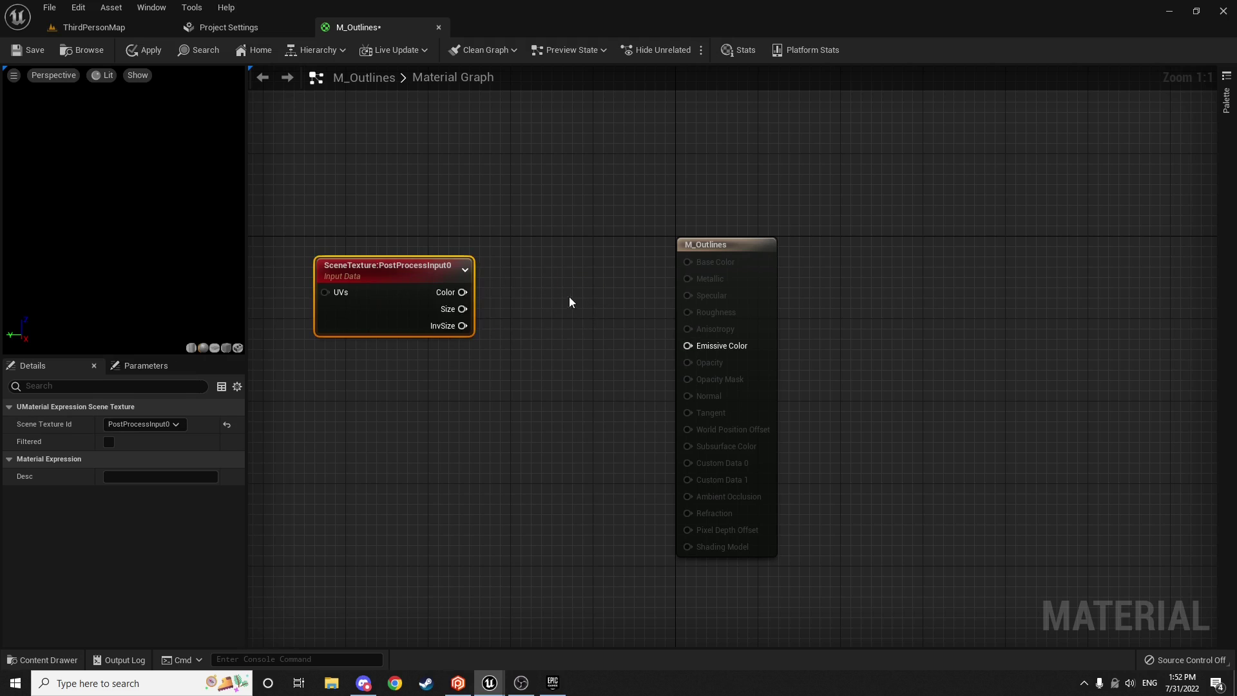
Step: Add a ComponentMask node fed by the SceneTexture's Color output, with the R, G and B channels enabled
right_click_drag(570, 297, 680, 312)
mouse_move(561, 317)
left_mouse_down()
mouse_move(480, 307)
mouse_move(572, 296)
left_mouse_up()
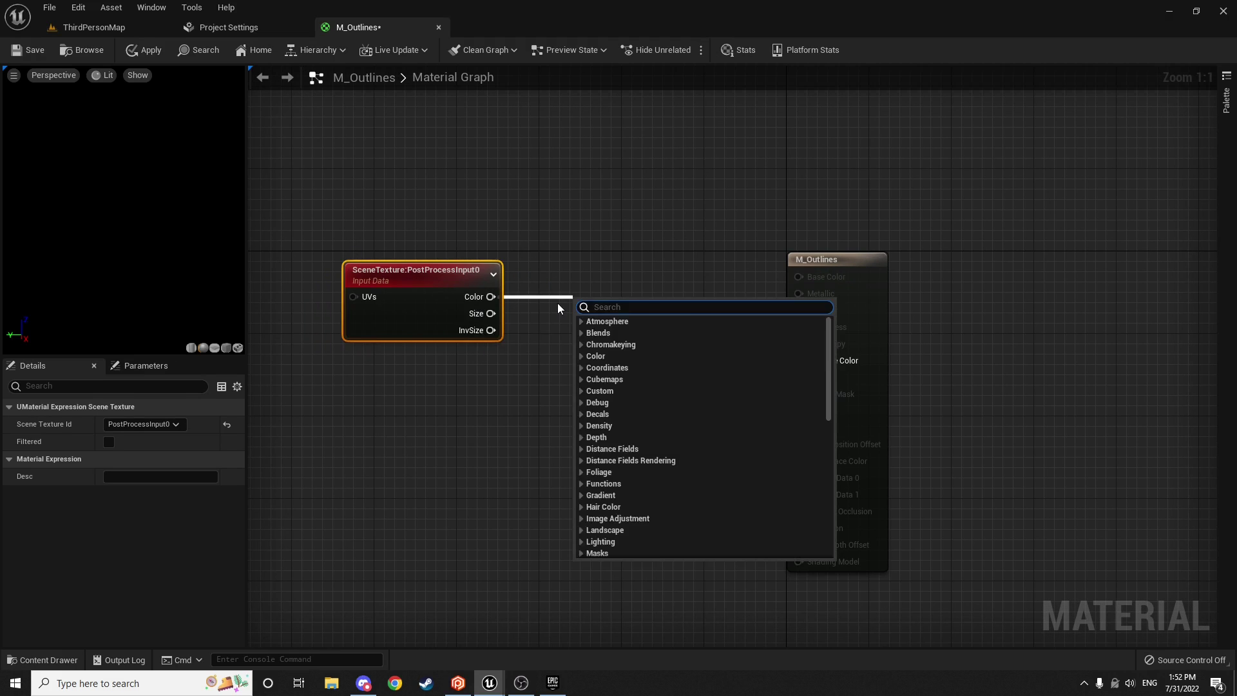
type("mask")
key("Up")
key("Down")
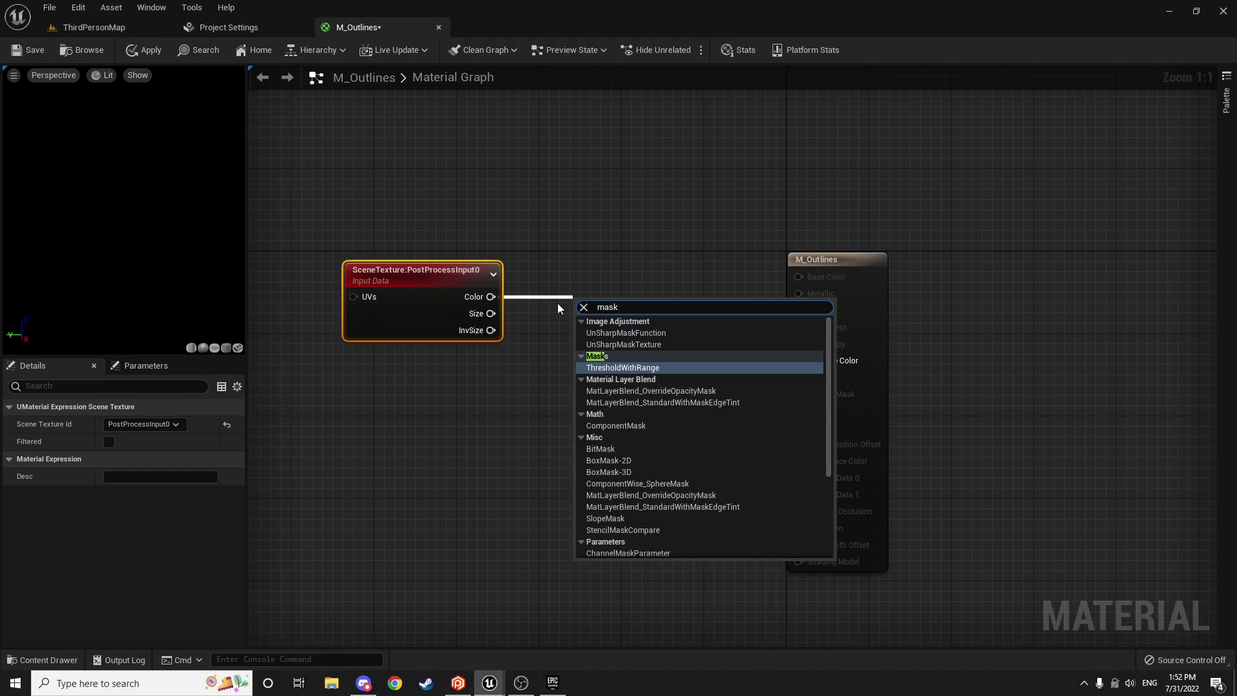
key("ctrl+a")
type("component")
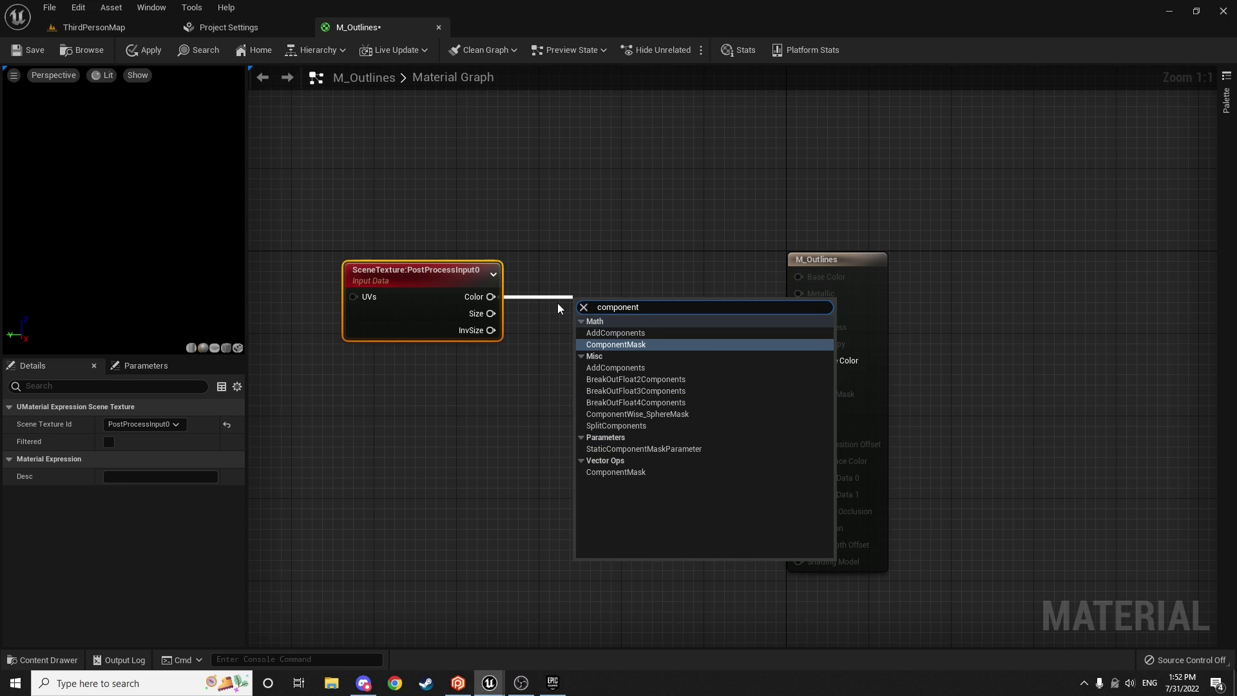
key("Return")
left_click_drag(617, 310, 588, 286)
left_click(108, 458)
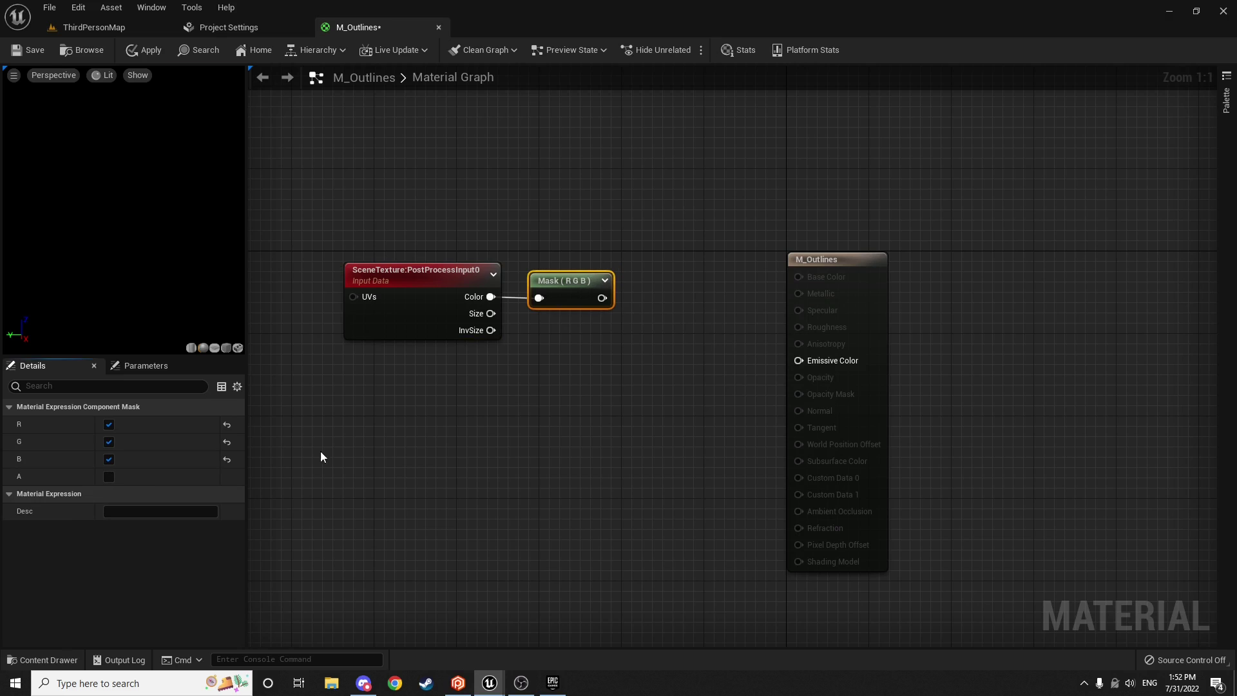
Step: Connect the RGB mask's output to Emissive Color on the M_Outlines node, and apply and save the material
right_click_drag(489, 445, 400, 468)
left_click_drag(512, 321, 708, 387)
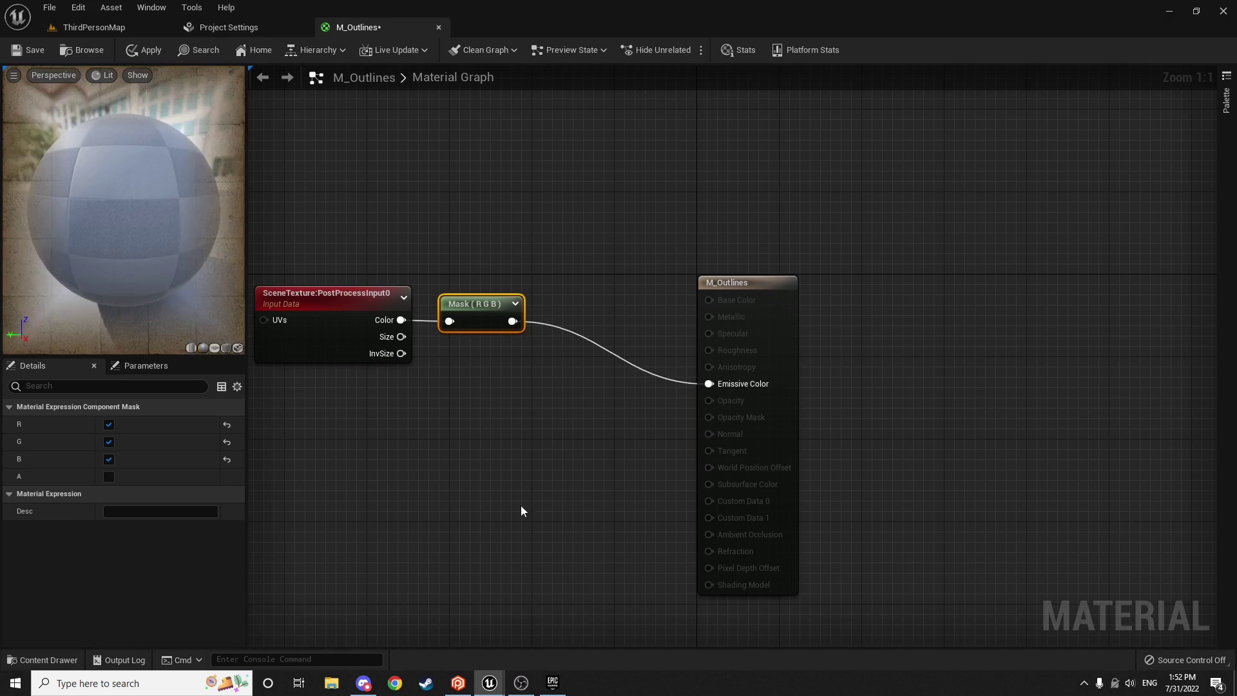
right_click_drag(437, 482, 453, 472)
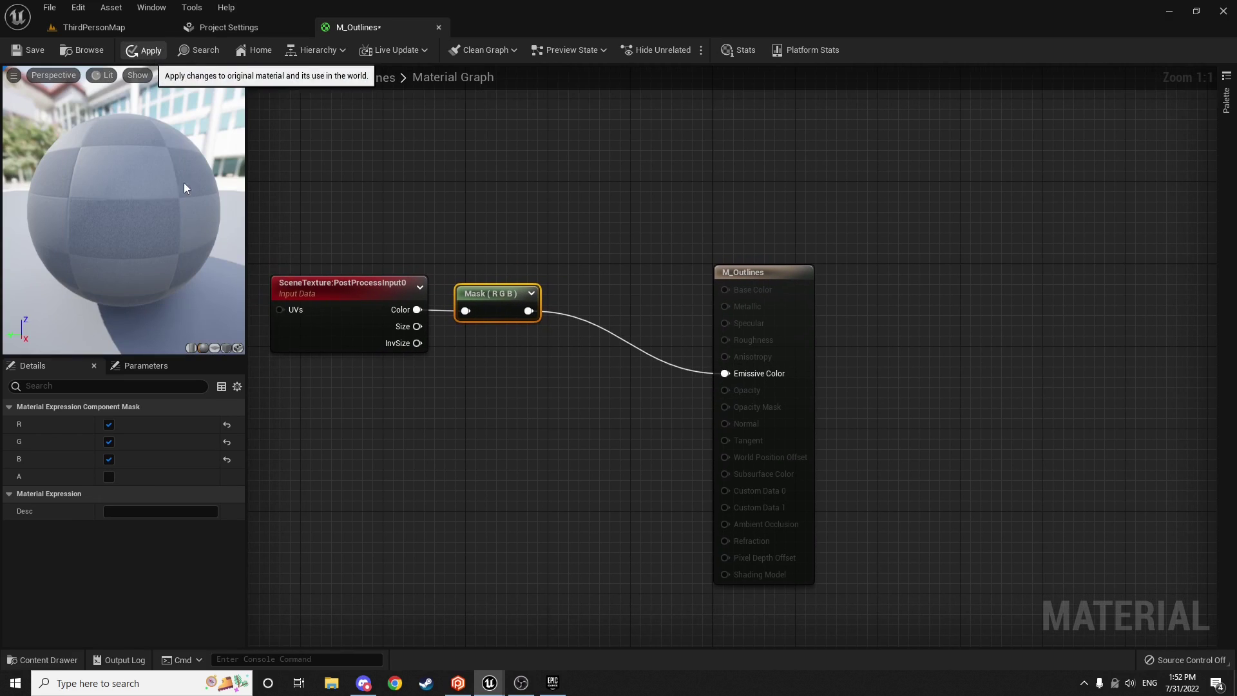
left_click(155, 57)
left_click(28, 57)
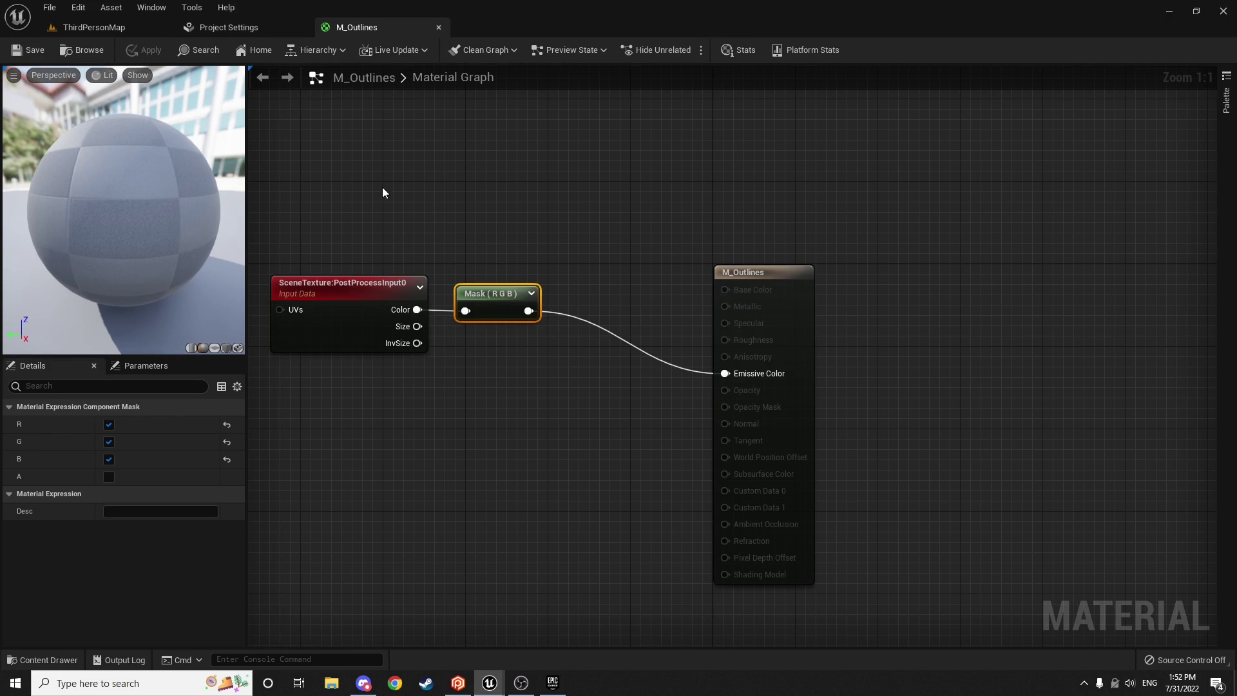
Step: Return to the ThirdPersonMap level and look at the blue cubes near the walls up close
left_click(83, 29)
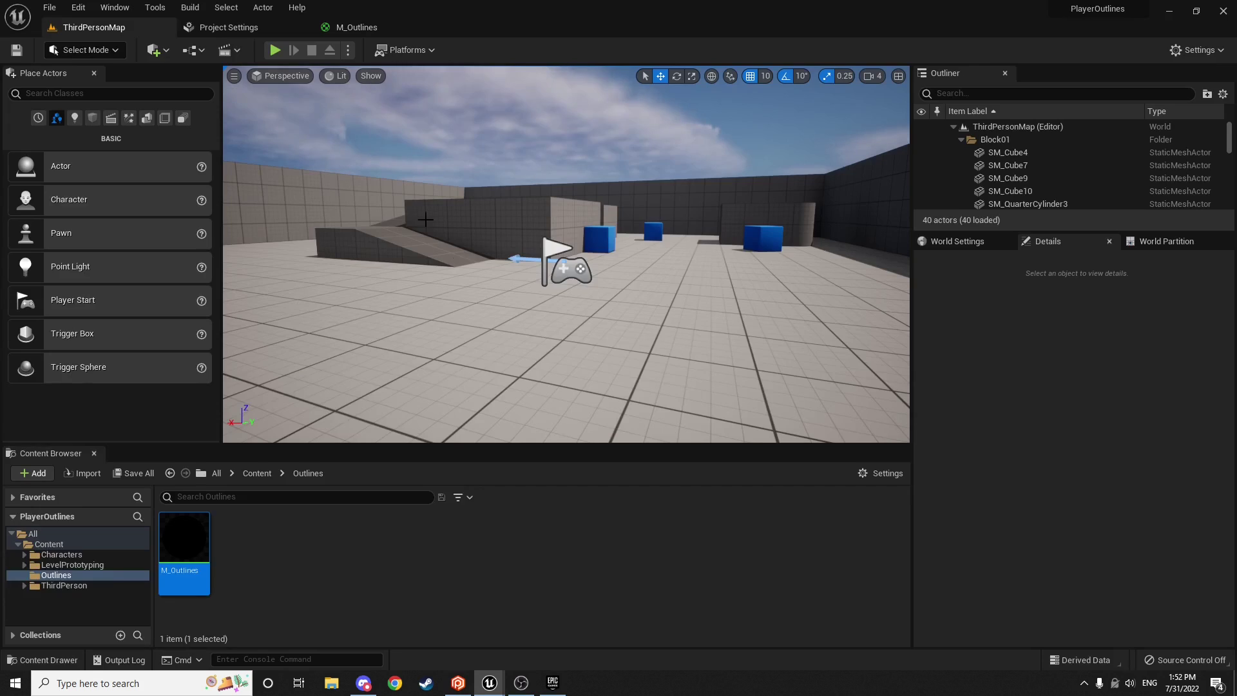
key("w")
right_click_drag(567, 254, 699, 332)
key("w")
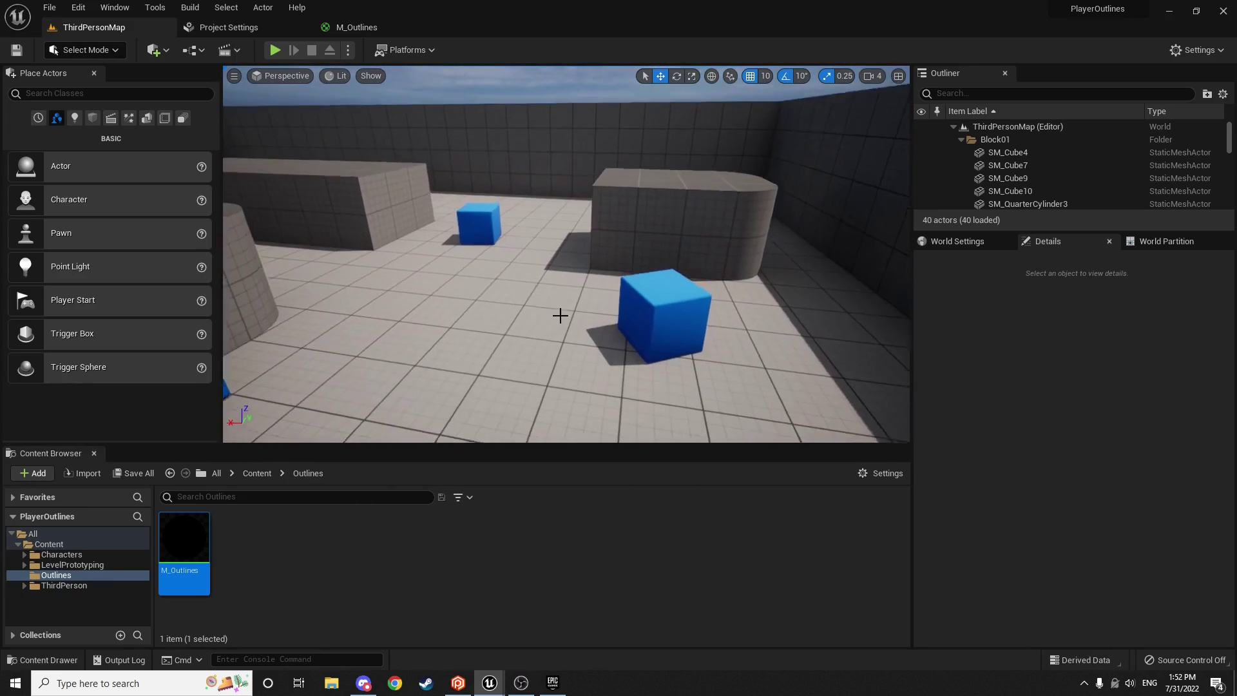
right_click_drag(558, 315, 558, 325)
left_click(670, 317)
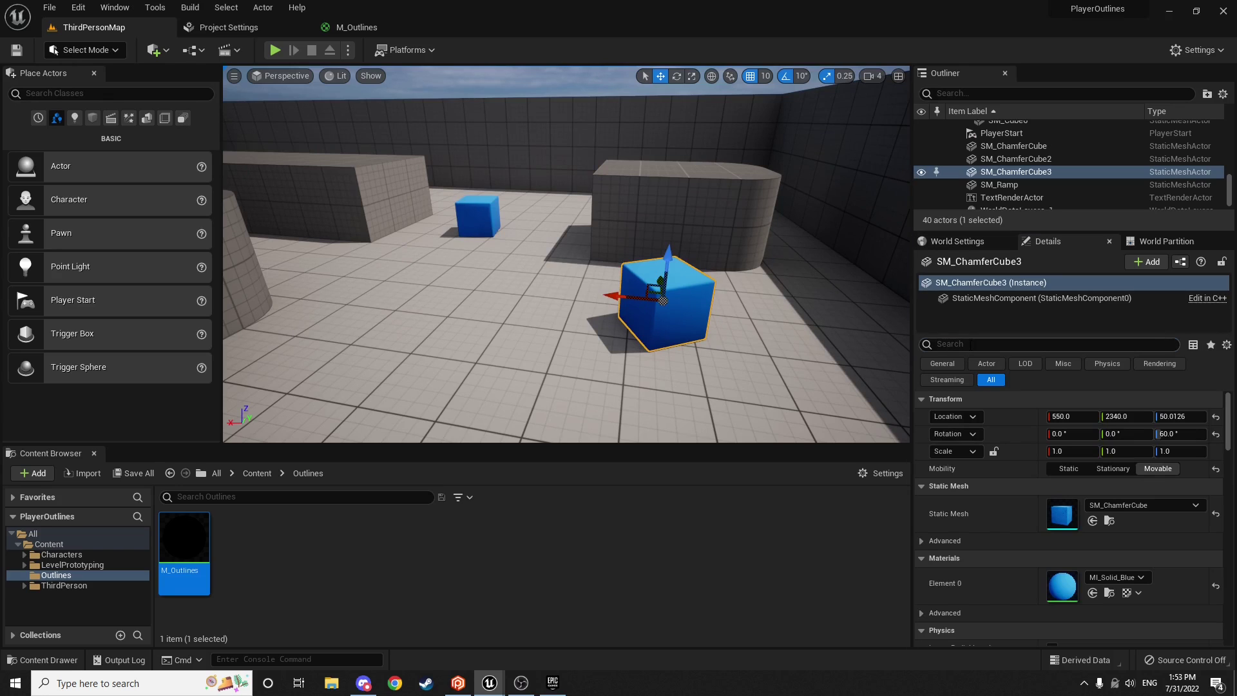
left_click(972, 343)
left_click(718, 315)
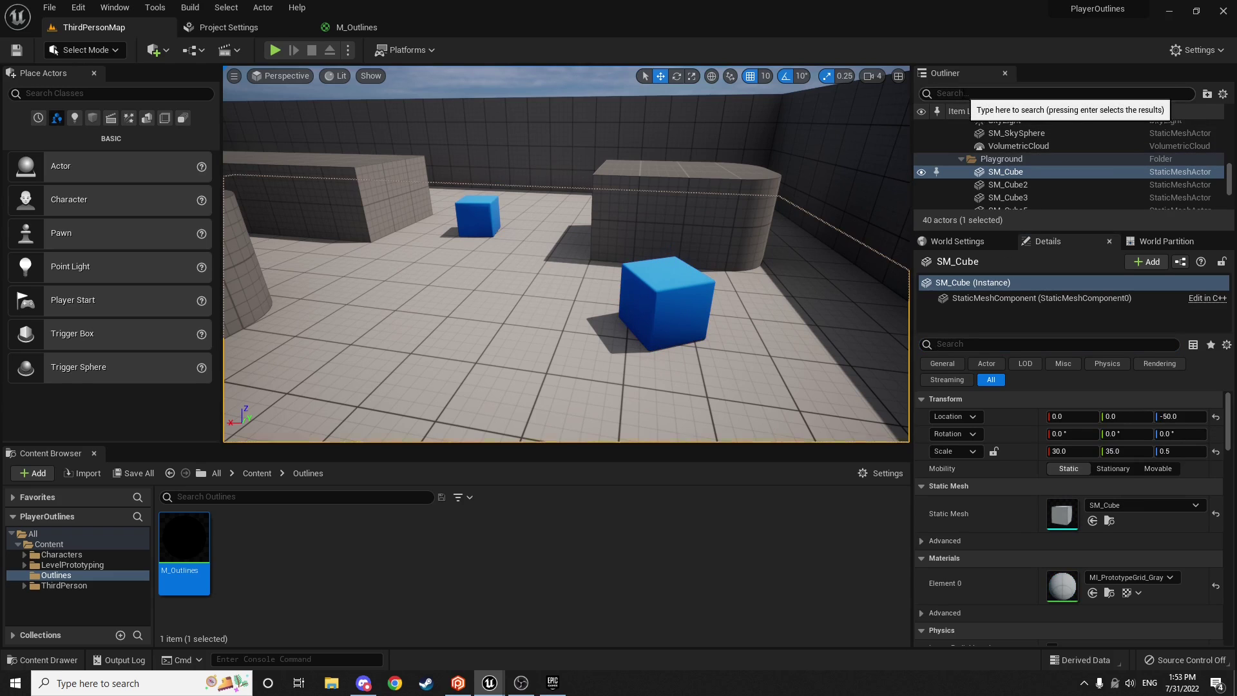
Step: Filter the level's actors by "post" and select the PostProcessVolume in the Lighting folder
left_click(963, 93)
type("pos")
type("t")
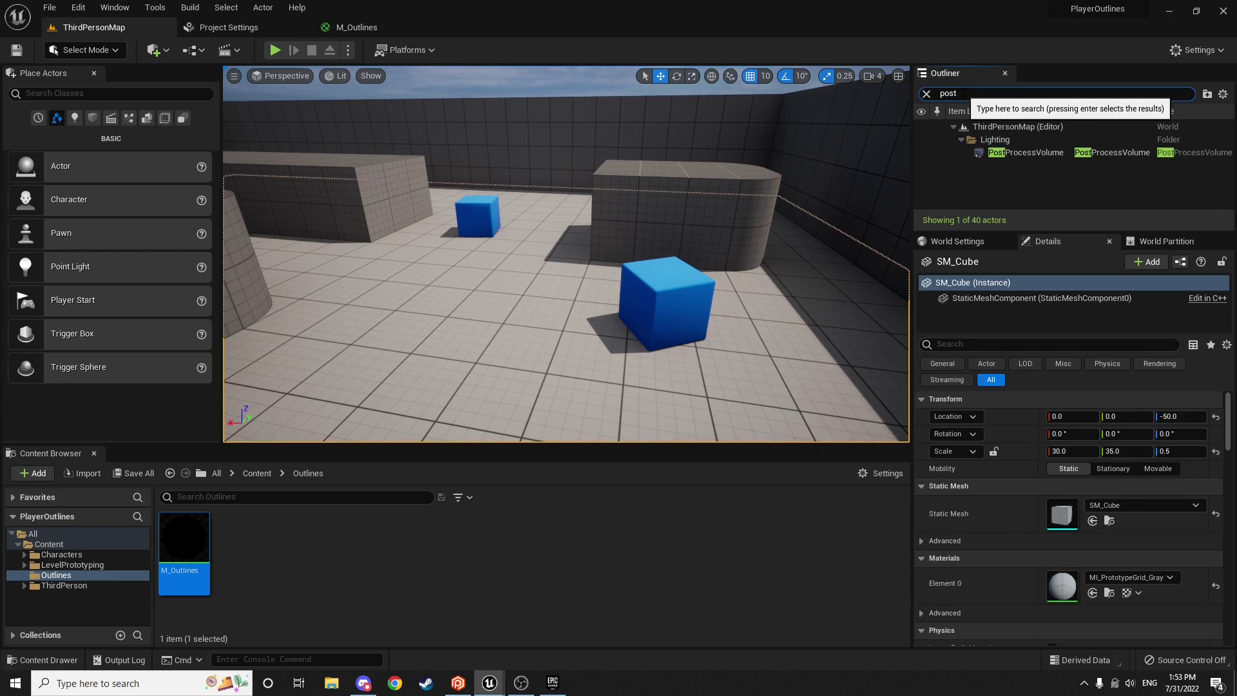
left_click(1007, 153)
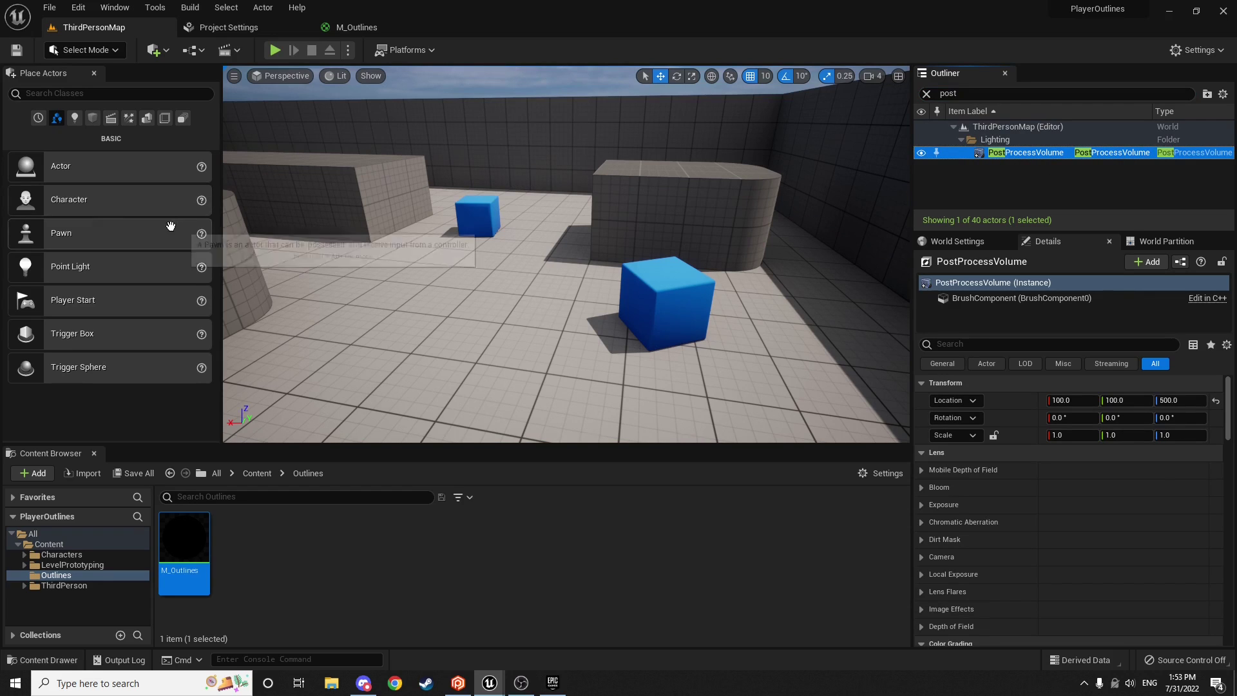
Step: Search the placeable actors for "post" to locate the PostProcessVolume actor type
left_click(80, 94)
type("post")
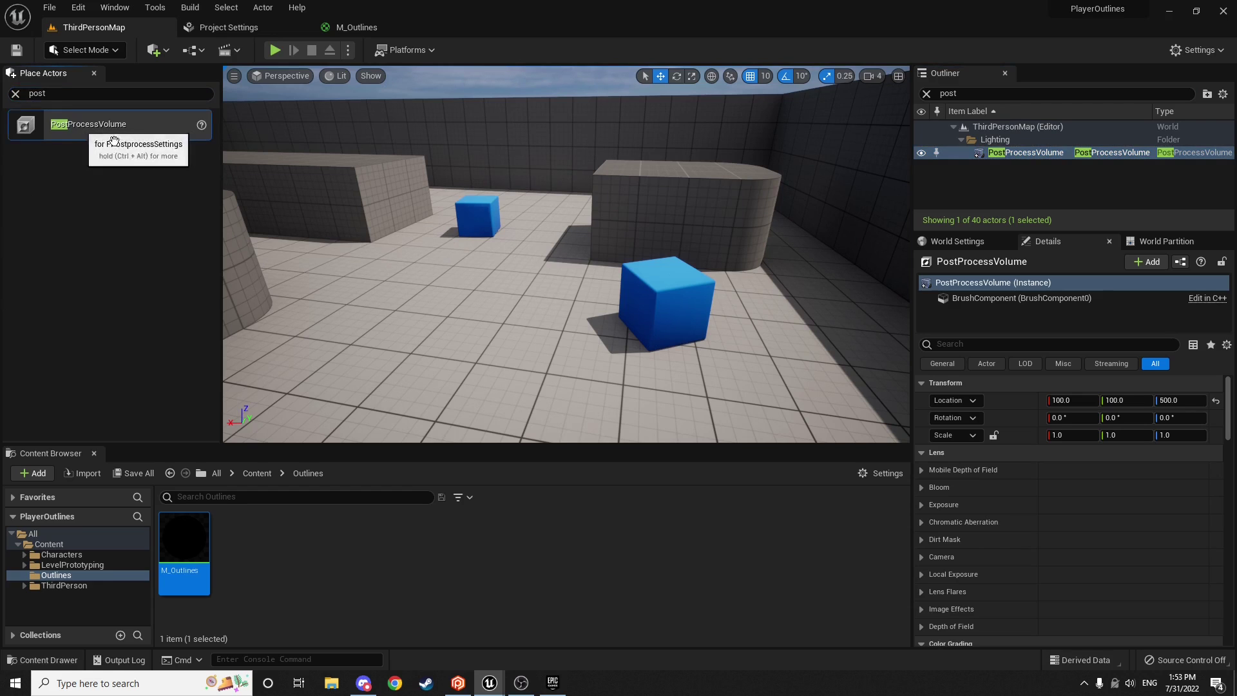
mouse_move(83, 132)
left_mouse_down()
mouse_move(524, 235)
mouse_move(100, 133)
left_mouse_up()
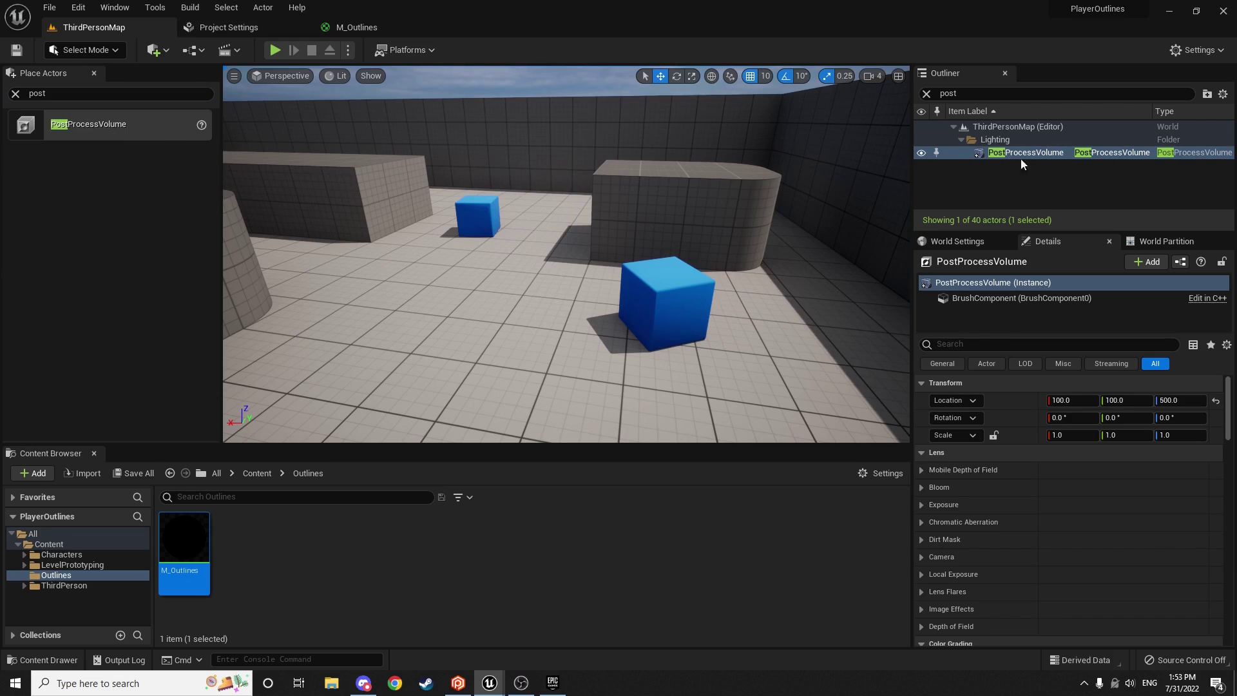
Step: Filter the PostProcessVolume's properties by "post pr", widen the details area, and add one element to the Post Process Materials array
left_click(984, 346)
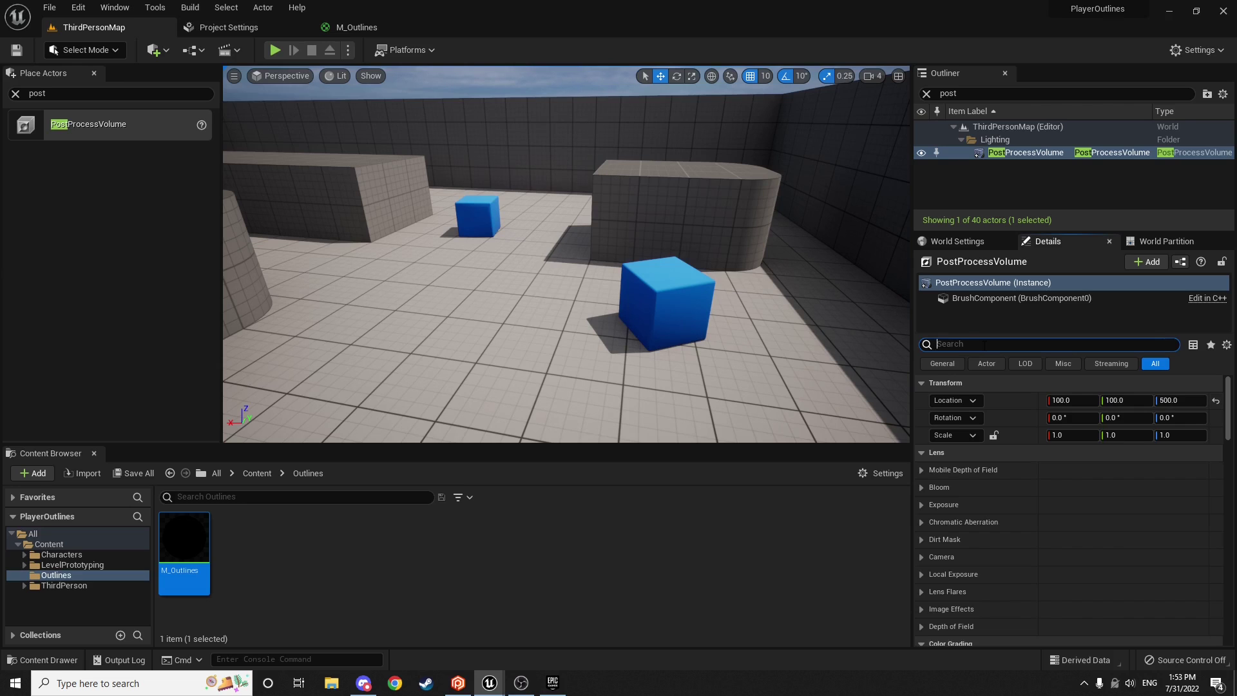
type("post pr")
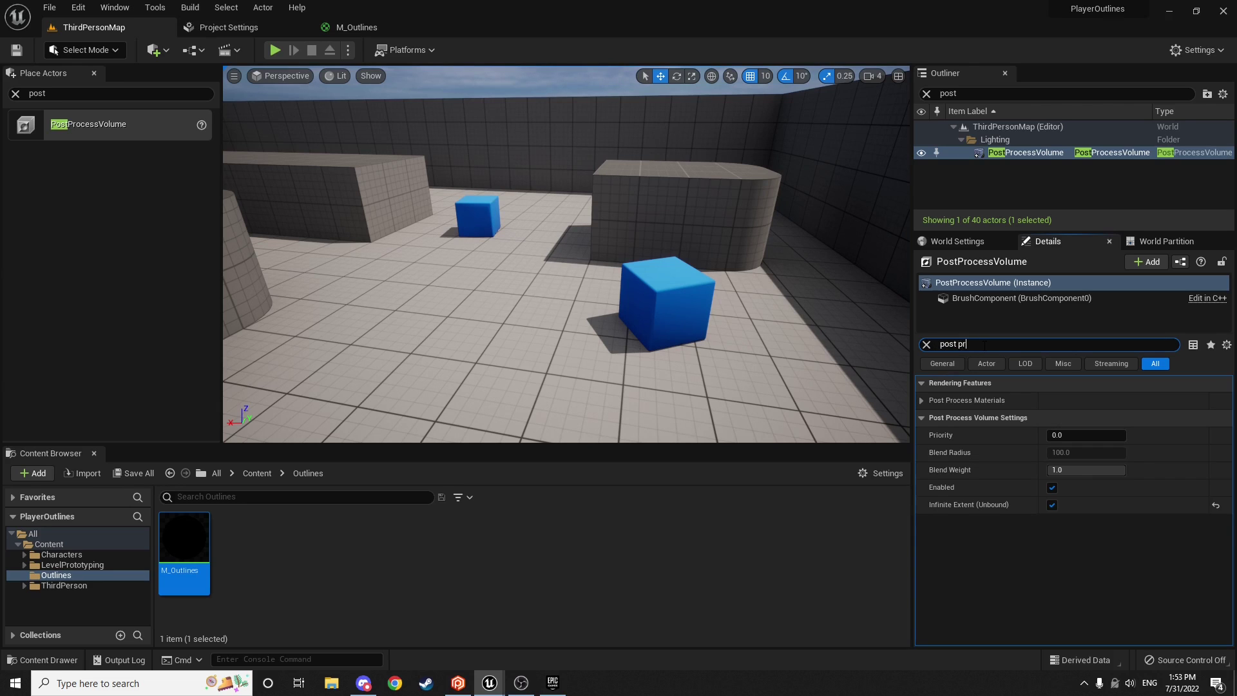
left_click(922, 400)
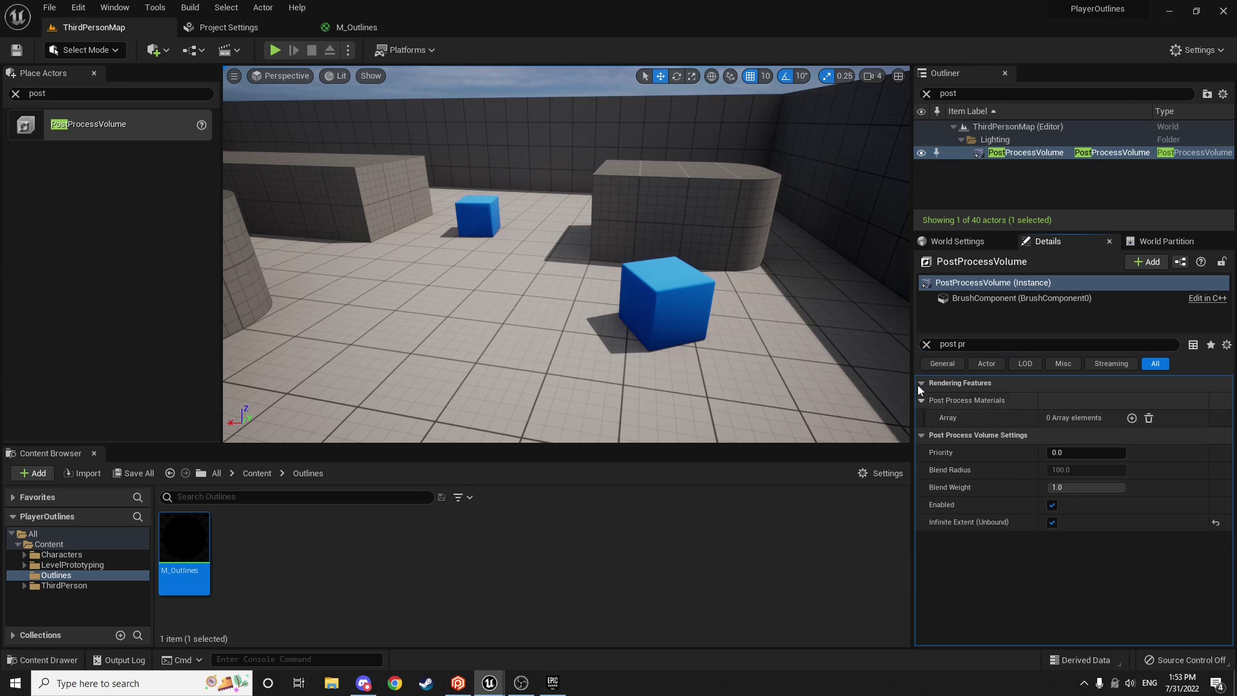
left_click_drag(912, 335, 824, 336)
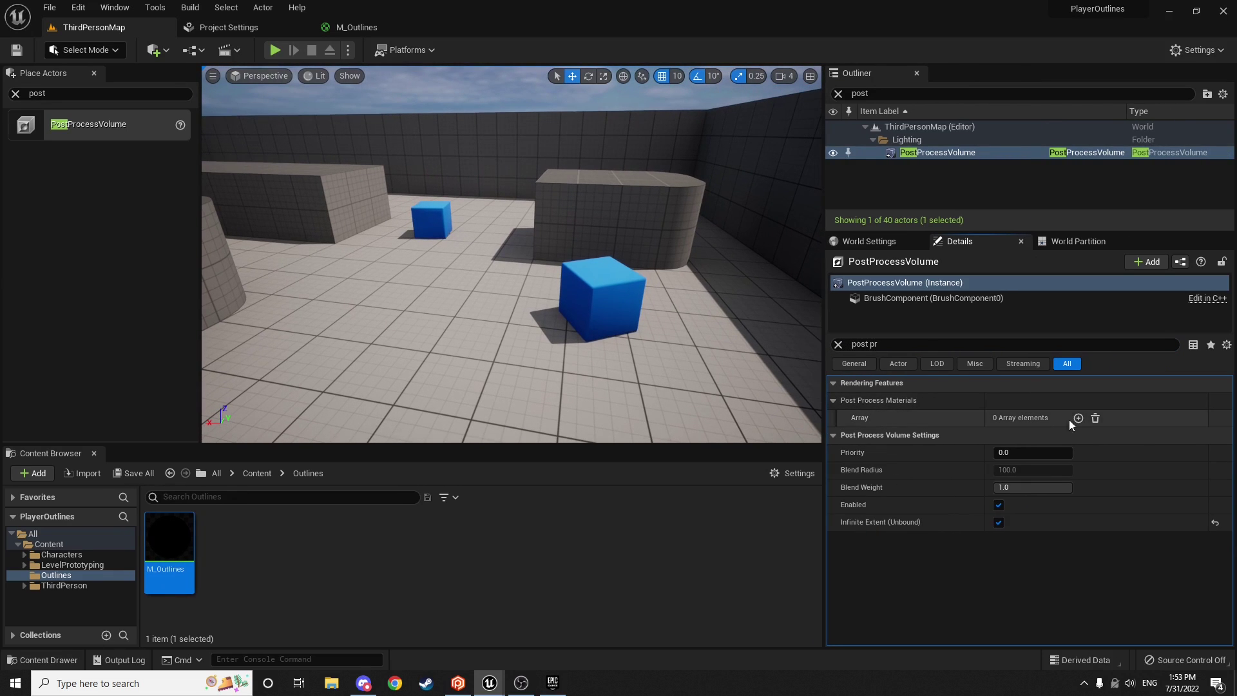
left_click(1078, 418)
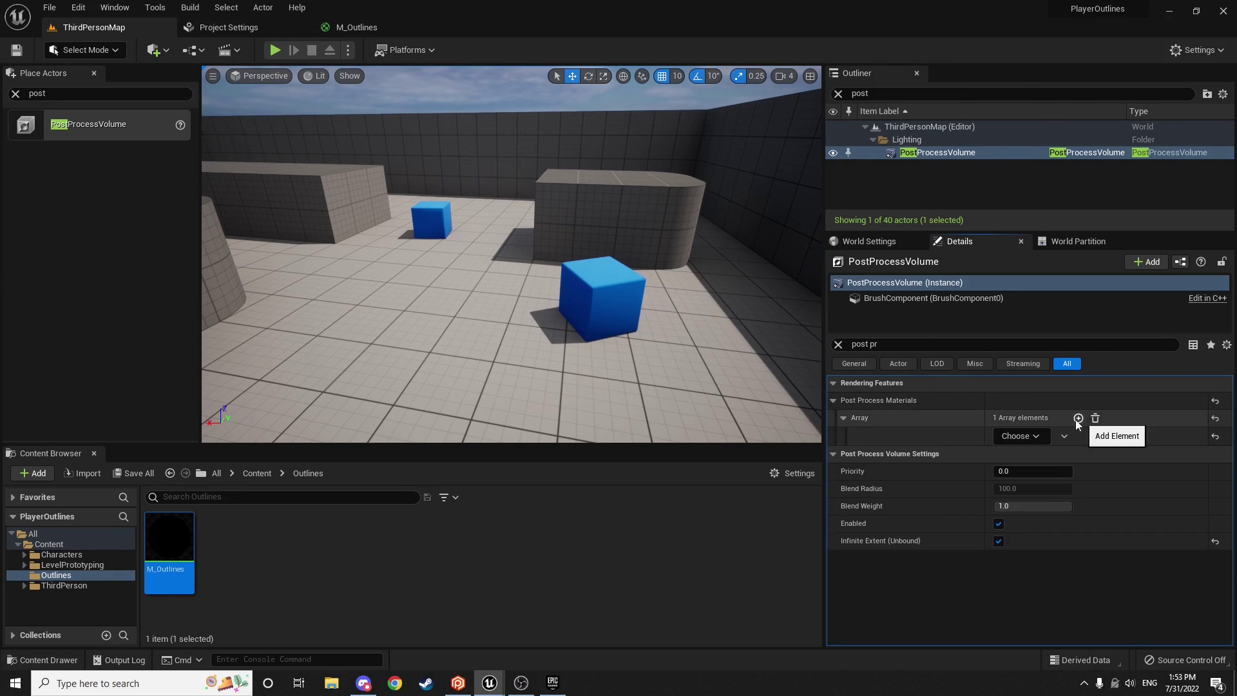
Step: Make the new Post Process Materials element an asset reference and assign the M_Outlines material to it
left_click(1014, 436)
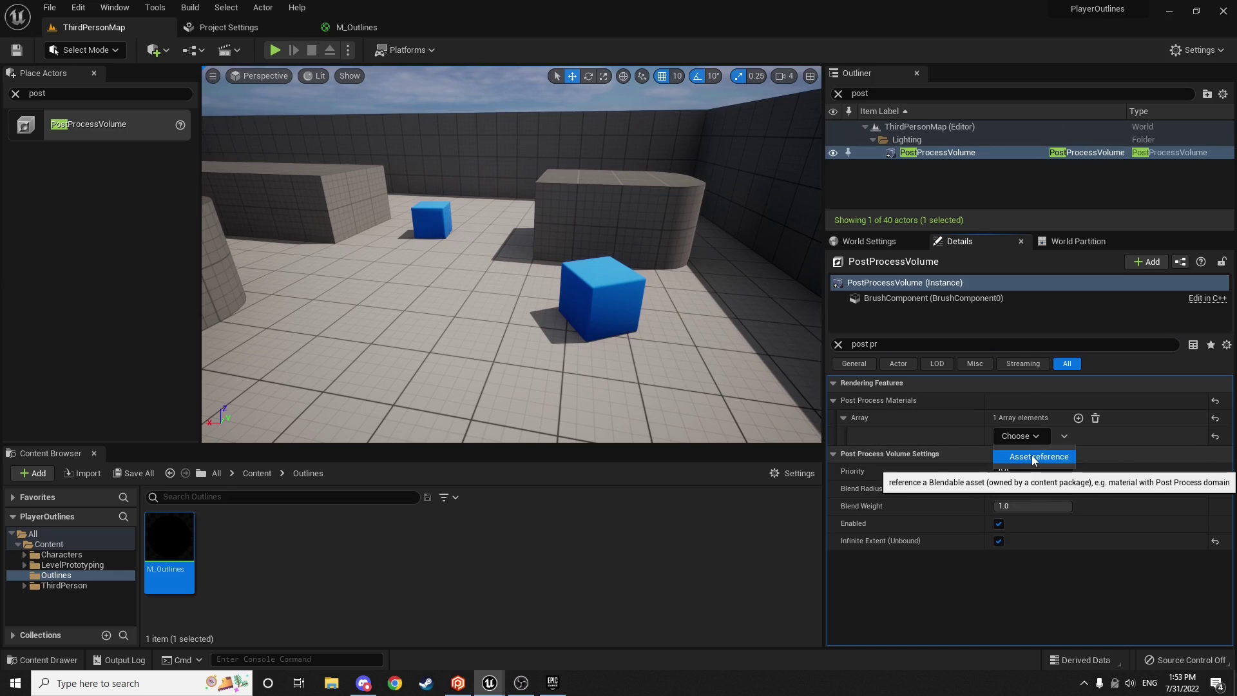
left_click(1031, 455)
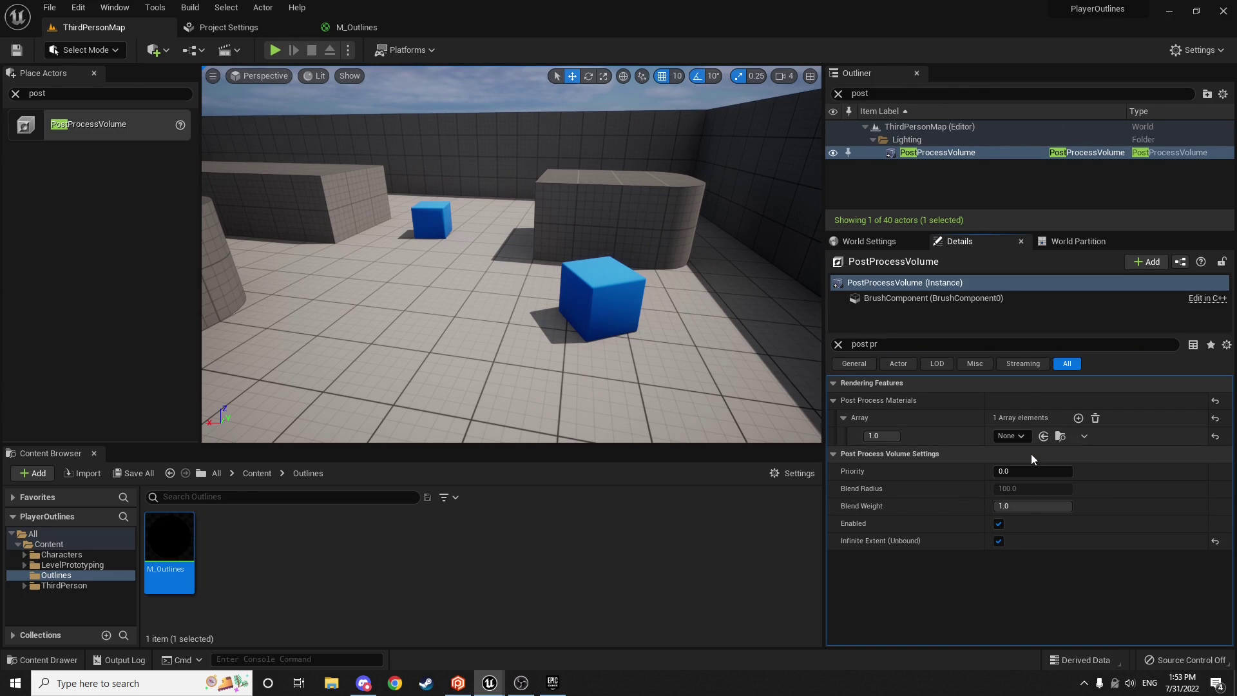
left_click(1009, 437)
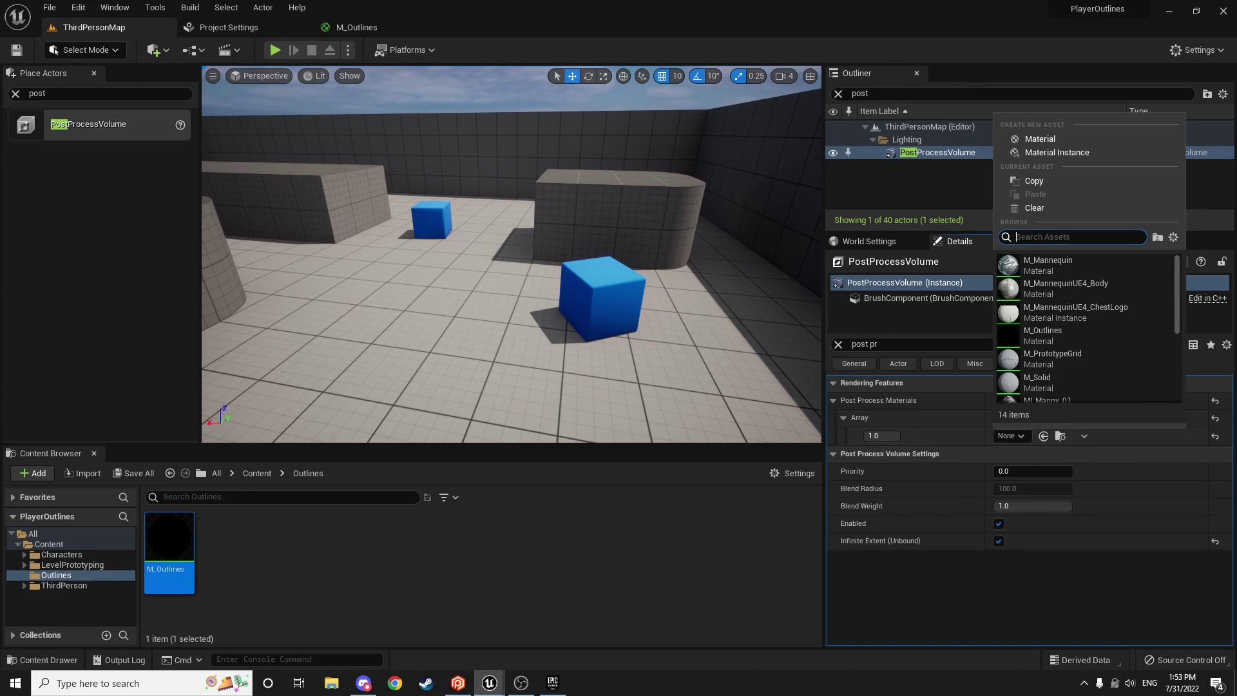
type("M")
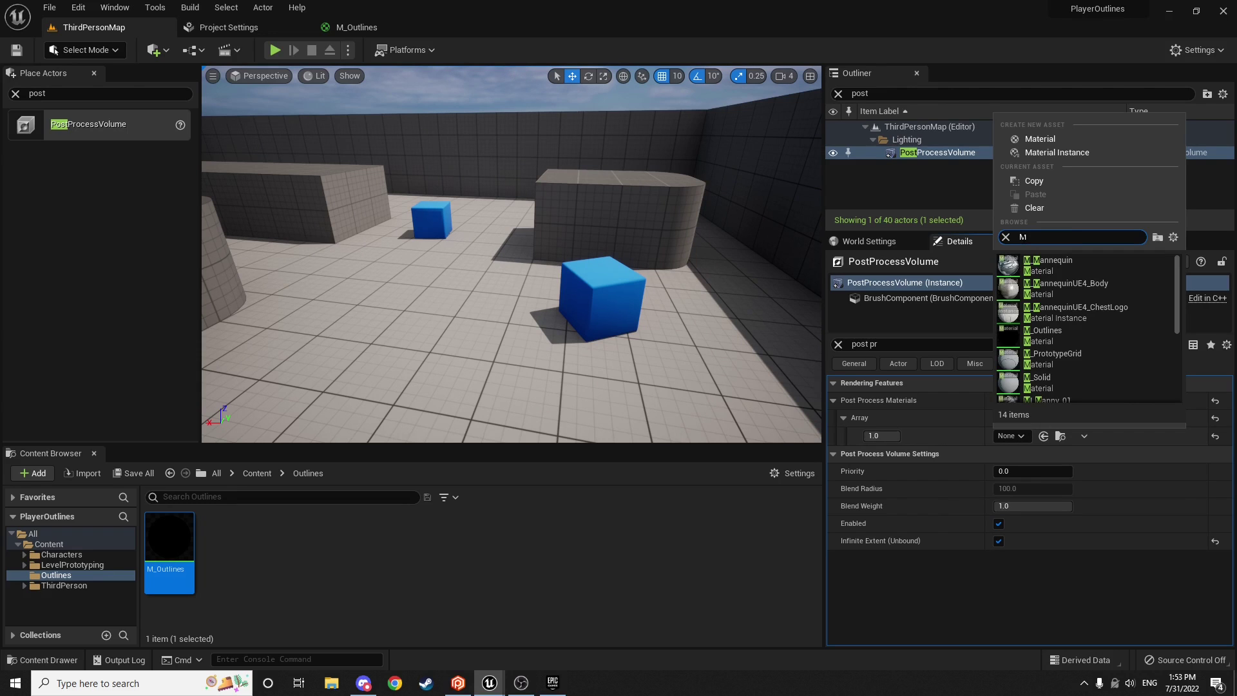
type("_O")
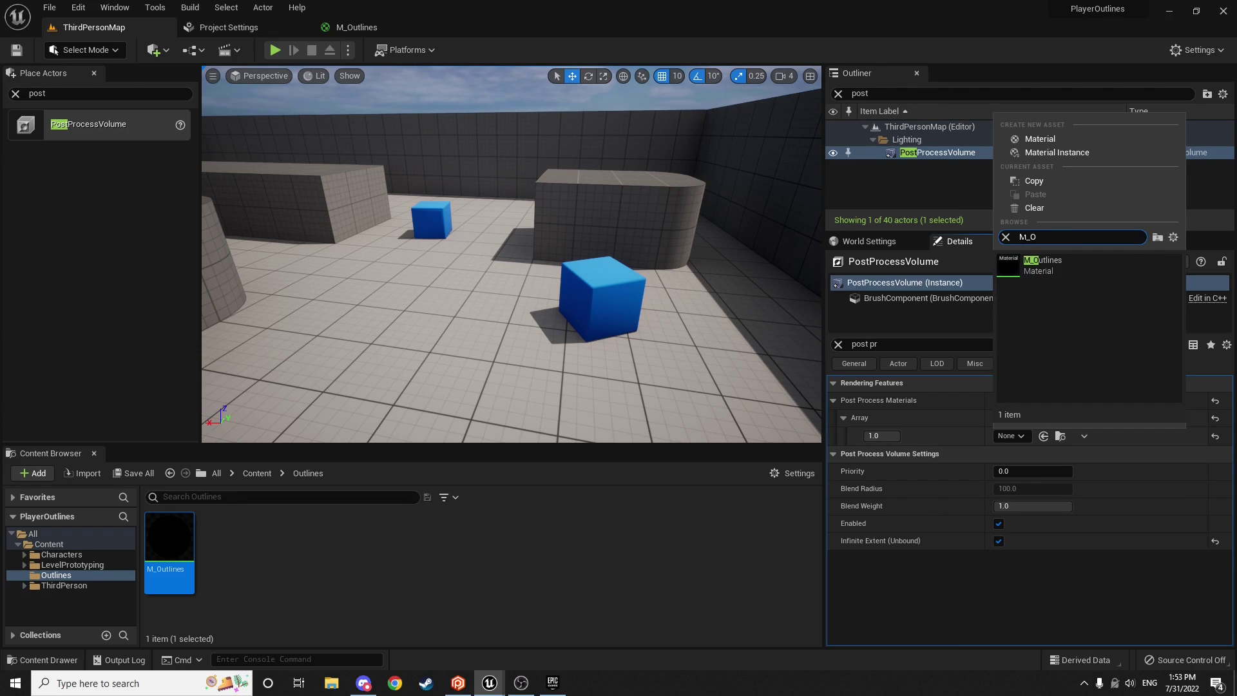
left_click(1042, 262)
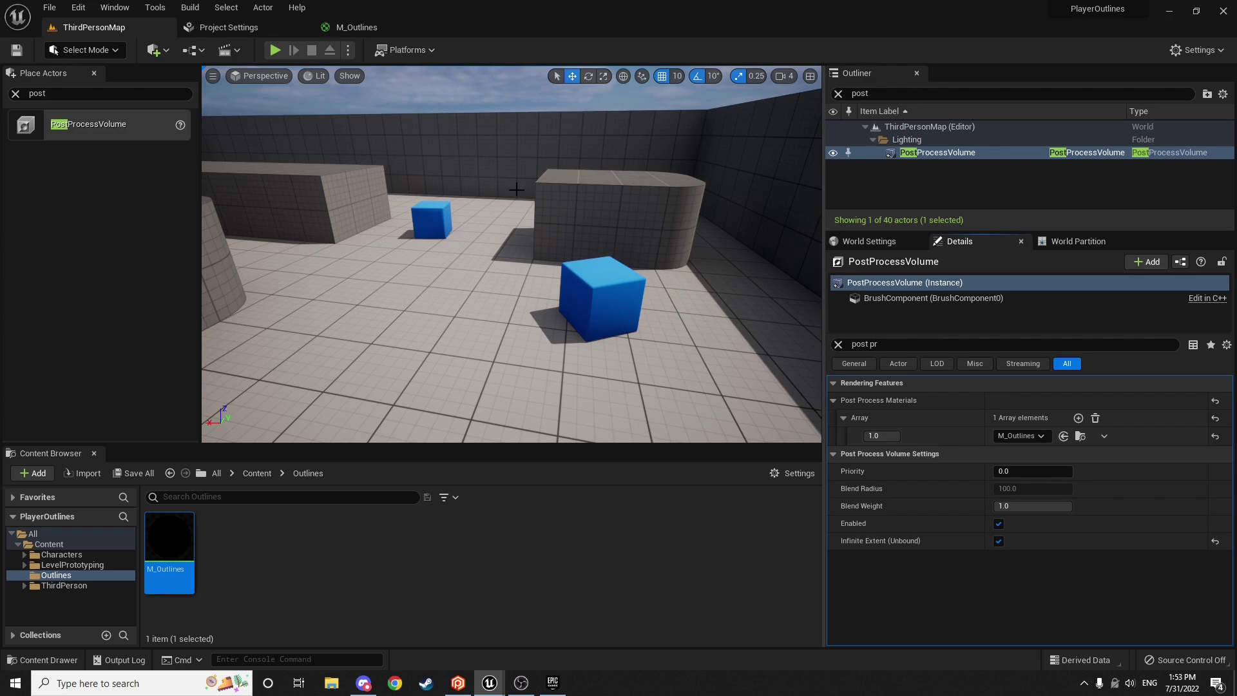
Step: In the M_Outlines graph, add a black 0,0,0 Constant3Vector node and connect it to Emissive Color in place of the RGB mask
left_click(356, 27)
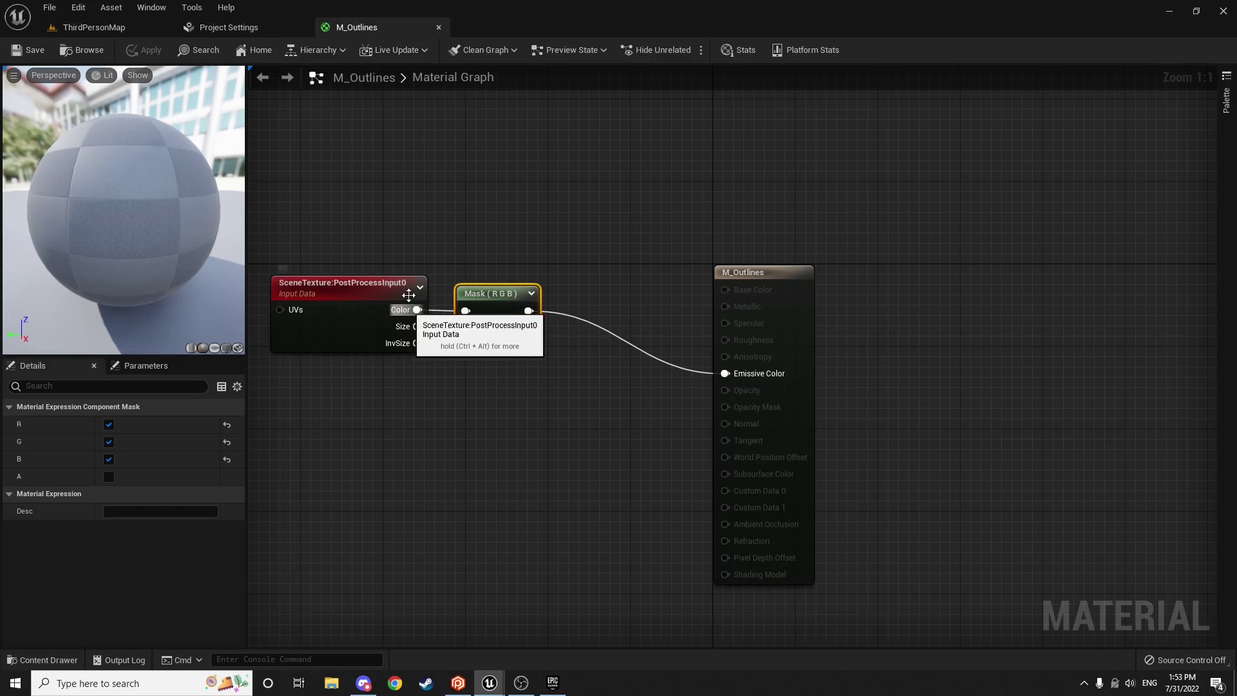
left_click_drag(380, 216, 318, 435)
left_click(538, 420)
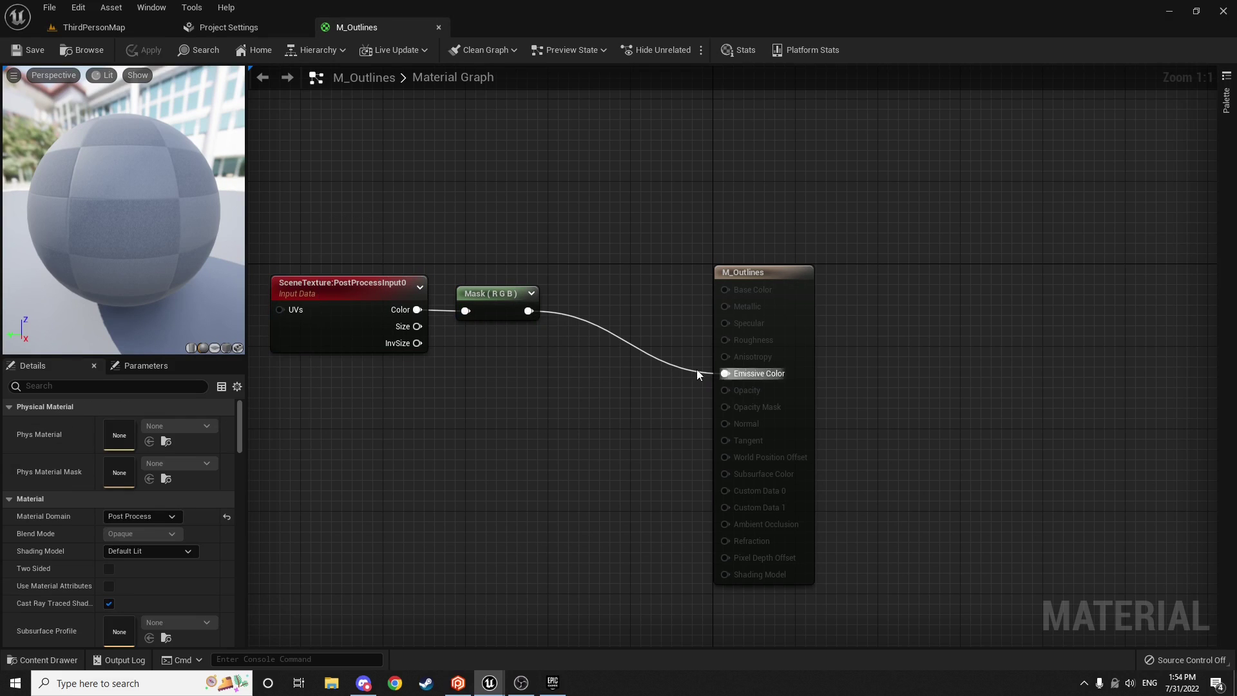
key("3")
left_click(532, 370)
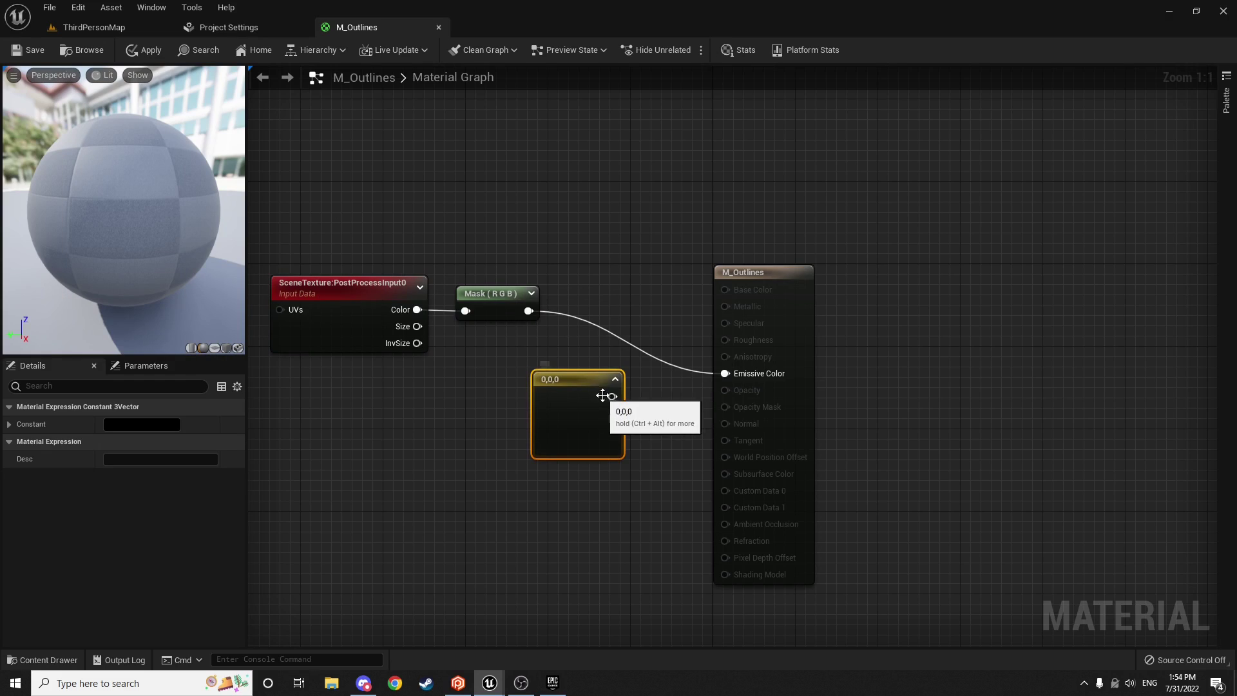
left_click_drag(612, 396, 727, 374)
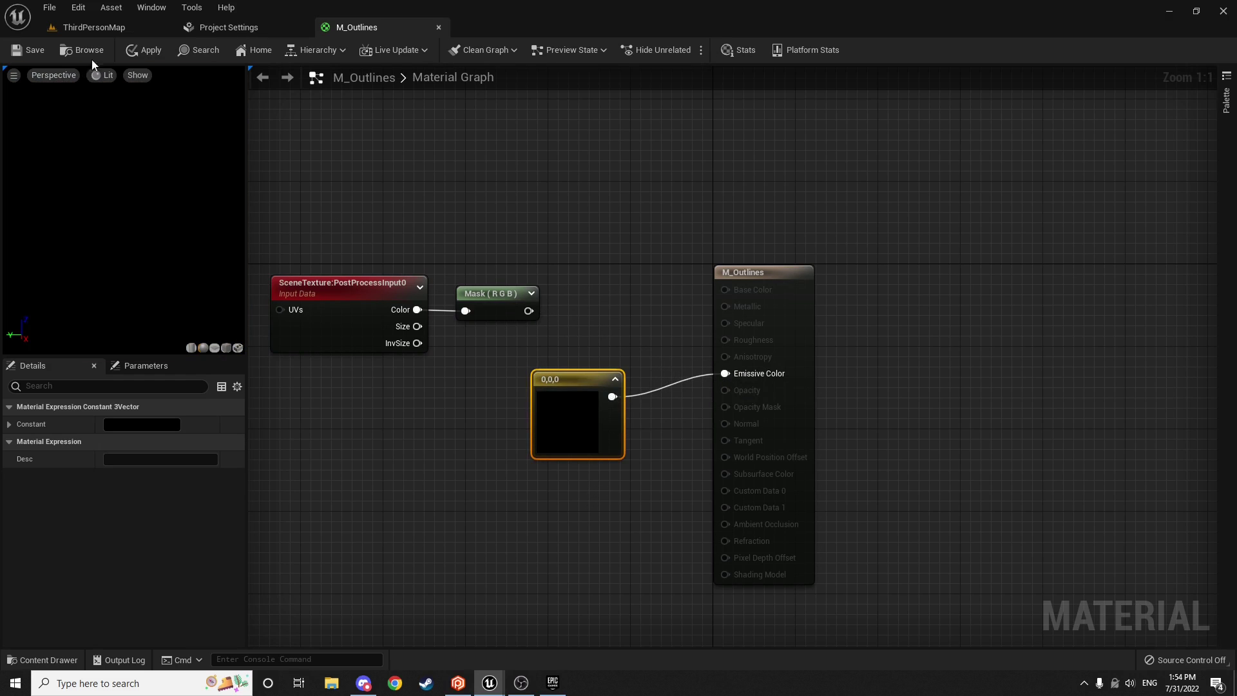
Step: Apply and save M_Outlines, and check its effect in the ThirdPersonMap viewport before returning to the material graph
left_click(135, 54)
left_click(32, 54)
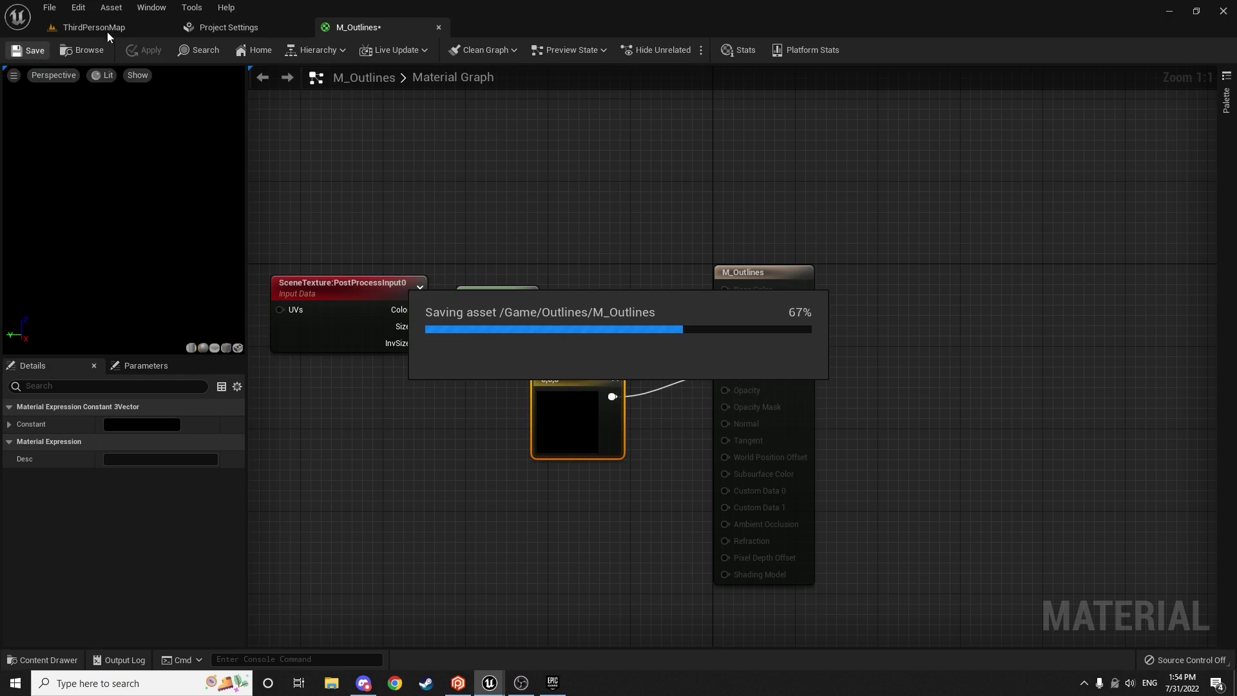
left_click(111, 27)
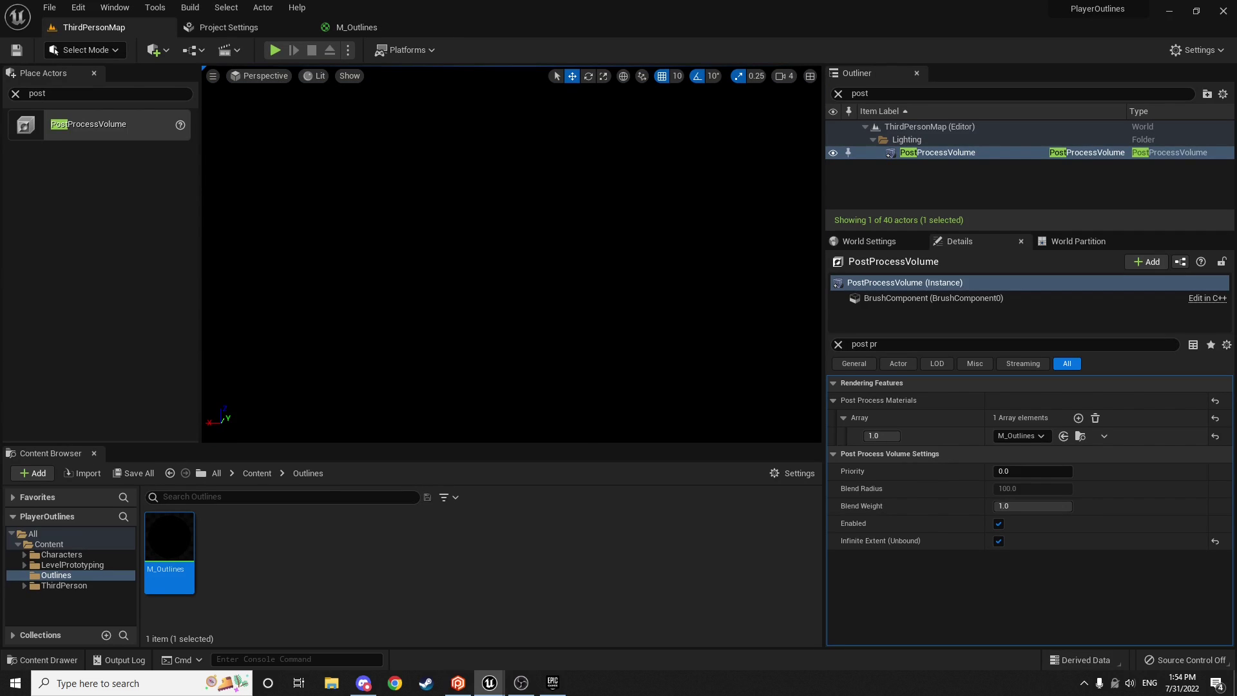
left_click(356, 27)
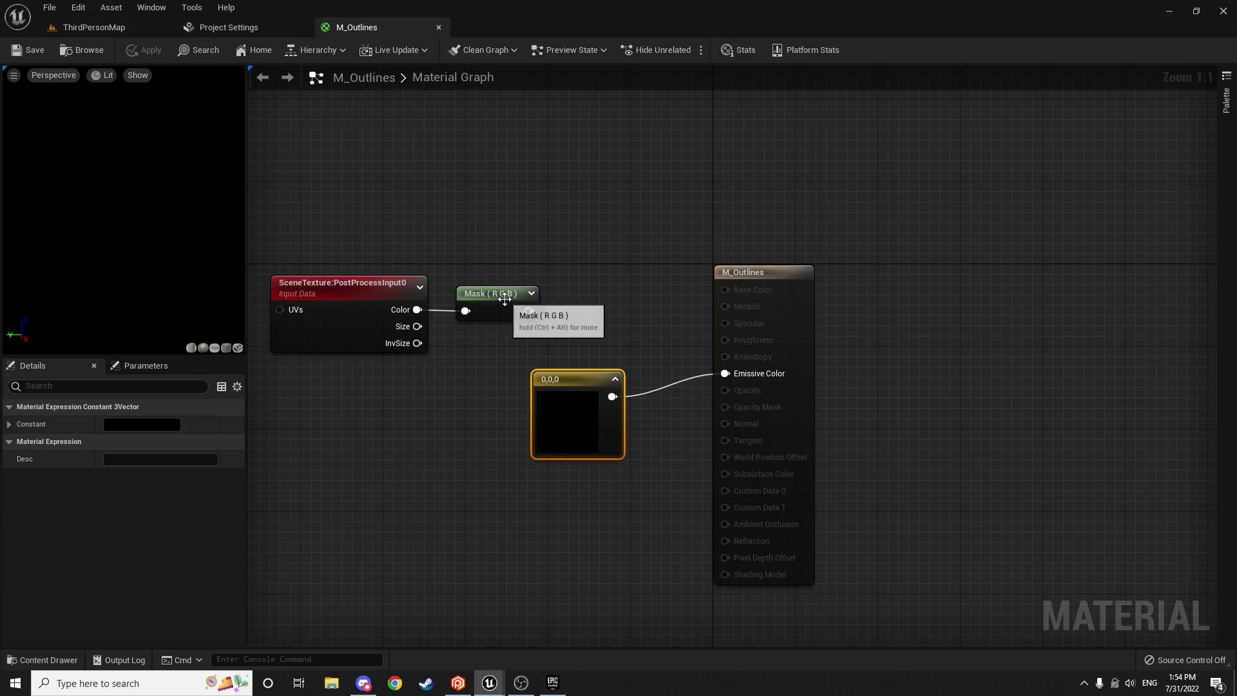
Step: Reconnect the RGB mask to Emissive Color and delete the 0,0,0 constant node
left_click_drag(528, 311, 726, 374)
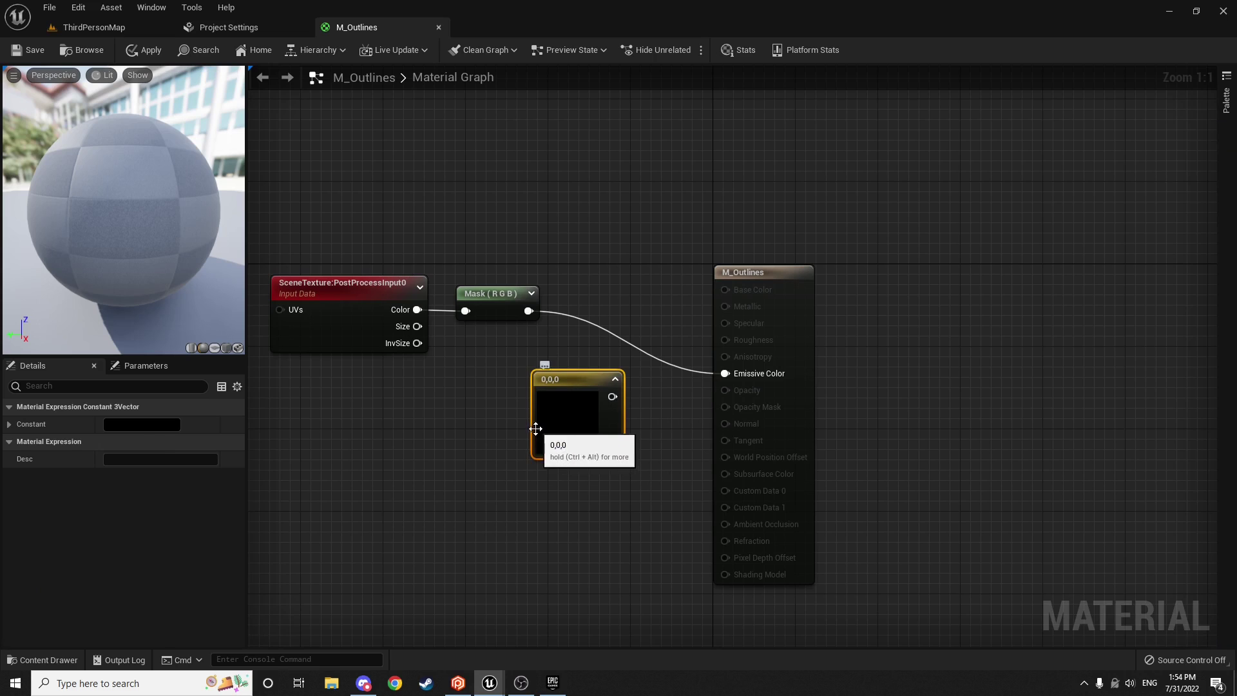
key("Delete")
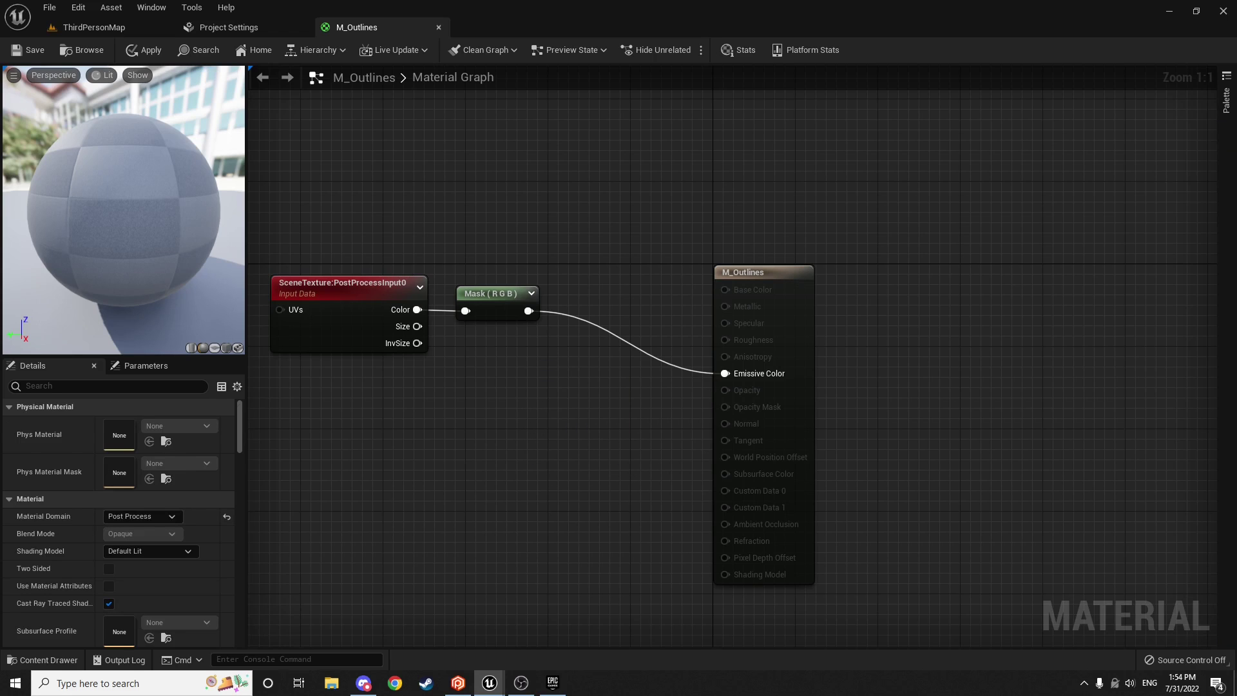
Step: Wrap the PostProcessInput0 scene texture and RGB mask in a comment titled "Normal scene color", and enlarge the comment box slightly upward
scroll(544, 411, "down", 2)
right_click_drag(543, 411, 611, 406)
left_click_drag(606, 250, 330, 427)
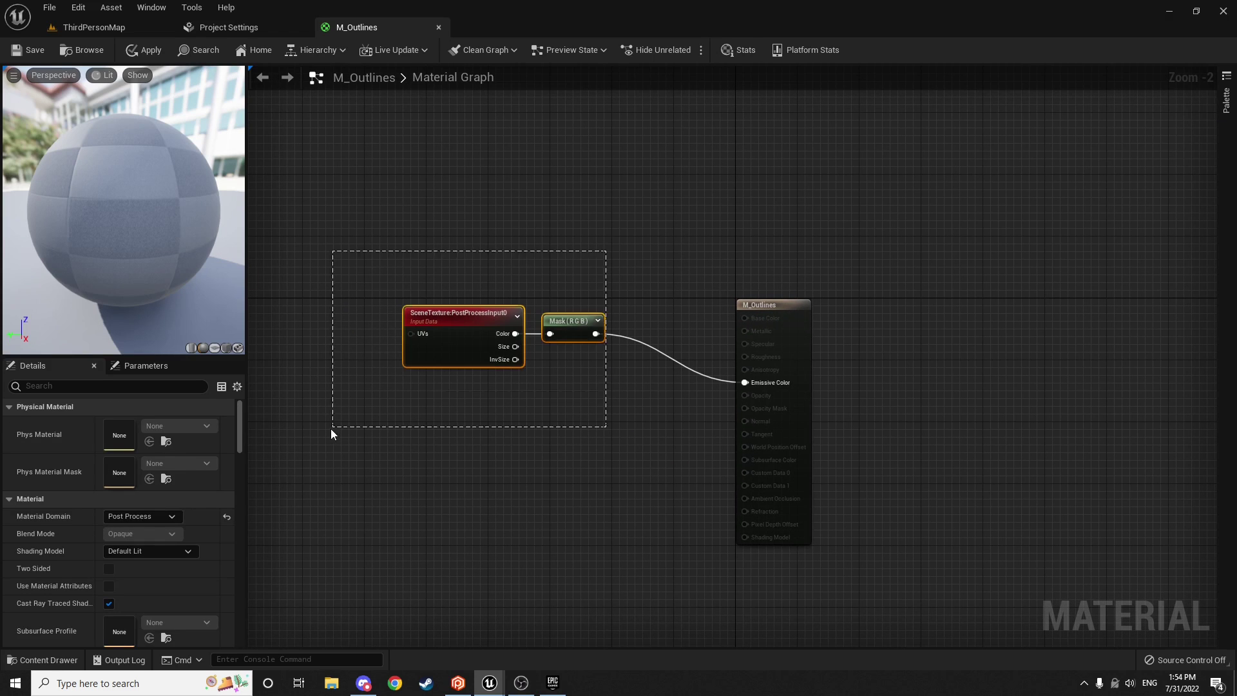
type("c")
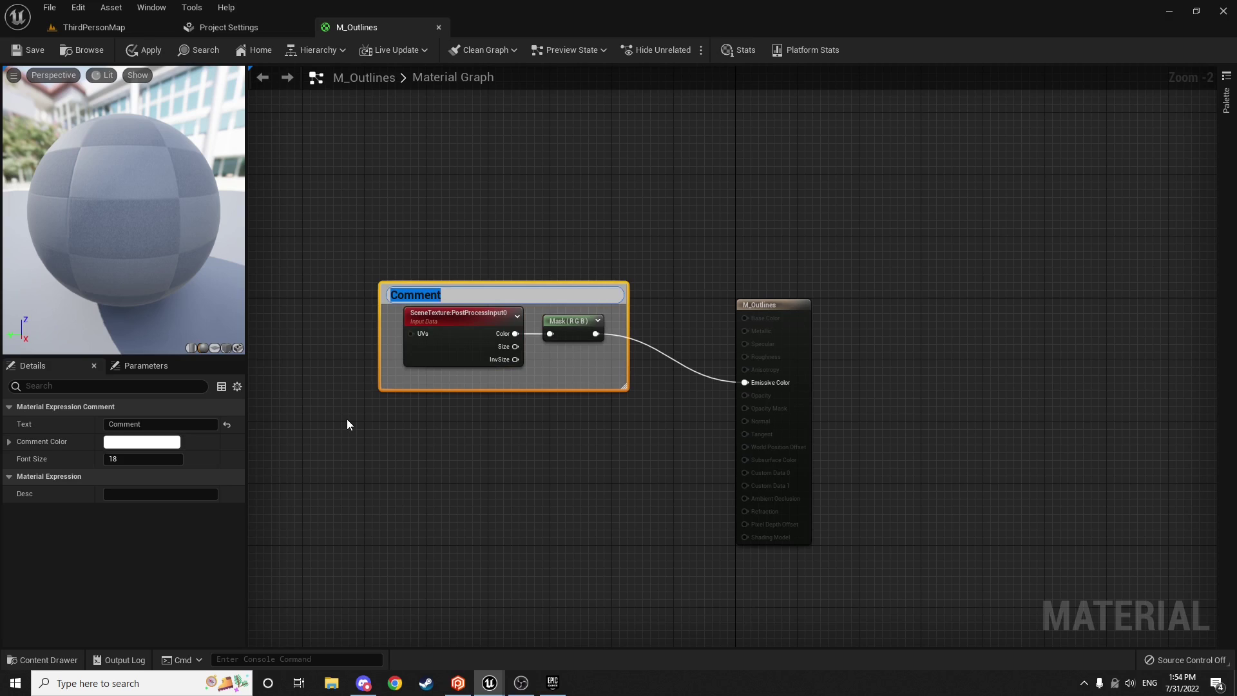
type("Normal scene color")
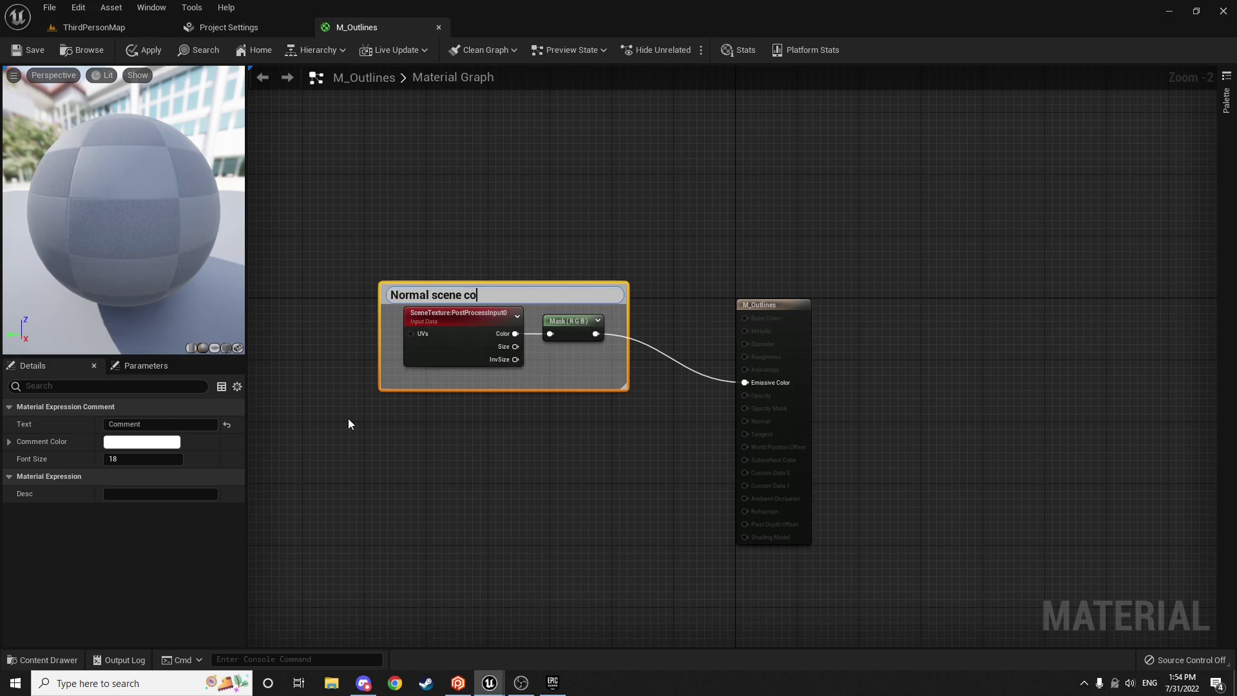
key("Return")
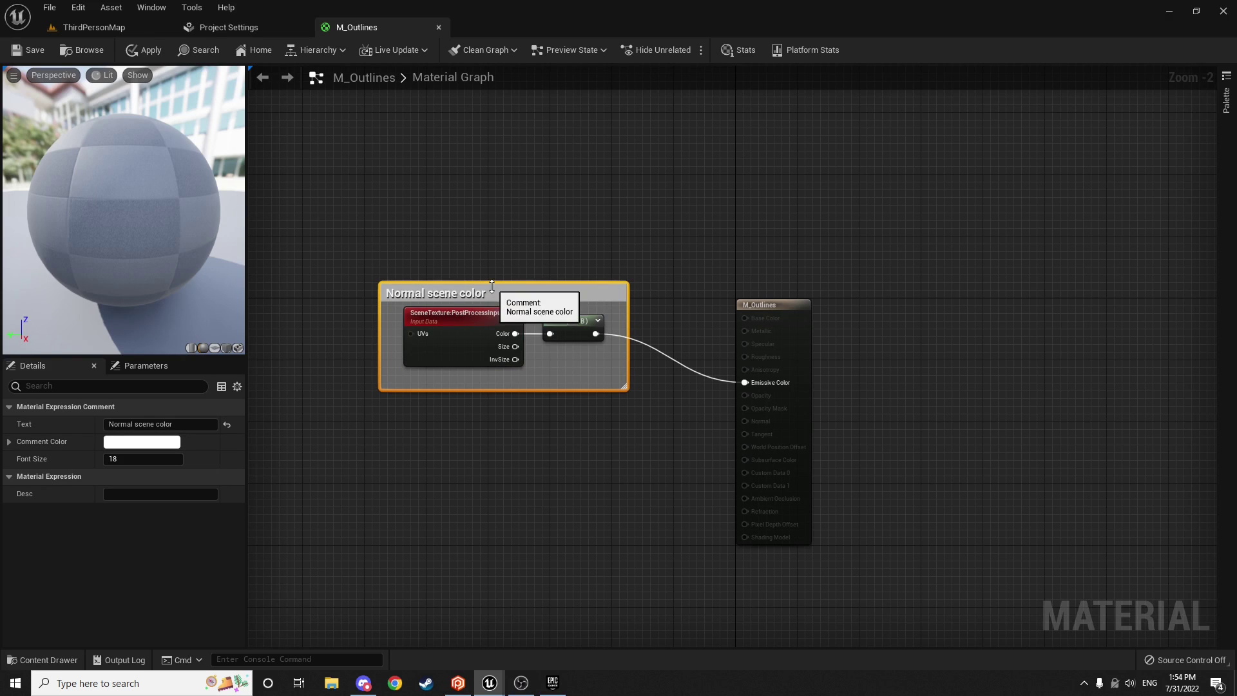
left_click_drag(498, 282, 500, 275)
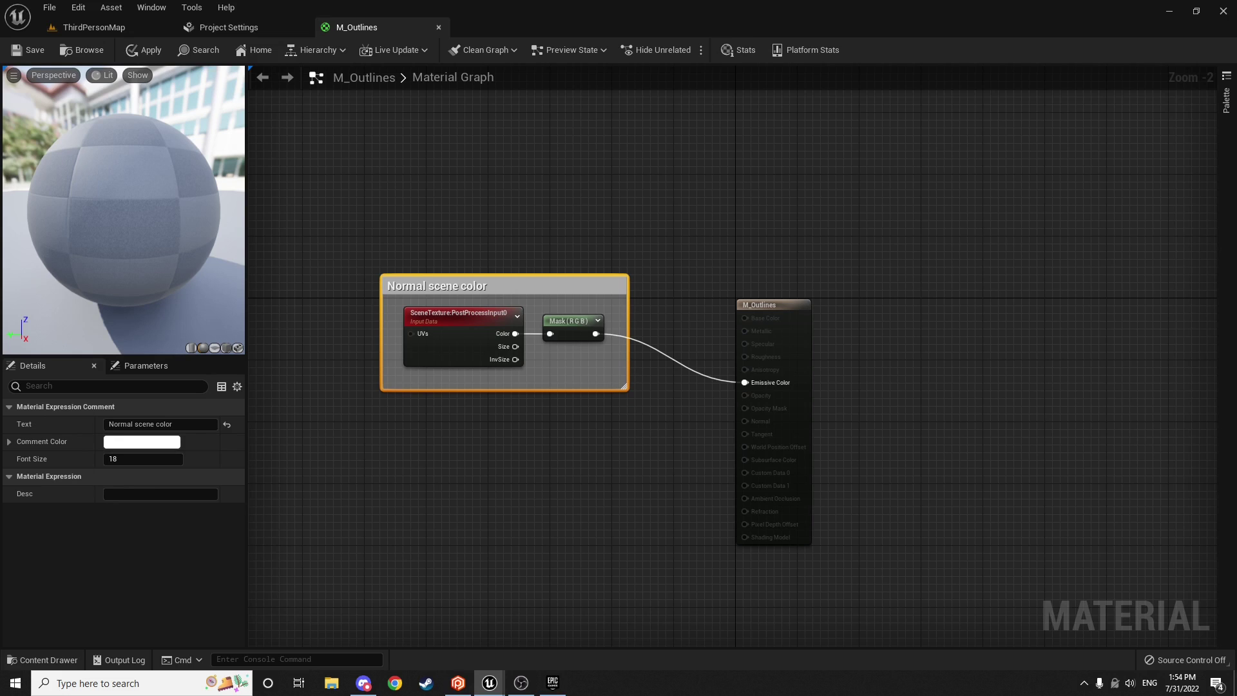
Step: Add a single-value Constant node in the empty graph area below and to the left of the Normal scene color comment
left_click(611, 482)
scroll(634, 463, "down", 3)
right_click_drag(634, 462, 846, 364)
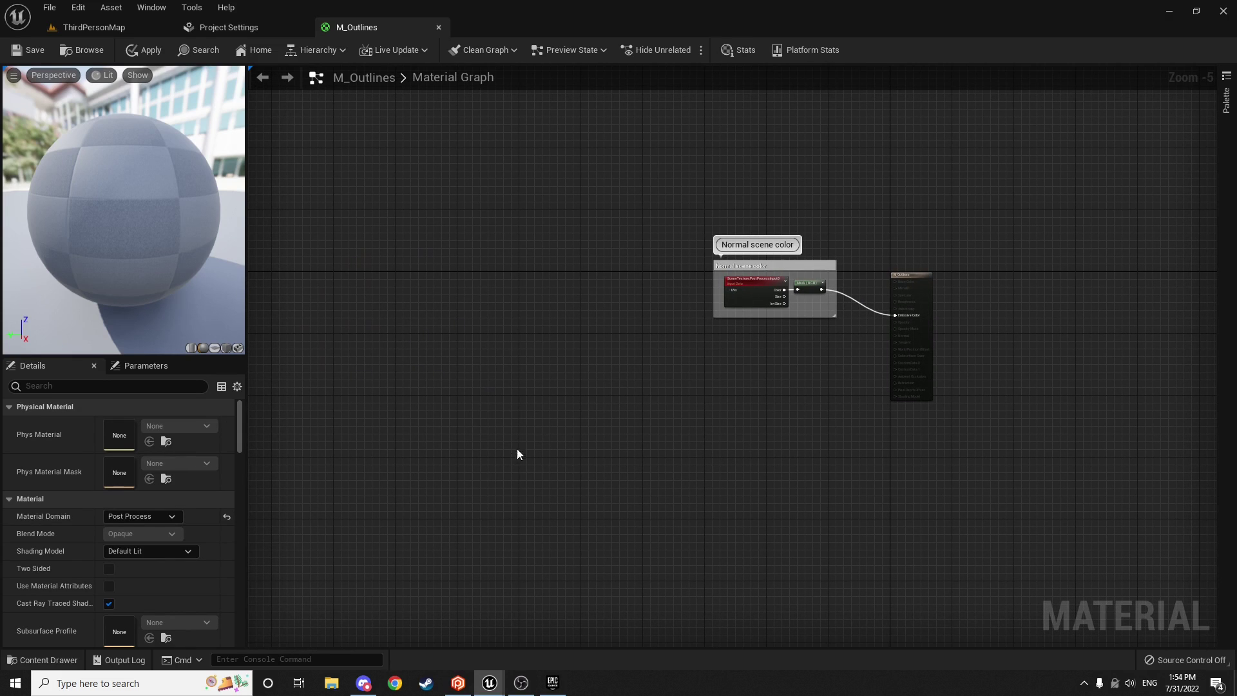
scroll(489, 458, "up", 3)
right_click_drag(954, 363, 593, 398)
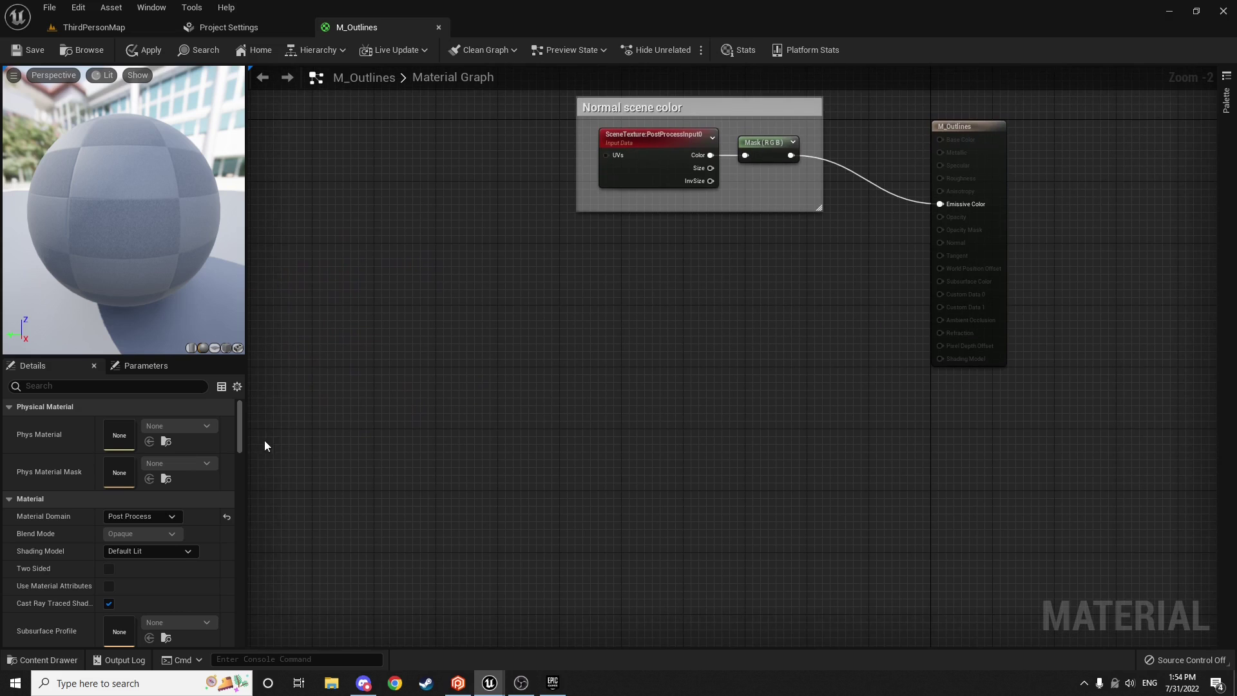
right_click(371, 437)
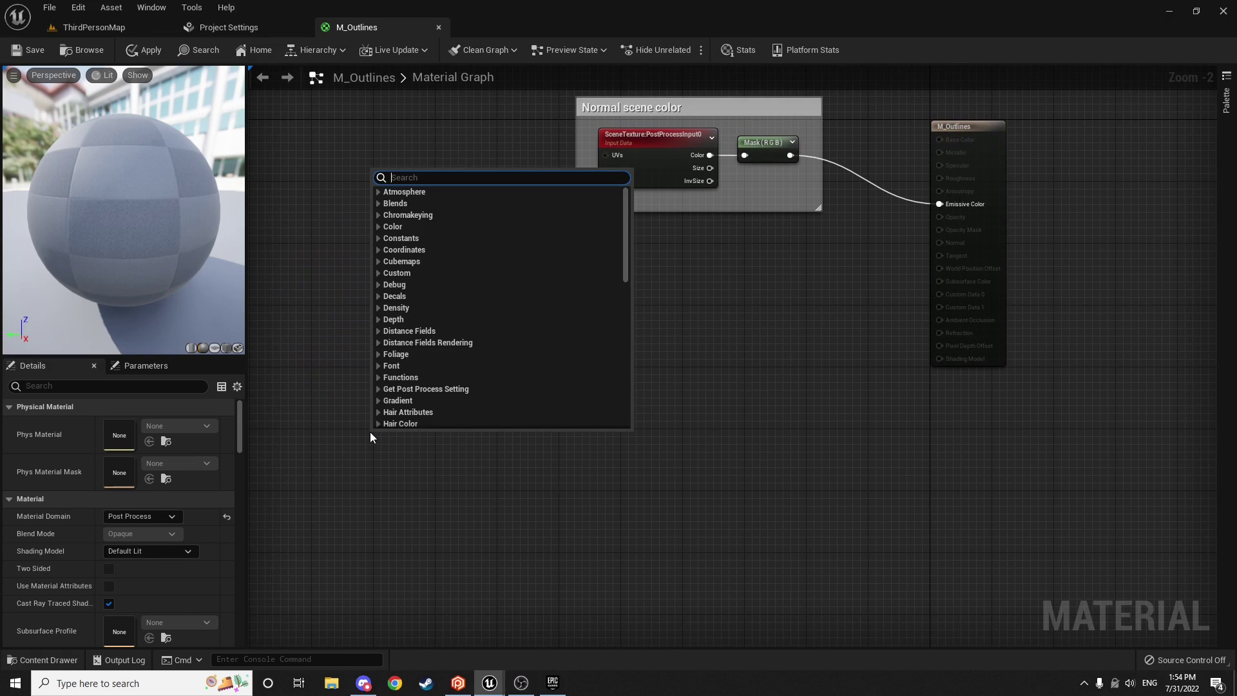
left_click(335, 382)
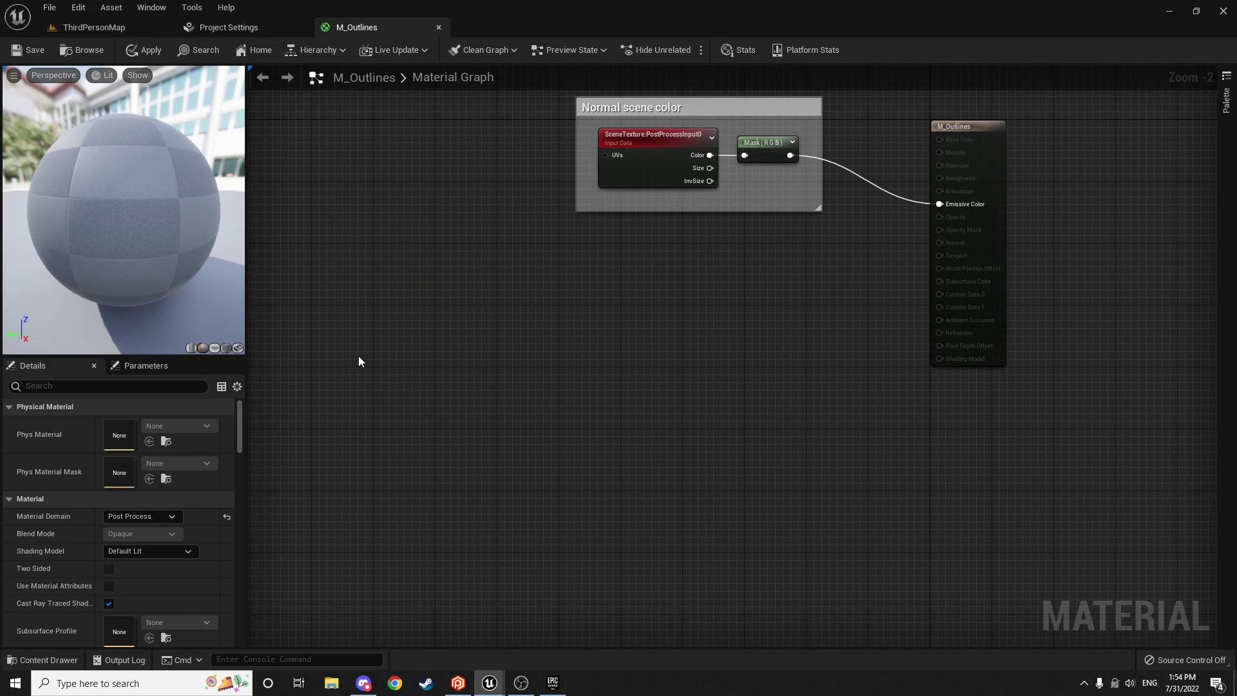
left_click(358, 356)
scroll(365, 368, "up", 2)
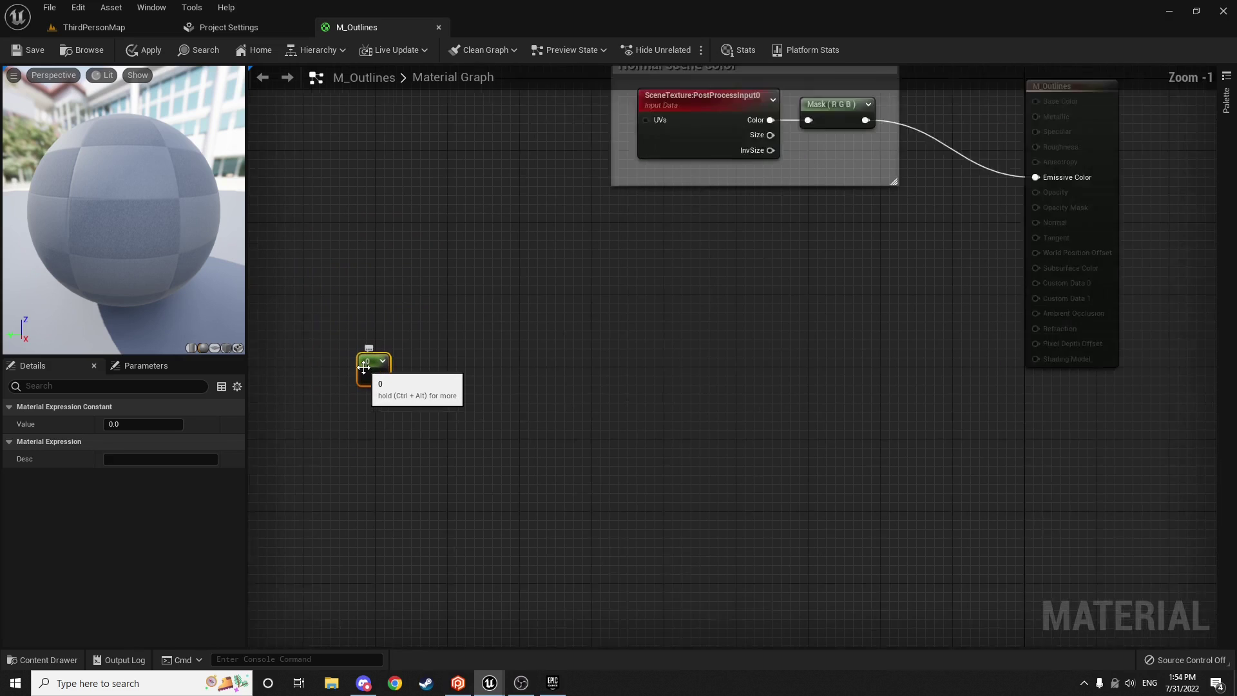
Step: Convert the constant node to a parameter named Thickness
right_click(367, 368)
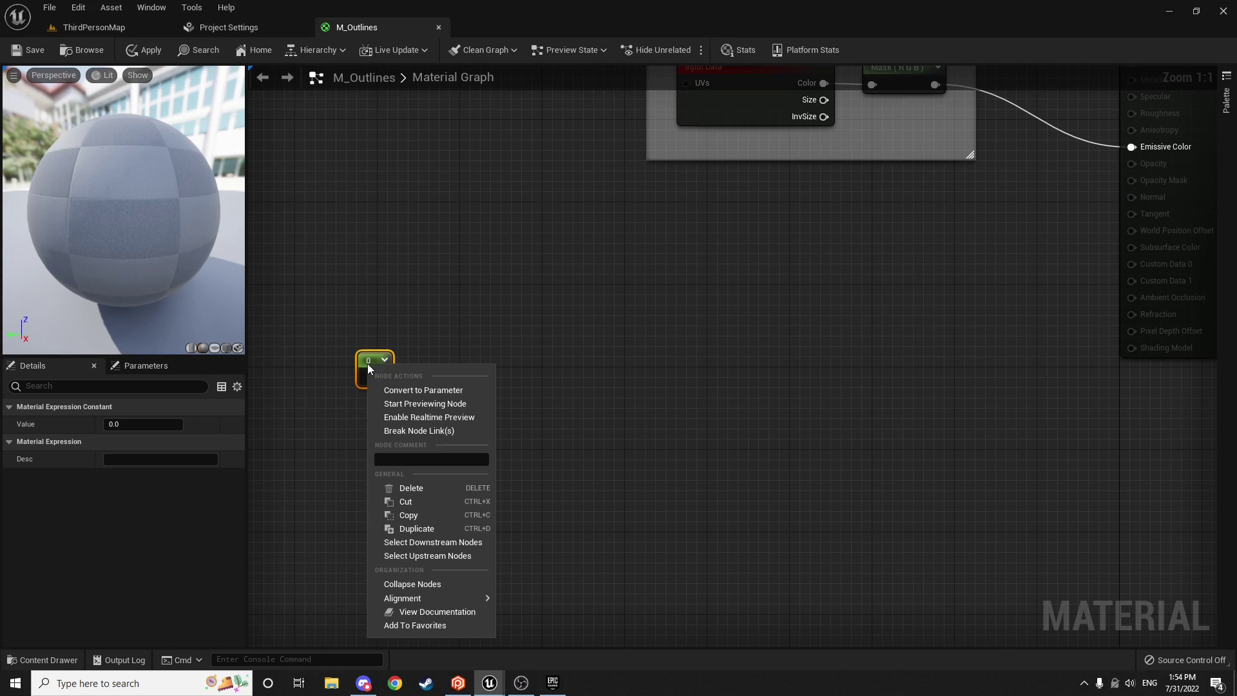
left_click(439, 392)
type("Thickness")
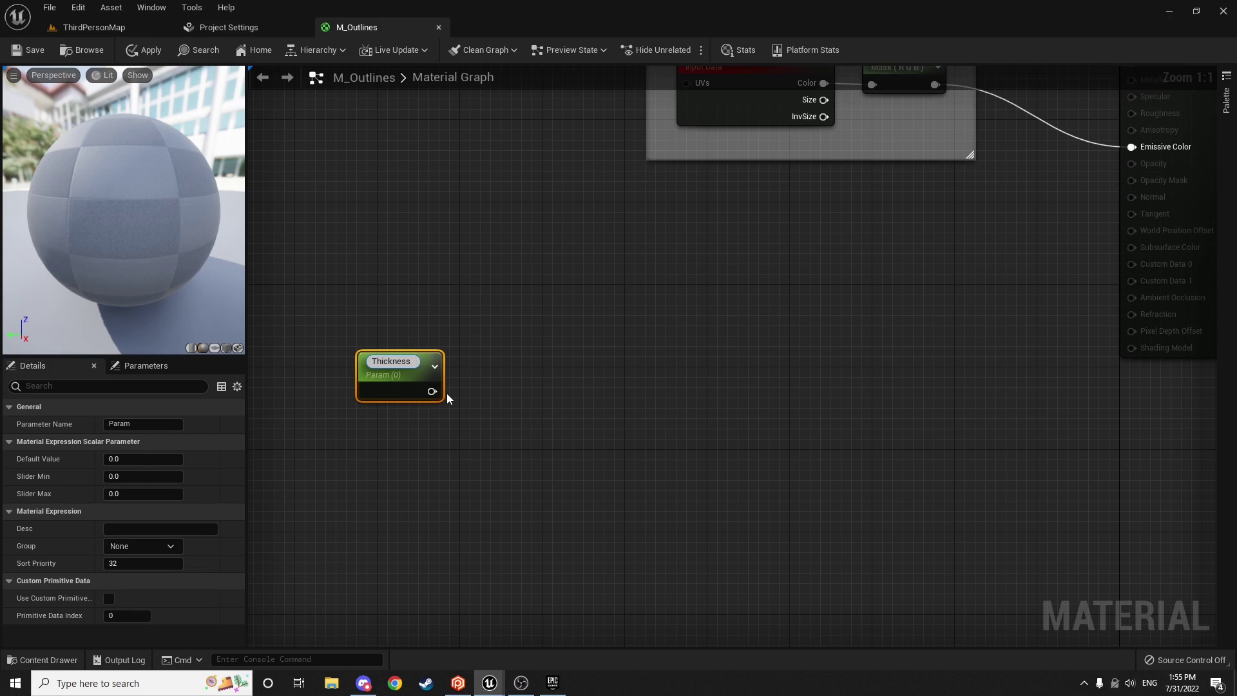
key("Return")
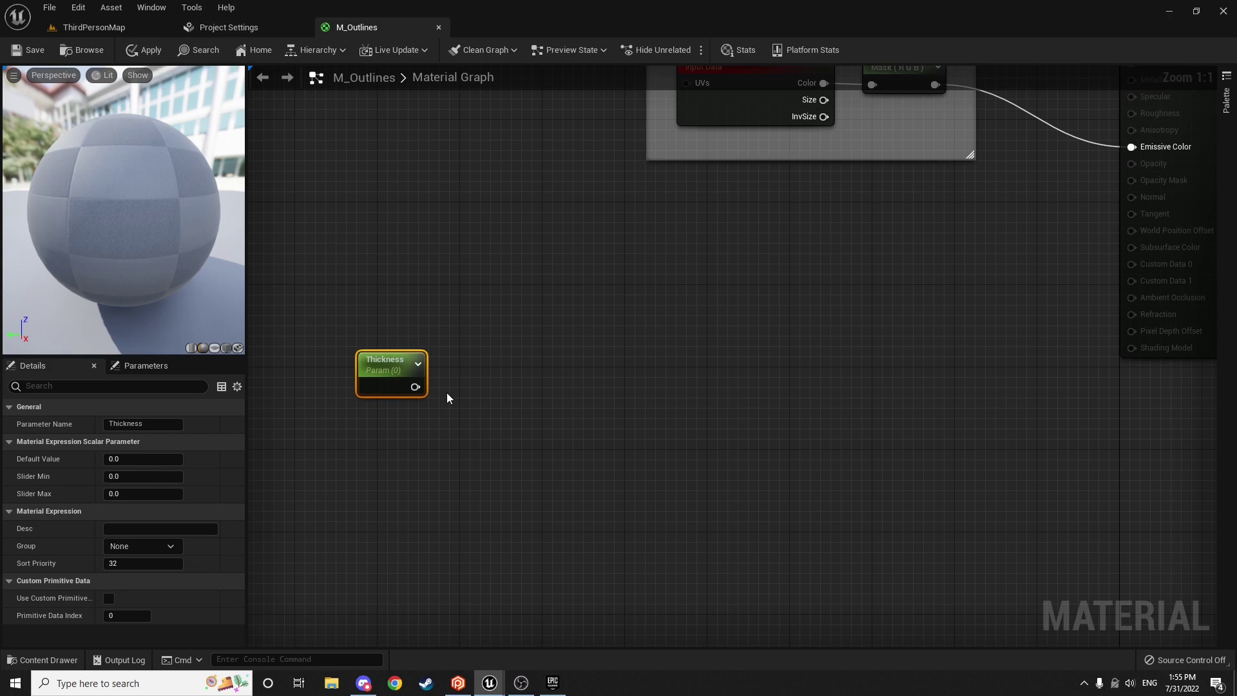
Step: Add a BlurSampleOffsets node, feed its OffsetAmount from the Thickness parameter, and place it close beside the parameter
left_click(517, 364)
right_click(517, 364)
type("blu")
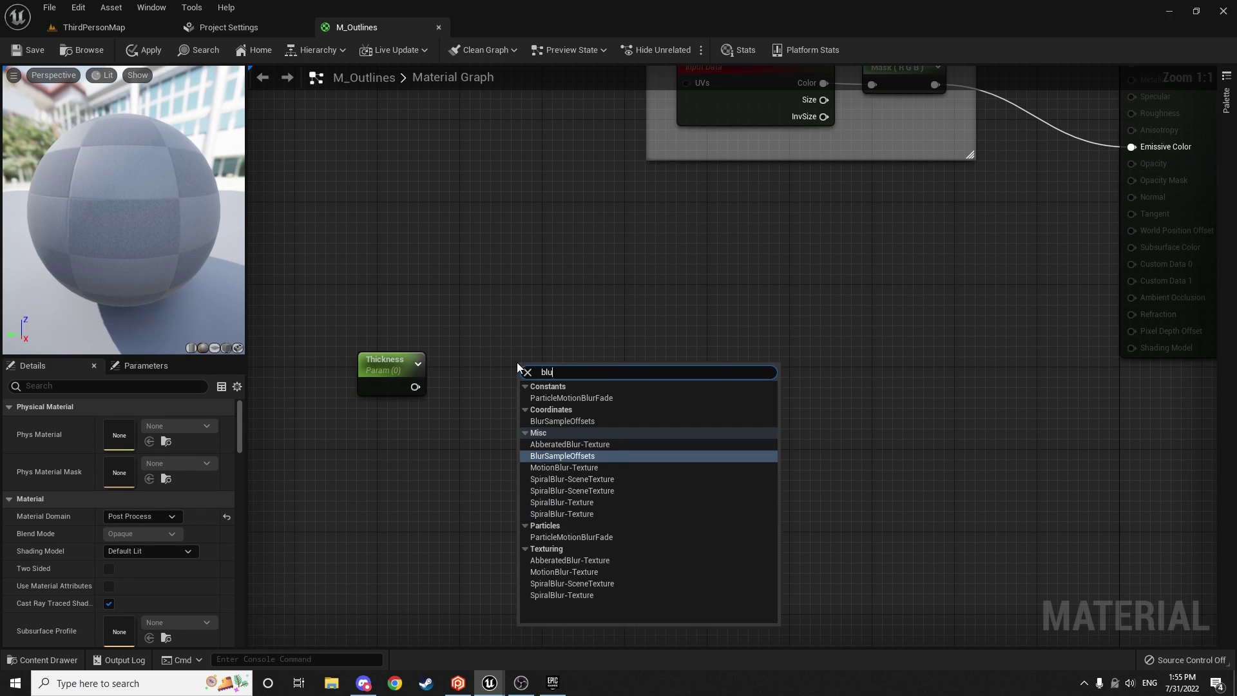
type("r sample")
key("Return")
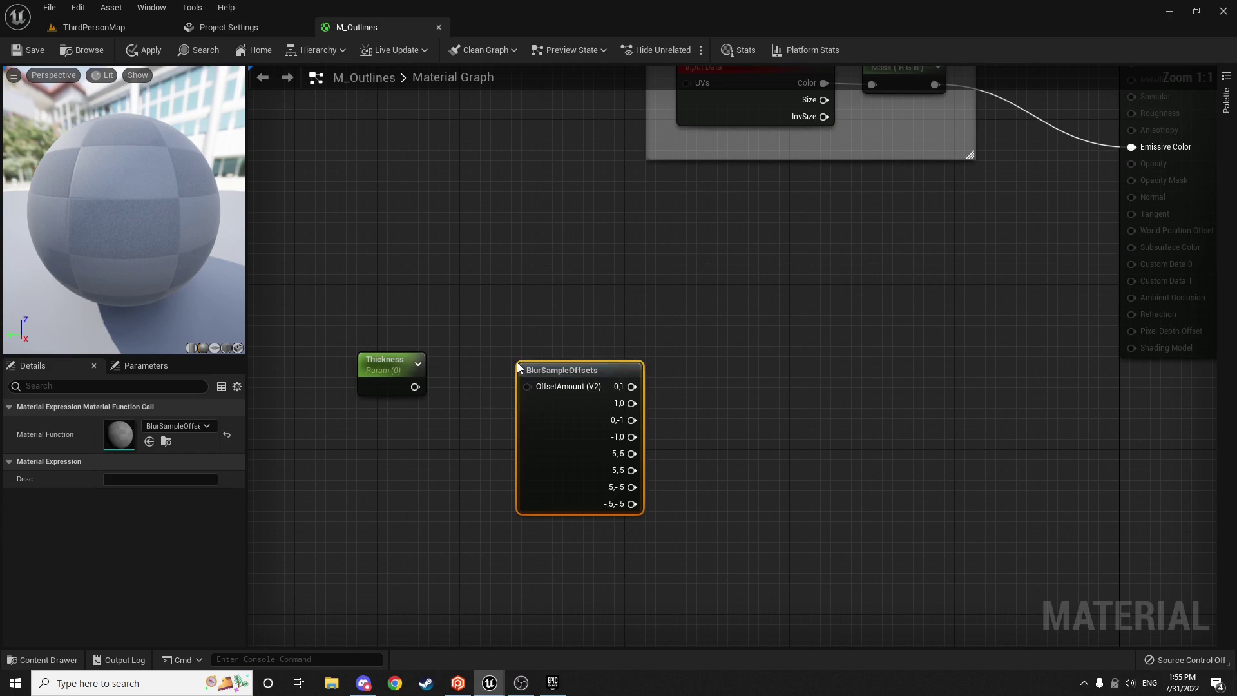
left_click_drag(414, 388, 534, 388)
left_click_drag(565, 376, 510, 385)
Step: Move the Thickness and BlurSampleOffsets nodes together further down and left, leaving free space above them
right_click_drag(545, 334, 658, 303)
left_click_drag(695, 299, 477, 396)
left_click_drag(587, 346, 454, 491)
left_click(609, 368)
scroll(612, 388, "down", 3)
right_click_drag(619, 396, 566, 411)
left_click_drag(585, 357, 298, 608)
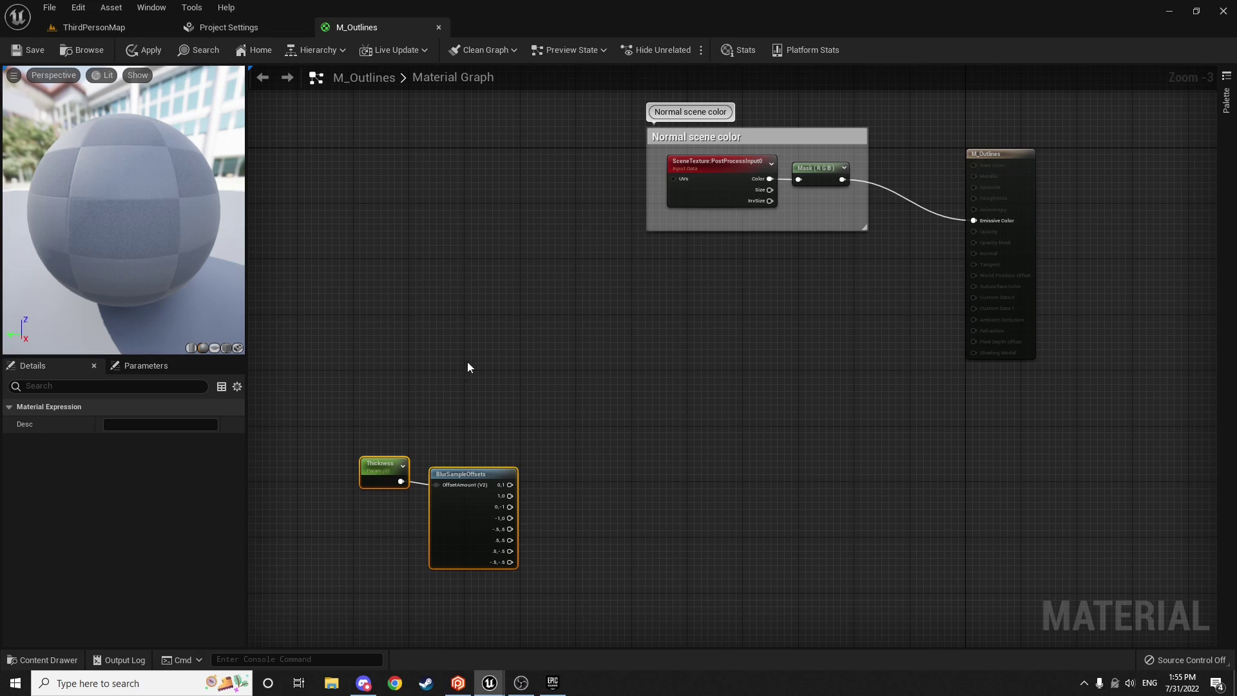
left_click(478, 346)
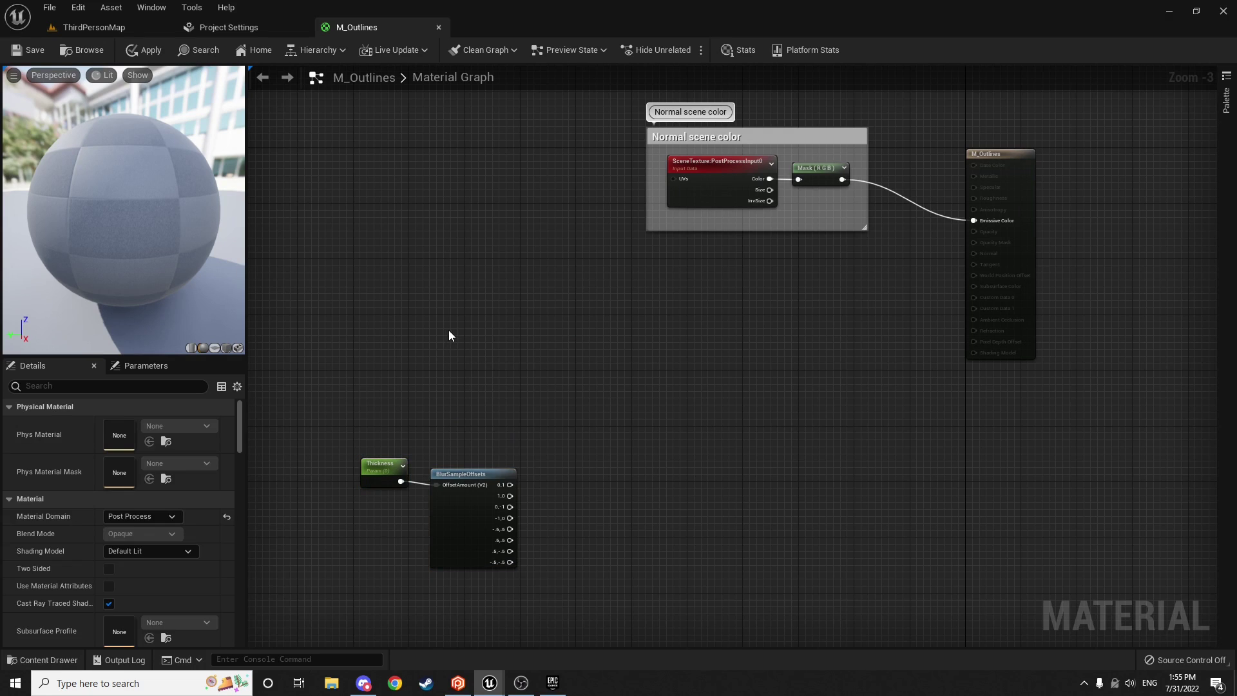
Step: Add a ScreenPosition node in the free space above the BlurSampleOffsets node
right_click(450, 333)
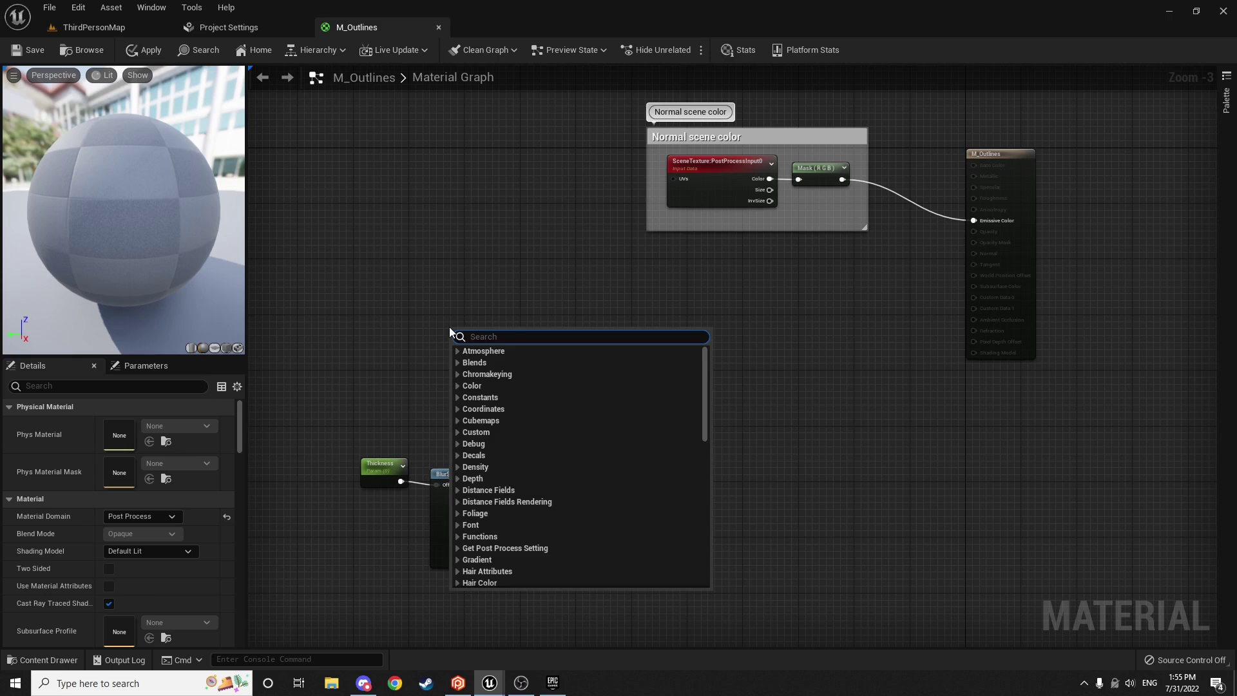
type("screen")
key("Return")
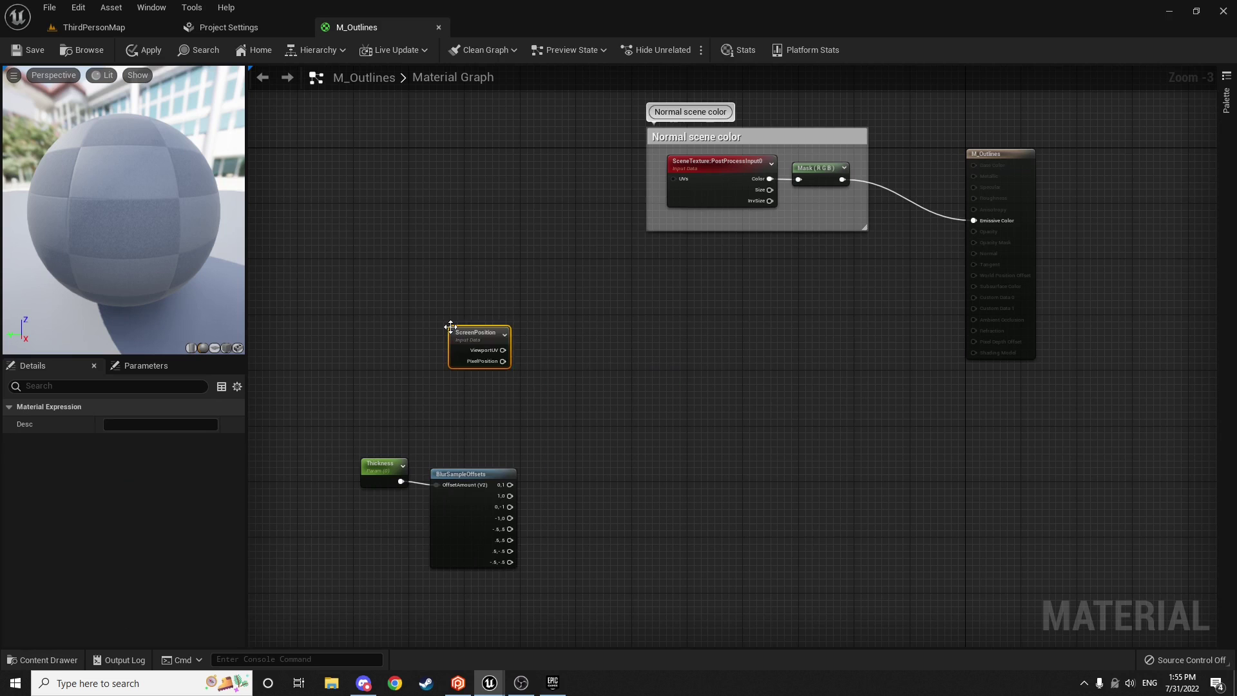
Step: Feed ScreenPosition's ViewportUV into a new R G ComponentMask node and place the mask just to the right of ScreenPosition
scroll(464, 333, "up", 2)
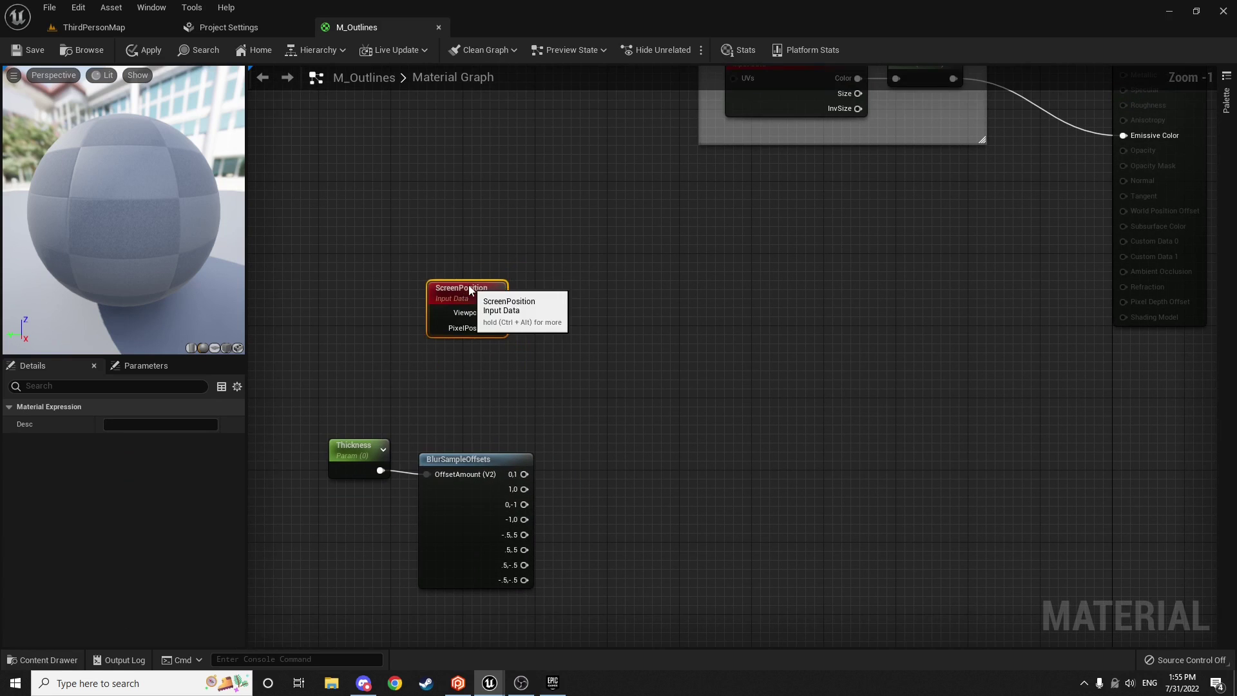
left_click_drag(497, 312, 707, 310)
type("m")
key("BackSpace")
type("component")
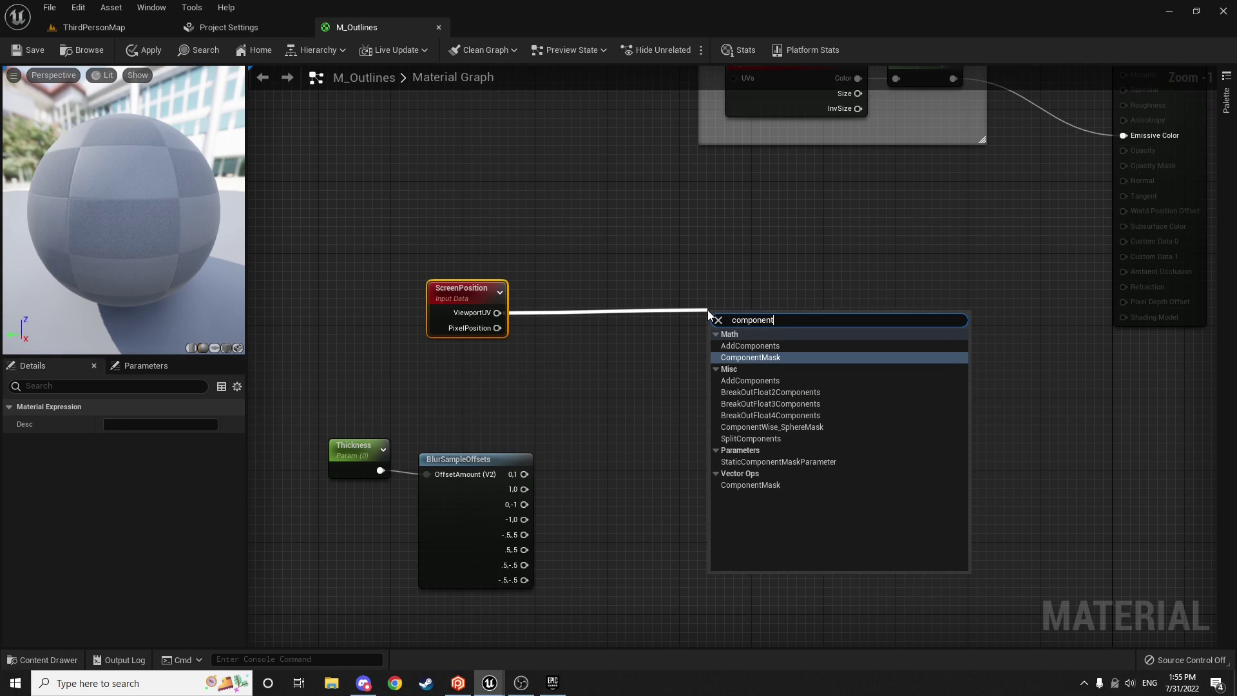
key("Return")
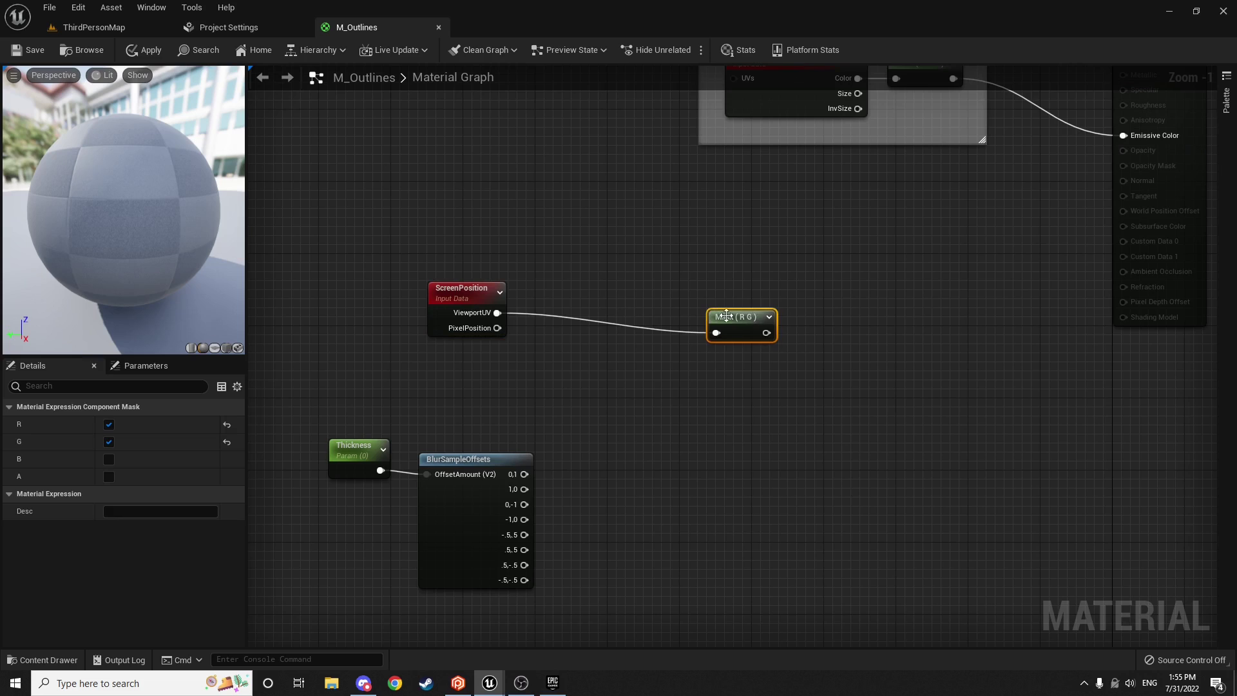
left_click_drag(728, 314, 567, 299)
Step: Add a SceneTexture node and align it to the right of the R G mask
right_click_drag(670, 282, 622, 286)
left_click(637, 288)
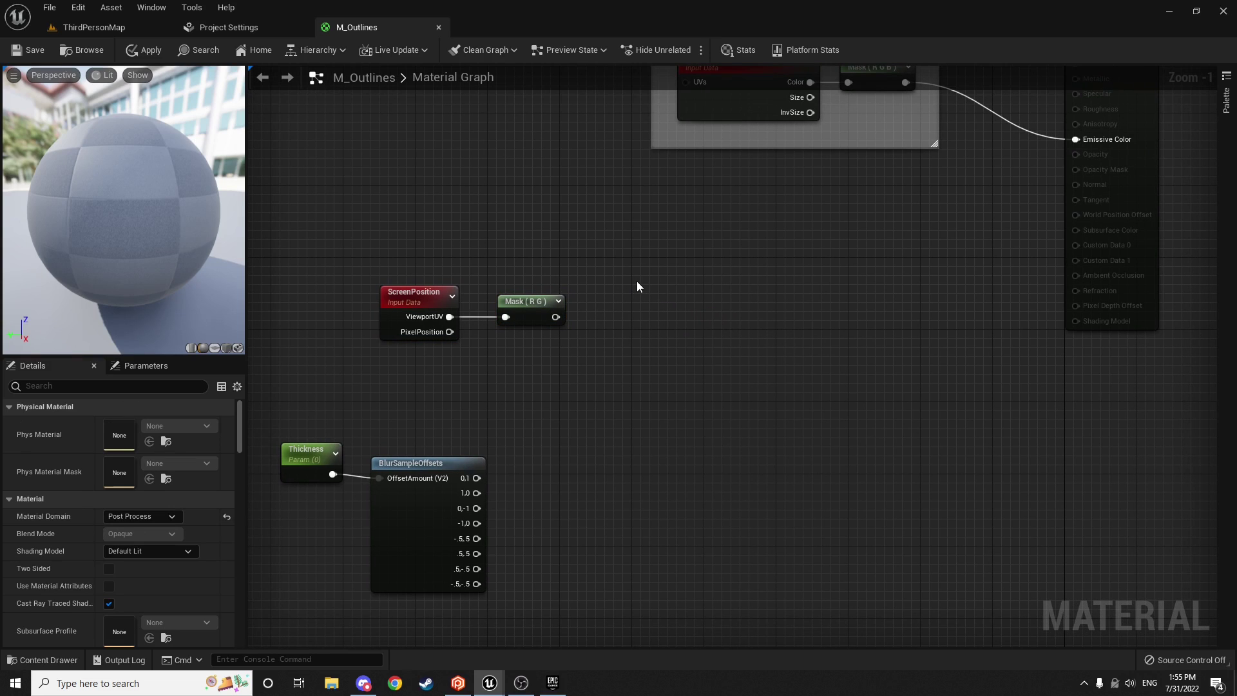
right_click(639, 279)
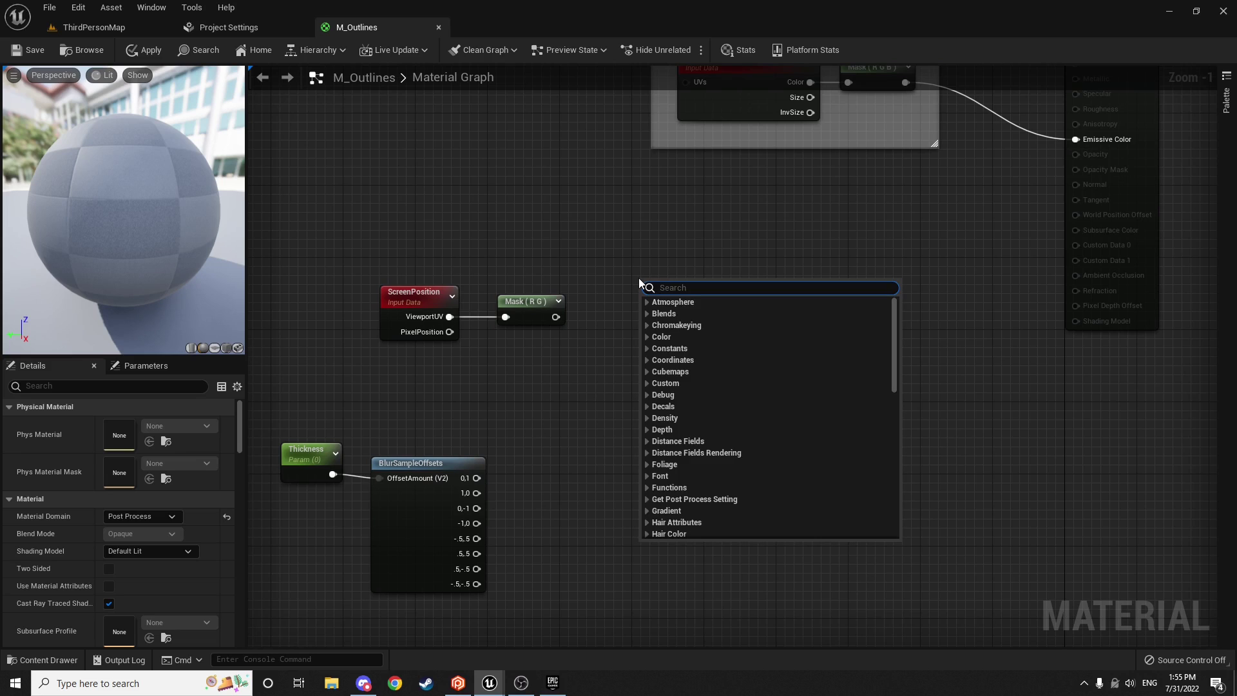
type("scene te")
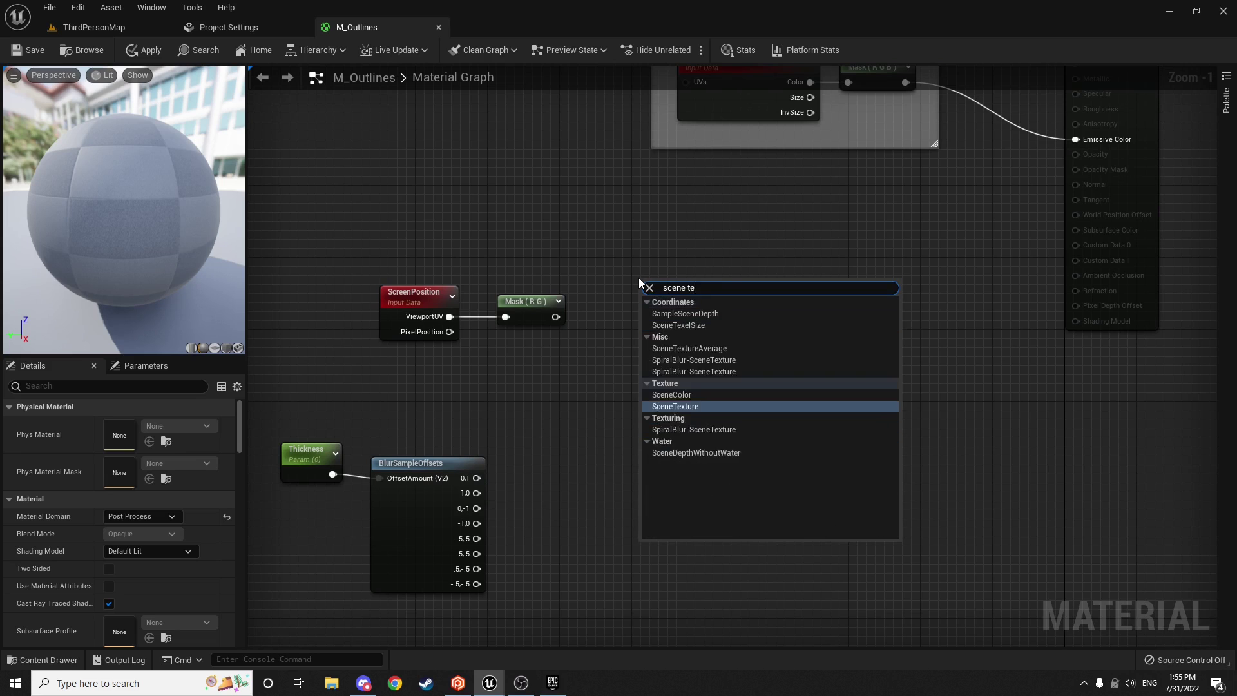
type("xture")
key("Return")
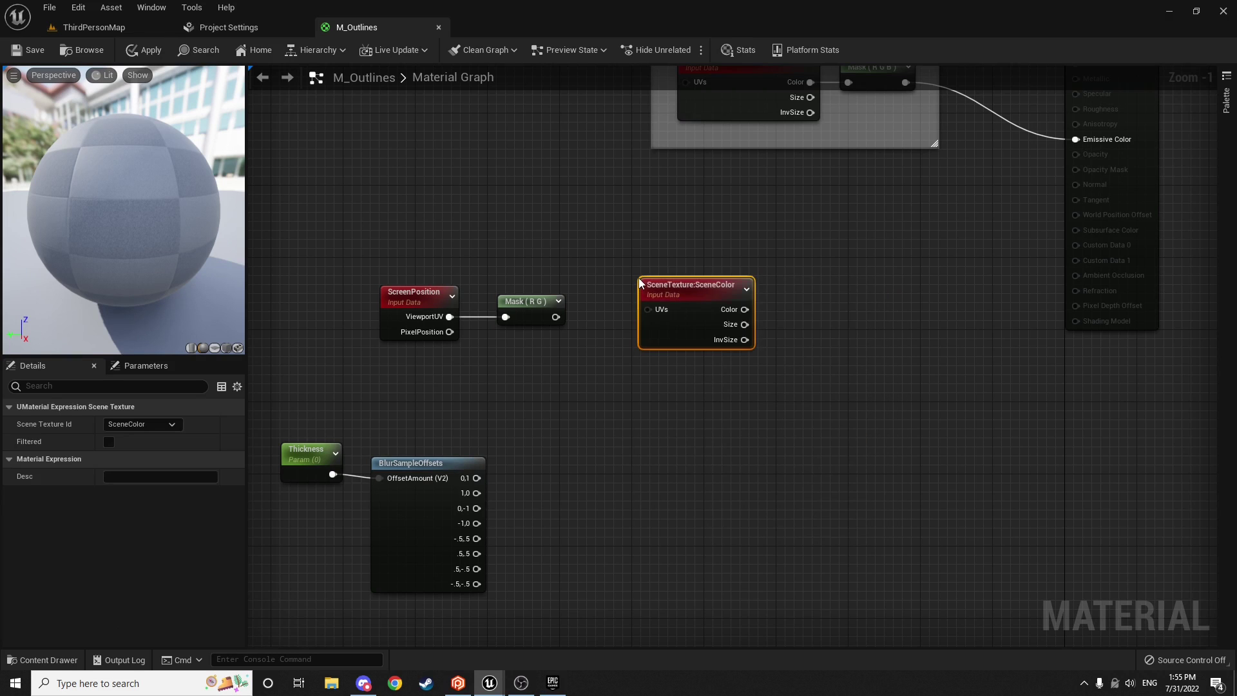
left_click_drag(677, 292, 643, 299)
Step: Set the new scene texture's Scene Texture Id to CustomStencil and connect the R G mask to its UVs
left_click(145, 426)
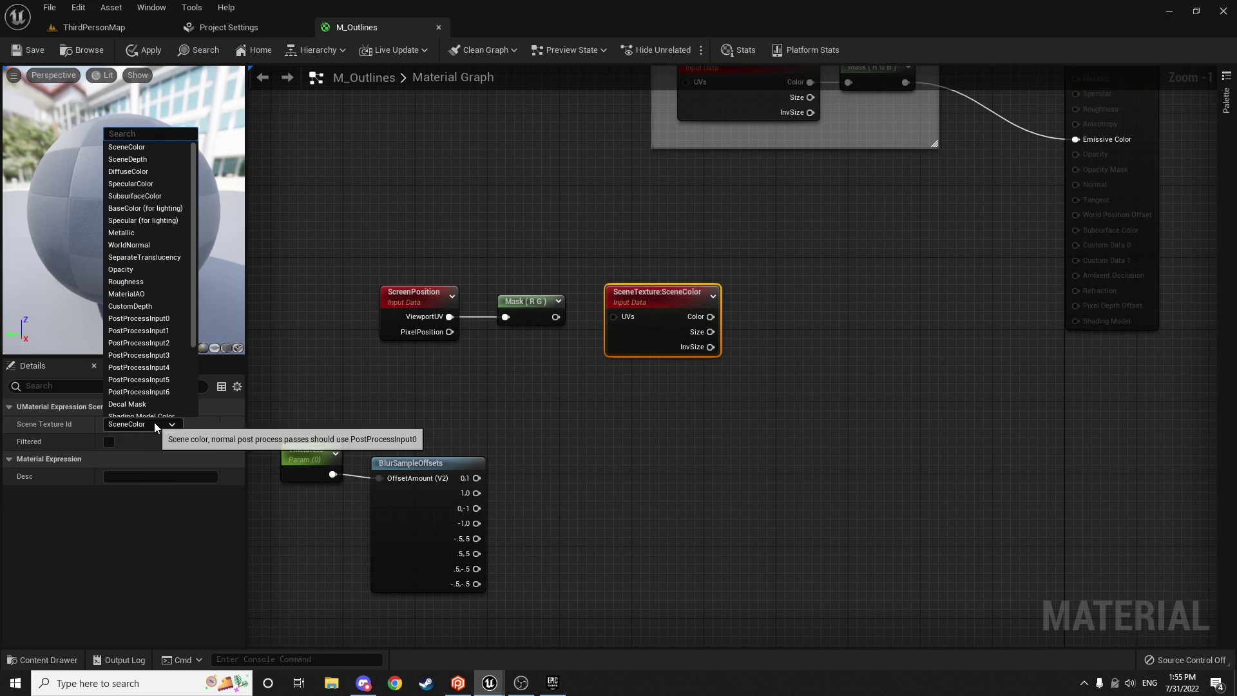
type("custo")
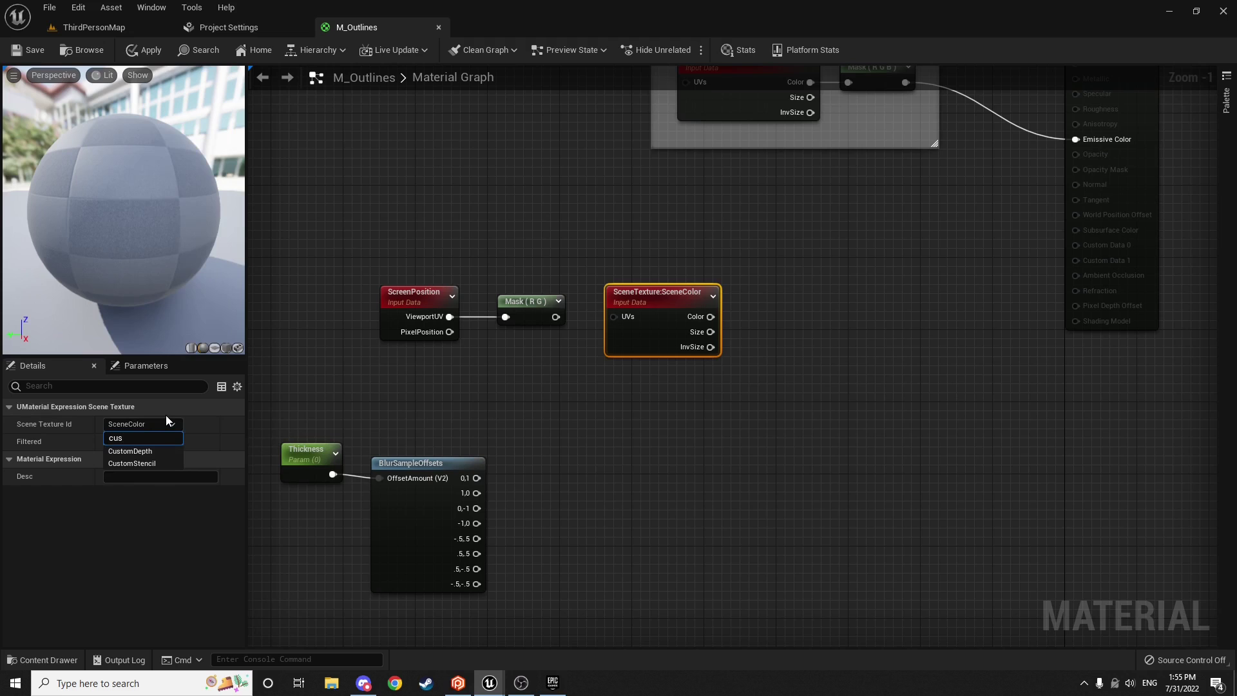
left_click(154, 463)
right_click_drag(577, 329, 535, 345)
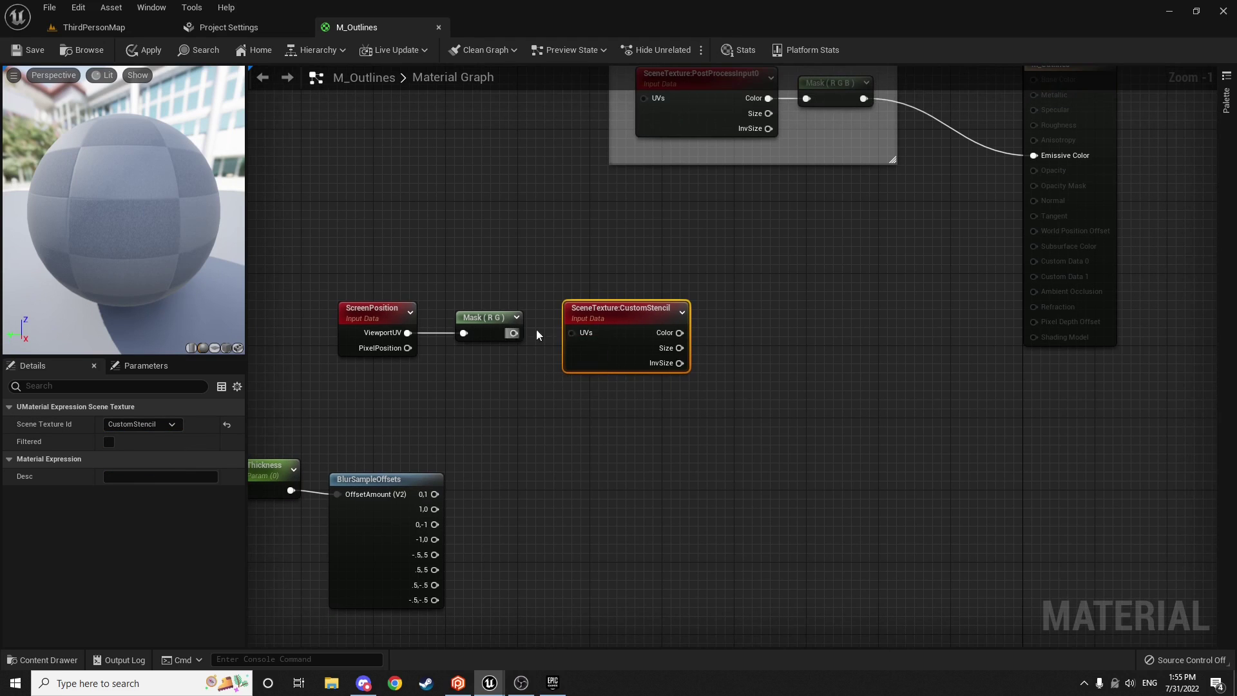
left_click_drag(514, 333, 581, 334)
Step: Feed the CustomStencil scene texture's Color output into a new OneMinus node
right_click_drag(675, 334, 575, 346)
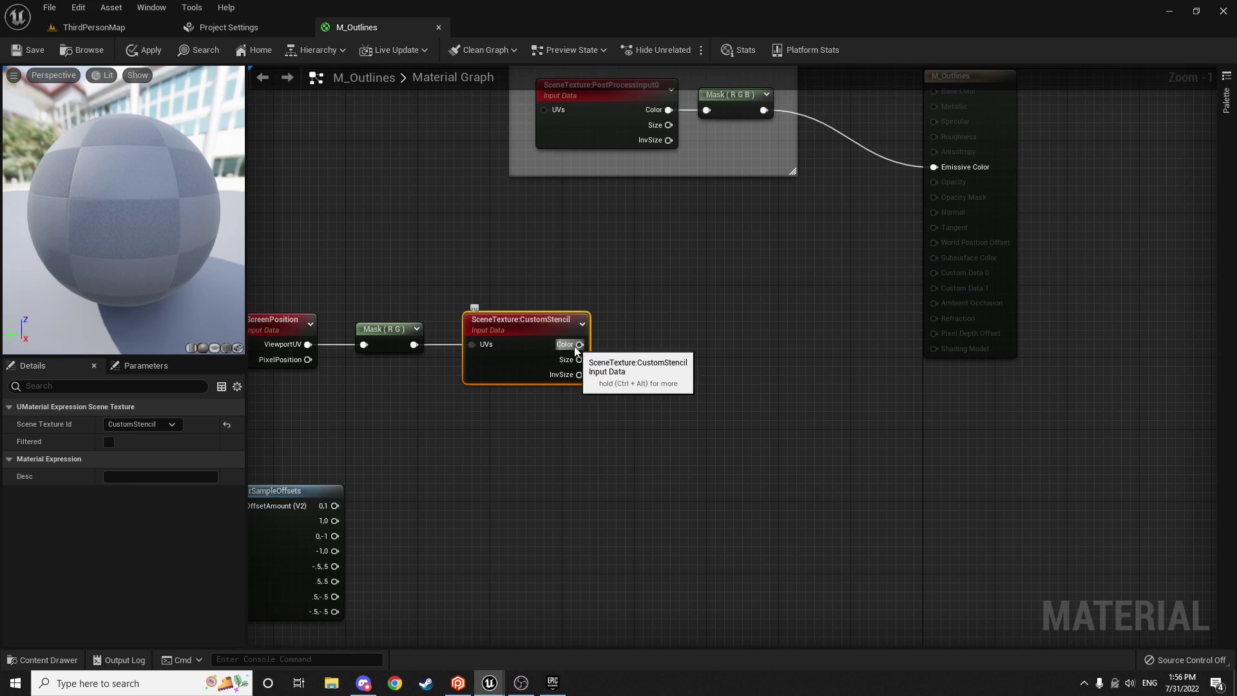
left_click_drag(577, 347, 719, 345)
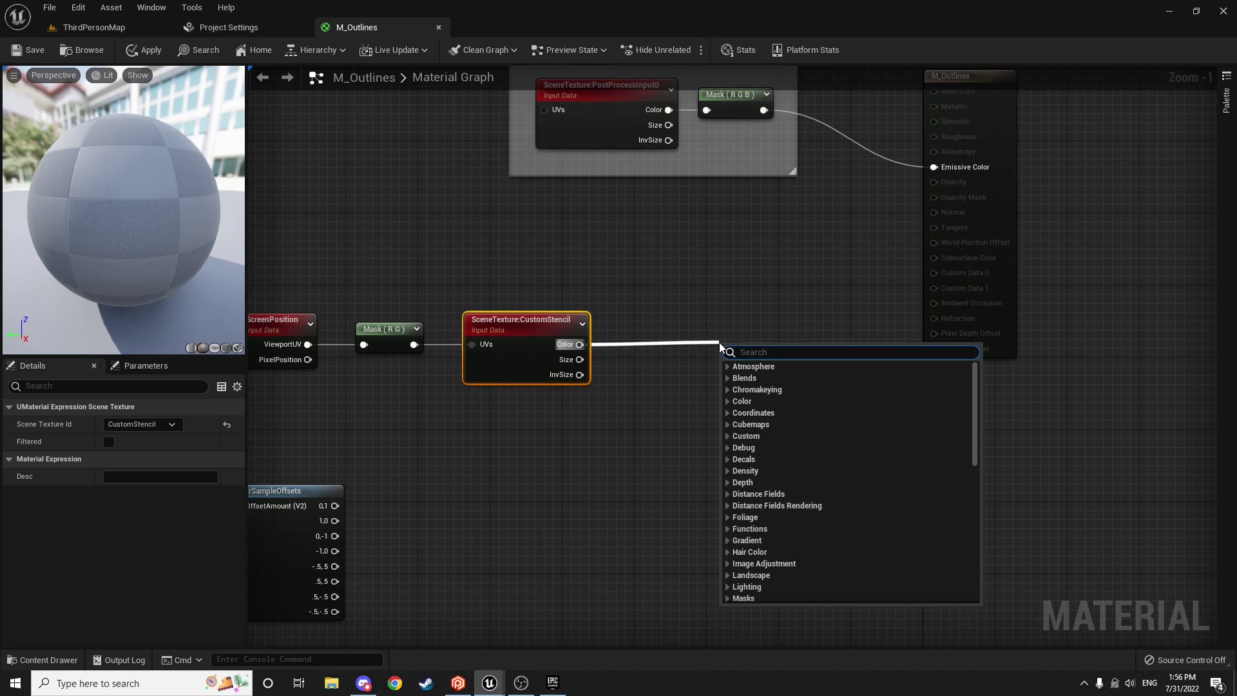
type("one minus")
key("Return")
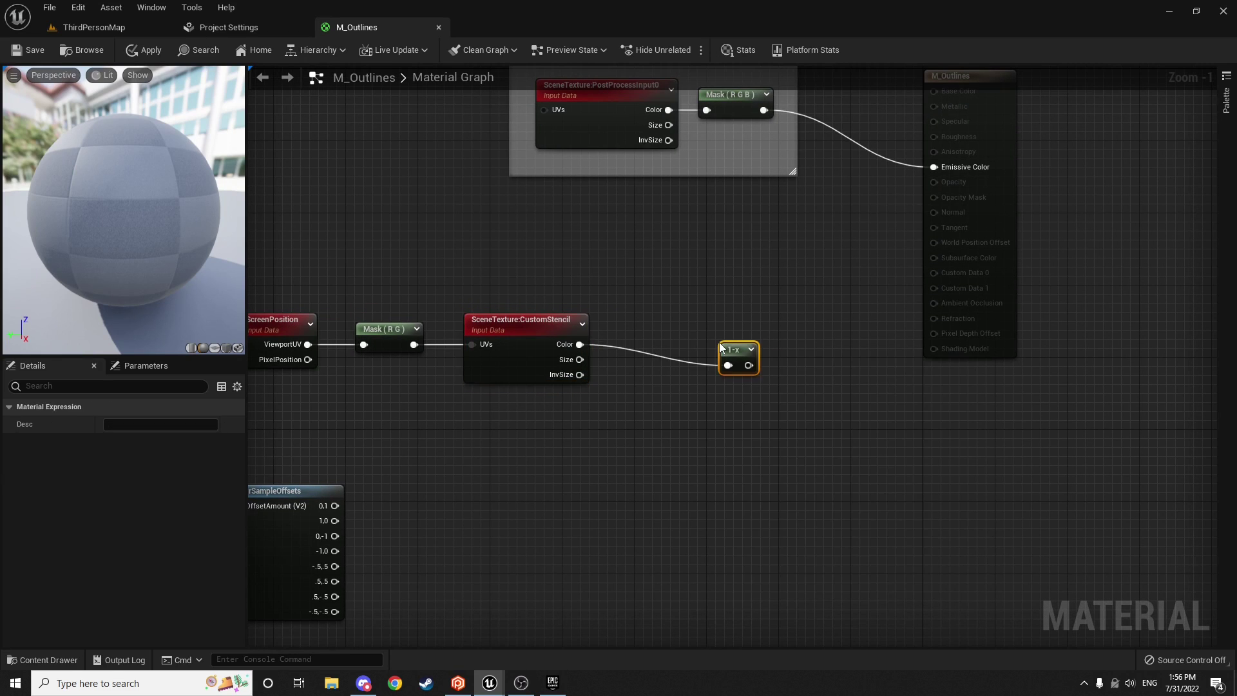
Step: Align the OneMinus node right of CustomStencil, feed it into a new Multiply node, and place Multiply just to its right
mouse_move(720, 348)
left_mouse_down()
mouse_move(614, 339)
mouse_move(609, 328)
mouse_move(736, 347)
left_mouse_up()
type("multi")
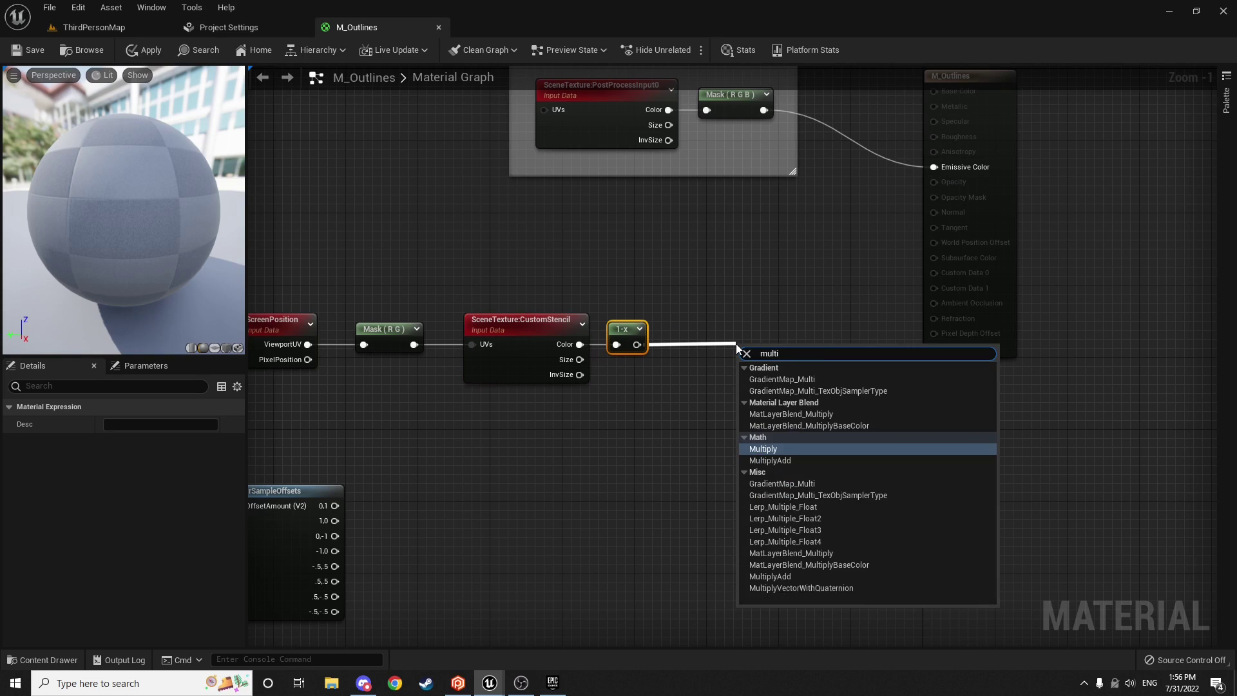
key("Return")
left_click_drag(763, 351, 711, 326)
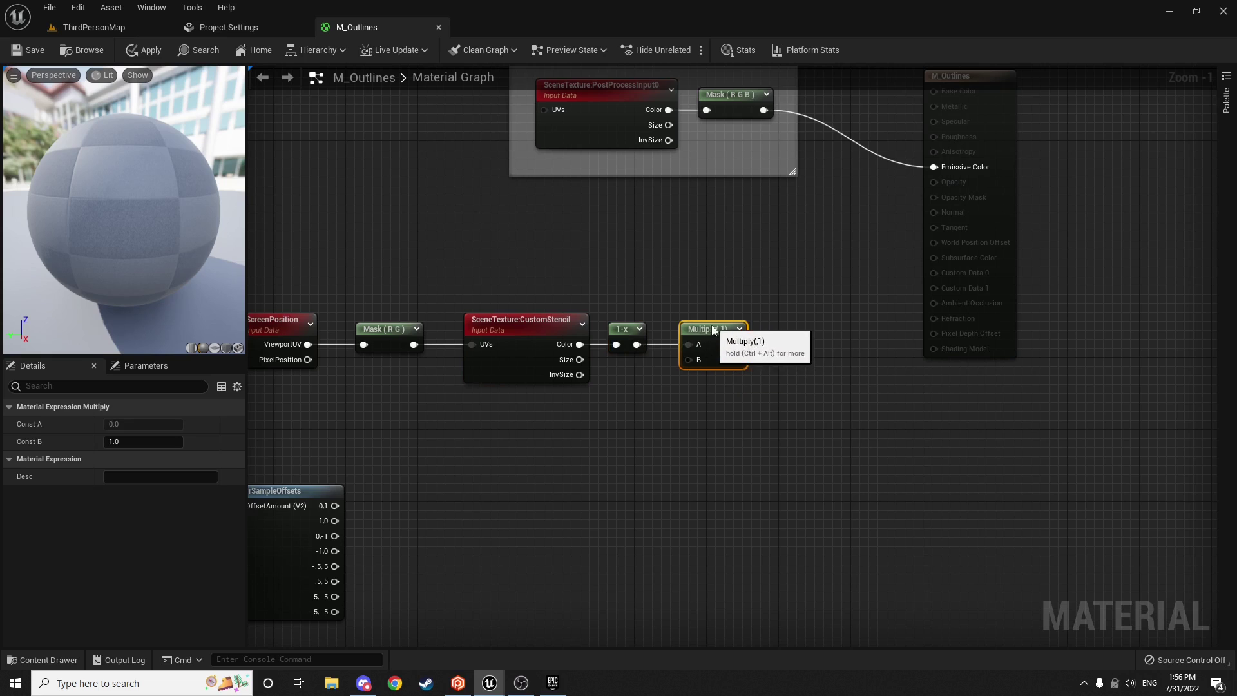
Step: Set the Multiply node's Const B to -4
left_click(144, 442)
type("-4")
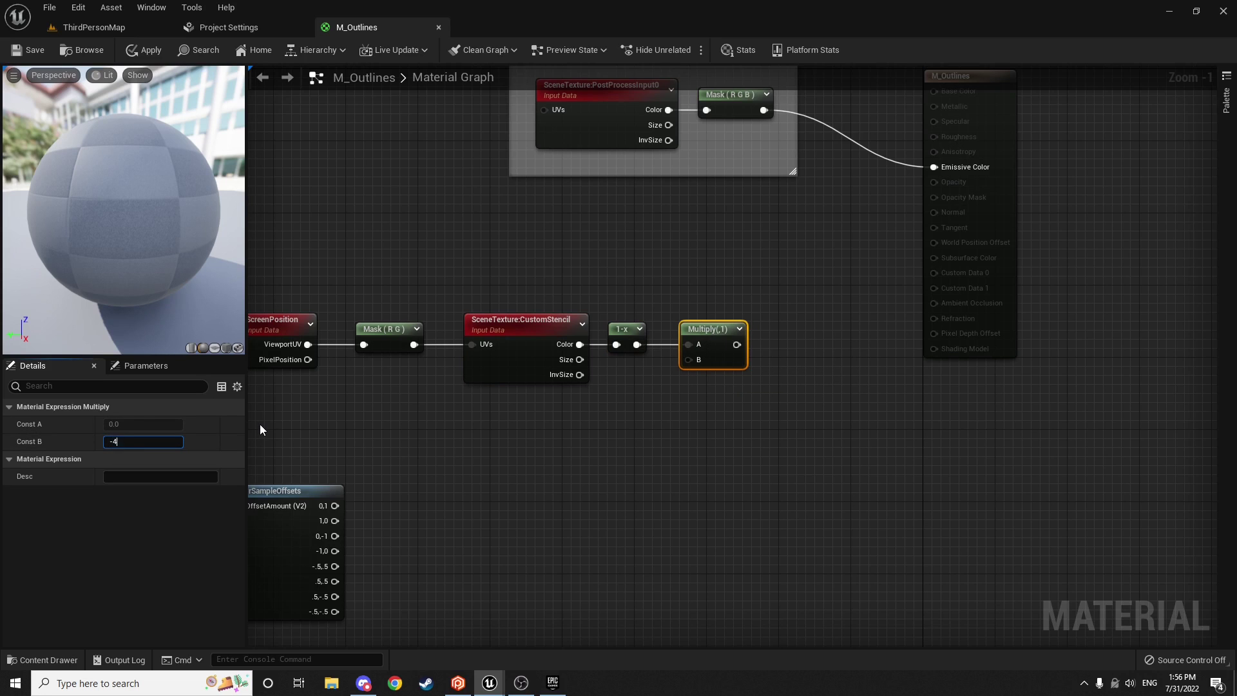
key("Return")
right_click_drag(627, 419, 725, 403)
left_click(724, 402)
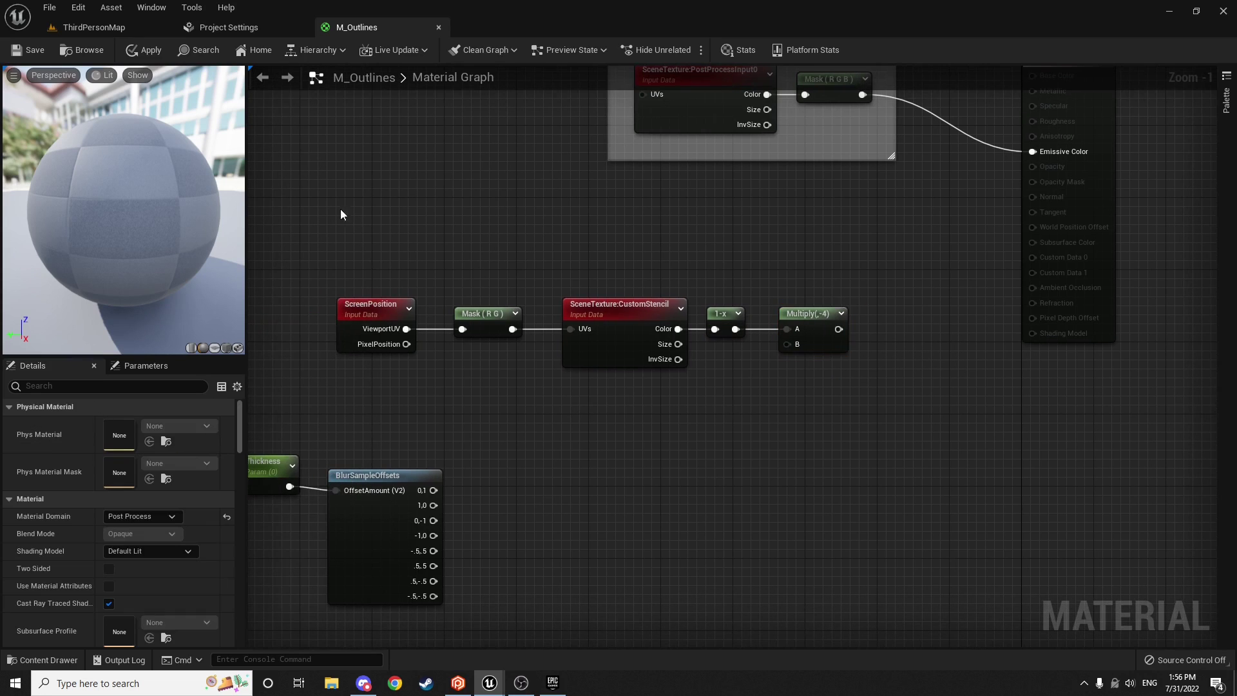
left_click_drag(329, 209, 767, 402)
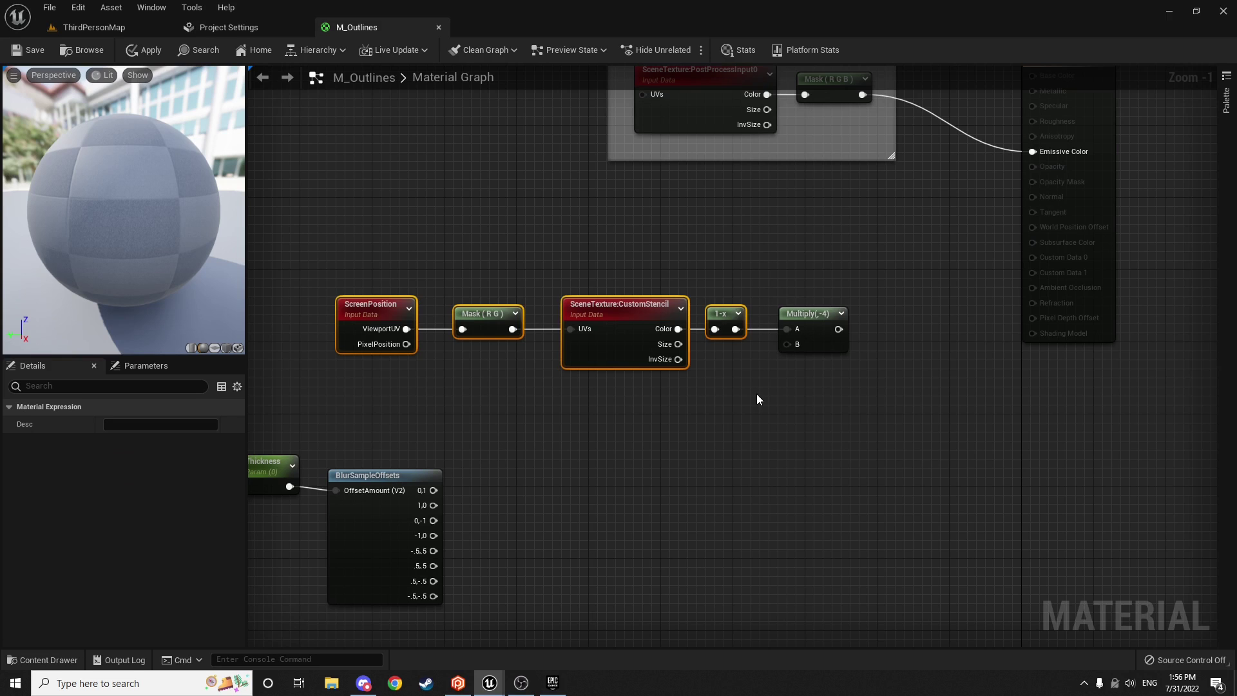
right_click_drag(613, 493, 724, 475)
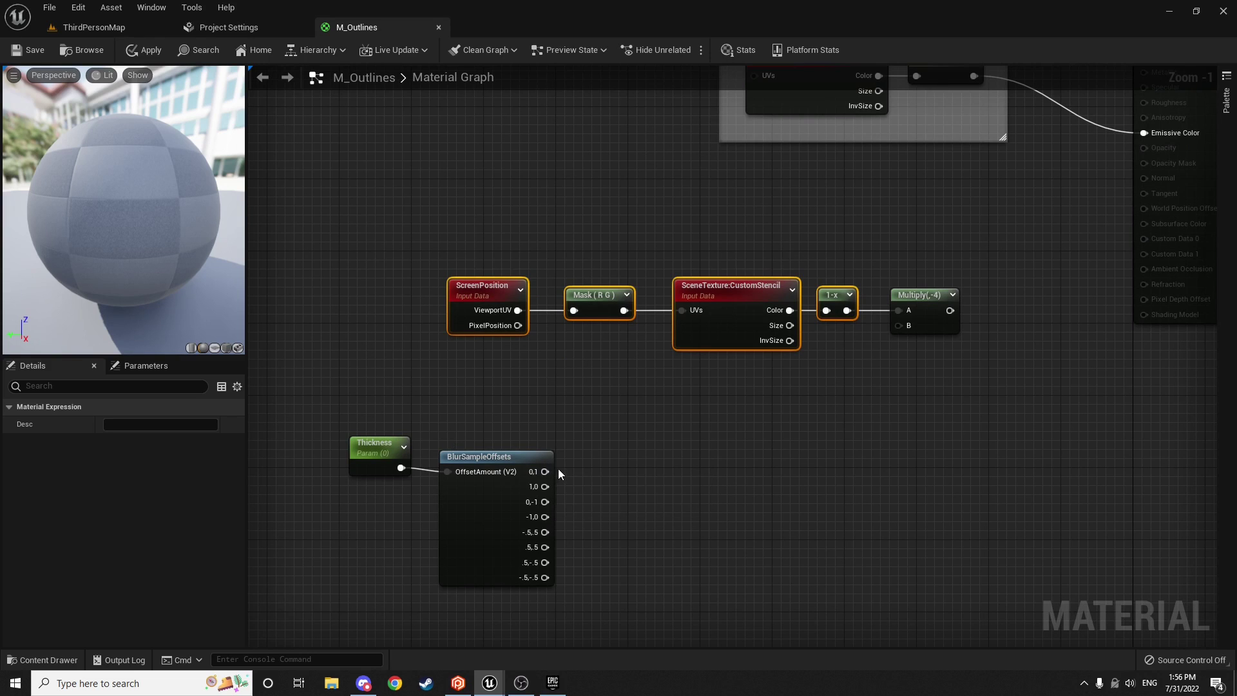
left_click_drag(424, 241, 968, 370)
left_click(938, 414)
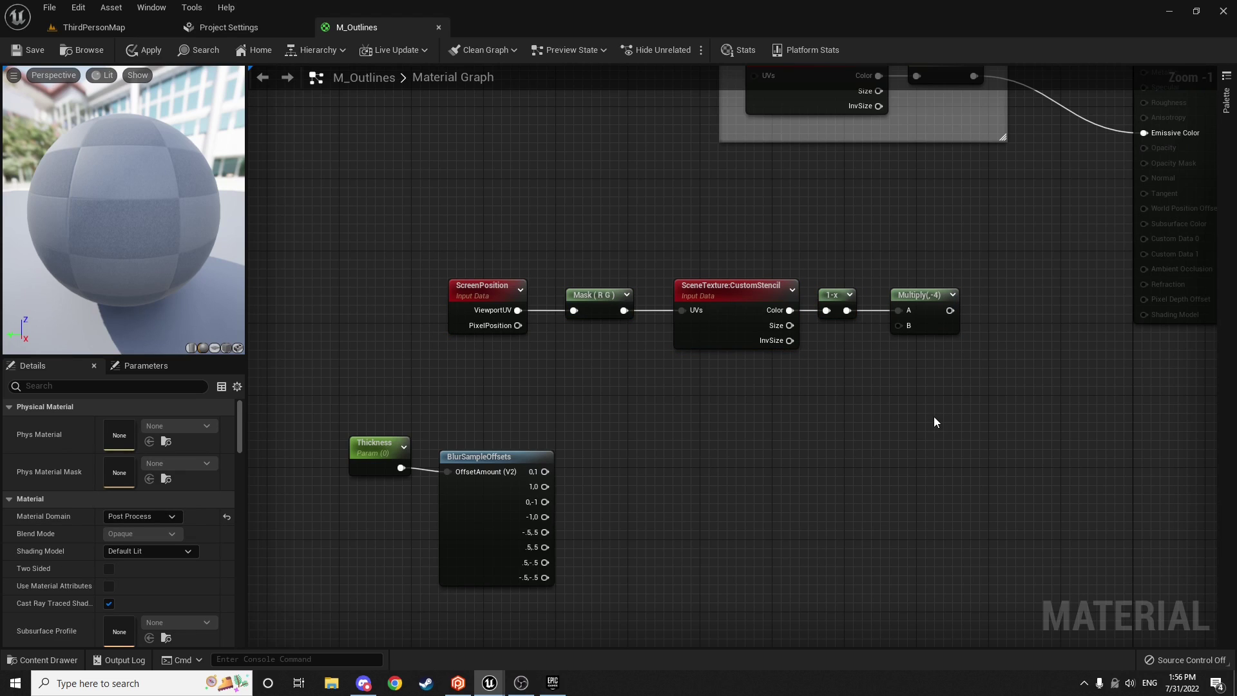
left_click(927, 300)
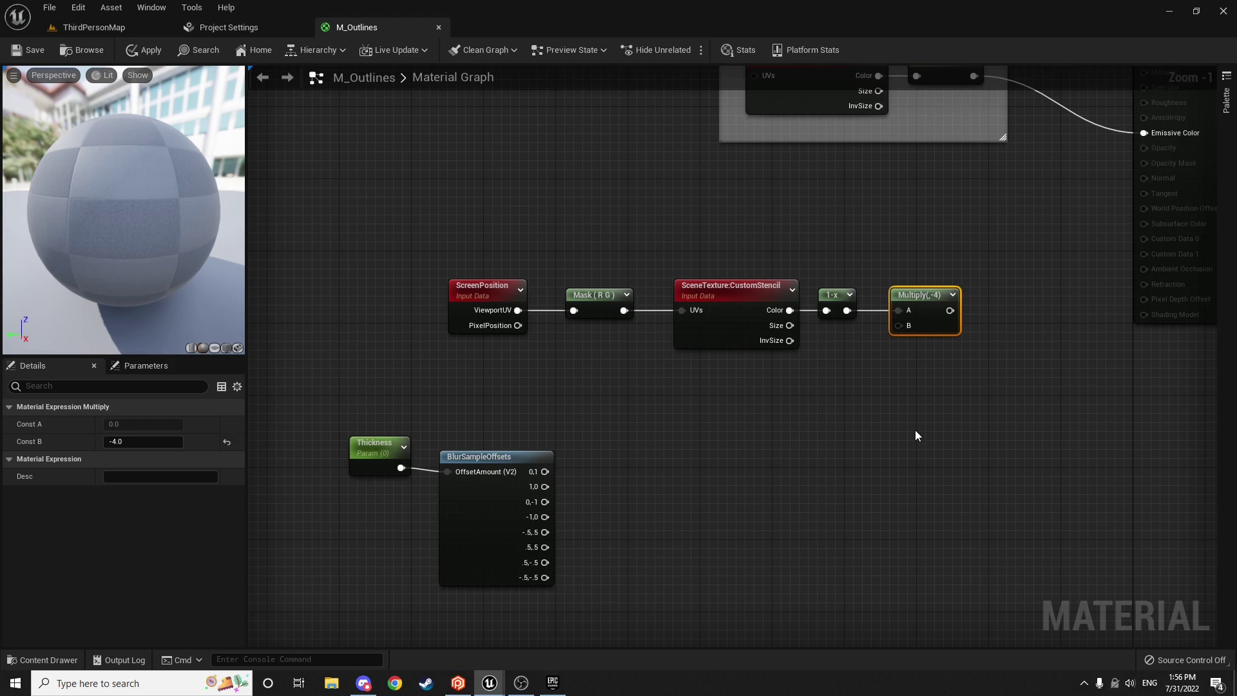
right_click_drag(921, 500, 983, 421)
scroll(984, 421, "down", 1)
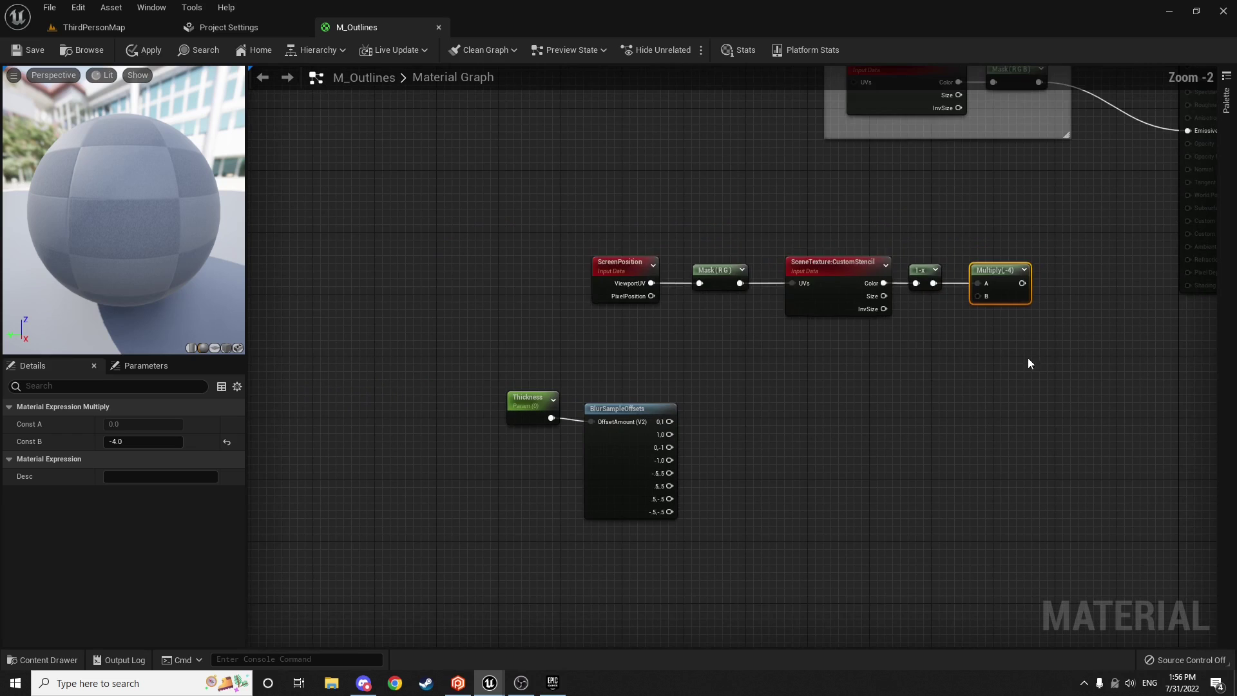
Step: Move the Thickness and BlurSampleOffsets nodes left and slightly down, clear of the ScreenPosition-to-Multiply chain
left_click_drag(1027, 358, 339, 271)
right_click_drag(625, 381, 718, 353)
left_click_drag(721, 352, 566, 419)
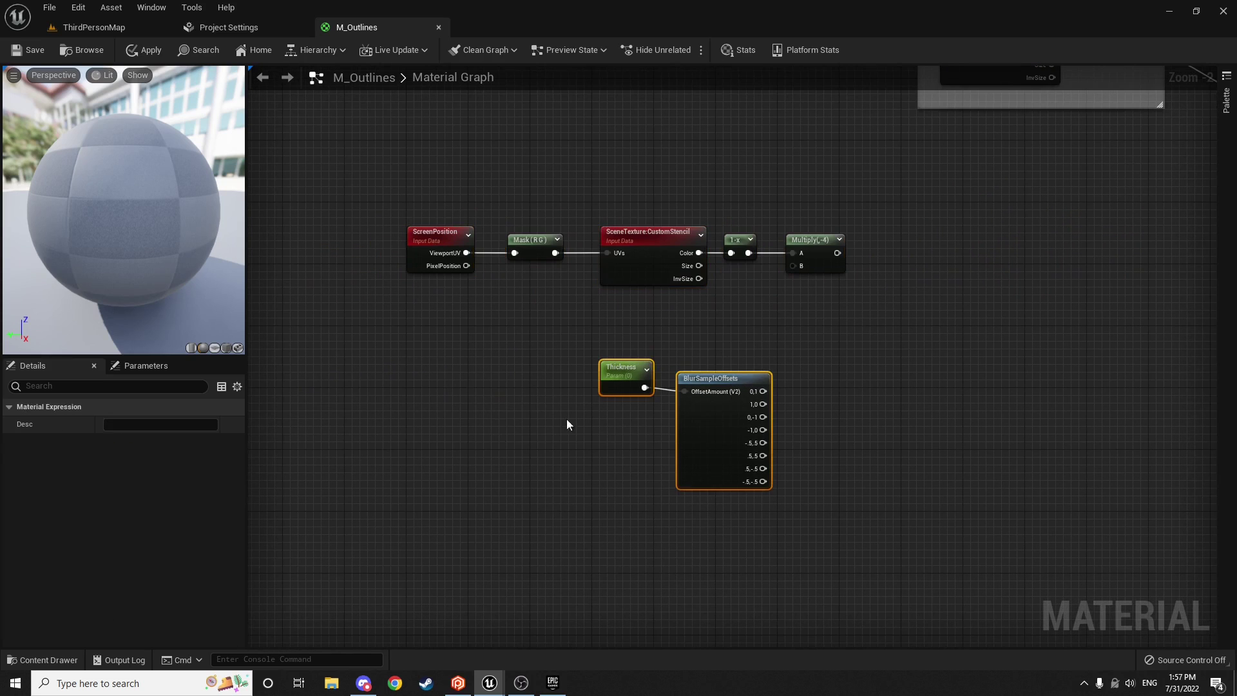
left_click_drag(714, 401, 474, 431)
Step: Wrap the chain from ScreenPosition to Multiply in a comment titled "Center pixel"
left_click_drag(859, 303, 356, 211)
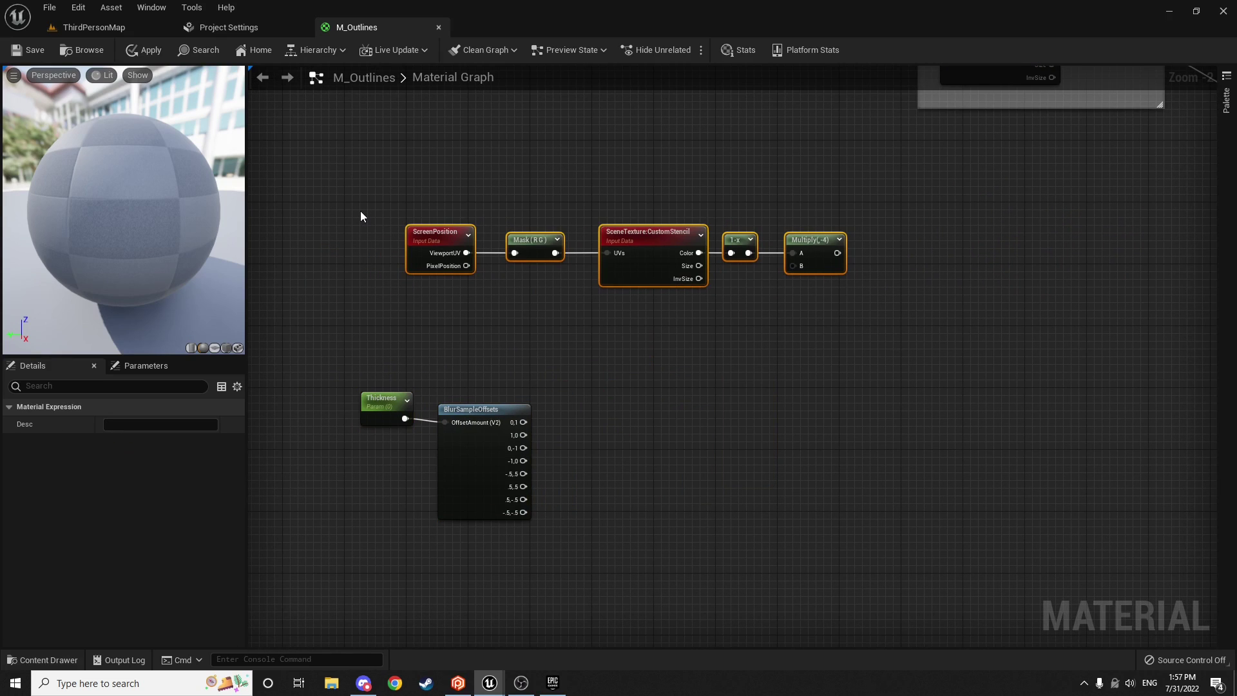
type("cCen")
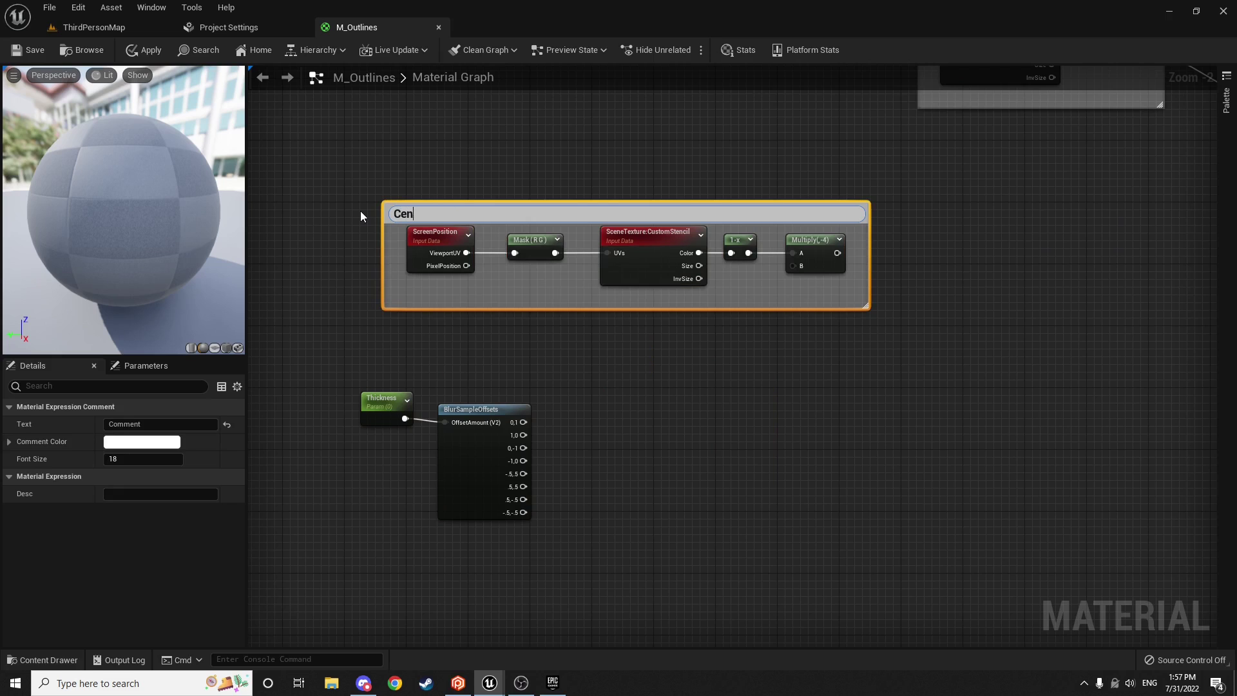
type("ter pixel")
key("Return")
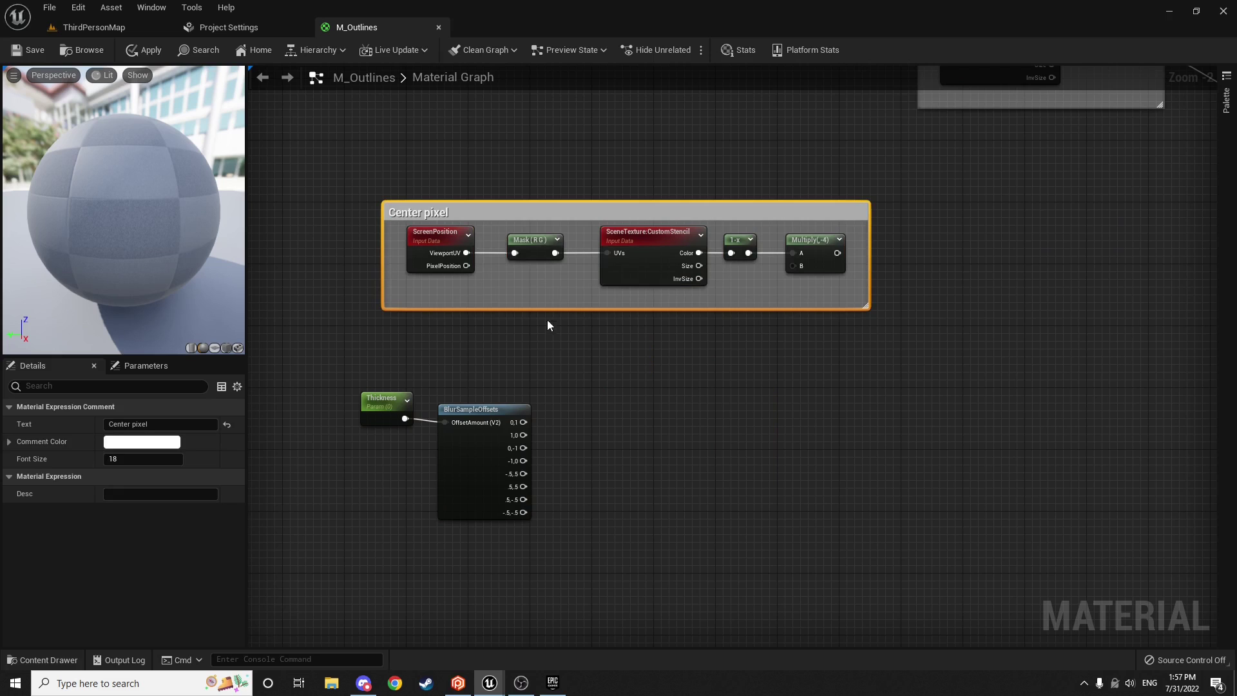
Step: Move the Thickness and BlurSampleOffsets nodes further down and left, away from the Center pixel comment
right_click_drag(572, 340, 641, 327)
left_click_drag(591, 335, 372, 450)
left_click_drag(528, 399, 412, 438)
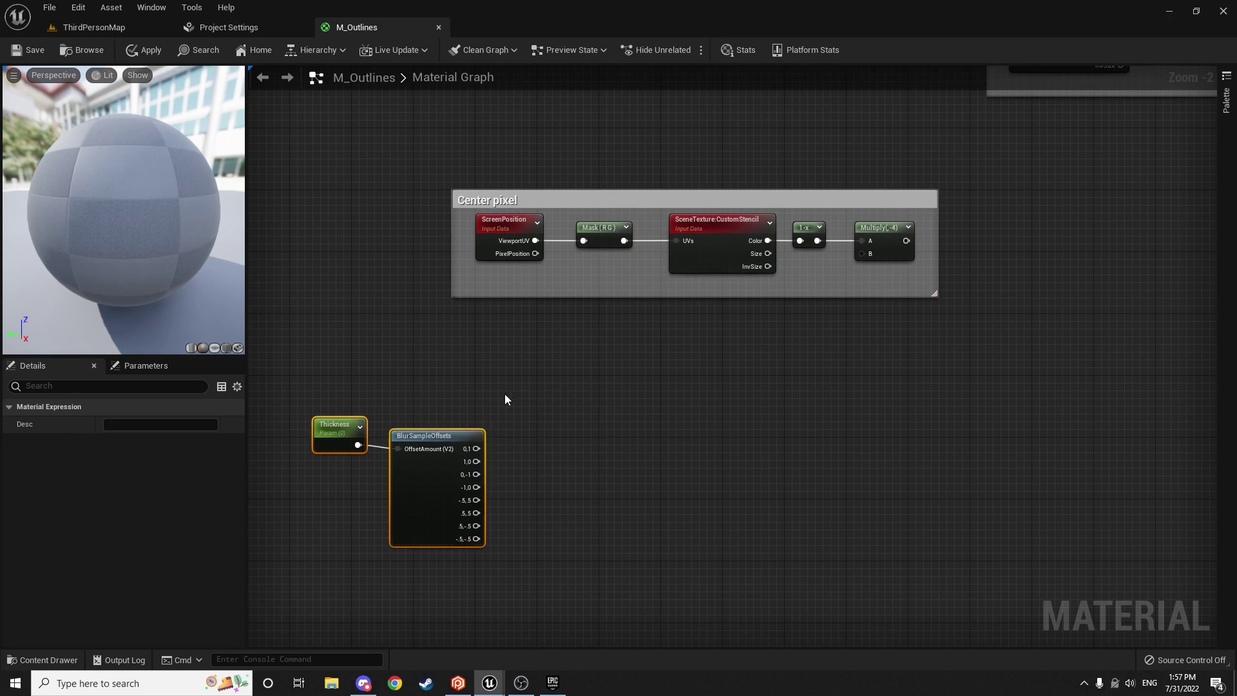
left_click(504, 393)
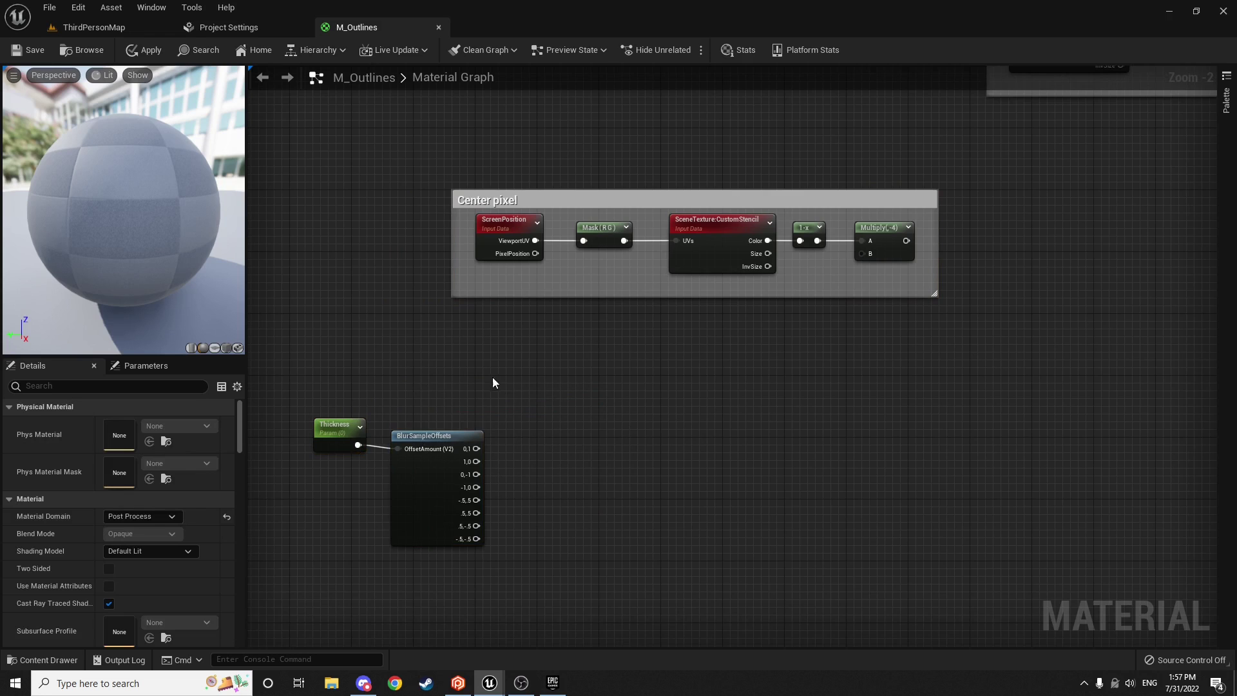
left_click_drag(492, 376, 348, 446)
scroll(472, 492, "up", 2)
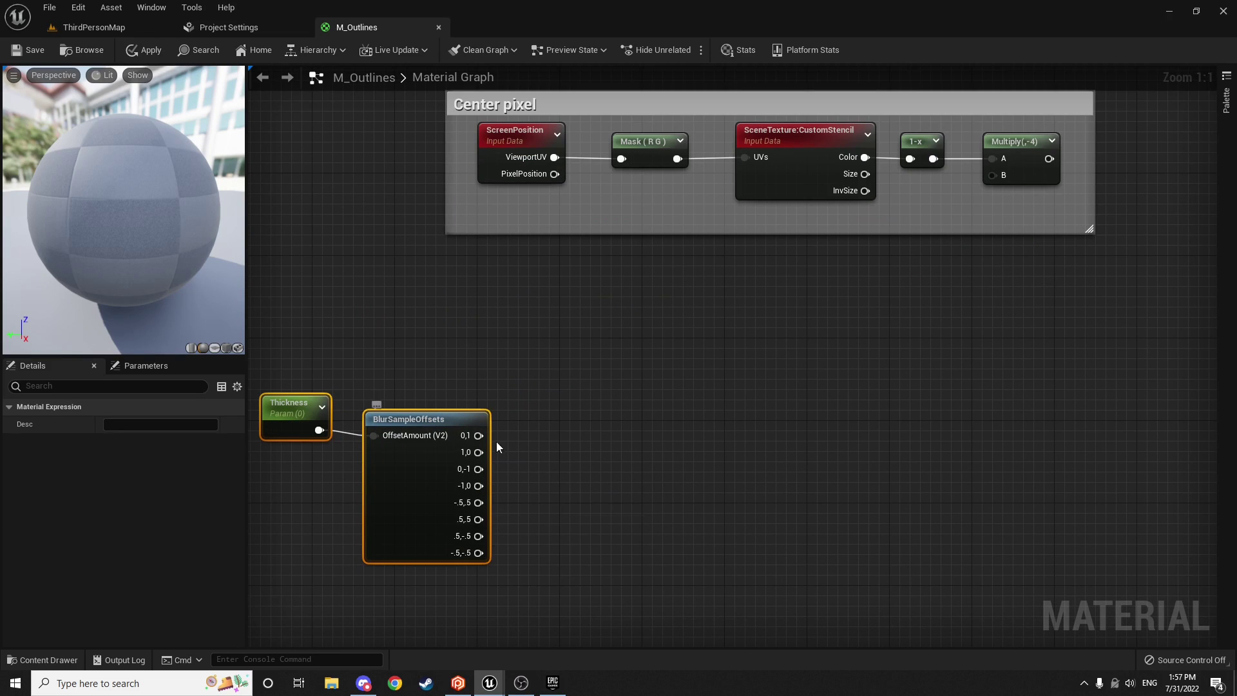
left_click_drag(475, 435, 586, 423)
left_click_drag(477, 470, 575, 475)
left_click(519, 514)
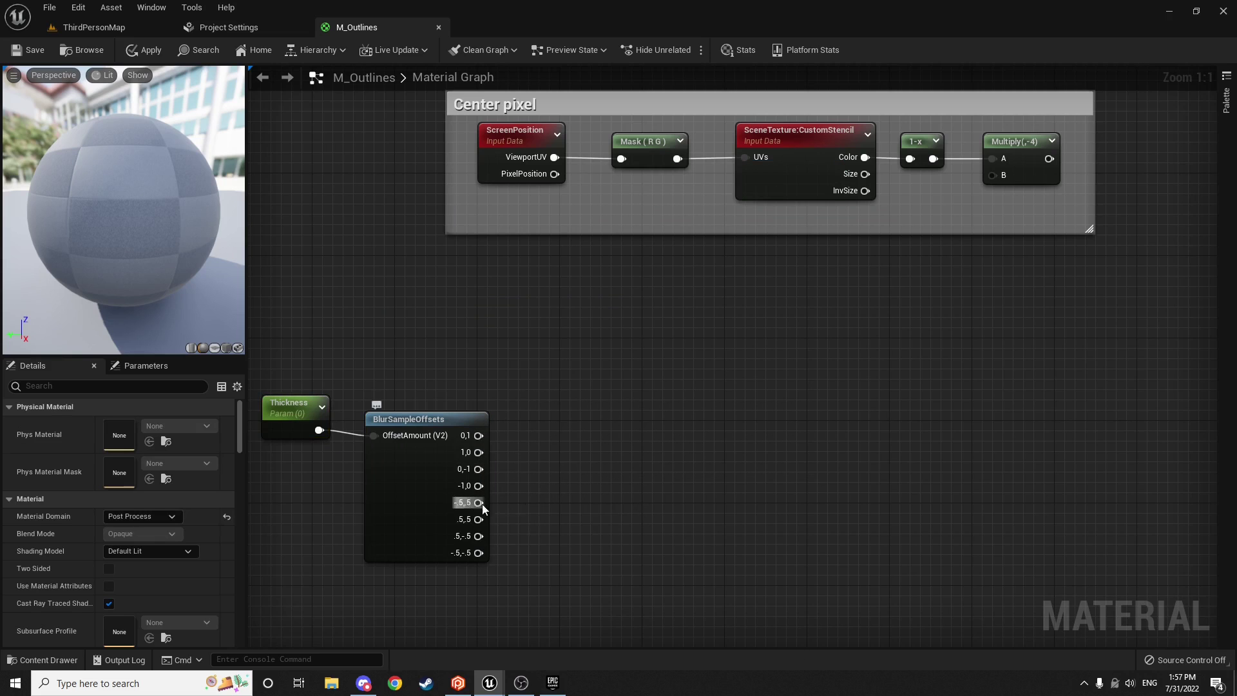
left_click_drag(479, 503, 561, 511)
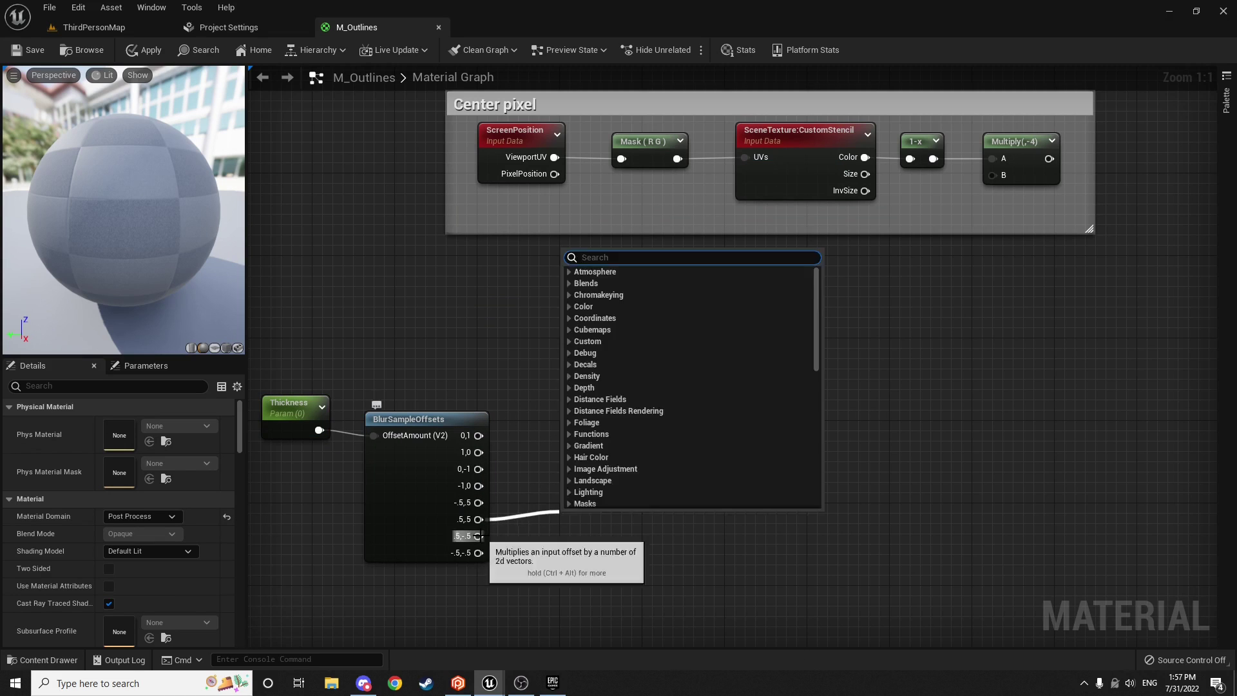
left_click_drag(479, 536, 539, 552)
left_click(500, 394)
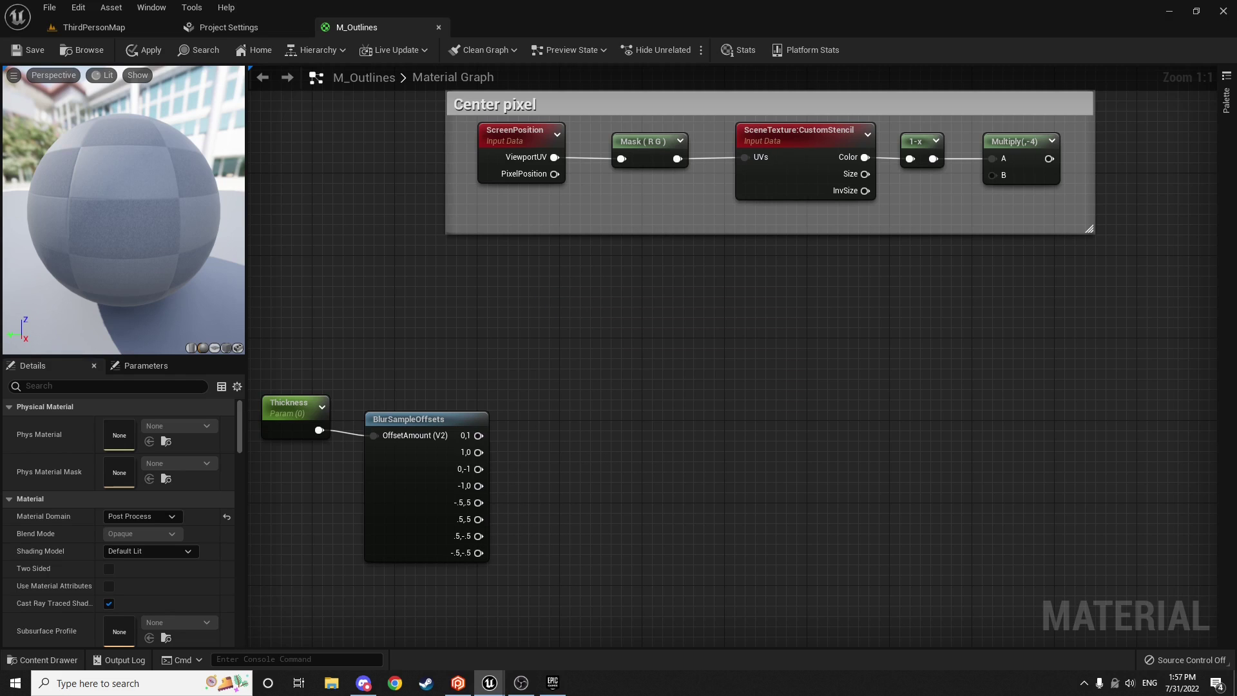
Step: Add a SceneTexelSize node between the Center pixel comment and BlurSampleOffsets
right_click(588, 317)
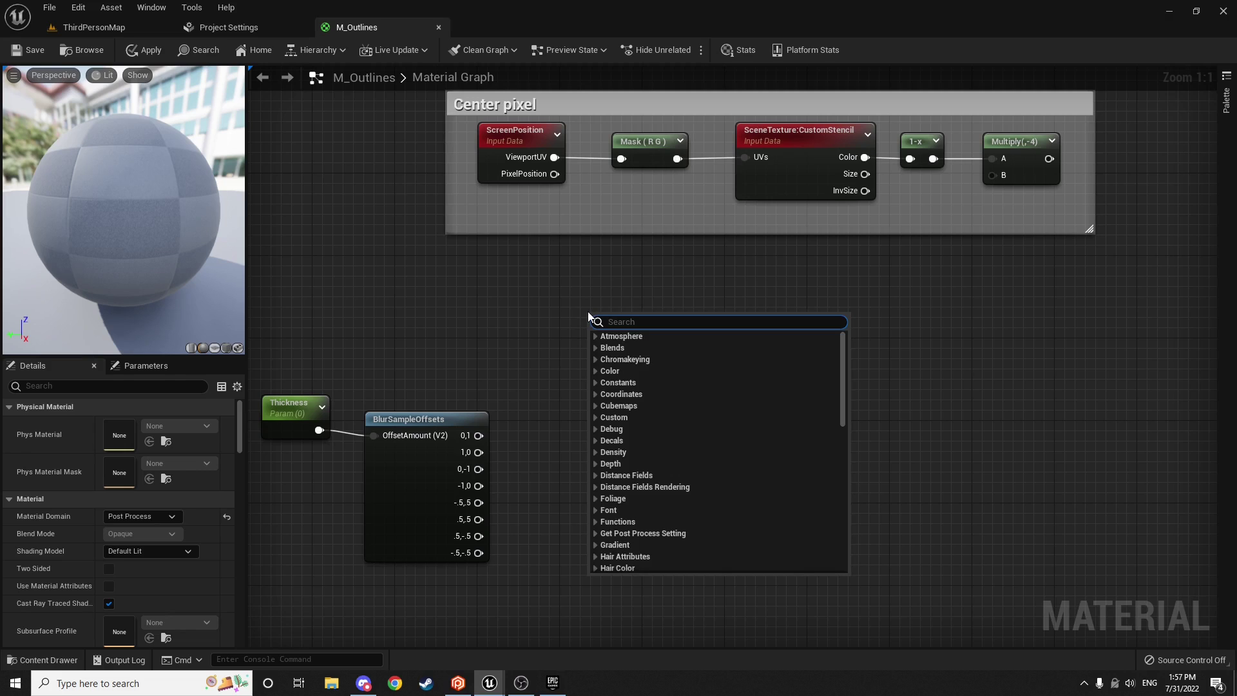
type("screne")
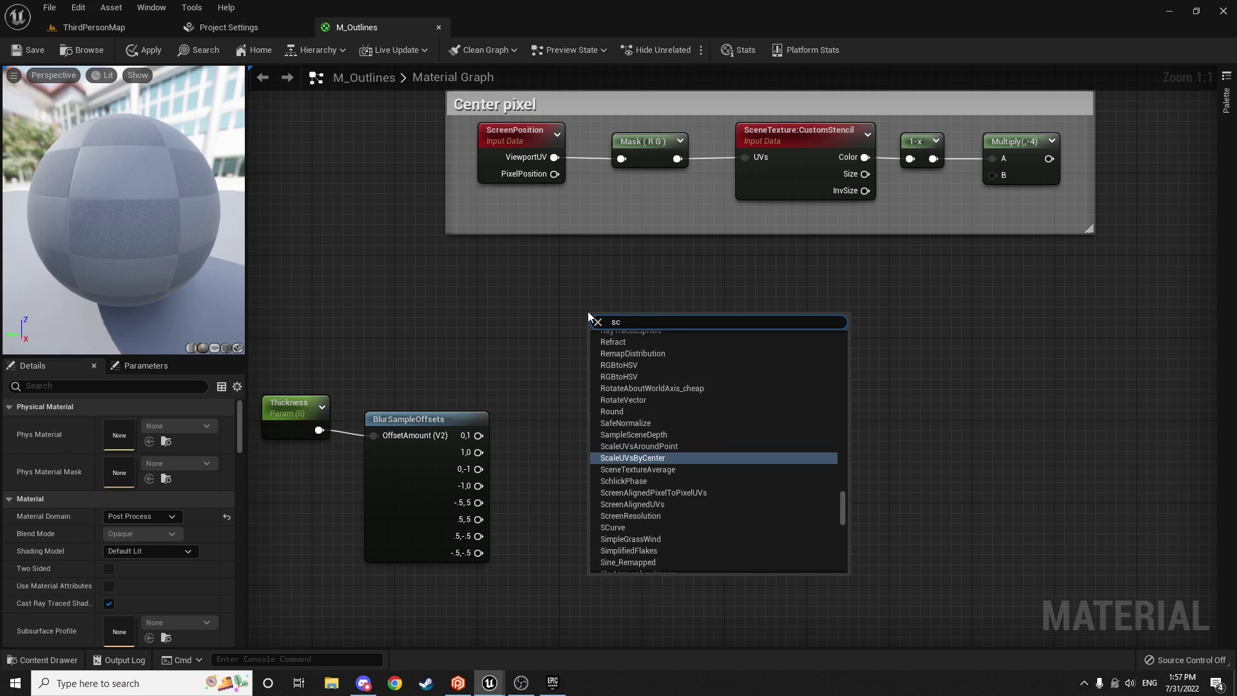
key("BackSpace")
key("BackSpace")
key("BackSpace")
key("BackSpace")
type("enetexe")
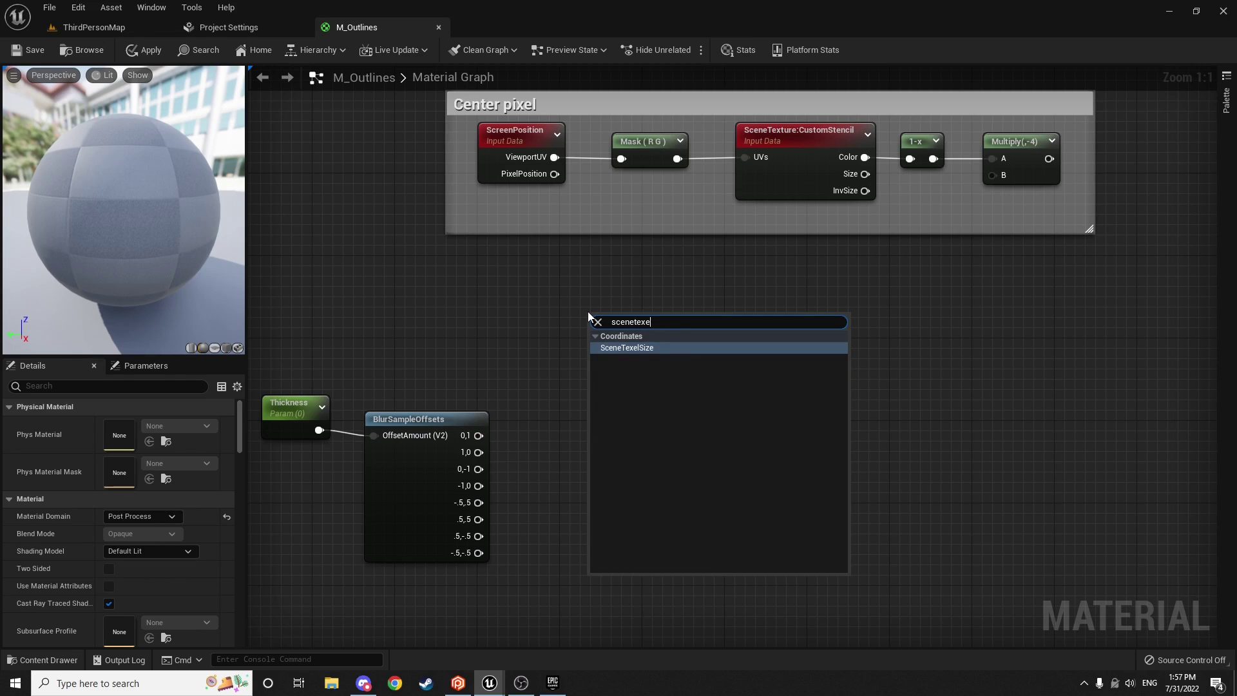
key("Return")
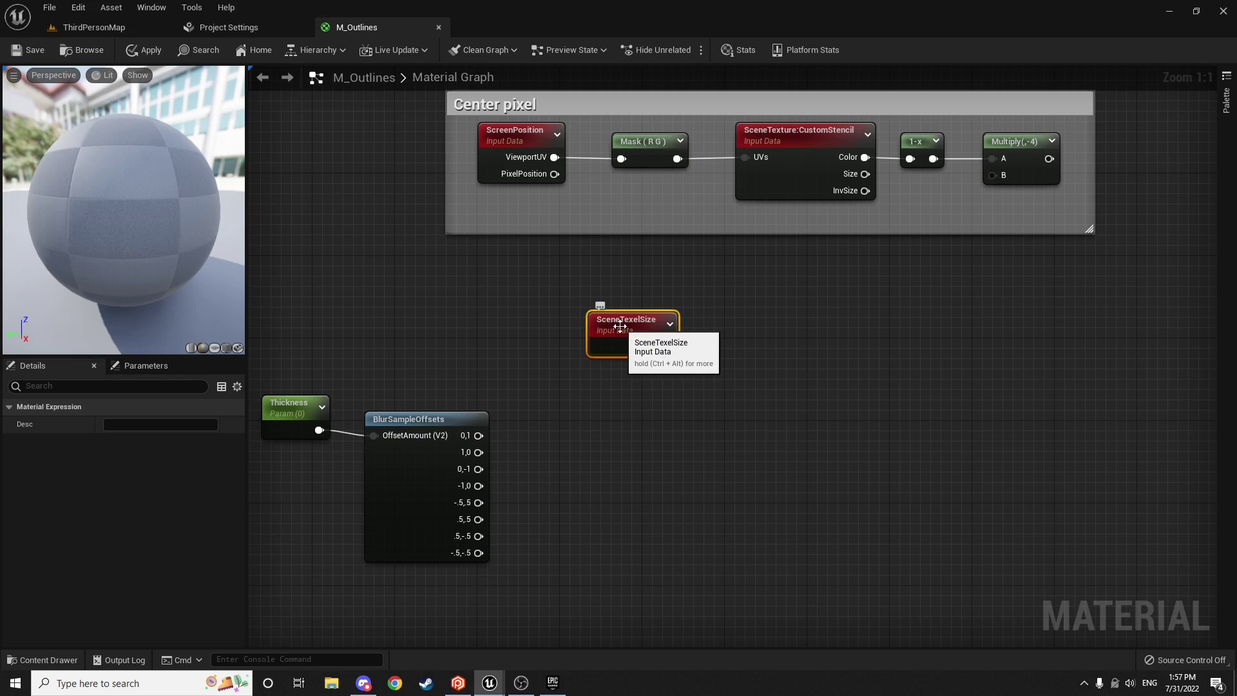
key("ctrl+alt")
left_click_drag(620, 327, 509, 323)
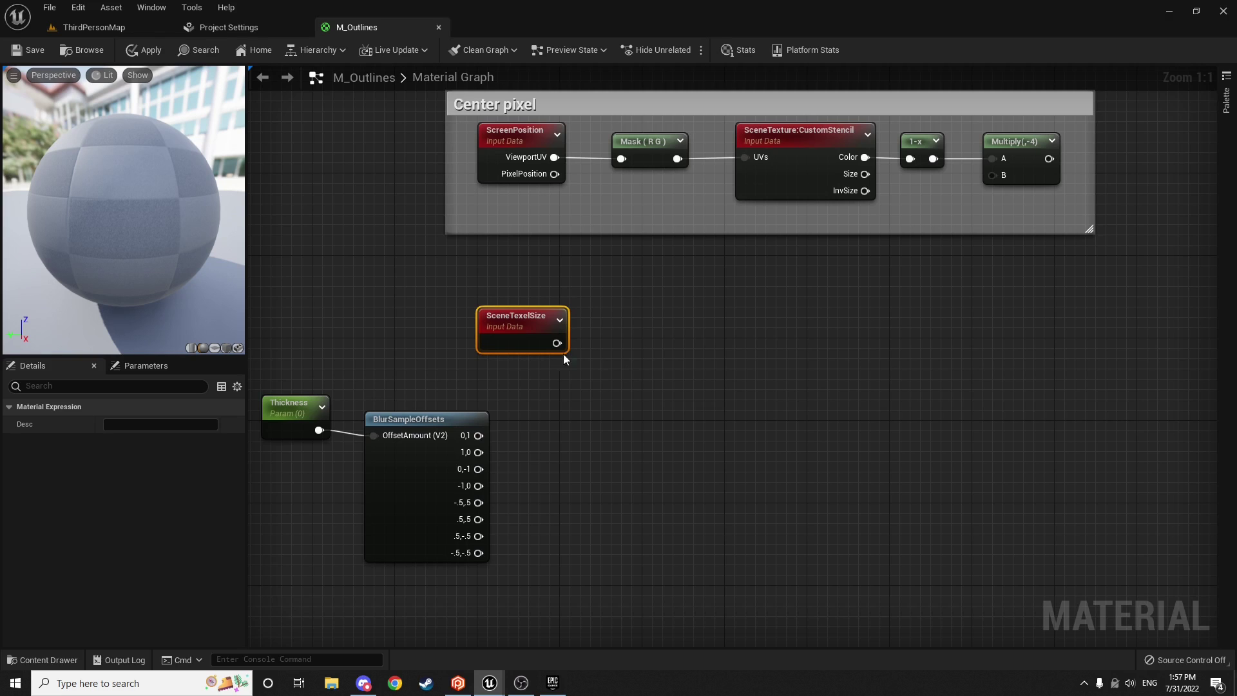
Step: Feed SceneTexelSize into a new Multiply node's A input and connect BlurSampleOffsets' 0,1 output to its B input
left_click_drag(557, 343, 644, 354)
type("multi")
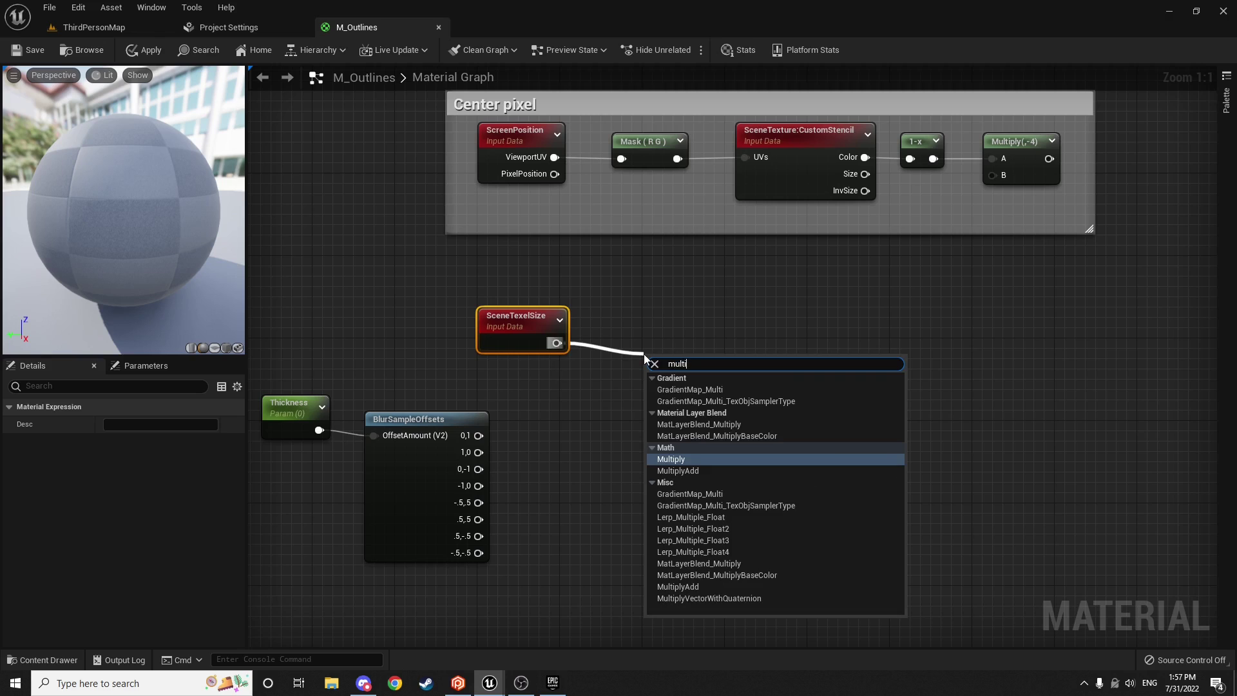
key("Return")
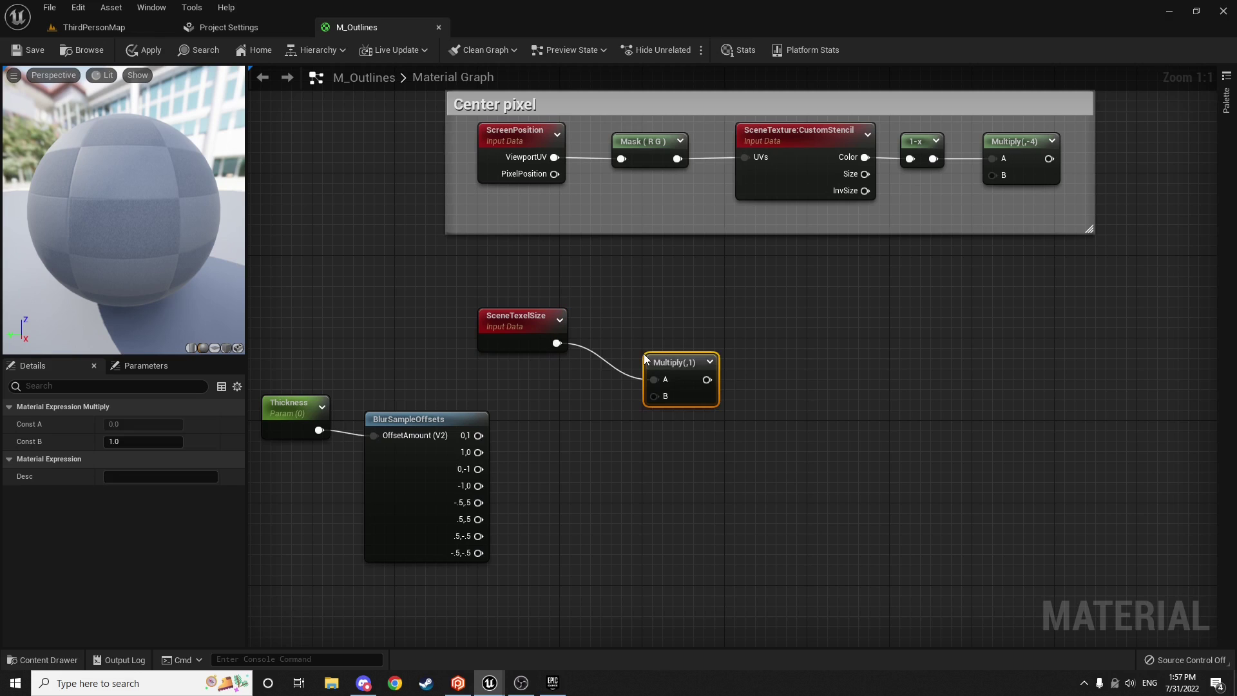
right_click_drag(643, 354, 721, 317)
left_click_drag(744, 323, 742, 299)
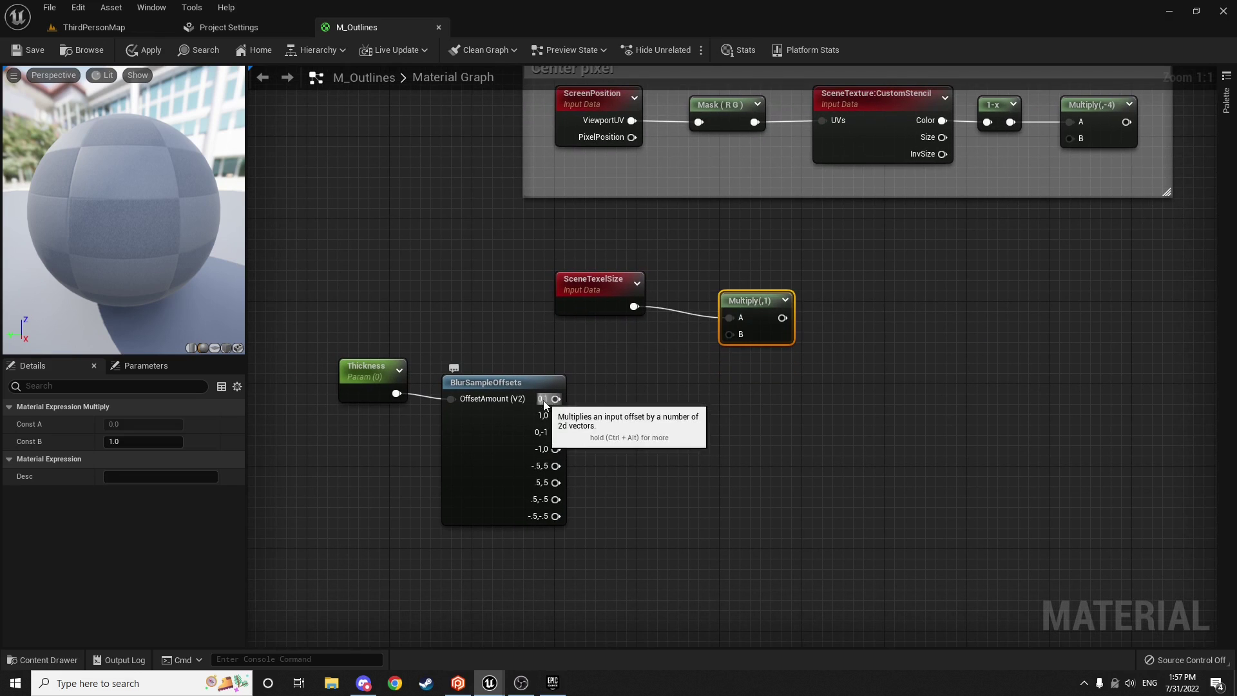
left_click_drag(555, 399, 734, 334)
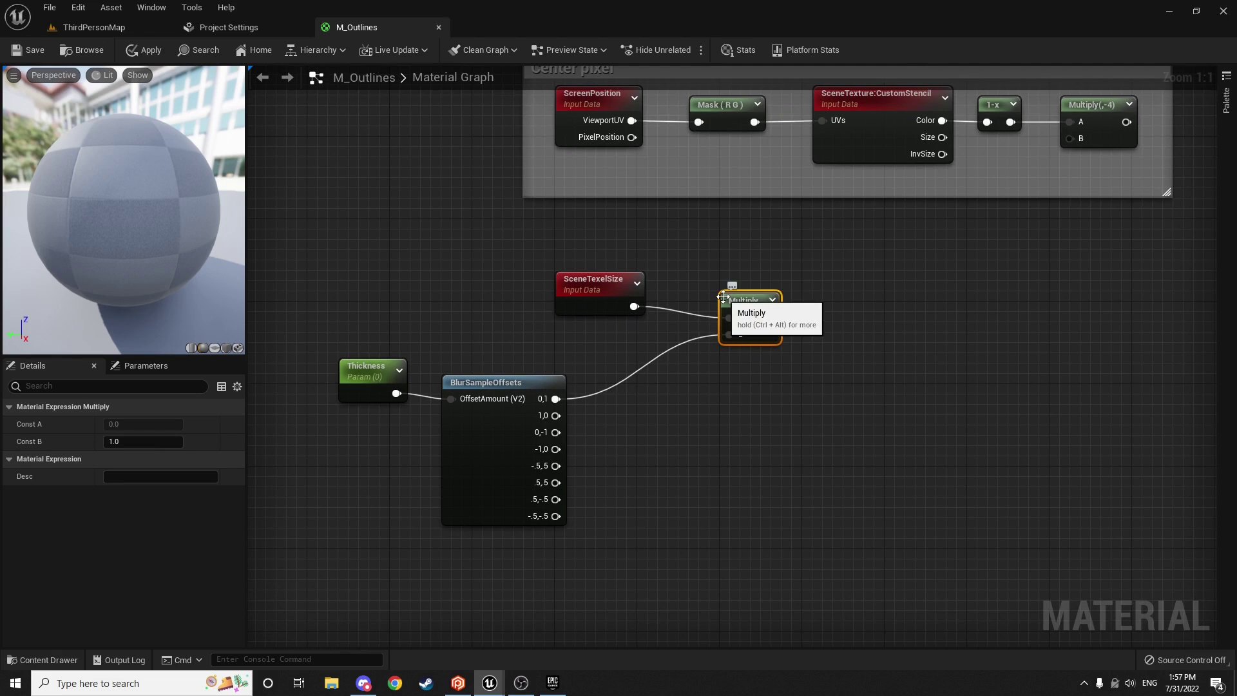
Step: Feed the output of the SceneTexelSize Multiply node into the A input of a new Add node
right_click_drag(712, 303, 607, 305)
left_click_drag(663, 319, 749, 315)
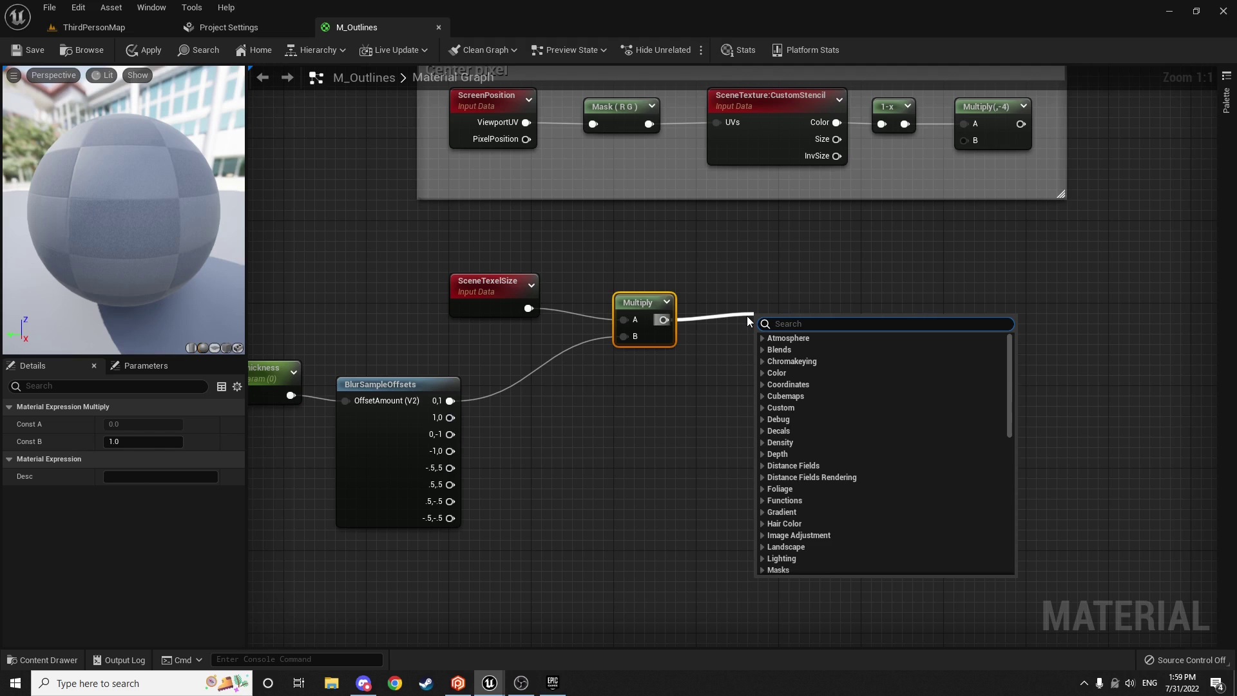
type("add")
key("Return")
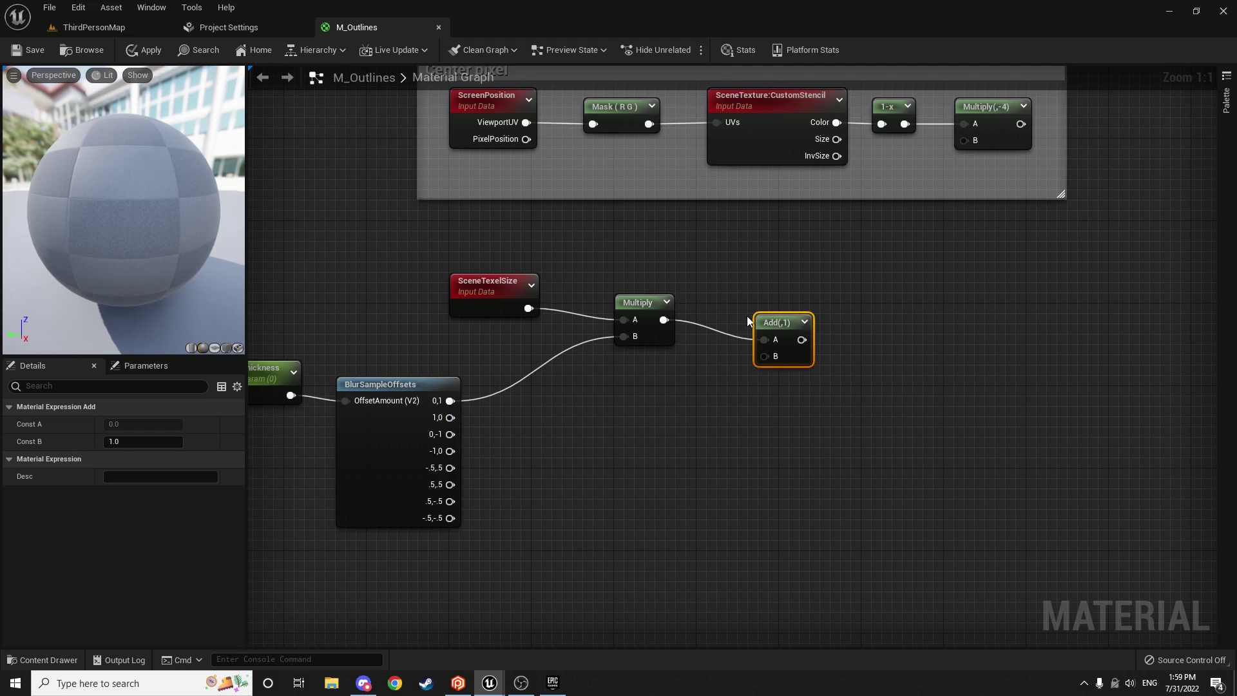
Step: Duplicate ScreenPosition and its R G mask from the Center pixel group below Multiply, and connect the copied mask to Add's B input
right_click_drag(747, 316, 712, 357)
left_click_drag(613, 222, 426, 157)
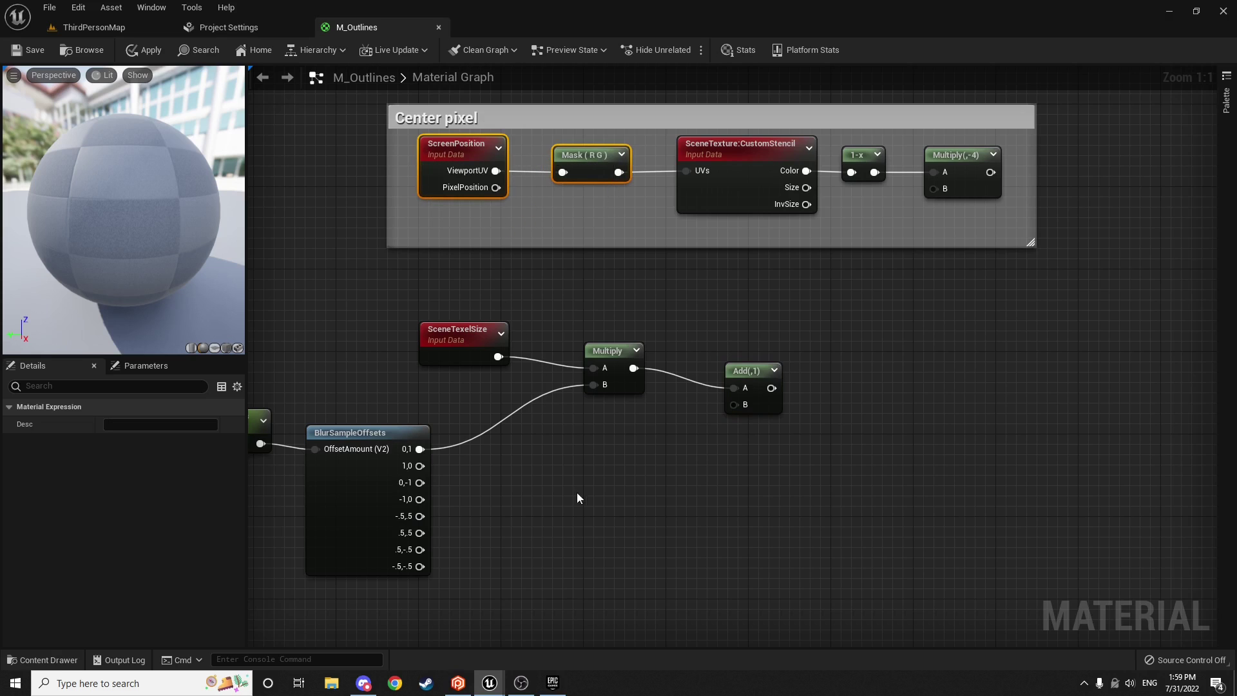
right_click_drag(577, 492, 574, 426)
key("ctrl+v")
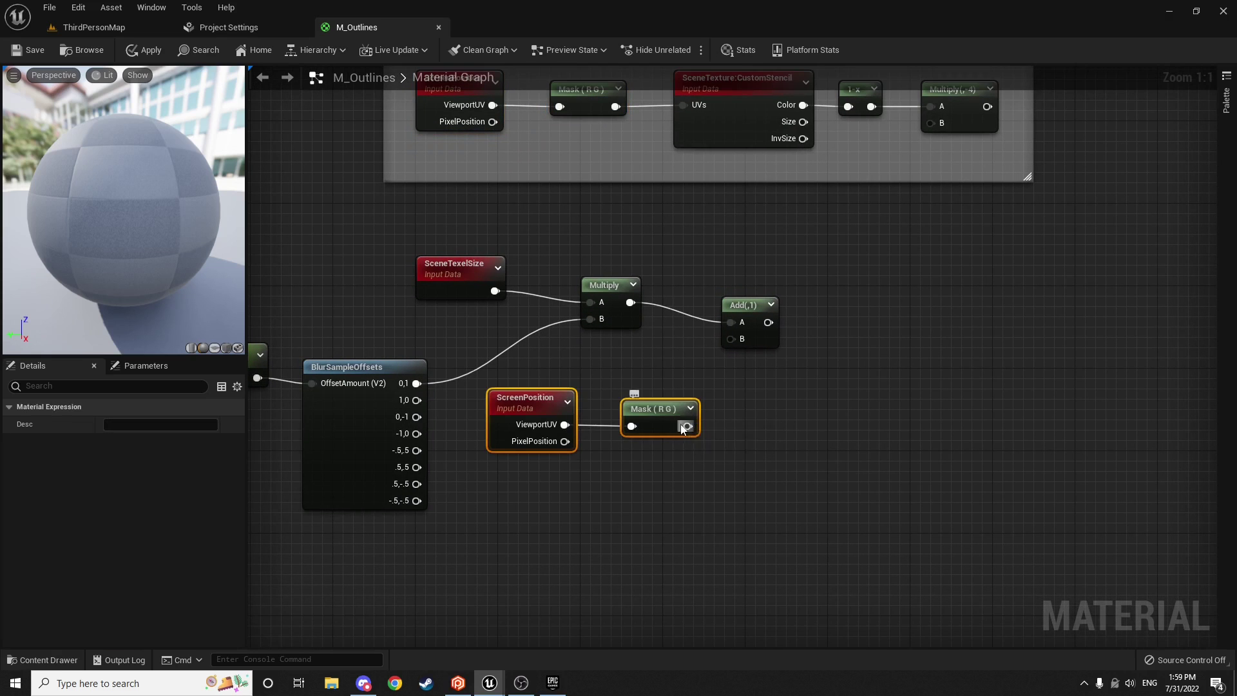
left_click_drag(688, 425, 735, 341)
right_click_drag(734, 343, 621, 379)
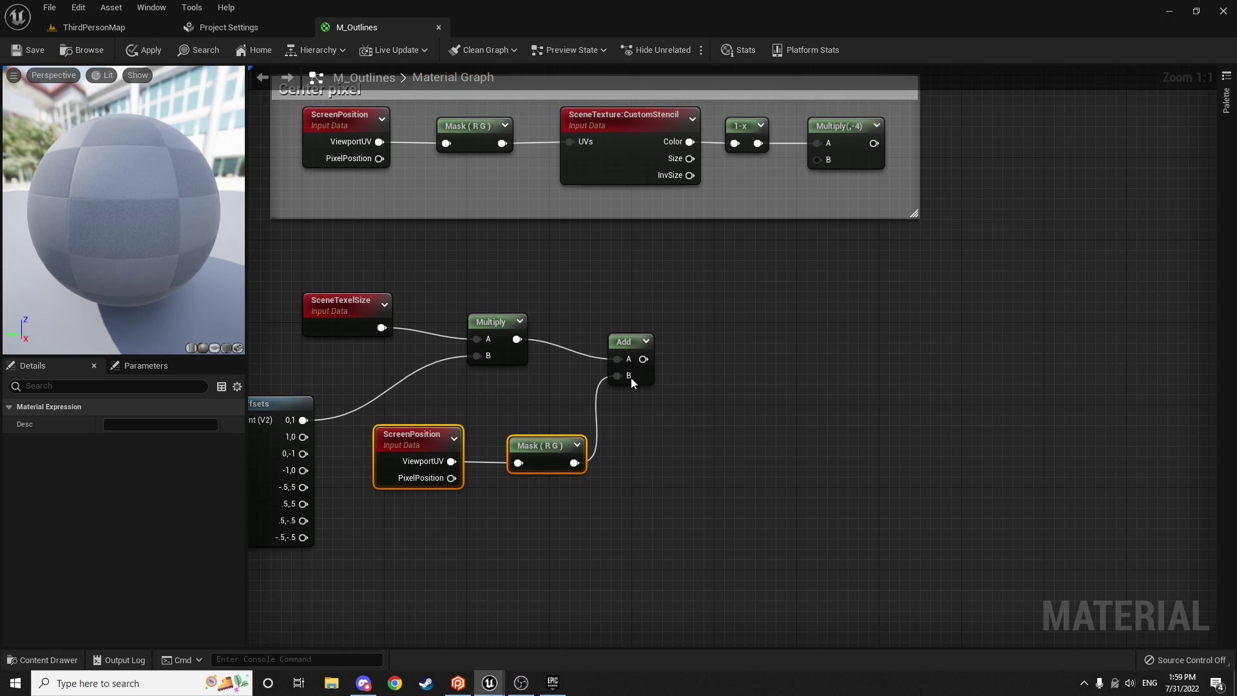
left_click(720, 350)
right_click(720, 351)
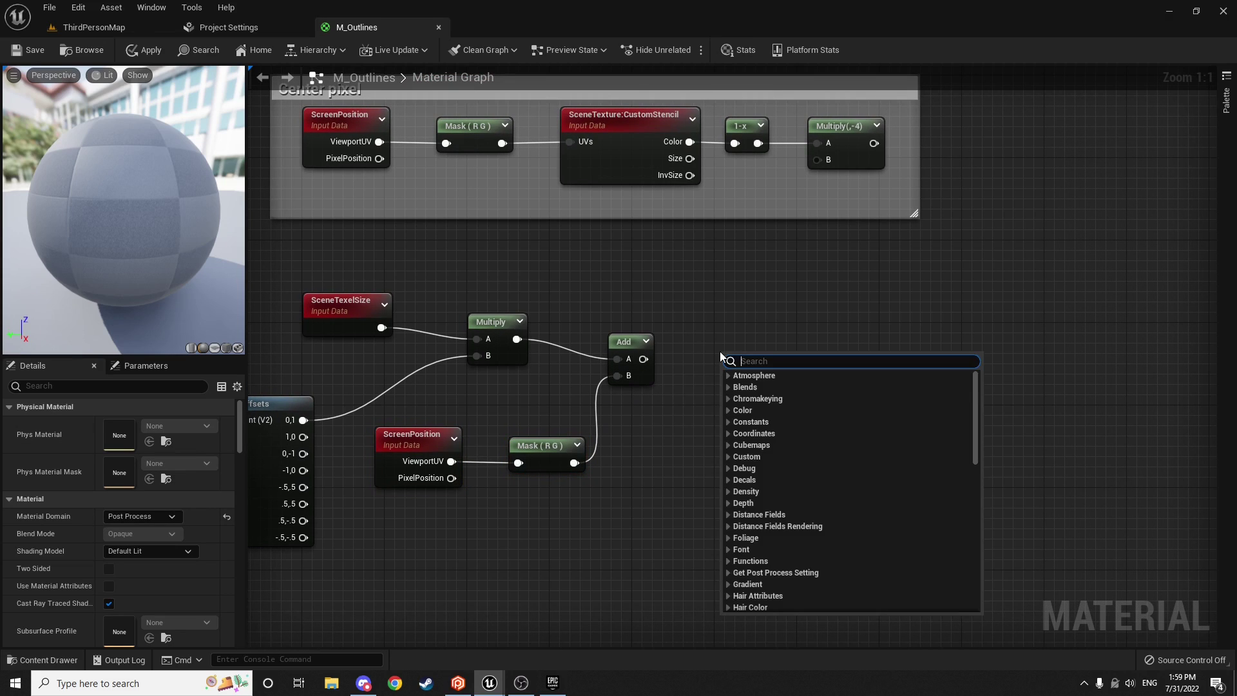
type("s")
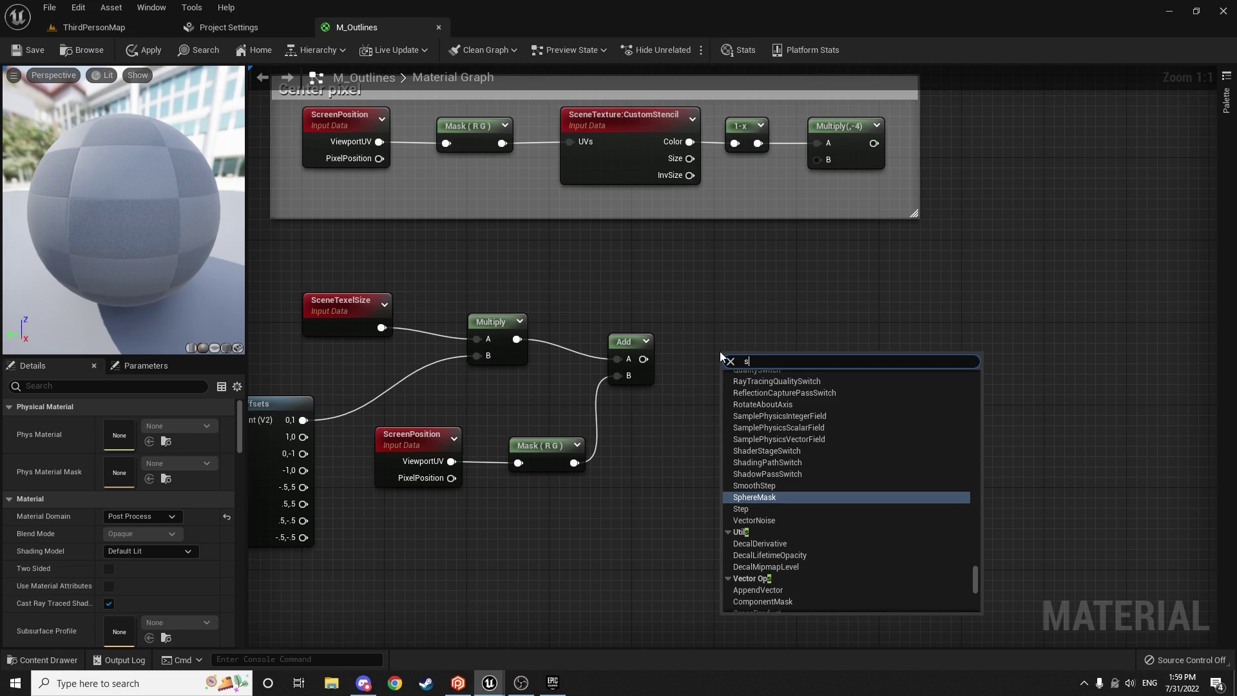
Step: Duplicate the Center pixel group's SceneTexture:CustomStencil node beside Add and connect Add's output to the copy's UVs input
left_click(635, 158)
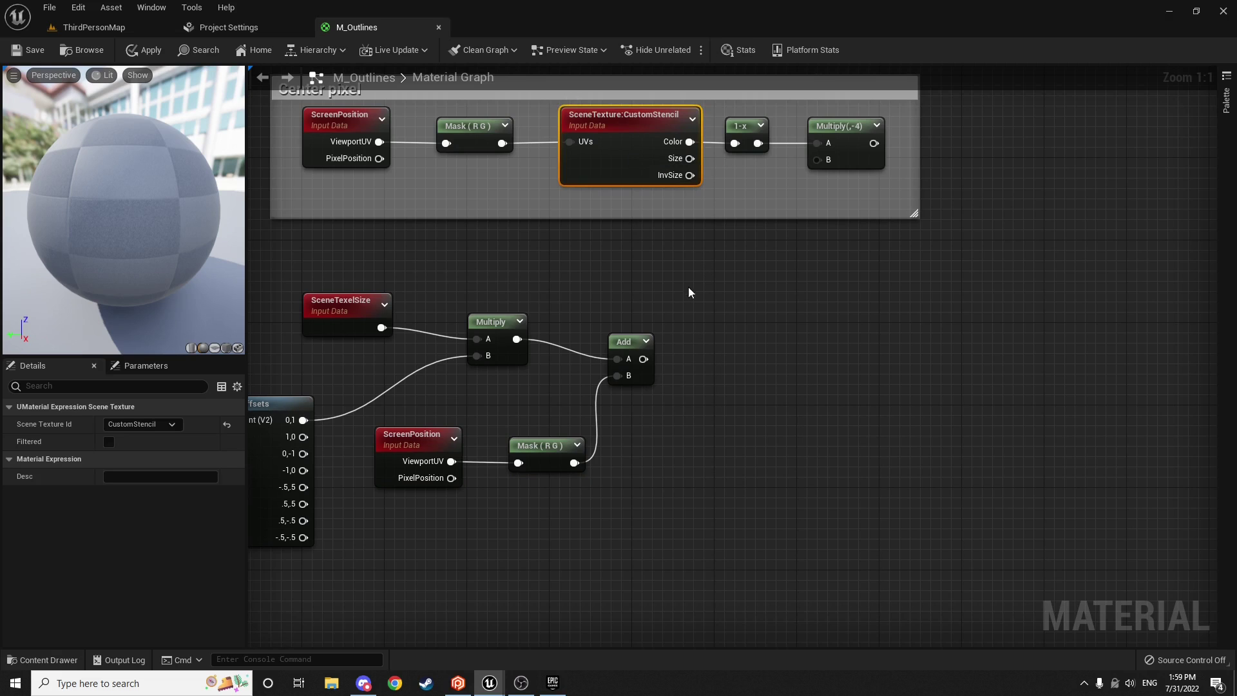
key("ctrl+v")
left_click_drag(643, 359, 707, 359)
right_click_drag(732, 330, 650, 327)
left_click_drag(649, 327, 658, 327)
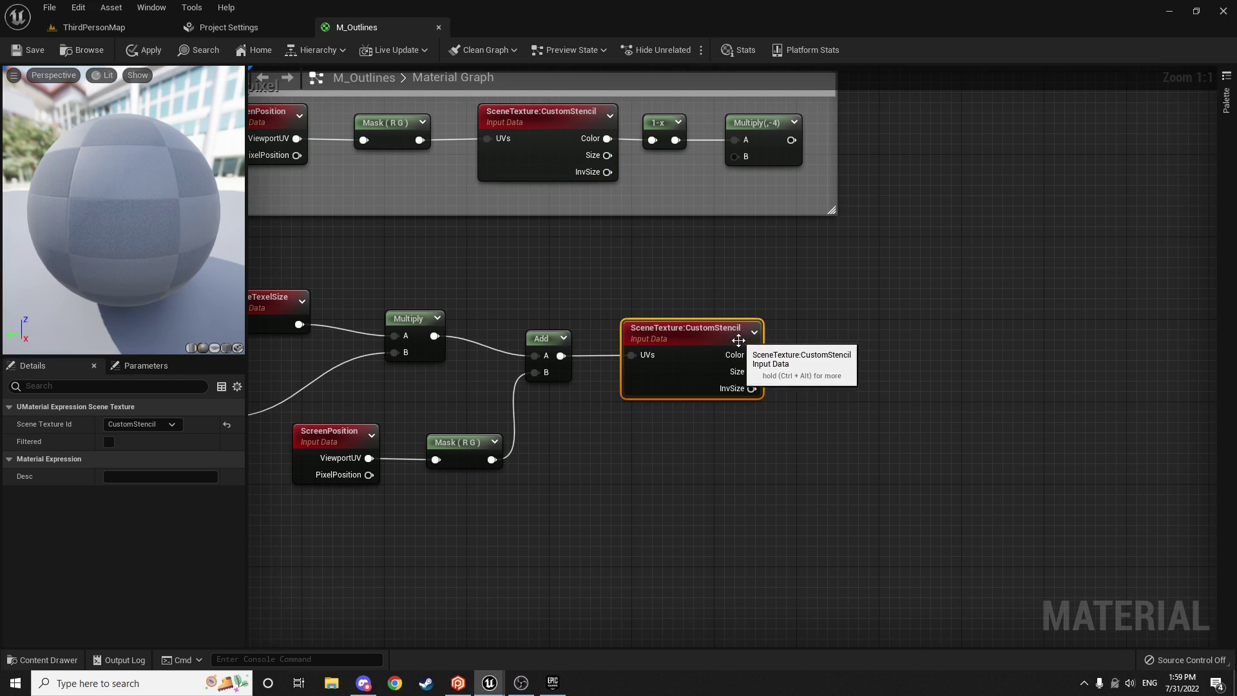
Step: Add a OneMinus node fed by the new CustomStencil node's Color output and align it beside that node
left_click_drag(749, 355, 854, 355)
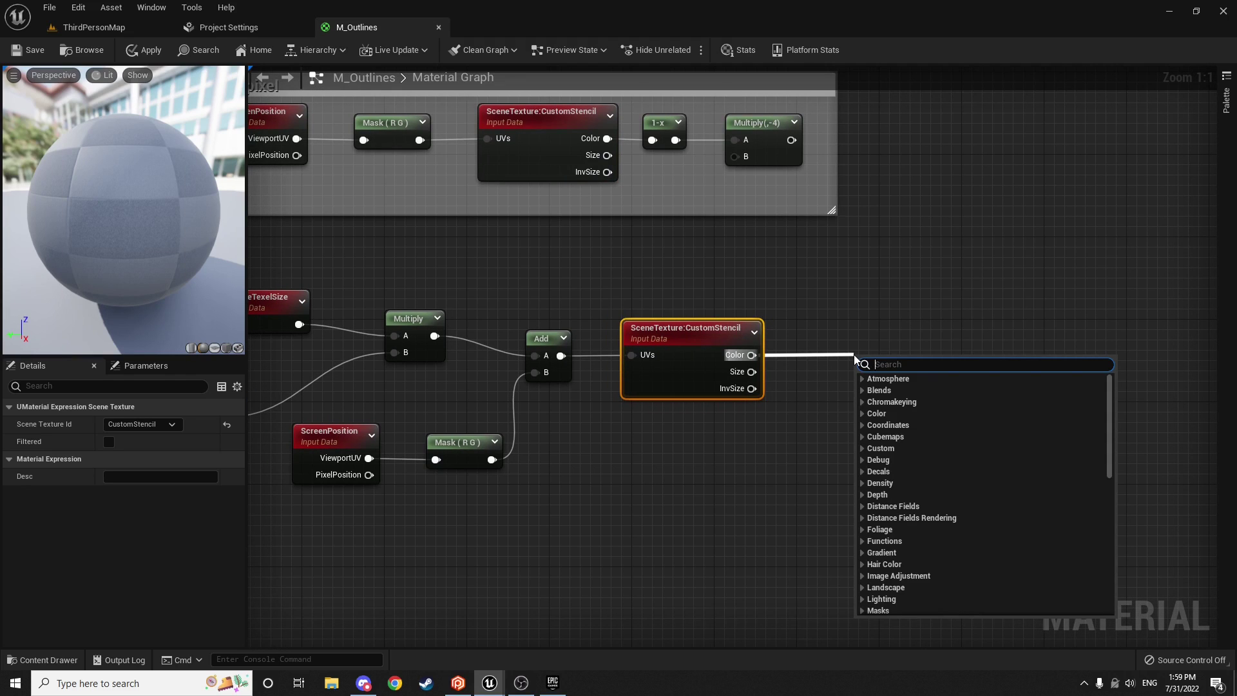
type("one mi")
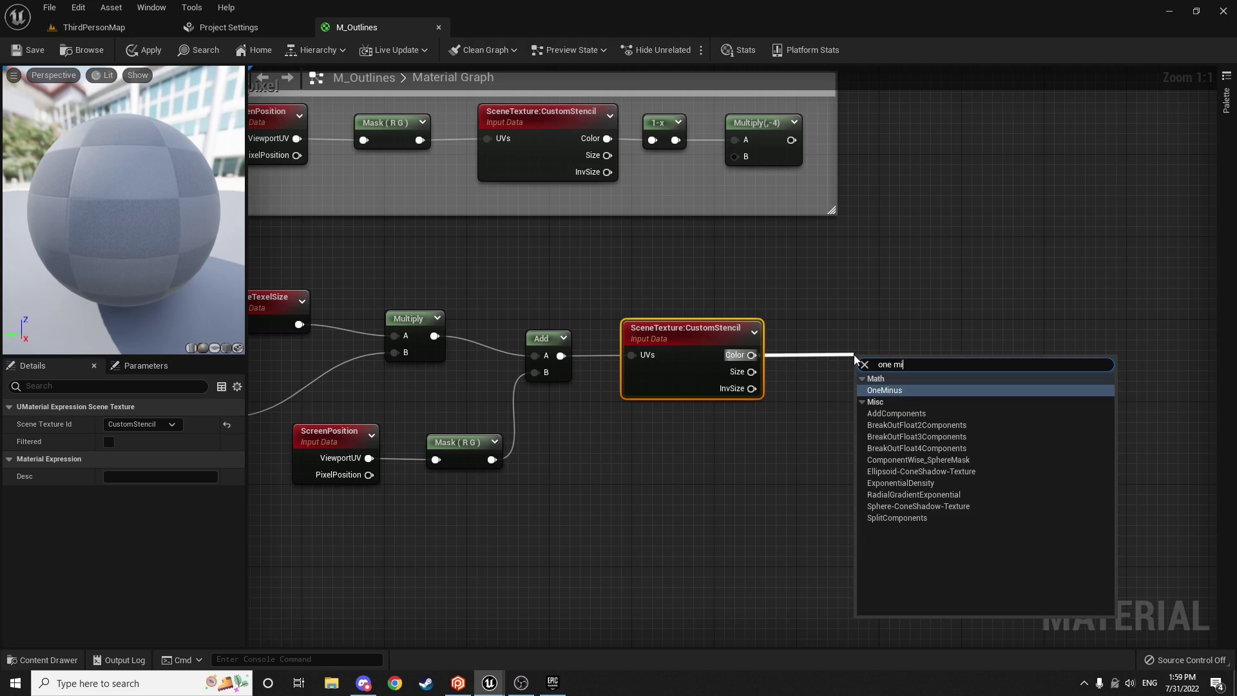
key("Return")
left_click_drag(869, 365, 815, 342)
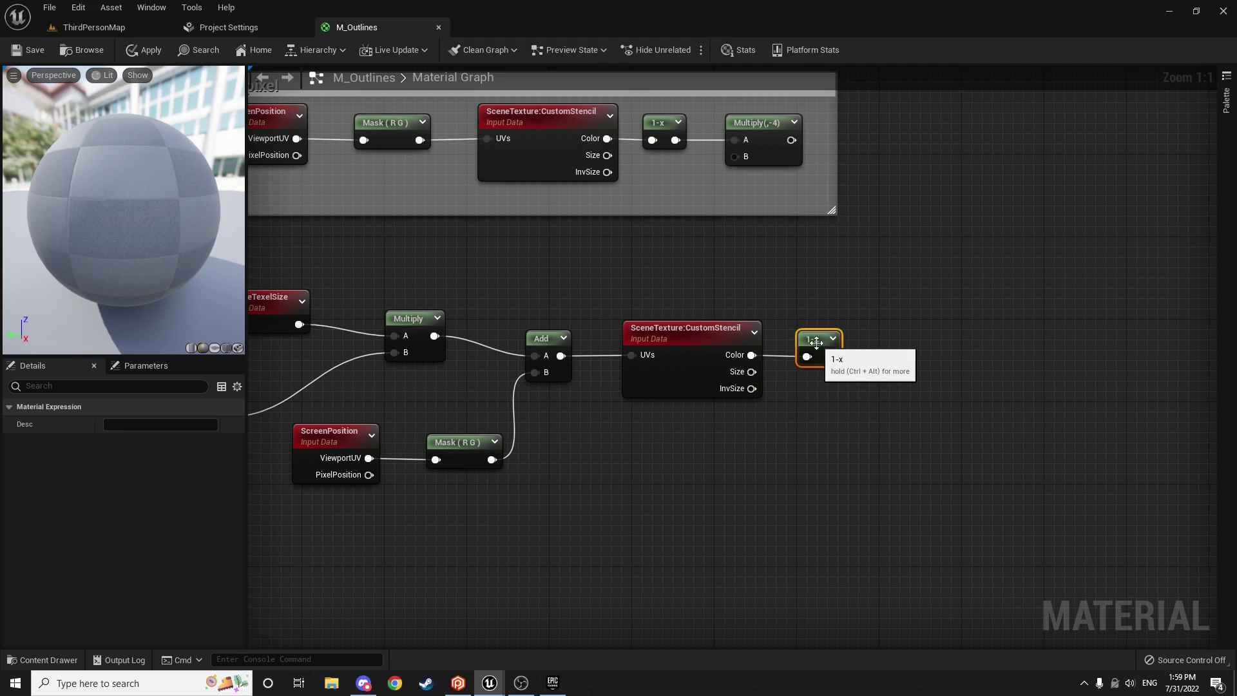
Step: Compact the sampling chain by moving Add, the R G mask, ScreenPosition, Multiply and SceneTexelSize close to the CustomStencil node
right_click_drag(747, 460, 880, 452)
left_click_drag(996, 422, 749, 315)
left_click_drag(831, 326, 955, 326)
left_click(793, 327)
left_click_drag(681, 331, 826, 333)
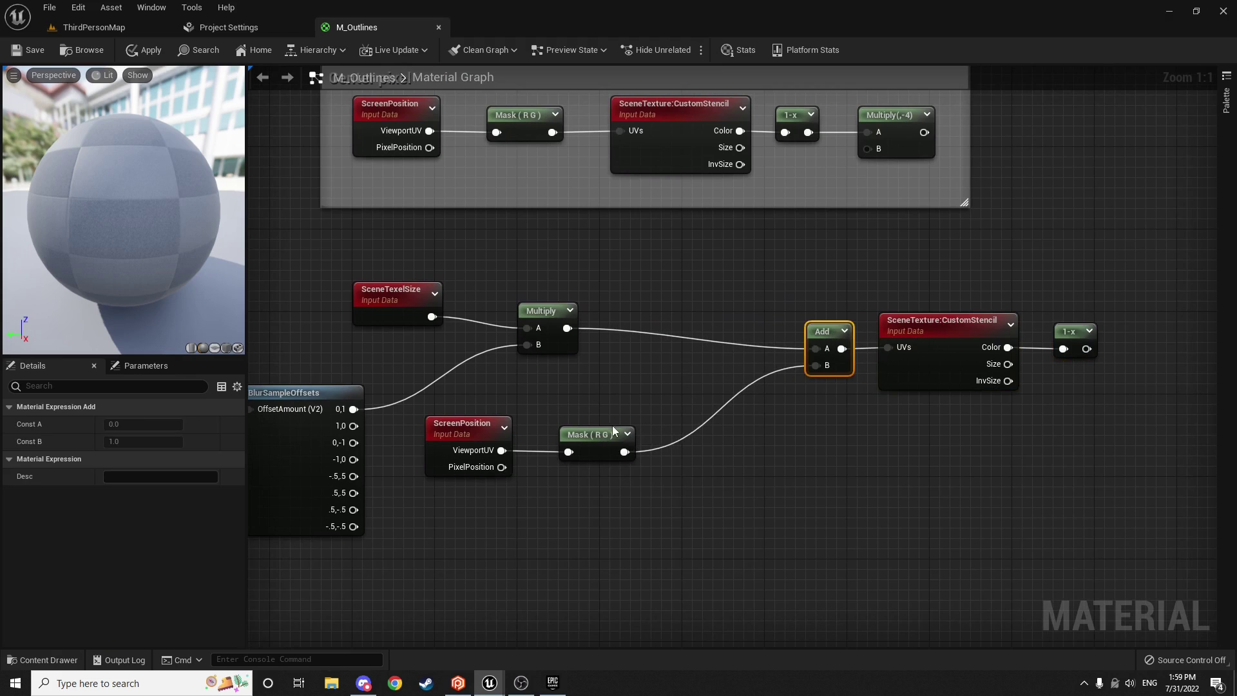
left_click_drag(612, 429, 764, 381)
left_click_drag(477, 430, 653, 386)
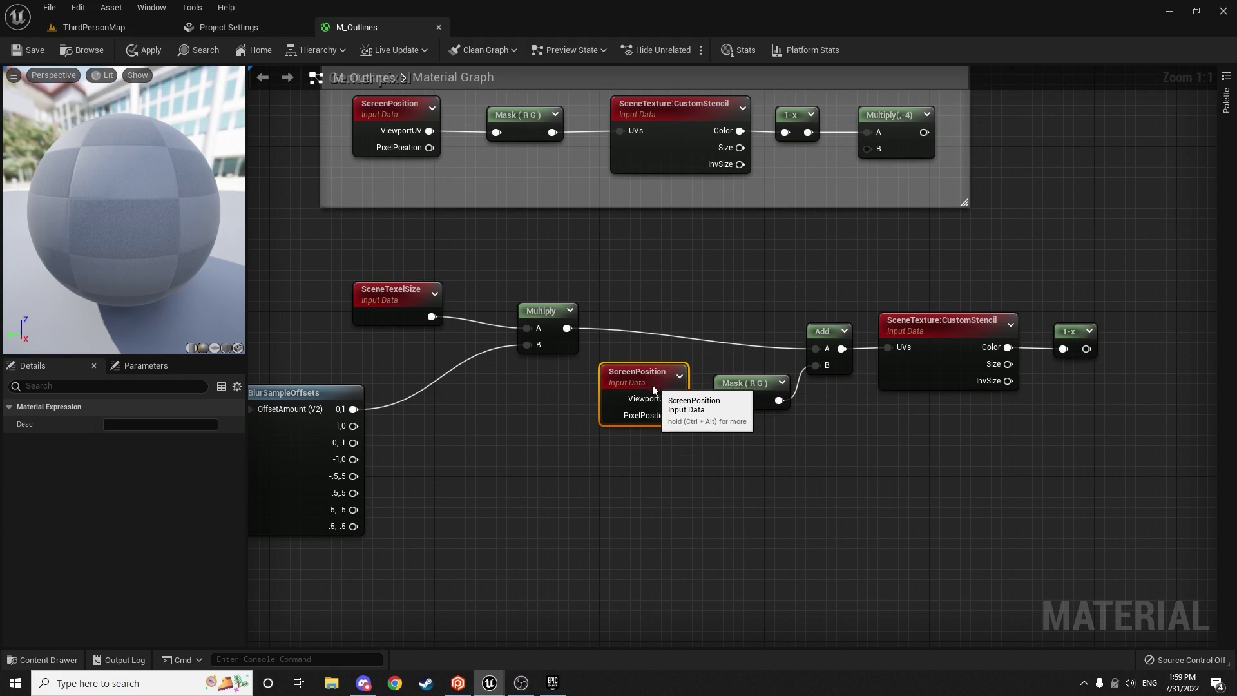
left_click_drag(548, 310, 753, 306)
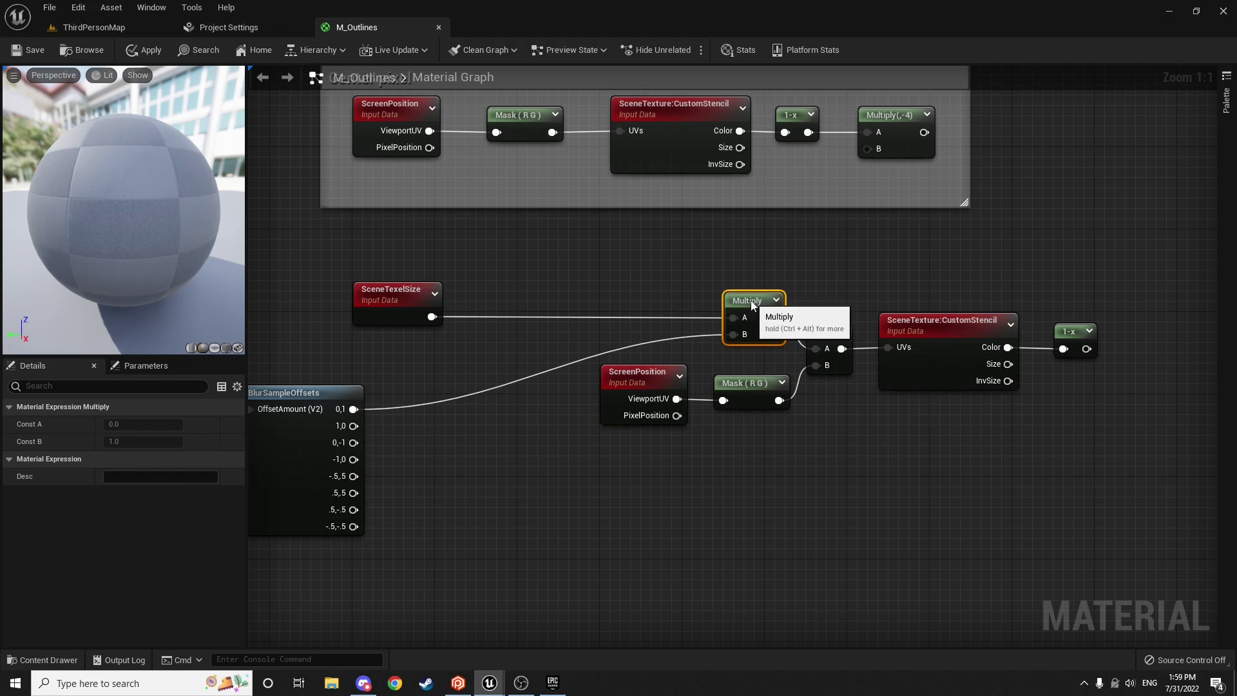
left_click_drag(372, 305, 617, 306)
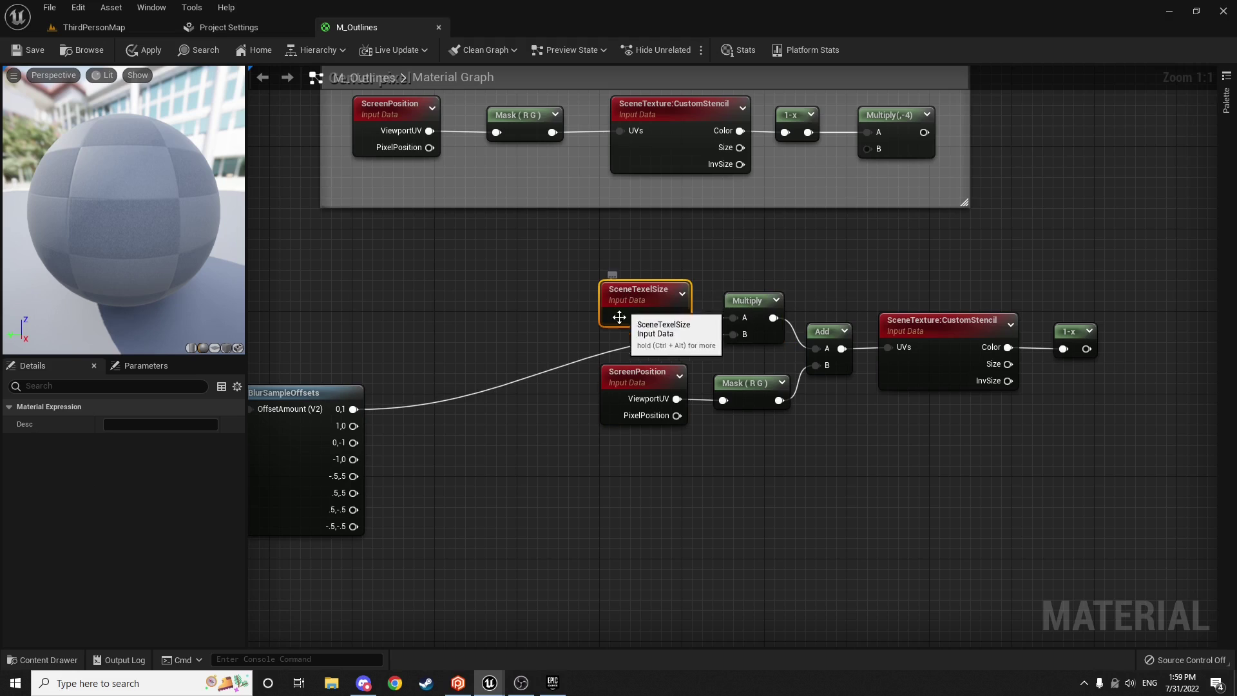
Step: Duplicate the whole sampling chain from SceneTexelSize through 1-x and align the copy directly below the original
right_click_drag(768, 469, 643, 463)
left_click_drag(973, 445, 516, 271)
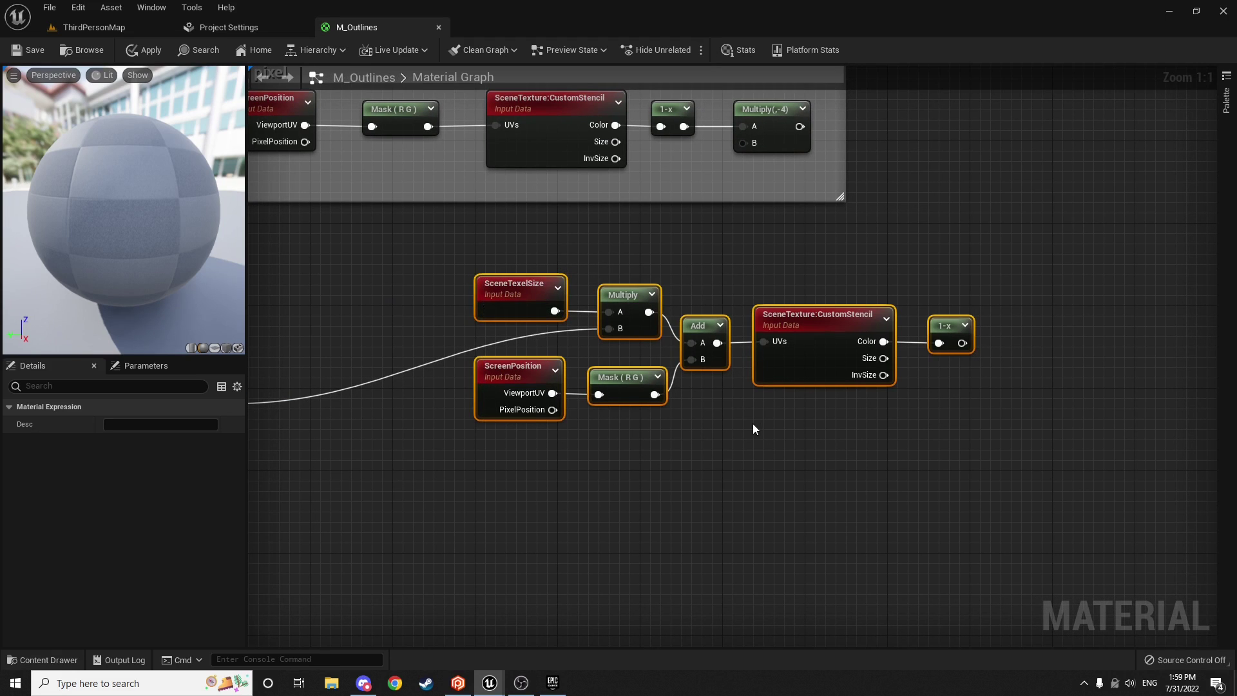
right_click_drag(721, 439, 721, 357)
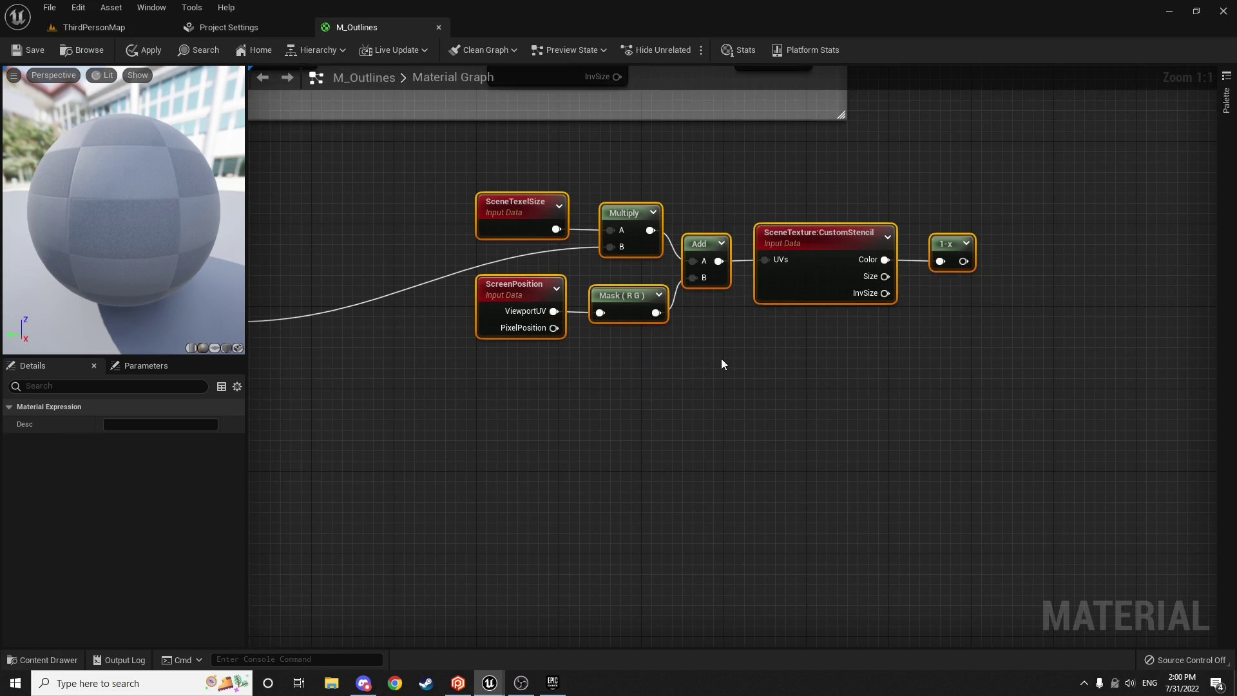
left_click(716, 361)
key("ctrl+v")
left_click_drag(587, 399, 651, 383)
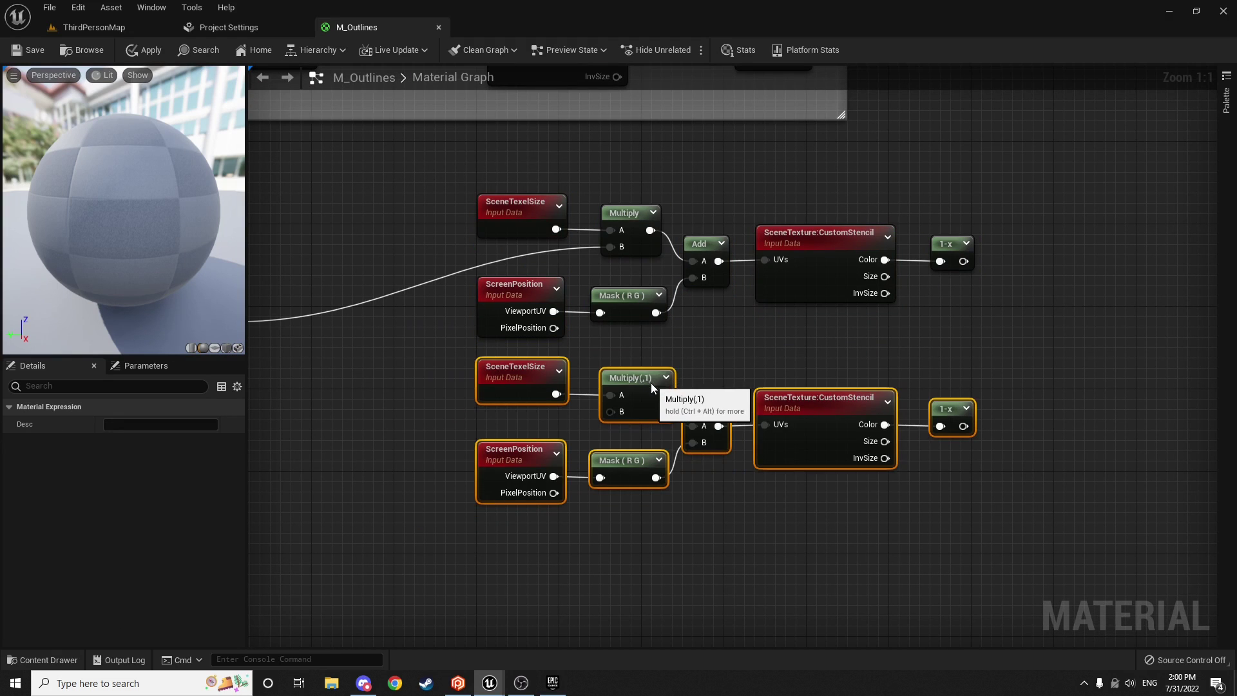
Step: Paste two more copies of the sampling chain and stack them in line below the existing ones
right_click_drag(625, 572, 614, 434)
key("ctrl+v")
left_click_drag(464, 406, 512, 395)
right_click_drag(606, 579, 540, 416)
left_click(539, 415)
key("ctrl+v")
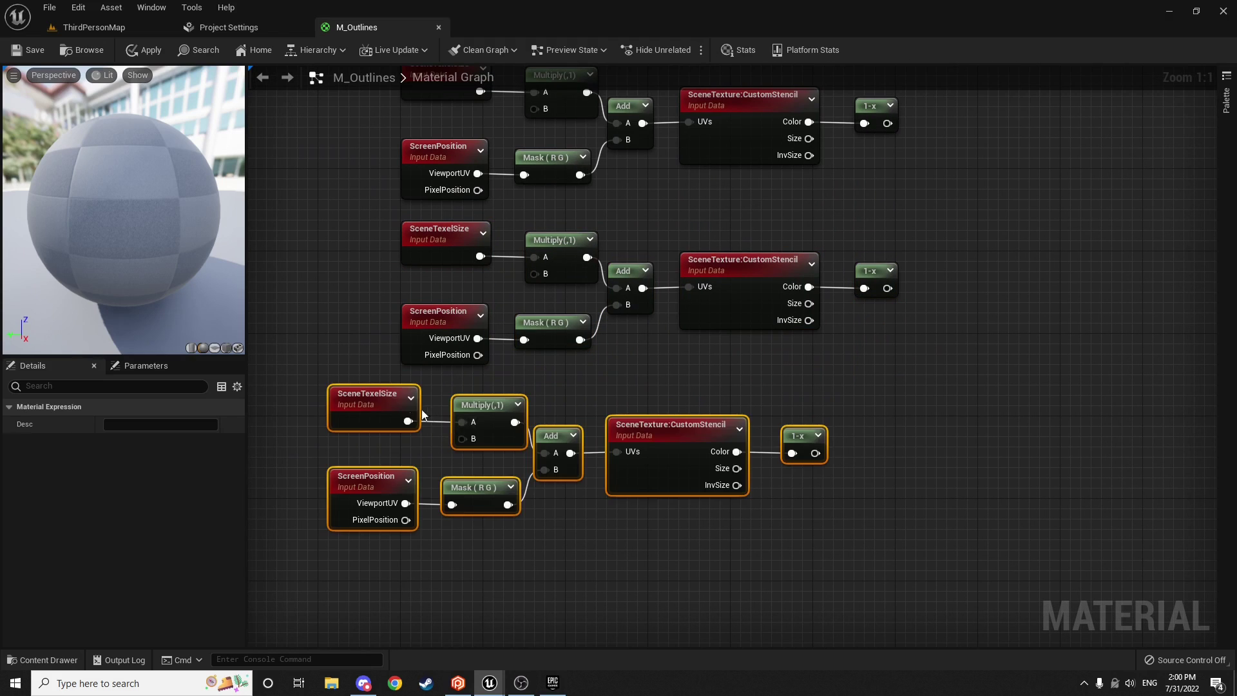
left_click_drag(393, 395, 457, 397)
Step: Connect BlurSampleOffsets' 1,0, 0,-1 and -1,0 outputs to the B inputs of the second, third and fourth chains' Multiply nodes
left_click(356, 363)
right_click_drag(356, 363, 396, 419)
scroll(380, 346, "down", 2)
right_click_drag(380, 346, 525, 471)
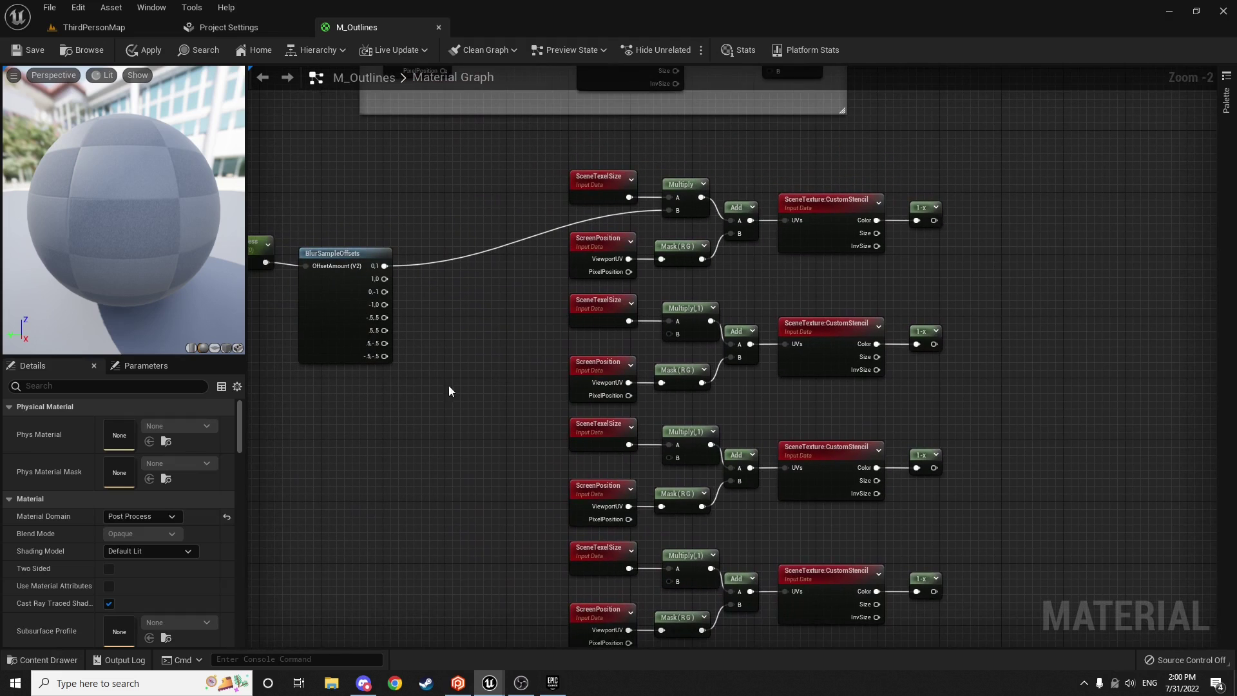
left_click_drag(384, 279, 671, 335)
left_click_drag(384, 291, 673, 458)
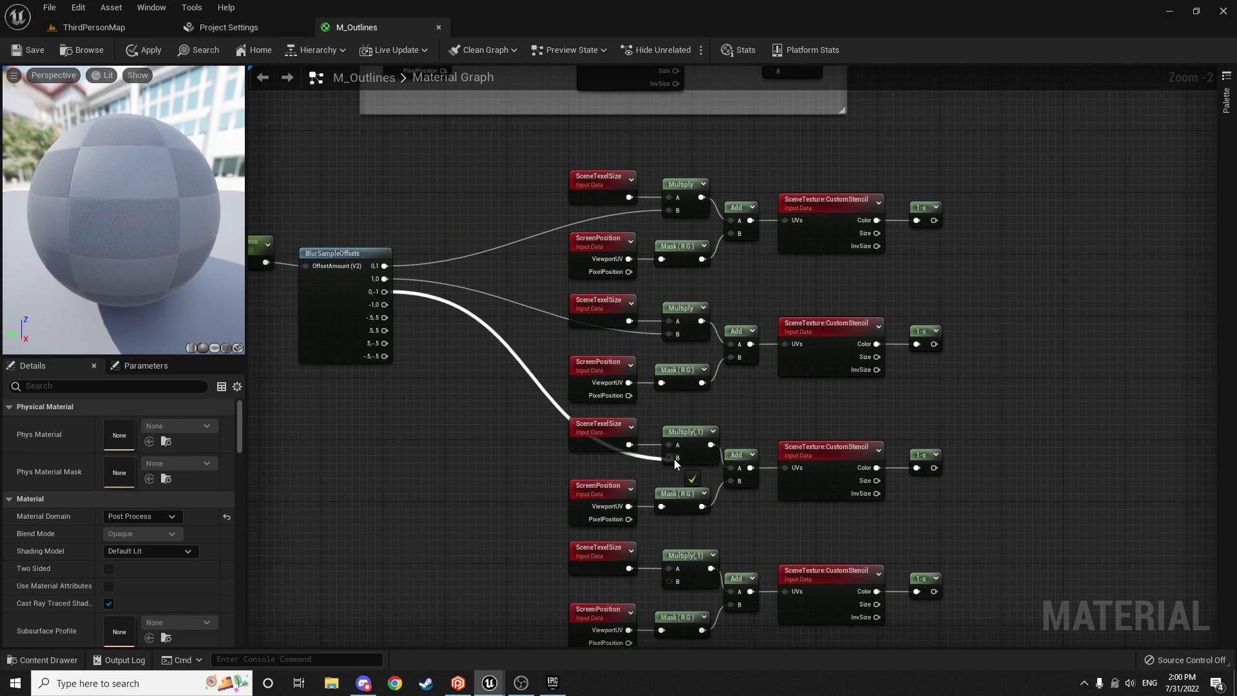
left_click_drag(383, 305, 674, 582)
Step: Move Thickness and BlurSampleOffsets closer to the four sampling chains and shift the whole arrangement beneath the Center pixel comment
right_click_drag(502, 439, 474, 387)
scroll(473, 385, "down", 2)
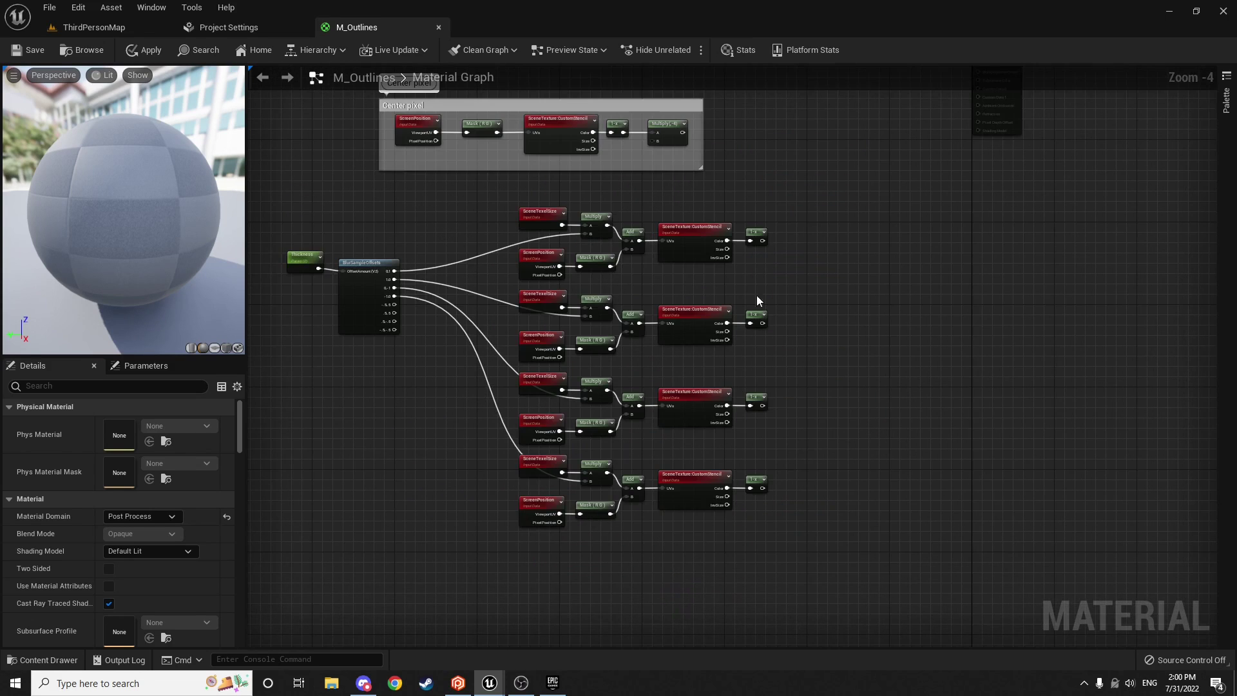
left_click_drag(814, 203, 505, 538)
left_click(555, 551)
left_click_drag(394, 366, 400, 335)
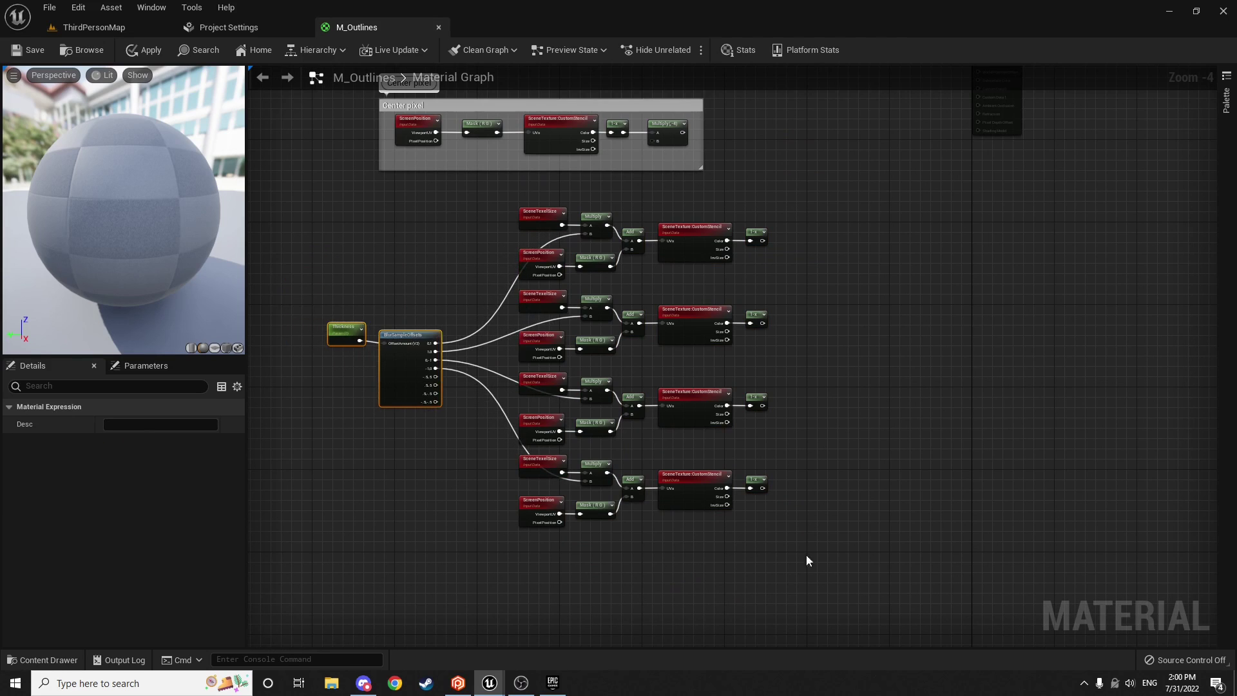
left_click_drag(821, 555, 308, 205)
left_click_drag(699, 229, 574, 231)
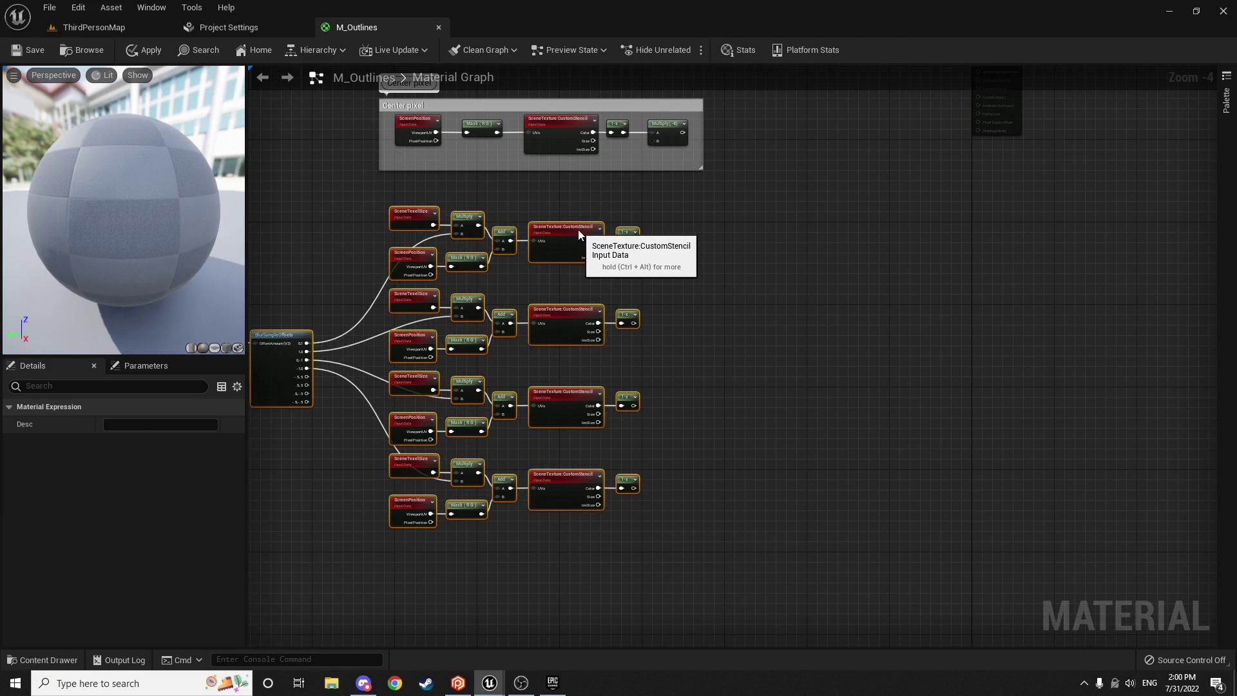
left_click(650, 201)
Step: Add an Add node that takes the first chain's 1-x output in A and the second chain's 1-x output in B
right_click_drag(649, 201, 603, 248)
left_click(609, 171)
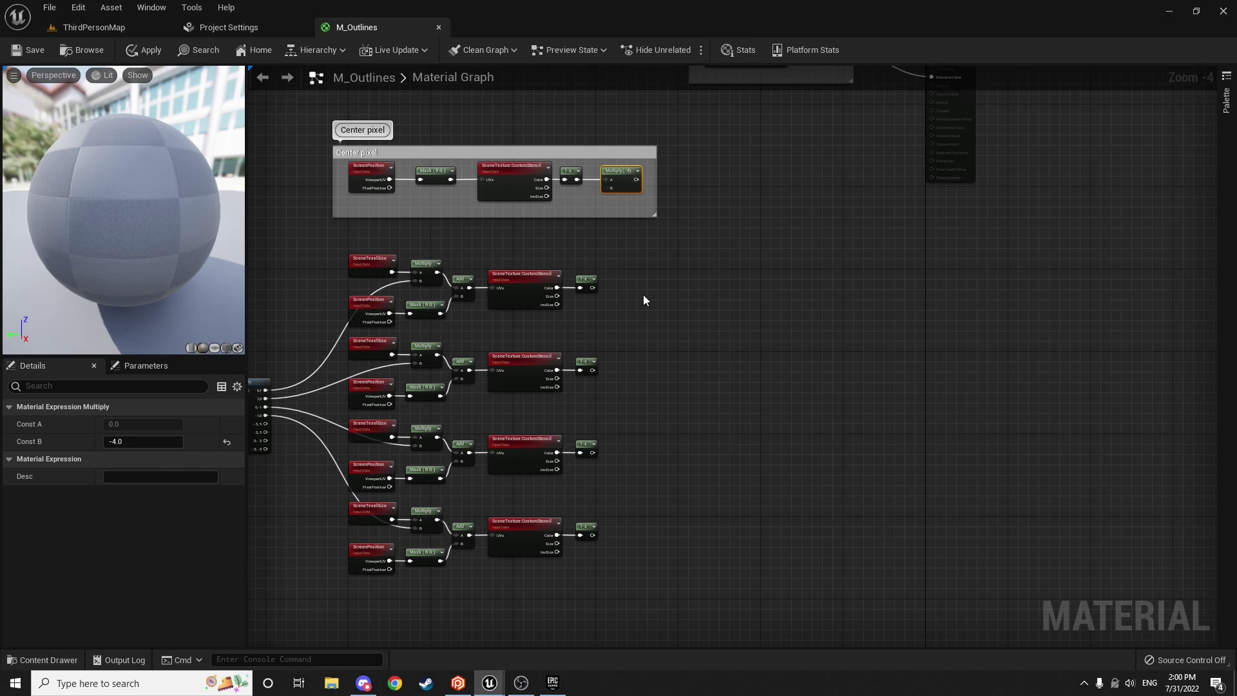
scroll(638, 293, "up", 4)
left_click_drag(581, 288, 661, 369)
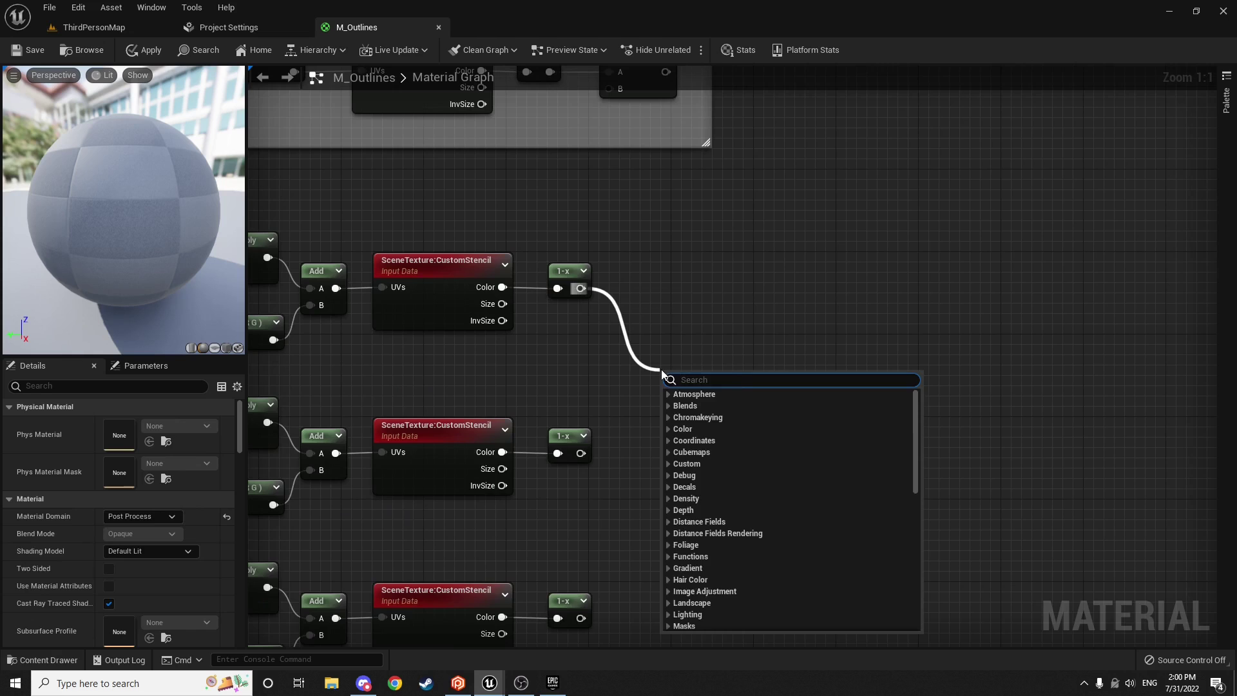
type("add")
key("Return")
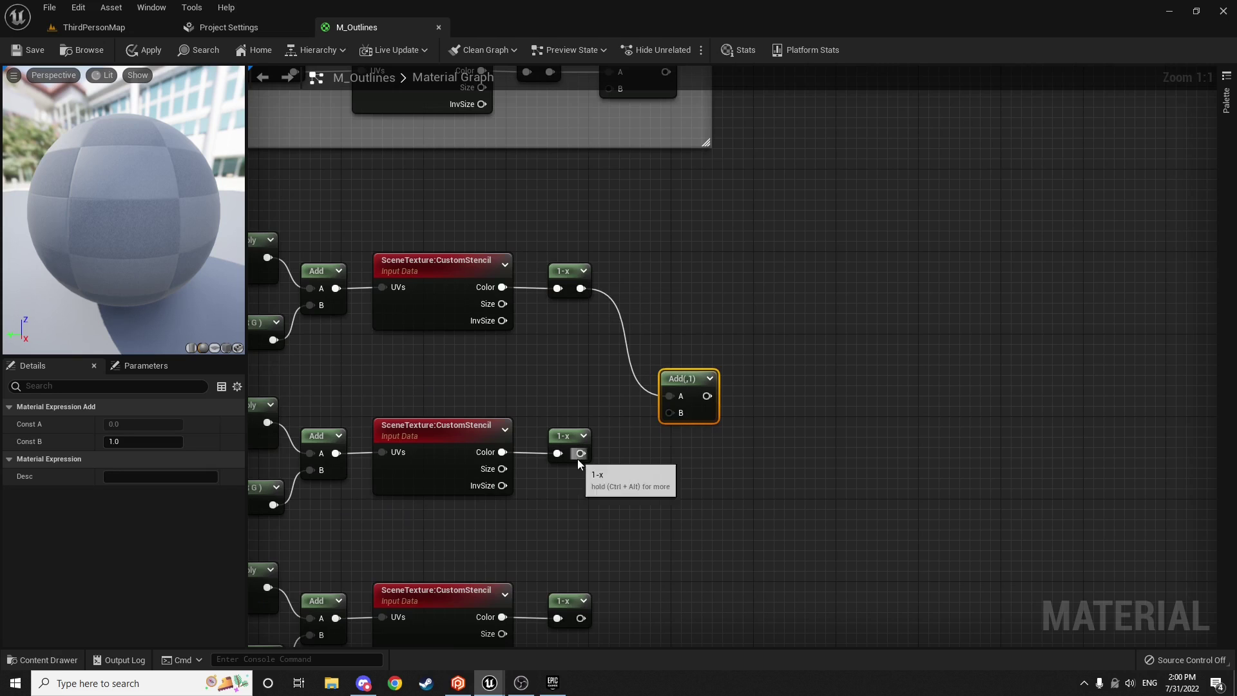
left_click_drag(580, 453, 670, 412)
Step: Create another Add node combining the third chain's 1-x output in A with the fourth chain's 1-x output in B
right_click_drag(631, 407, 621, 277)
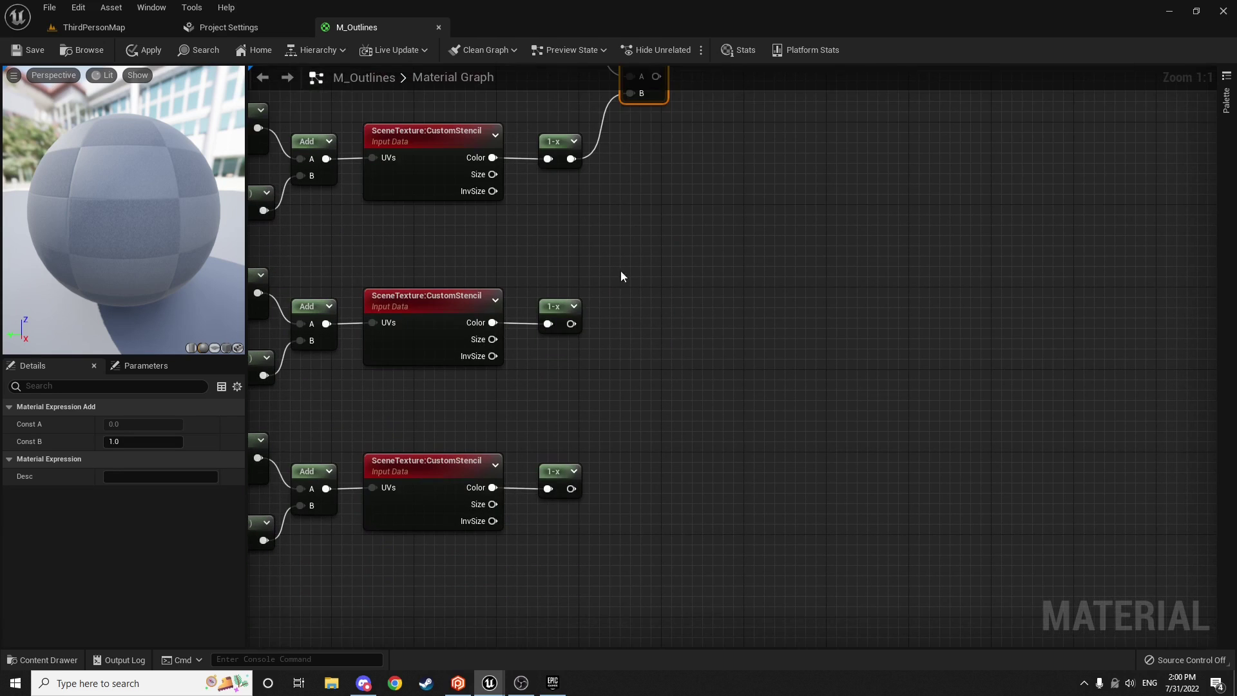
left_click_drag(570, 324, 593, 353)
type("add")
key("Return")
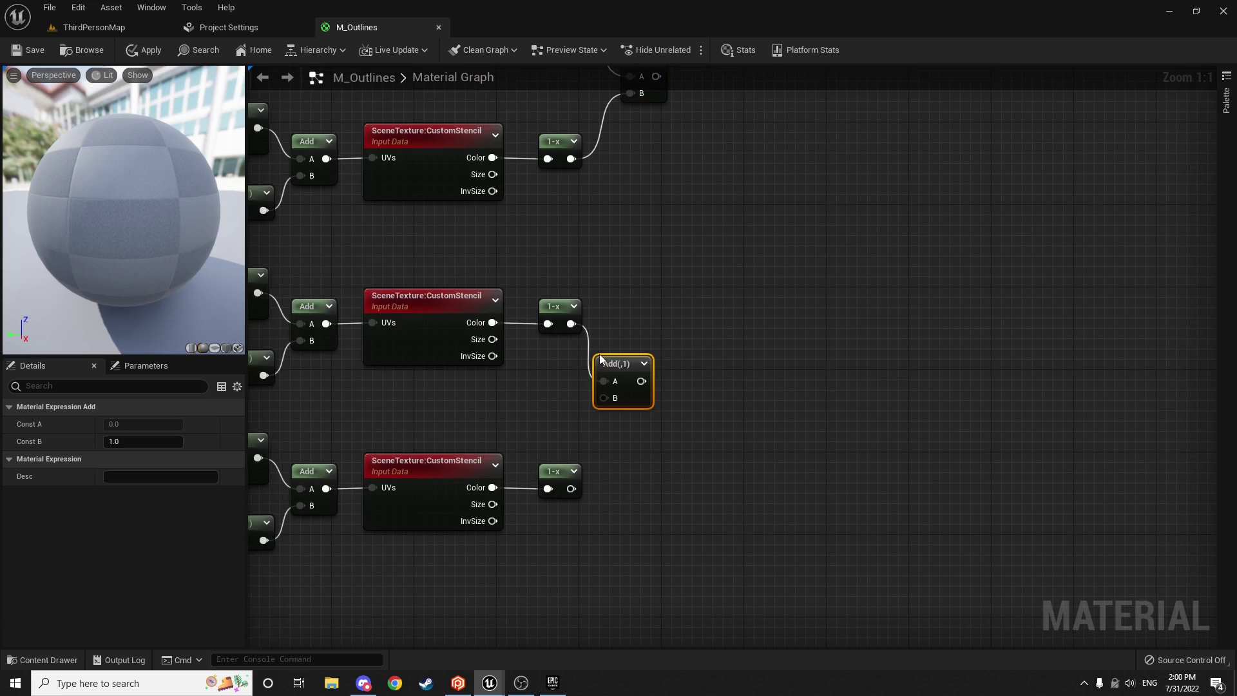
left_click_drag(589, 404, 644, 360)
Step: Sum the two pairwise Add outputs in a new Add node placed between them
right_click_drag(682, 295, 613, 405)
left_click_drag(587, 186, 635, 284)
type("add")
key("Return")
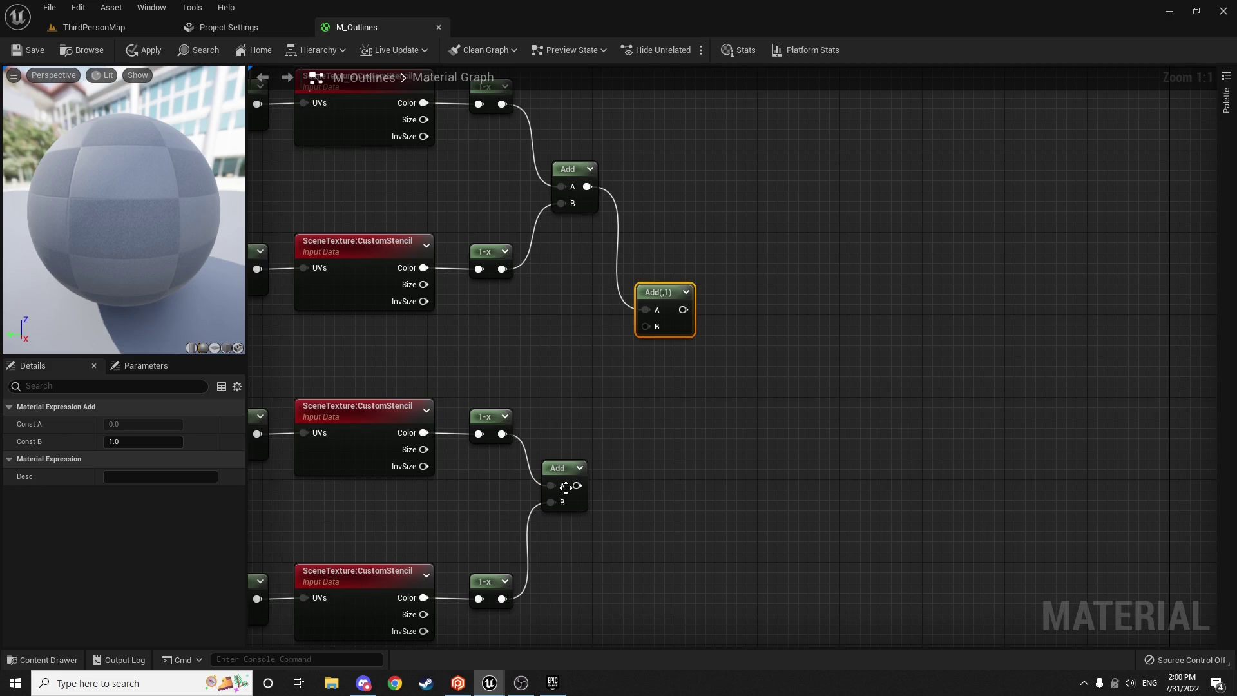
left_click_drag(577, 485, 645, 326)
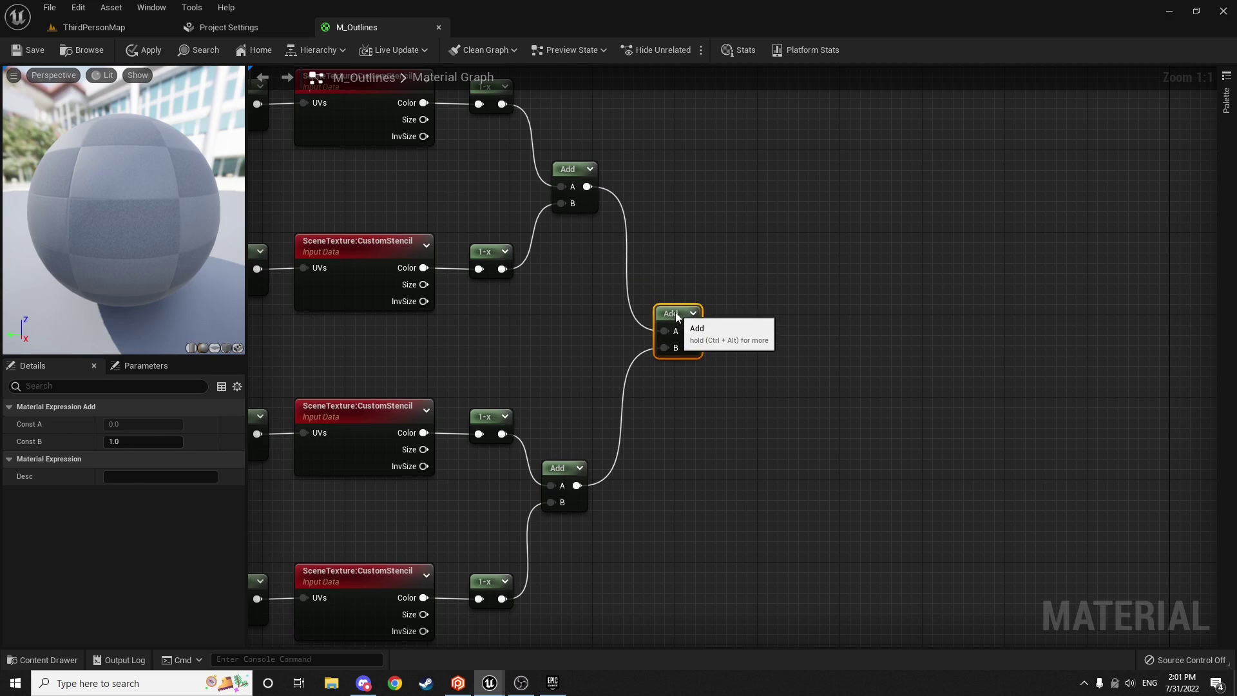
Step: Feed the Center pixel group's Multiply output and the combined four-sample sum into the A and B inputs of a new Add node
scroll(552, 346, "down", 2)
left_click_drag(480, 173, 605, 292)
type("add")
left_click(632, 363)
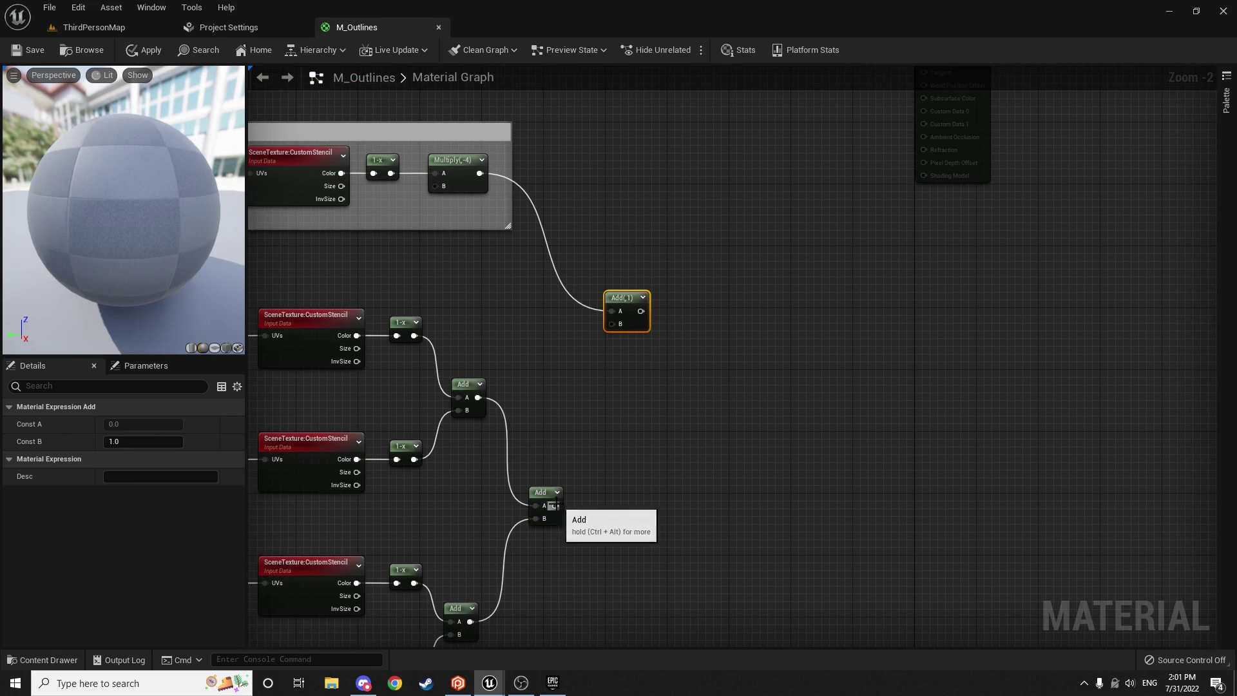
left_click_drag(556, 505, 637, 325)
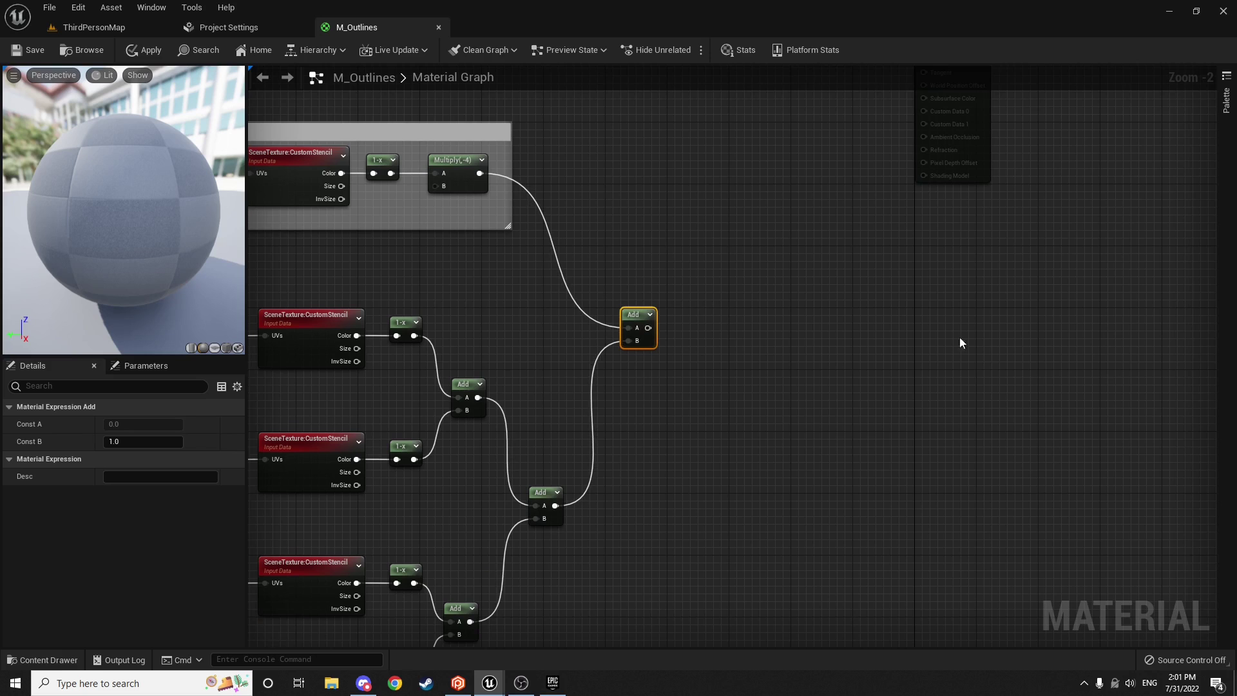
Step: Add a Floor node fed by the output of the final Add node
left_click_drag(648, 327, 711, 326)
type("fl")
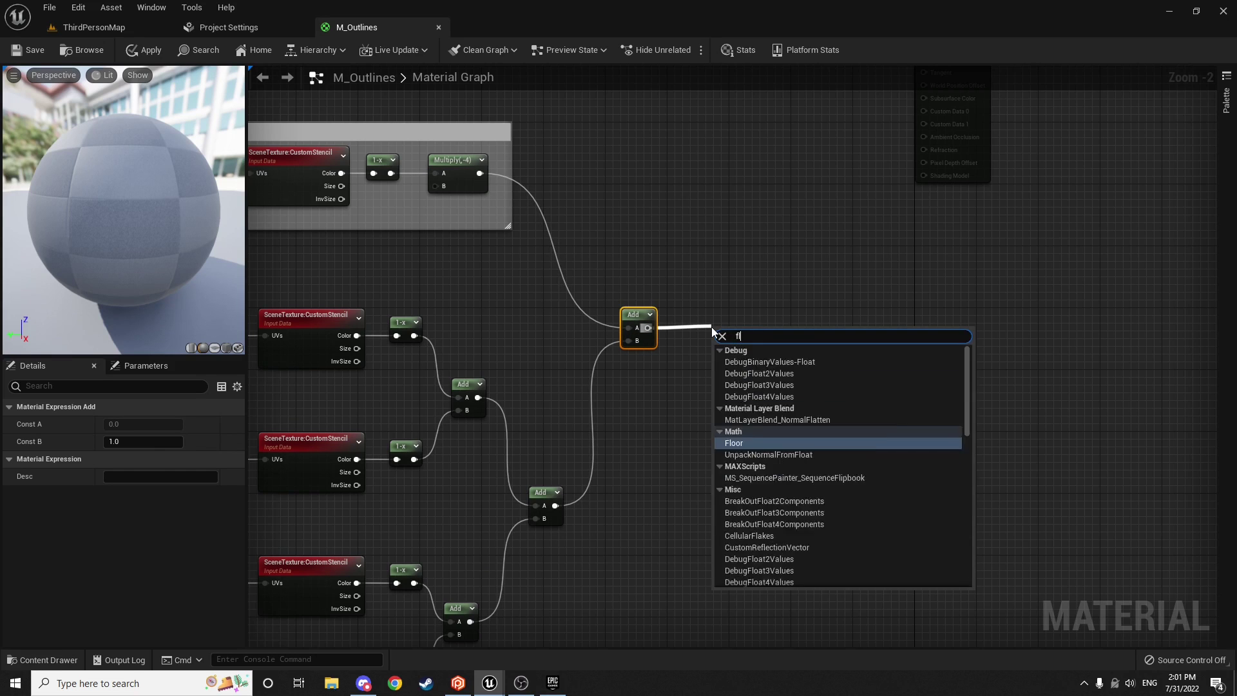
type("oor")
key("Return")
scroll(704, 329, "up", 2)
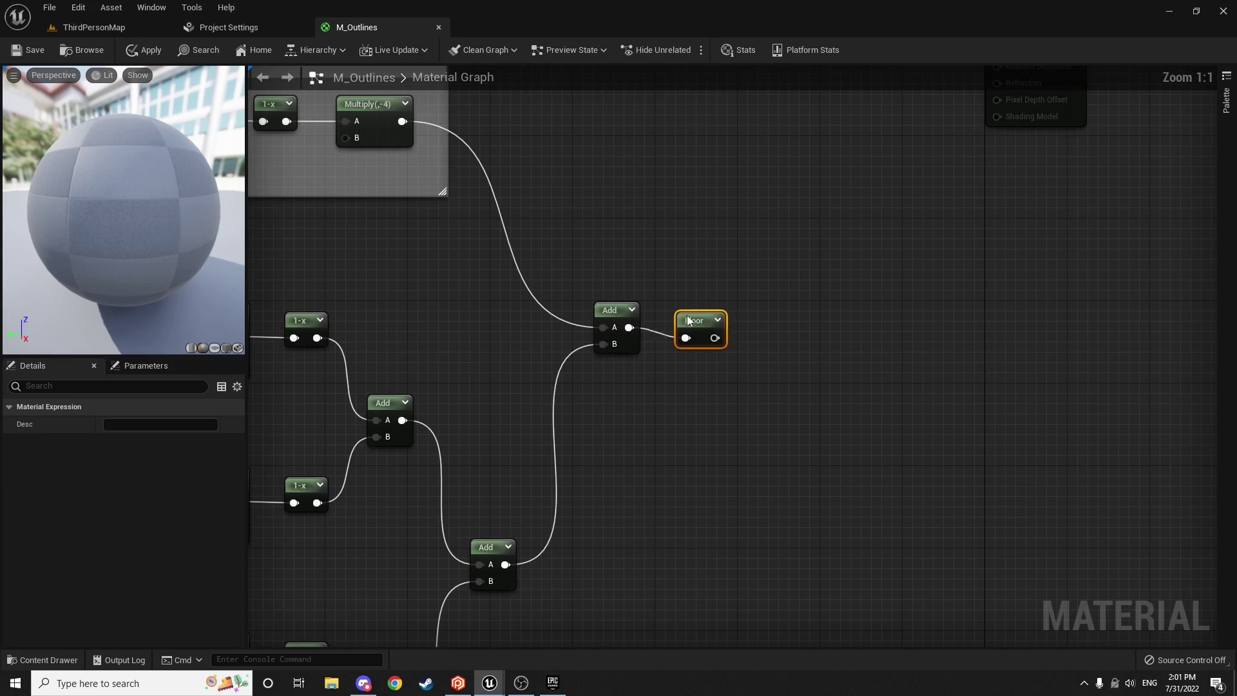
Step: Add a Clamp node fed by Floor's output
right_click_drag(688, 320, 635, 348)
left_click_drag(603, 355, 663, 350)
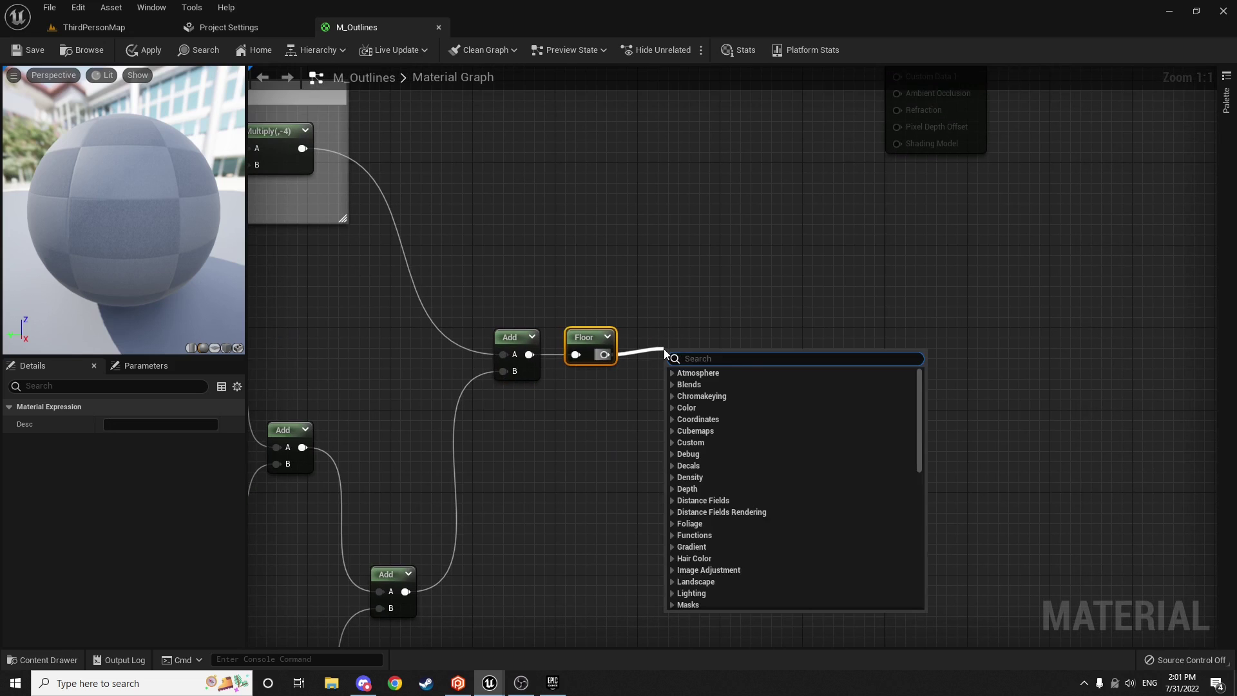
type("clamp")
key("Return")
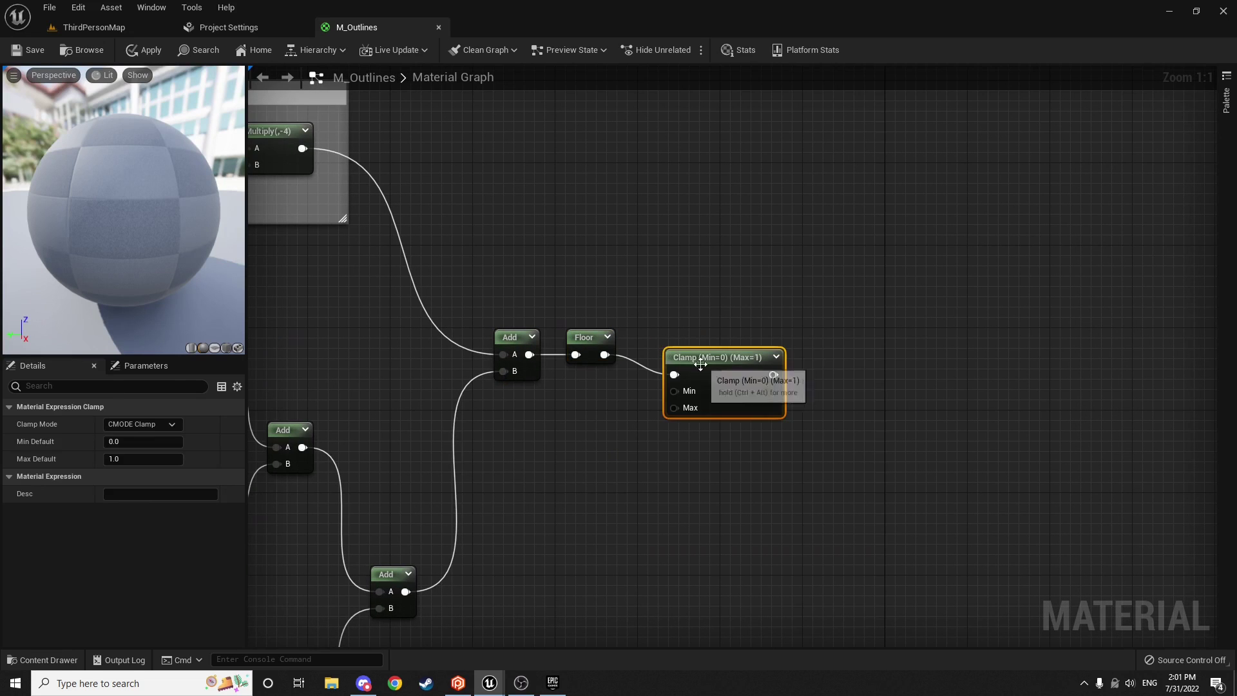
Step: Add a ComponentMask node fed by Clamp's output, align it beside Clamp and limit it to the R channel
right_click_drag(727, 284, 543, 271)
left_click_drag(589, 361, 697, 368)
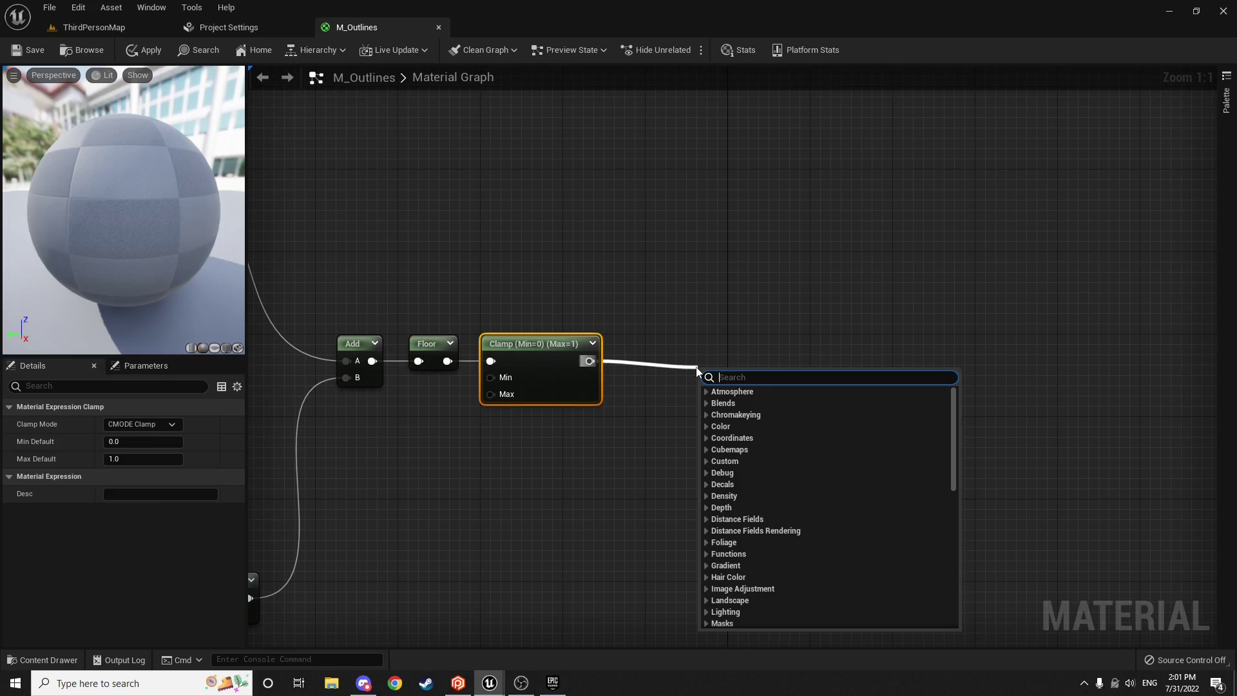
type("compon")
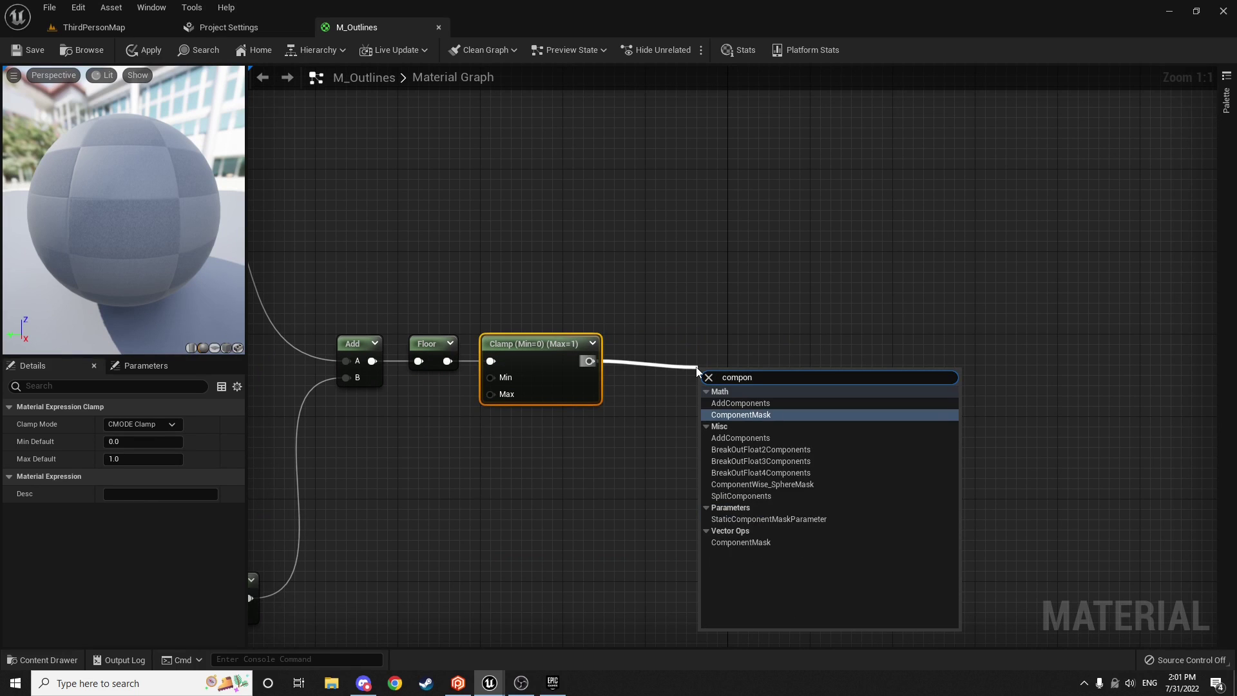
key("Return")
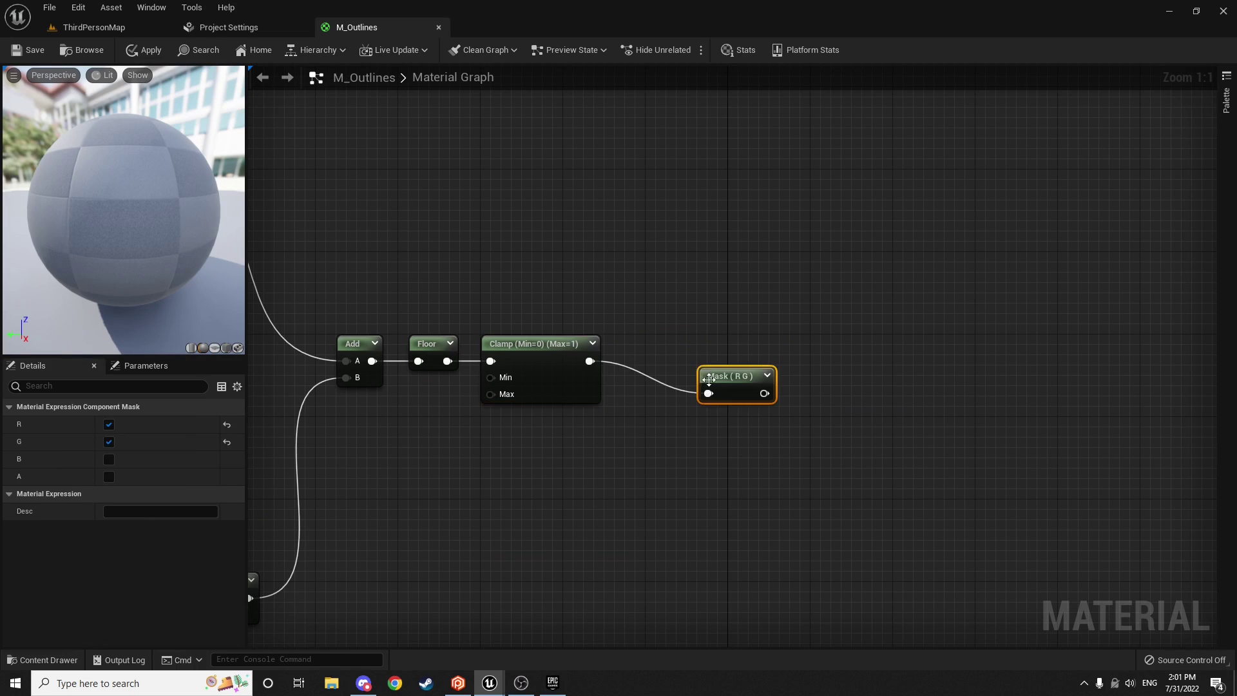
left_click_drag(696, 366, 637, 349)
left_click(107, 441)
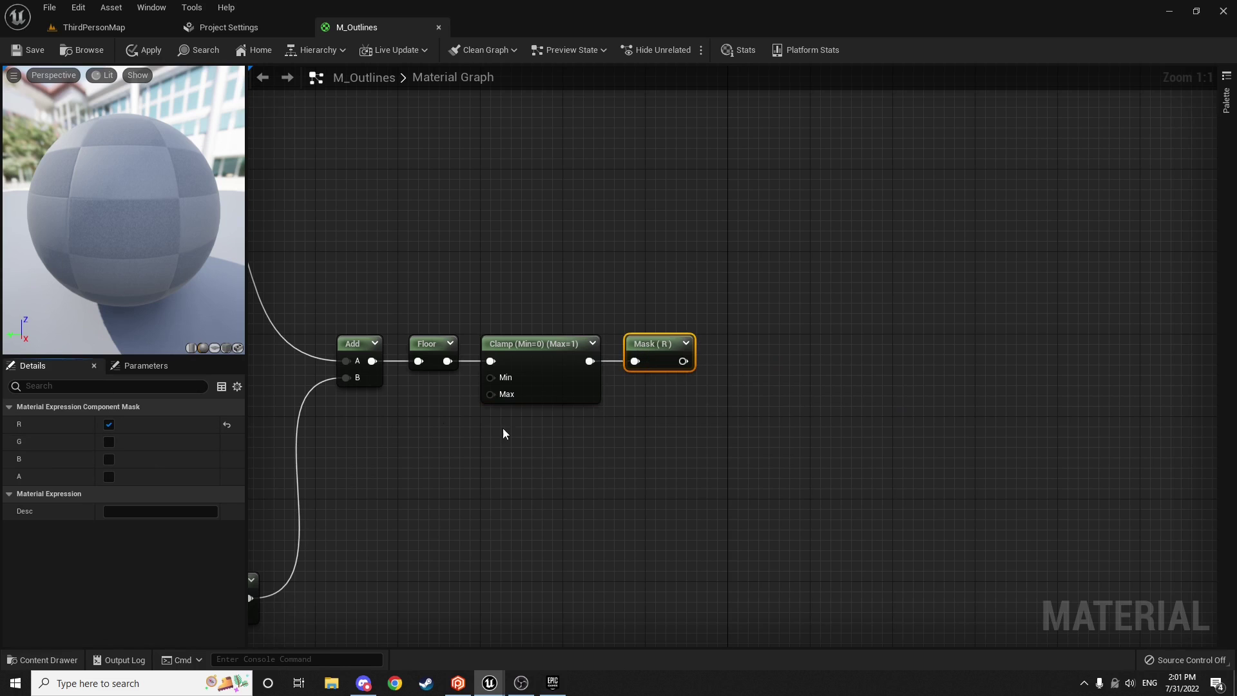
Step: Connect the R mask's output to the Emissive Color input of M_Outlines, and apply and save the material
scroll(790, 412, "down", 8)
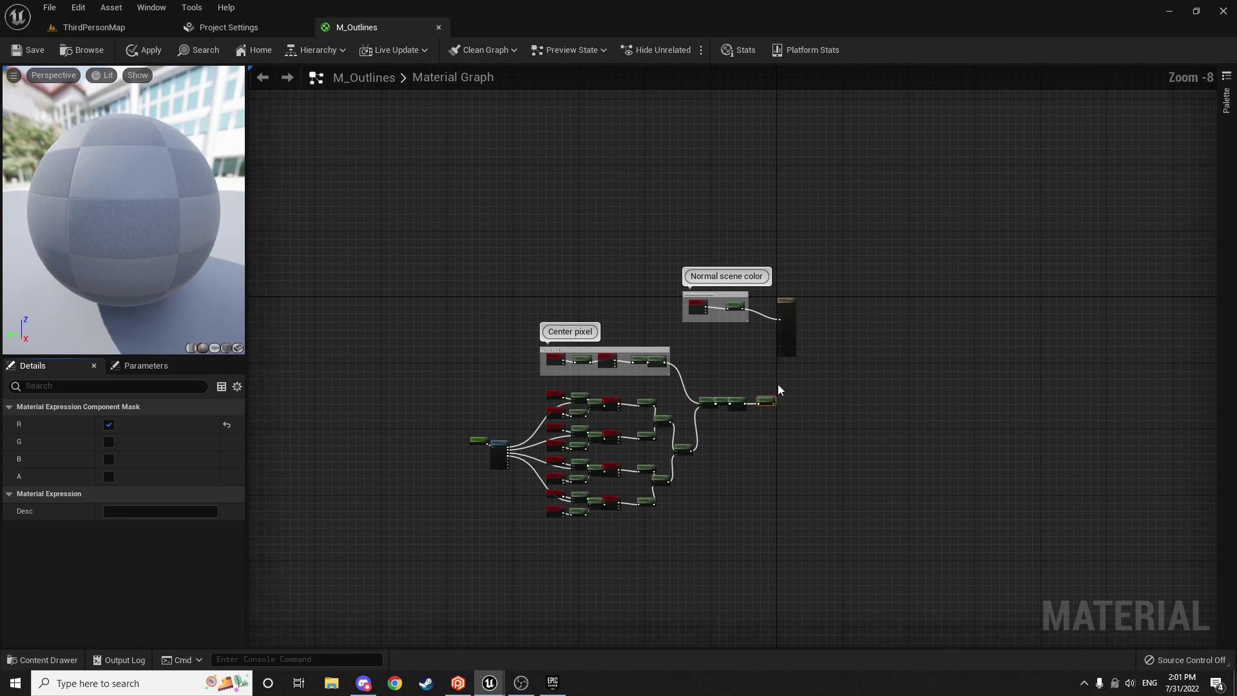
scroll(776, 384, "up", 2)
left_click(771, 384)
scroll(679, 412, "up", 2)
right_click_drag(676, 415, 852, 332)
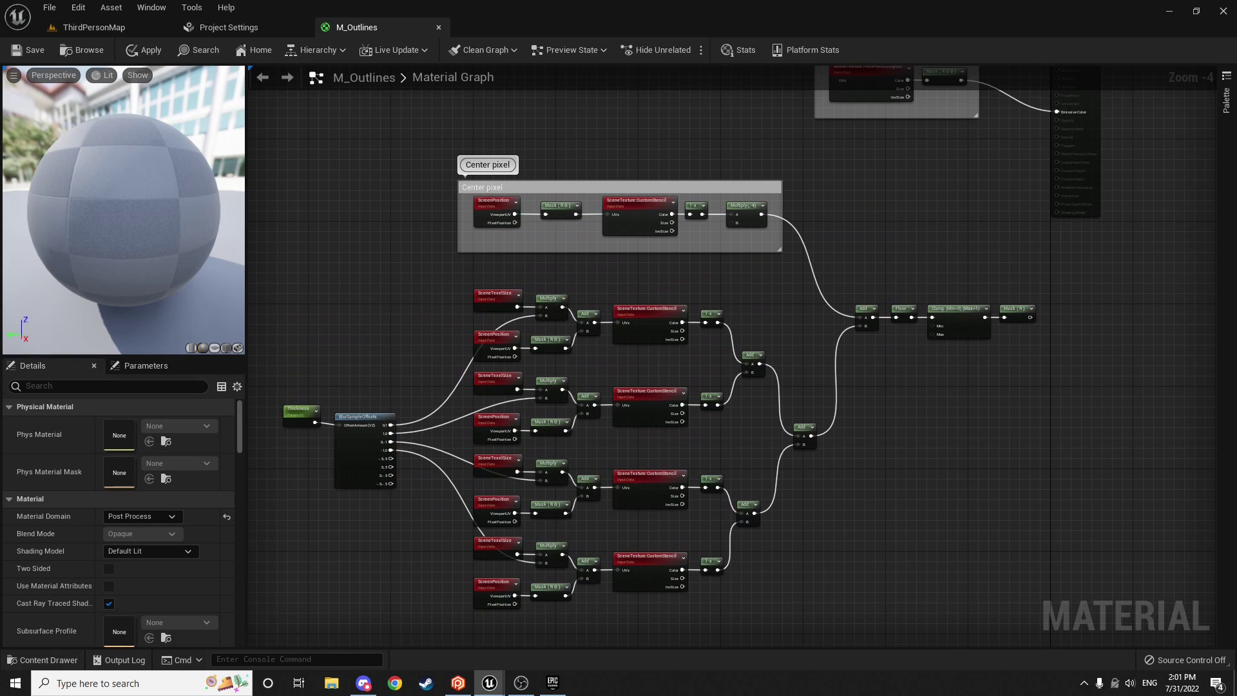
right_click_drag(1084, 306, 1028, 390)
left_click_drag(973, 403, 1005, 198)
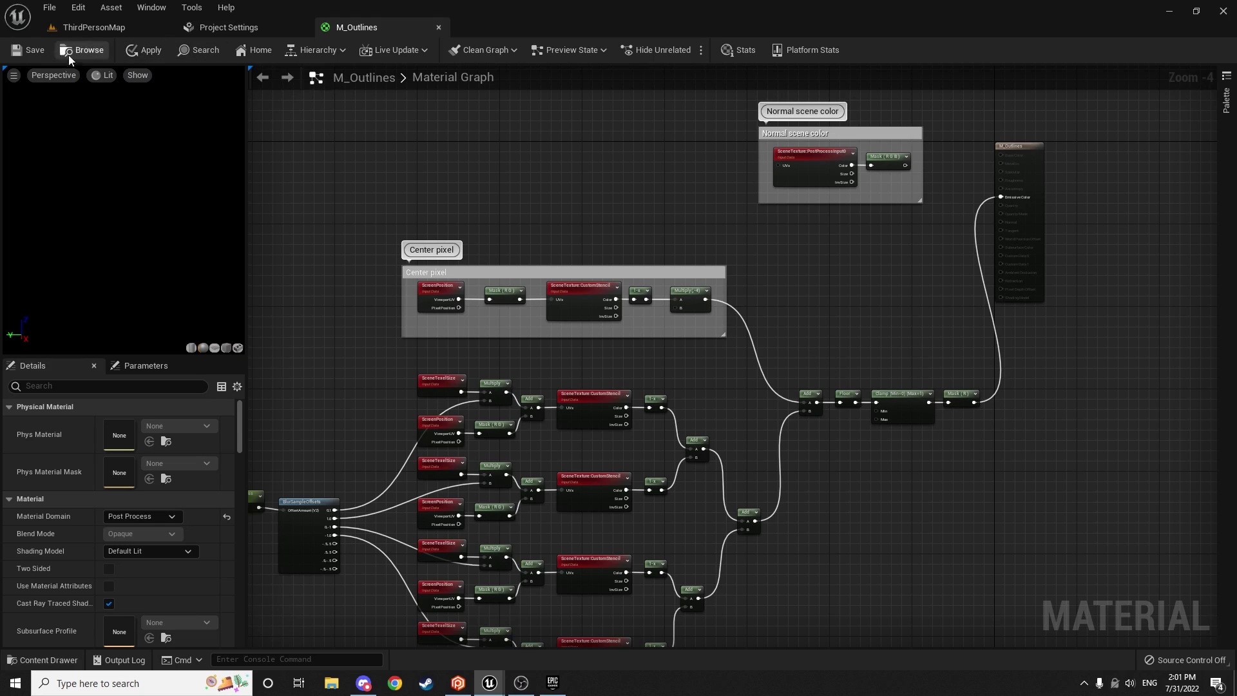
left_click(149, 51)
left_click(27, 50)
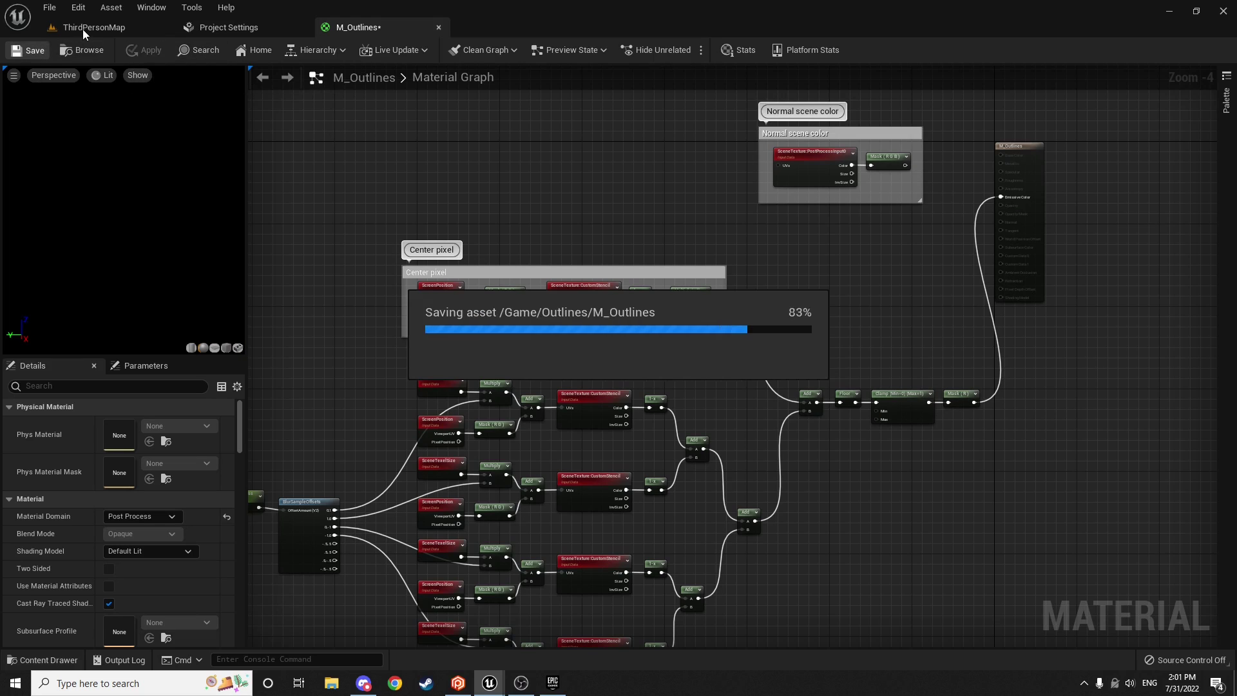
Step: Check the level viewport, the CustomStencil sample nodes in M_Outlines and the project settings
left_click(83, 29)
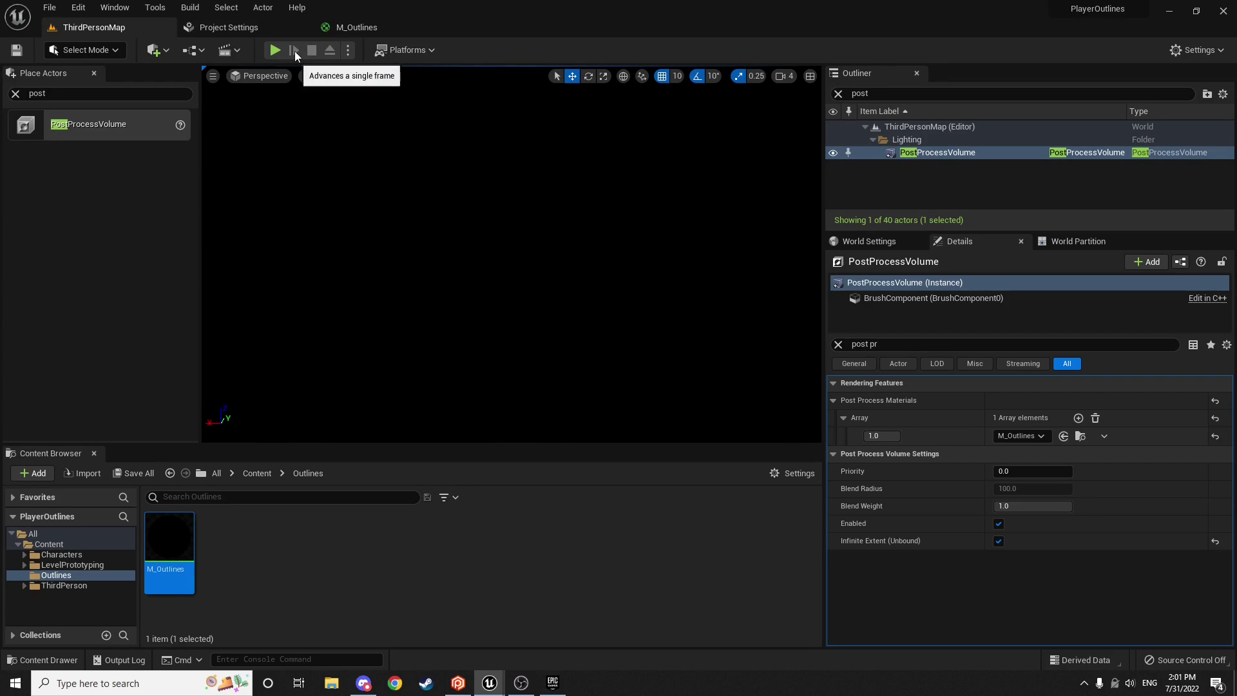
left_click(340, 31)
scroll(427, 358, "up", 4)
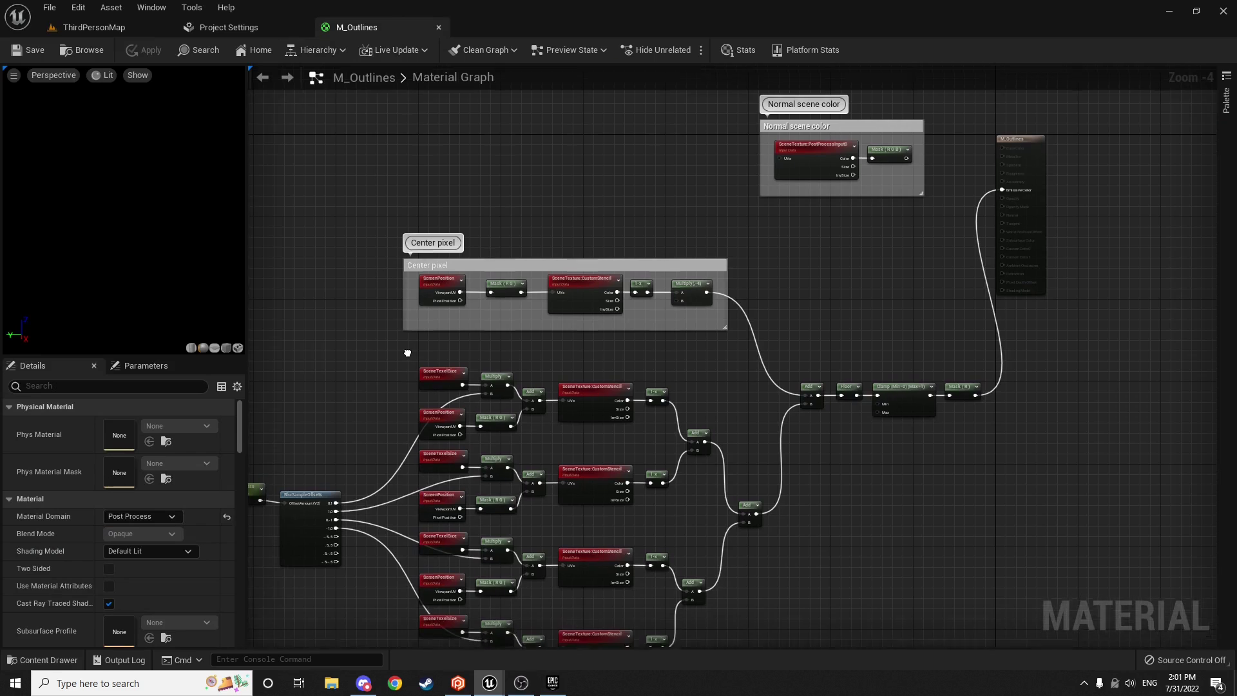
left_click_drag(787, 294, 682, 452)
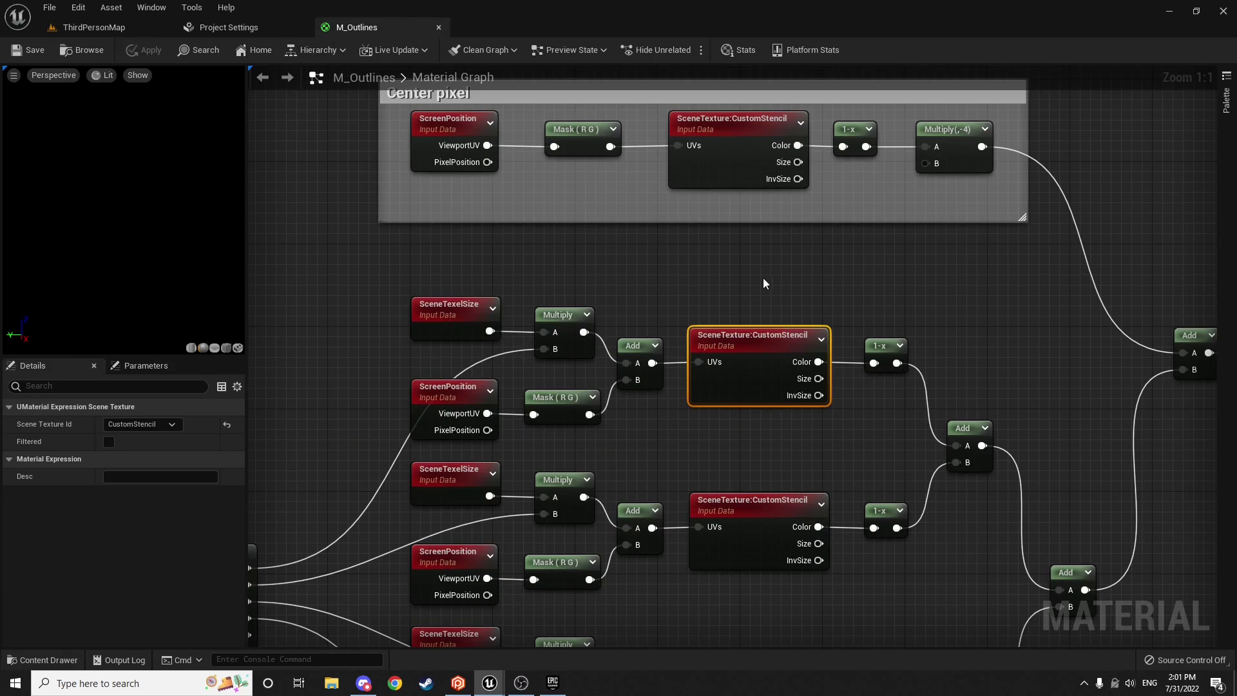
left_click(228, 29)
Step: Set the ThirdPersonMap viewport to Unlit view mode and select the nearest blue chamfer cube
left_click(113, 27)
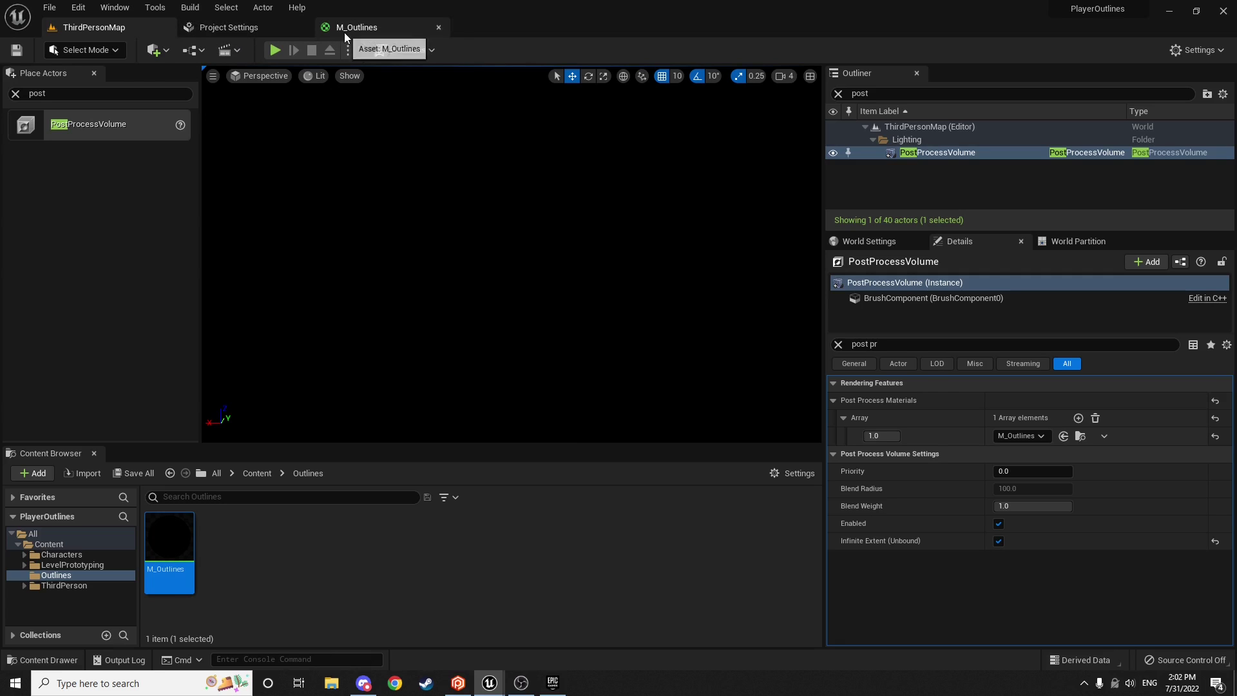
left_click(311, 80)
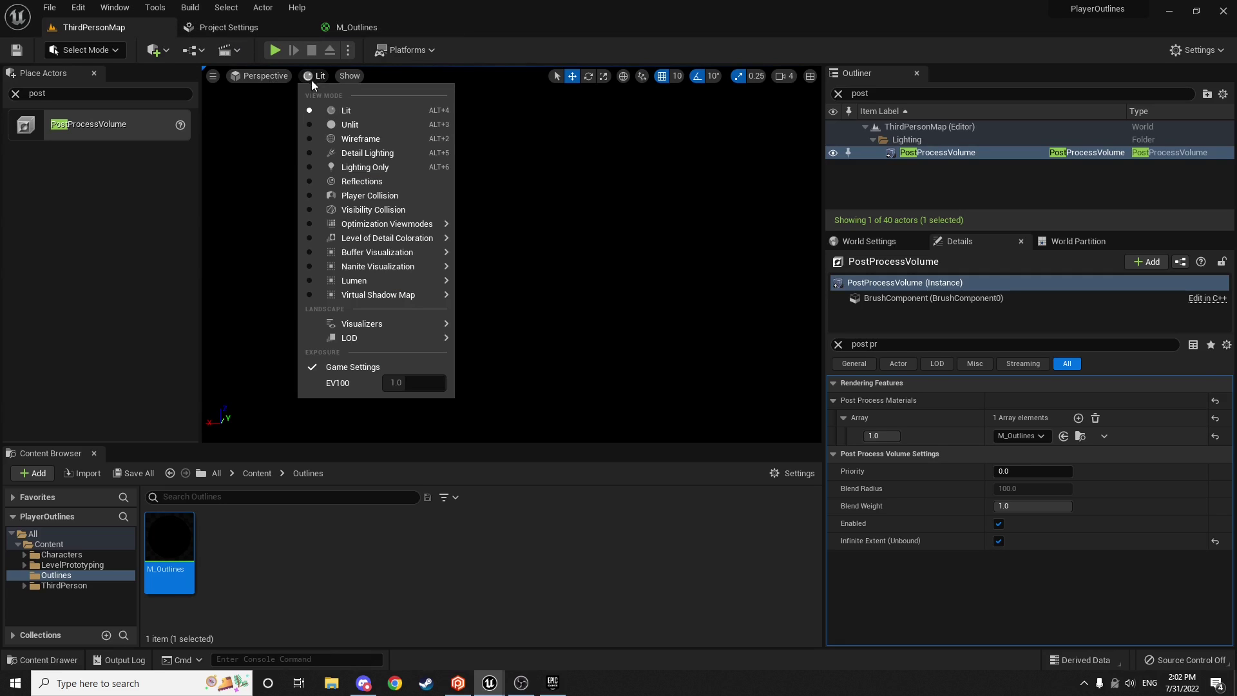
left_click(348, 125)
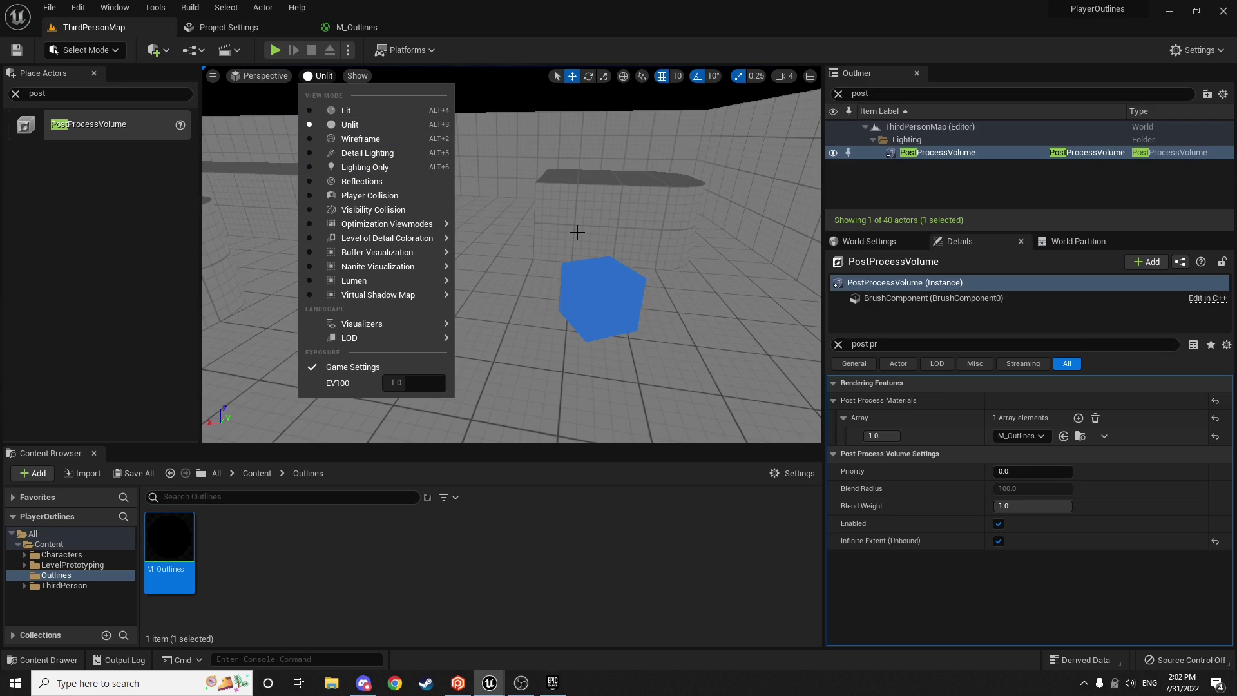
right_click_drag(592, 260, 607, 246)
left_click(613, 335)
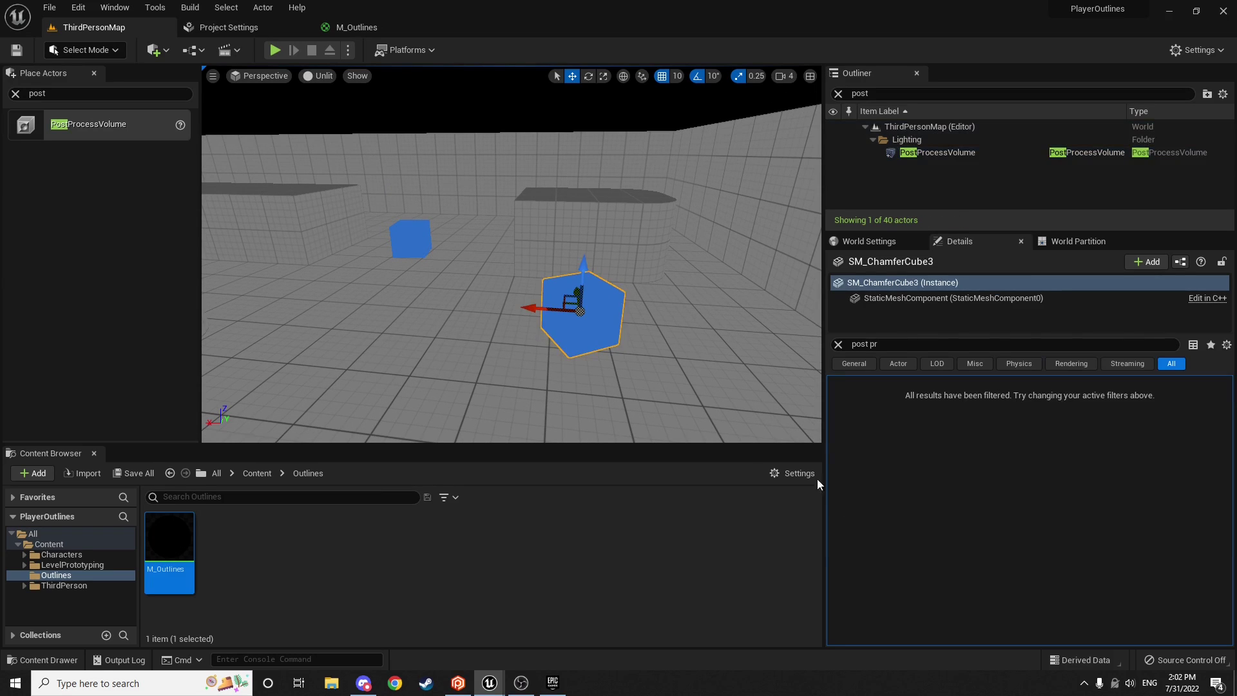
Step: Enable Render CustomDepth Pass on the selected chamfer cube and set its CustomDepth Stencil Value to 1
left_click(838, 344)
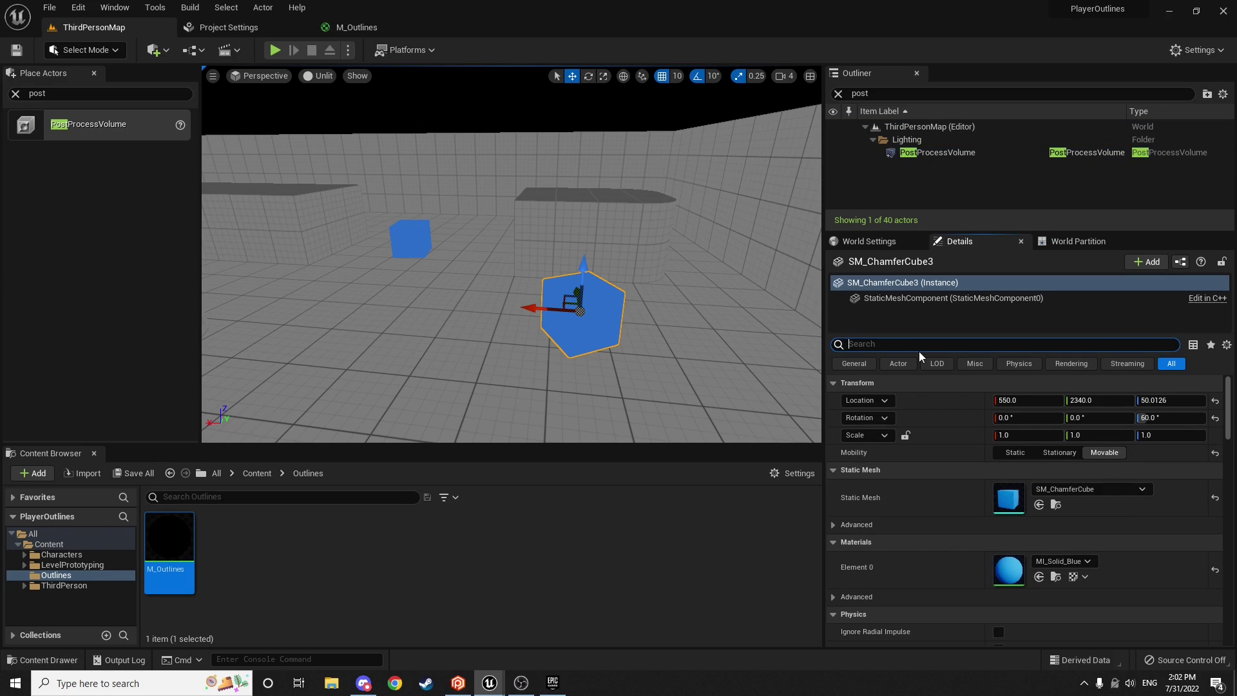
type("custom")
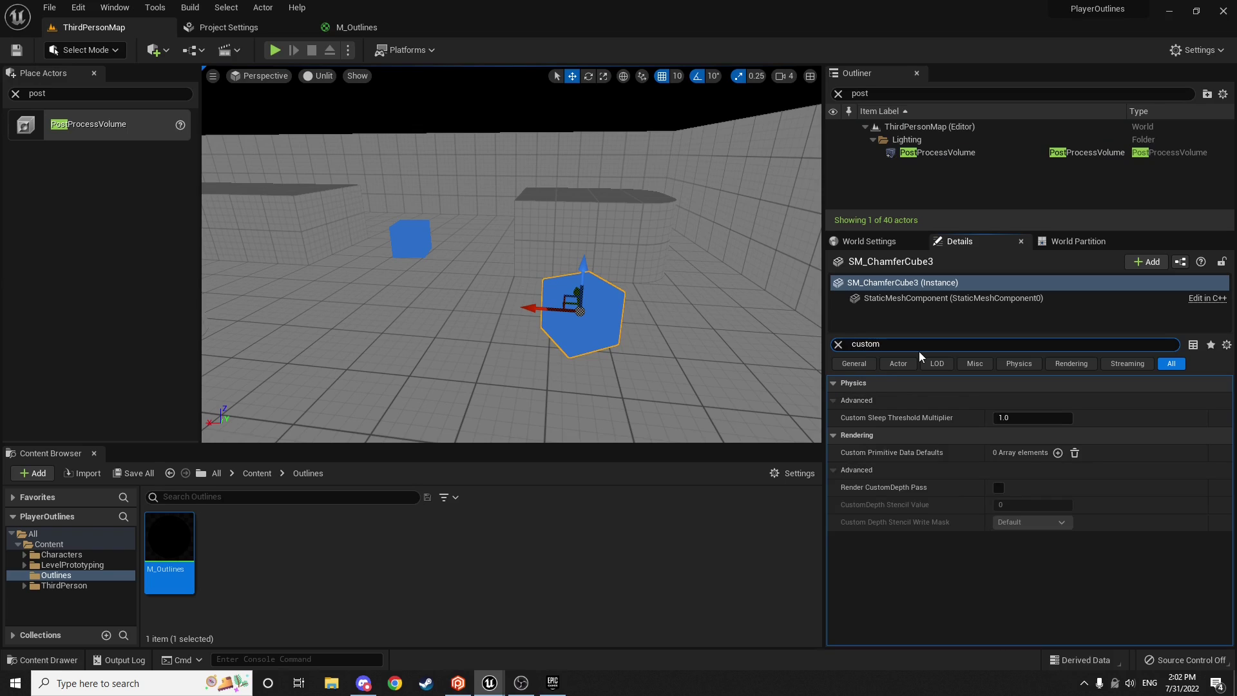
key("ctrl+a")
type("depth")
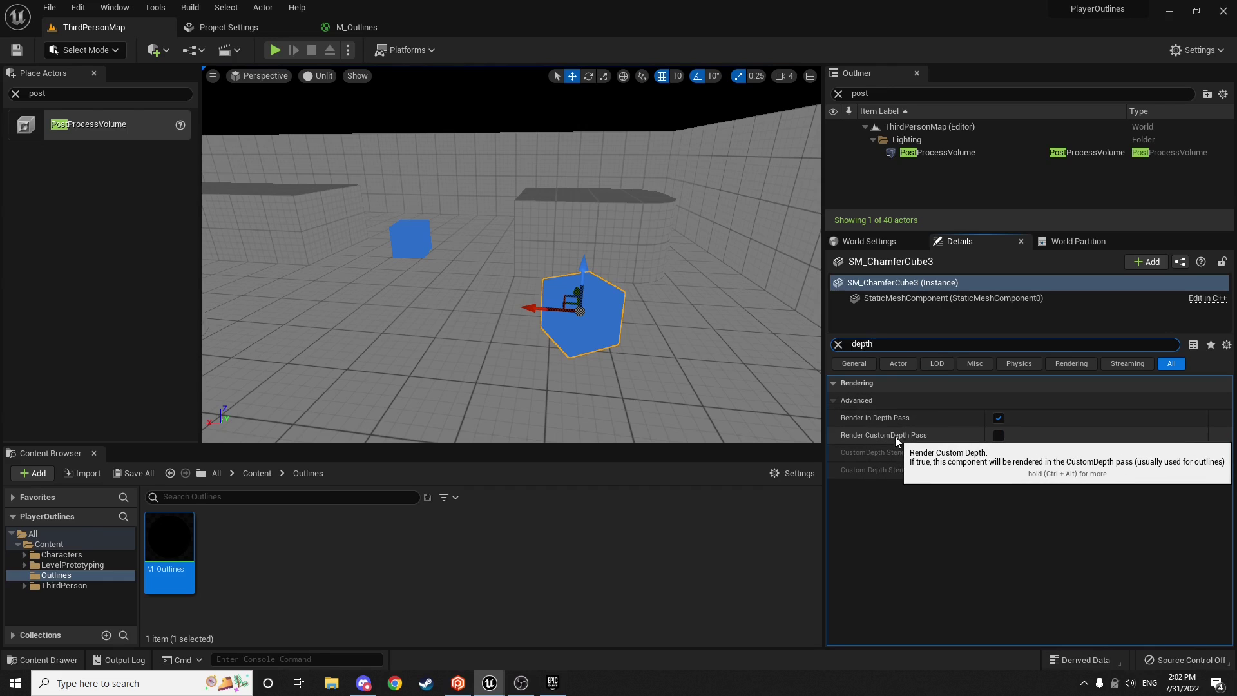
left_click(998, 436)
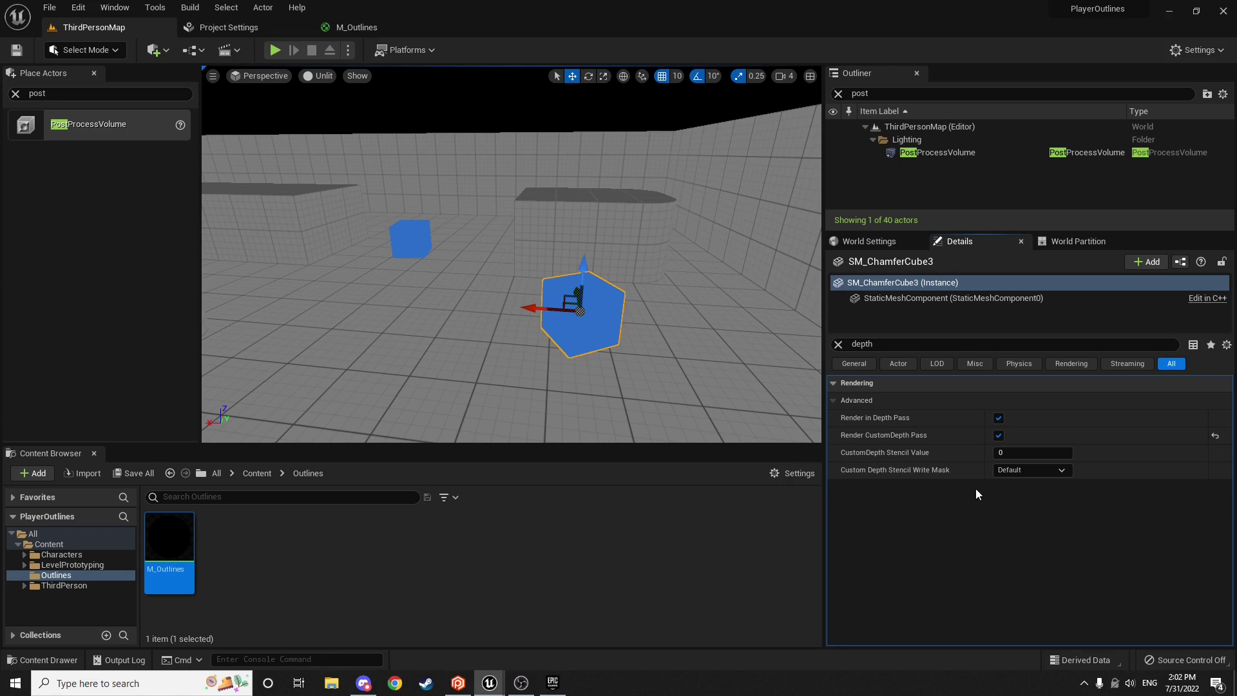
left_click(1023, 453)
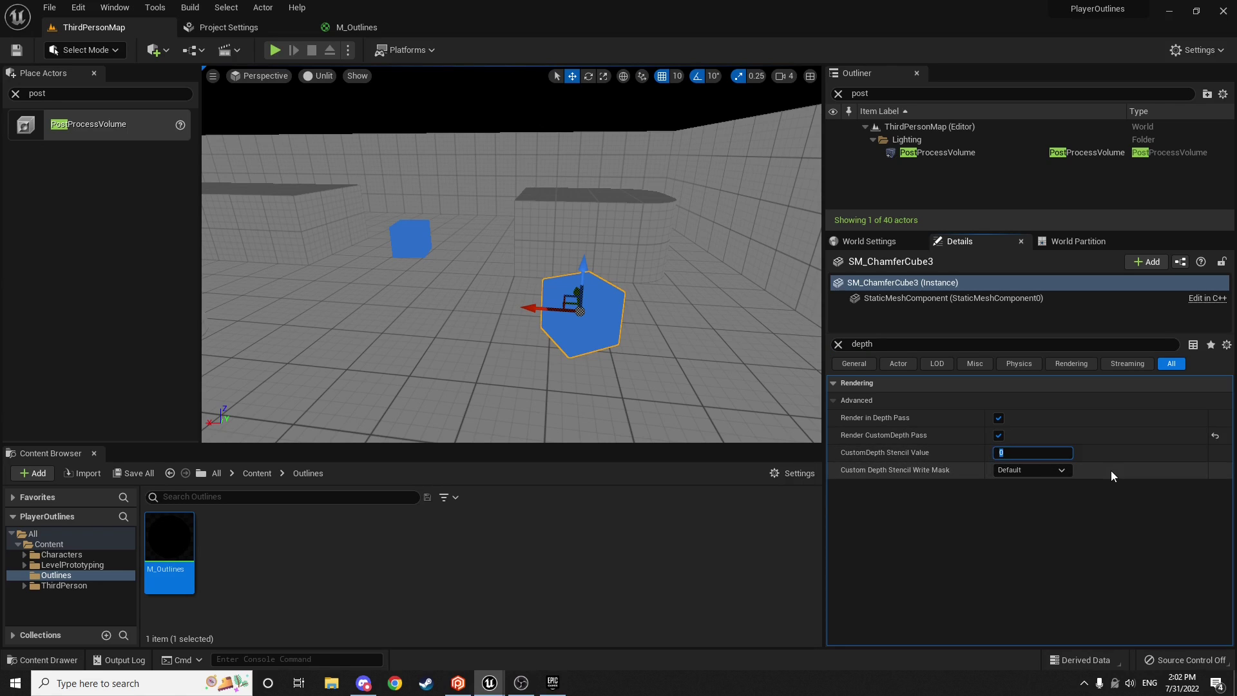
type("1")
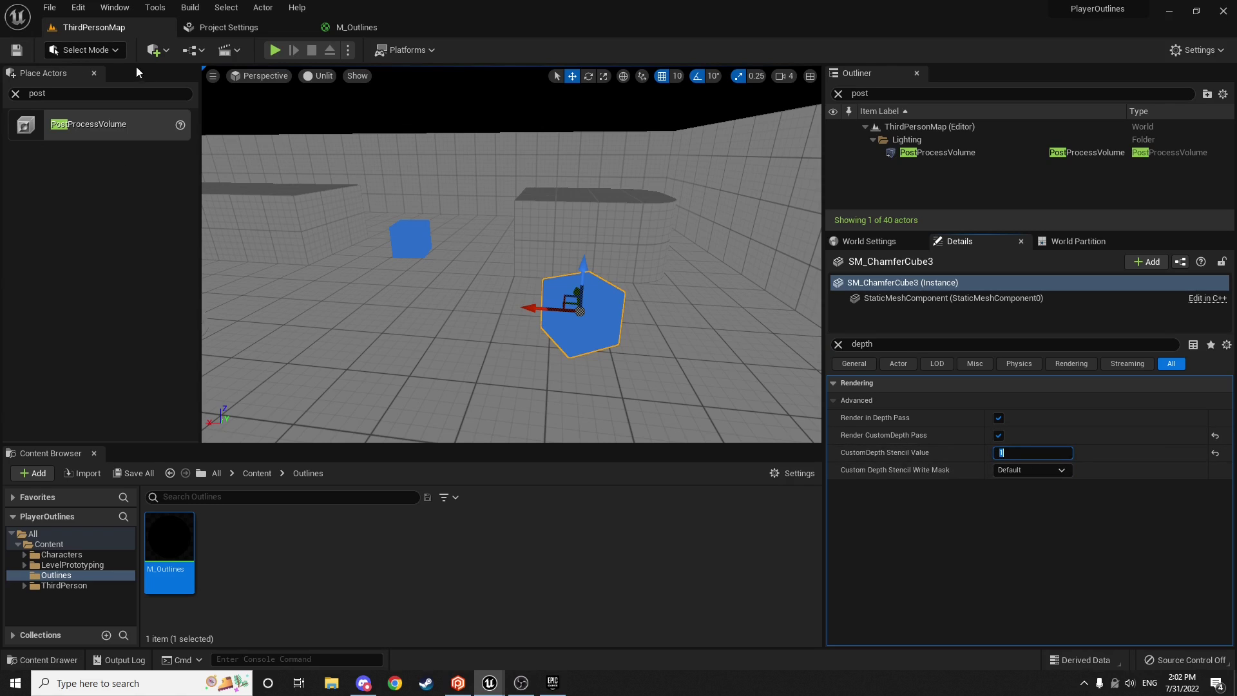
Step: Return the level viewport to Lit view mode and clear the actor selection
left_click(318, 75)
left_click(346, 110)
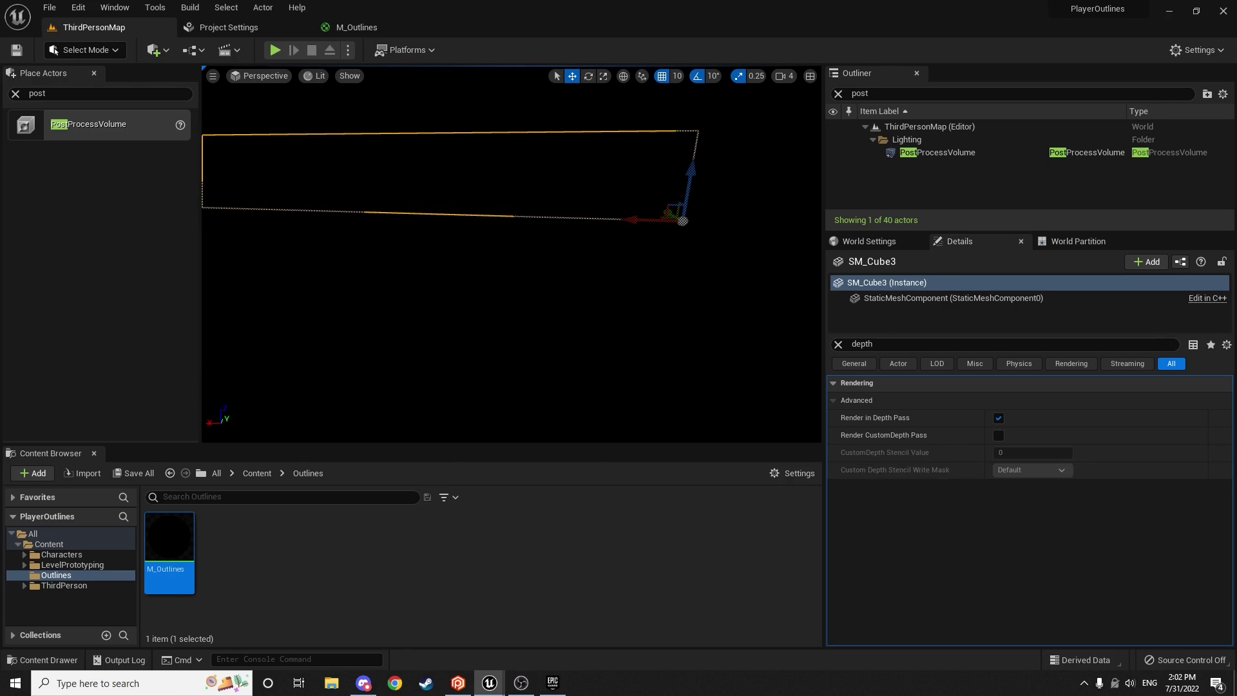
key("Escape")
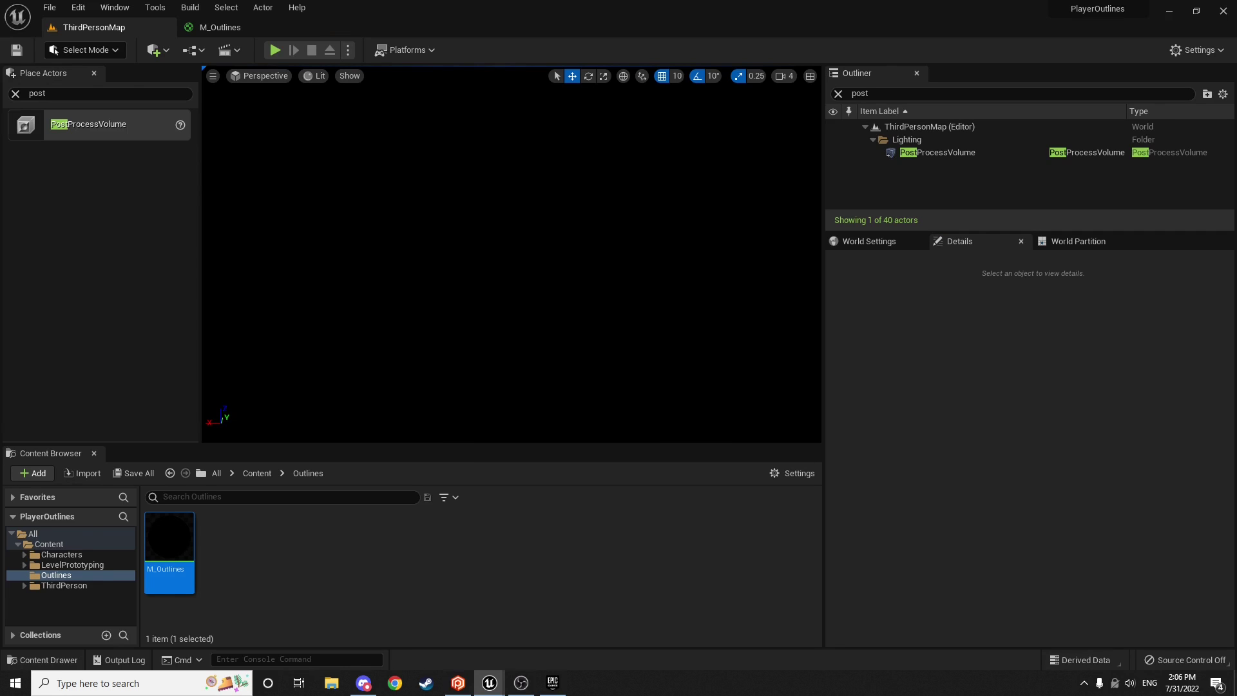
Step: In the project's rendering settings, set Custom Depth-Stencil Pass to Enabled with Stencil and disable Custom Depth with TemporalAA Jitter
left_click(73, 10)
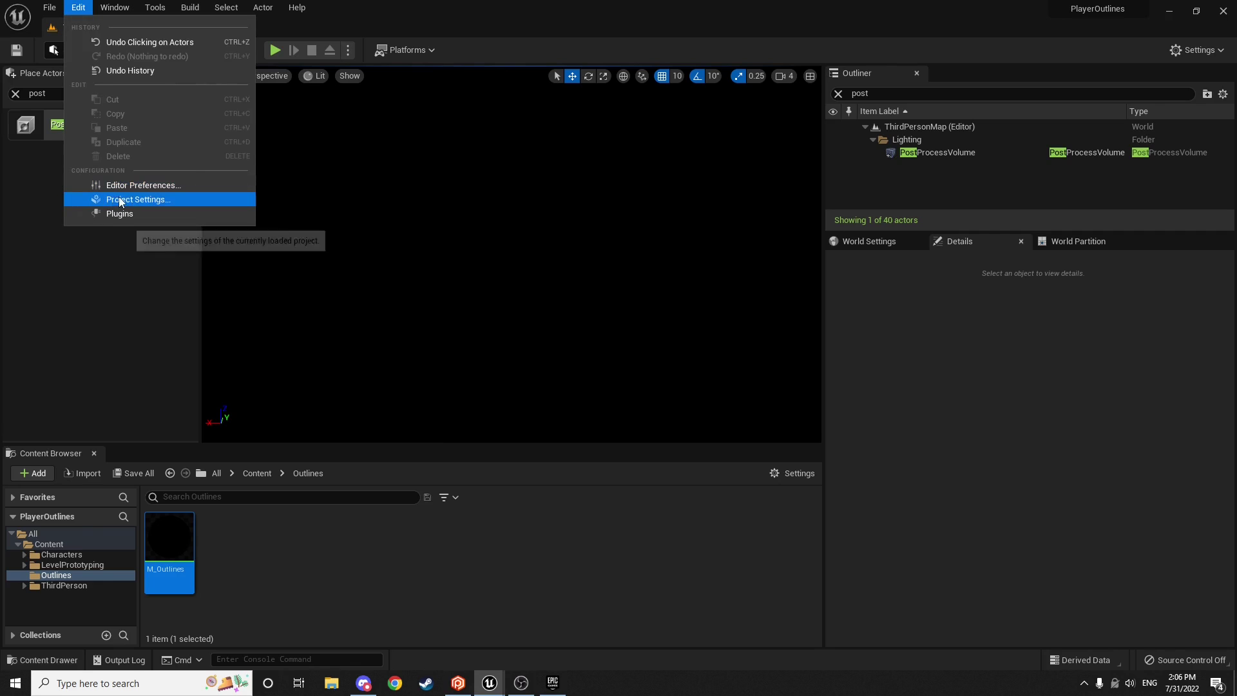
left_click(169, 200)
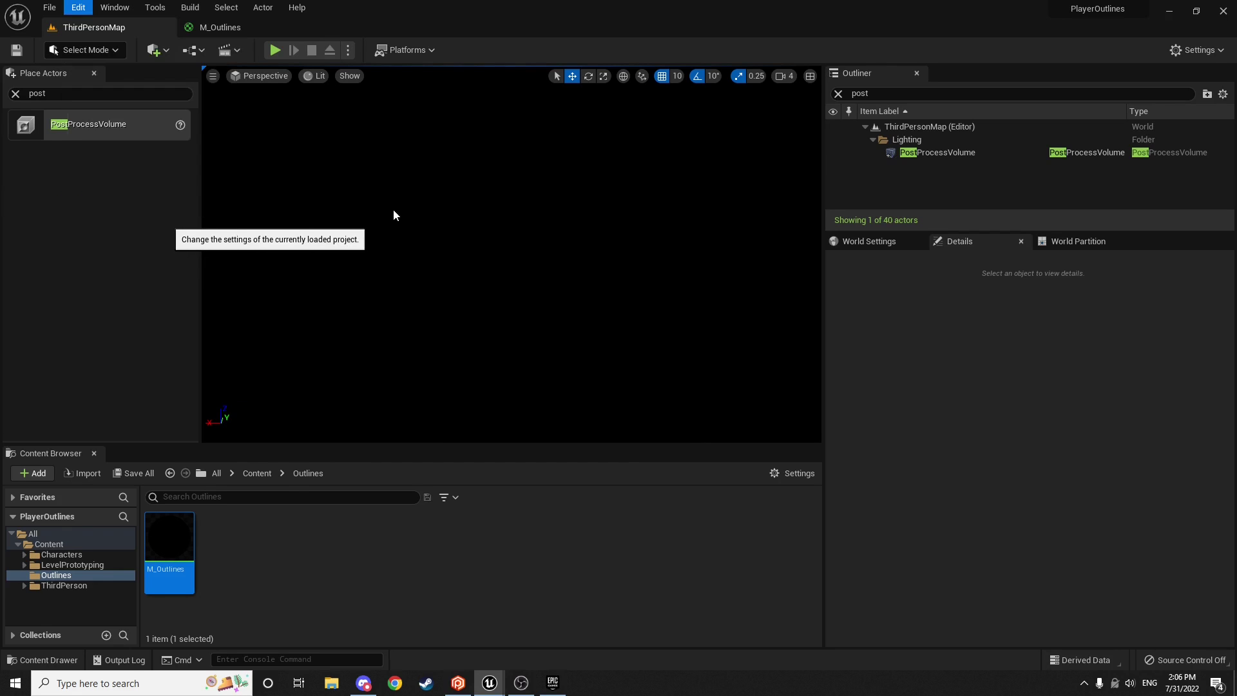
type("vu")
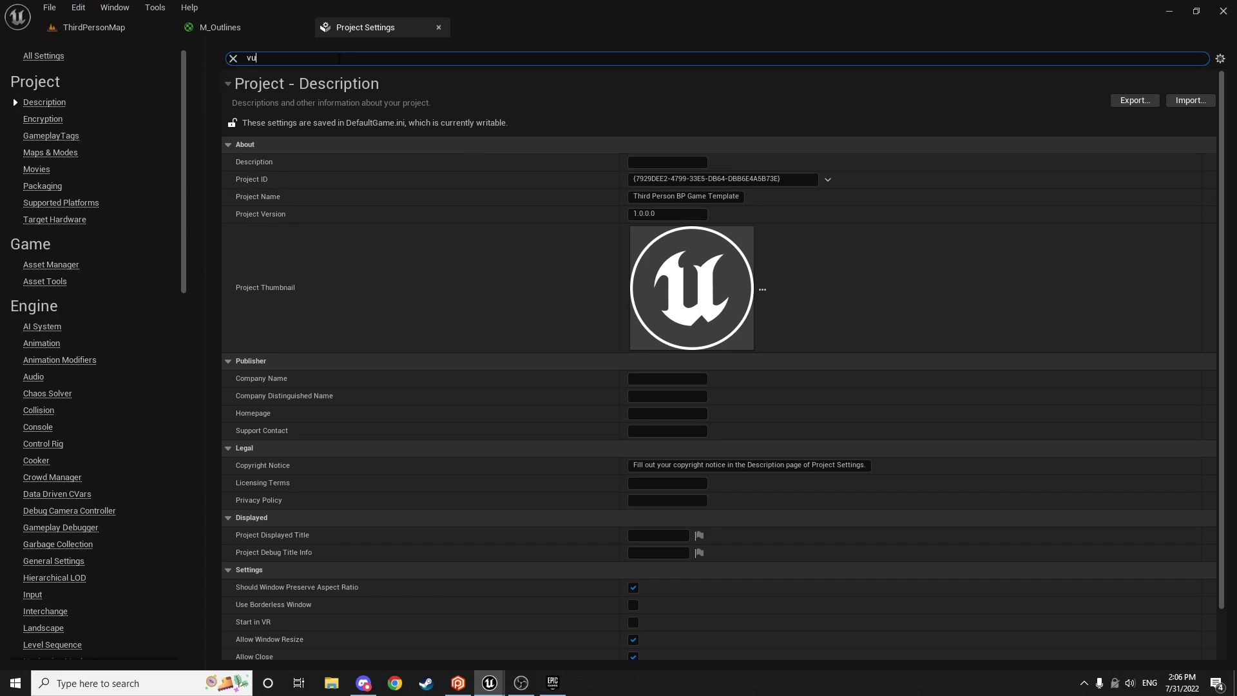
type("stom")
key("ctrl+a")
type("cu")
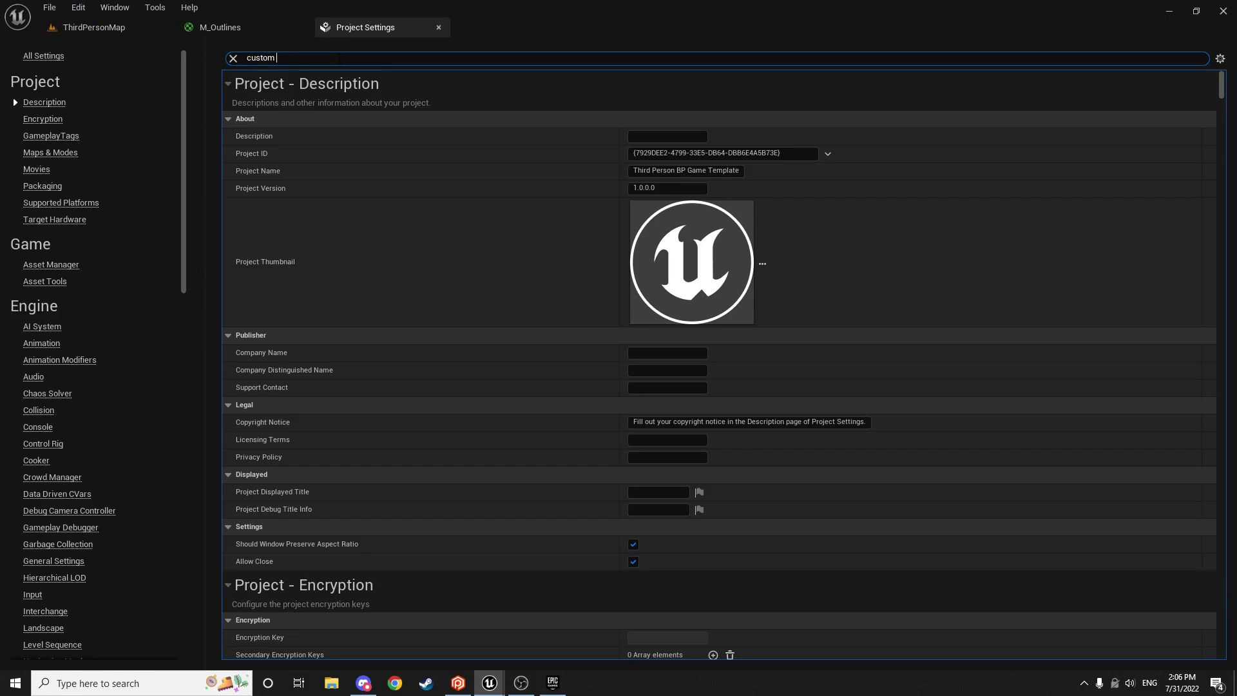
type("stom depth")
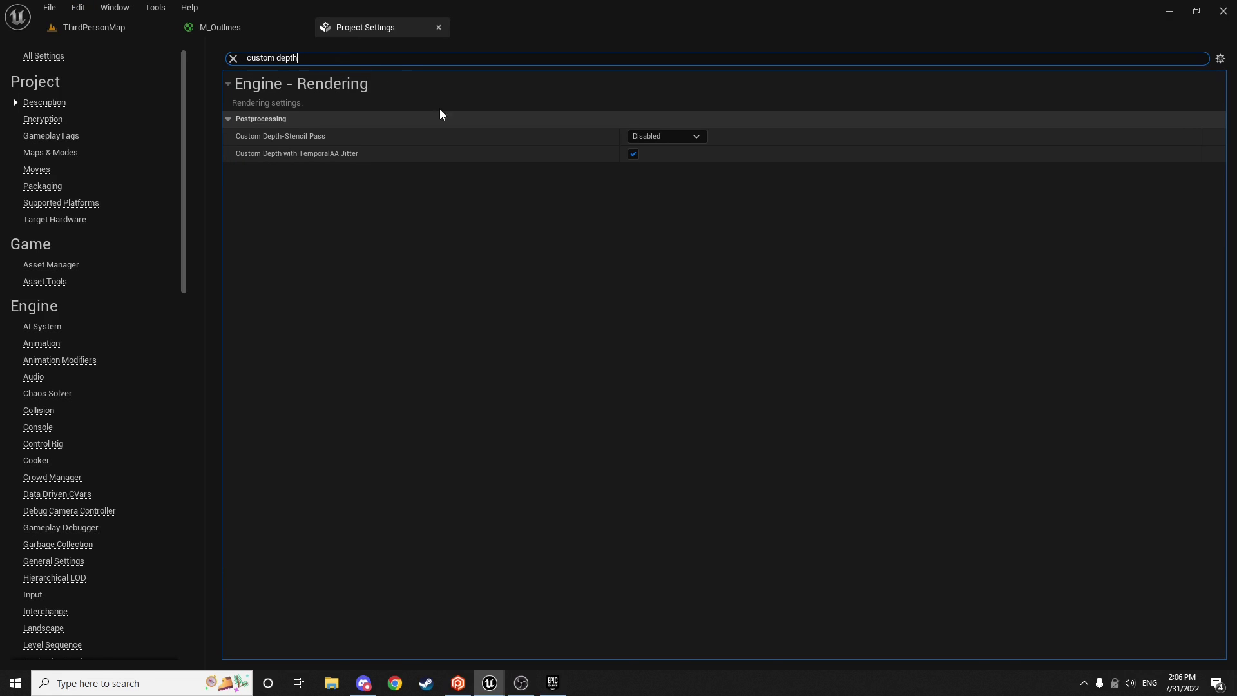
left_click(639, 139)
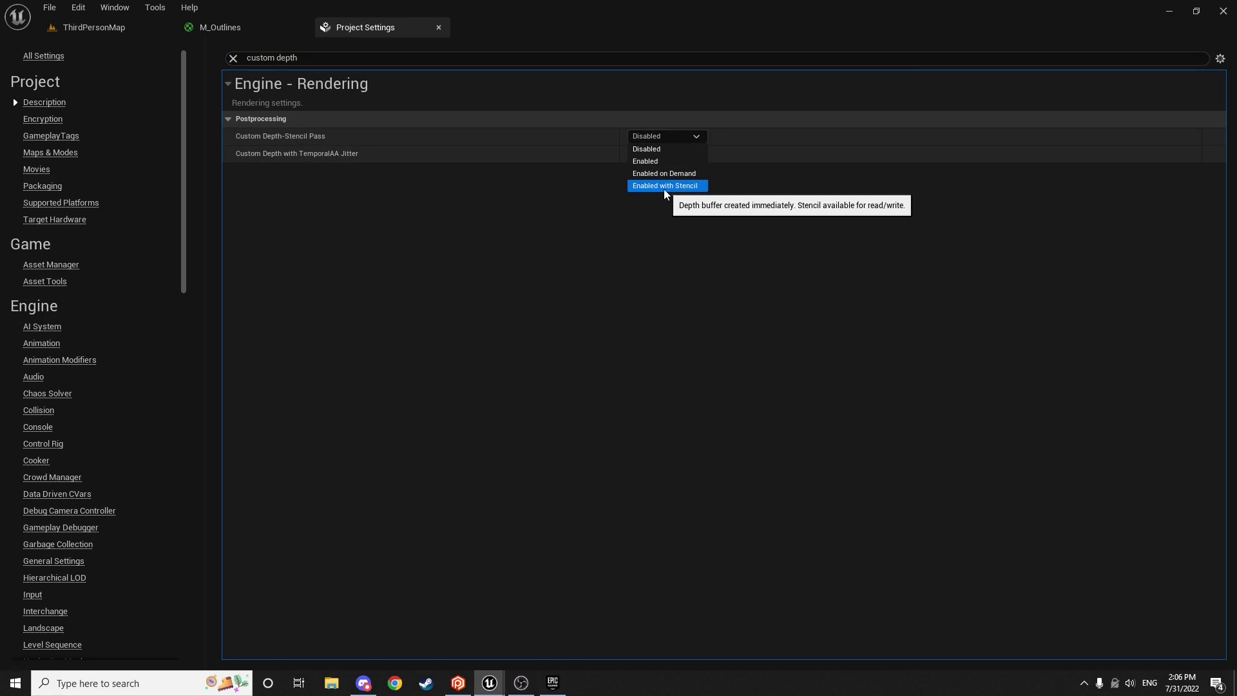
left_click(663, 188)
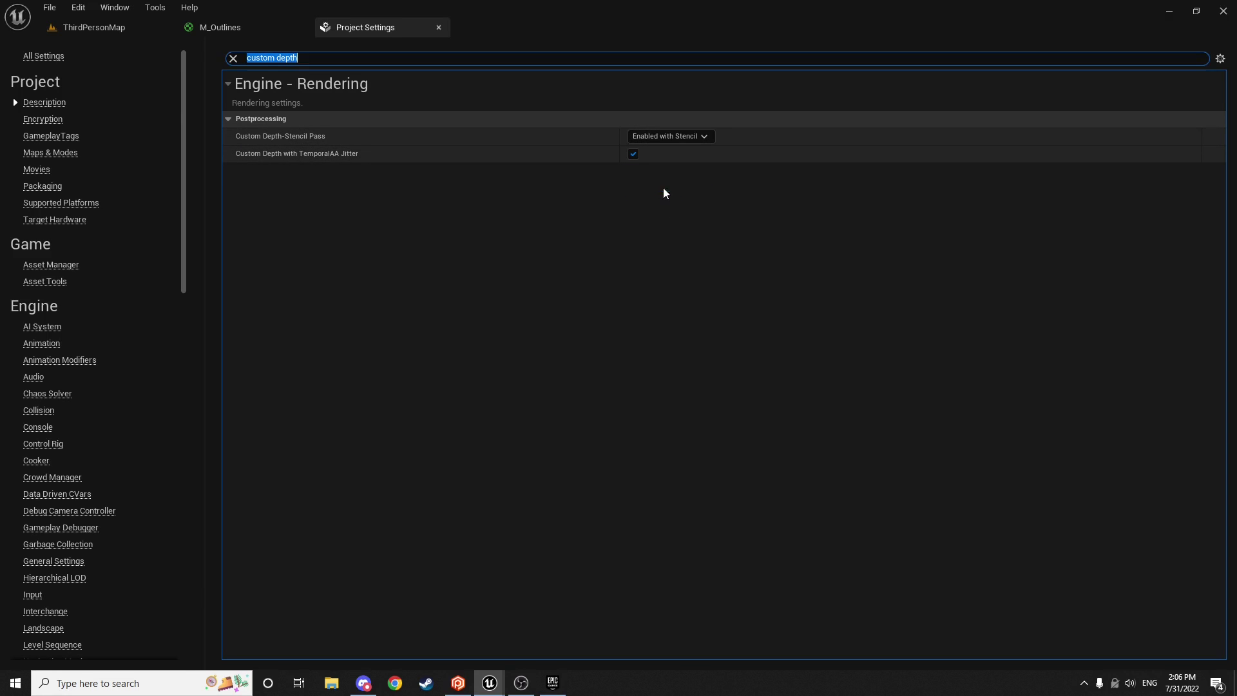
left_click(633, 158)
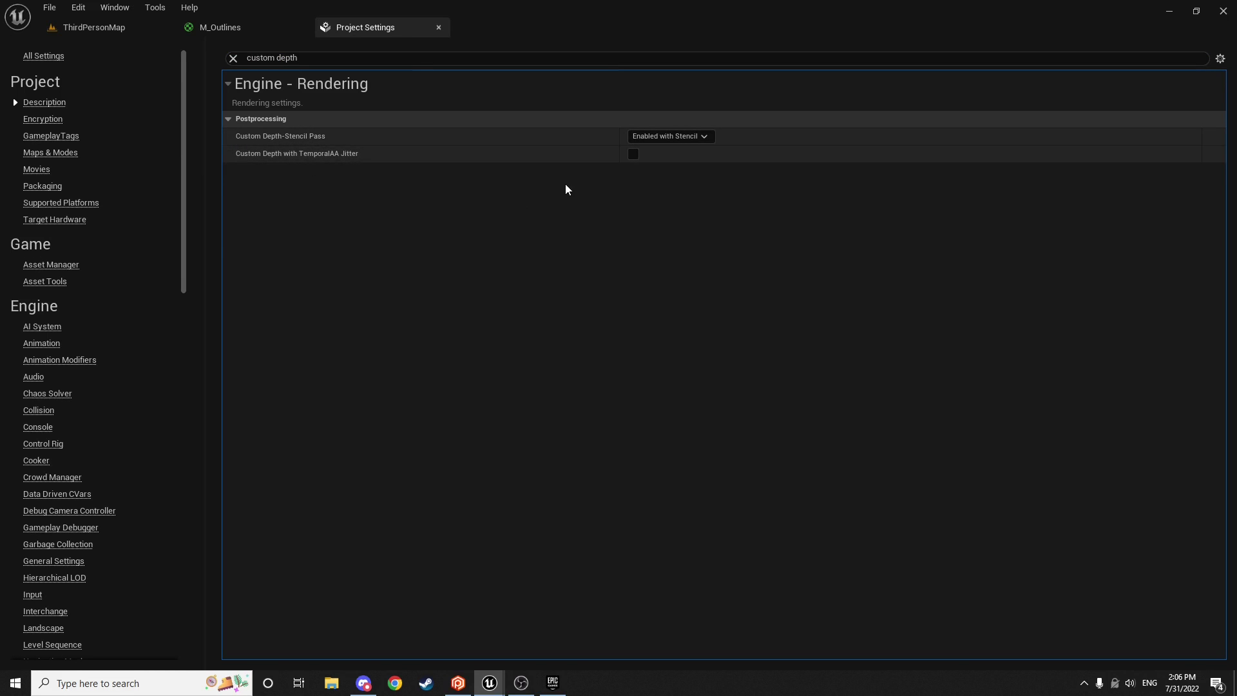
Step: Set the Thickness parameter of M_Outlines to 1, save the material and go back to ThirdPersonMap
left_click(250, 26)
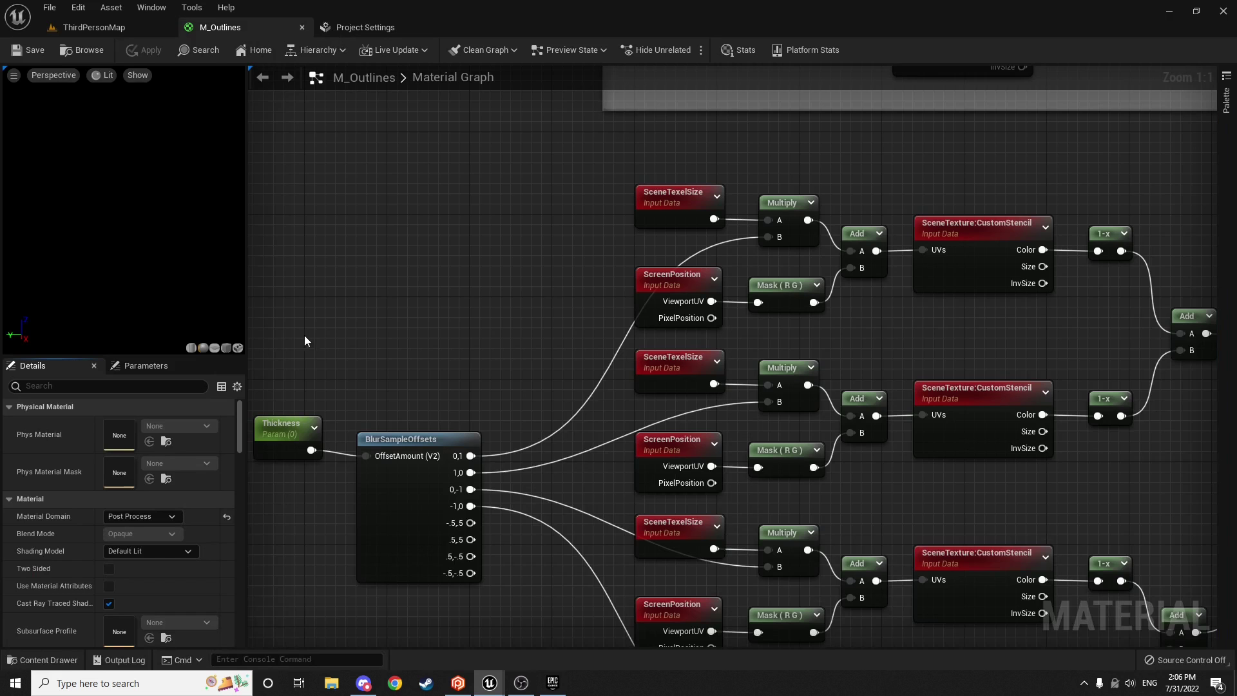
scroll(304, 335, "up", 2)
left_click(322, 364)
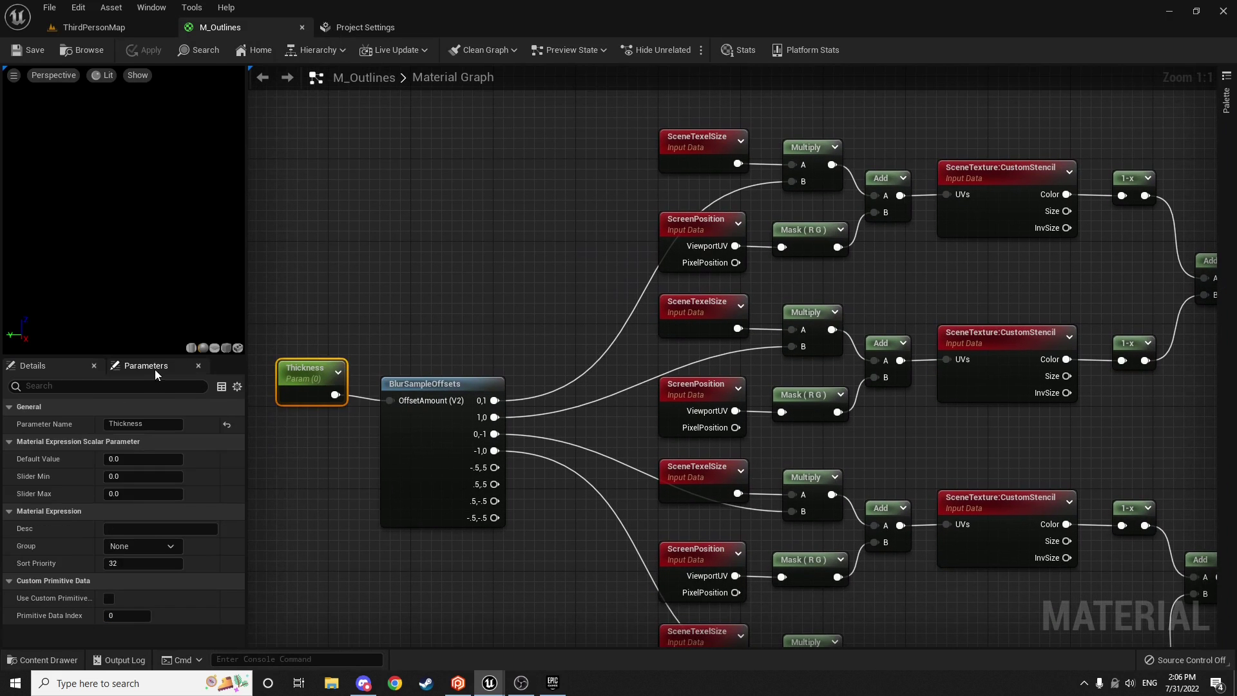
left_click(155, 368)
left_click(110, 419)
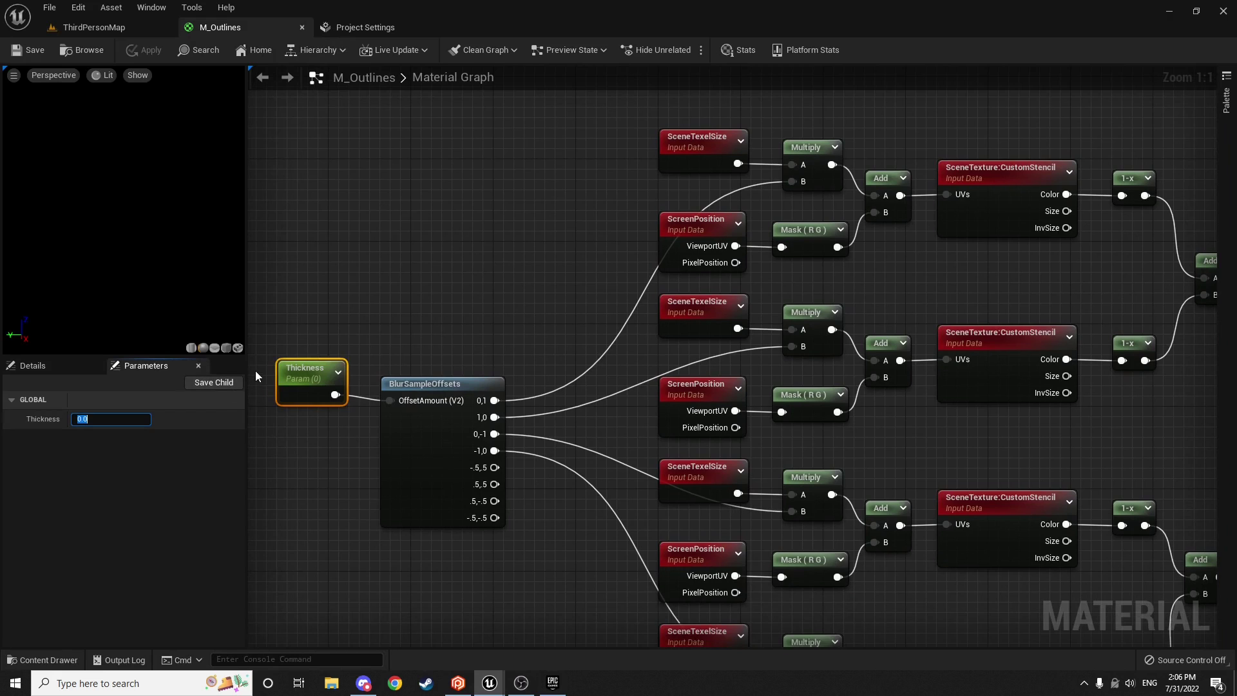
type("1")
key("Return")
key("ctrl+s")
left_click(94, 27)
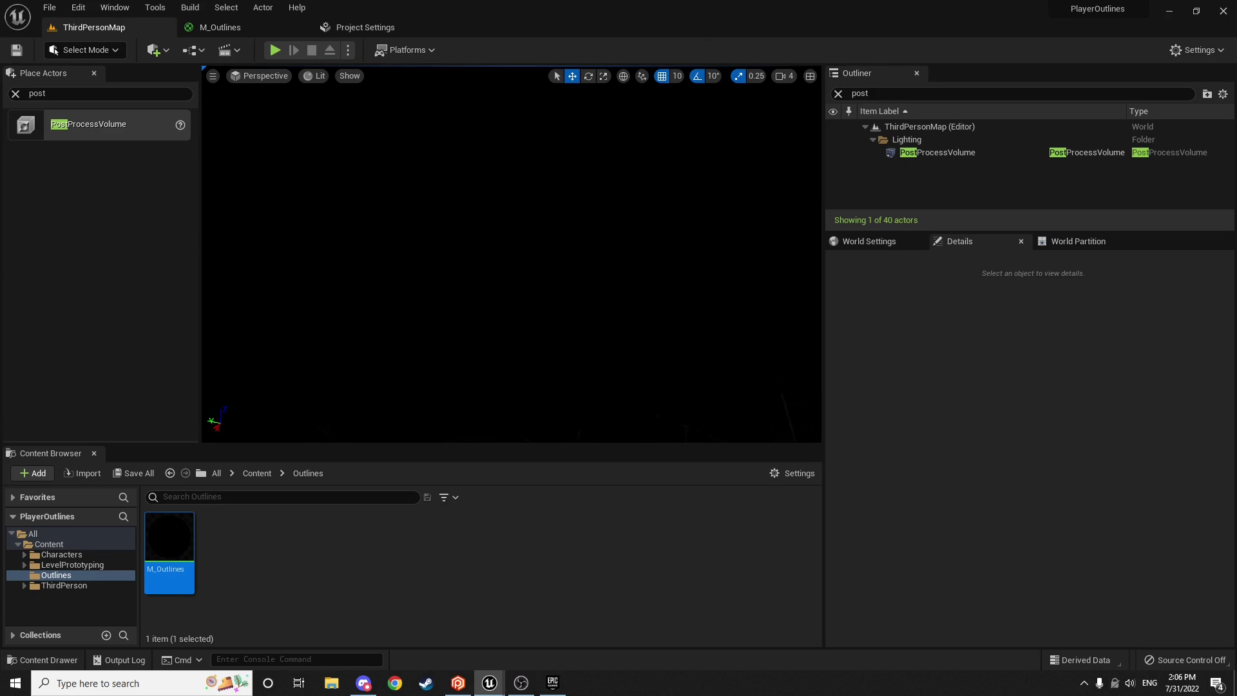
Step: Switch the level viewport to Unlit view mode and set the CustomDepth Stencil Value of the nearer chamfer cube to 1
left_click(318, 77)
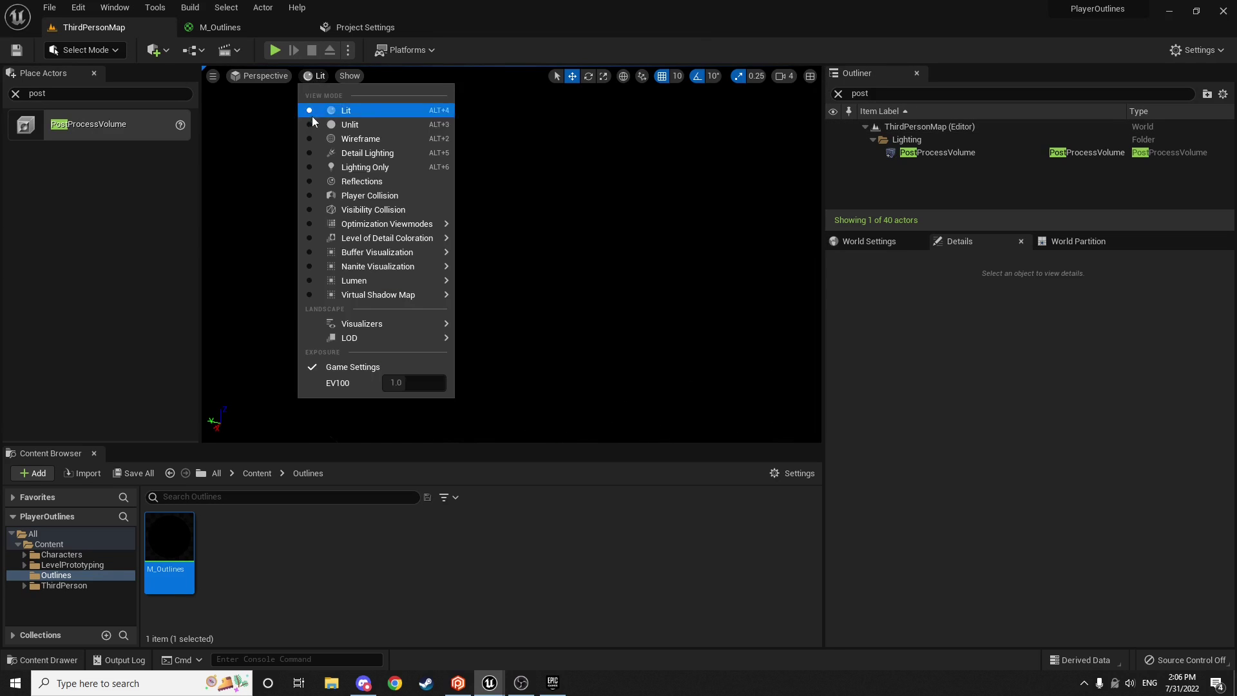
left_click(313, 125)
right_click_drag(583, 213, 503, 268)
left_click(503, 268)
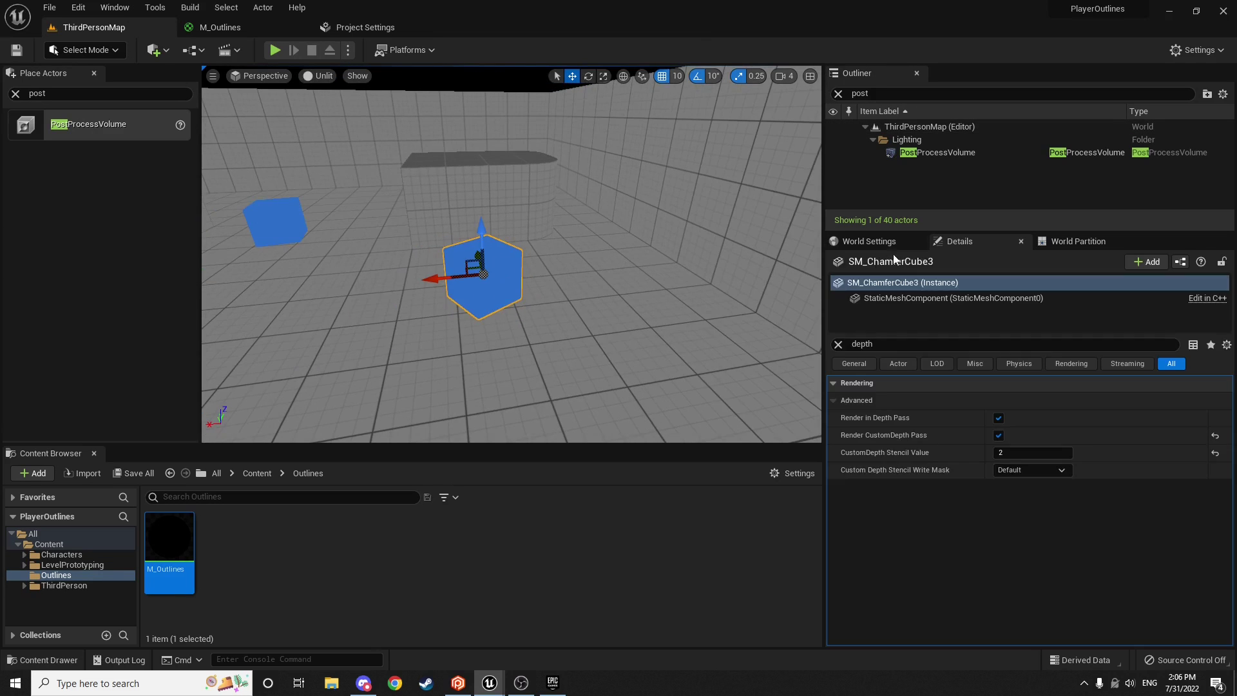
left_click_drag(1032, 456, 1027, 455)
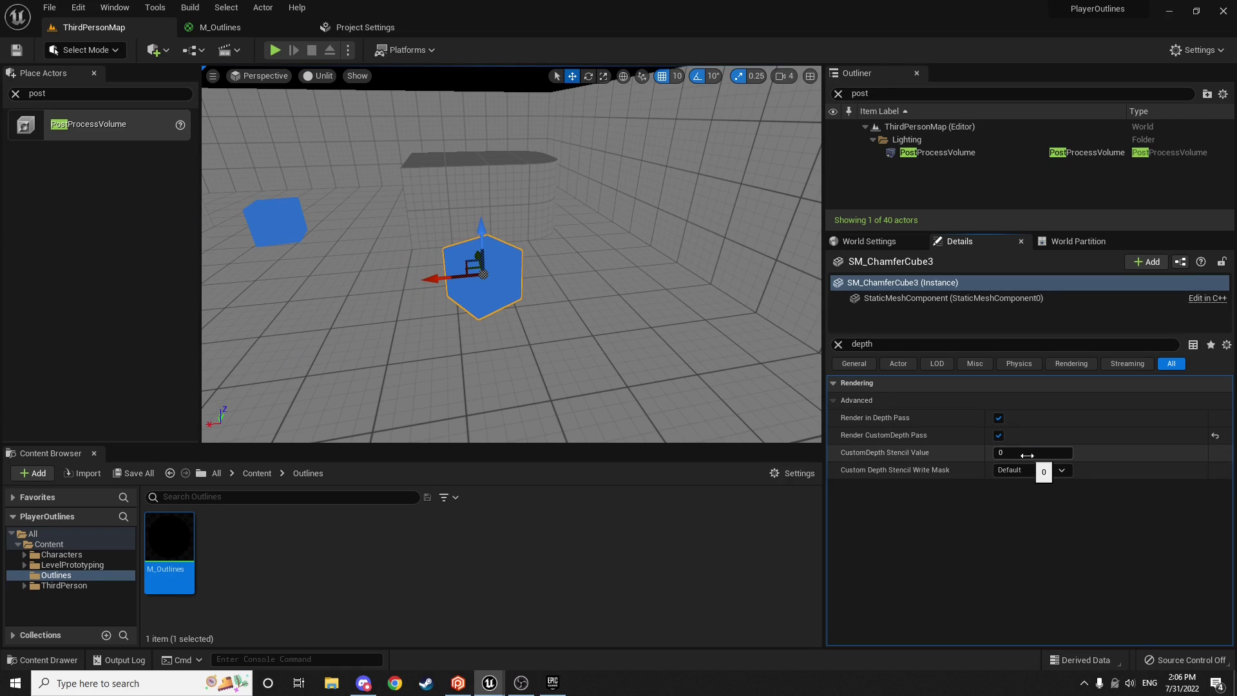
left_click(1027, 456)
type("1")
key("Return")
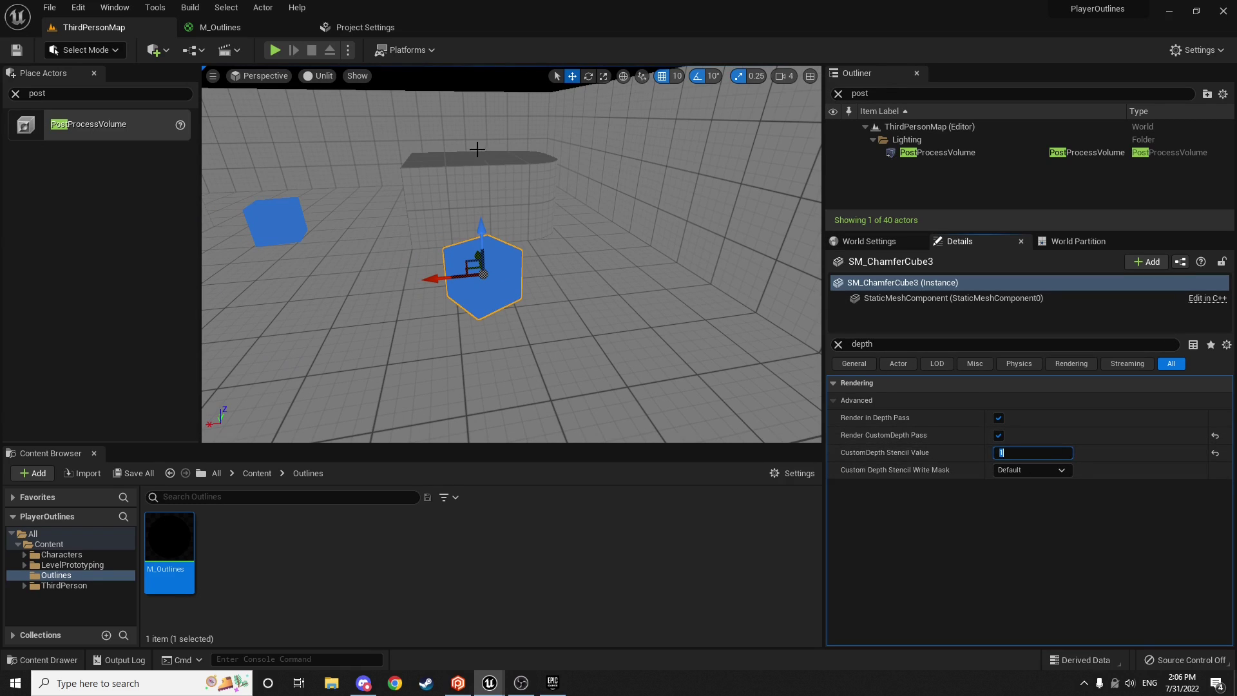
Step: Return the level viewport to Lit view mode and move the selection from the chamfer cube to the floor
right_click_drag(476, 149, 444, 153)
left_click(324, 75)
left_click(314, 110)
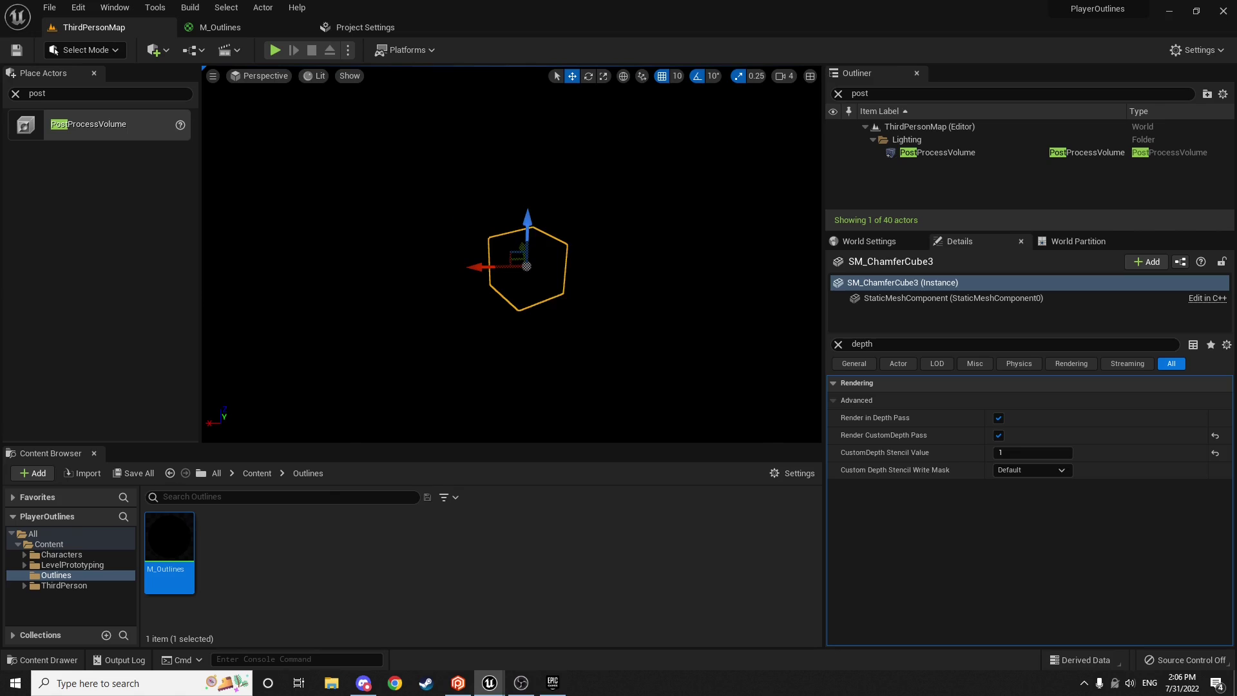
left_click(515, 192)
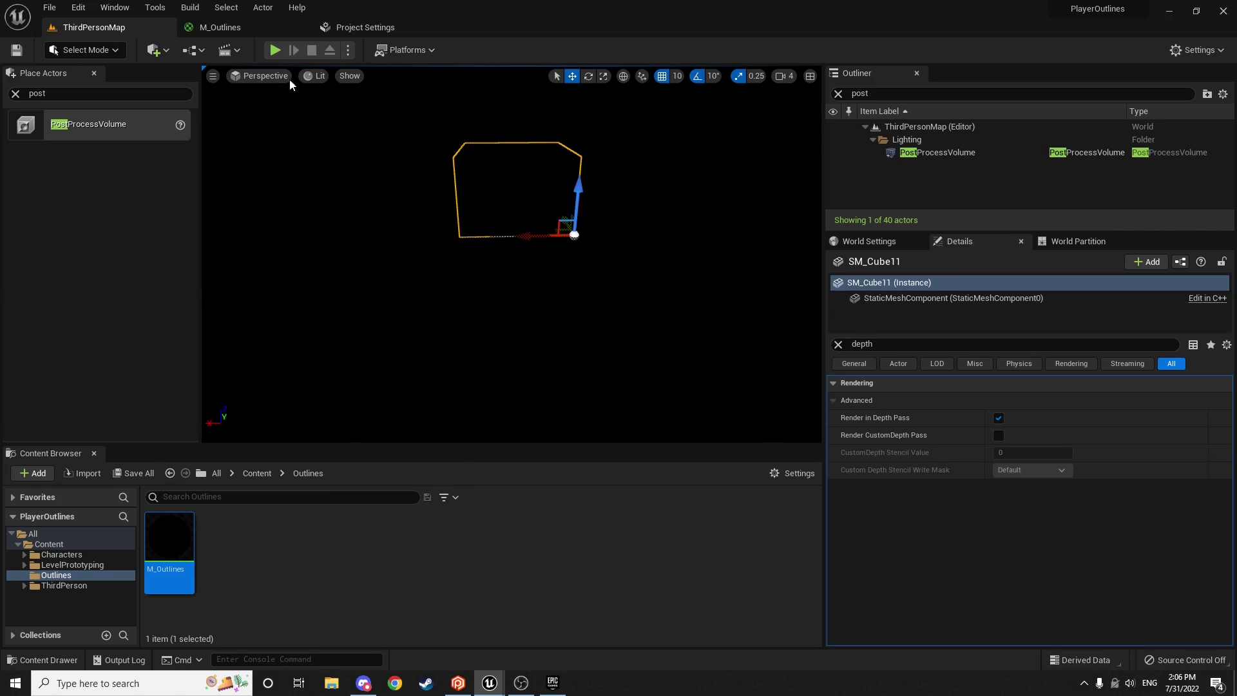
left_click(247, 28)
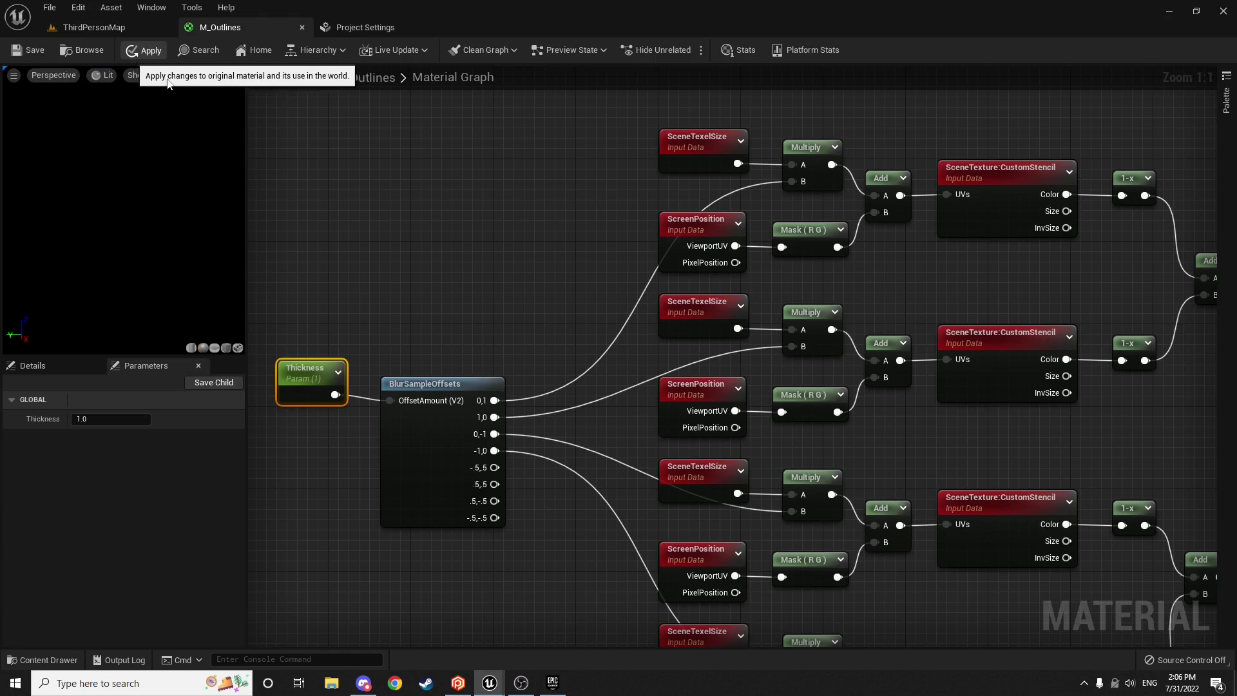
left_click(122, 28)
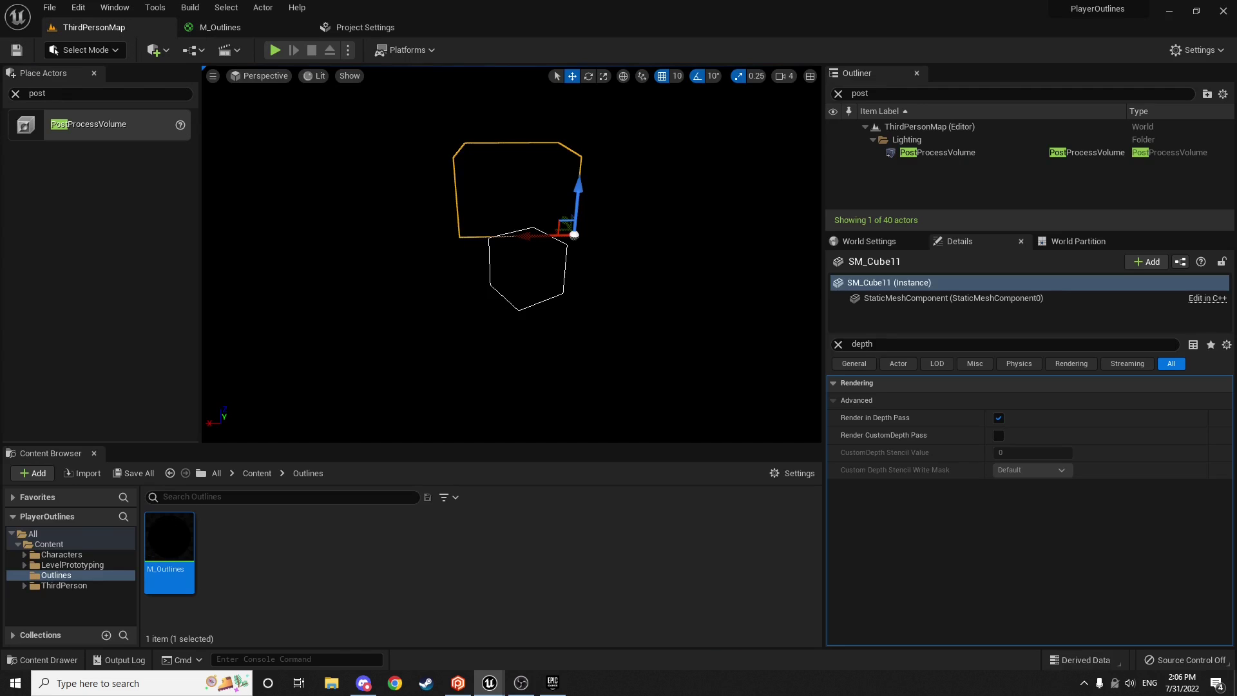
left_click(445, 322)
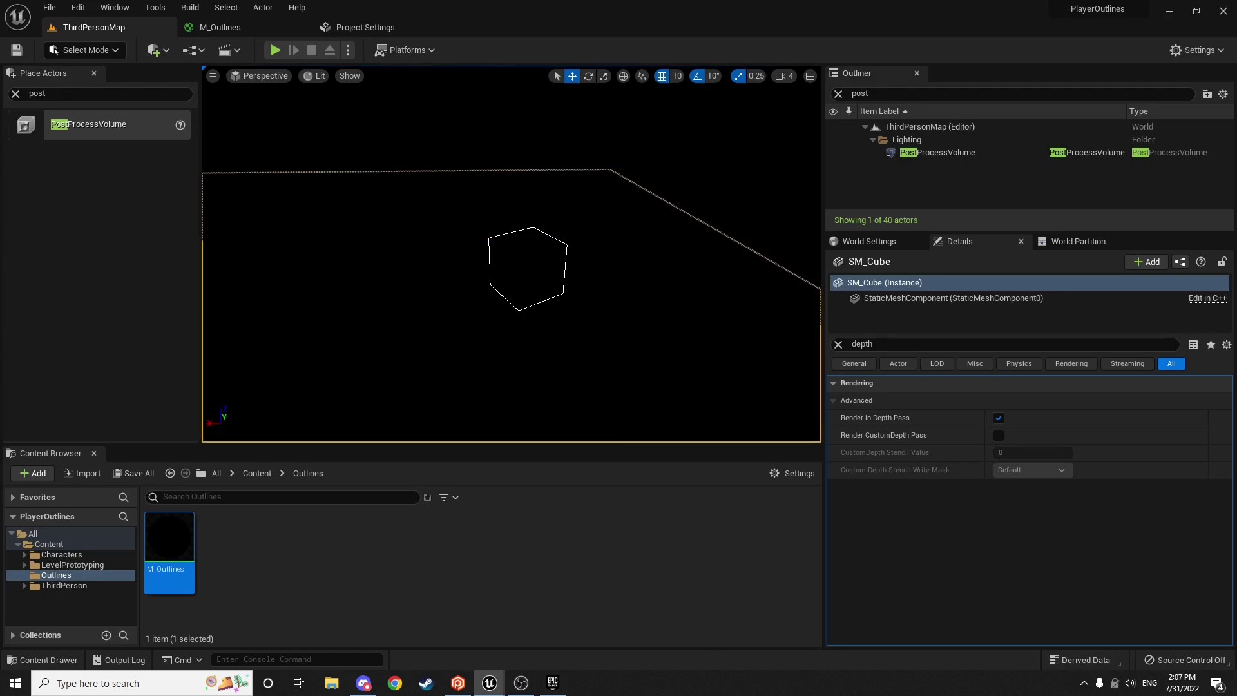
Step: Examine the chamfer cube's outline in the level from several angles and distances
key("s")
right_click_drag(444, 322, 489, 308)
key("s")
key("a")
key("a")
key("w")
key("w")
key("d")
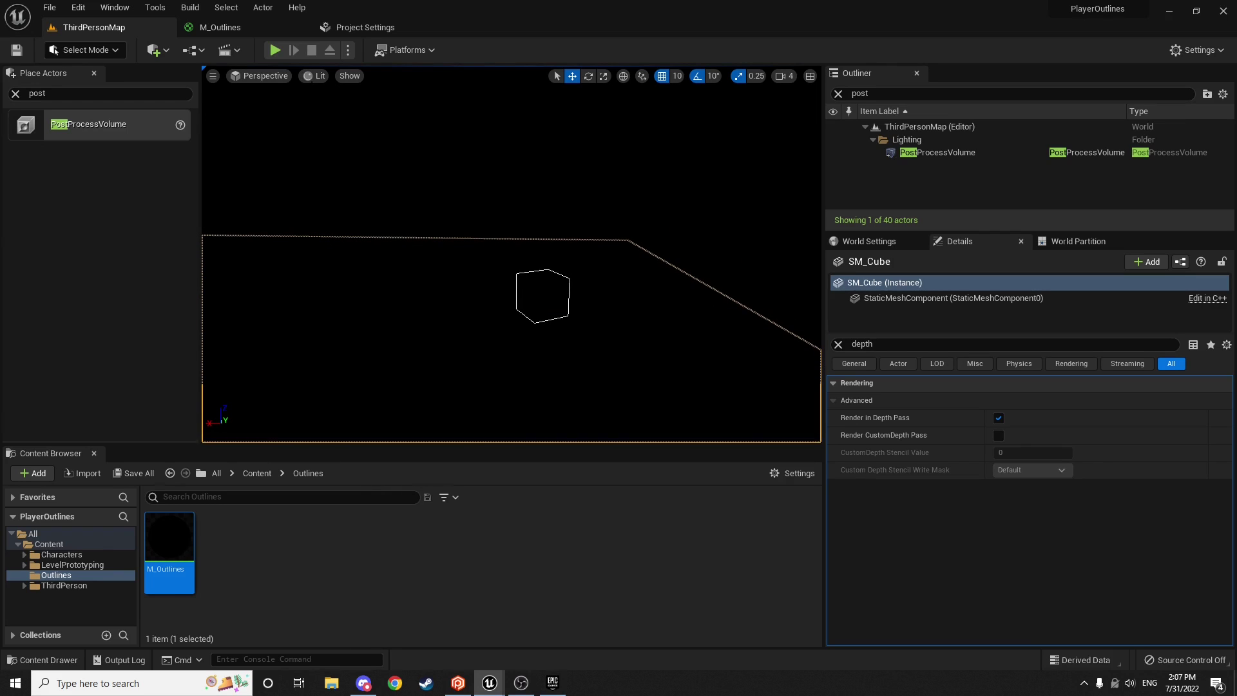
left_click(315, 76)
right_click_drag(509, 219, 432, 213)
key("a")
key("s")
key("s")
key("q")
key("e")
key("w")
key("w")
key("d")
key("e")
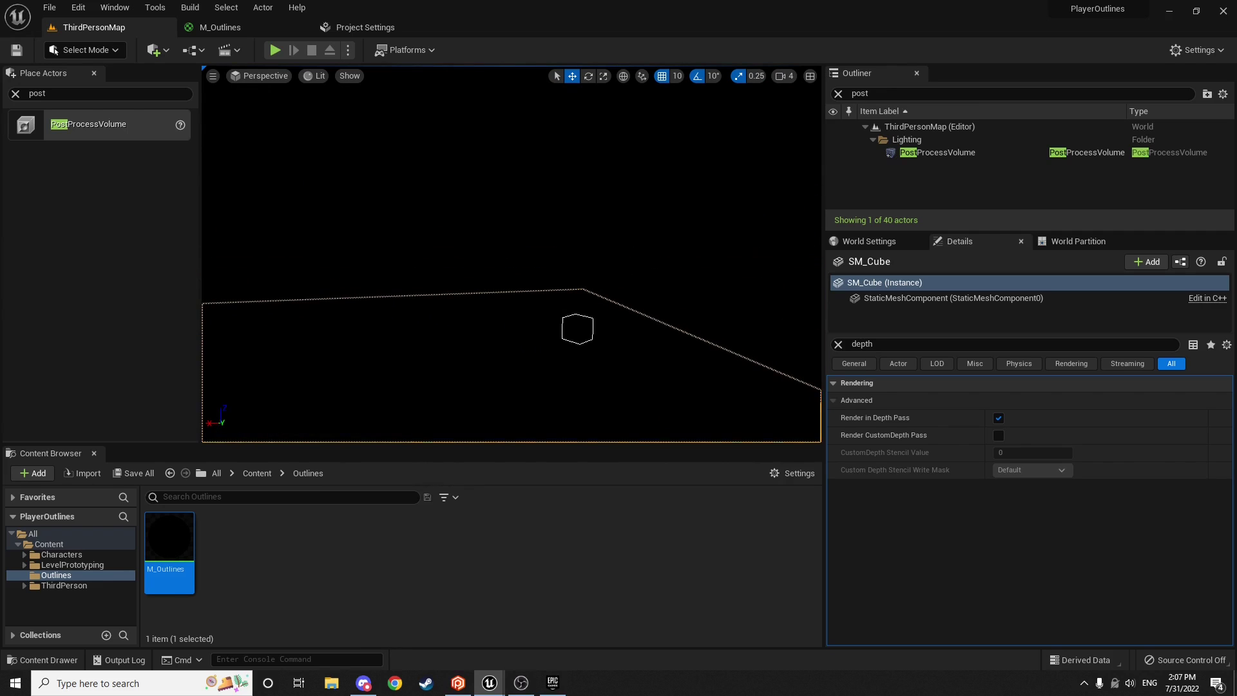
left_click(317, 77)
left_click(261, 76)
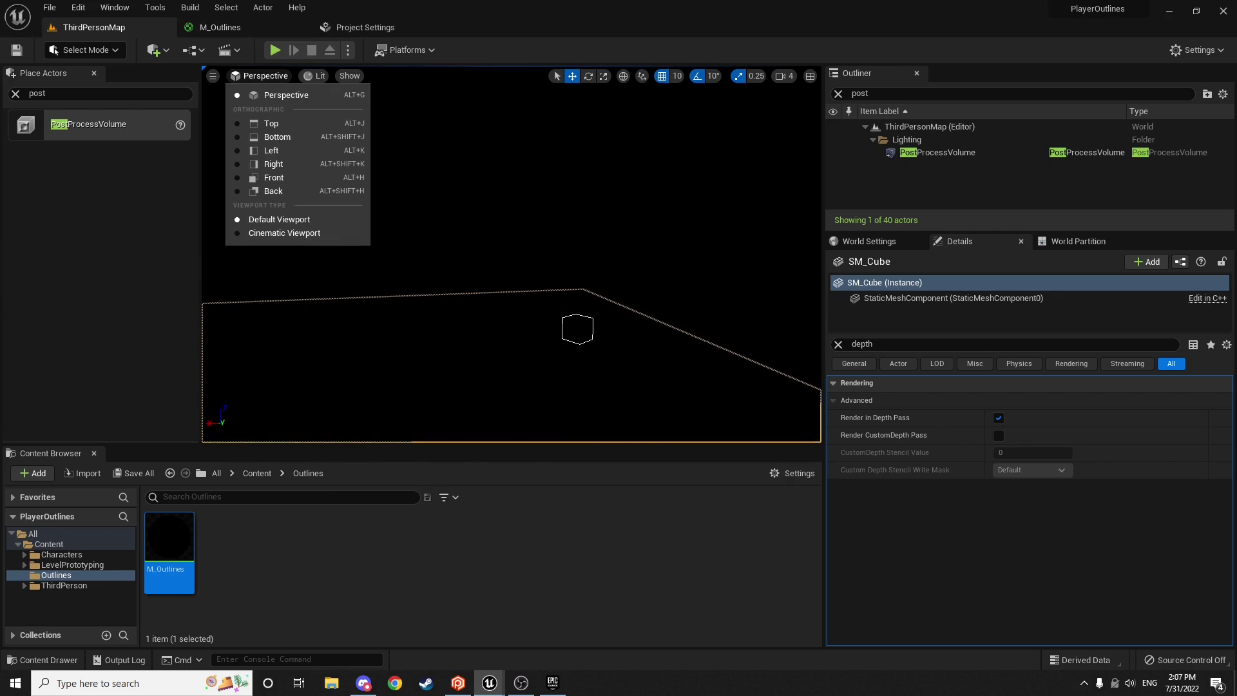
Step: Go back to the M_Outlines material and review its graph from the Thickness parameter through to the material output
left_click(227, 33)
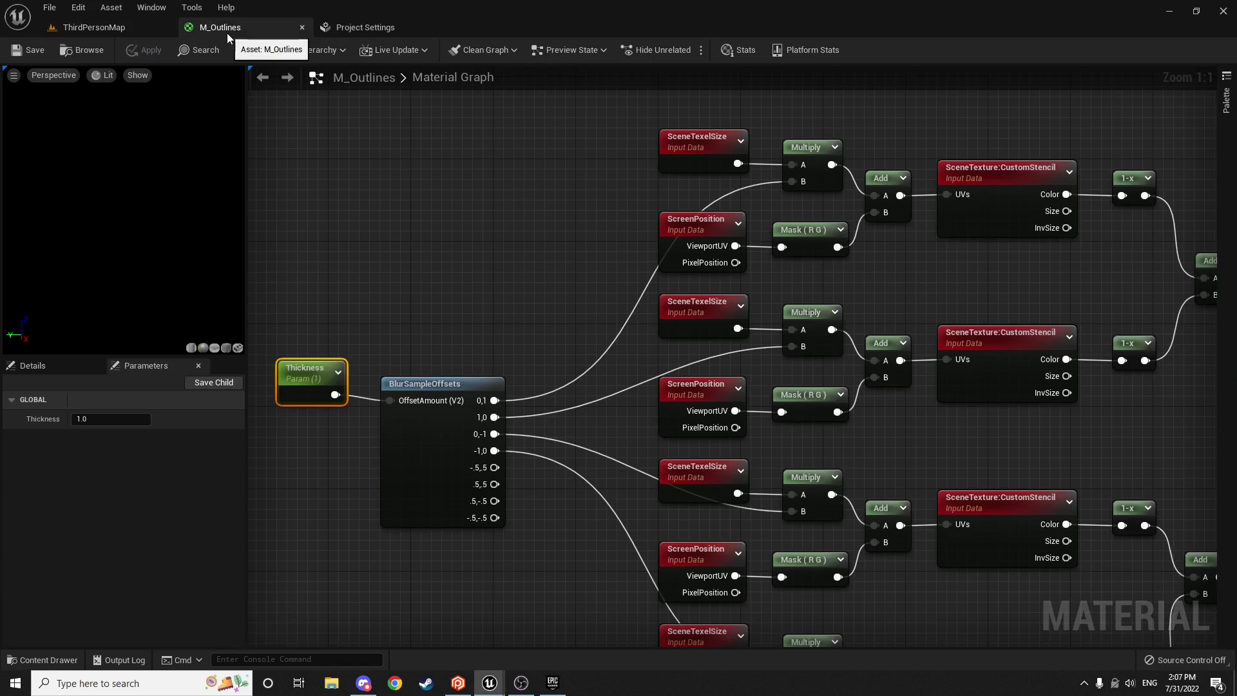
right_click_drag(577, 215, 557, 207)
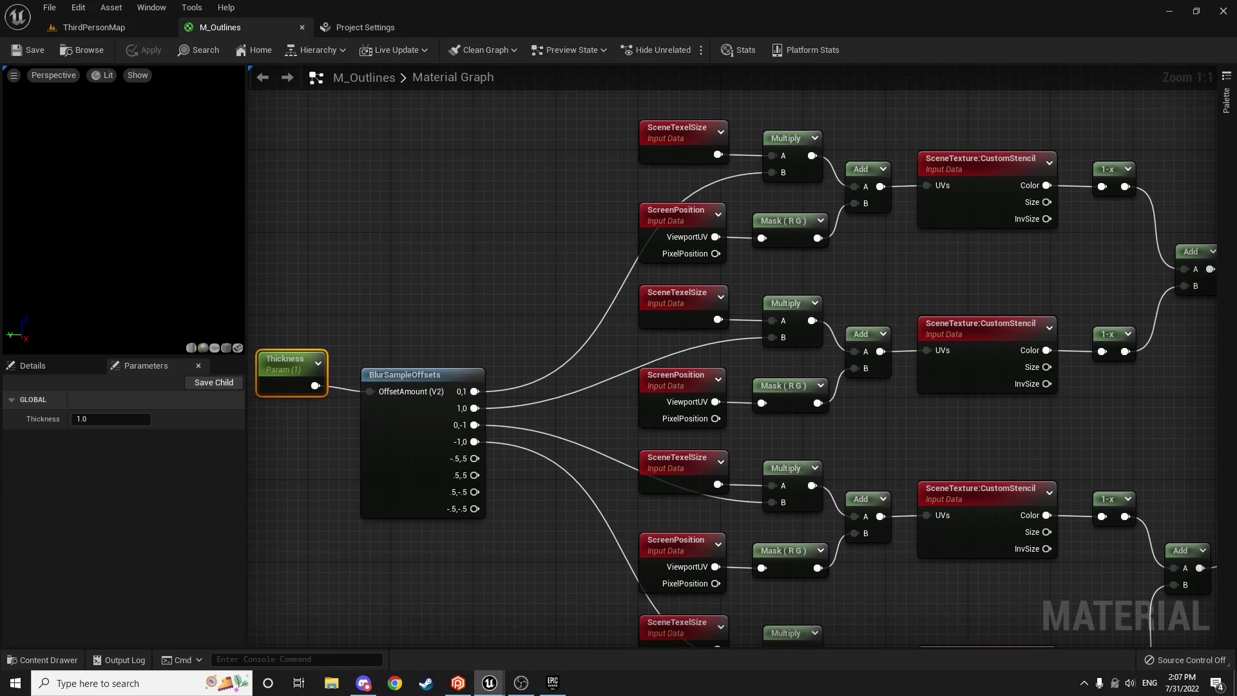
right_click_drag(1023, 281, 773, 278)
scroll(805, 282, "down", 4)
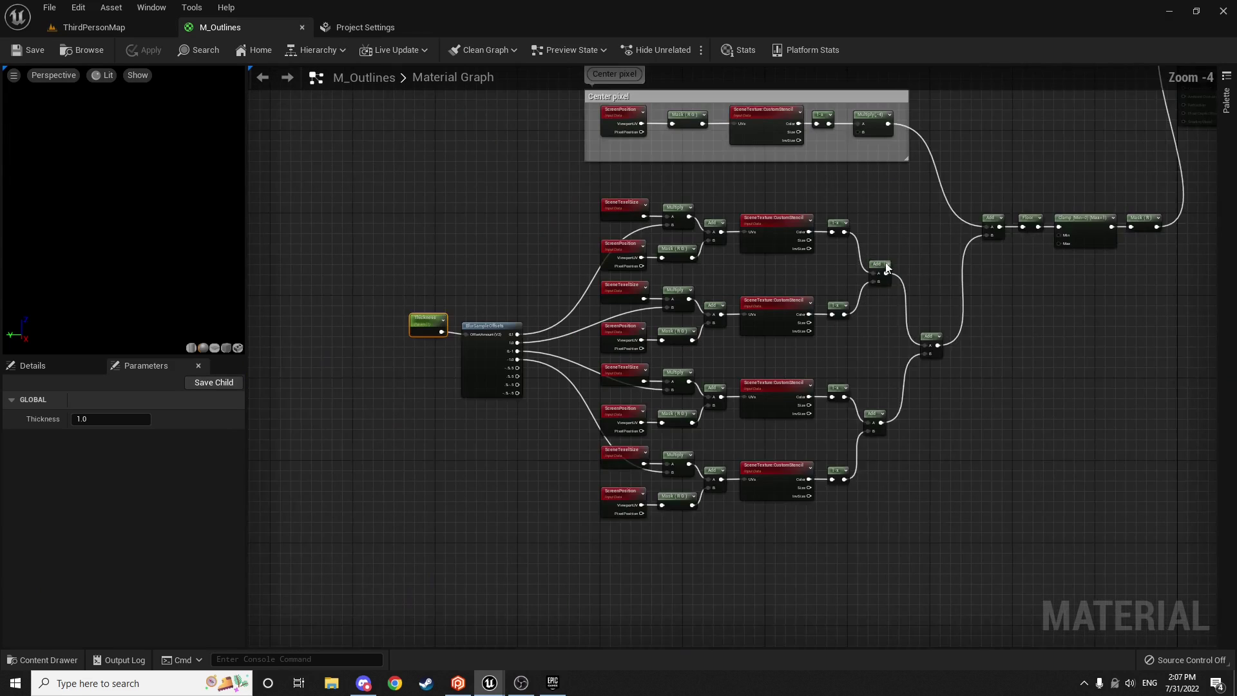
right_click_drag(889, 268, 701, 374)
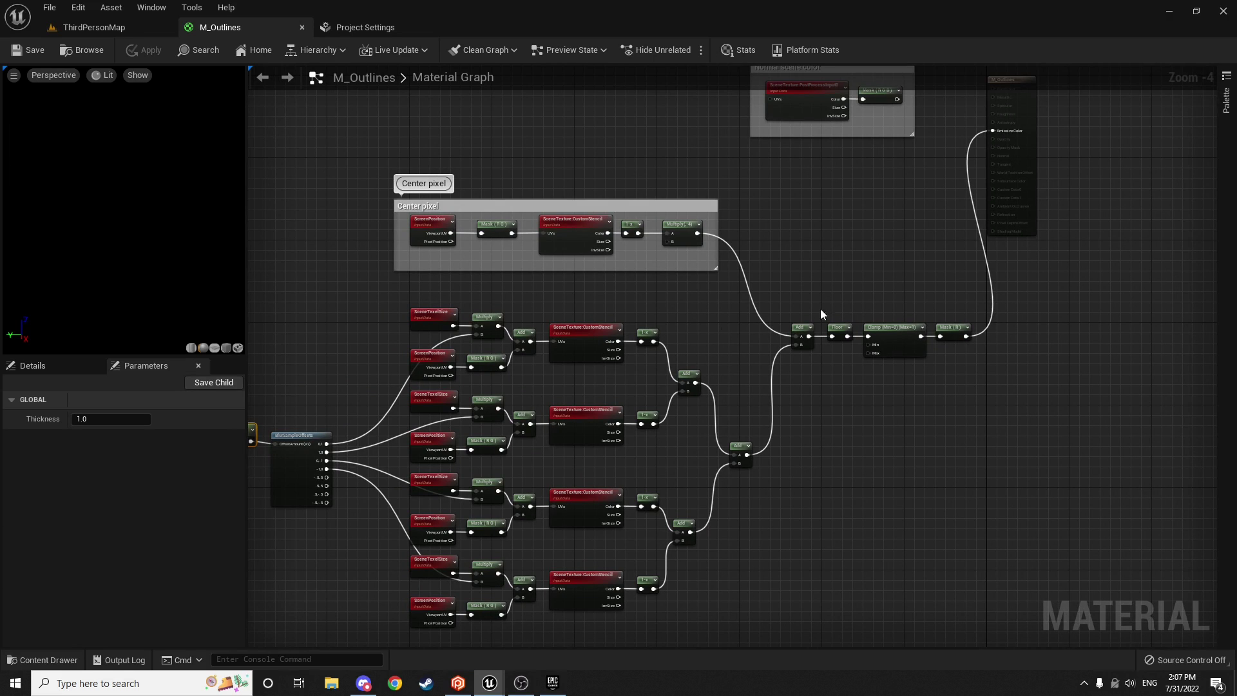
scroll(837, 306, "down", 2)
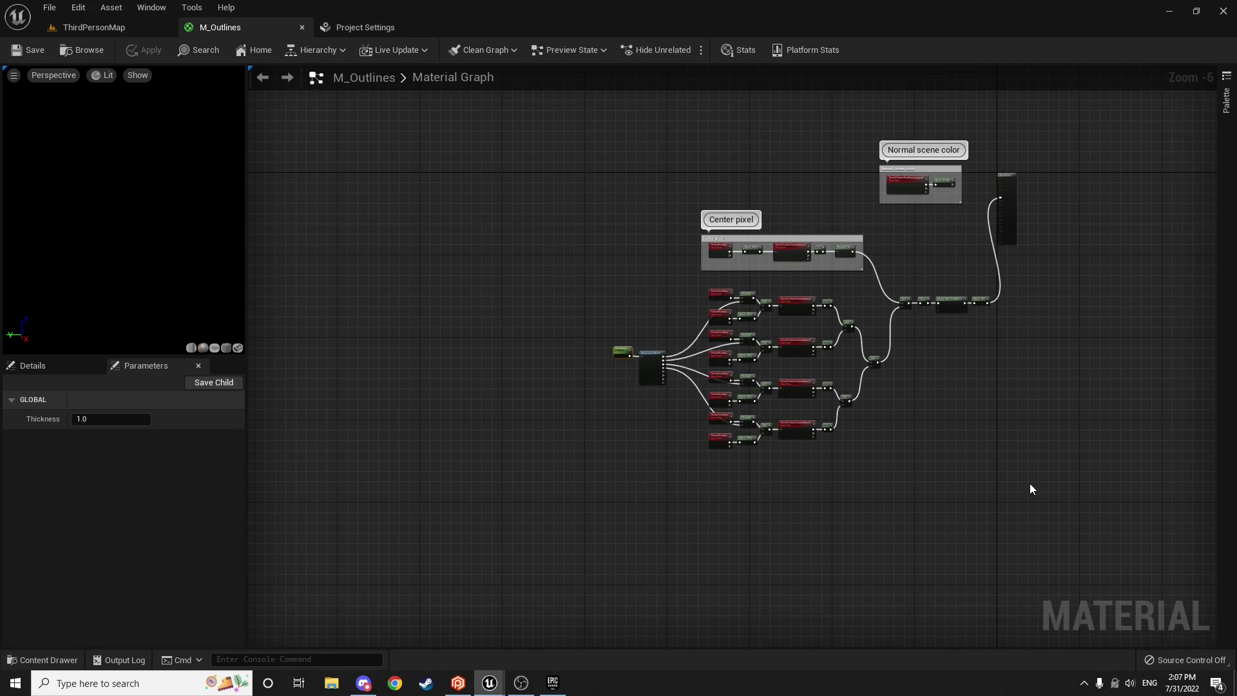
Step: Move the center-pixel and outline nodes down away from the material output and group them in a comment titled "Outlines"
left_click_drag(996, 494, 565, 254)
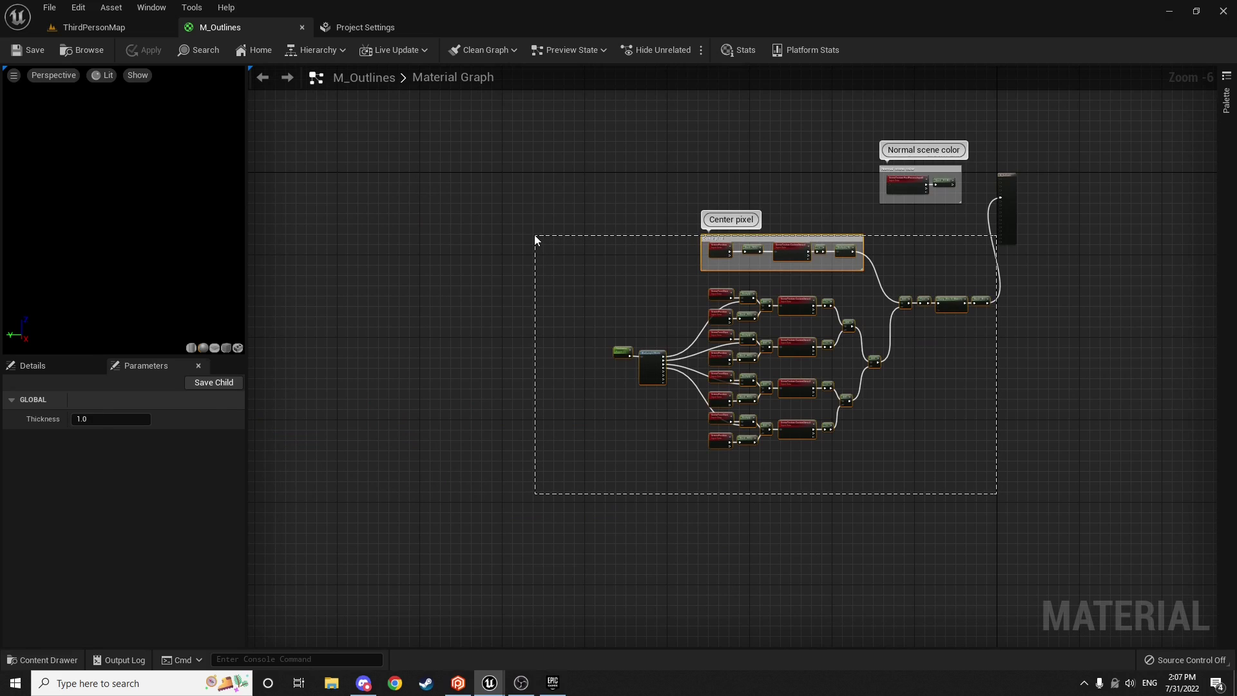
left_click_drag(535, 235, 535, 235)
left_click_drag(759, 239, 656, 347)
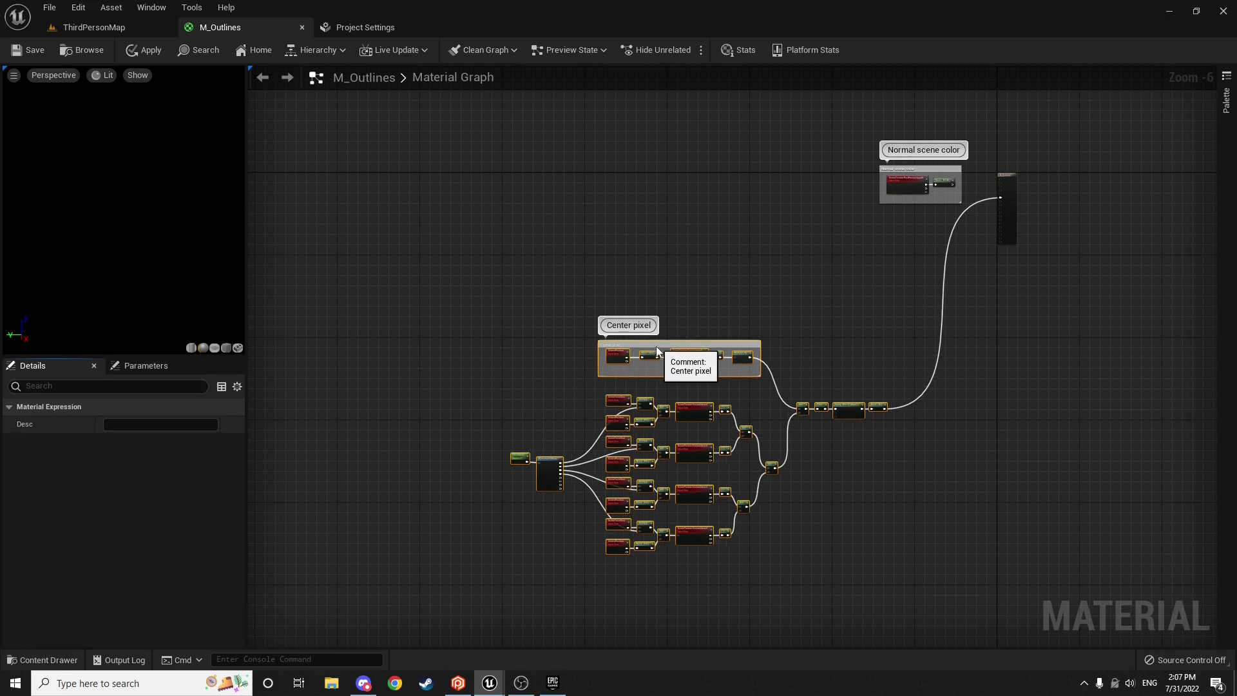
type("c")
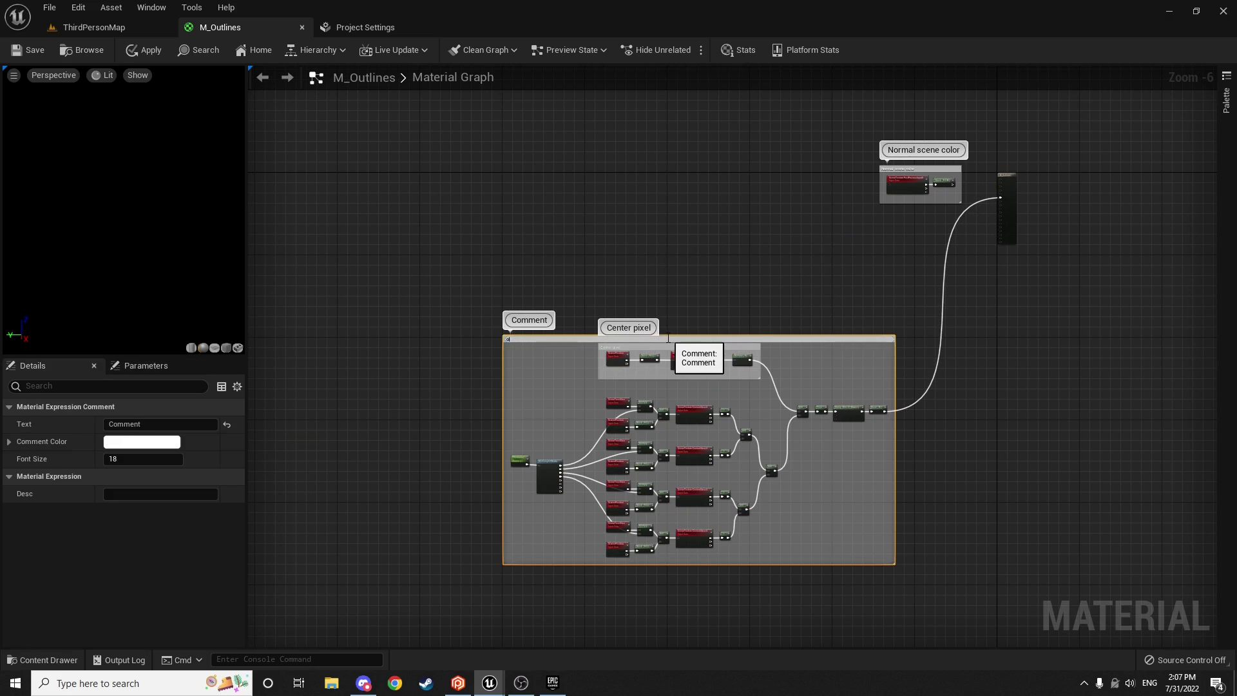
type("Outlines")
key("Return")
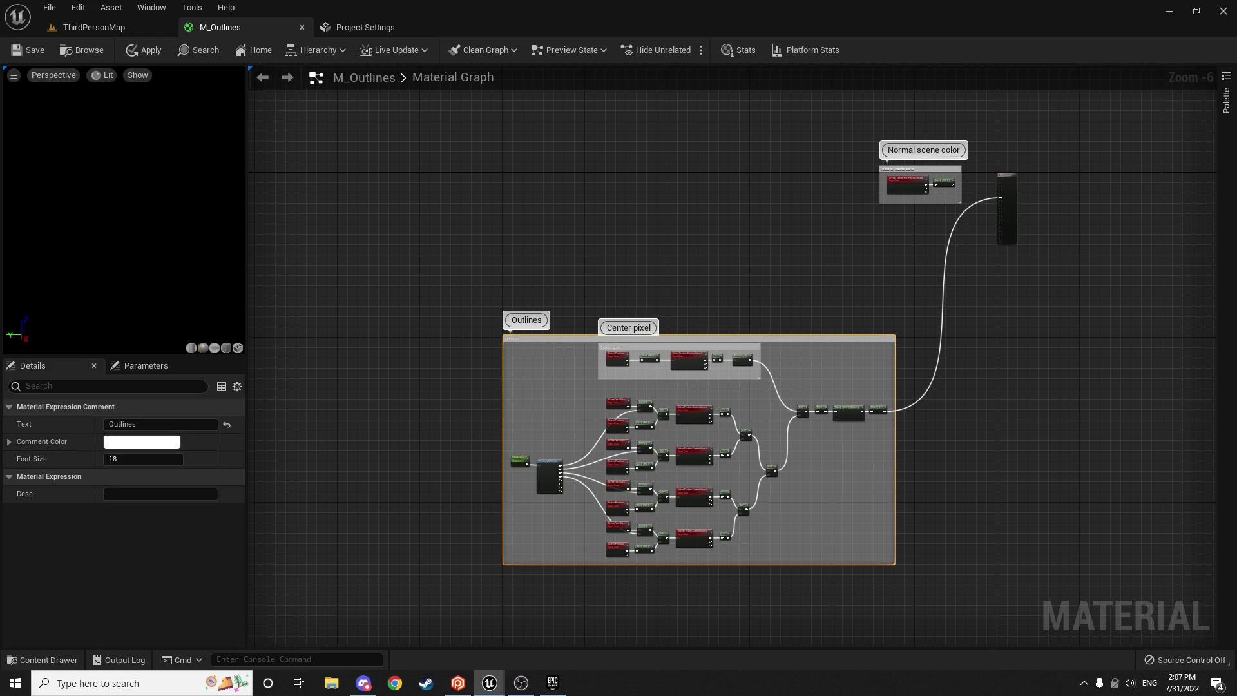
Step: In ThirdPersonMap, set the SM_ChamferCube3 cube's CustomDepth Stencil Value to 2
left_click(130, 28)
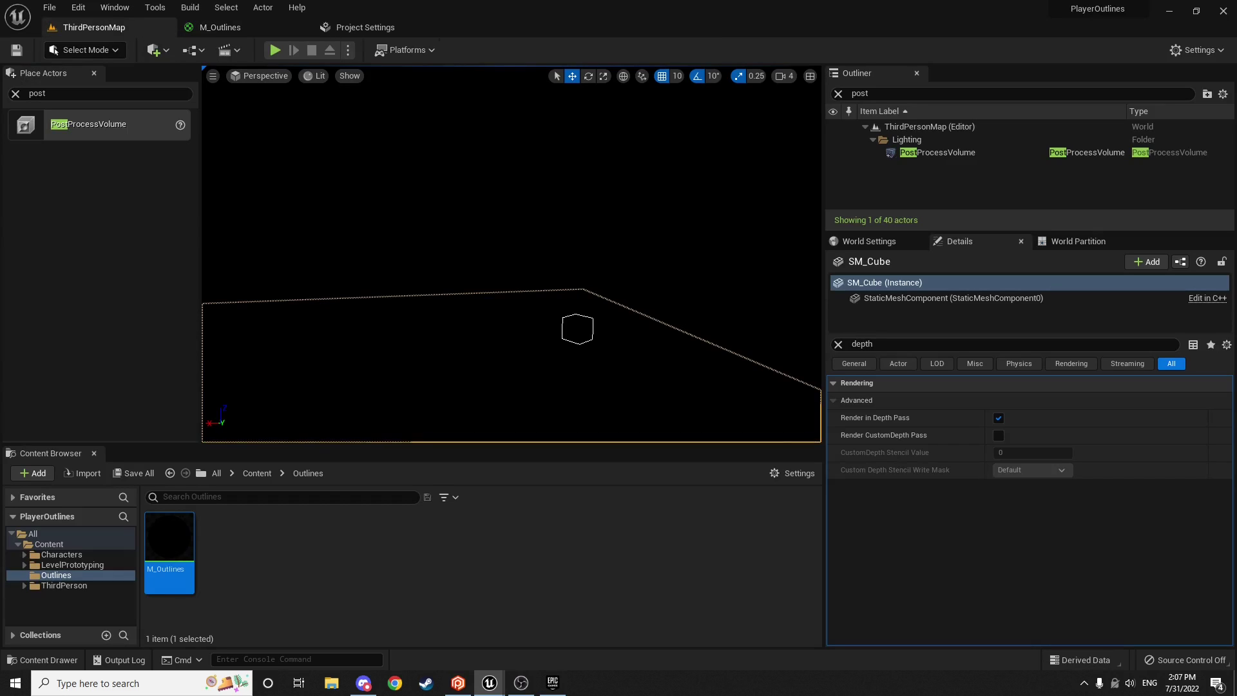
left_click(579, 331)
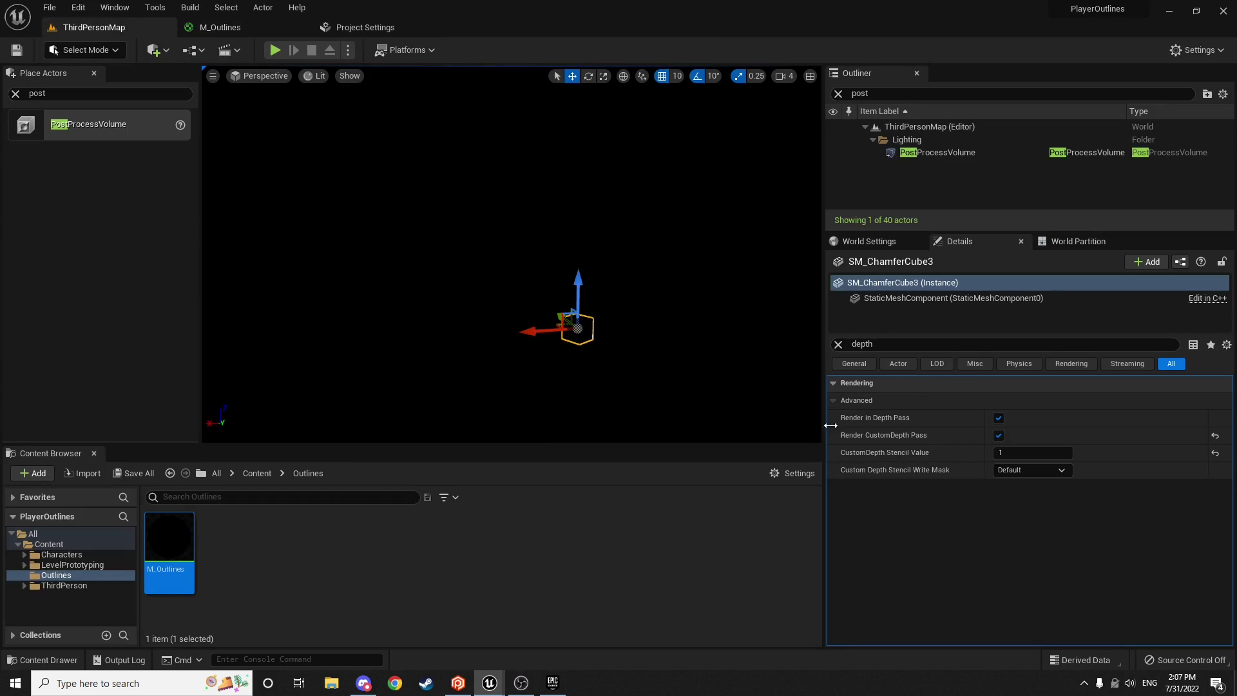
left_click(1024, 452)
type("2")
left_click(708, 399)
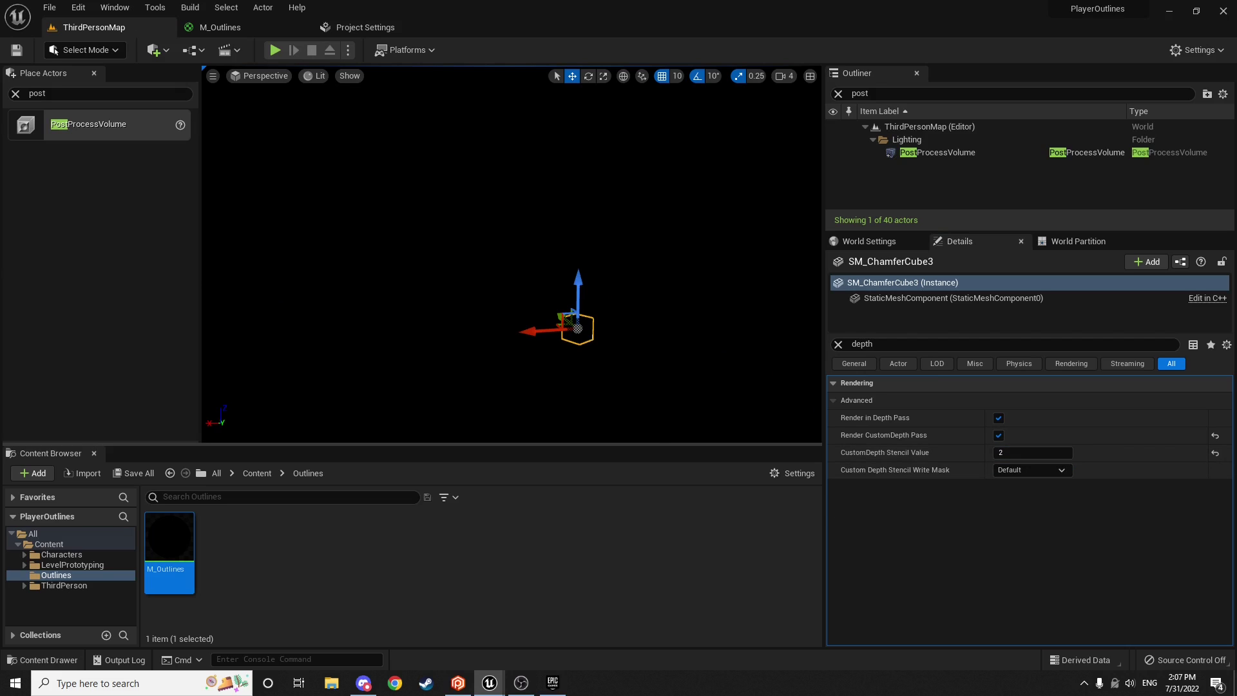
Step: Set the chamfer cube's CustomDepth Stencil Value to 0
left_click(579, 330)
left_click(1031, 453)
type("0")
key("Return")
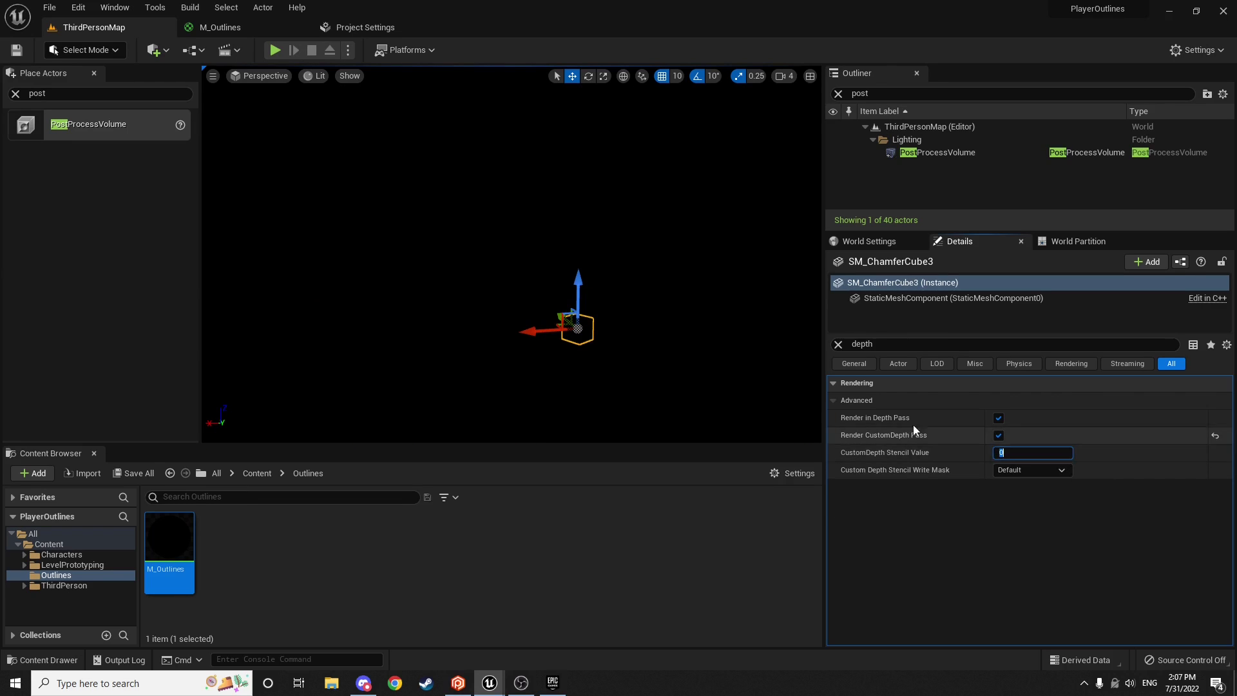
Step: Set the chamfer cube's CustomDepth Stencil Value to 1 and deselect the cube
left_click(728, 399)
left_click(578, 331)
left_click(1044, 452)
type("1")
key("Return")
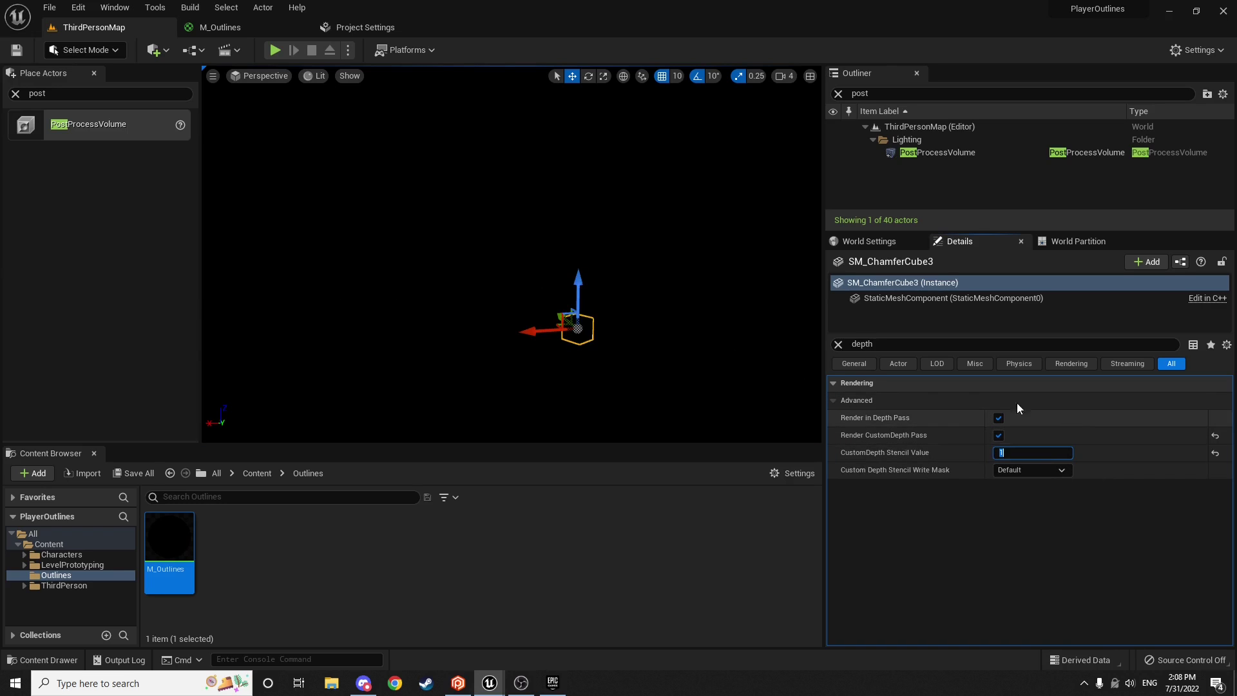
left_click(728, 400)
Step: Show the level in the Custom Stencil buffer visualization and examine the chamfer cube's stencil up close
left_click(315, 75)
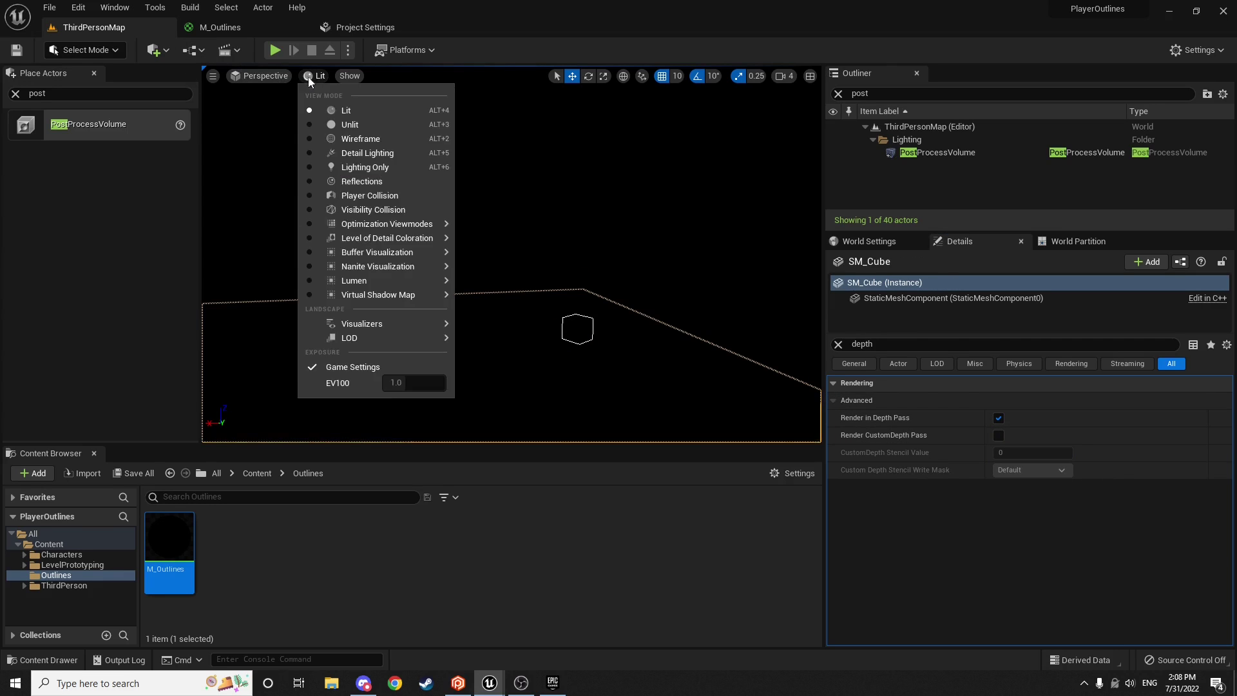
mouse_move(401, 223)
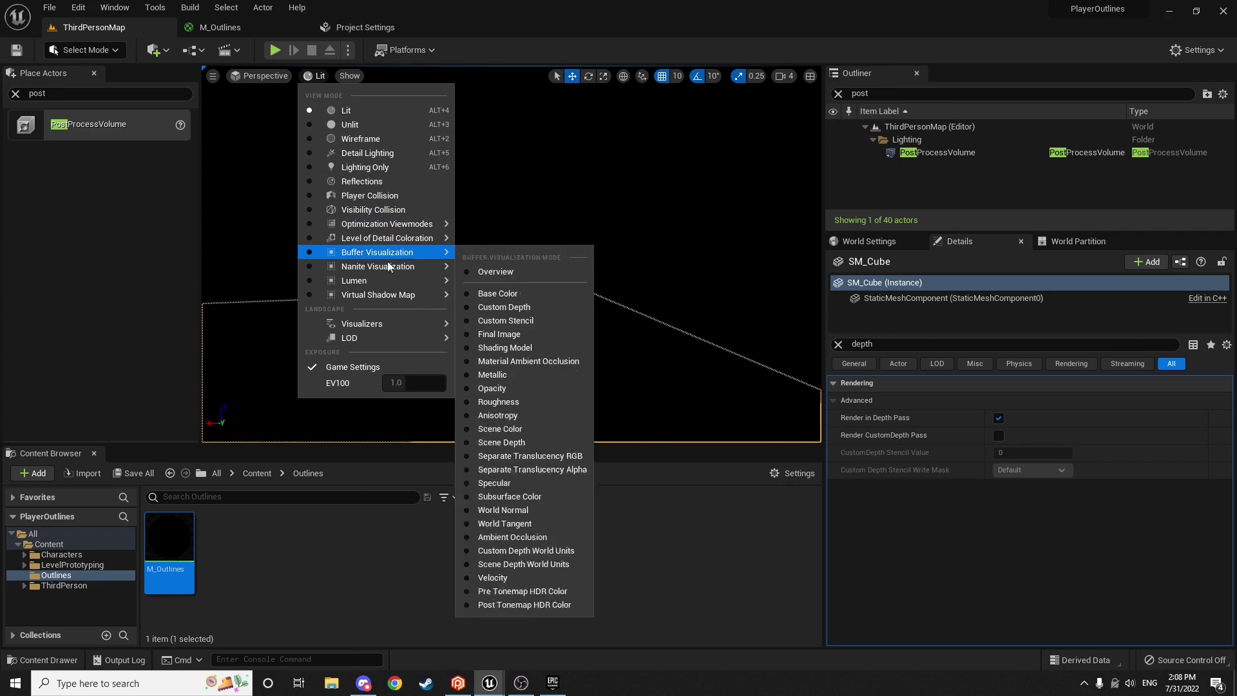
mouse_move(372, 266)
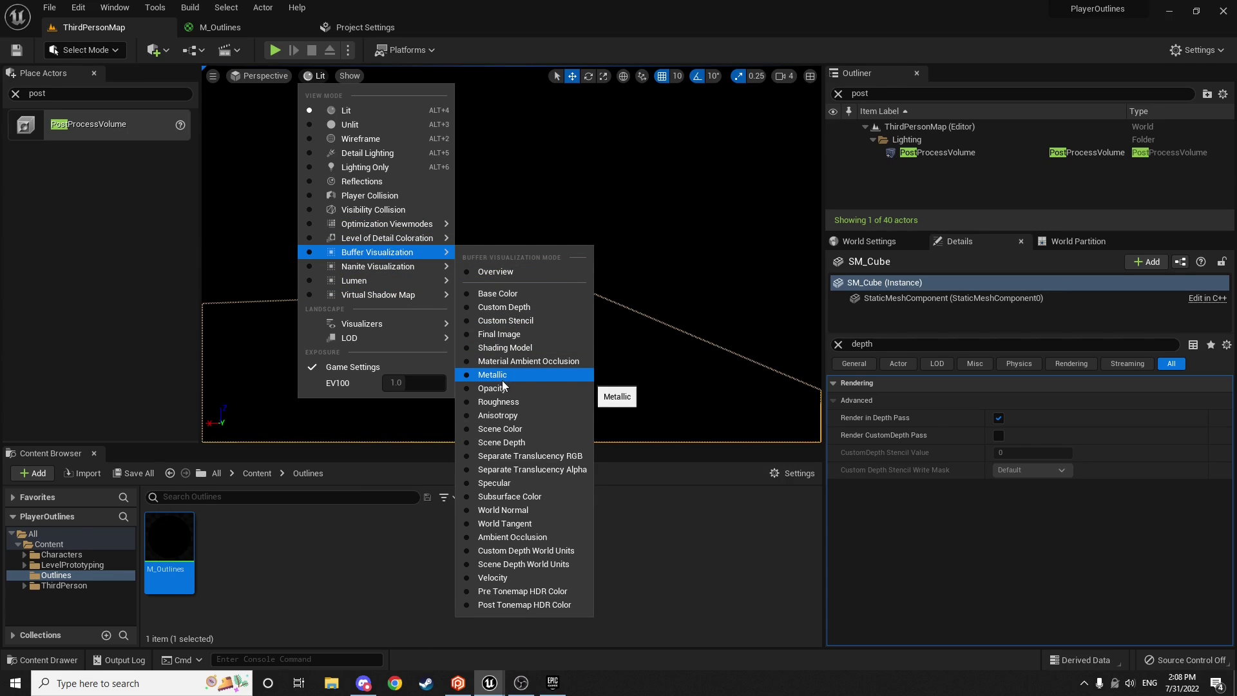
left_click(469, 322)
mouse_move(469, 322)
right_mouse_down()
mouse_move(499, 322)
mouse_move(485, 342)
mouse_move(471, 333)
right_mouse_up()
key("w")
key("d")
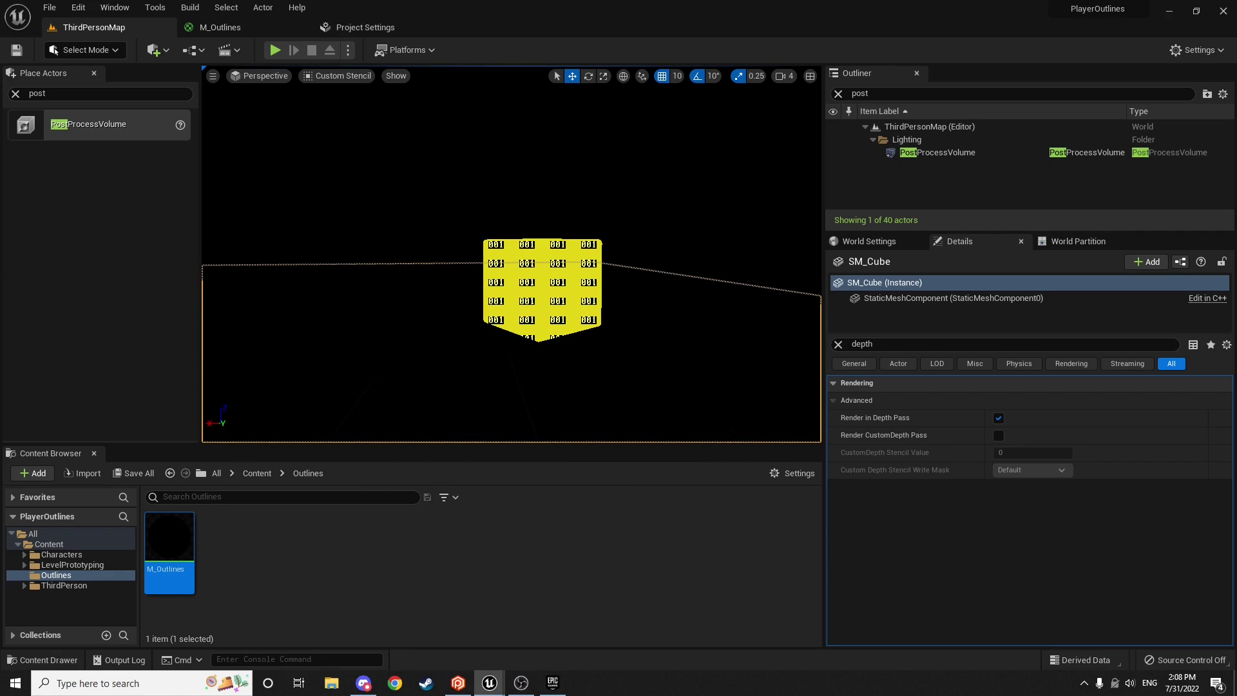
left_click(244, 27)
left_click(92, 27)
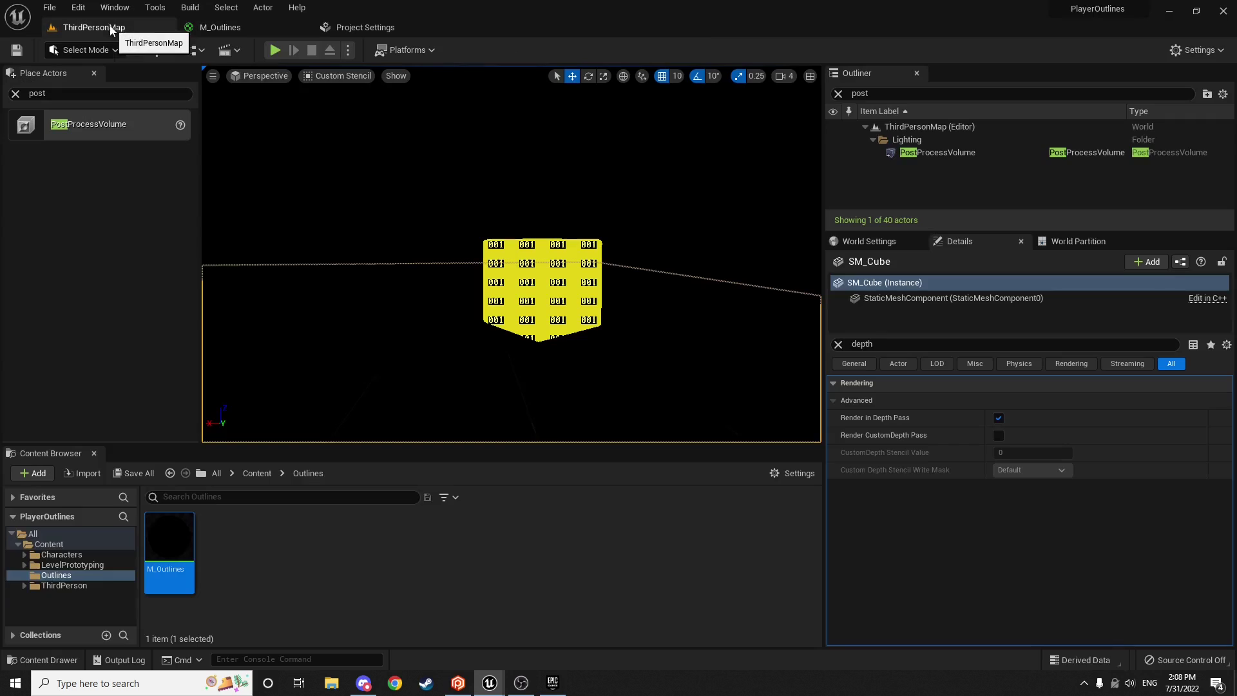
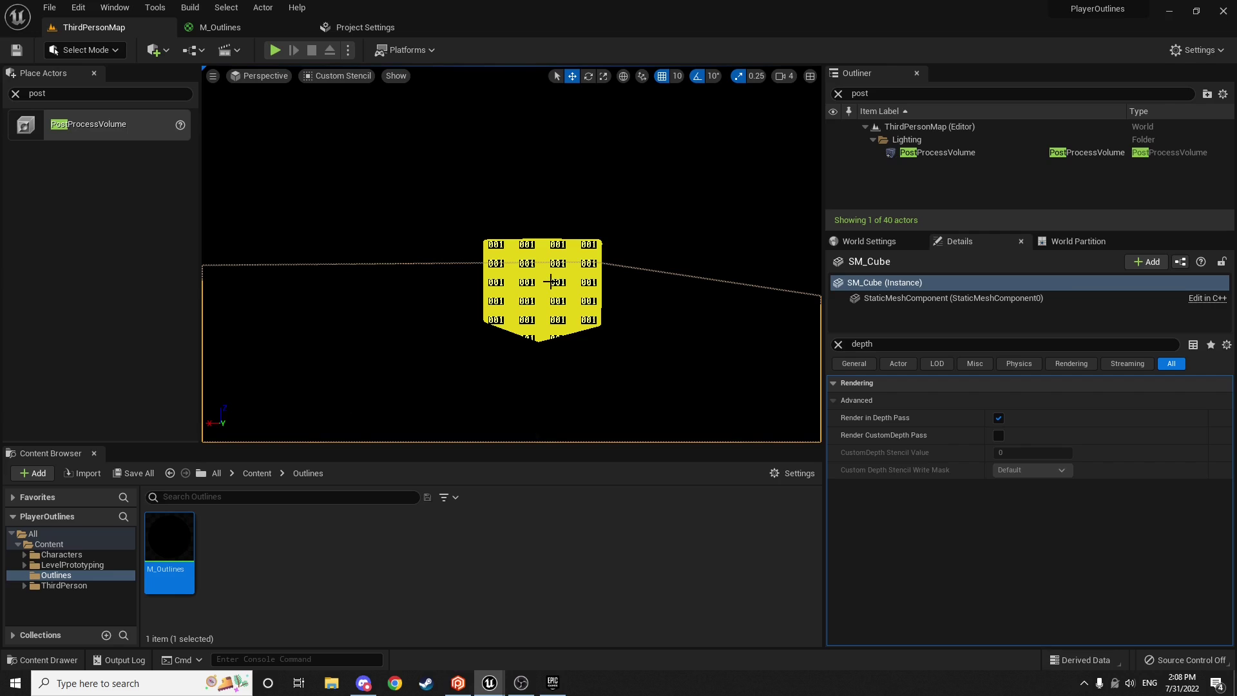
Step: Set the CustomDepth Stencil Value of SM_ChamferCube3 to 2 while viewing the Custom Stencil buffer
left_click(584, 284)
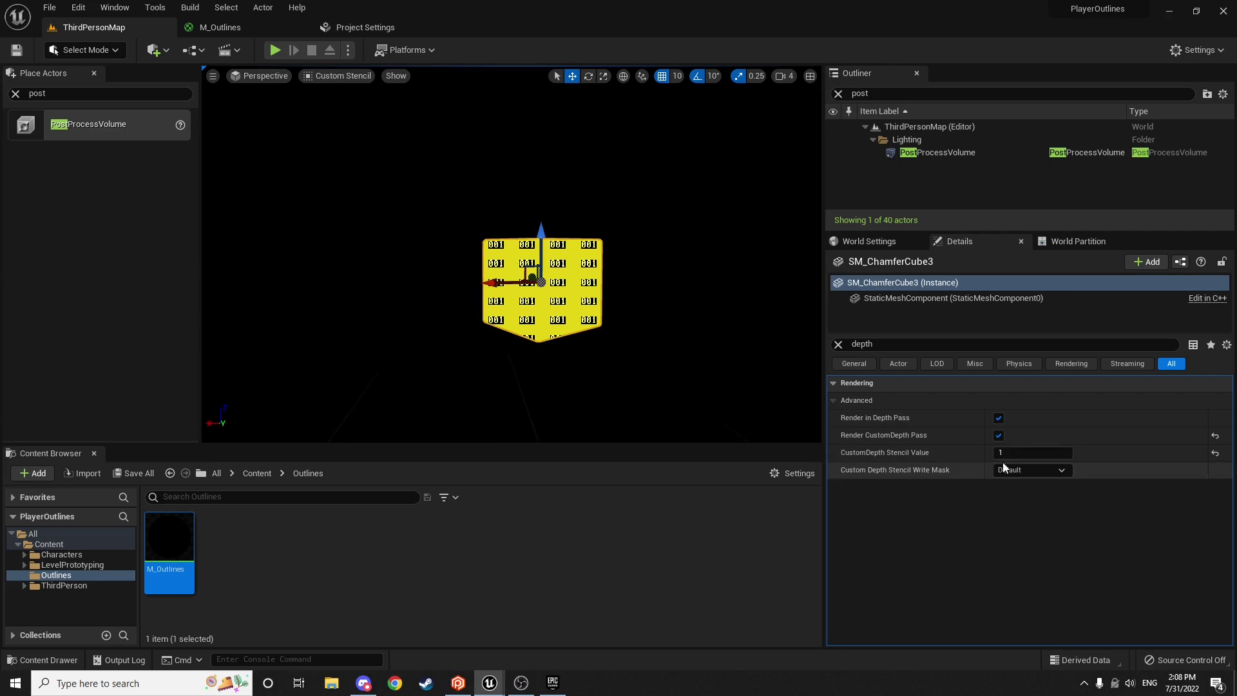
left_click(1032, 454)
type("2")
key("Return")
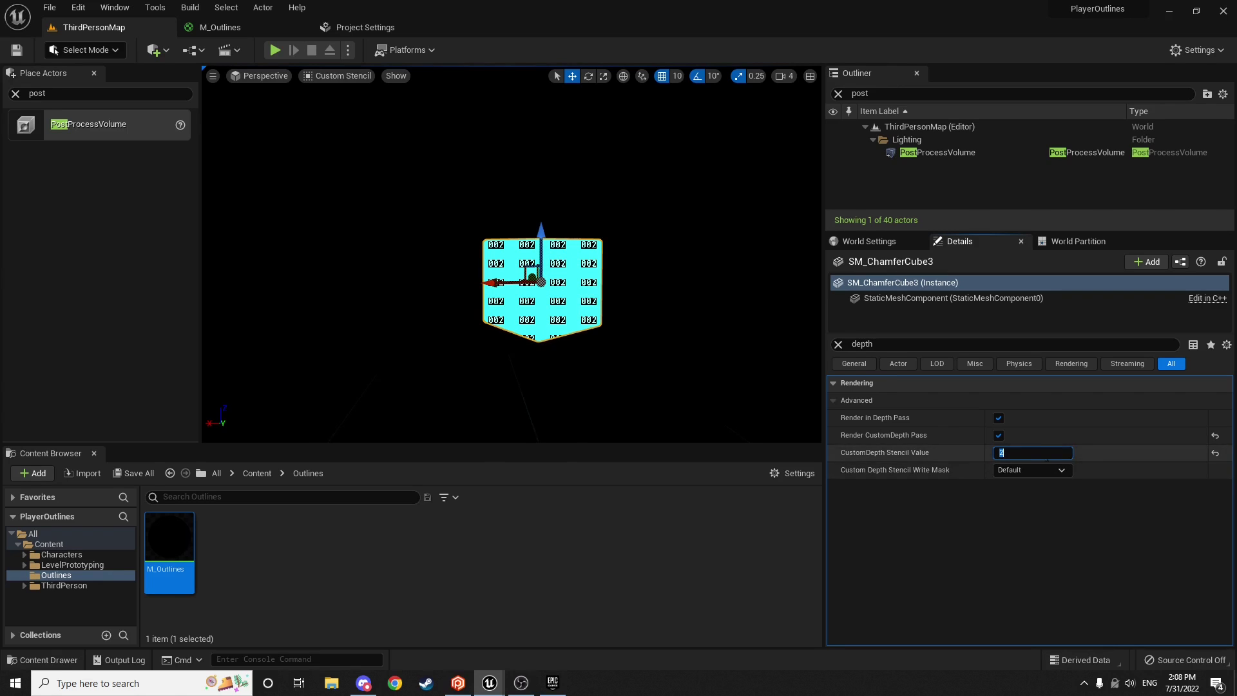
Step: Enable Render CustomDepth Pass on the SM_Cube floor and set its CustomDepth Stencil Value to 1
left_click(444, 316)
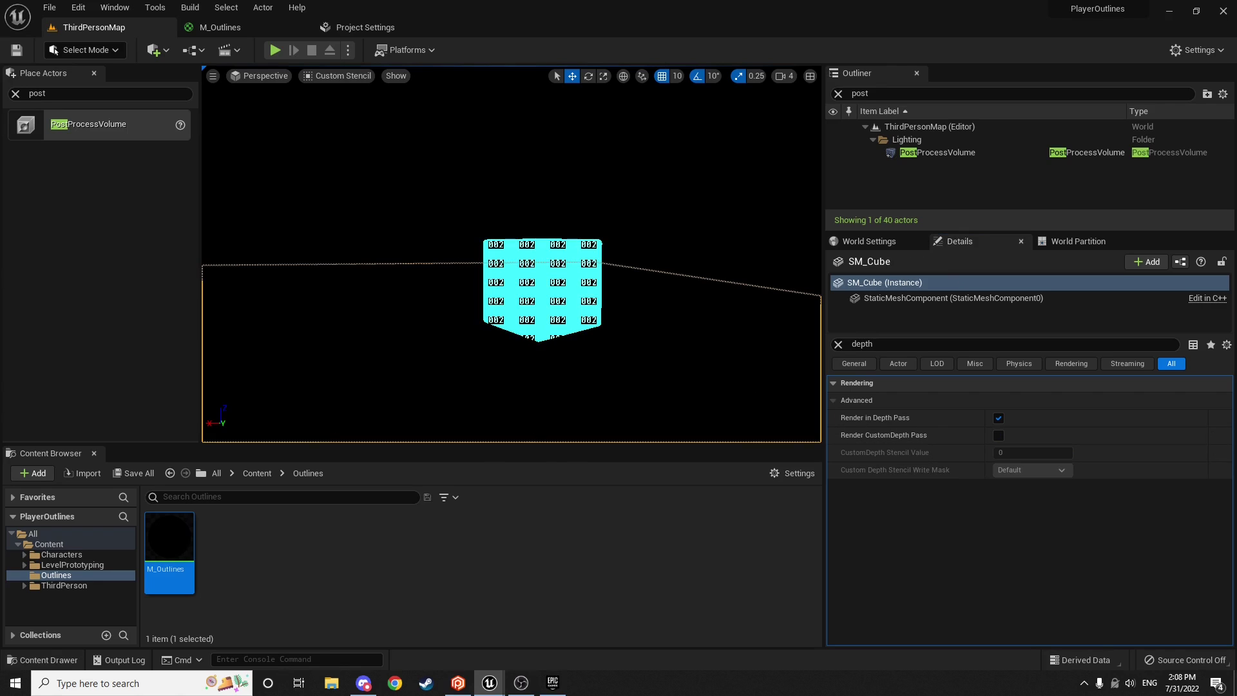
left_click(999, 436)
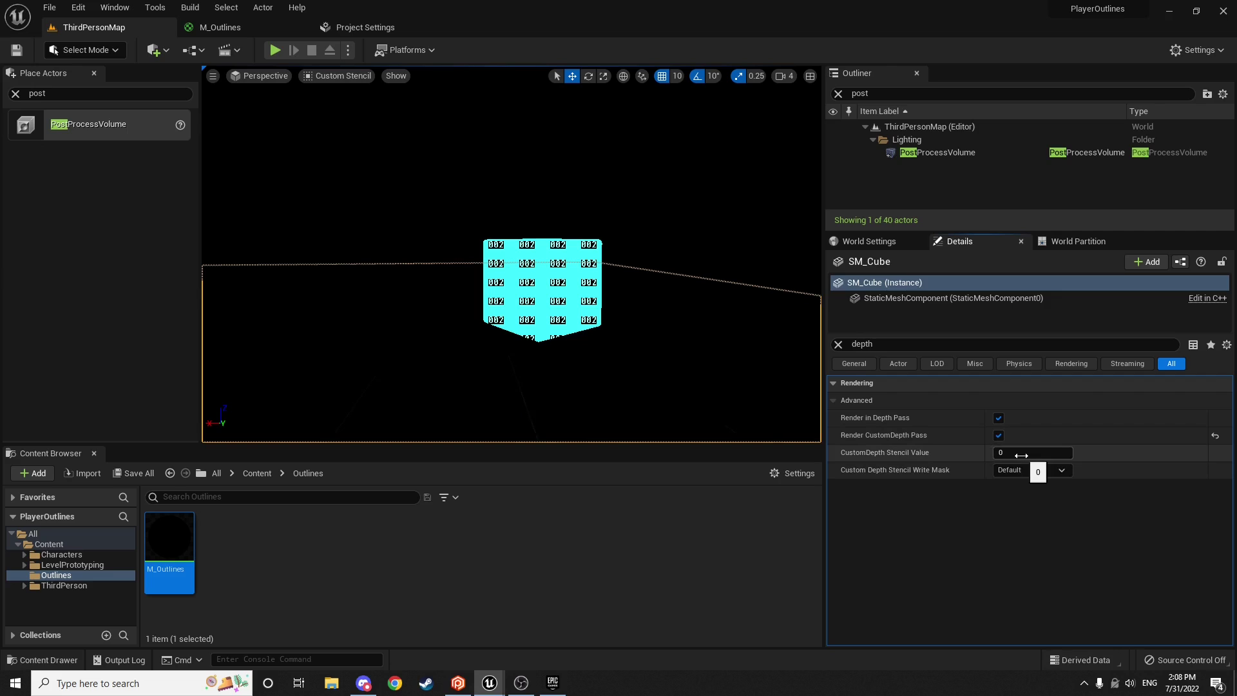
left_click(1021, 455)
type("1")
key("Return")
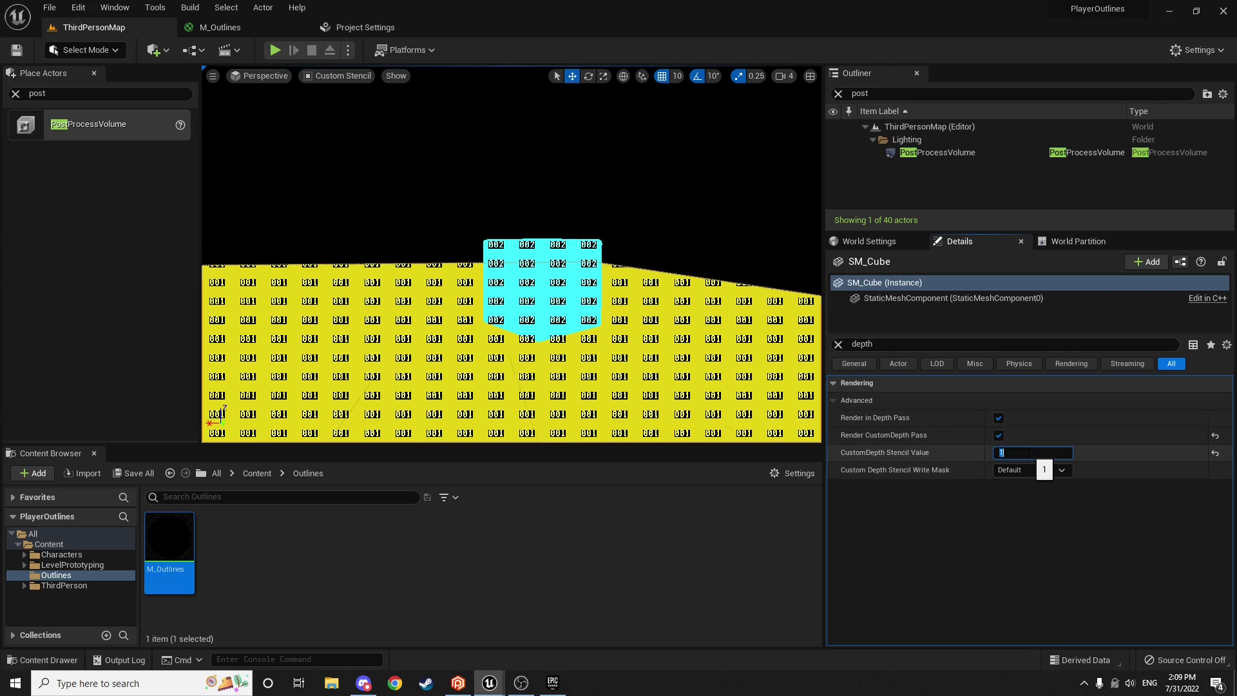
Step: Reset the floor's CustomDepth Stencil Value to 0 and disable its Render CustomDepth Pass
type("0")
key("Return")
left_click(999, 435)
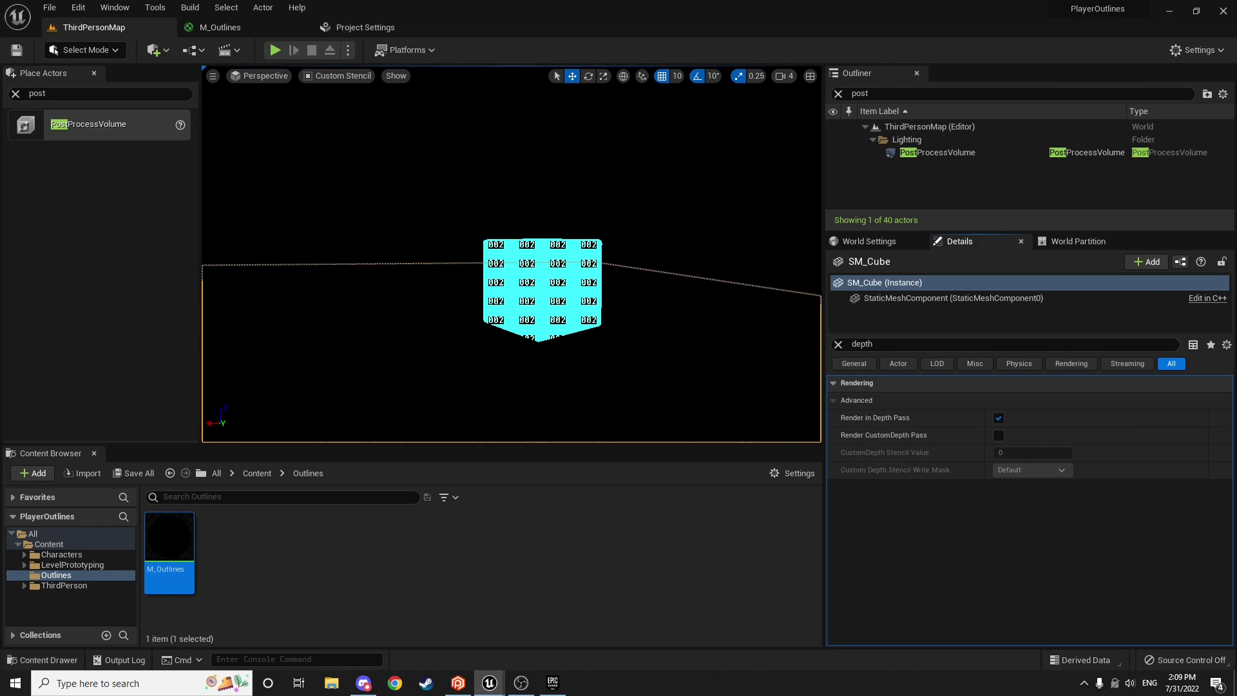
Step: Return the level viewport to the Lit view mode and reopen the M_Outlines material graph
left_click(337, 75)
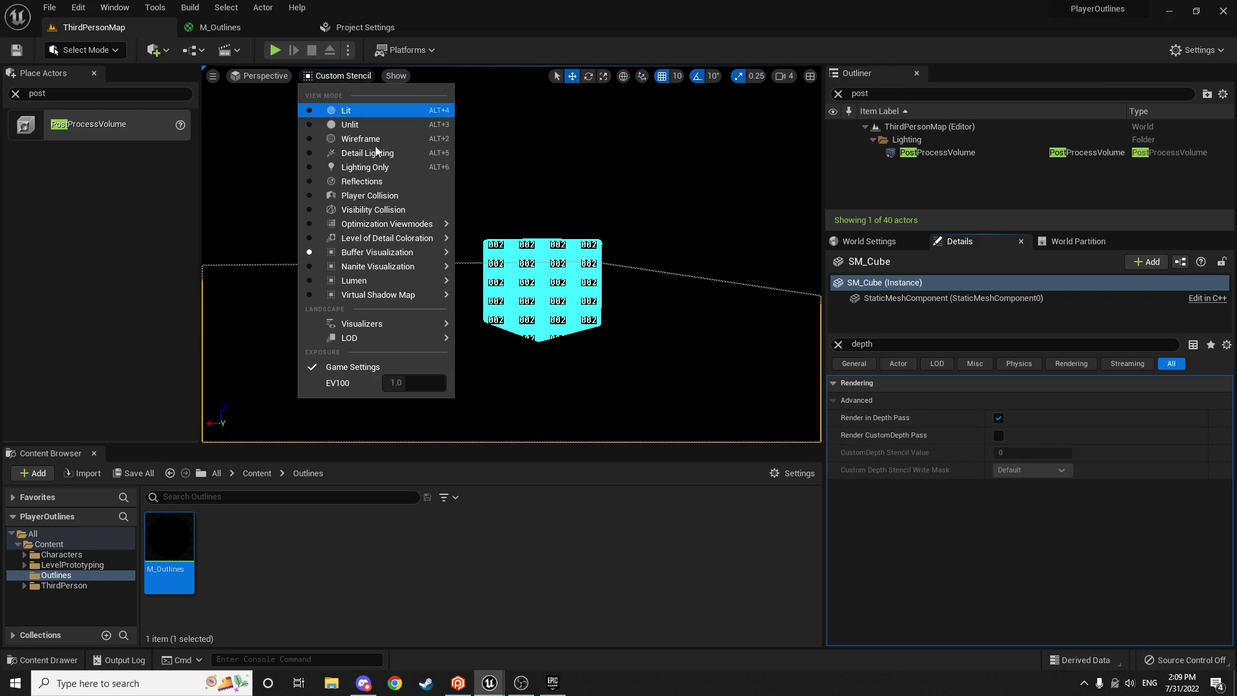
left_click(340, 111)
left_click(229, 27)
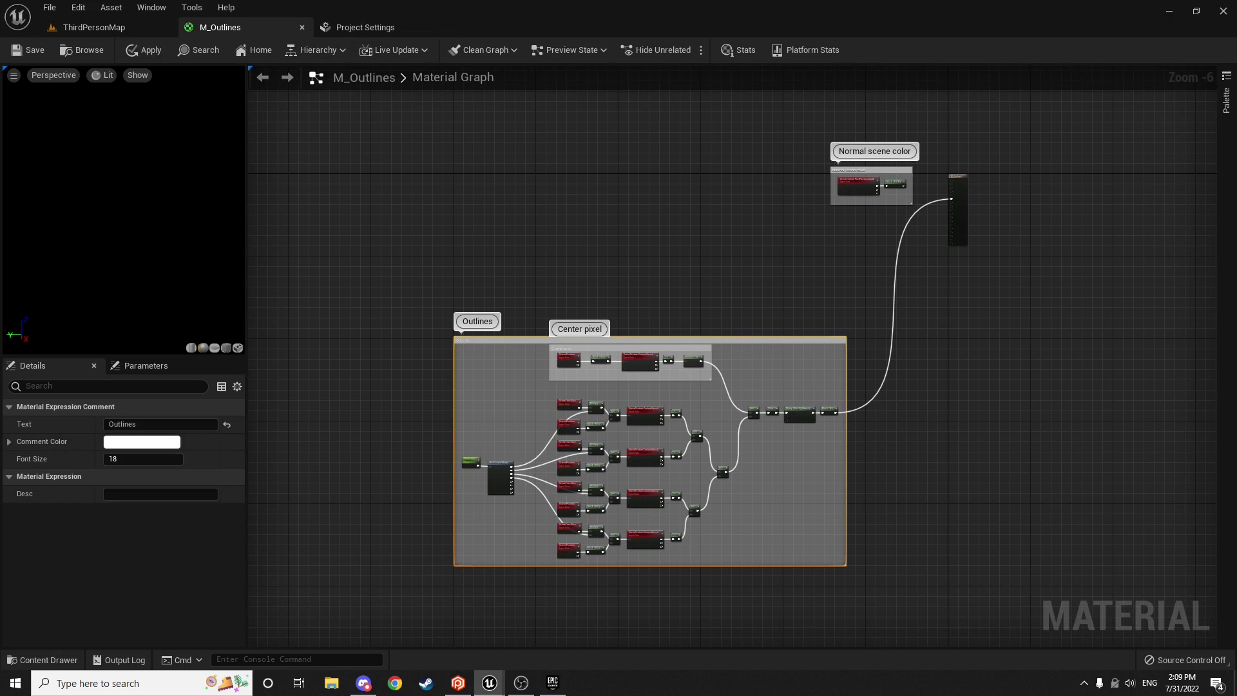
left_click(625, 283)
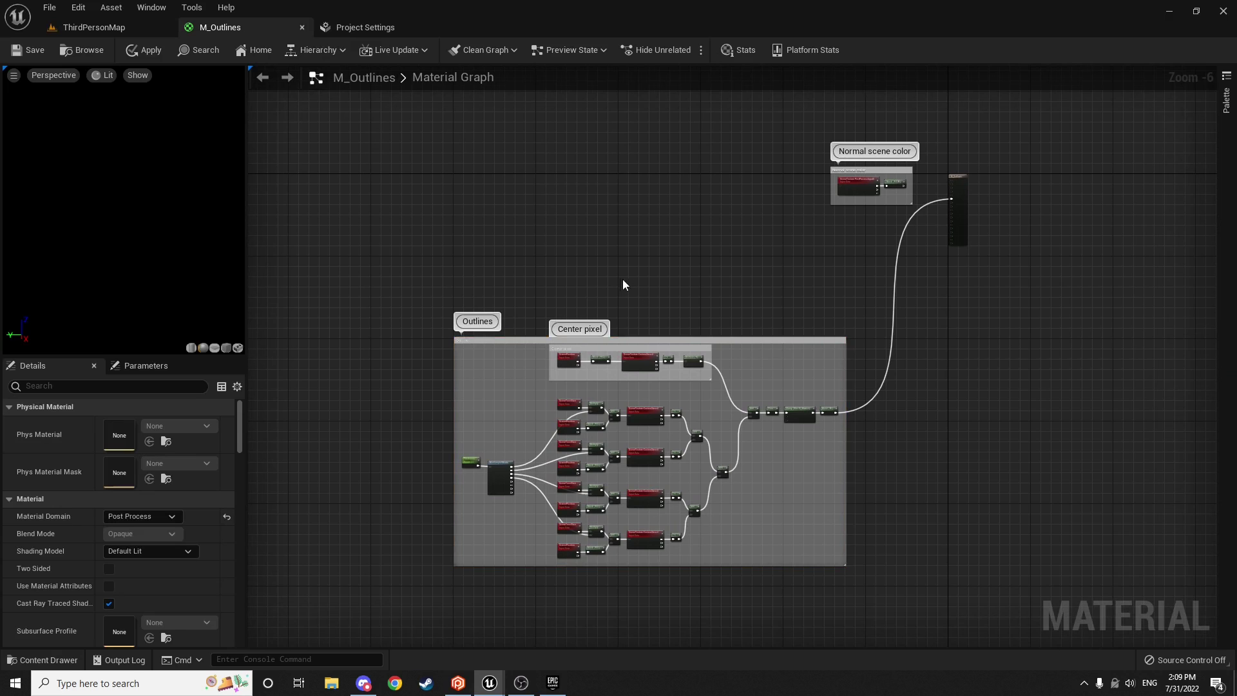
Step: Add a SceneTexture node in the empty area above the Outlines comment
scroll(624, 280, "up", 1)
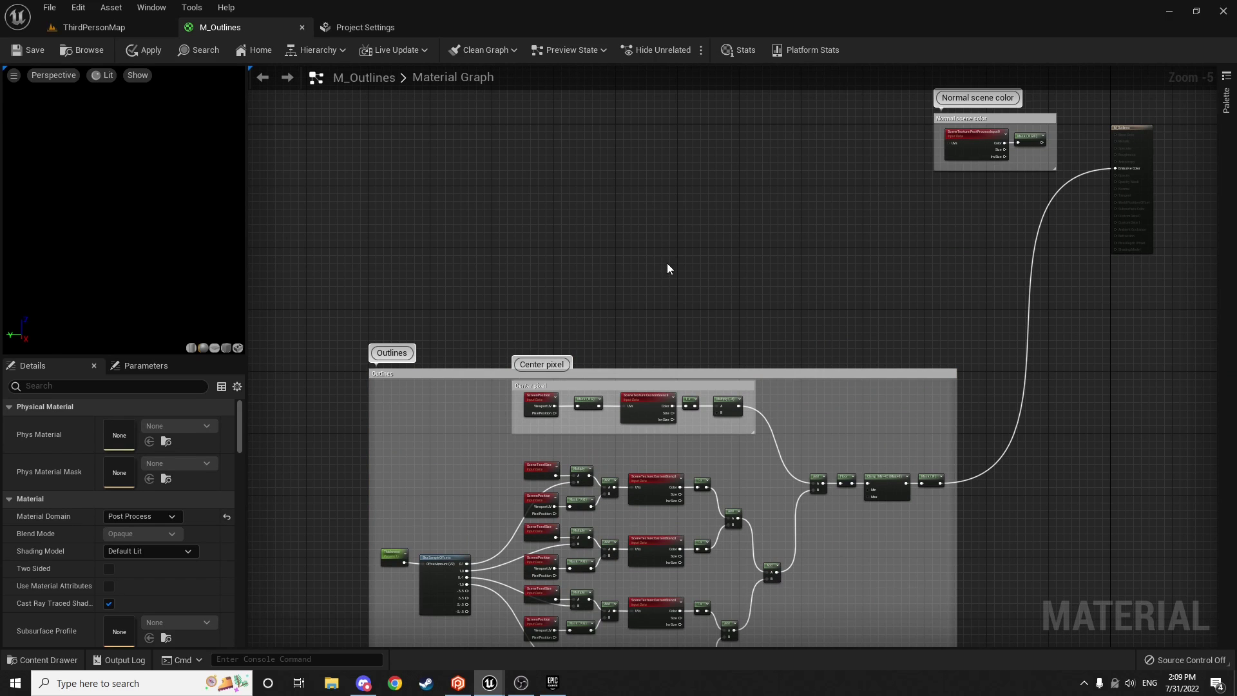
scroll(667, 260, "up", 1)
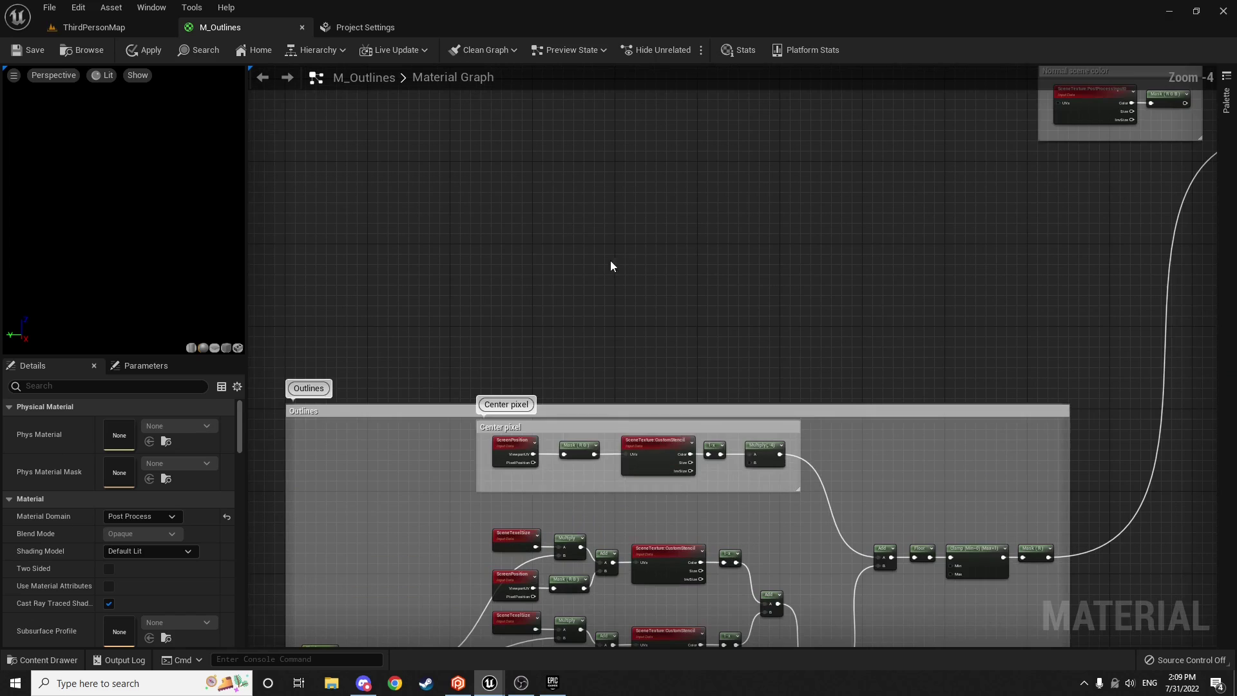
right_click(526, 248)
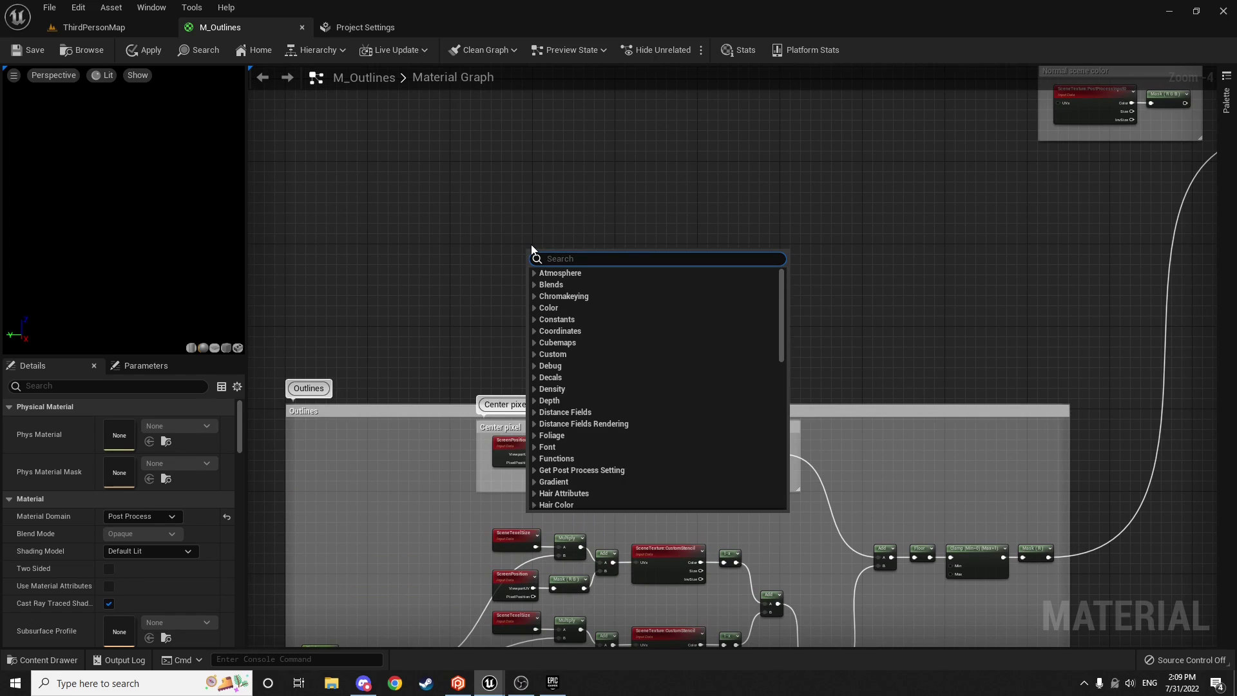
type("scene tet")
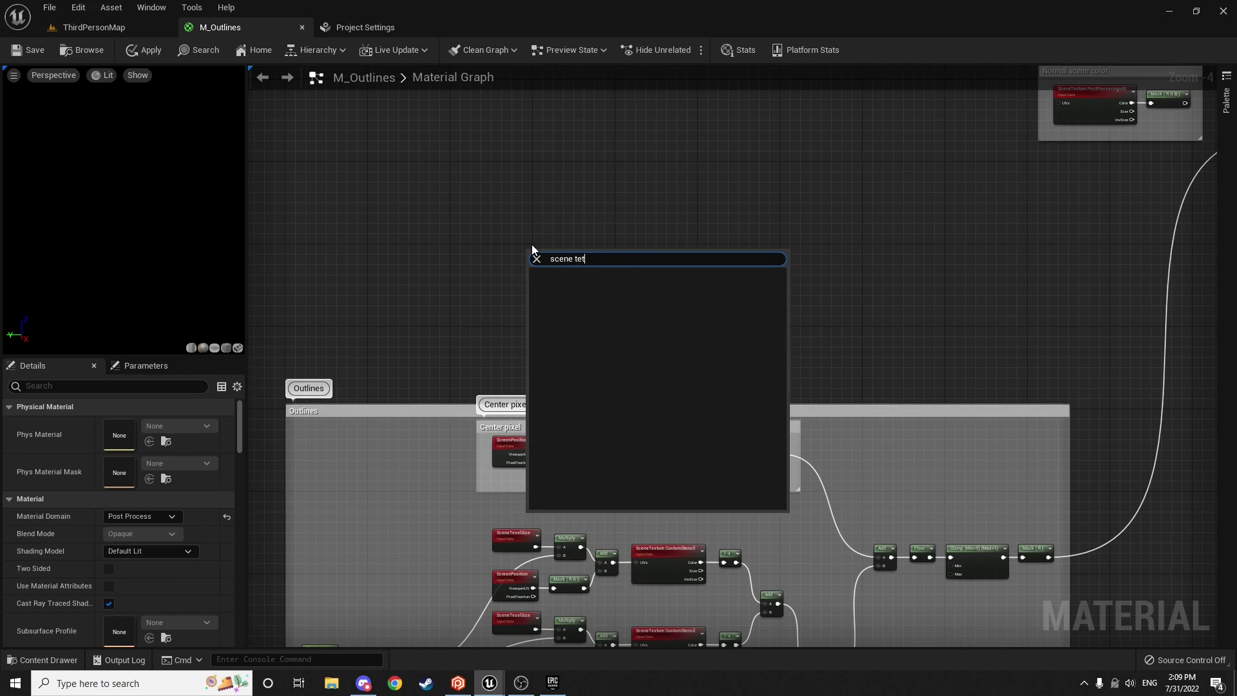
key("BackSpace")
type("xture")
key("Return")
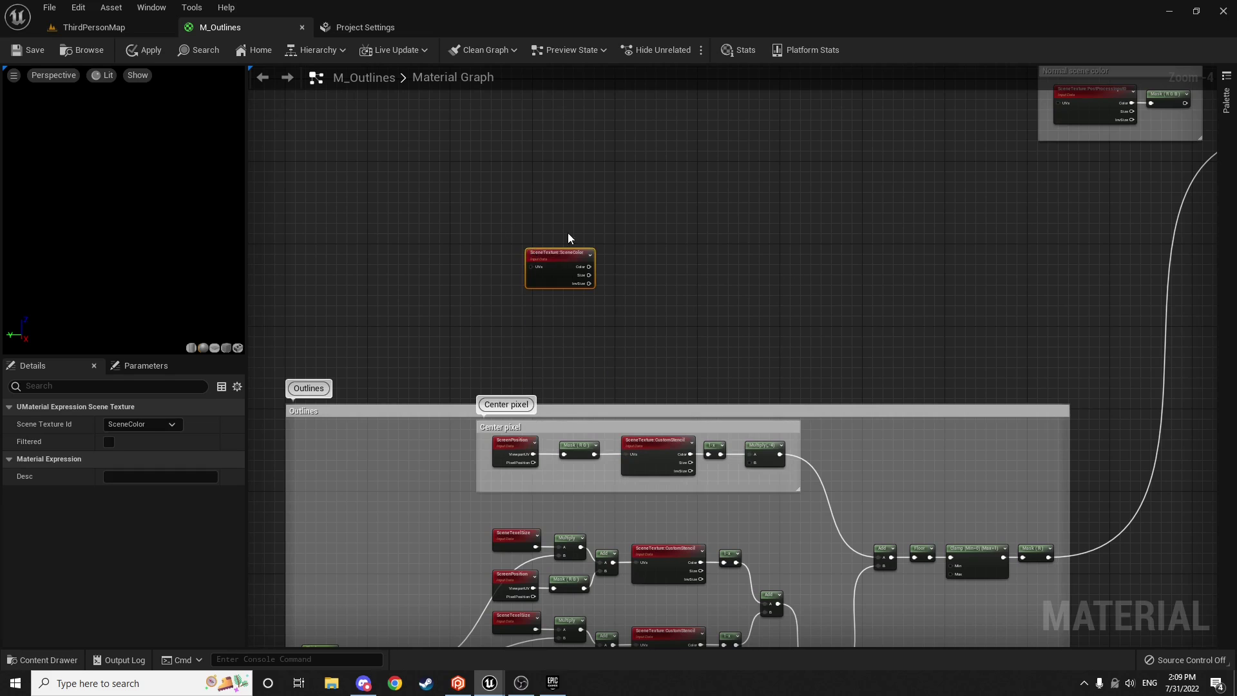
Step: Set the new SceneTexture node's Scene Texture Id to CustomStencil
scroll(568, 238, "up", 4)
left_click(146, 423)
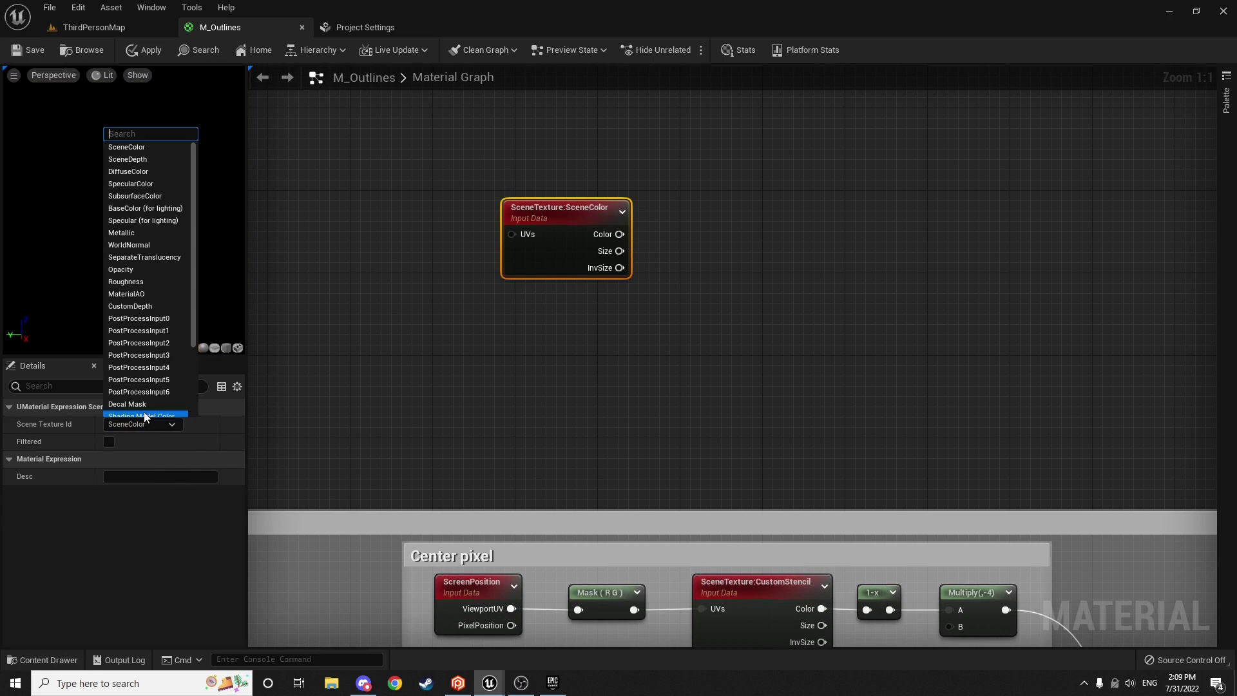
type("custom")
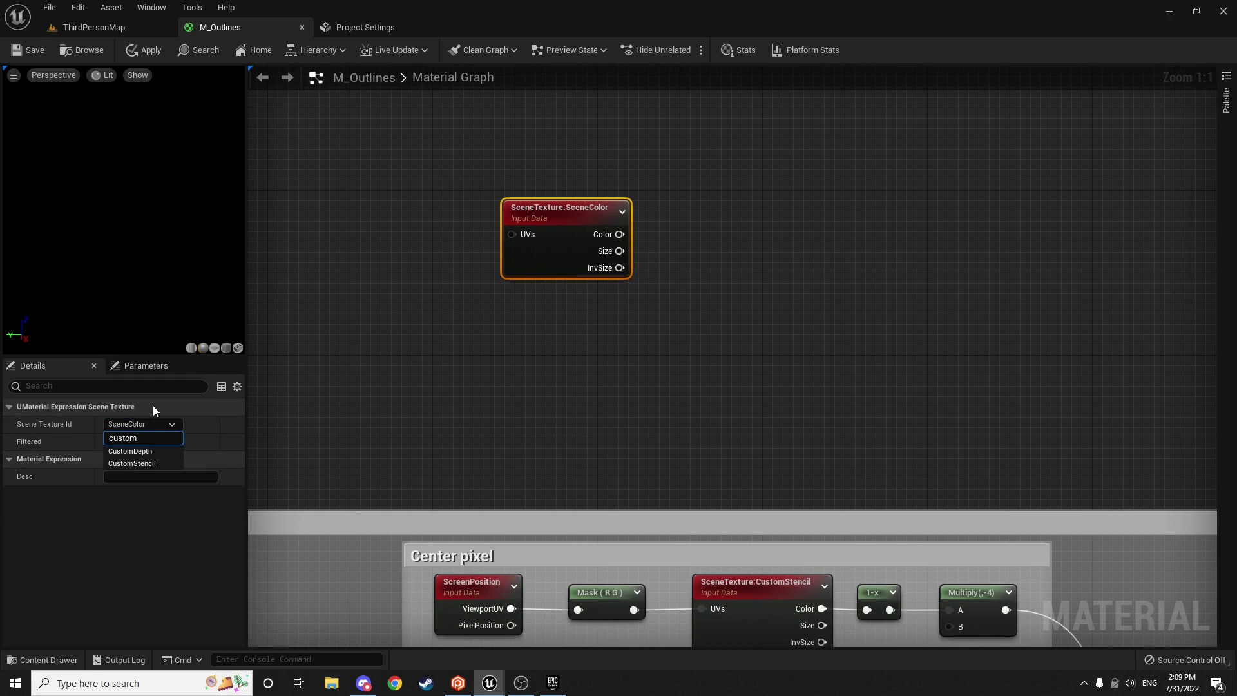
left_click(131, 463)
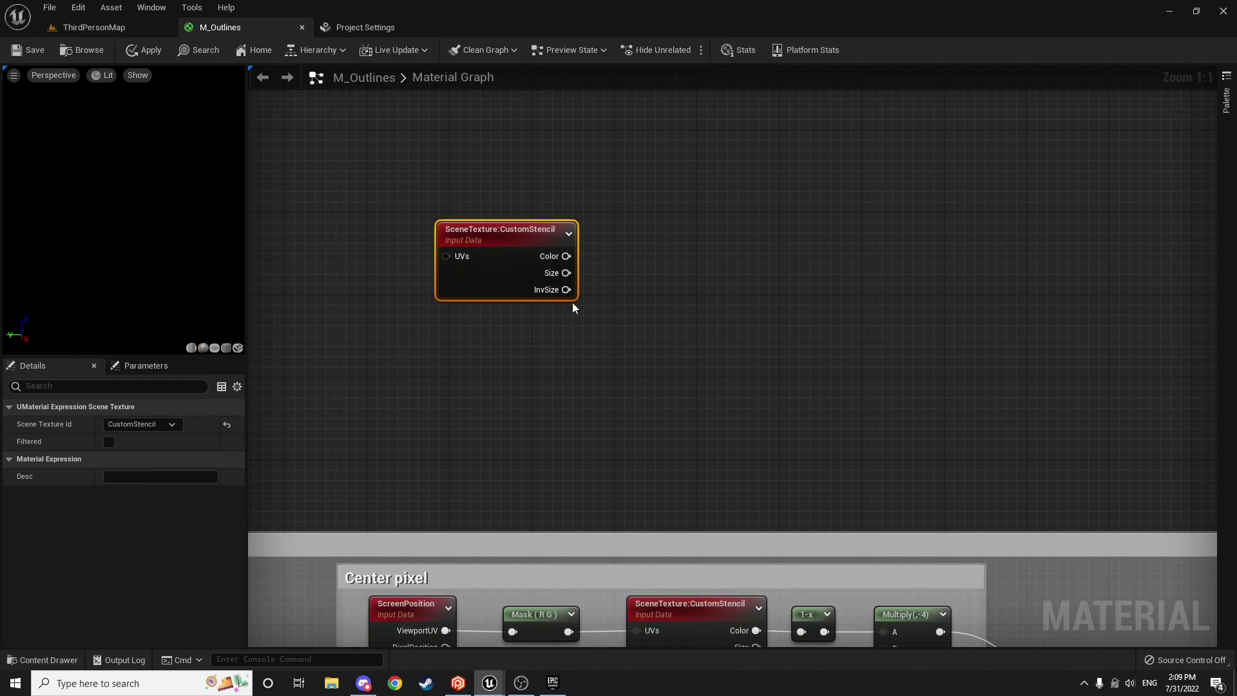
Step: Add a ComponentMask node fed by the Color output of the new CustomStencil SceneTexture node
left_click_drag(565, 255, 686, 246)
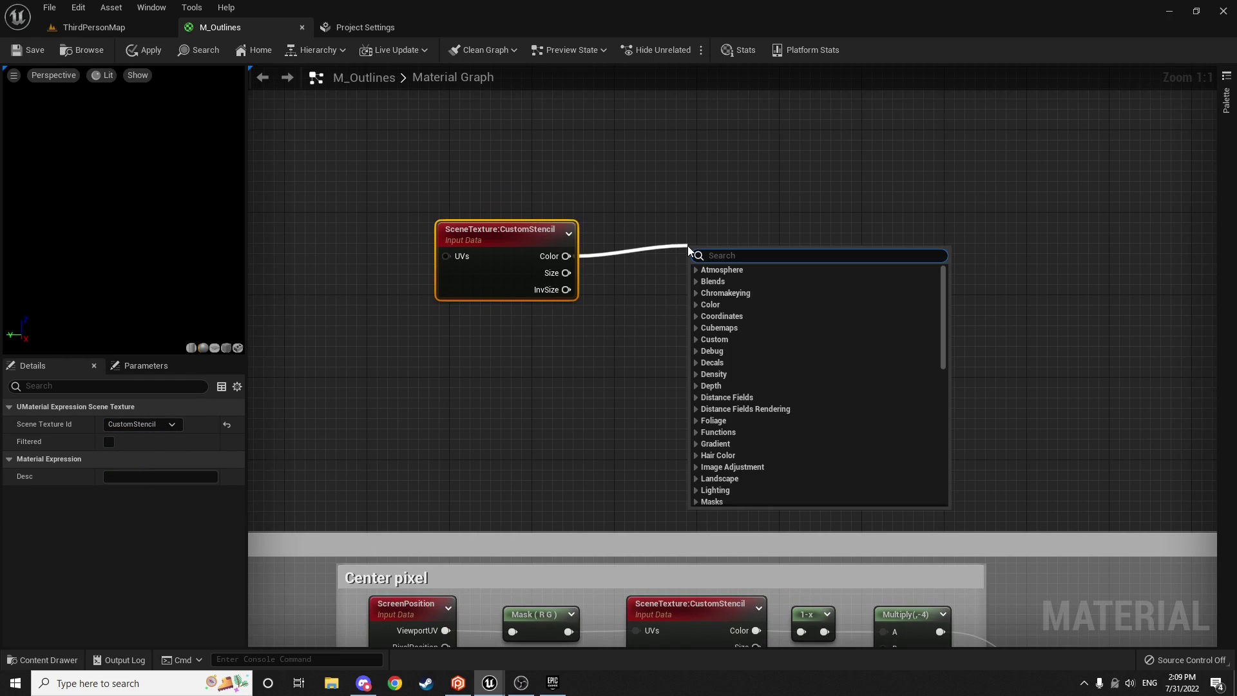
type("compone")
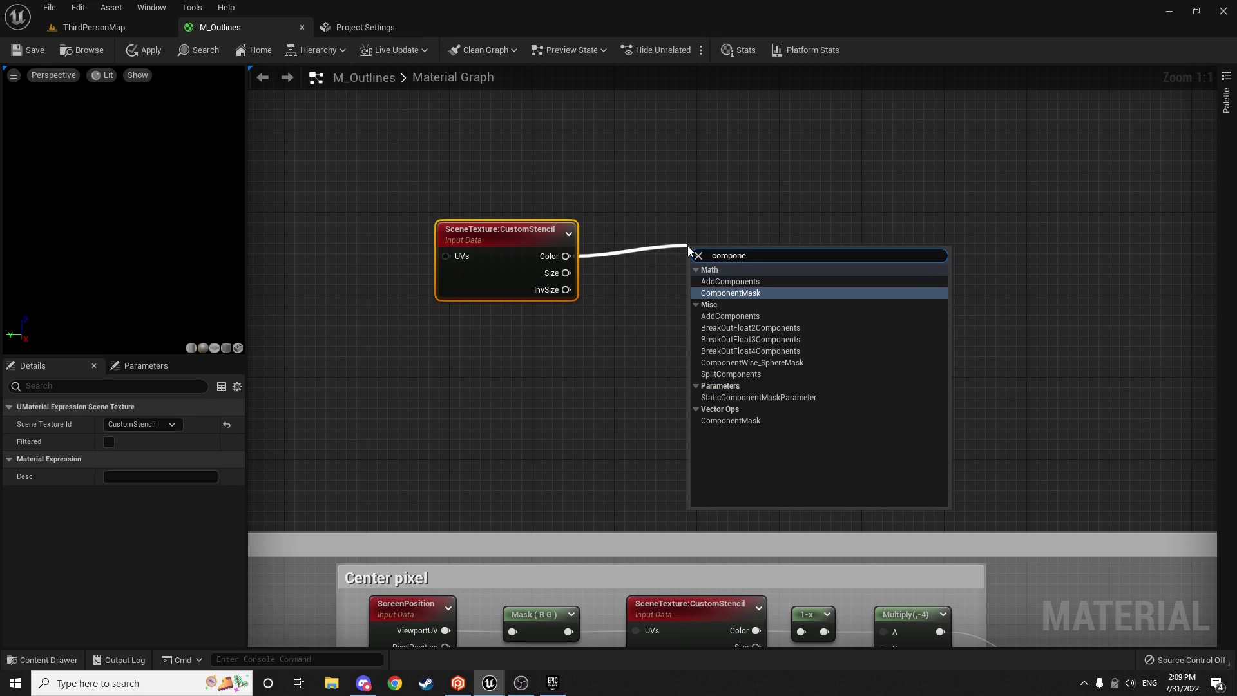
key("Return")
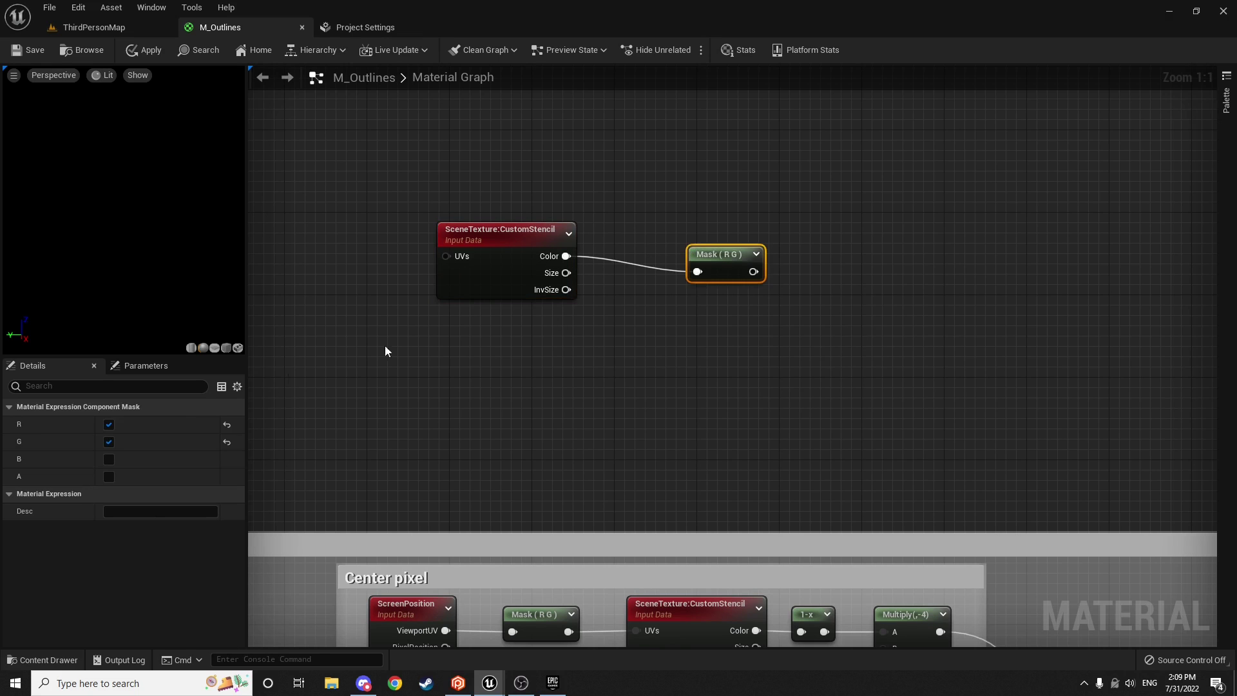
Step: Limit the new ComponentMask to the R channel and place it close beside the CustomStencil SceneTexture node
left_click(112, 442)
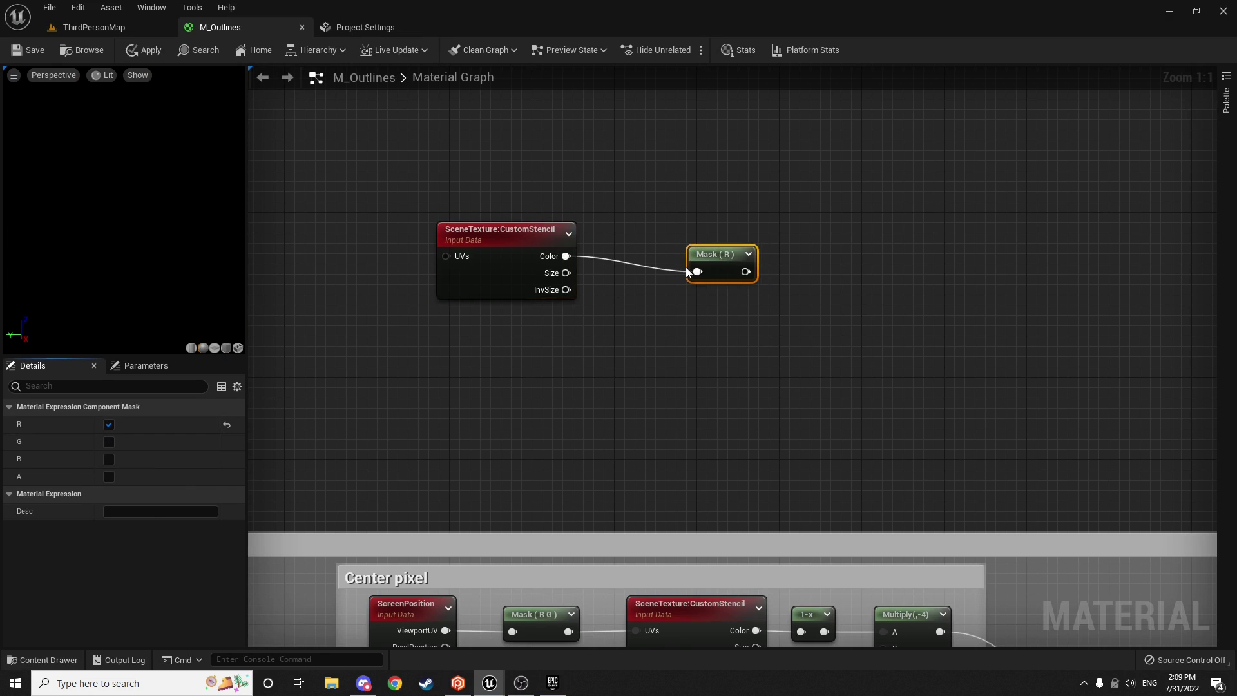
left_click_drag(701, 264, 619, 255)
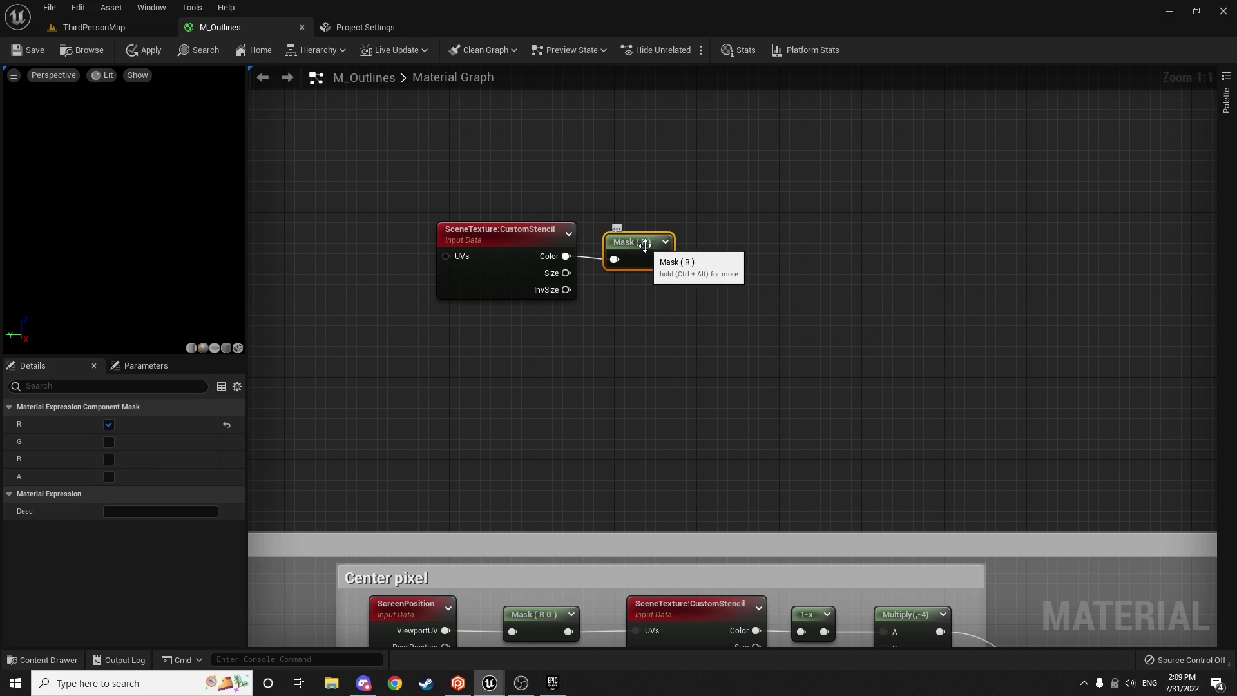
right_click_drag(694, 248, 616, 266)
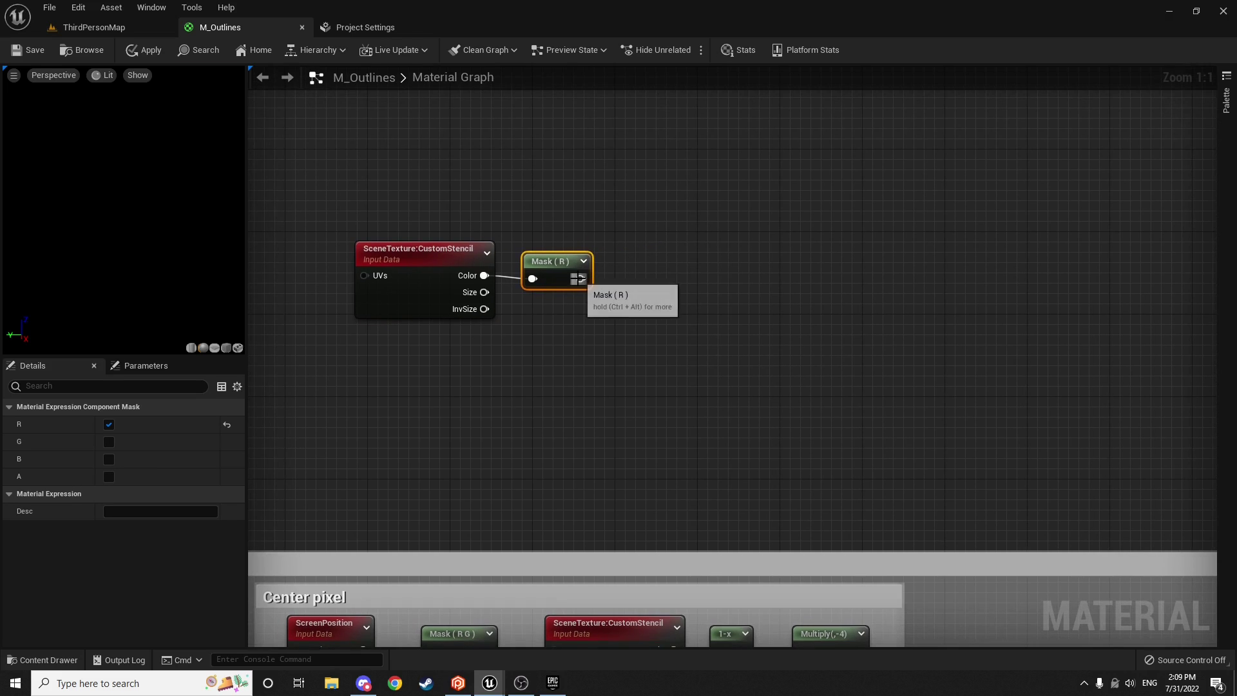
Step: Add a Divide node fed by the R mask's output and set its Const B to 255
left_click_drag(580, 279, 703, 277)
type("divide")
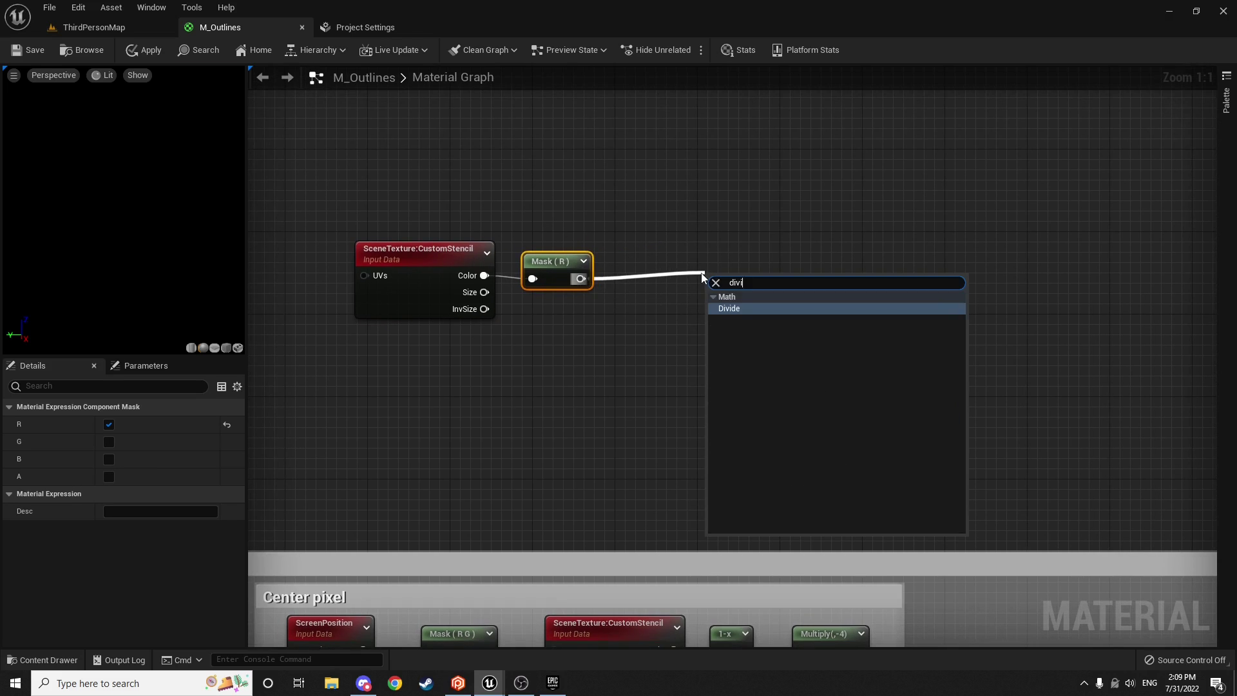
key("Return")
left_click_drag(735, 282, 647, 262)
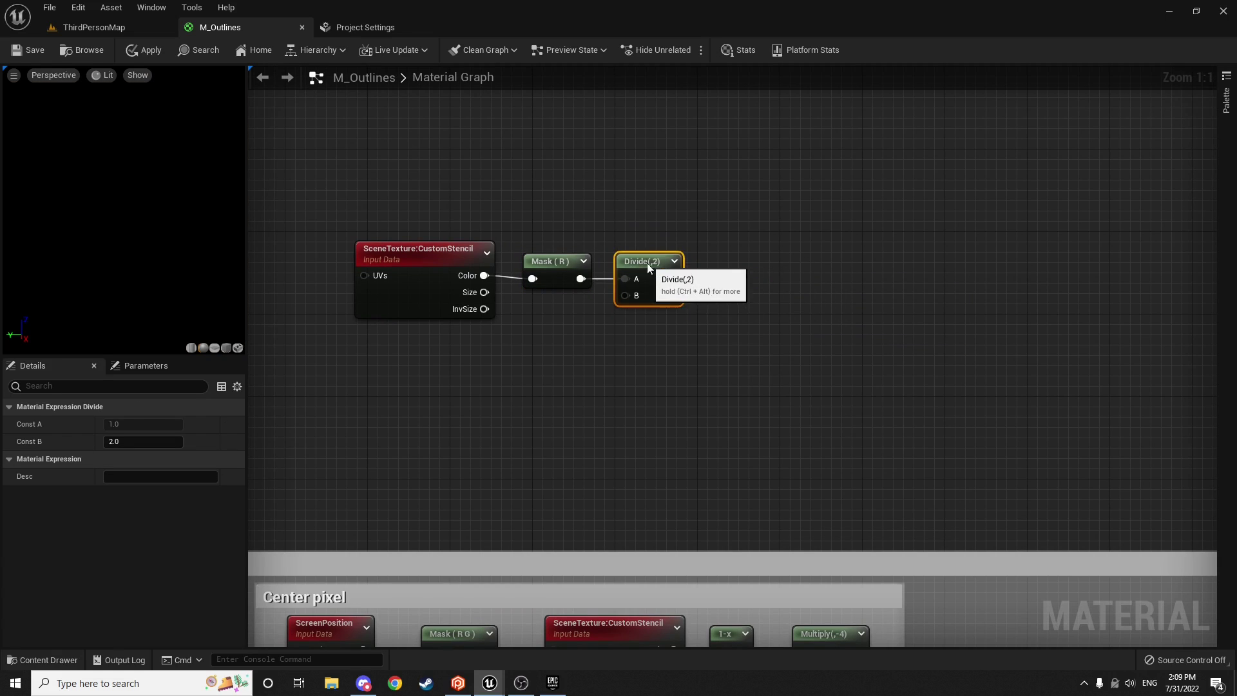
left_click(135, 442)
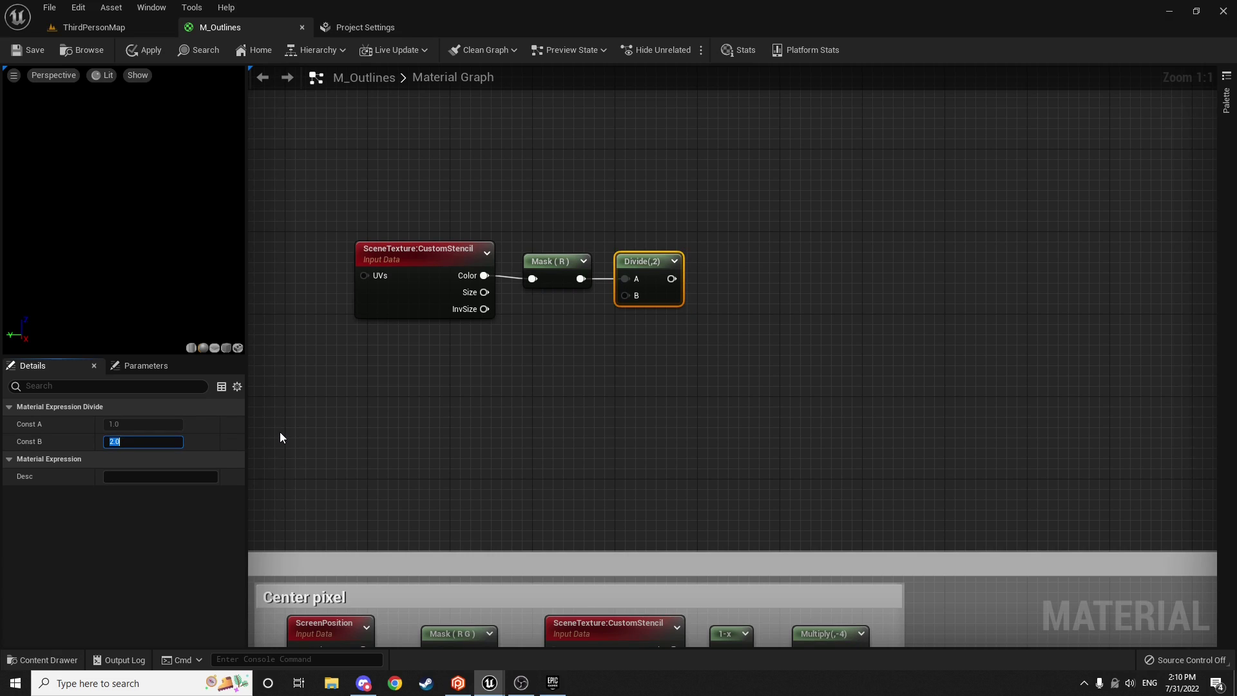
type("255")
key("Return")
right_click_drag(700, 411, 686, 438)
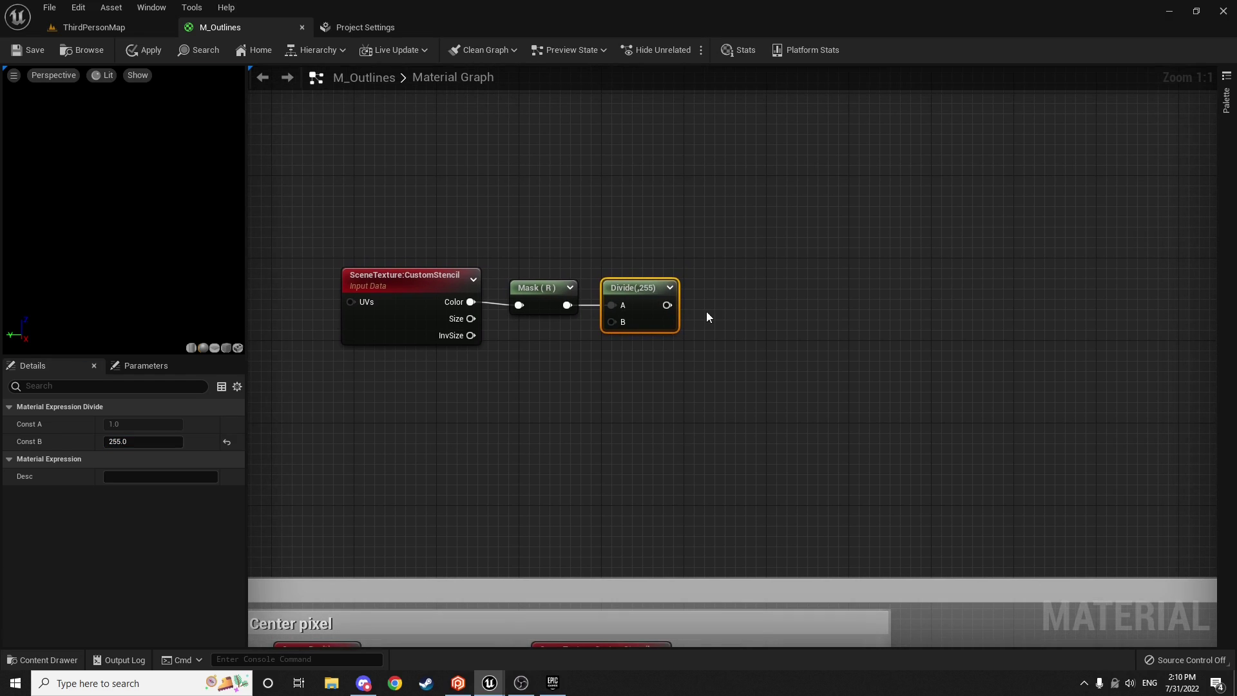
Step: Add a BitMask node after the Divide node and connect the Divide output to its BitMask input
left_click(631, 223)
right_click(707, 234)
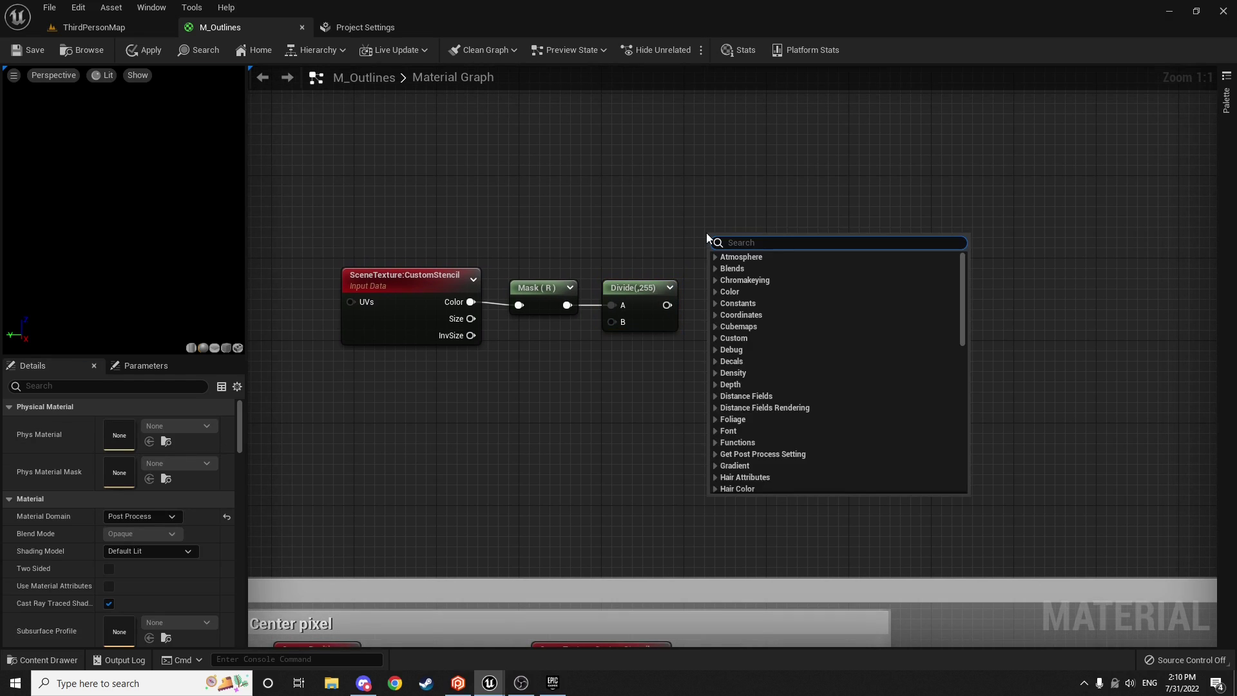
type("bit")
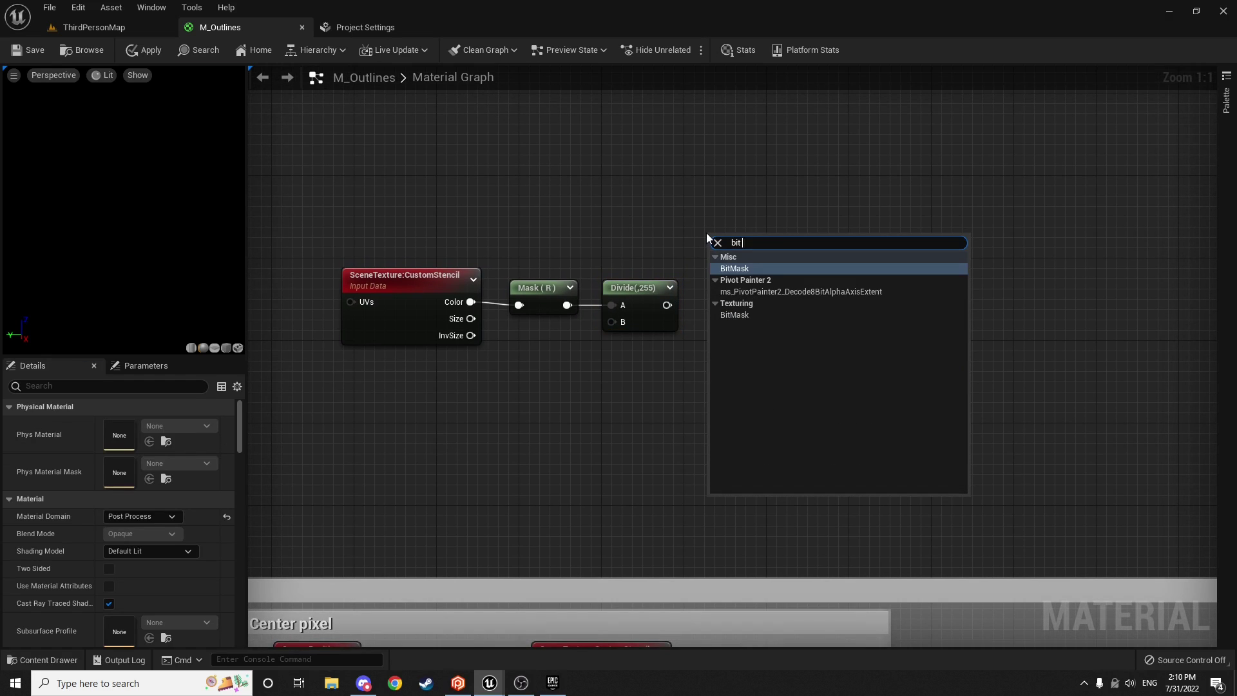
type(" ma")
key("Return")
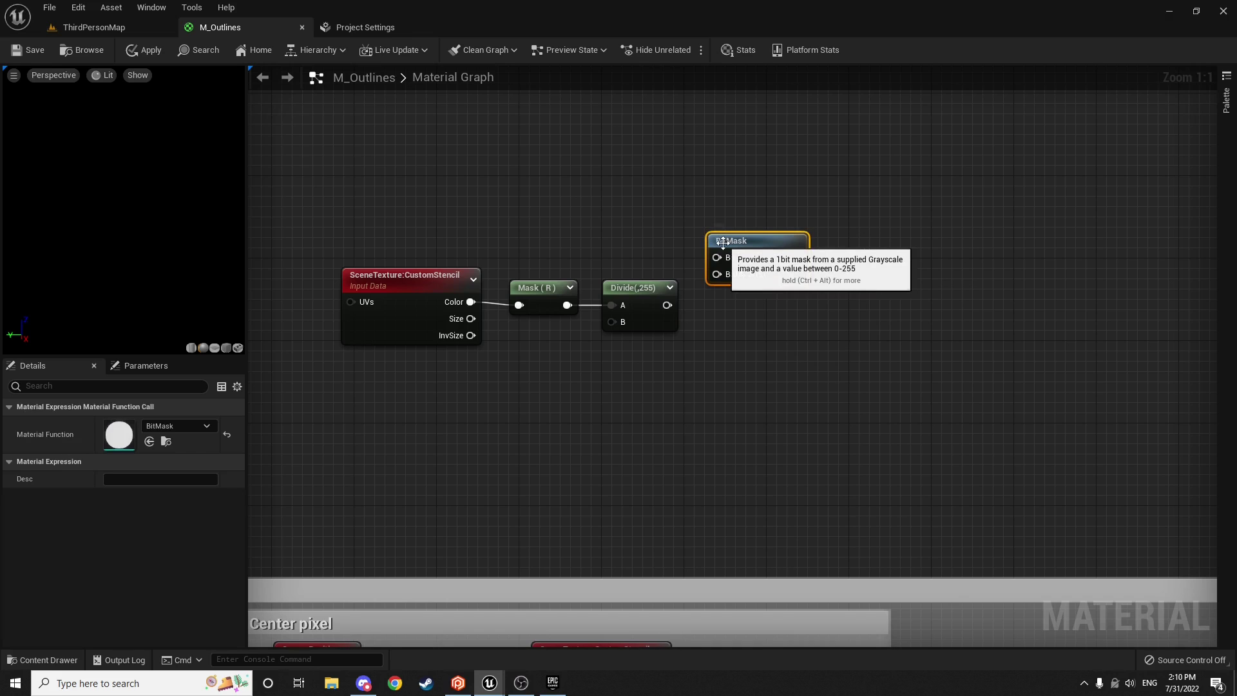
left_click_drag(739, 242, 769, 268)
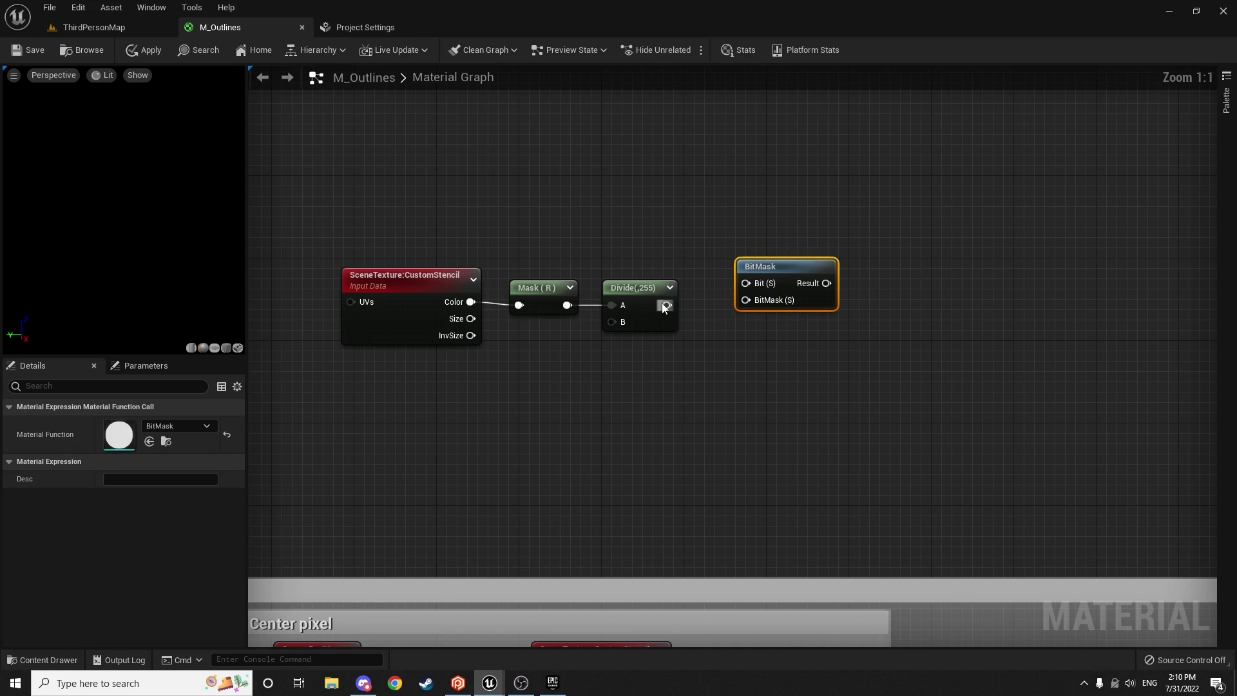
left_click_drag(667, 305, 764, 304)
Step: Add a Constant node with value 1 and connect it to the BitMask node's Bit input
left_click(632, 212)
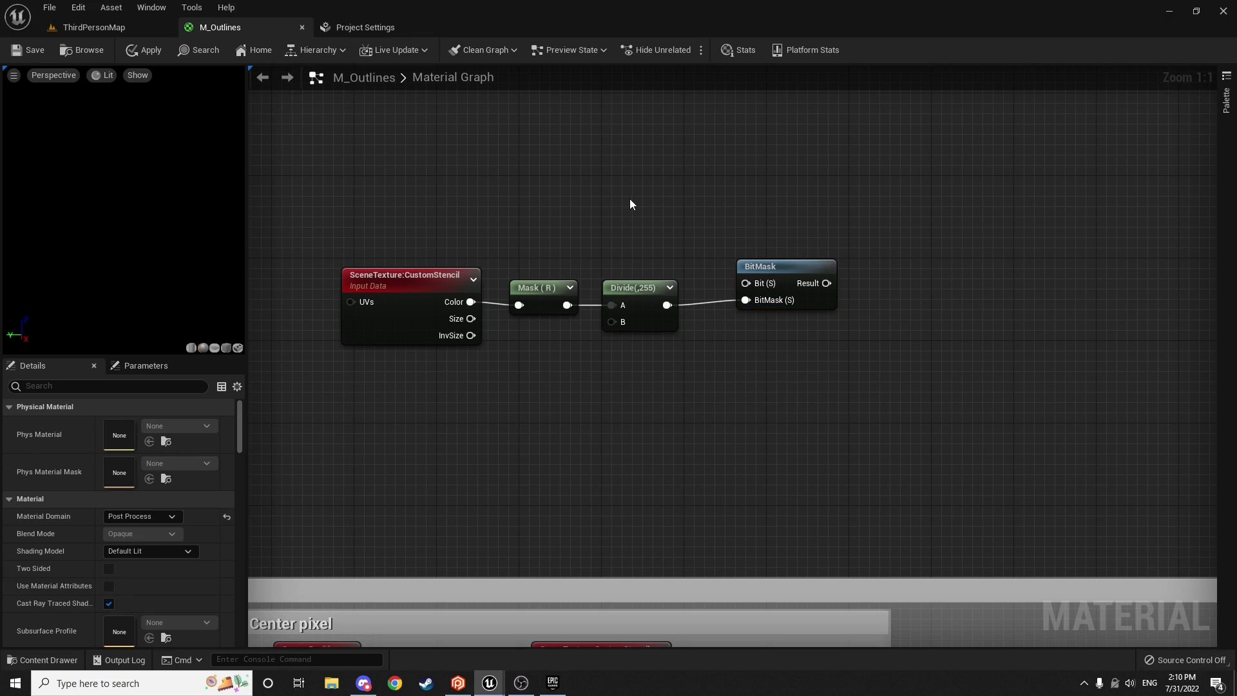
key("1")
left_click(630, 199)
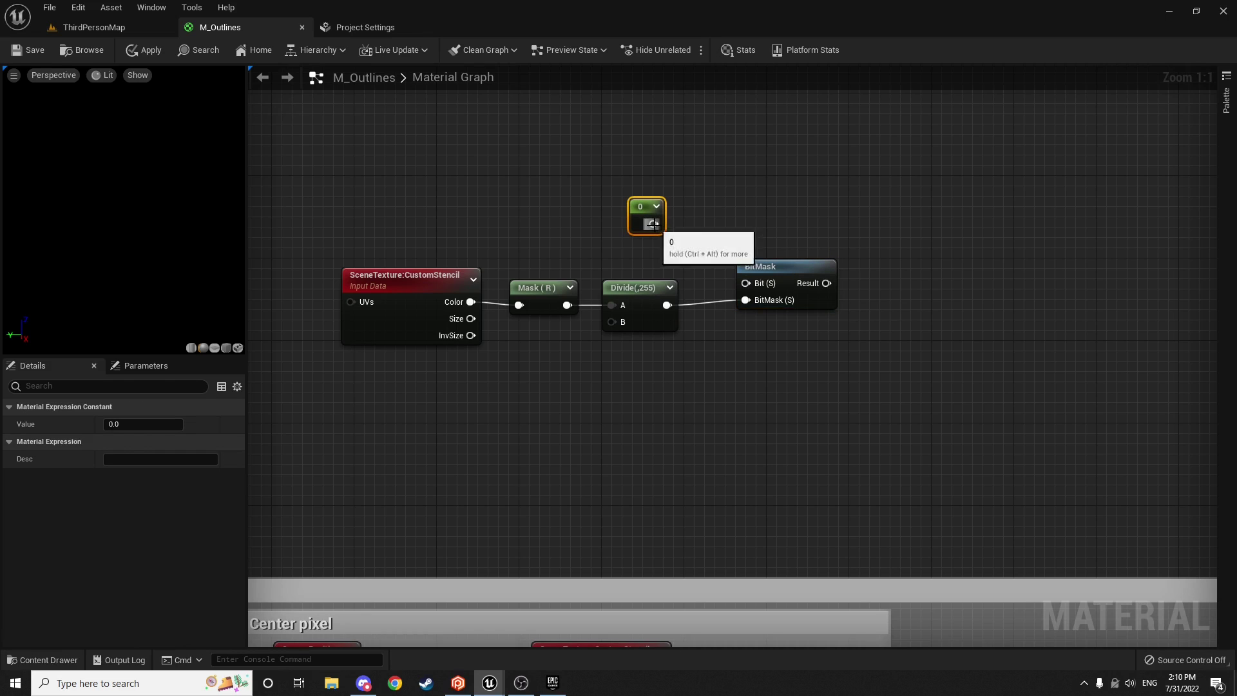
left_click_drag(654, 224, 757, 284)
left_click_drag(644, 209, 648, 237)
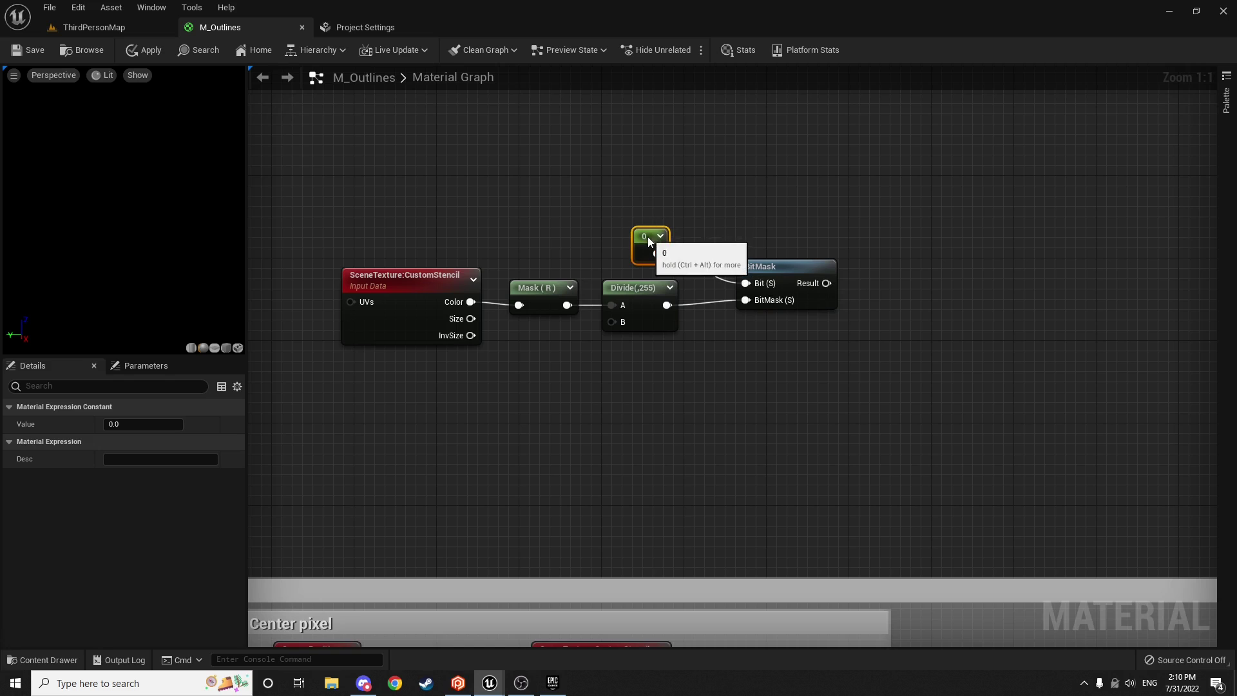
left_click(129, 426)
type("1")
key("Return")
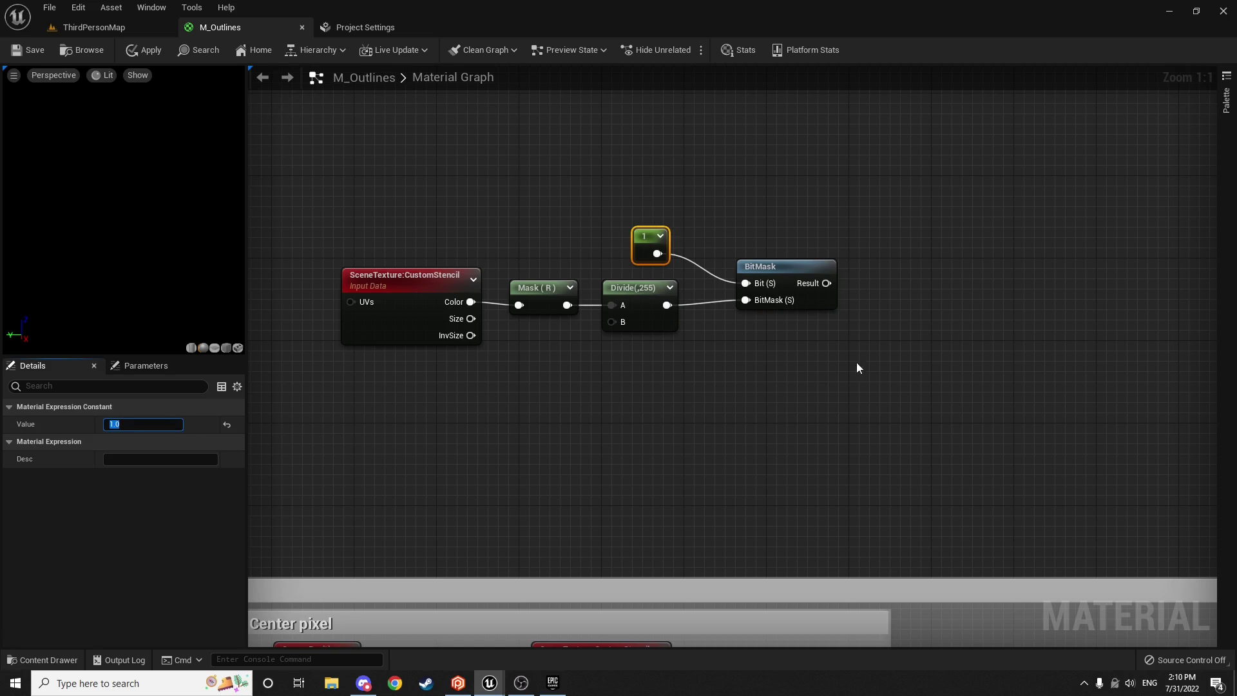
Step: Move the Mask, Divide, Constant and BitMask nodes together further away from the CustomStencil SceneTexture node
left_click_drag(876, 432, 318, 199)
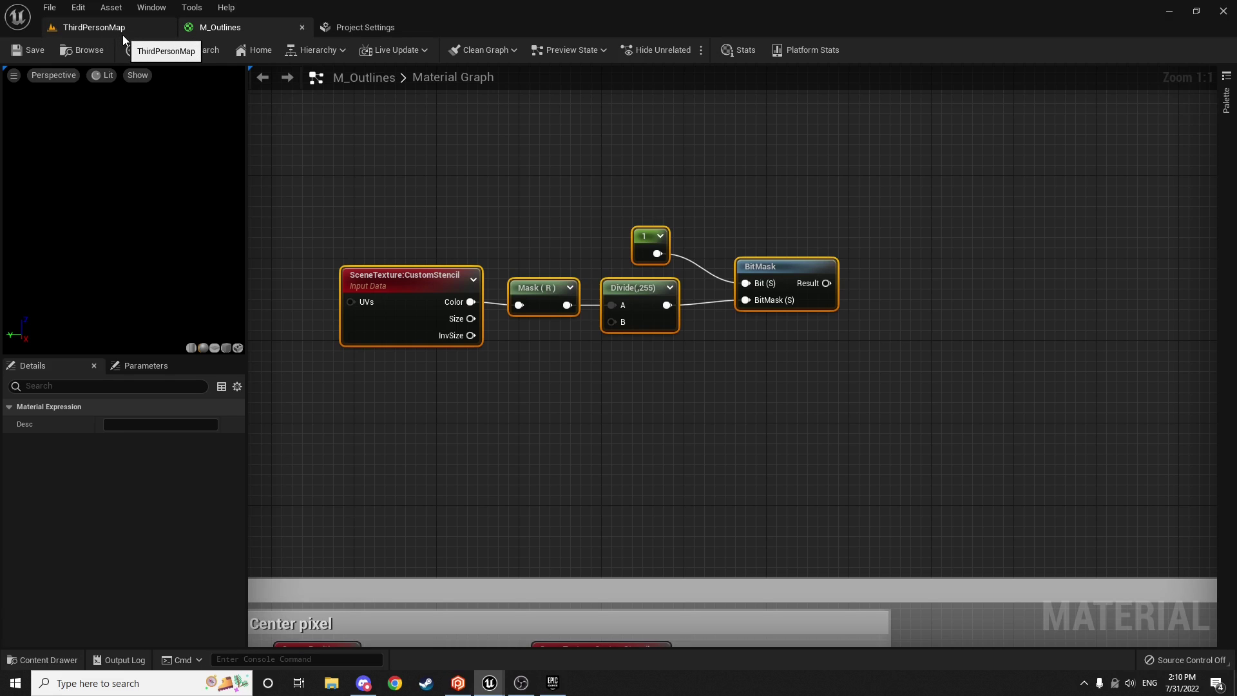
right_click_drag(636, 174, 537, 211)
left_click_drag(727, 319, 818, 159)
left_click(613, 172)
right_click_drag(689, 255, 697, 220)
left_click_drag(737, 210, 398, 341)
left_click_drag(705, 273, 737, 265)
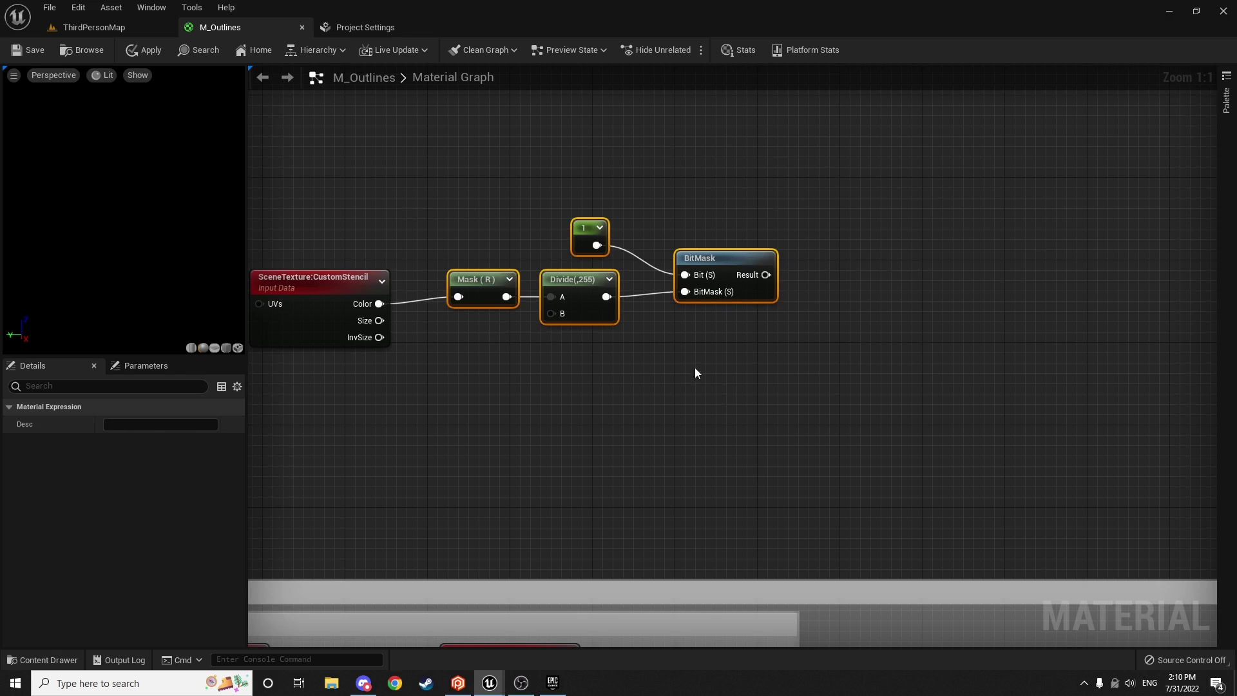
Step: Duplicate the Mask, Divide, Constant and BitMask chain below the original and set the copy's constant to 2
key("ctrl+d")
left_click_drag(683, 390, 594, 400)
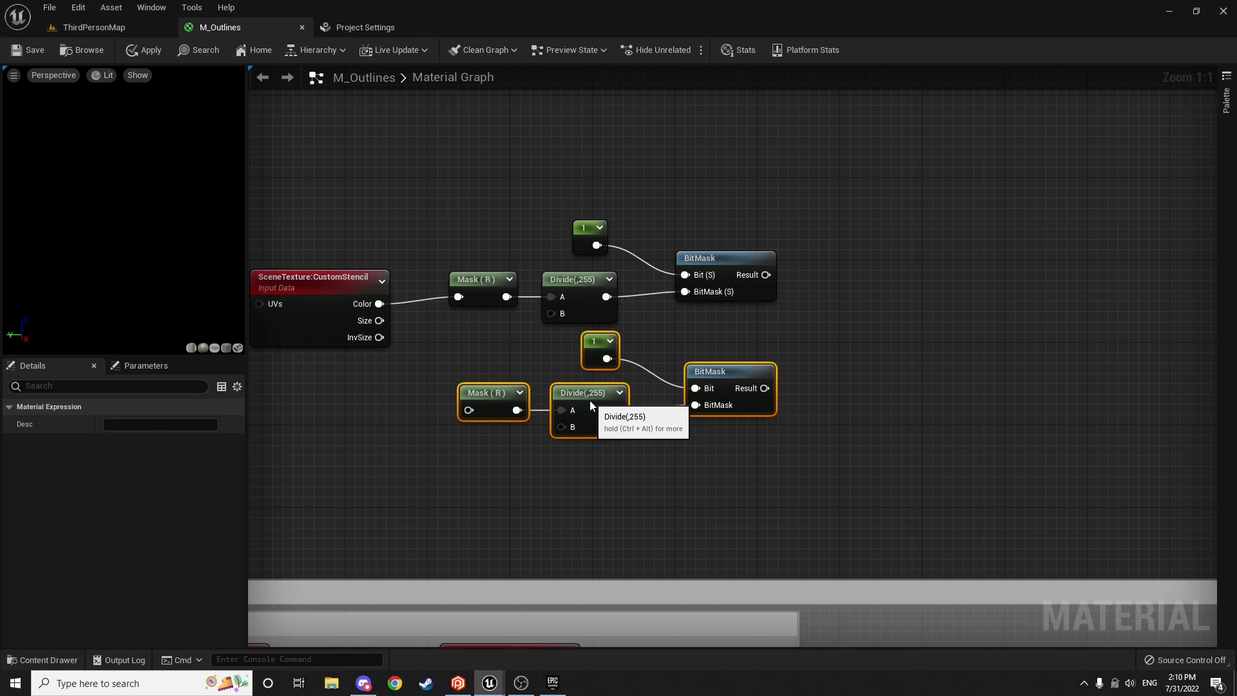
left_click(658, 342)
left_click(596, 358)
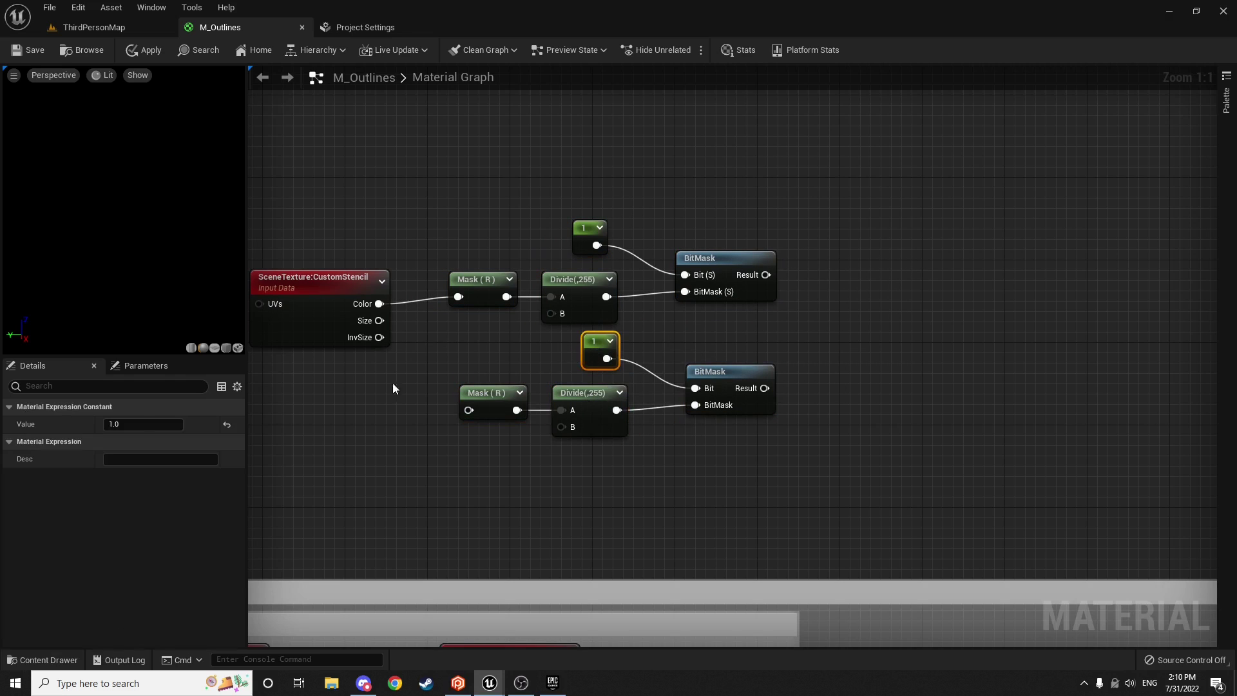
left_click(133, 424)
type("2")
key("Return")
Step: Duplicate the second mask chain below itself and set the new copy's constant to 3
left_click_drag(825, 458, 439, 341)
key("ctrl+d")
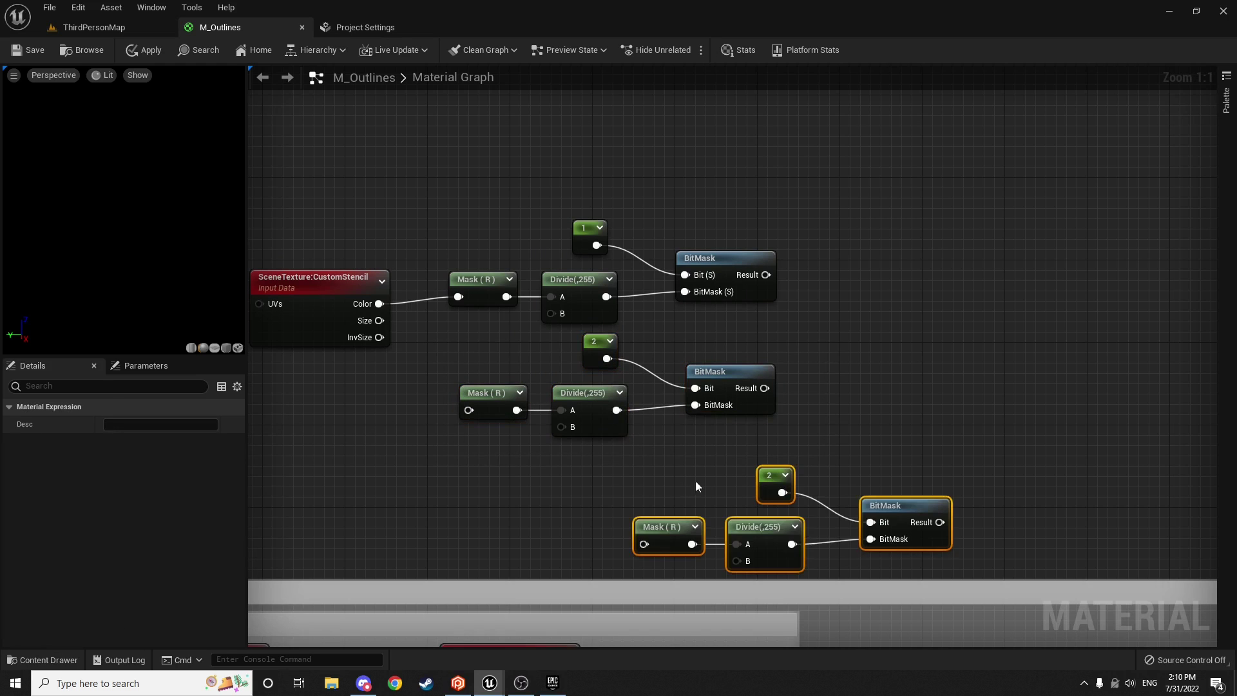
left_click_drag(914, 507, 744, 487)
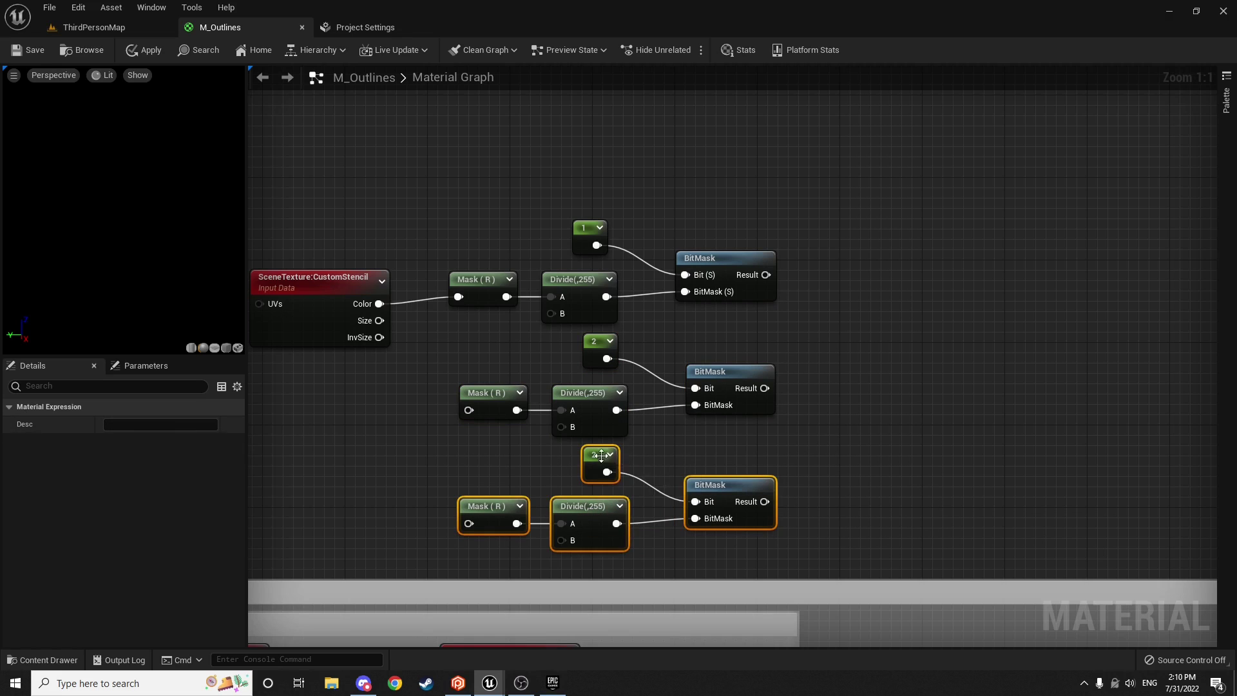
left_click(601, 456)
left_click(123, 424)
type("3")
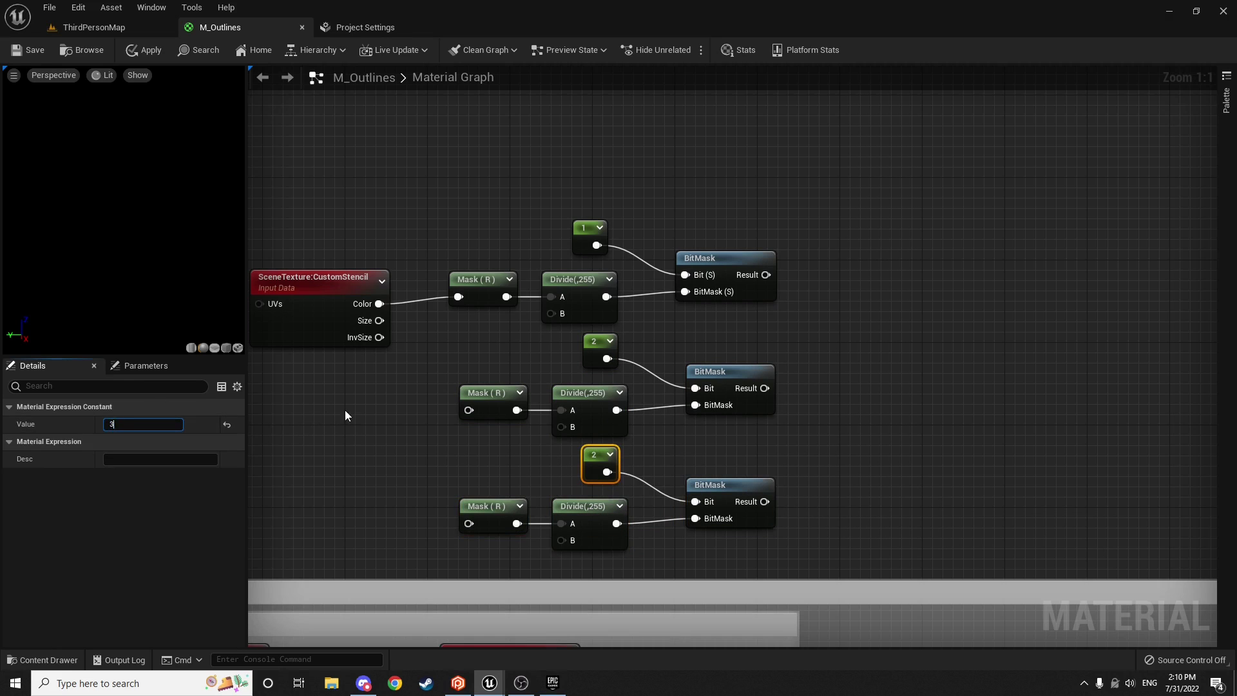
key("Return")
Step: Move the CustomStencil node and all three BitMask chains together further up from the Outlines comment
left_click_drag(378, 303, 378, 304)
left_click(453, 250)
scroll(452, 250, "down", 1)
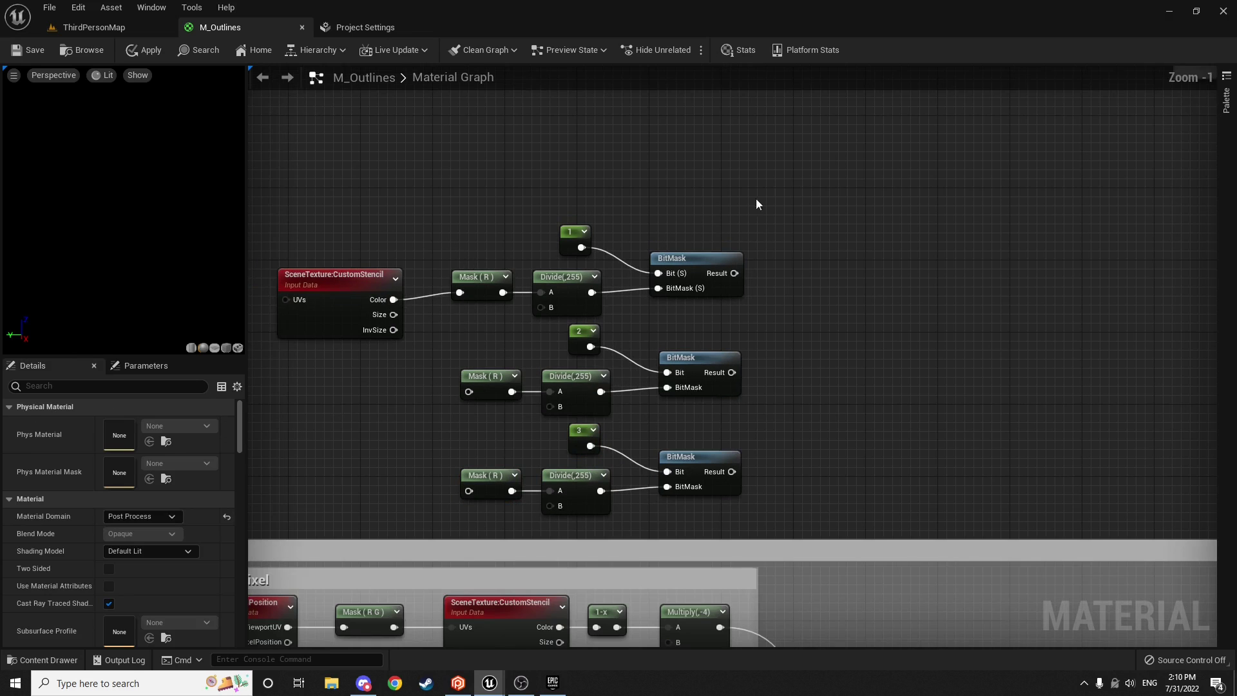
left_click_drag(775, 191, 306, 493)
right_click_drag(395, 410, 410, 468)
left_click_drag(398, 331, 387, 303)
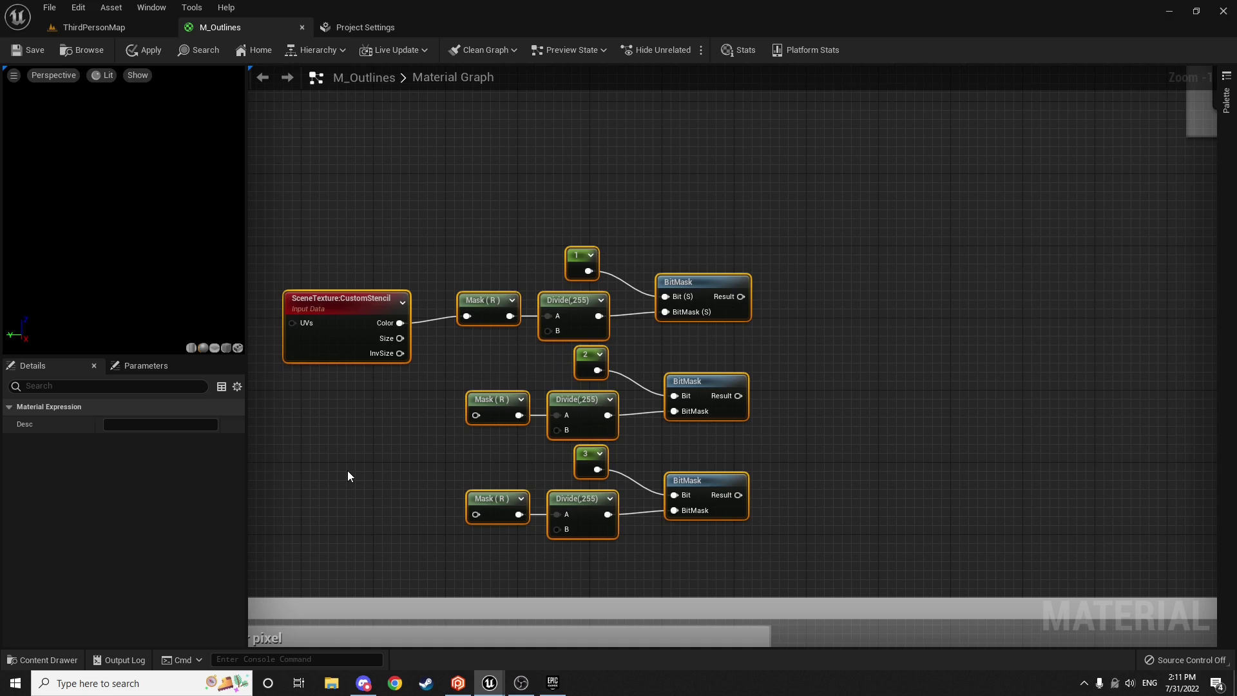
left_click(779, 369)
right_click_drag(779, 369, 756, 387)
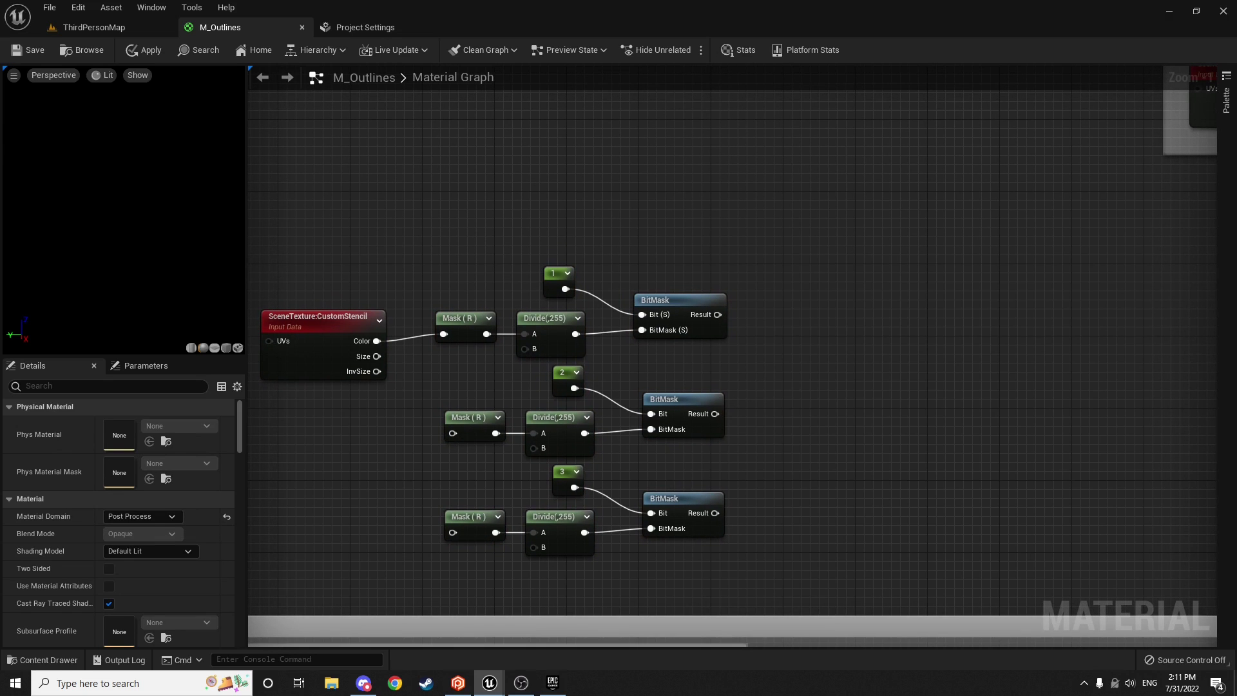
Step: Add a Constant3Vector node in the empty area above the BitMask chains
right_click_drag(624, 220, 697, 302)
scroll(698, 301, "down", 2)
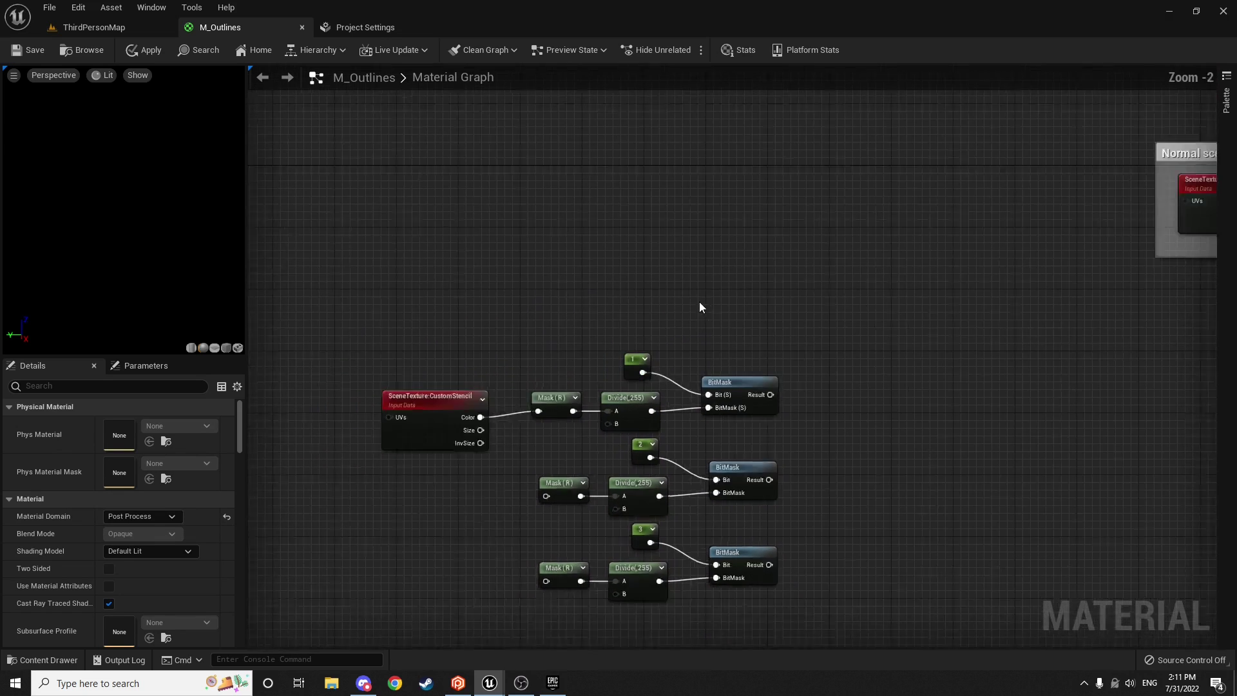
right_click_drag(564, 165, 591, 221)
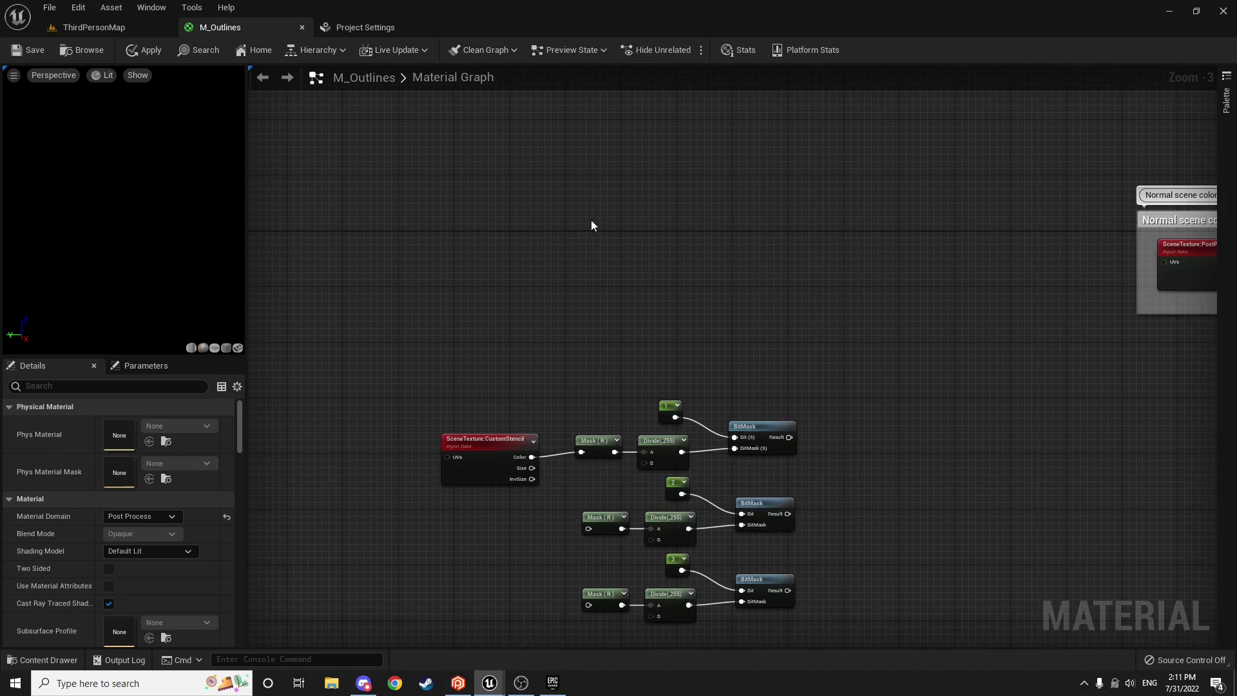
left_click(462, 166)
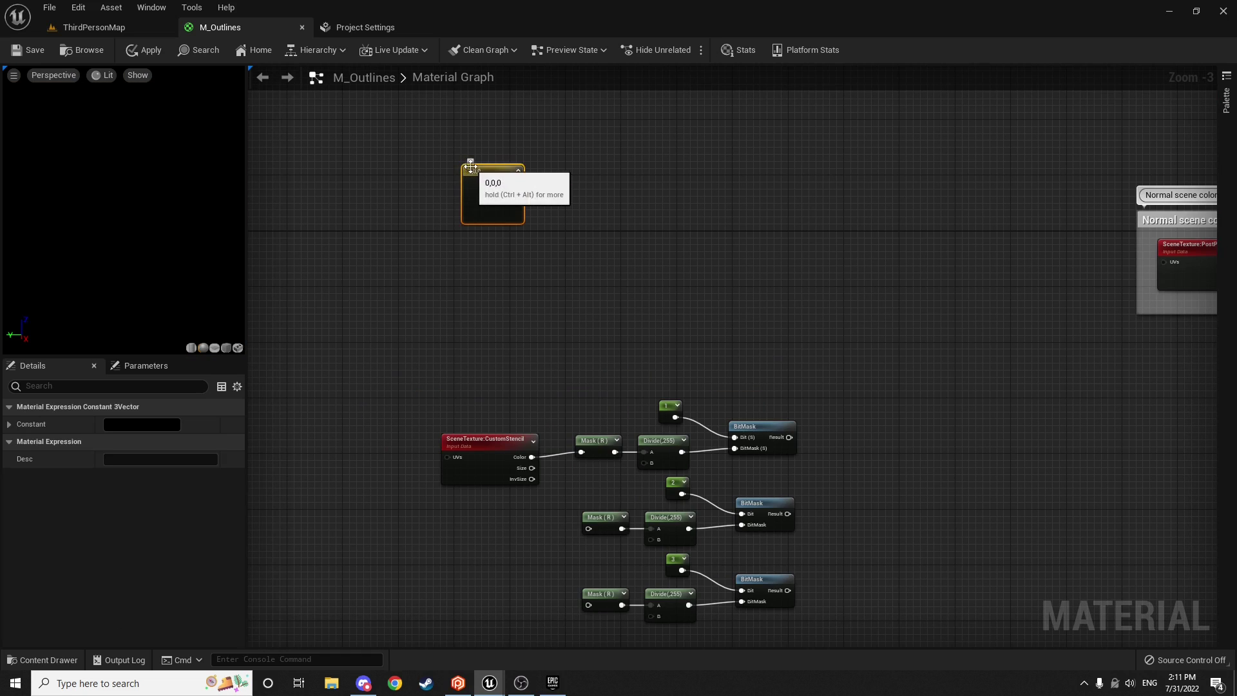
Step: Add a LinearInterpolate node with its A input fed by the Constant3Vector and place it close beside that node
left_click_drag(490, 173, 655, 158)
type("lerp")
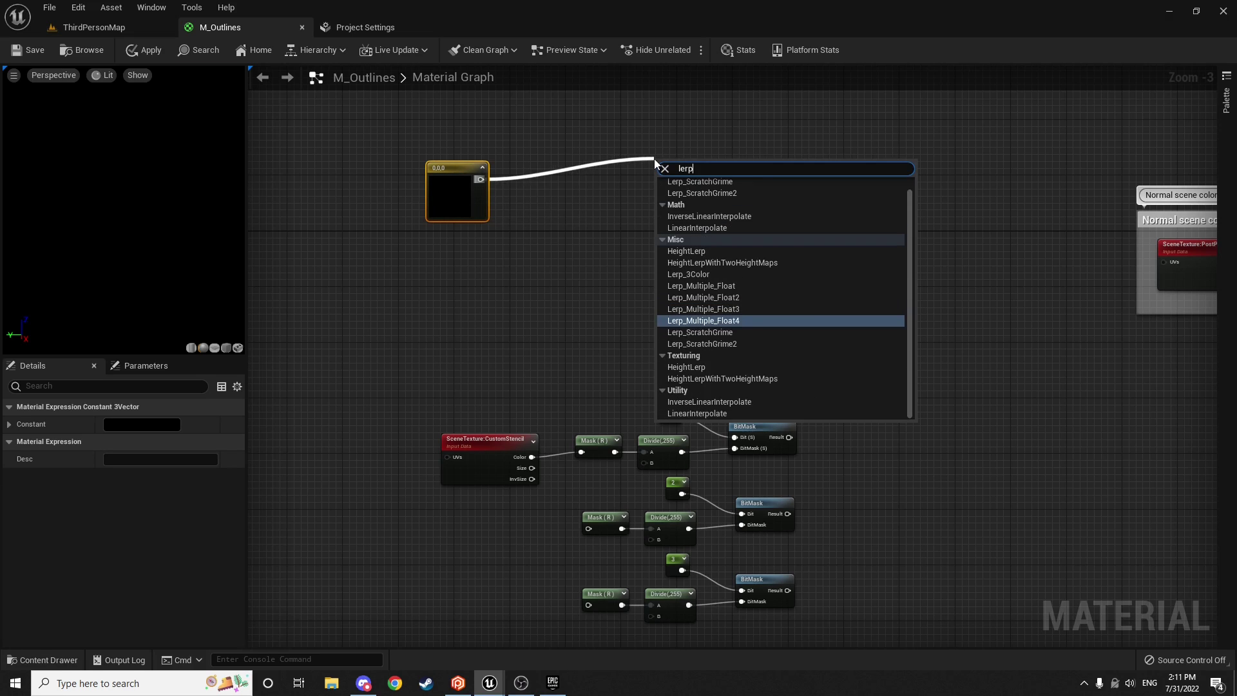
key("BackSpace")
key("BackSpace")
key("BackSpace")
type("inera")
key("BackSpace")
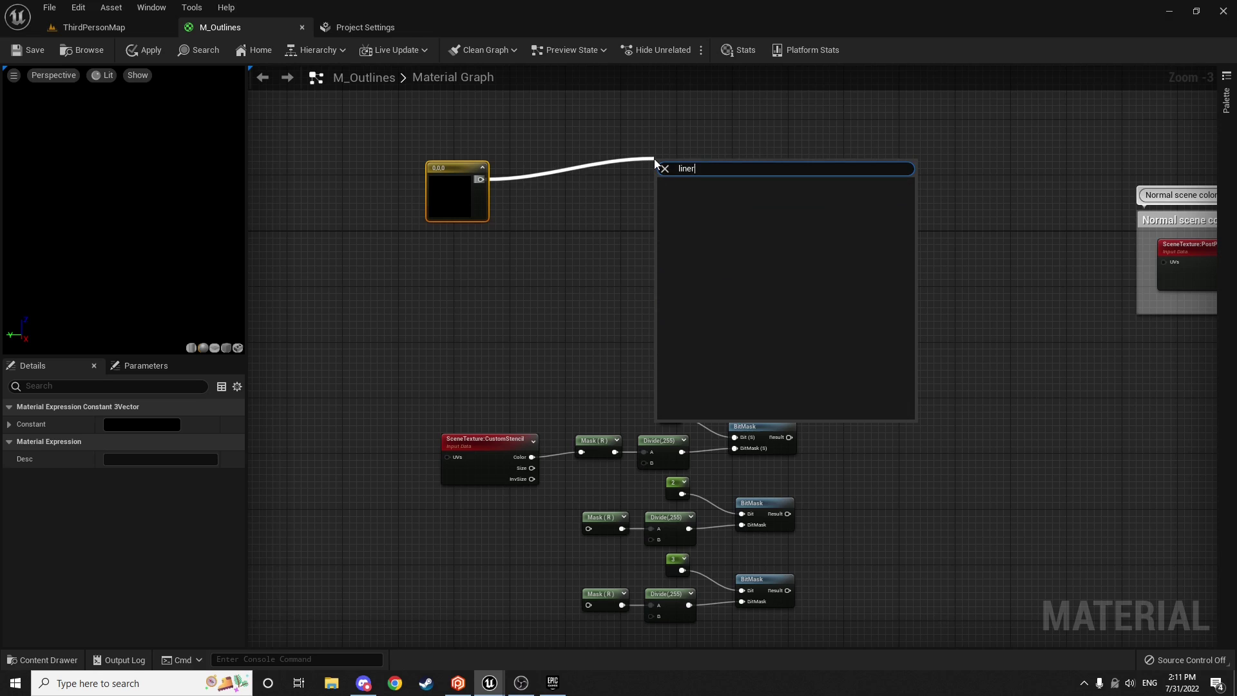
key("BackSpace")
type("arin")
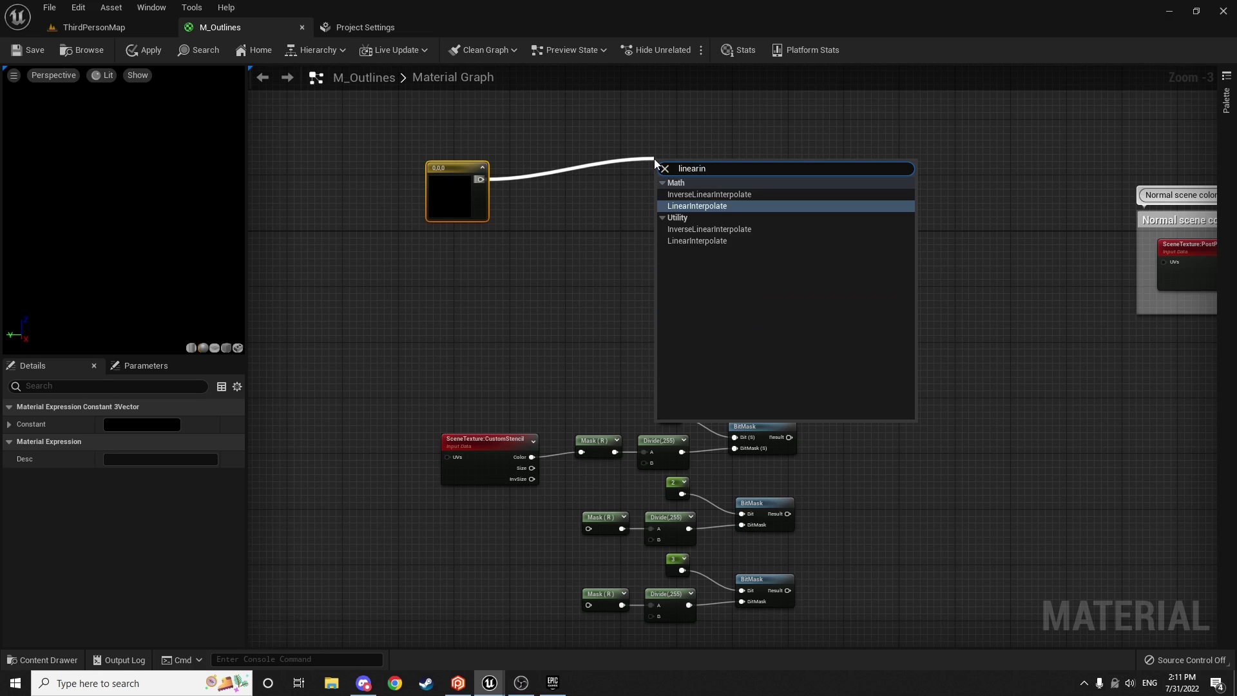
left_click(694, 206)
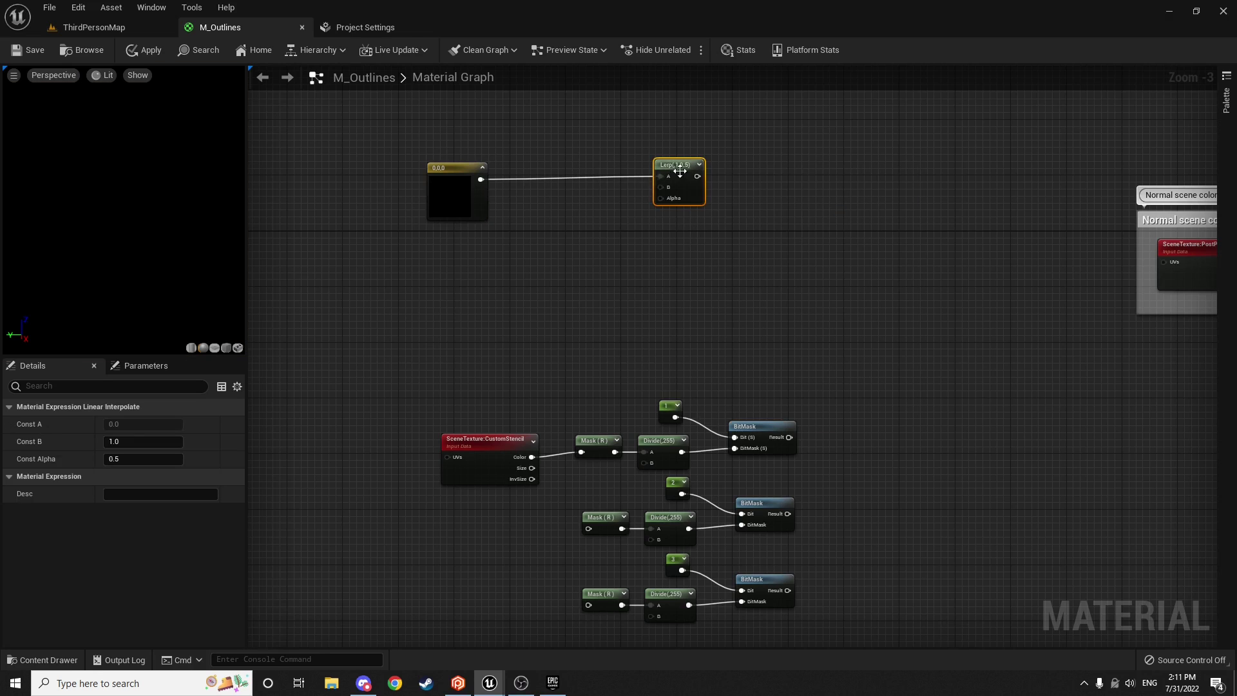
left_click_drag(680, 172, 570, 169)
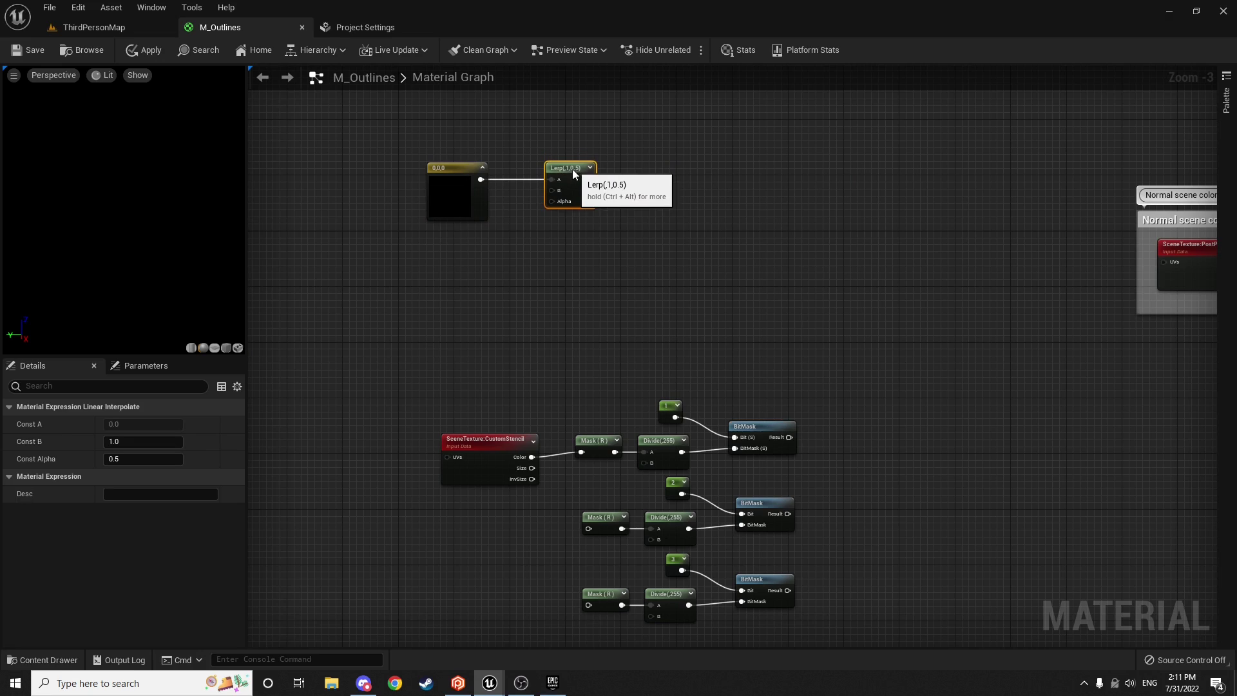
Step: Move the Constant3Vector and Lerp nodes together slightly higher in the graph
left_click(609, 251)
left_click_drag(609, 248, 453, 146)
left_click(463, 249)
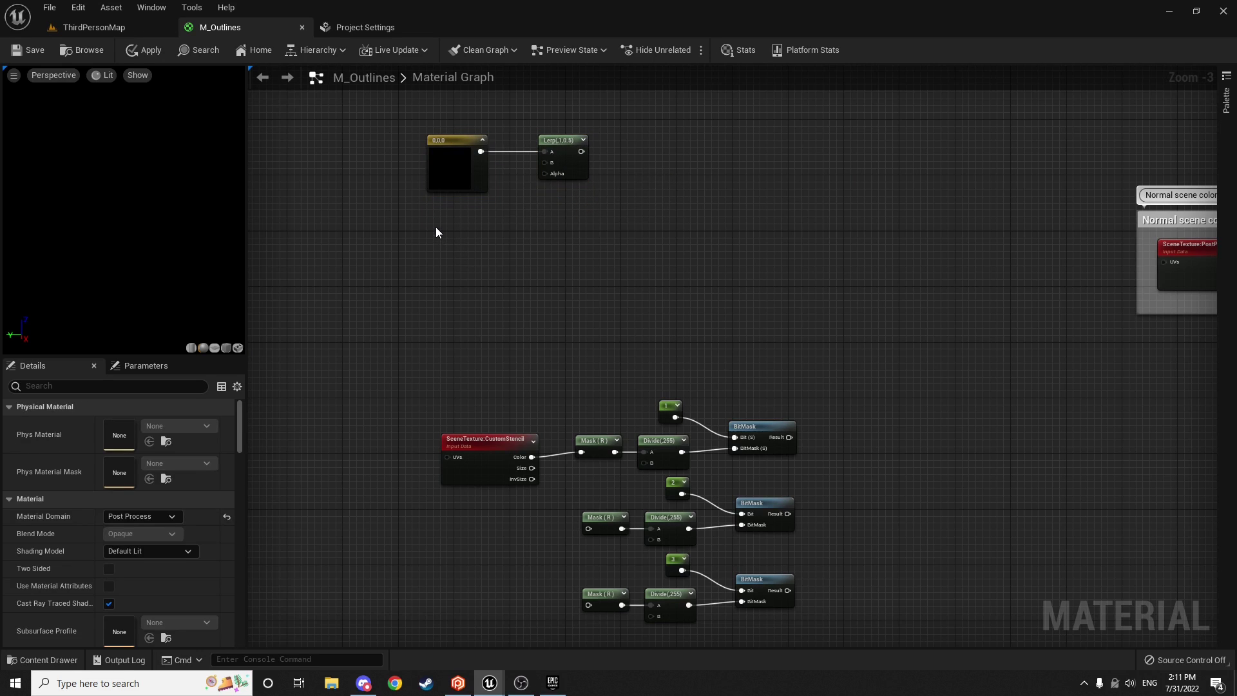
Step: Add a vector parameter named AllyTeamColor, converted from a Constant3Vector, and align it directly below the existing Constant3Vector node
key("3")
left_click(435, 226)
right_click(453, 233)
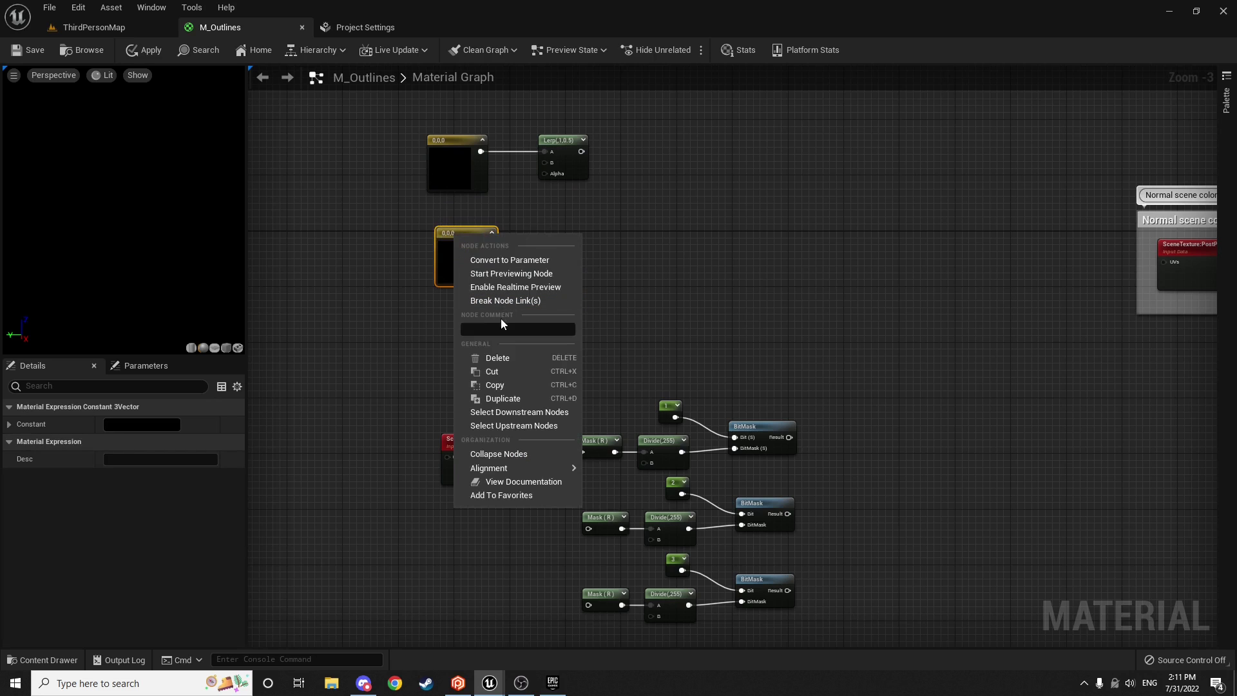
left_click(501, 259)
scroll(466, 234, "up", 3)
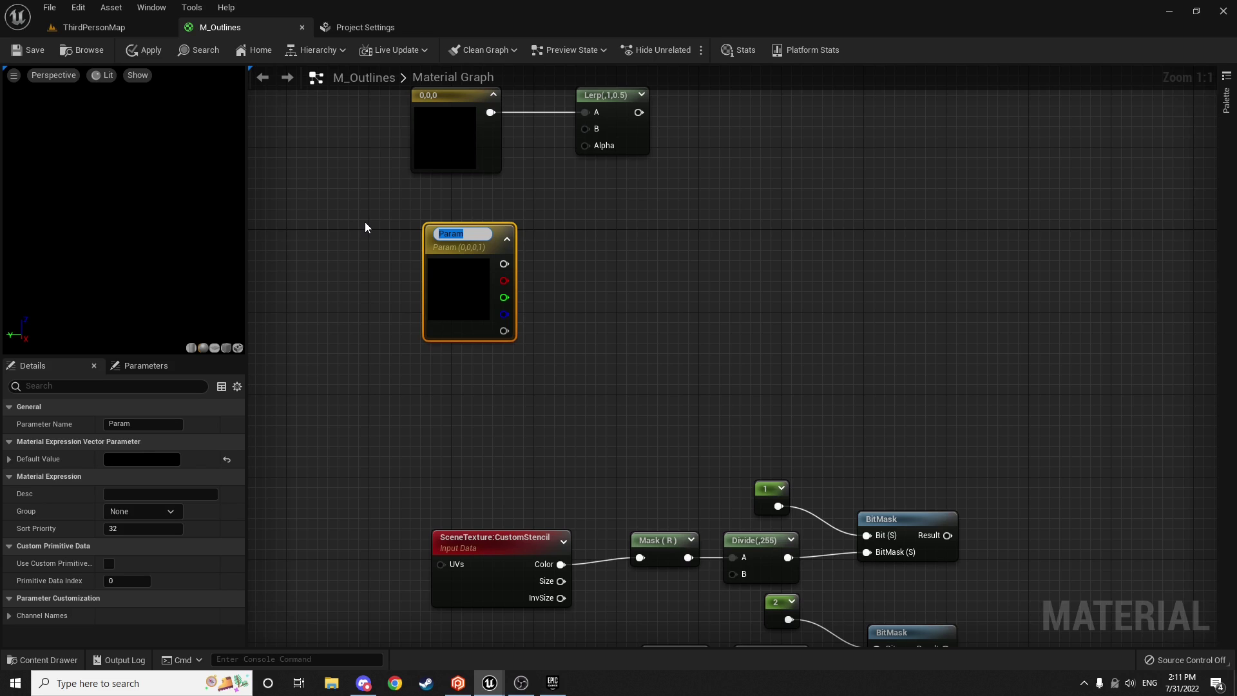
type("AllyTeamColor")
key("Return")
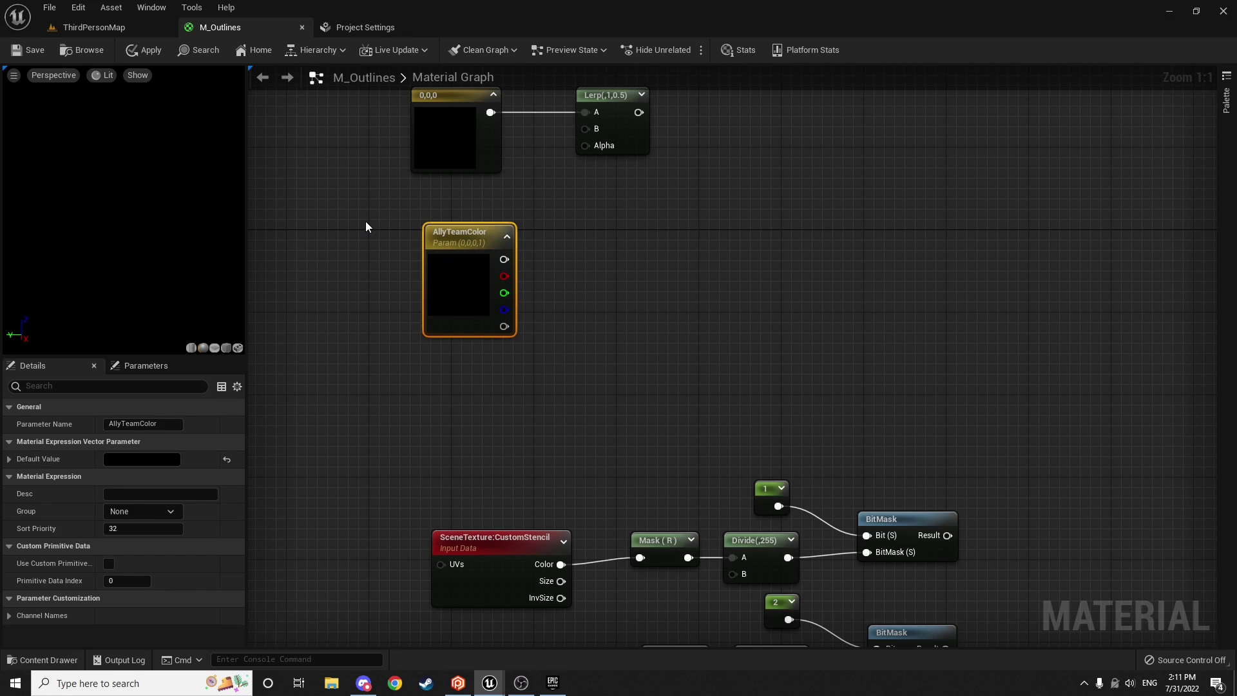
left_click_drag(478, 257, 465, 222)
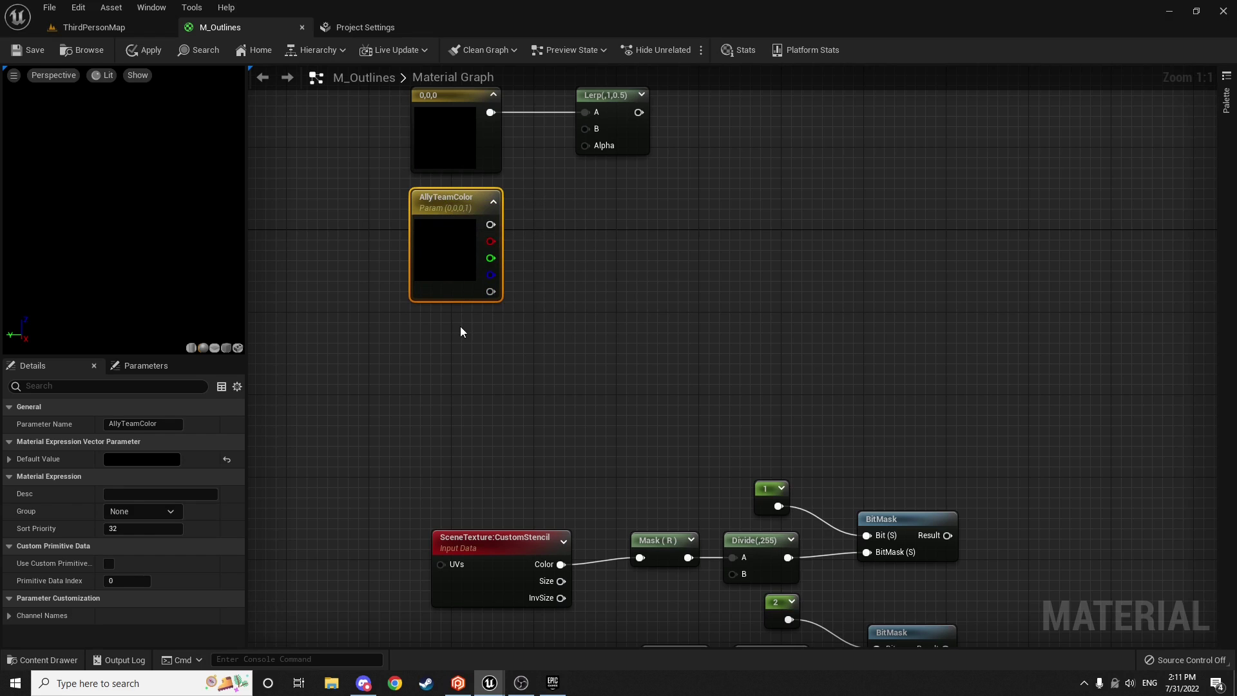
Step: Duplicate the AllyTeamColor parameter, place the copy directly below it, and name the copy EnemyTeamColor
key("ctrl+d")
left_click_drag(488, 352, 450, 333)
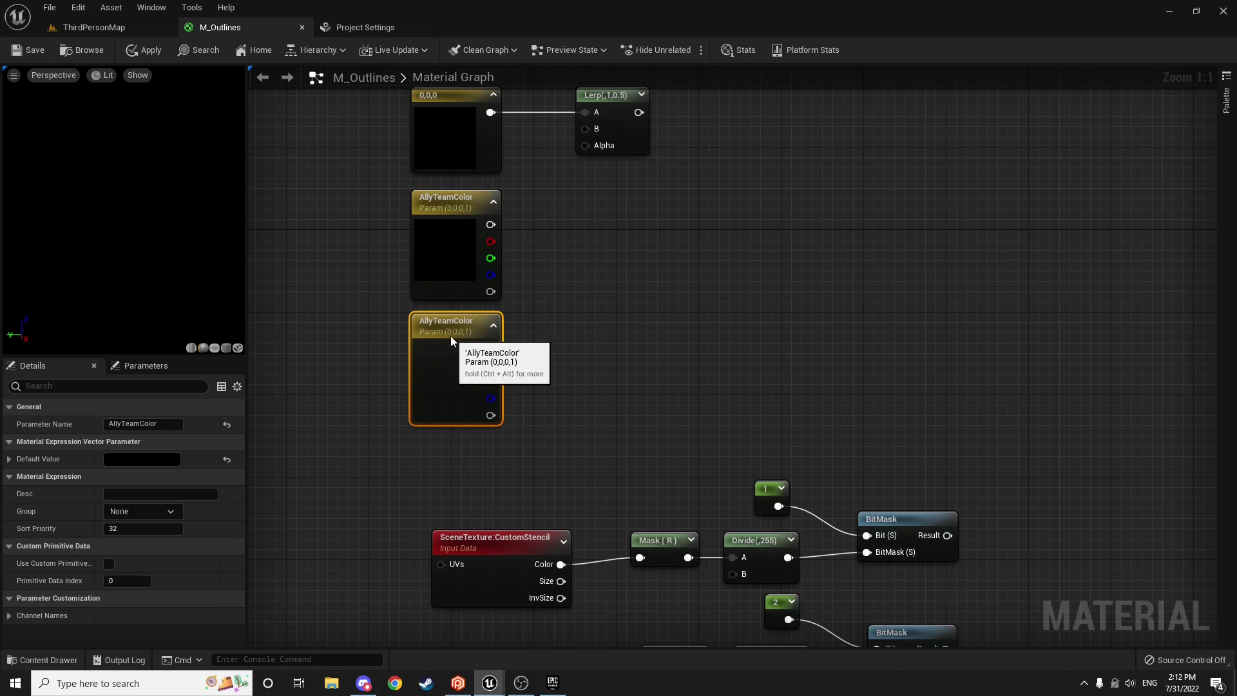
left_click_drag(121, 424, 82, 420)
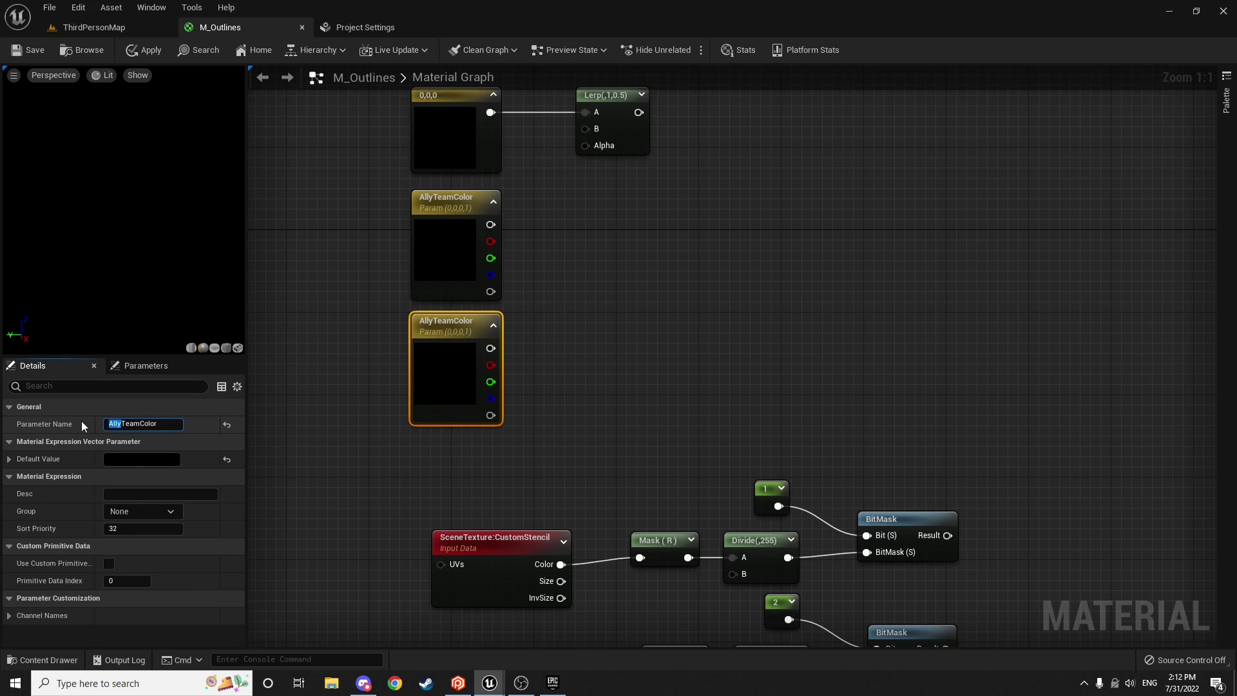
type("Enemy")
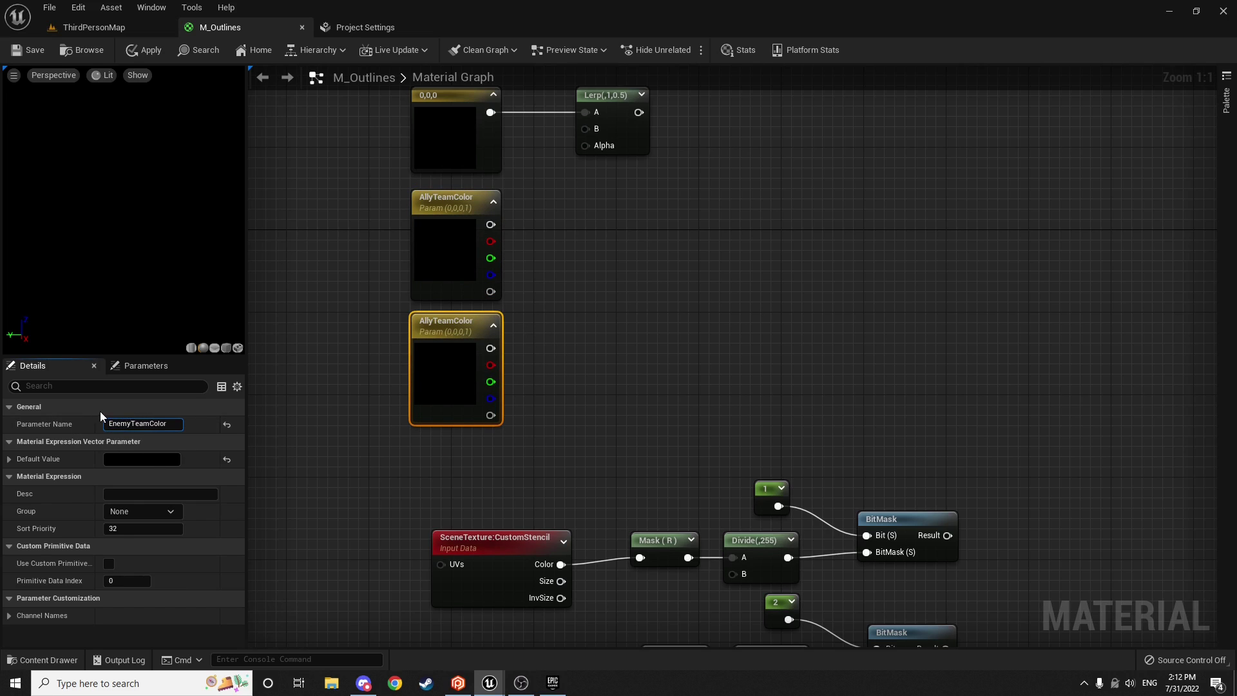
left_click(553, 308)
Step: Move the Constant3Vector and Lerp nodes higher in the graph and bring both team colour parameters up beneath them
left_click(442, 212)
right_click_drag(723, 456, 692, 351)
right_click_drag(614, 290, 639, 362)
right_click_drag(744, 452, 775, 491)
left_click_drag(605, 459, 412, 232)
right_click_drag(461, 114, 460, 172)
left_click_drag(409, 119, 699, 232)
right_click_drag(645, 233, 647, 325)
left_click_drag(489, 279, 456, 187)
right_click_drag(491, 321, 487, 260)
left_click_drag(487, 261, 461, 444)
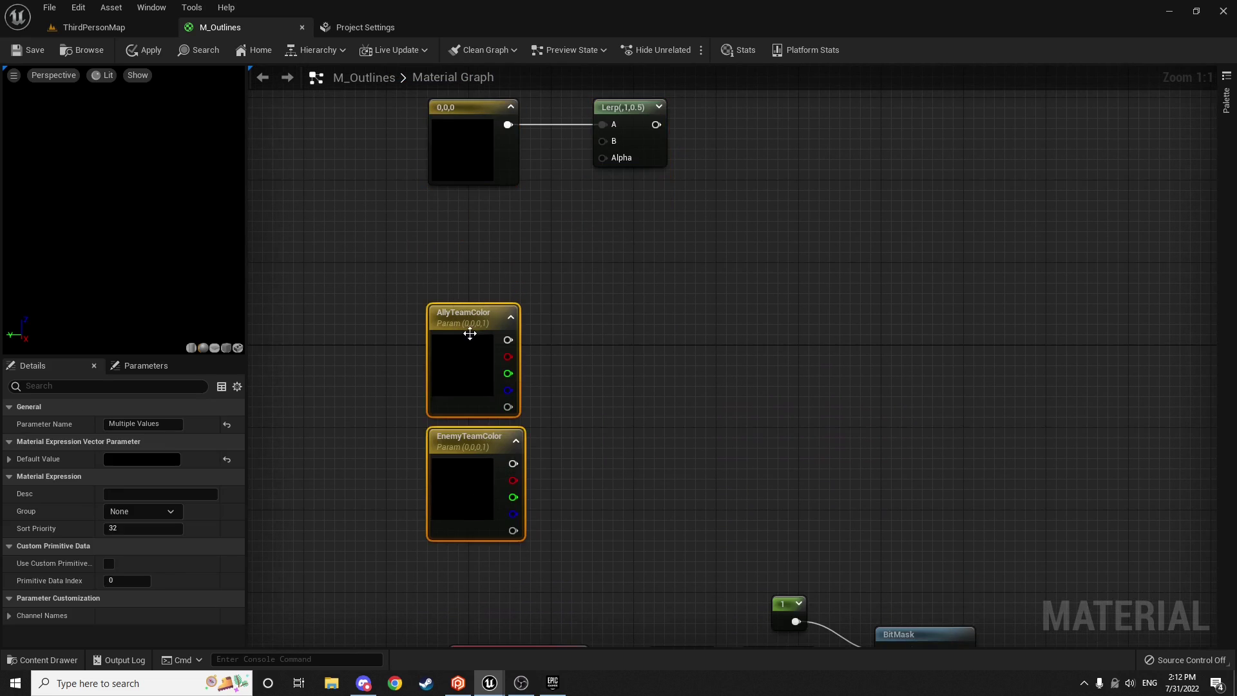
left_click_drag(470, 333, 470, 240)
left_click(470, 241)
right_click_drag(523, 369, 505, 217)
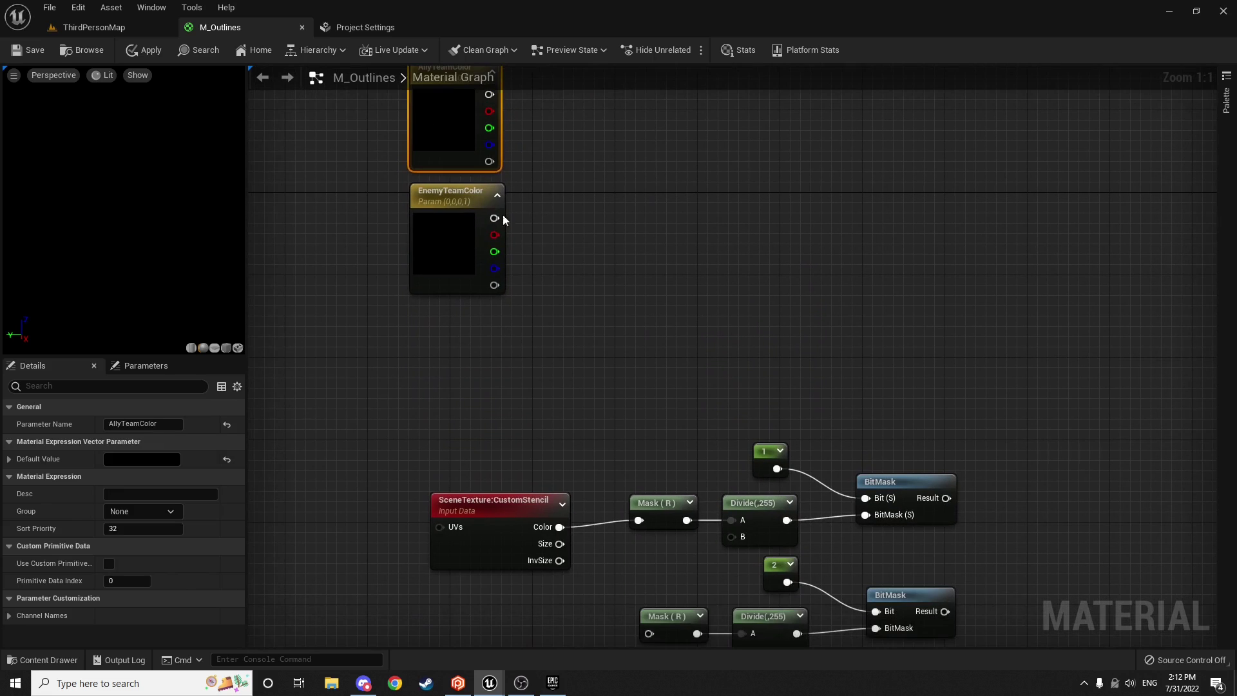
Step: Duplicate the EnemyTeamColor parameter, place the copy directly below it, and name the copy ObjectiveColor
left_click(441, 194)
right_click_drag(589, 295, 600, 262)
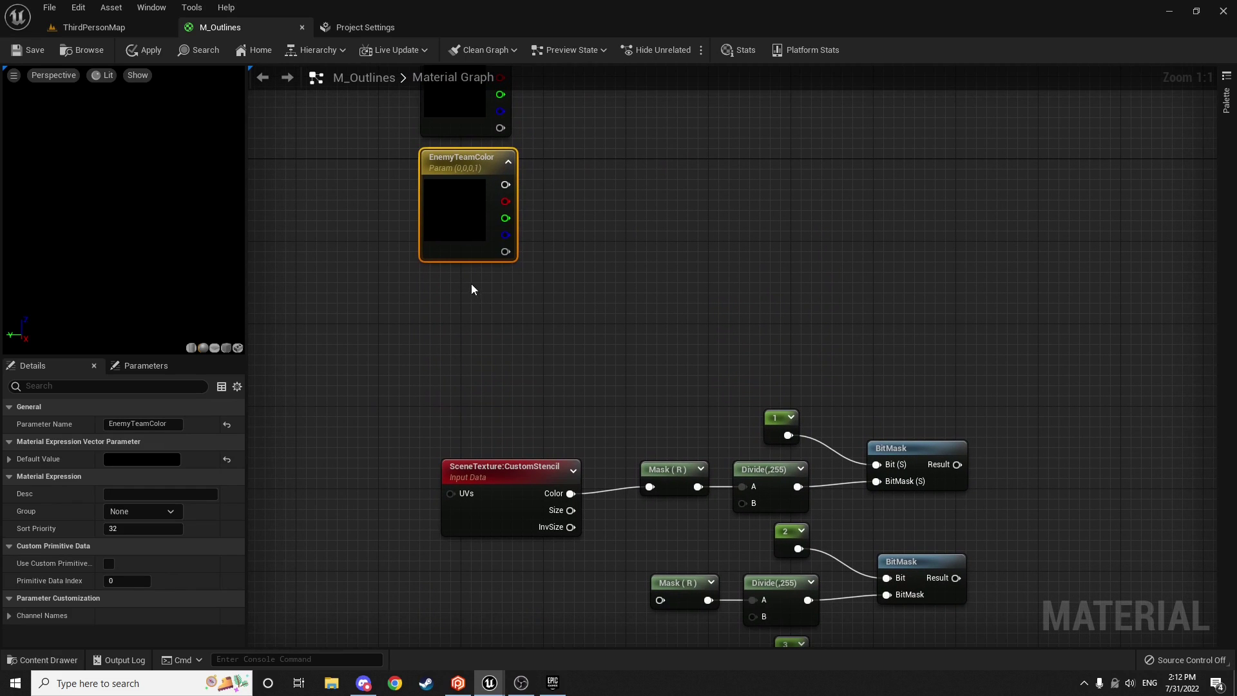
key("ctrl+d")
left_click_drag(503, 292, 453, 280)
left_click(454, 281)
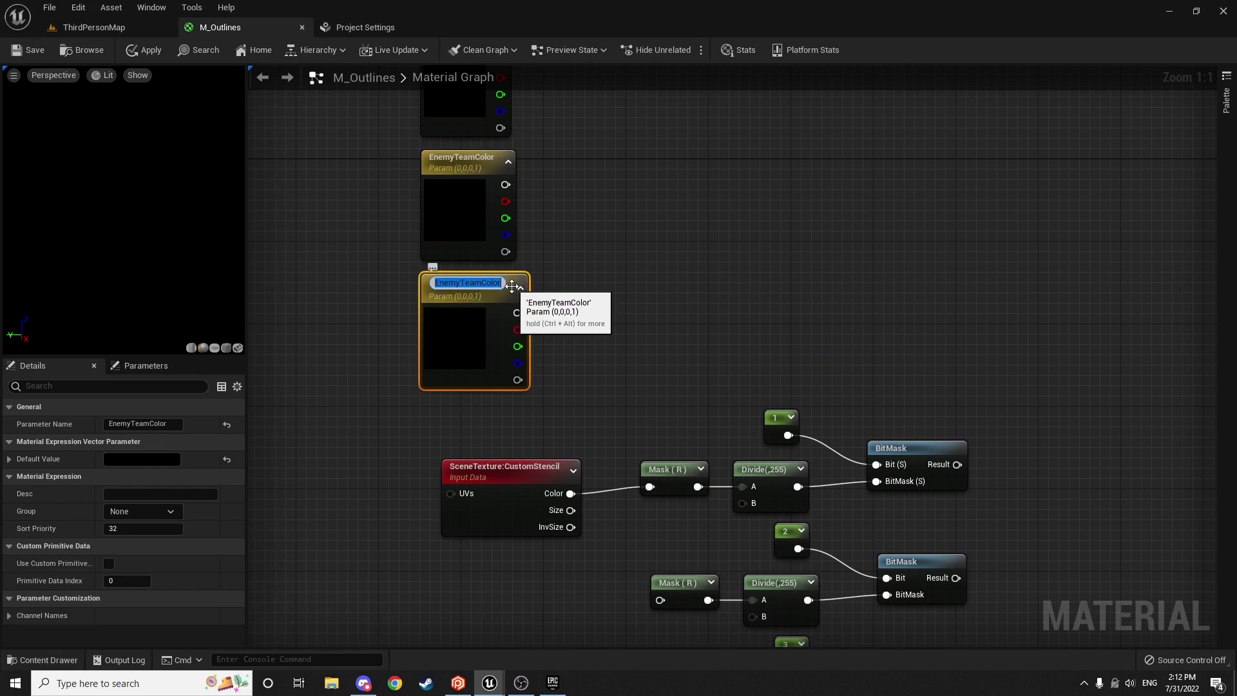
type("Objective")
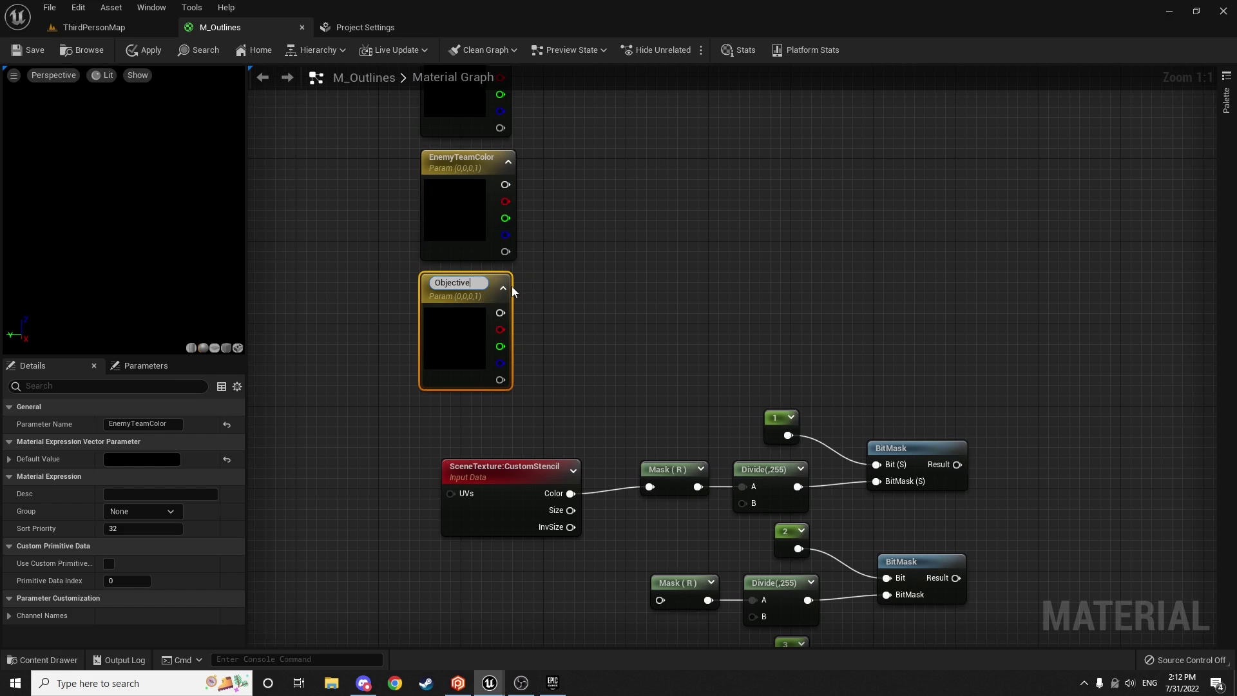
type("Color")
key("Return")
Step: Move the Lerp farther from the colour nodes and feed its B from AllyTeamColor and its Alpha from the bit 1 BitMask's result
left_click(618, 281)
right_click_drag(620, 281, 584, 322)
scroll(585, 322, "down", 1)
left_click_drag(591, 414, 379, 170)
right_click_drag(629, 263, 543, 372)
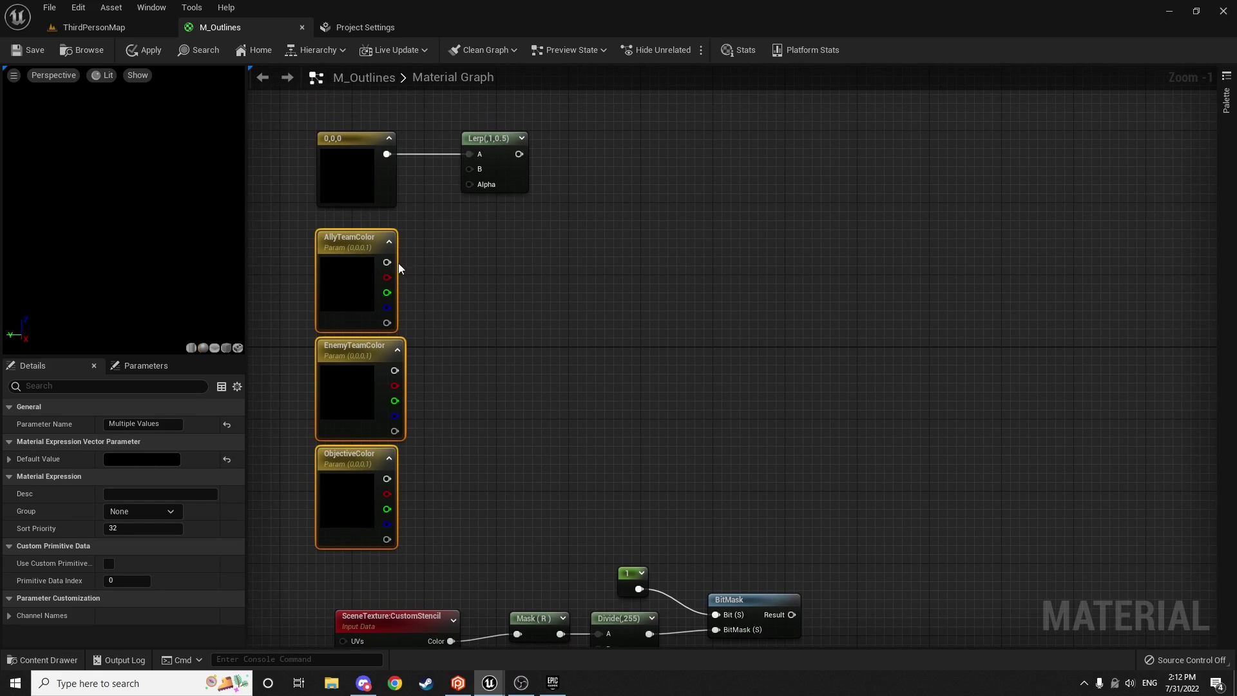
left_click_drag(394, 263, 900, 156)
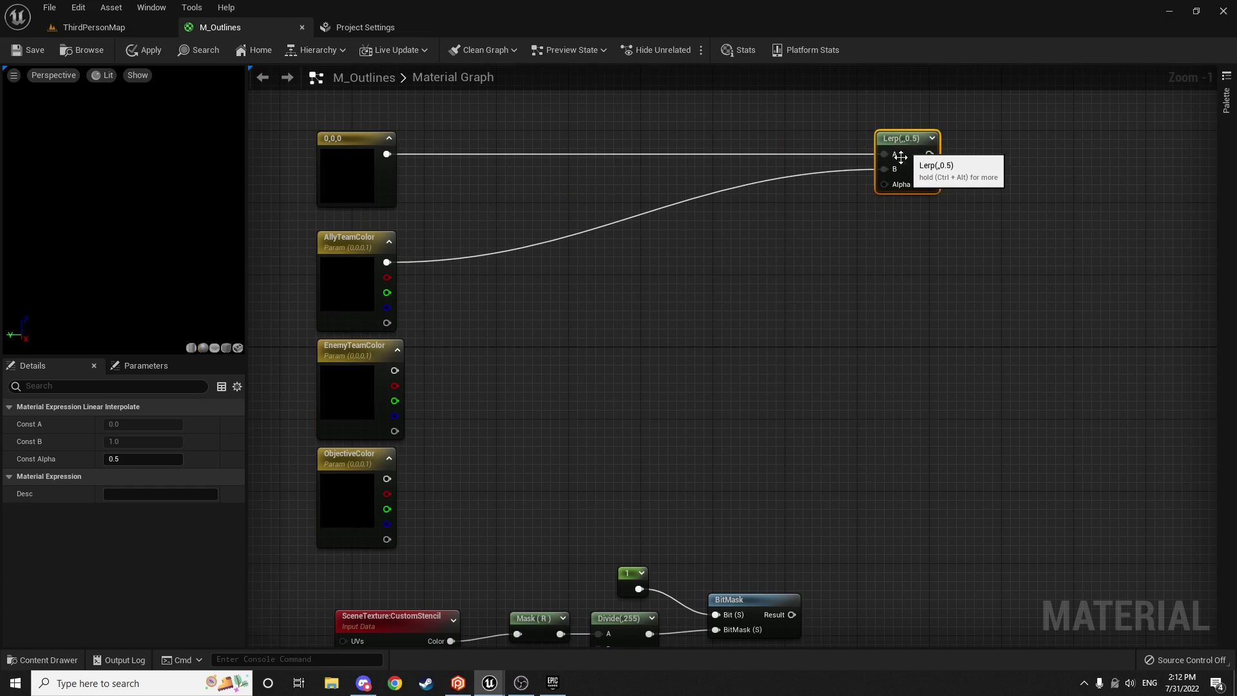
right_click_drag(836, 292, 866, 196)
scroll(866, 196, "down", 1)
right_click_drag(853, 254, 644, 334)
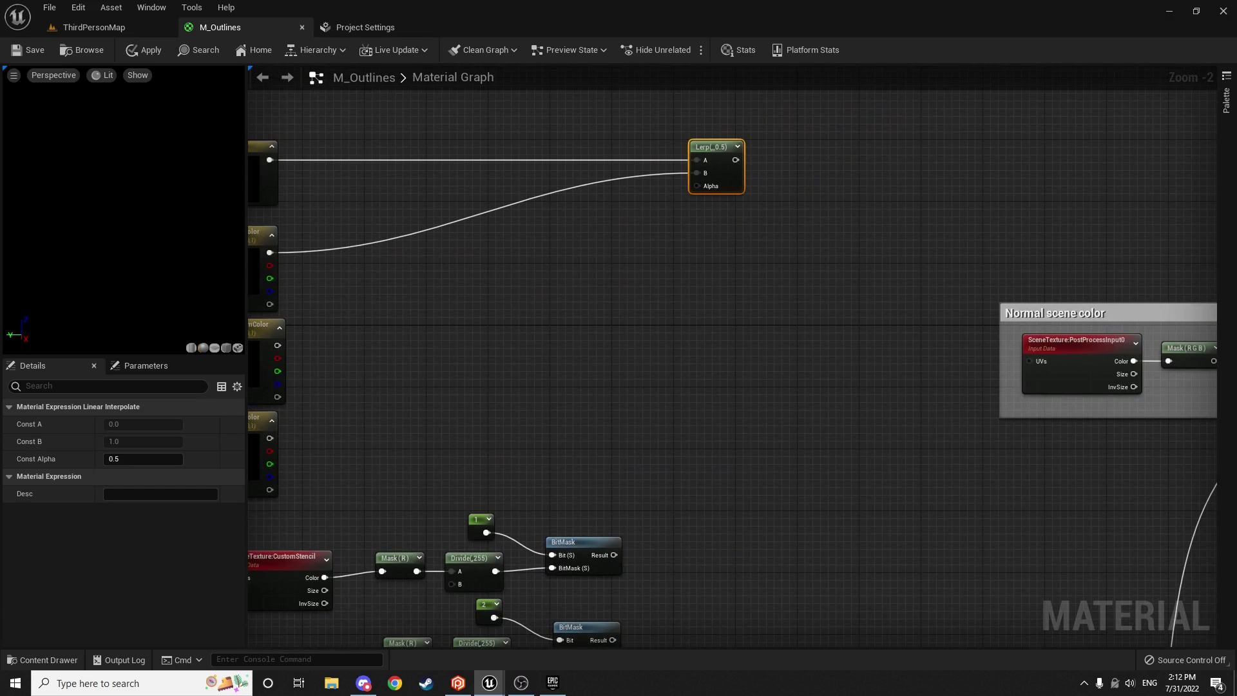
left_click_drag(613, 555, 706, 187)
right_click_drag(547, 254, 694, 256)
left_click_drag(808, 177, 861, 174)
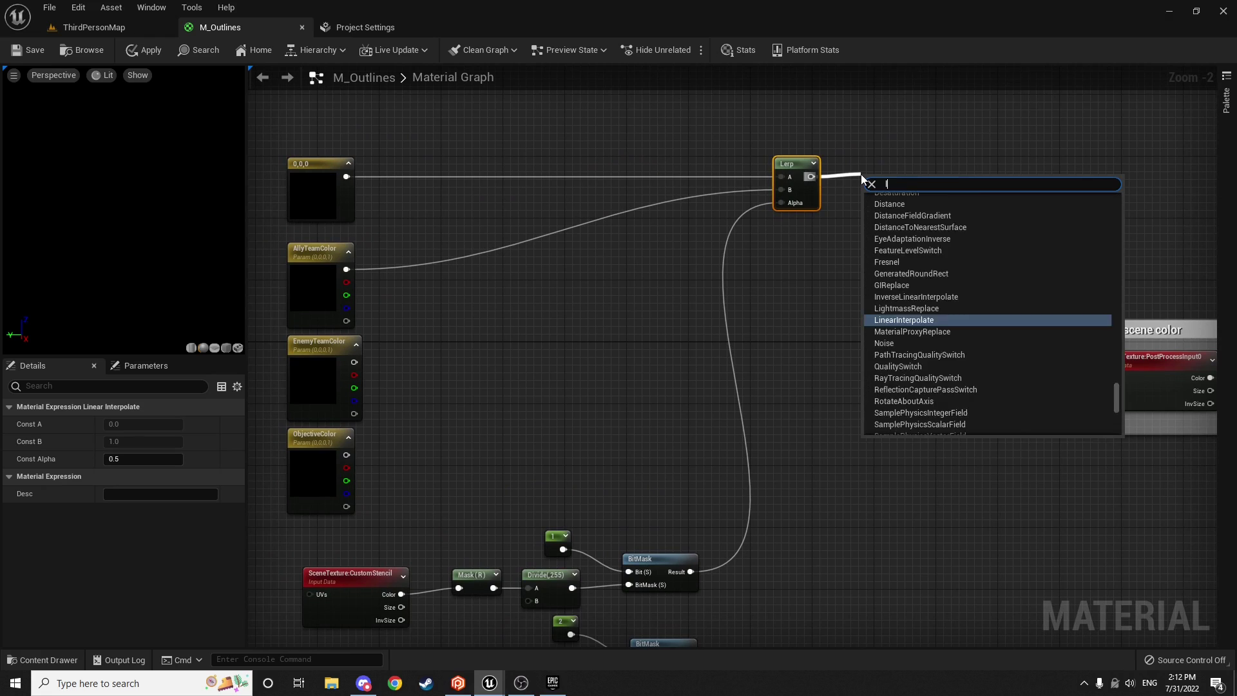
type("lerp")
left_click(786, 207)
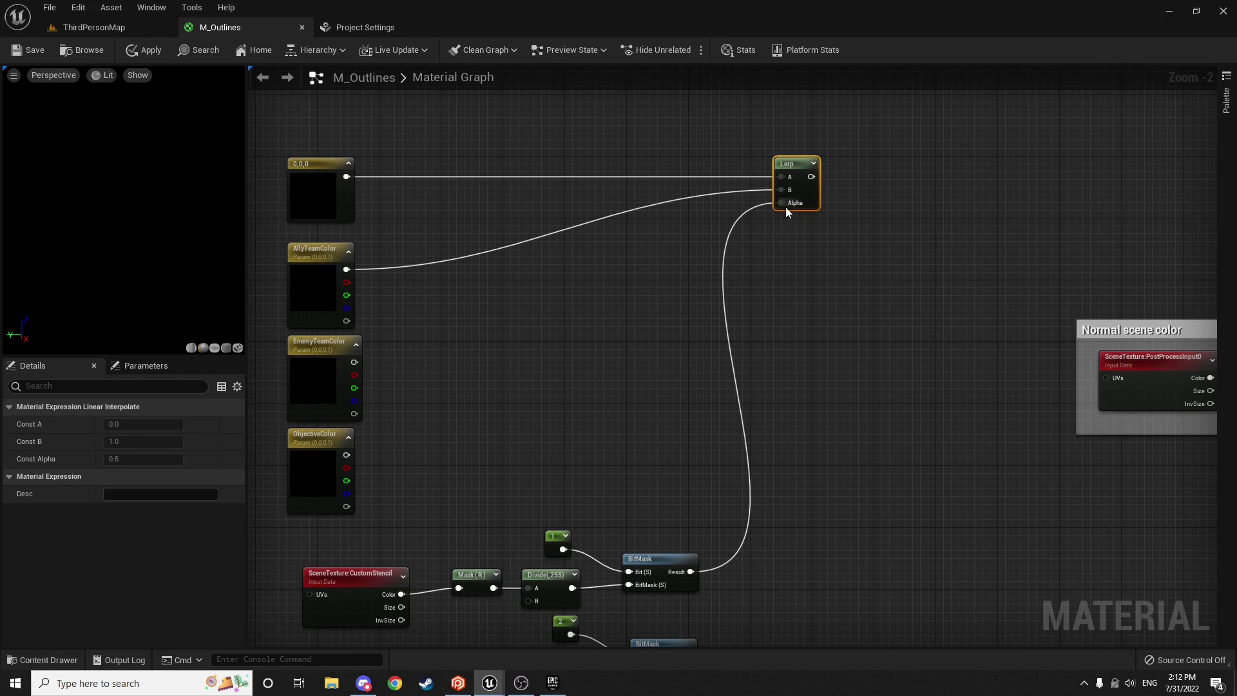
Step: Duplicate the Lerp node twice and line the copies up in a row after the original
key("ctrl+d")
left_click_drag(870, 186, 862, 164)
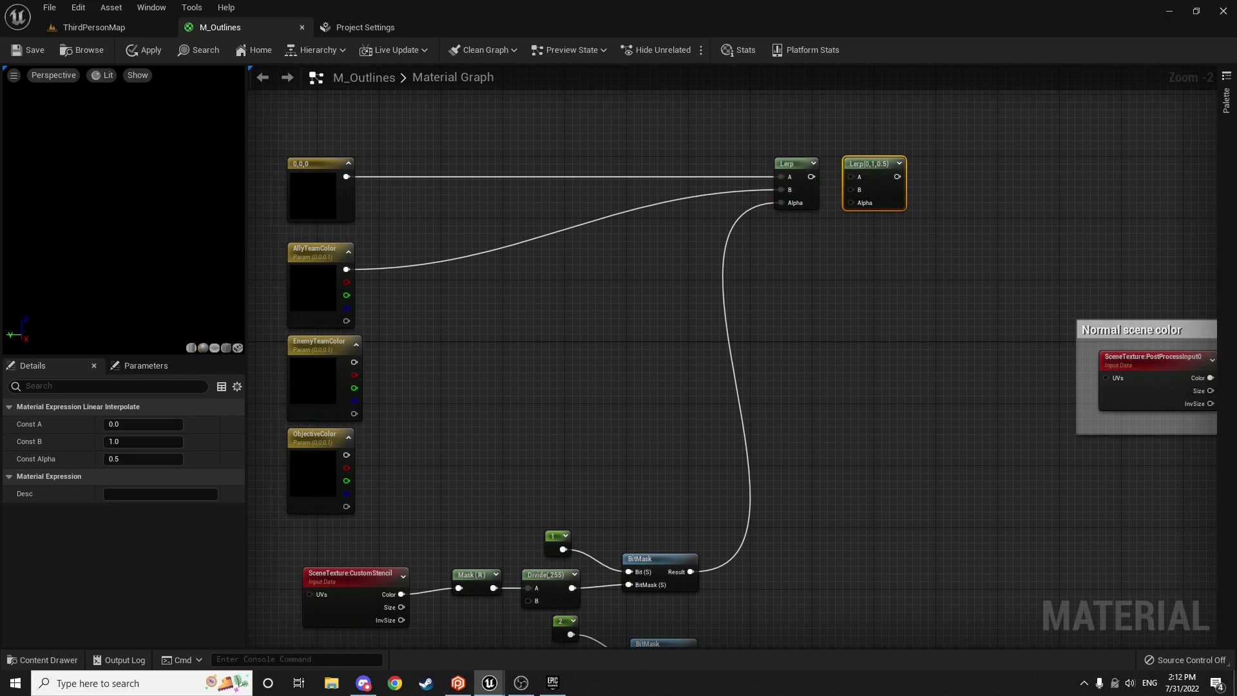
right_click_drag(902, 309, 756, 336)
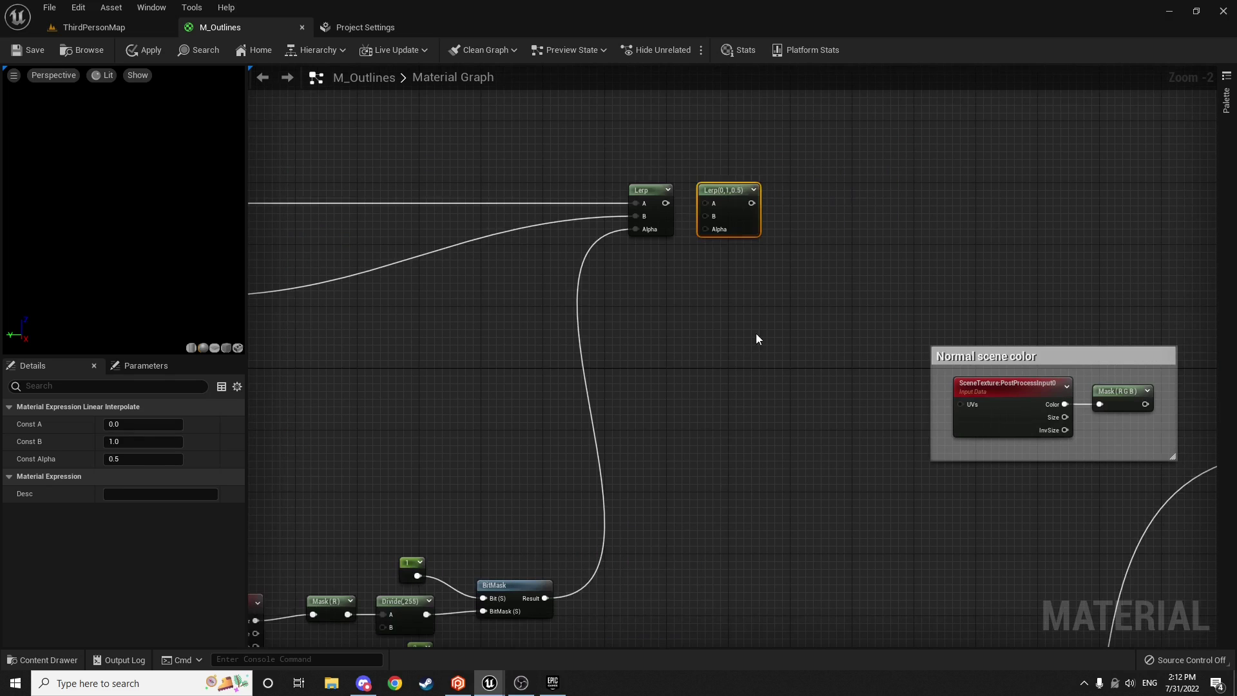
key("ctrl+d")
left_click_drag(808, 264, 826, 195)
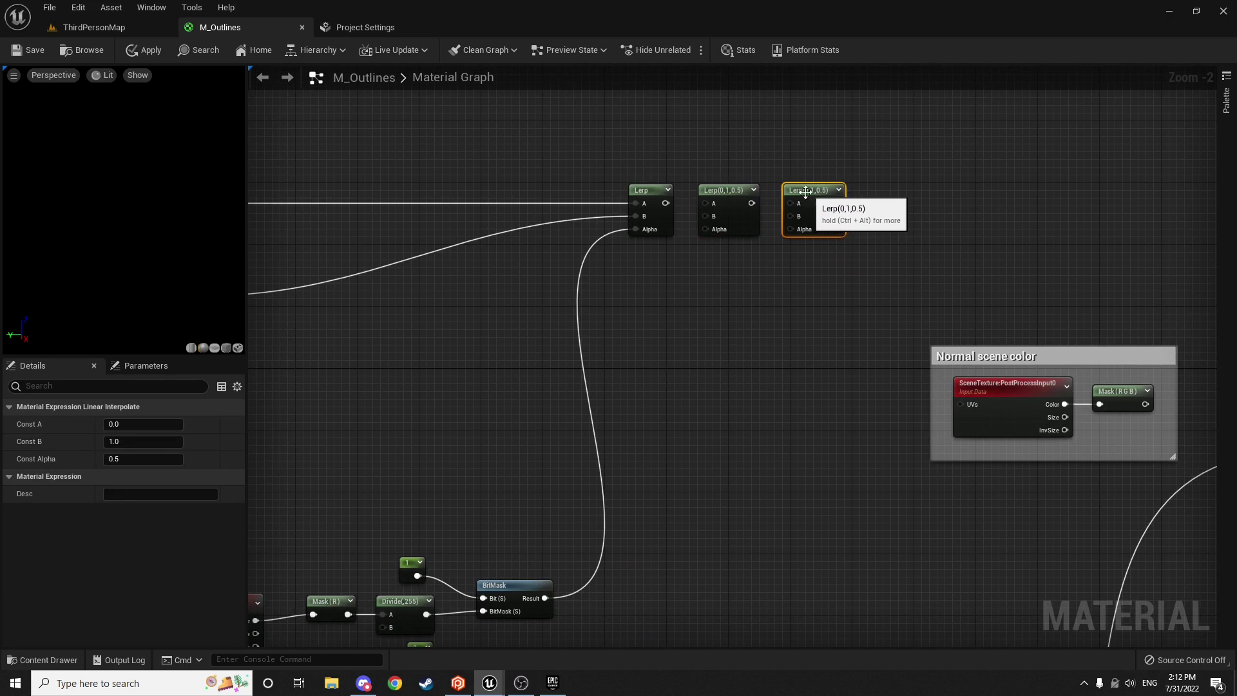
Step: Chain the three Lerp nodes by feeding each output into the next one's A input, and space them farther apart
scroll(709, 211, "up", 2)
left_click_drag(662, 202, 713, 202)
right_click_drag(848, 235, 795, 254)
left_click_drag(715, 222, 885, 212)
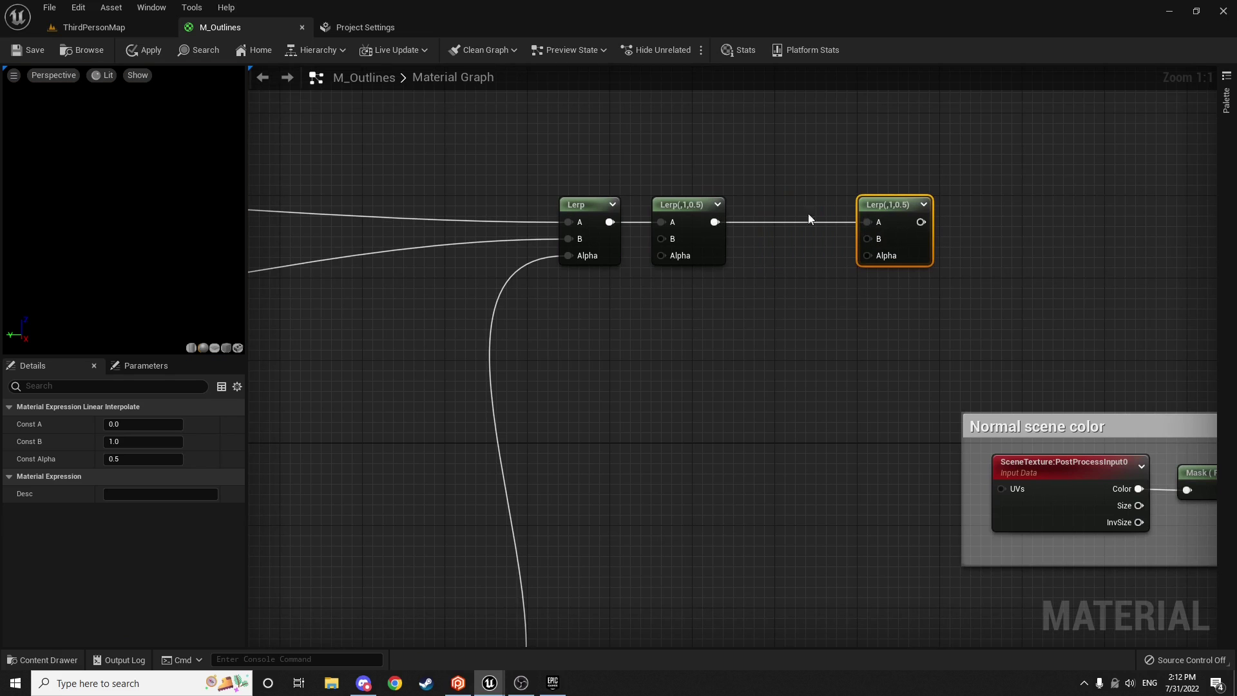
left_click_drag(674, 210, 747, 211)
scroll(622, 293, "down", 1)
left_click_drag(883, 216, 936, 217)
Step: Connect EnemyTeamColor to the second Lerp's B input and ObjectiveColor to the third Lerp's B input
right_click_drag(637, 337, 954, 247)
right_click_drag(500, 337, 465, 334)
left_click_drag(357, 355, 1022, 154)
right_click_drag(894, 246, 826, 244)
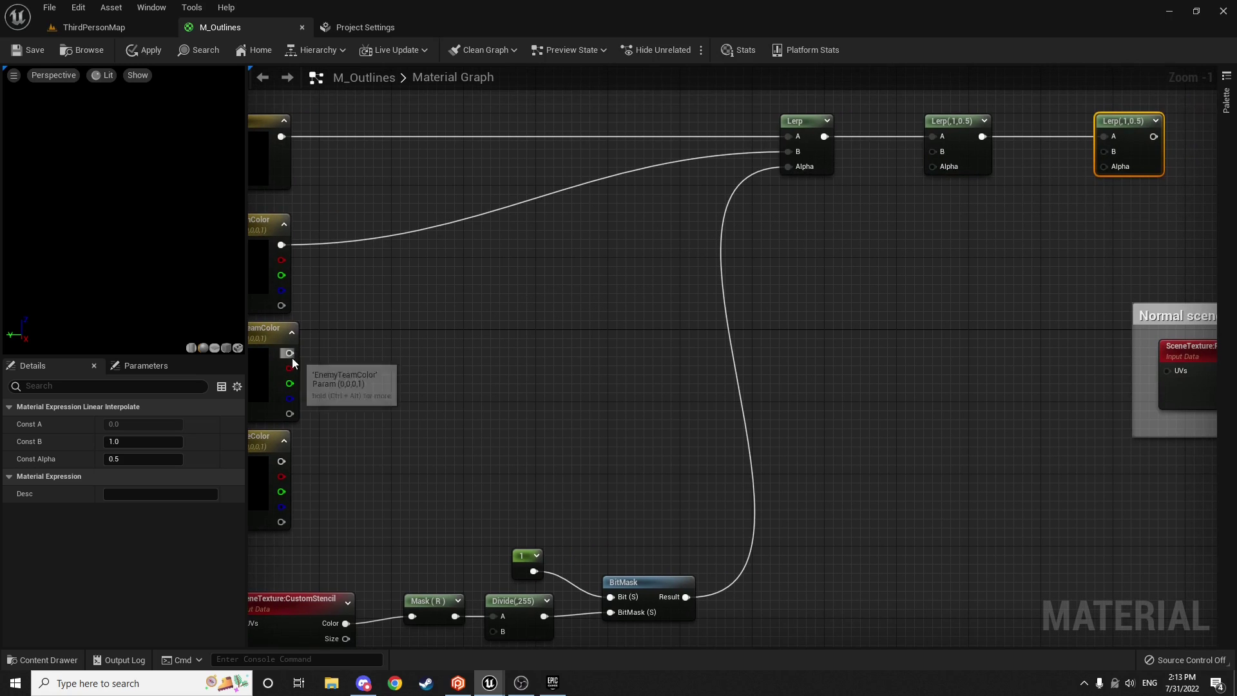
left_click_drag(289, 353, 935, 152)
right_click_drag(736, 265, 832, 246)
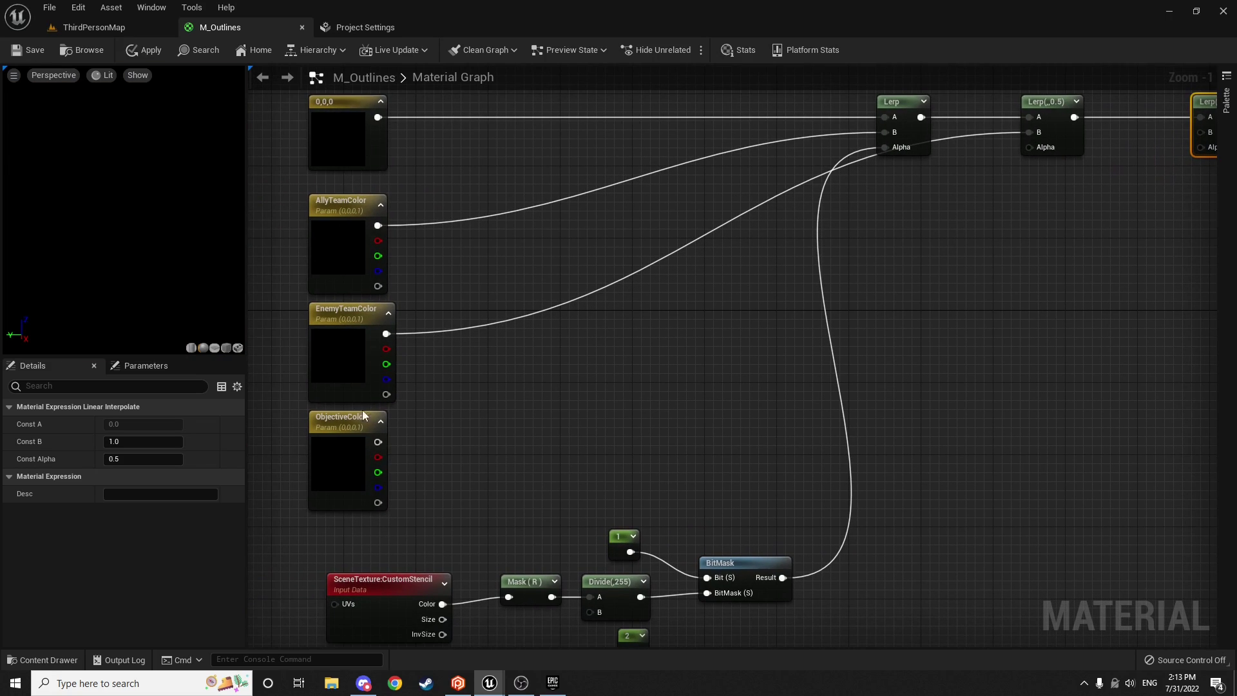
left_click_drag(377, 441, 964, 134)
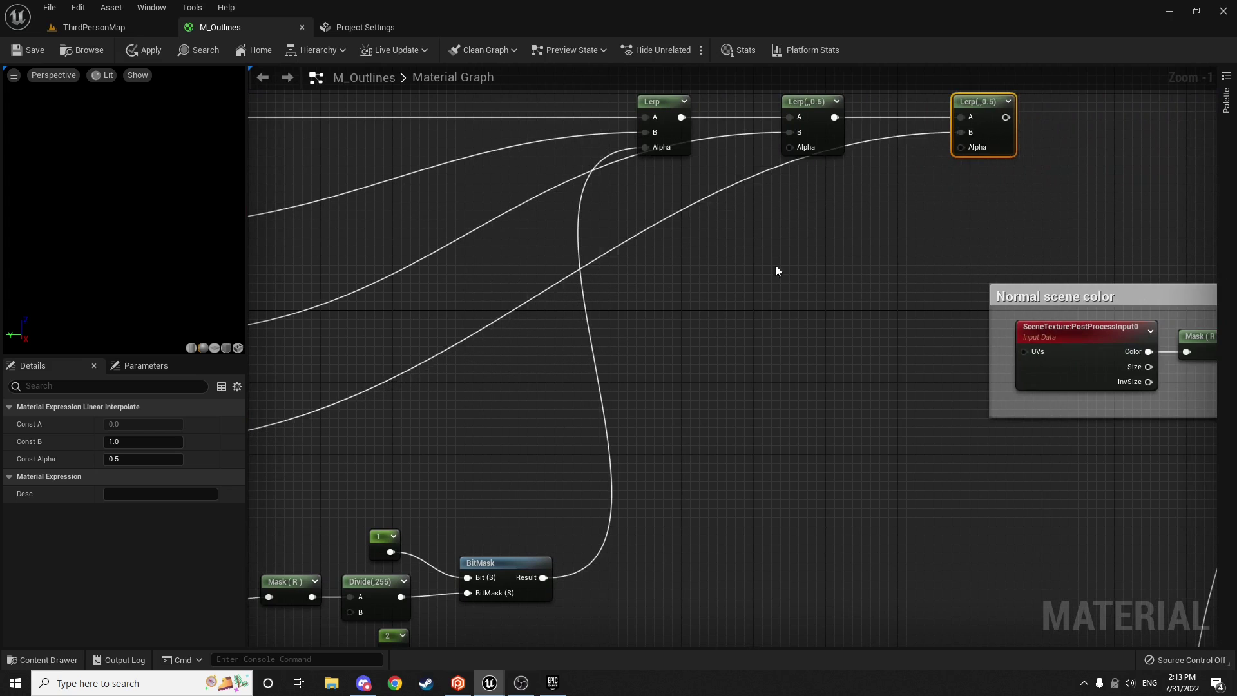
Step: Connect the second BitMask's result to the second Lerp's Alpha and the third BitMask's result to the third Lerp's Alpha
scroll(616, 392, "down", 3)
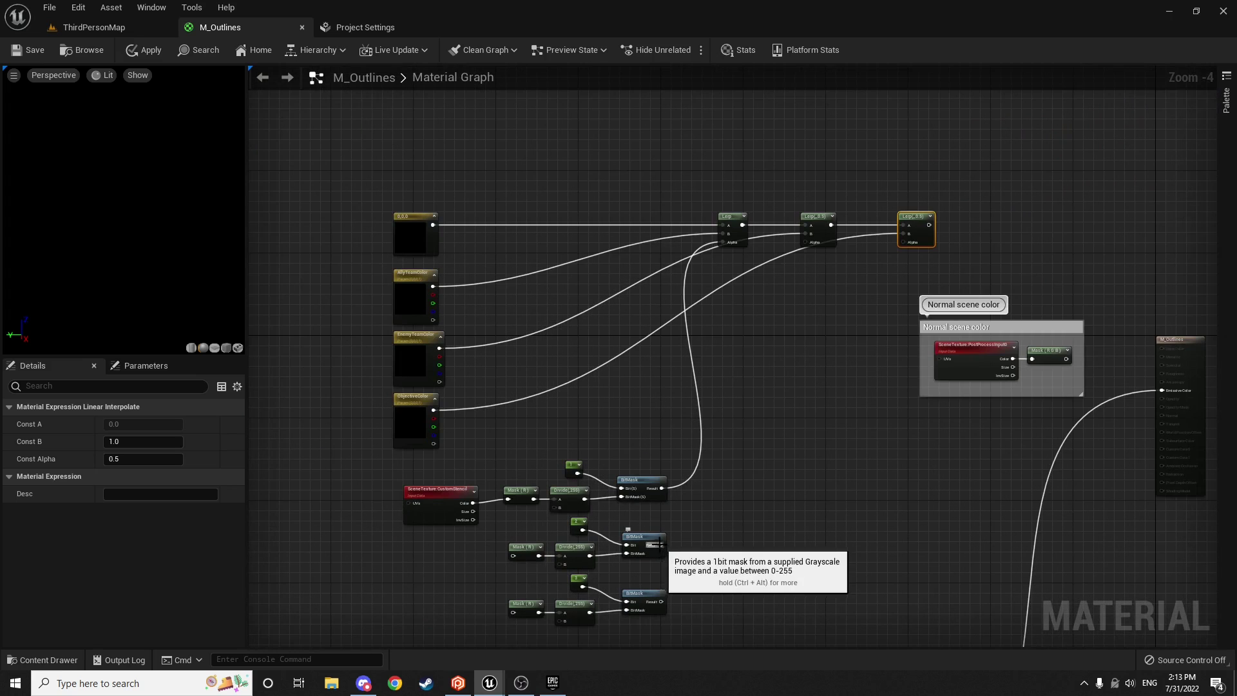
left_click_drag(660, 545, 807, 242)
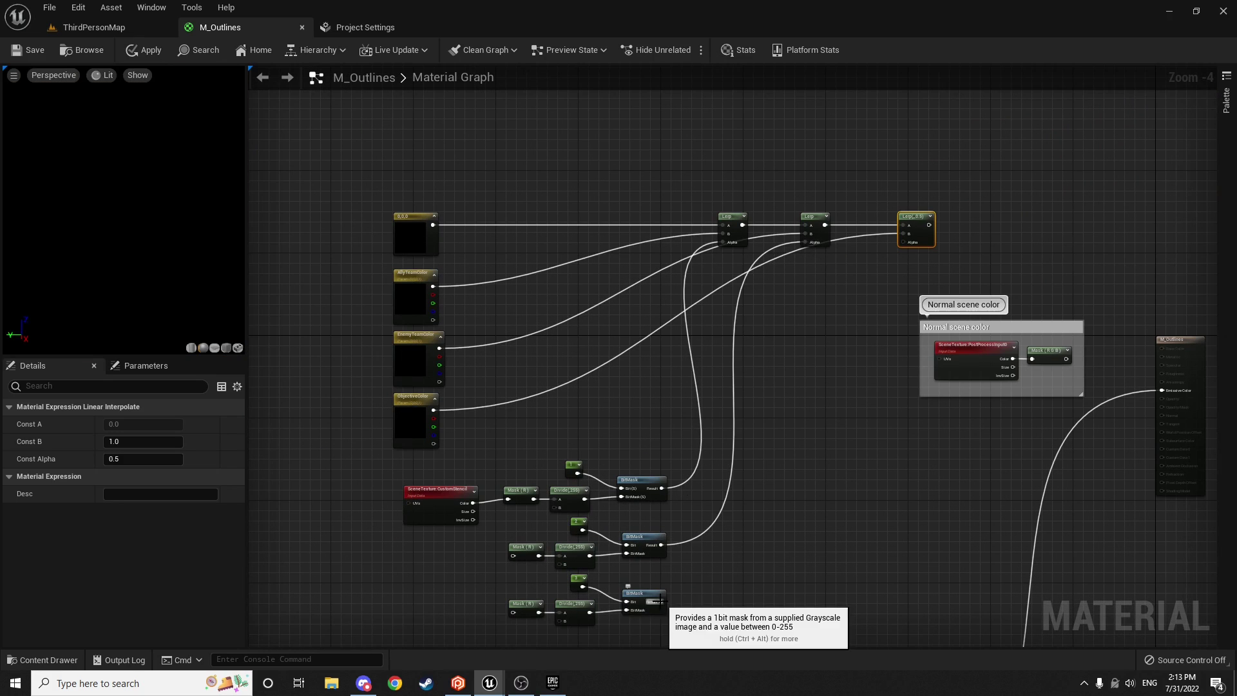
left_click_drag(661, 601, 901, 242)
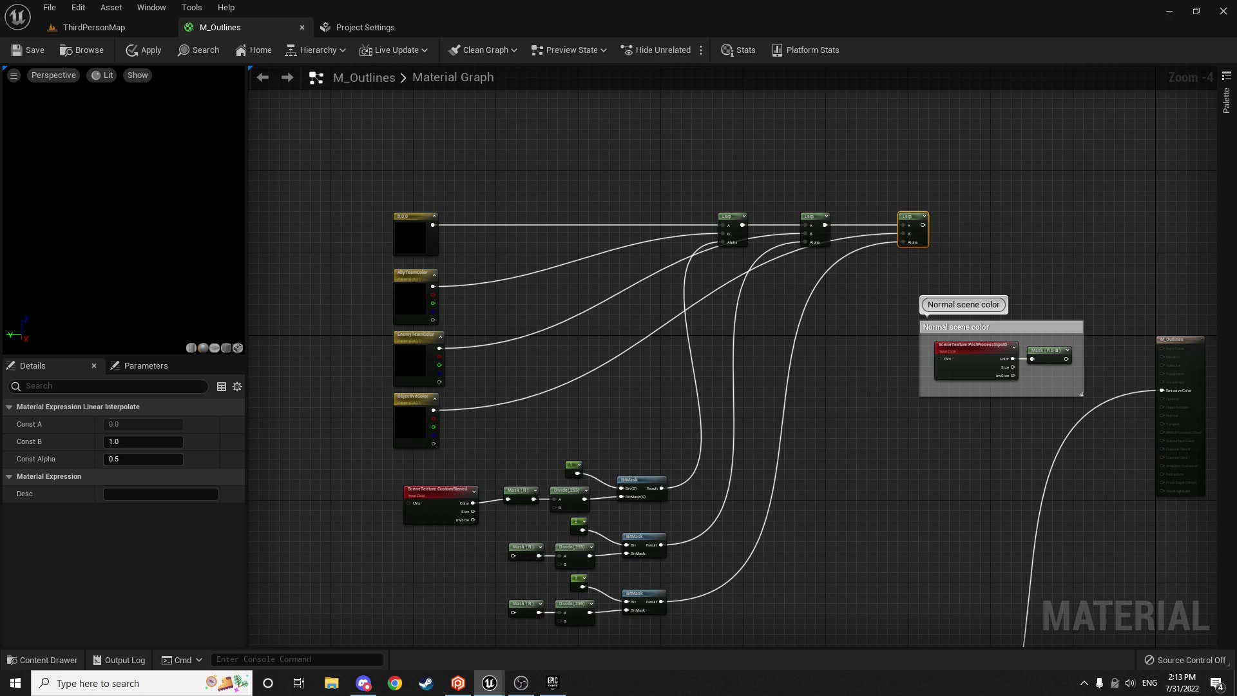
Step: Move the Normal scene color comment group clear of the Lerp nodes, just above the material result node
right_click_drag(1029, 413, 854, 394)
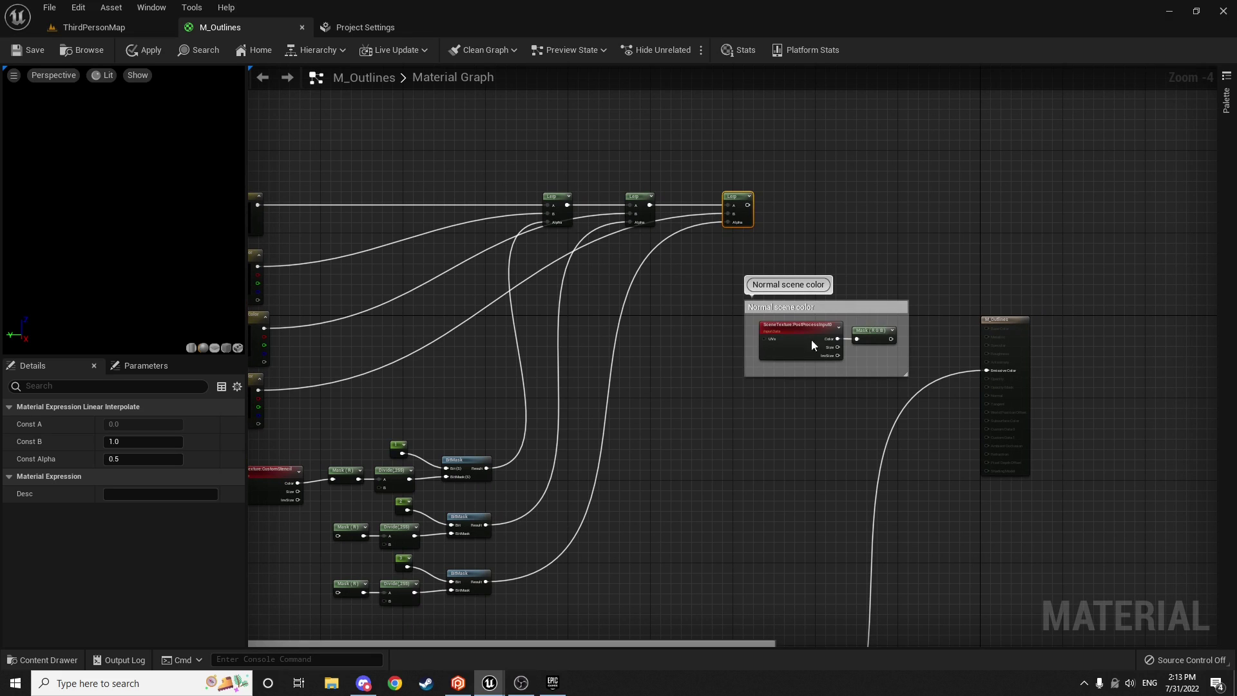
left_click_drag(819, 312, 762, 307)
scroll(953, 270, "down", 4)
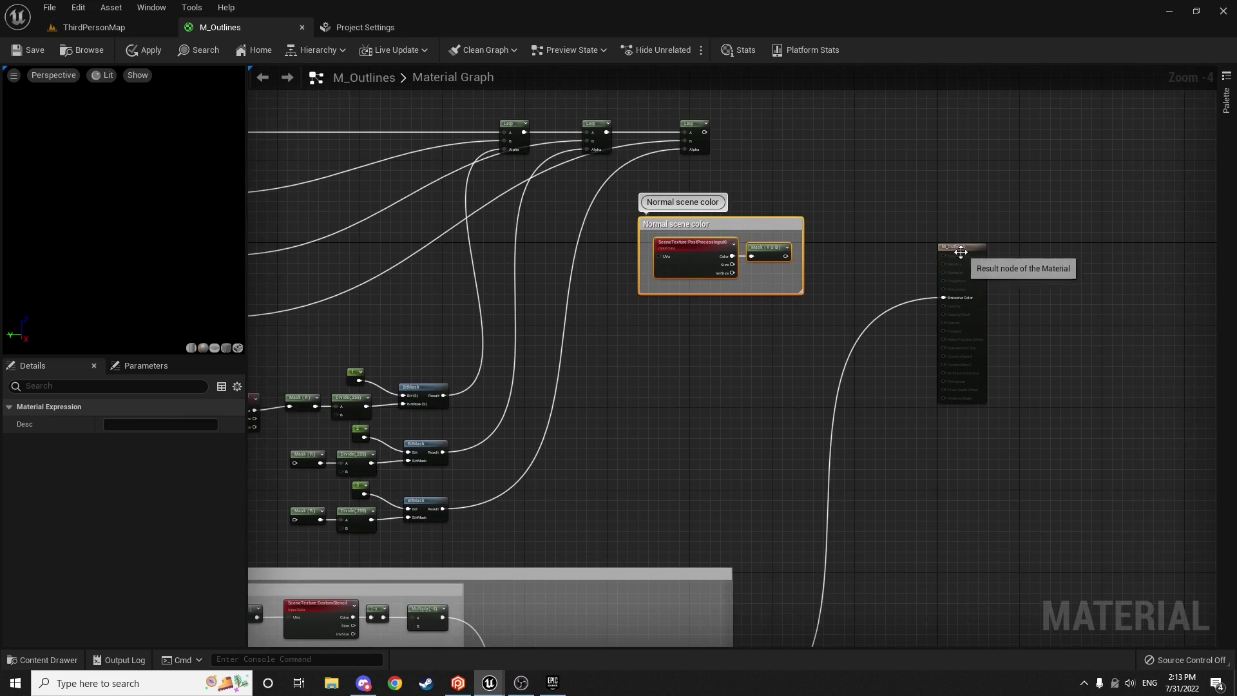
right_click_drag(728, 267, 762, 280)
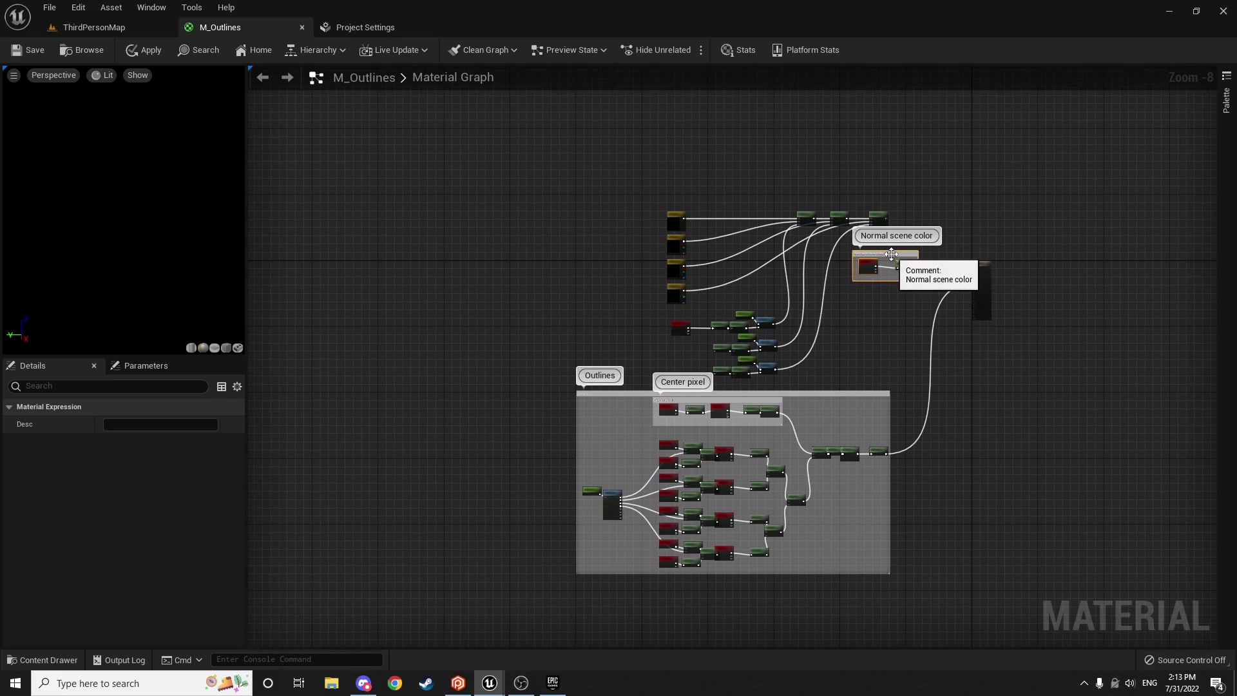
left_click_drag(883, 252, 992, 234)
Step: Move all colour, Lerp, CustomStencil and BitMask nodes together farther away from the result node and the Outlines comment
left_click_drag(894, 173, 615, 379)
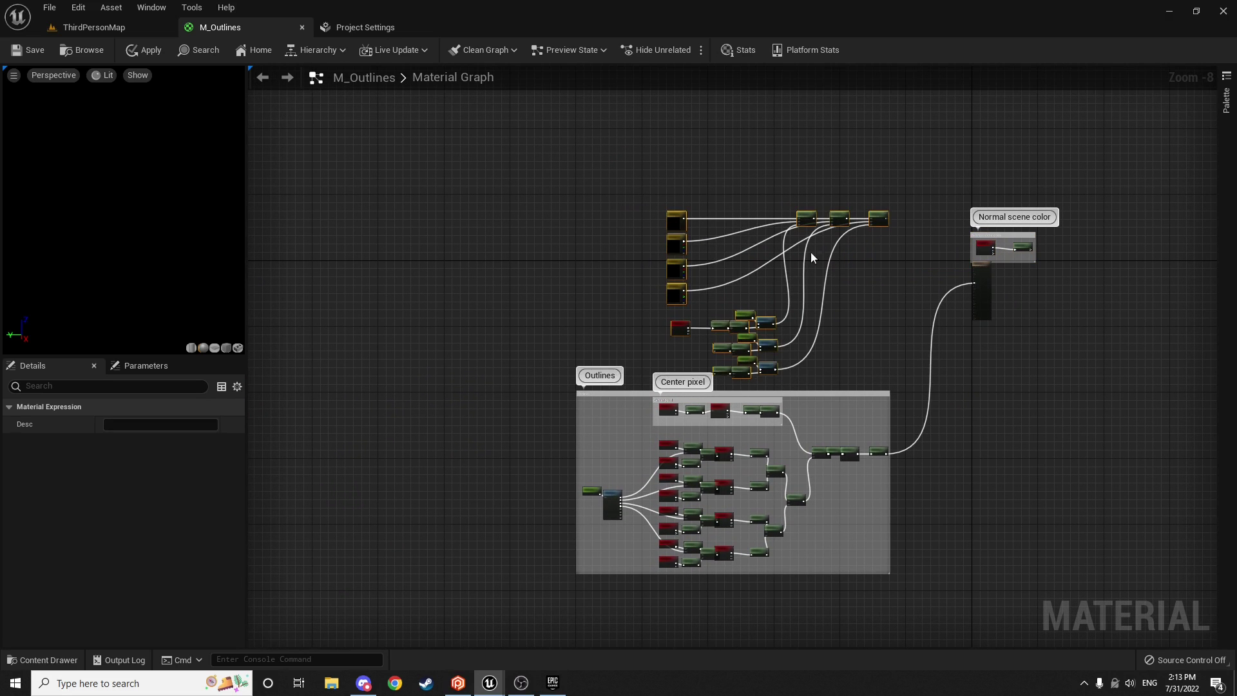
left_click_drag(875, 214, 772, 192)
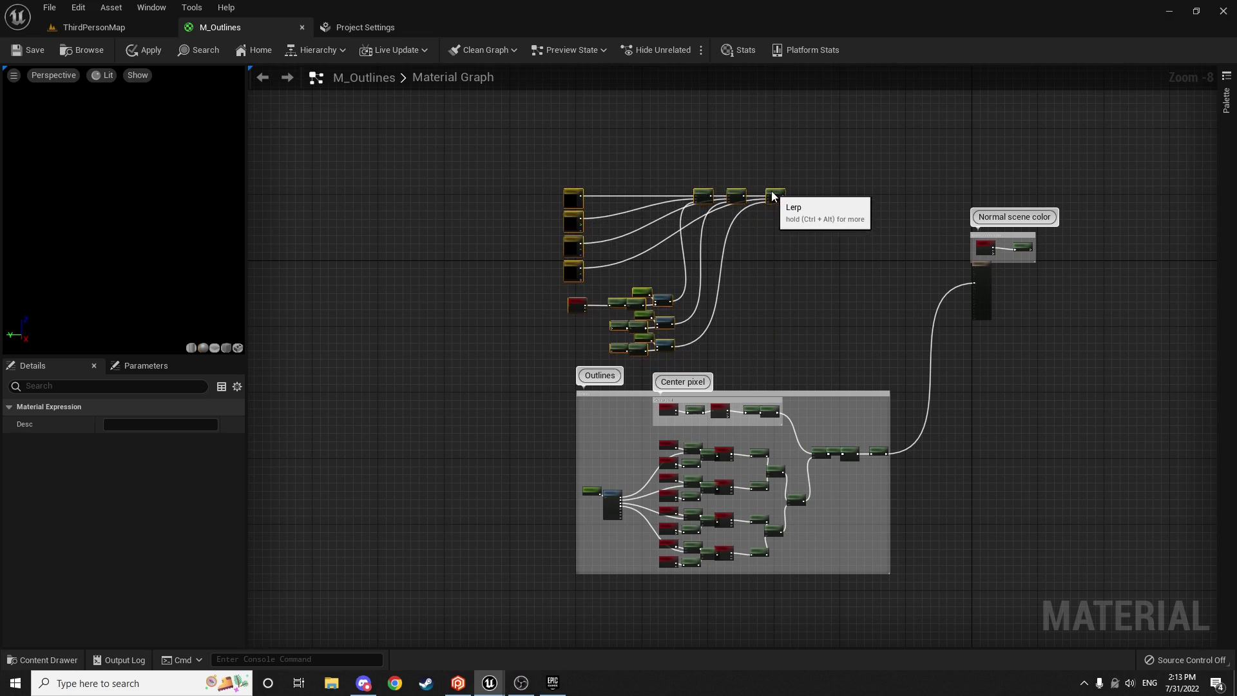
left_click(915, 209)
Step: Move the Normal scene color comment group beside the last Lerp, between it and the material result node
scroll(1002, 221, "up", 3)
left_click_drag(1093, 221, 919, 287)
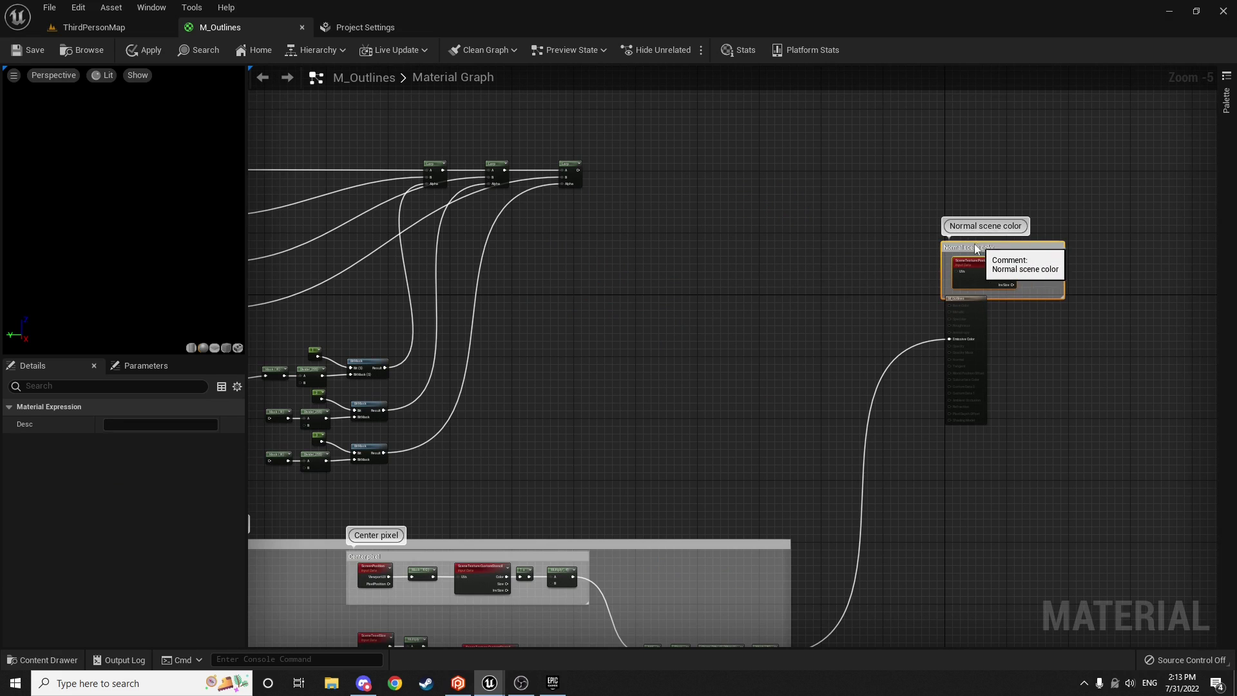
left_click_drag(974, 247, 745, 277)
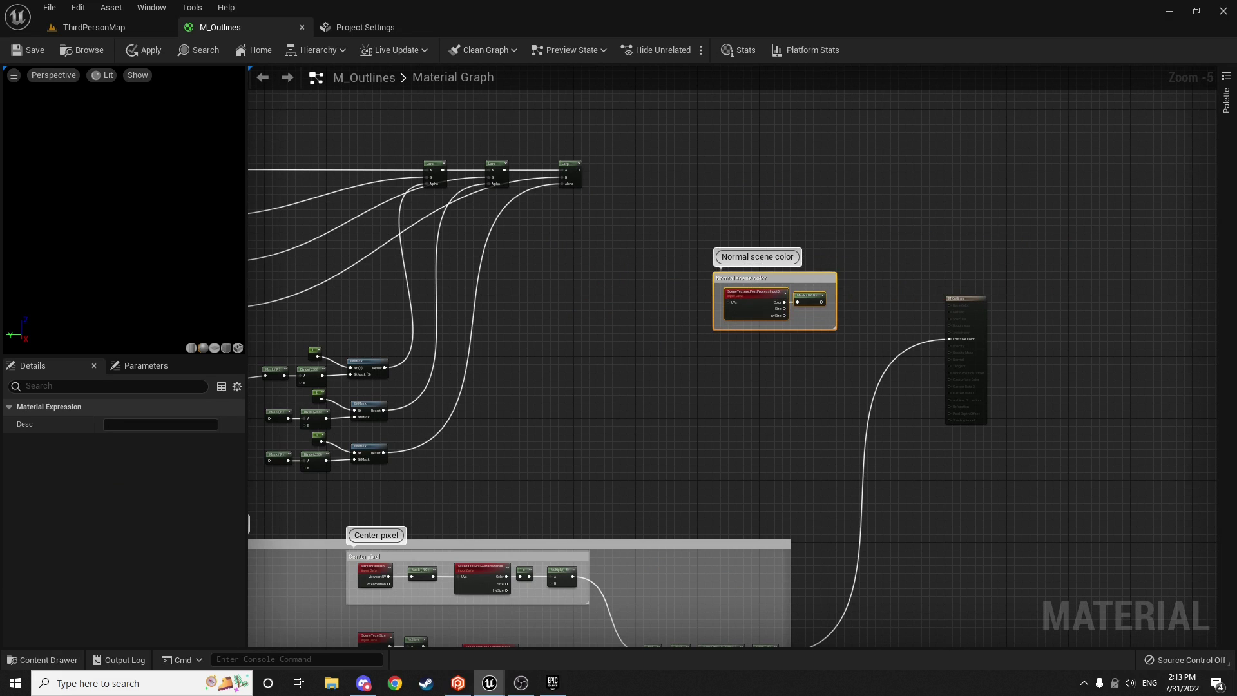
left_click_drag(750, 269, 691, 181)
Step: Add a LinearInterpolate node with its A input fed by the Mask (R G B) output of the Normal scene color group
scroll(759, 208, "up", 2)
left_click_drag(760, 209, 907, 273)
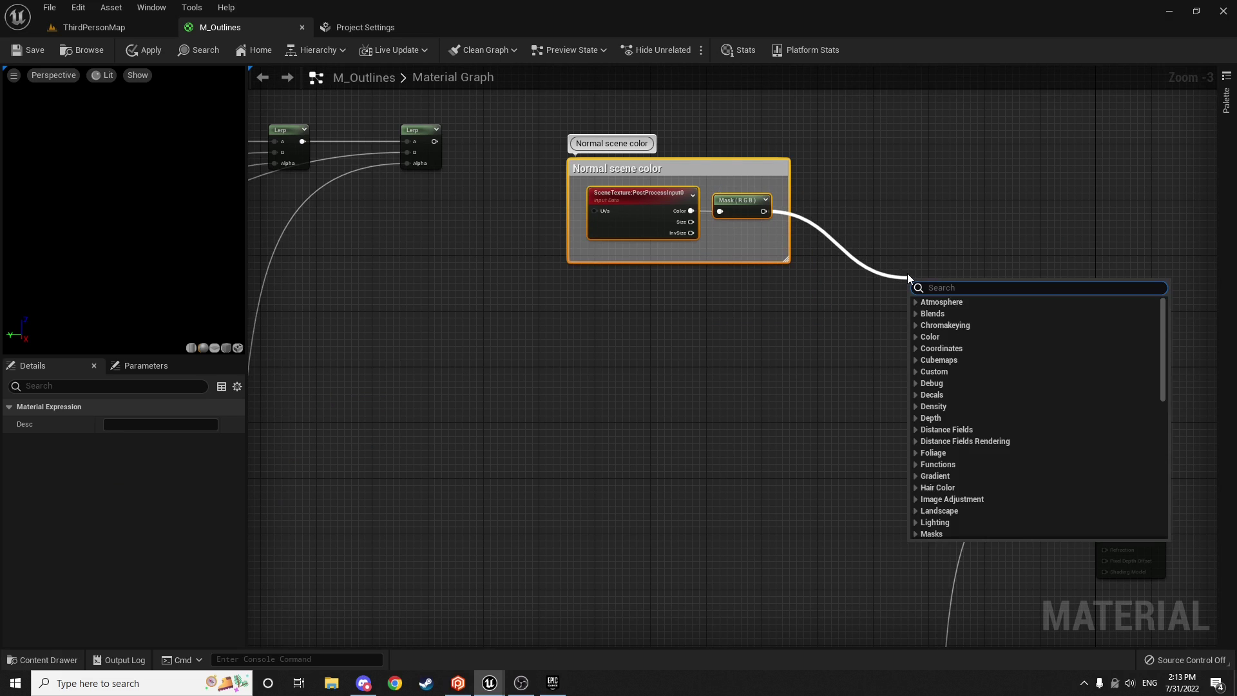
type("linear i")
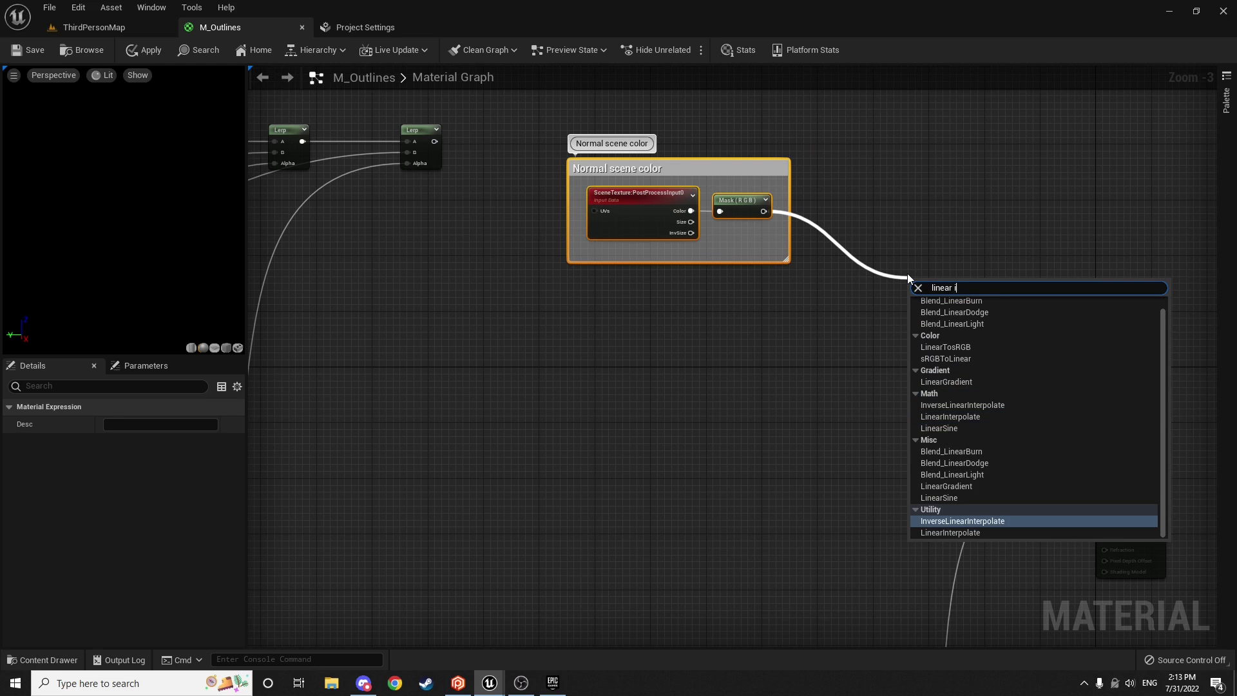
left_click(950, 417)
right_click_drag(951, 411, 857, 371)
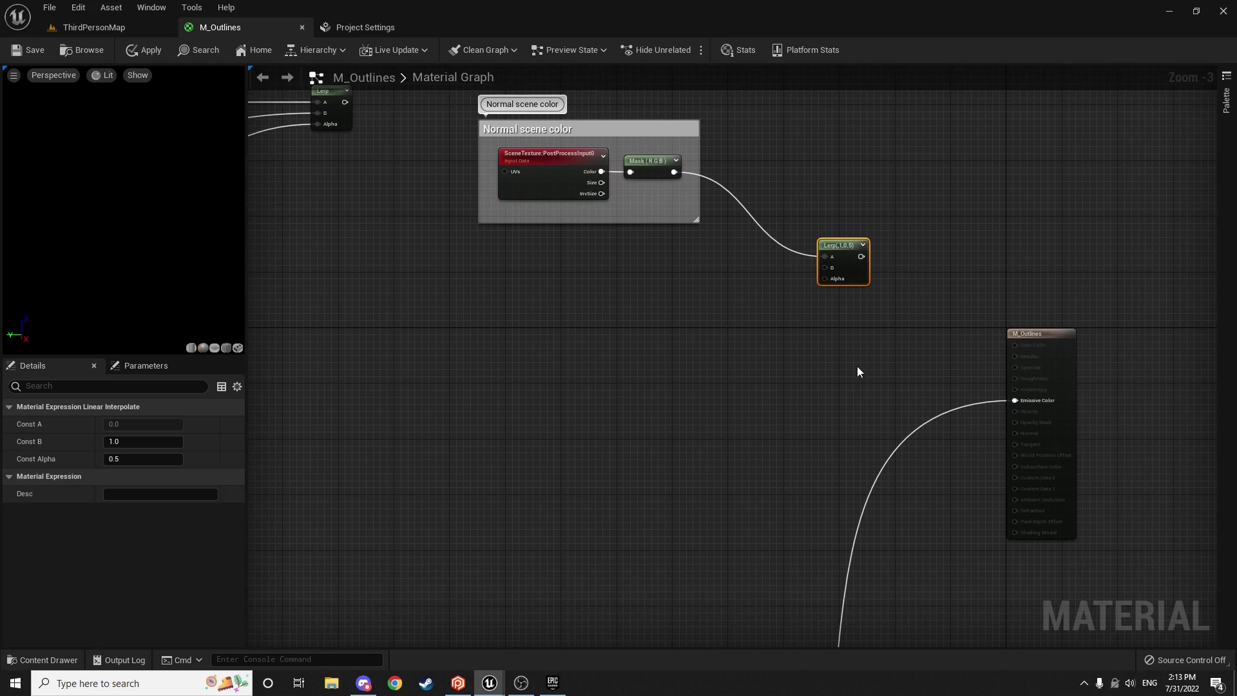
Step: Connect the output of the last Lerp in the team colour chain to the new Lerp's B input
right_click_drag(689, 263, 731, 287)
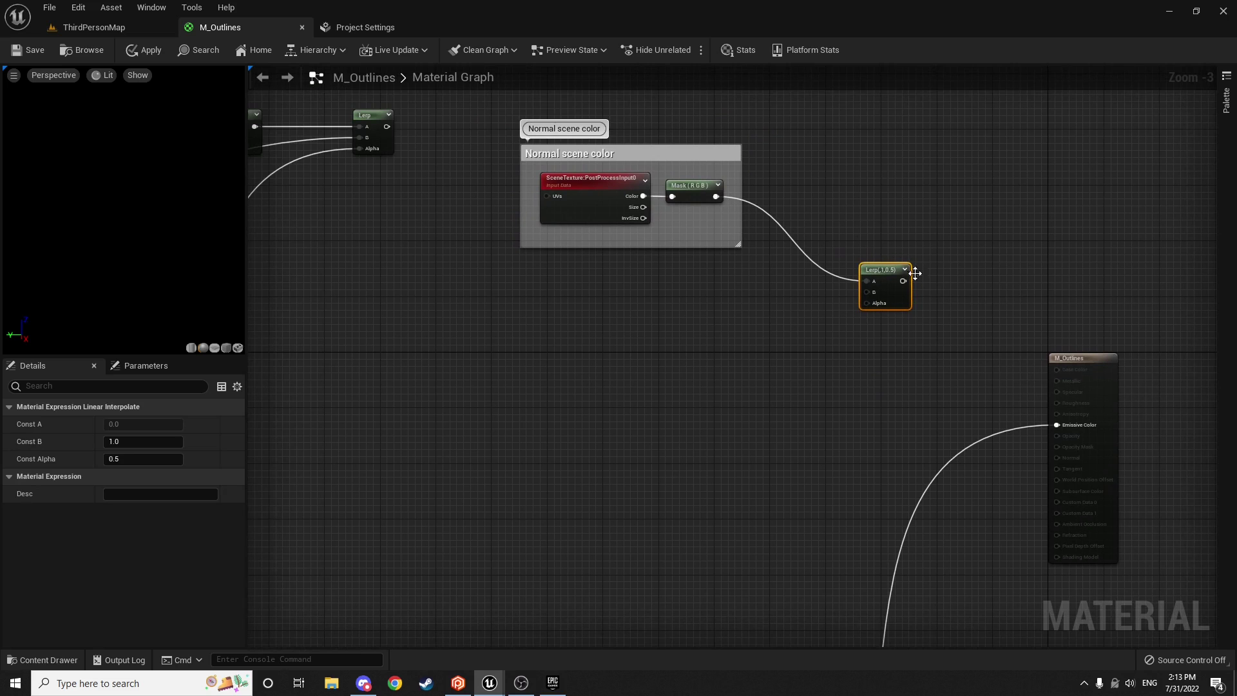
right_click_drag(486, 228, 531, 256)
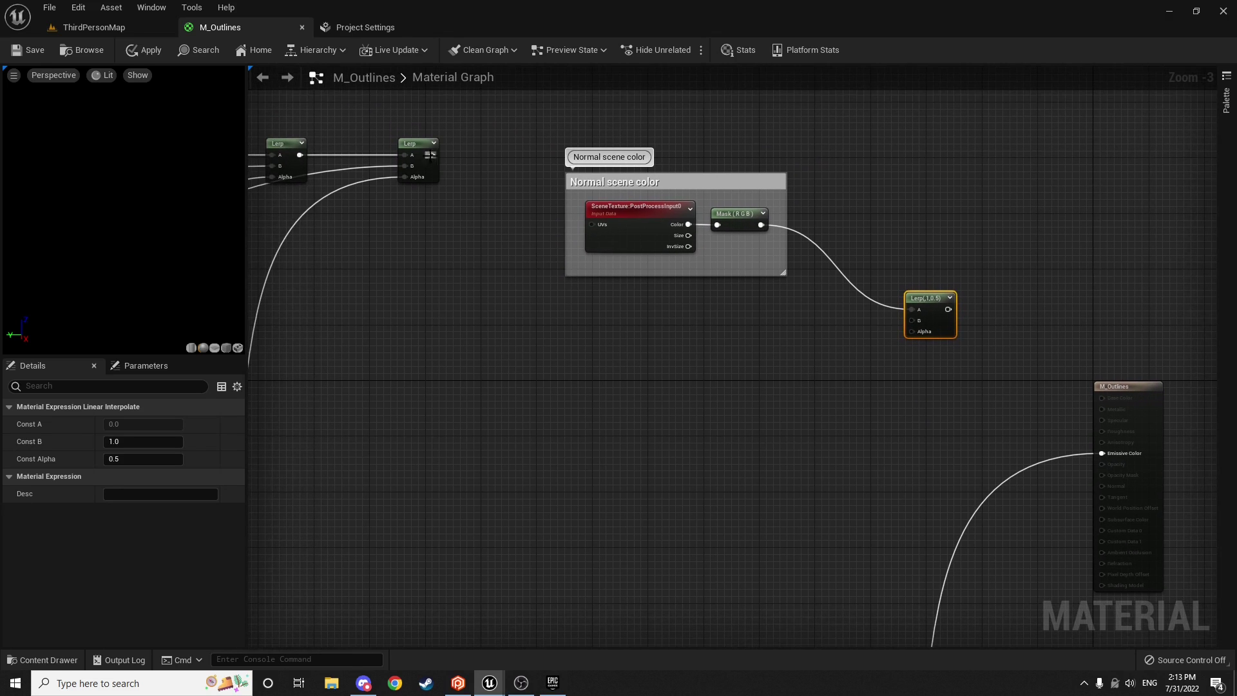
left_click_drag(431, 155, 919, 319)
Step: Move the Normal scene color comment group above the wire running from the colour chain to the final Lerp
scroll(728, 330, "down", 3)
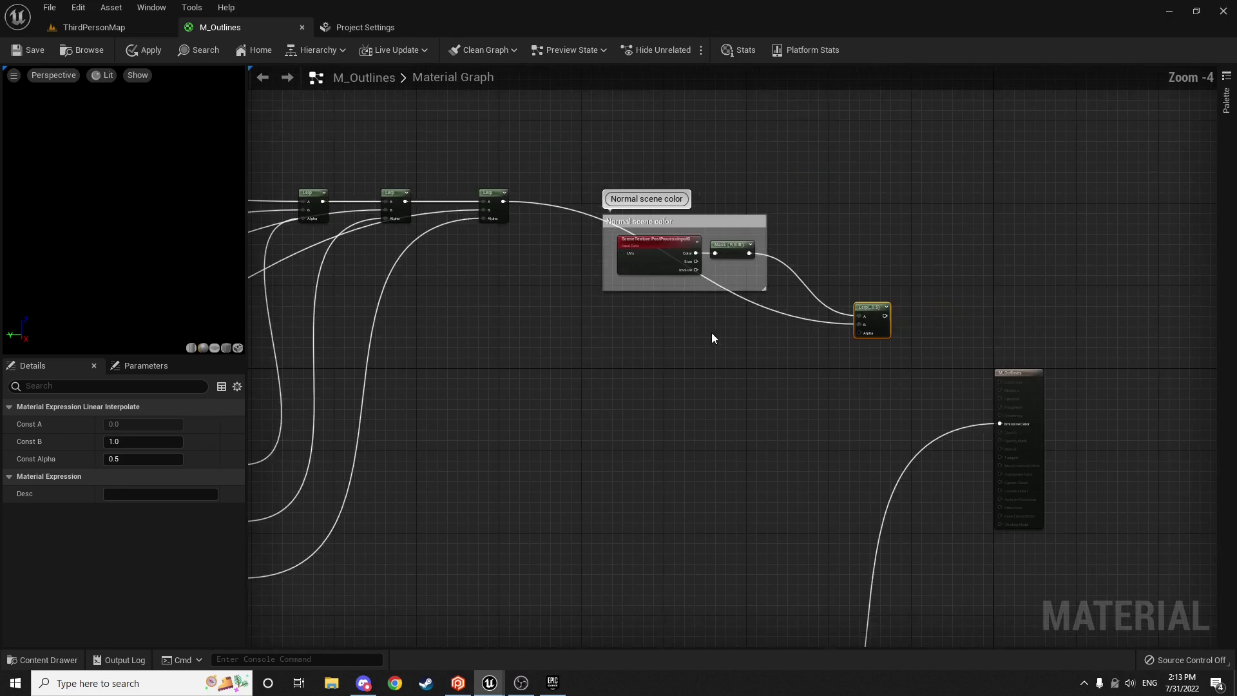
left_click_drag(812, 249, 726, 158)
scroll(762, 259, "up", 2)
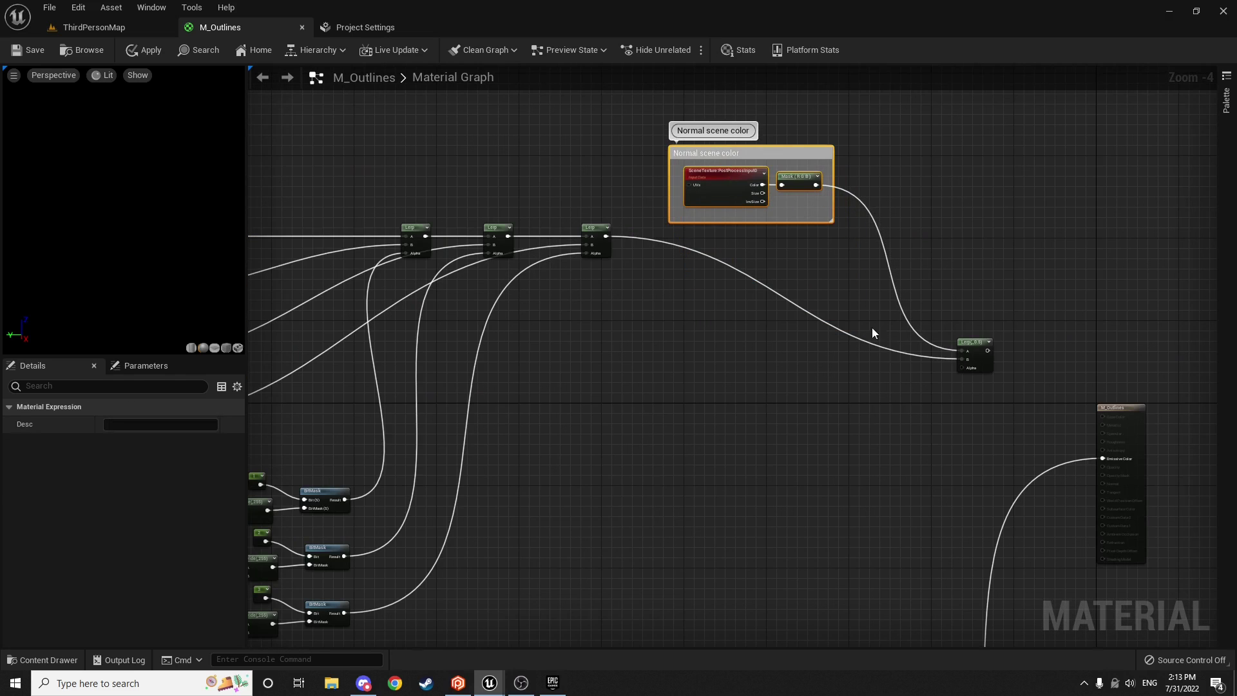
scroll(791, 184, "up", 1)
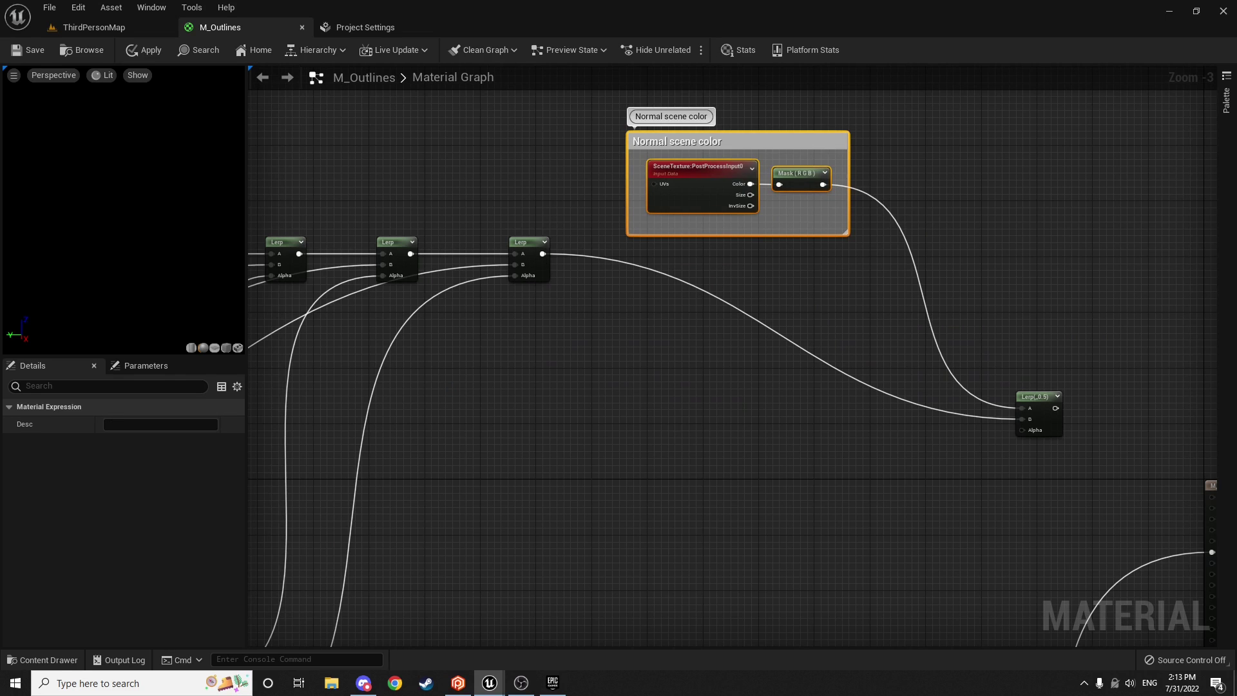
Step: Reroute the Outlines result from the material's Emissive Color to the final Lerp's Alpha input
right_click_drag(498, 261, 645, 262)
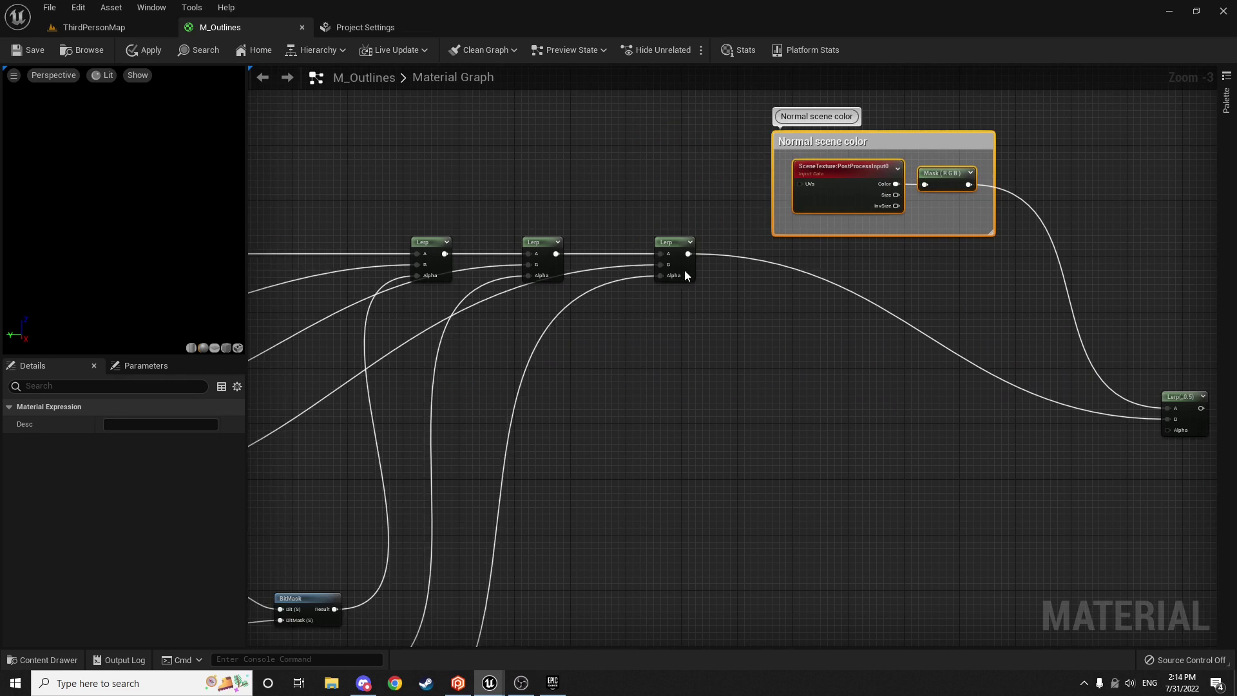
right_click_drag(1030, 422, 882, 396)
right_click_drag(952, 444, 863, 207)
left_click_drag(1123, 296, 940, 174, "ctrl")
Step: Connect the final Lerp's output to Emissive Color and apply the material despite its compilation errors
right_click_drag(931, 606, 953, 397)
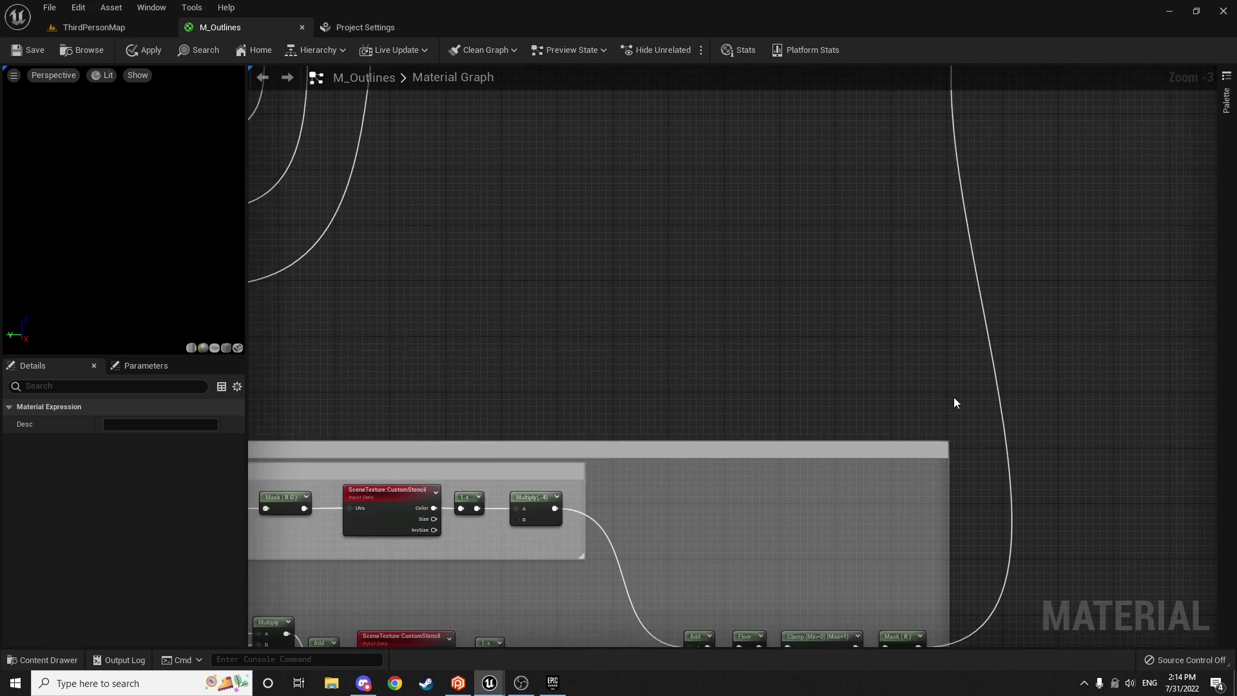
scroll(953, 394, "down", 3)
right_click_drag(933, 341, 913, 364)
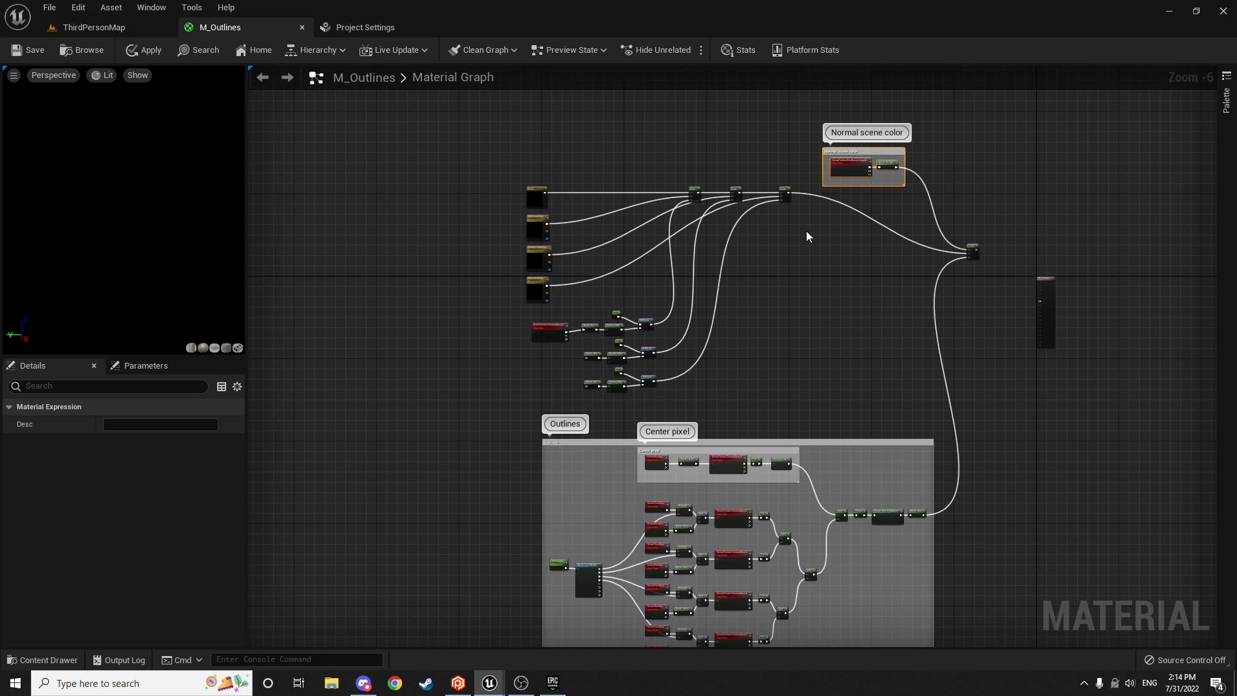
right_click_drag(835, 244, 866, 260)
scroll(959, 255, "up", 5)
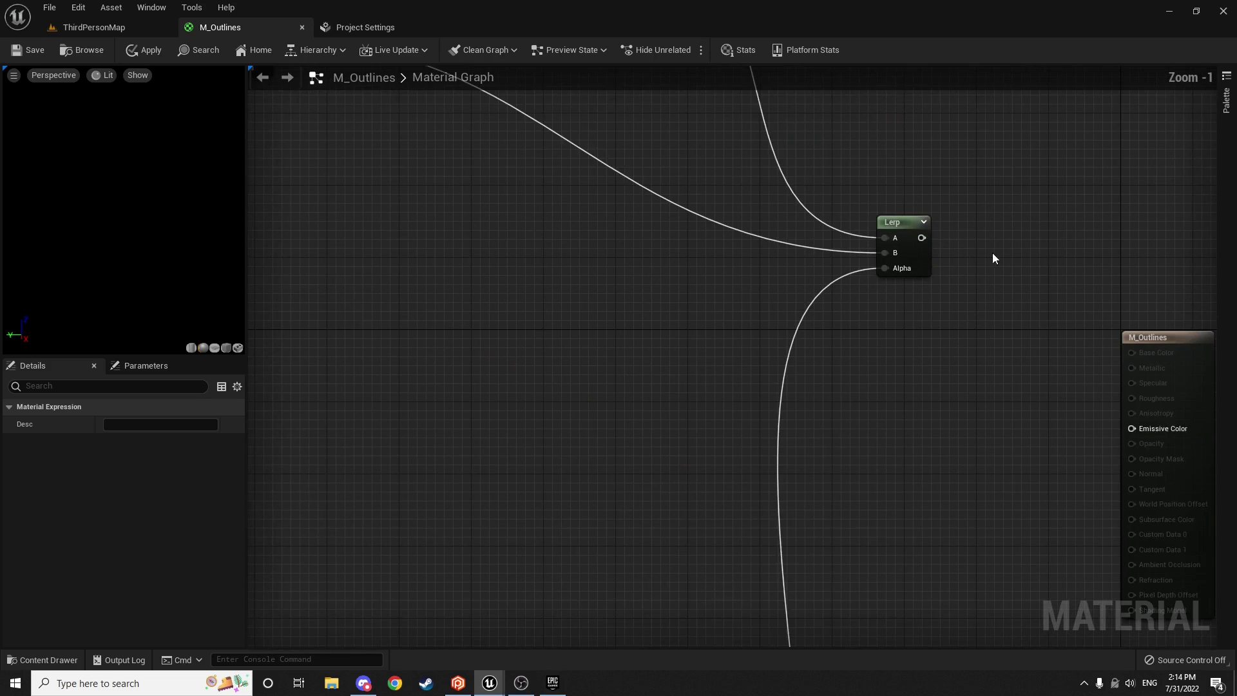
right_click_drag(992, 254, 840, 237)
left_click_drag(772, 223, 982, 413)
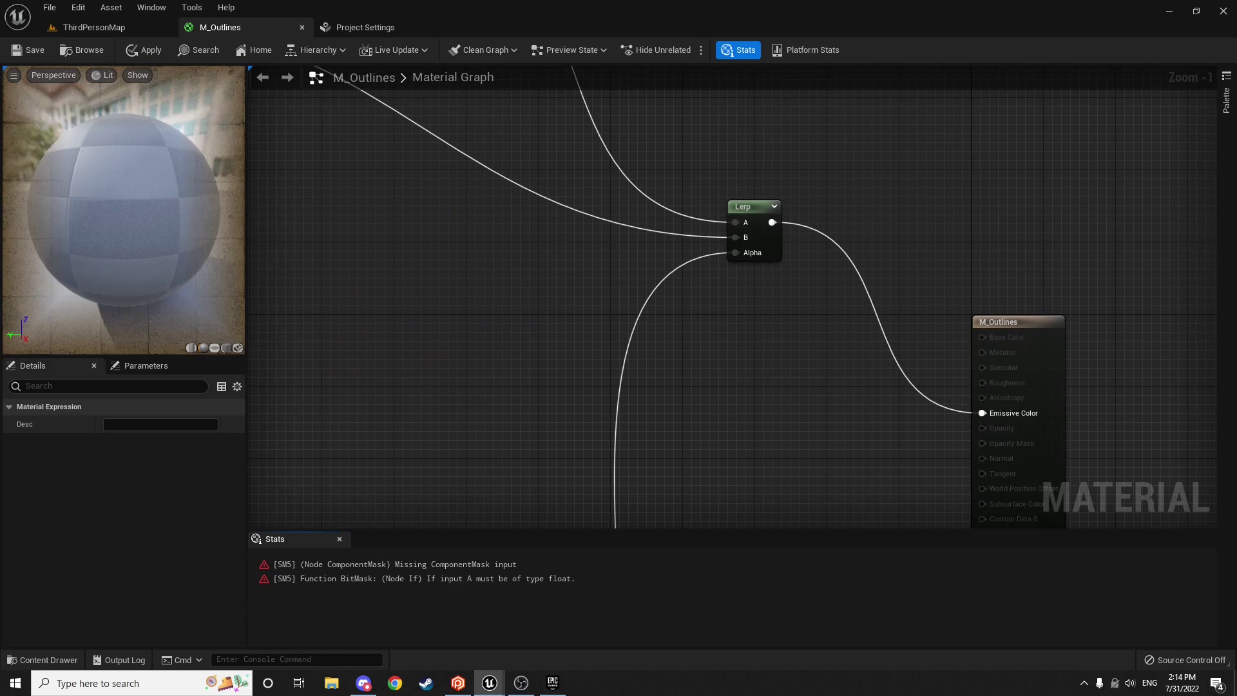
left_click(144, 51)
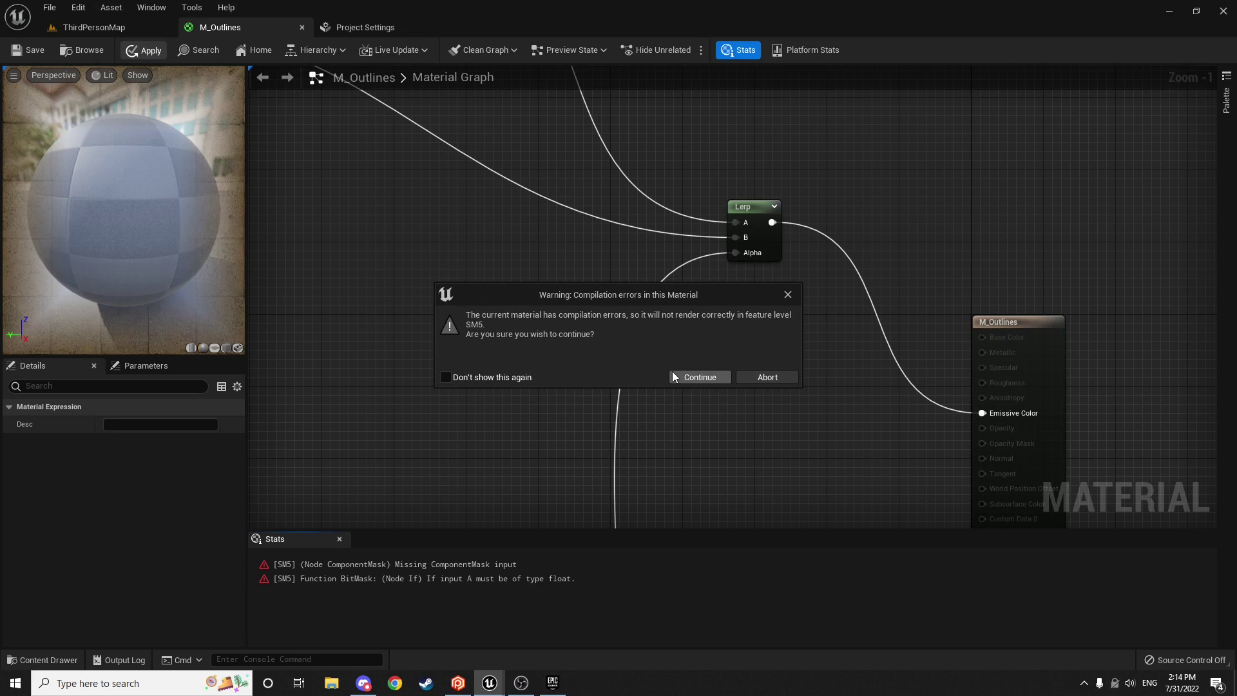
left_click(728, 377)
Step: Connect the CustomStencil scene texture's Color output to the second and third Mask (R) nodes
scroll(528, 461, "down", 2)
right_click_drag(528, 461, 446, 434)
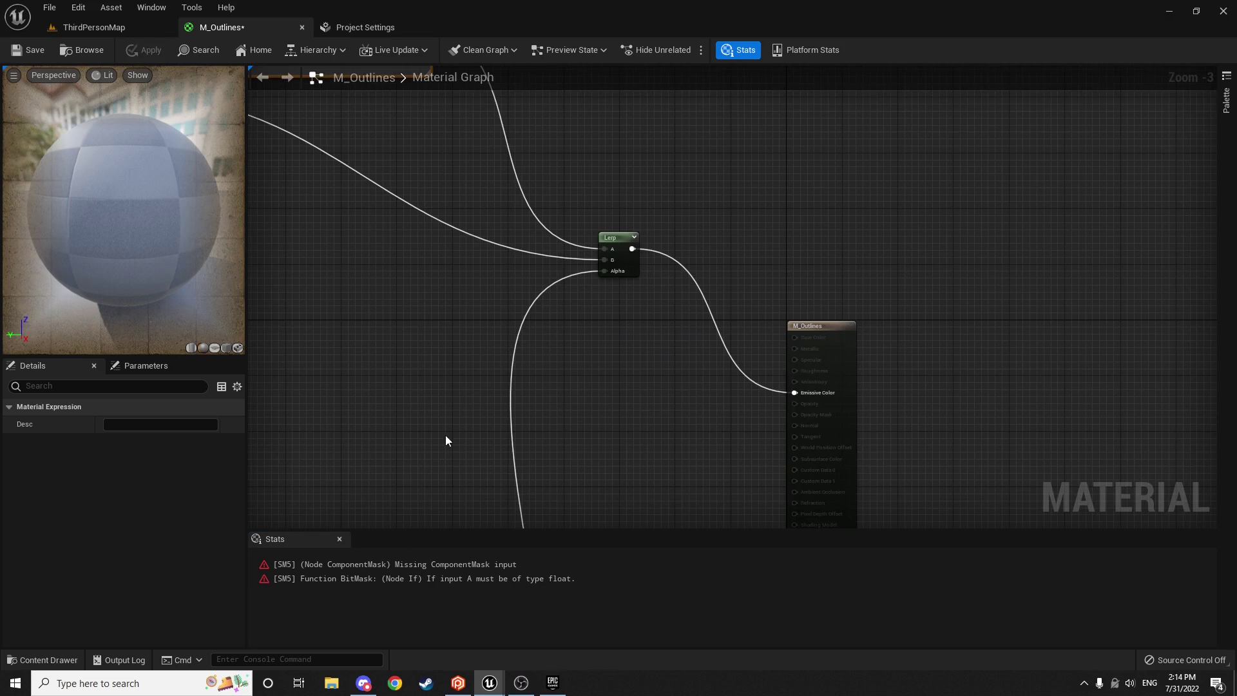
right_click_drag(857, 503, 1205, 212)
right_click_drag(1008, 265, 980, 318)
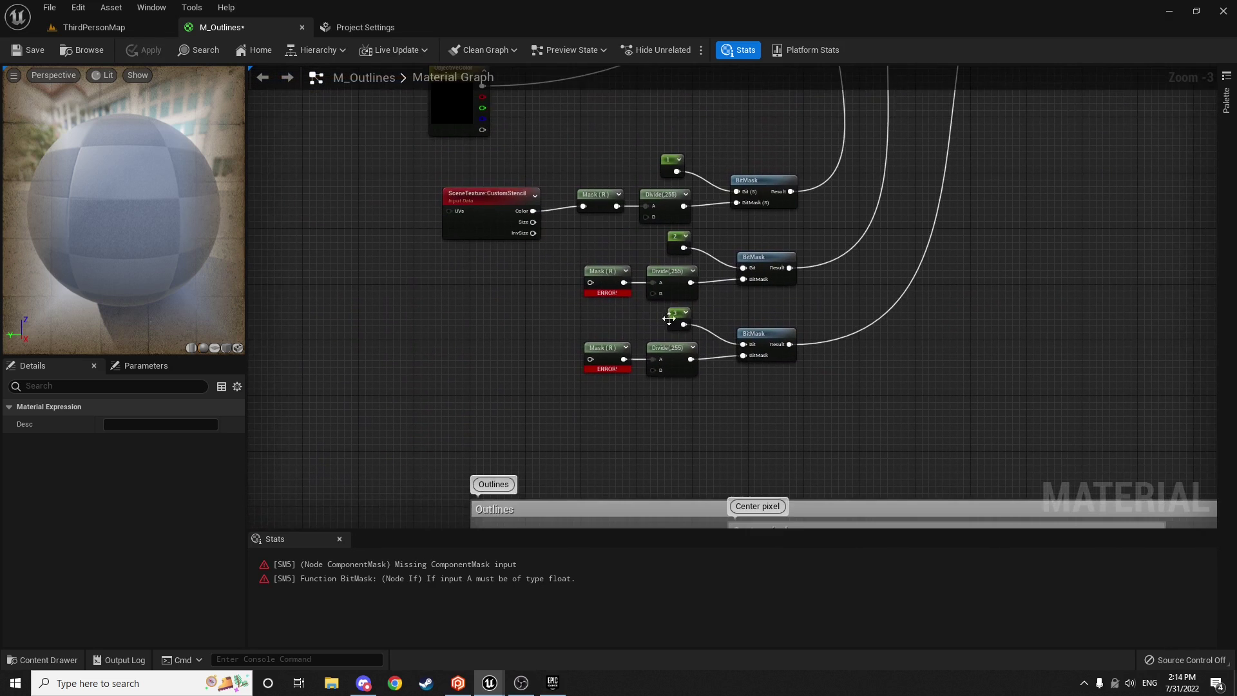
scroll(556, 239, "up", 3)
left_click_drag(517, 197, 608, 303)
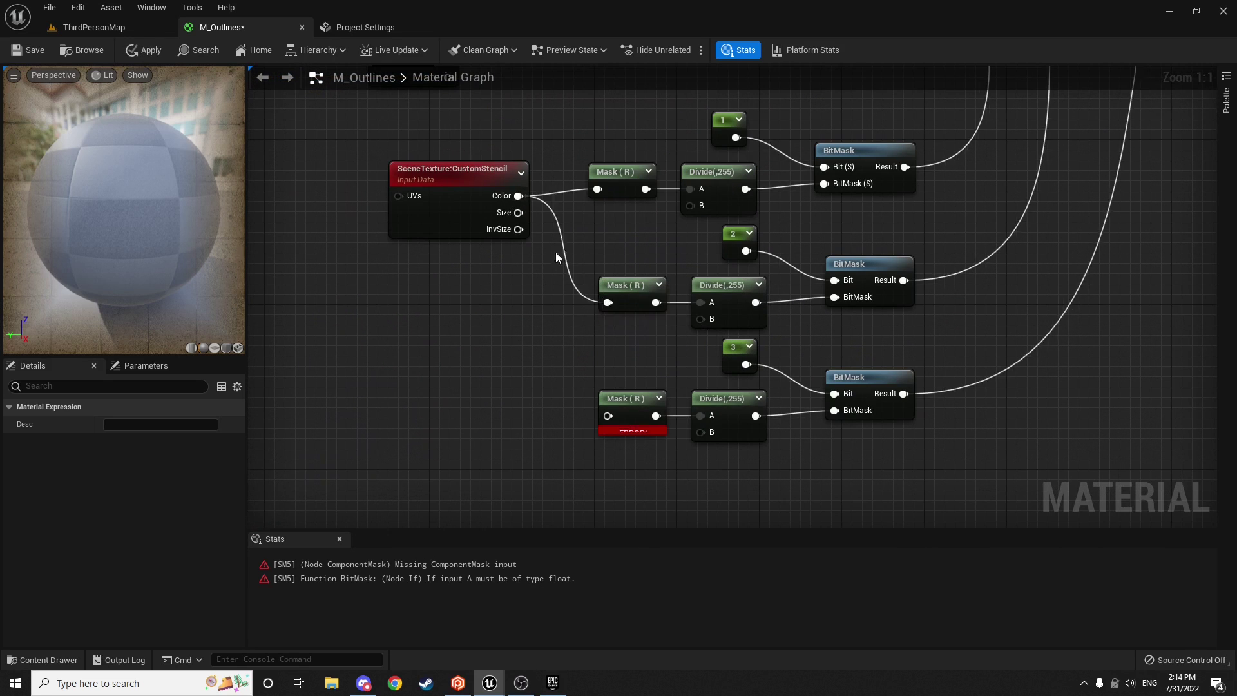
left_click_drag(517, 196, 611, 417)
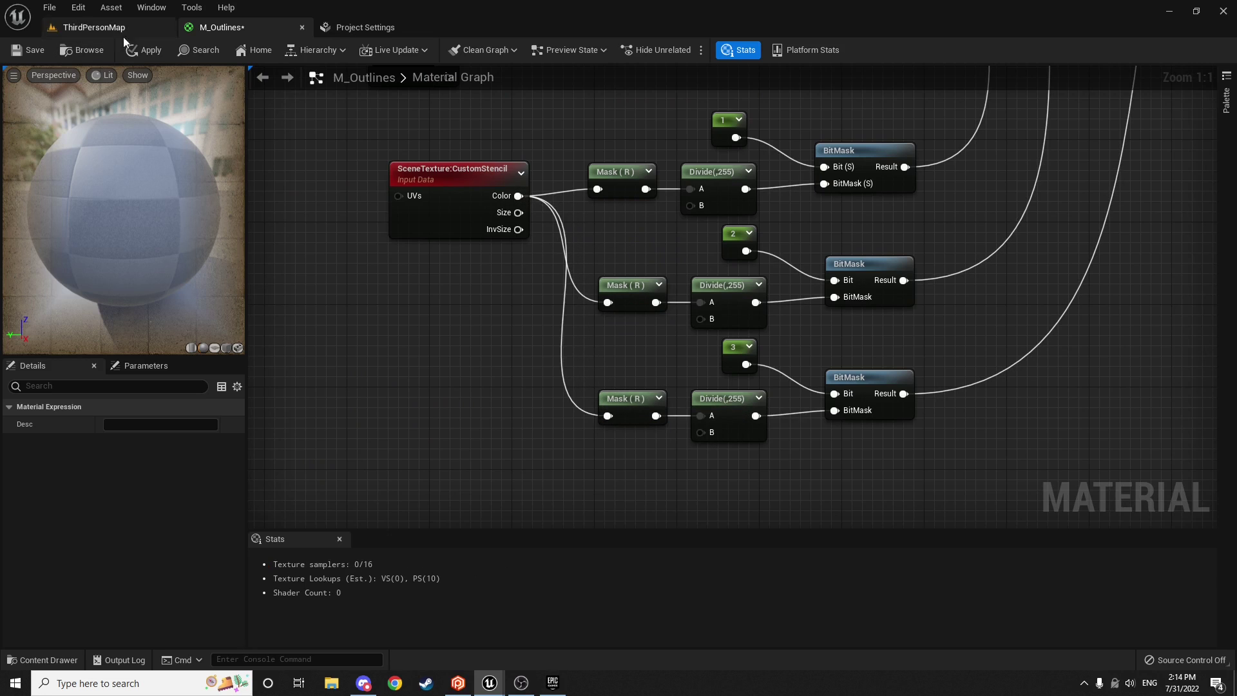
Step: Apply and save the M_Outlines material
left_click(136, 50)
left_click(29, 51)
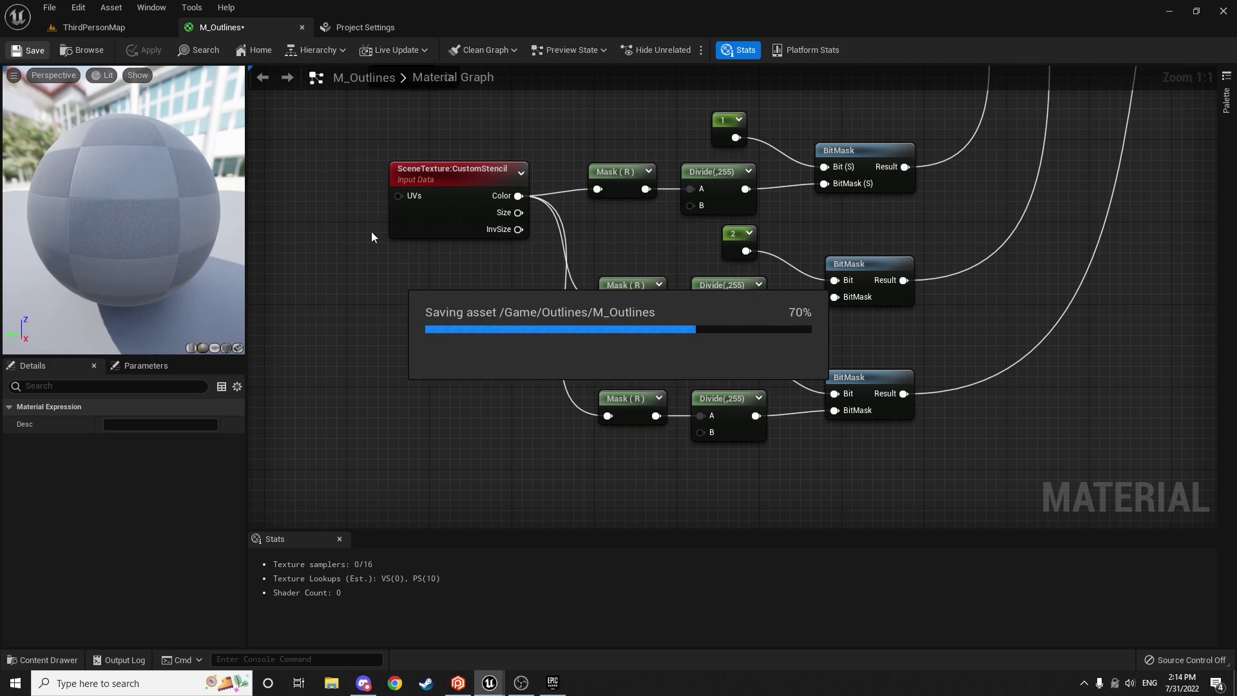
Step: Check the cubes' outlines in the ThirdPersonMap level and review the colour parameter and stencil nodes in M_Outlines
left_click(116, 29)
left_click(454, 137)
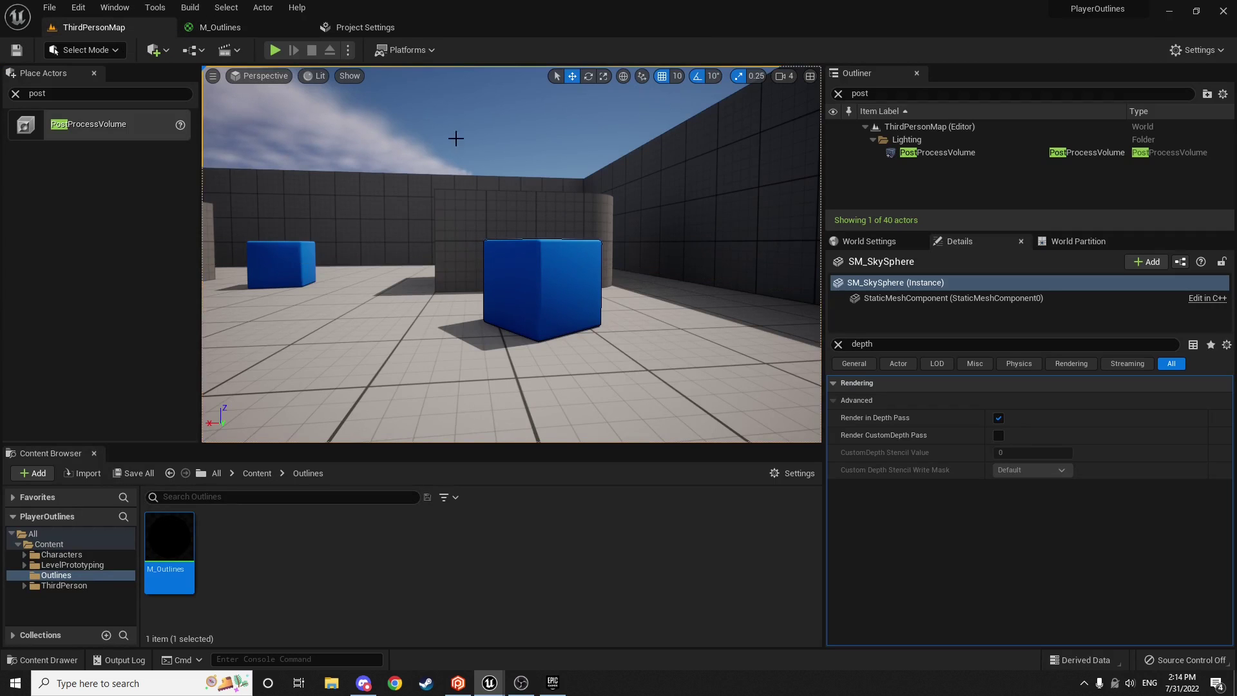
right_click_drag(453, 137, 511, 283)
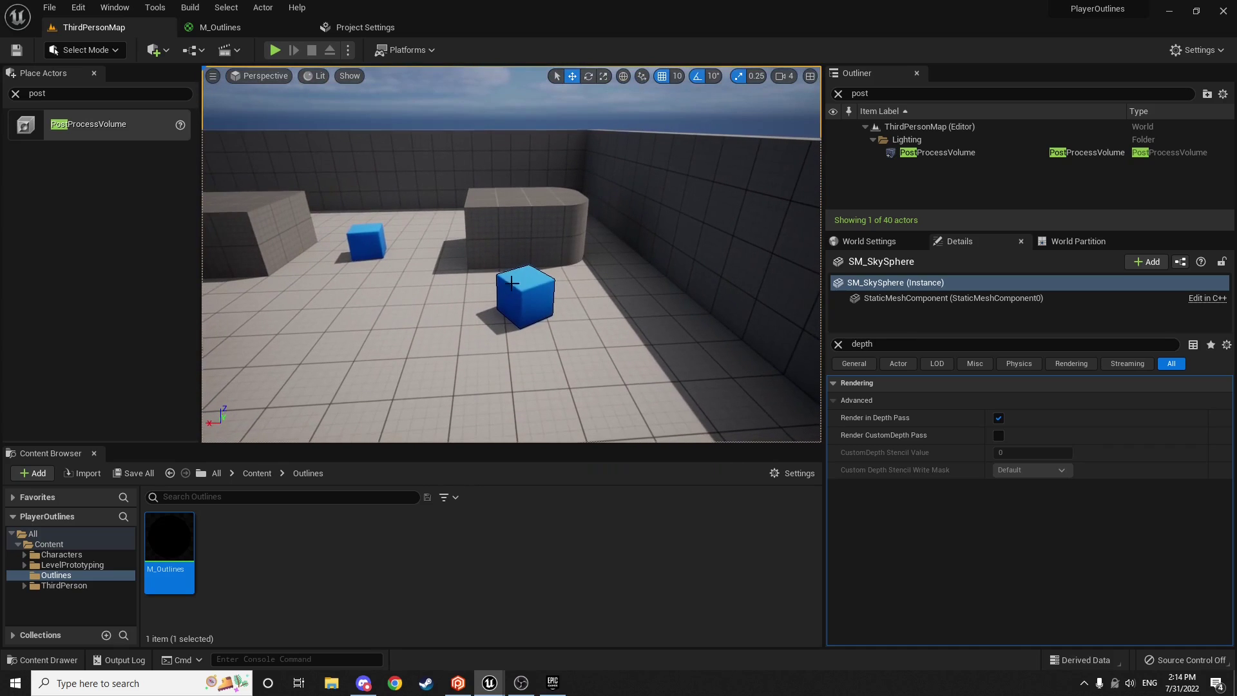
mouse_move(632, 303)
right_mouse_down()
mouse_move(620, 271)
mouse_move(626, 308)
mouse_move(630, 297)
right_mouse_up()
left_click(237, 32)
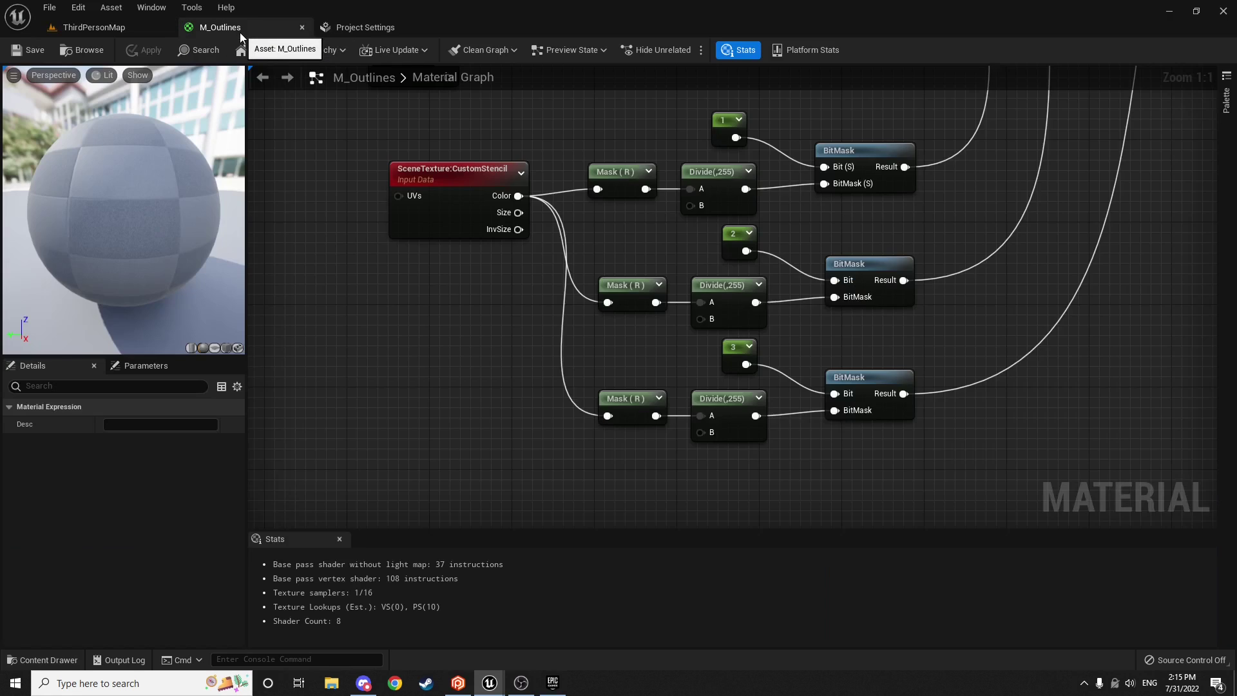
scroll(494, 183, "down", 4)
right_click_drag(565, 84, 538, 326)
left_click_drag(370, 131, 537, 398)
right_click_drag(537, 397, 524, 263)
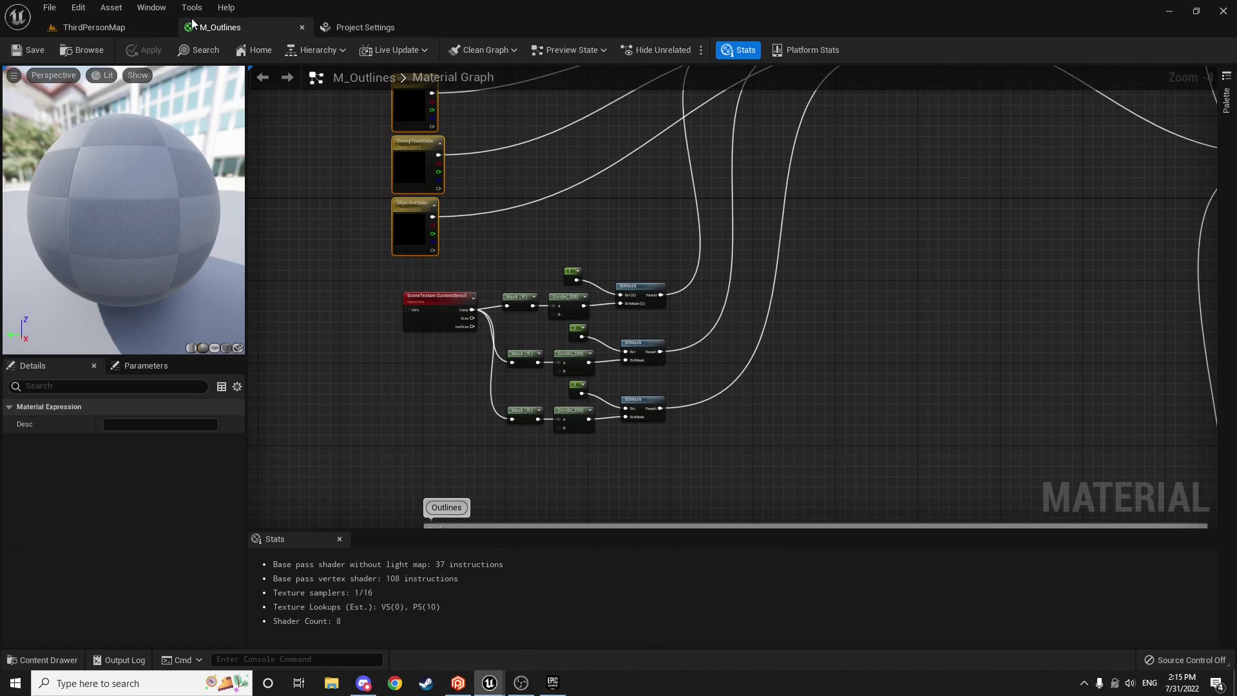
Step: Create a material instance of M_Outlines in the Outlines folder, name it MI_Outlines and open it
left_click(134, 29)
right_click(185, 545)
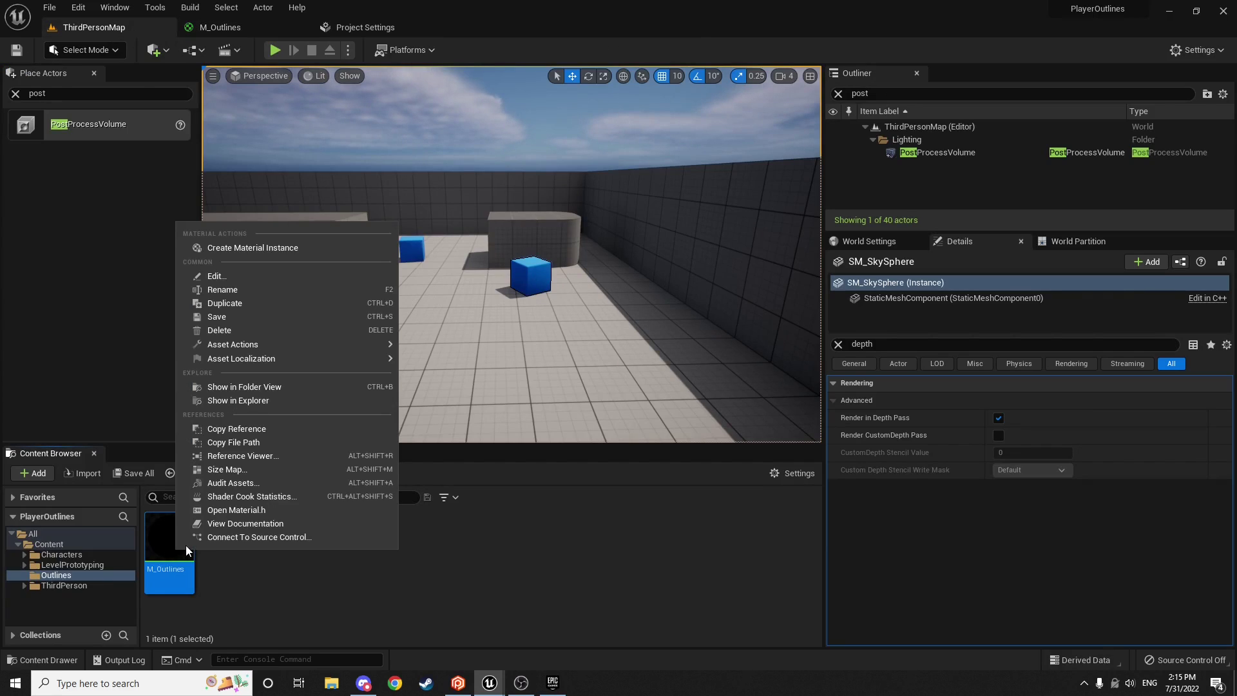
left_click(244, 248)
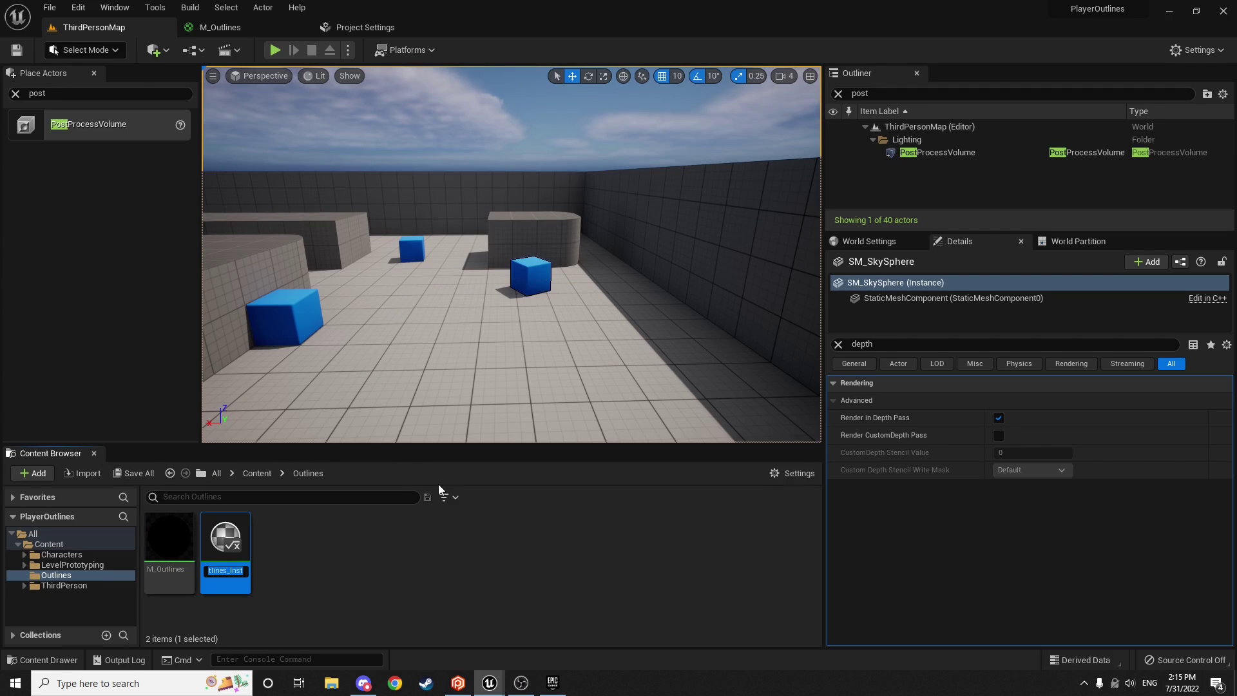
type("MI_Outlines")
key("Return")
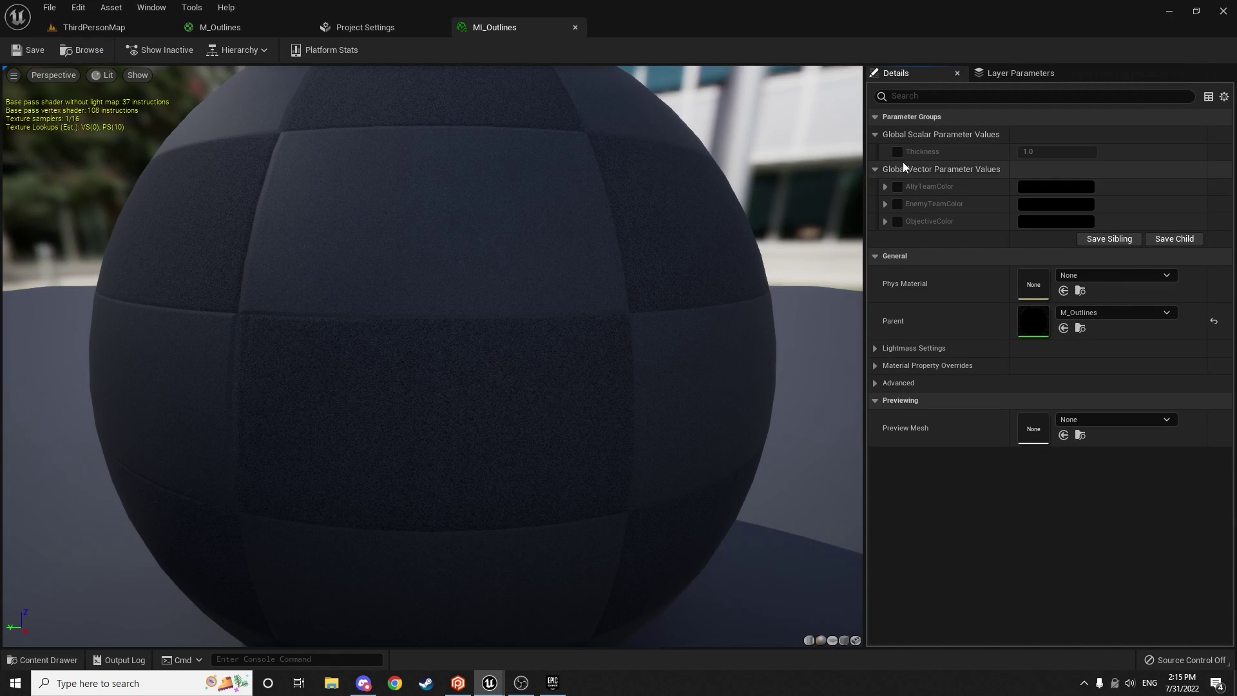
Step: Enable the Thickness, AllyTeamColor, EnemyTeamColor and ObjectiveColor parameter overrides in MI_Outlines
left_click(898, 151)
left_click(898, 186)
left_click(897, 204)
left_click(897, 221)
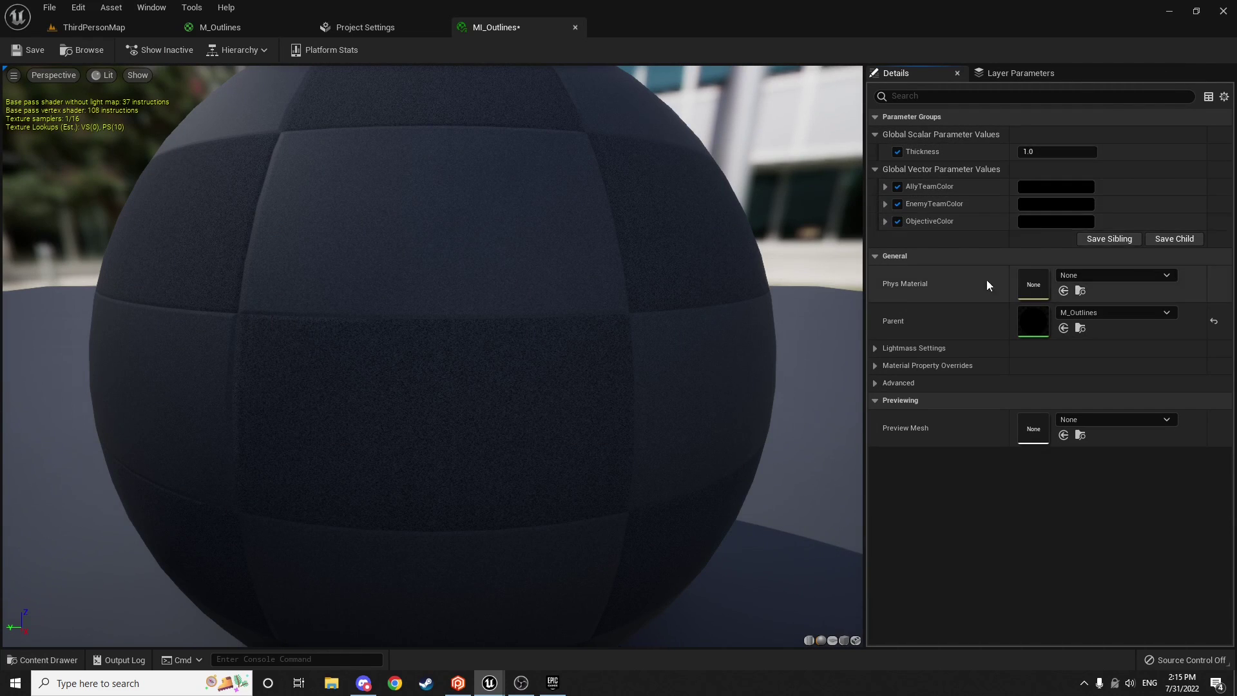
Step: Set the AllyTeamColor parameter to a bright green
left_click(1038, 188)
left_click_drag(844, 293, 780, 422)
left_click_drag(925, 348, 927, 180)
left_click_drag(943, 348, 966, 203)
left_click(945, 512)
Step: Set the EnemyTeamColor parameter to a bright orange
left_click(1061, 206)
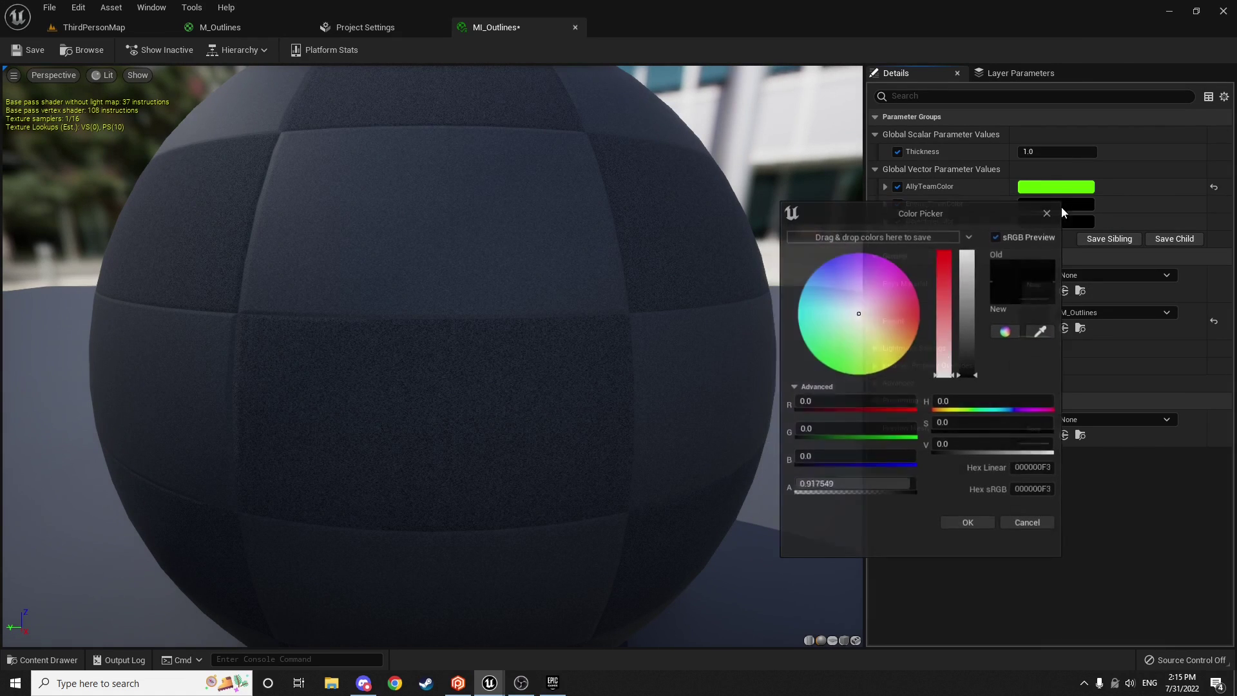
mouse_move(880, 305)
left_mouse_down()
mouse_move(924, 253)
mouse_move(1001, 307)
mouse_move(989, 197)
left_mouse_up()
mouse_move(918, 311)
left_mouse_down()
mouse_move(949, 331)
mouse_move(965, 318)
mouse_move(966, 329)
left_mouse_up()
left_click(971, 522)
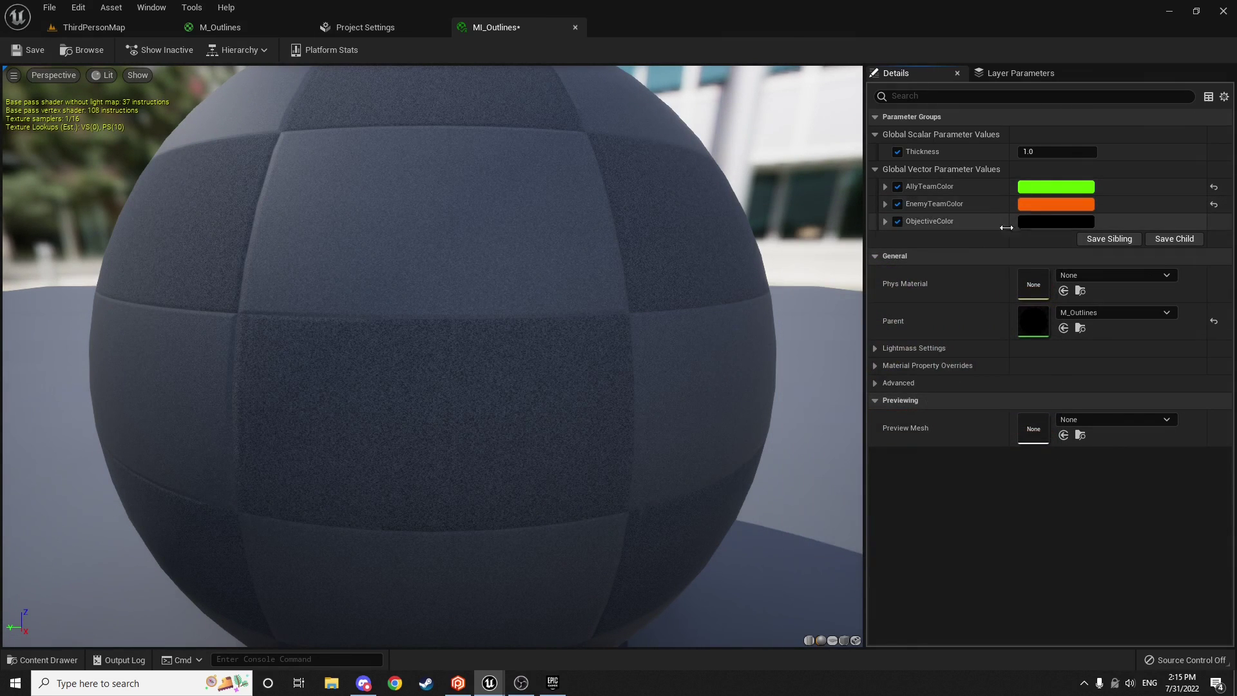
Step: Set the ObjectiveColor parameter to a blue with hex sRGB 006FE5FF
left_click(1033, 221)
mouse_move(847, 335)
left_mouse_down()
mouse_move(829, 338)
mouse_move(793, 276)
left_mouse_up()
left_click_drag(955, 317, 955, 300)
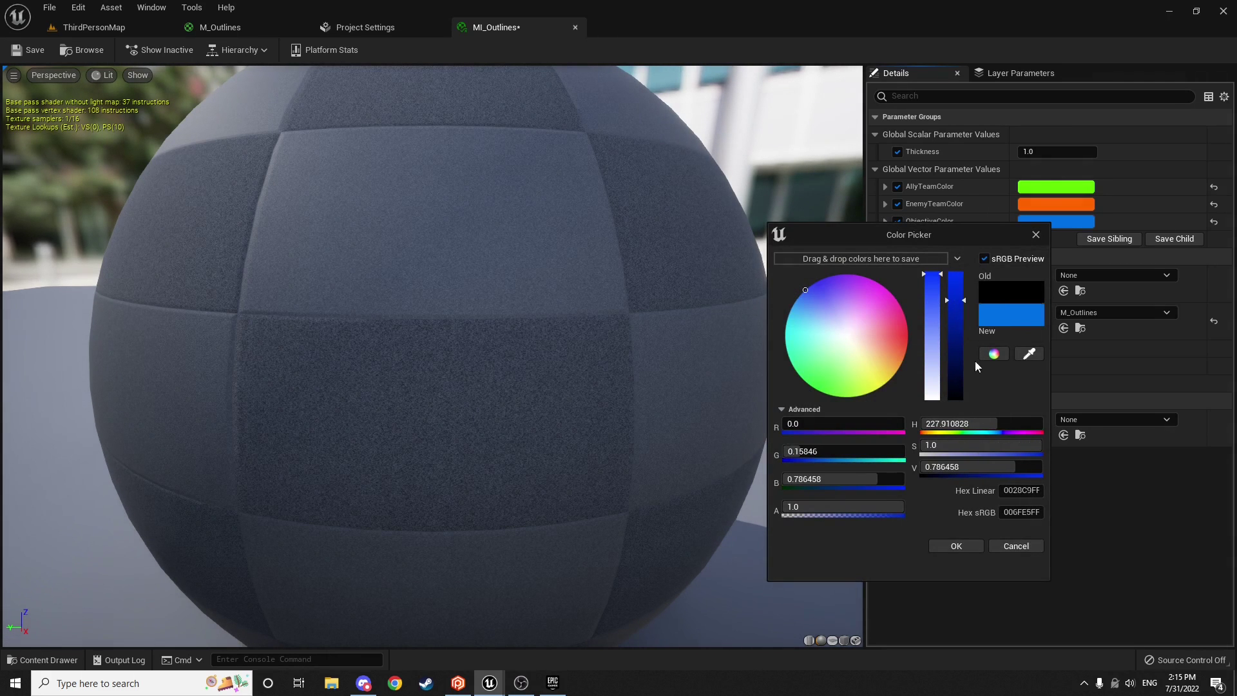
left_click(956, 546)
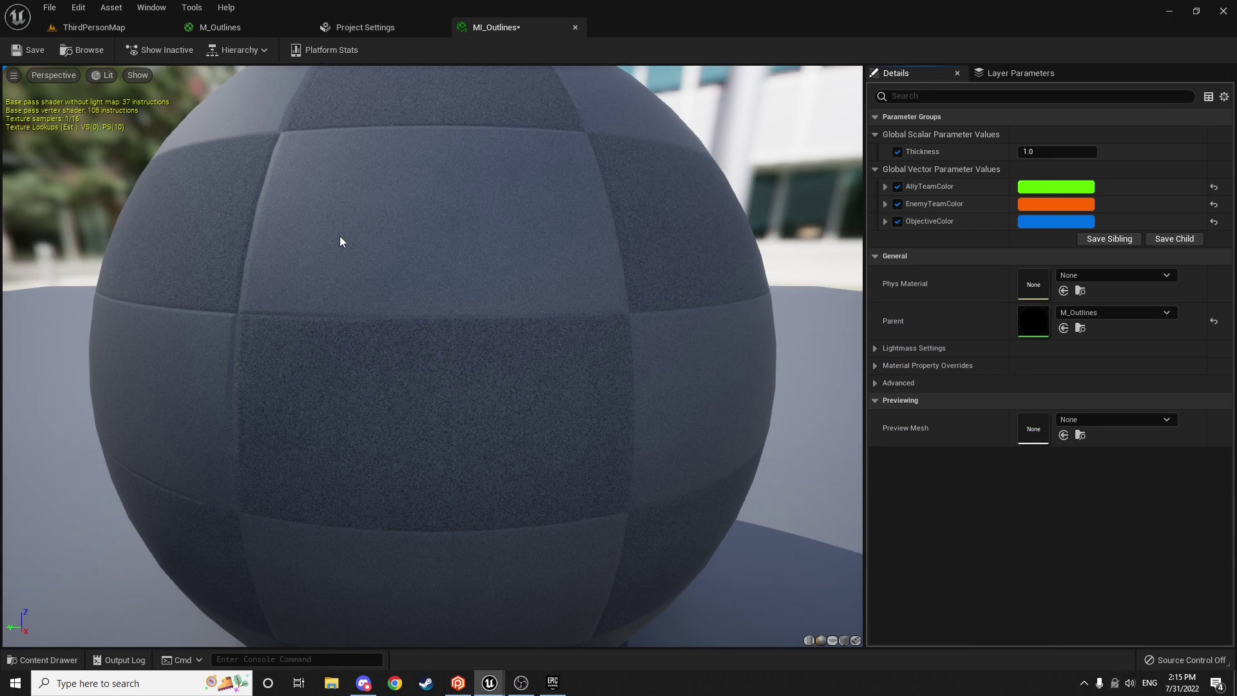
Step: In ThirdPersonMap, replace M_Outlines with MI_Outlines in the PostProcessVolume's Post Process Materials array
left_click(91, 26)
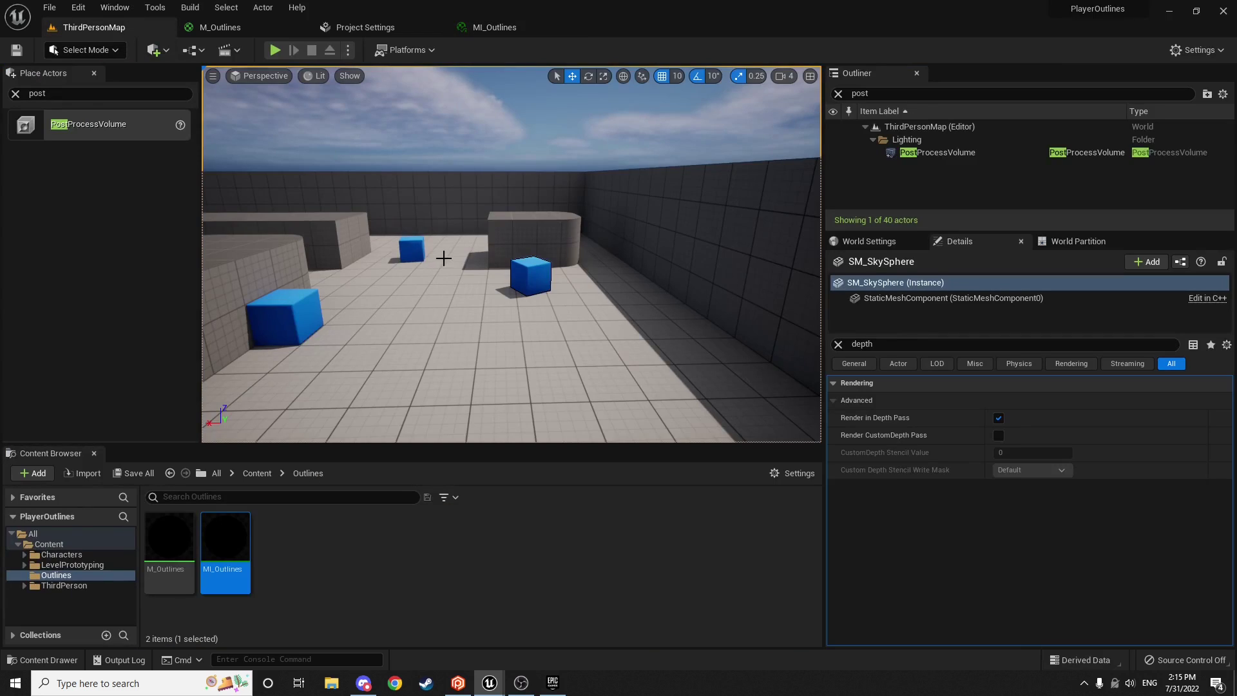
left_click(938, 154)
left_click(987, 347)
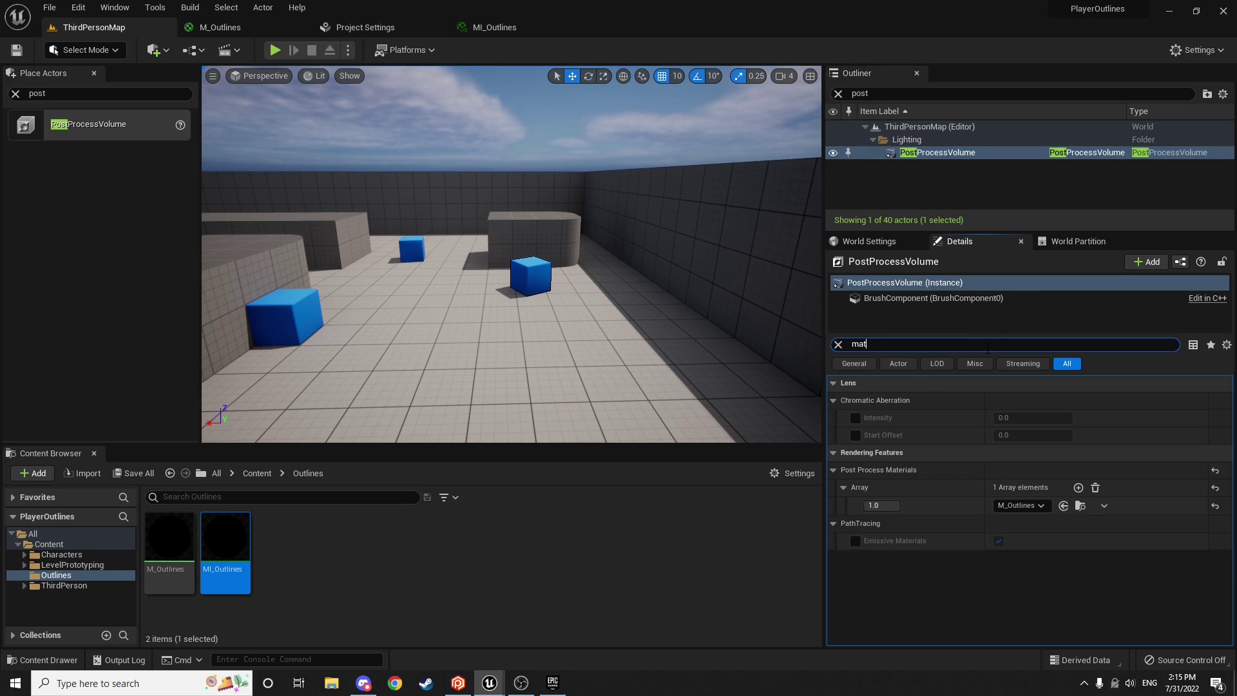
type("post proce")
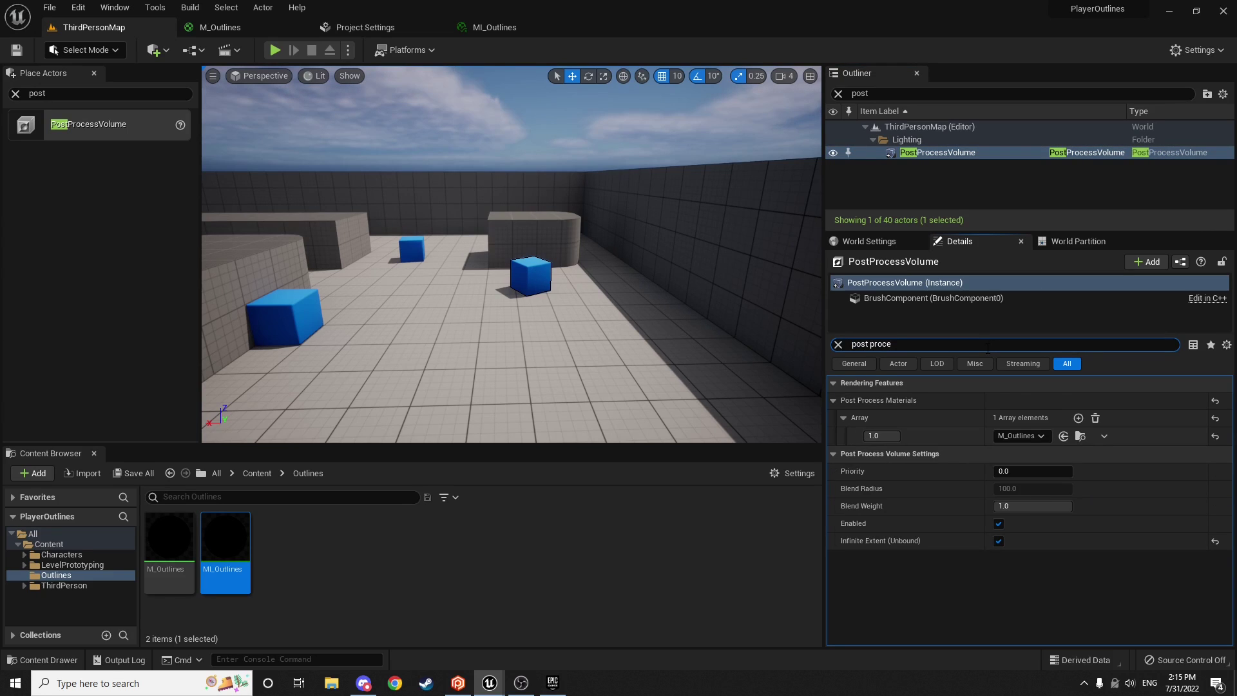
left_click(1019, 436)
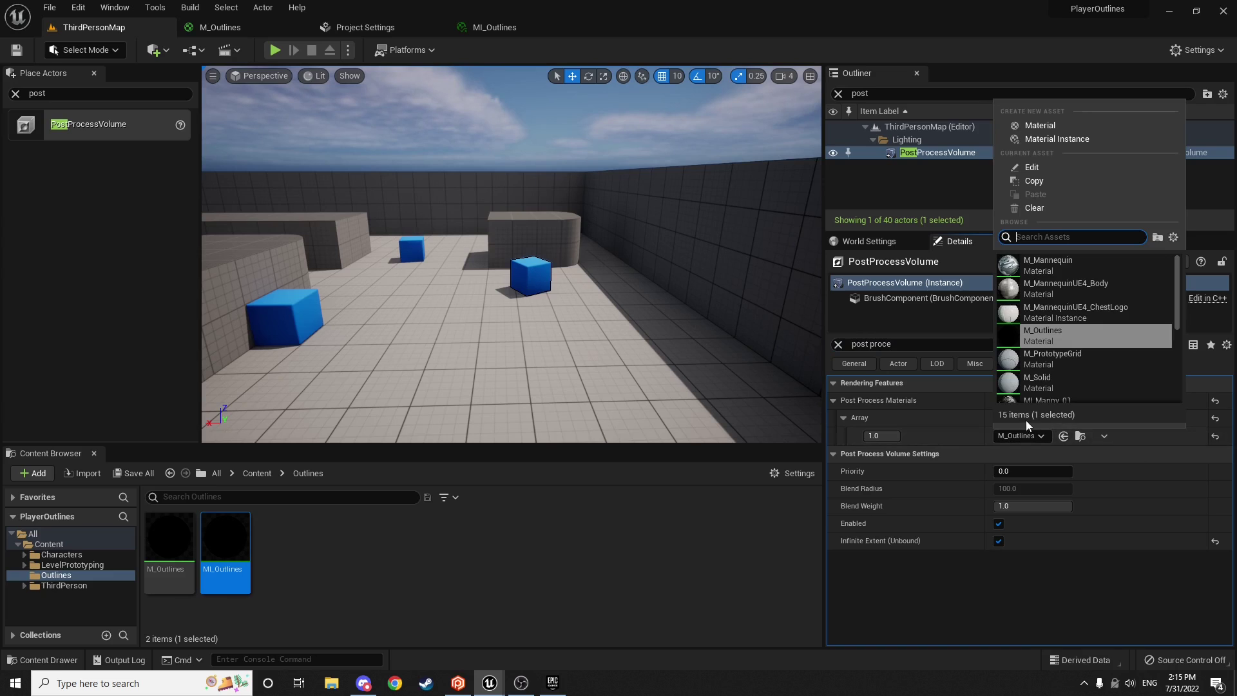
type("mi")
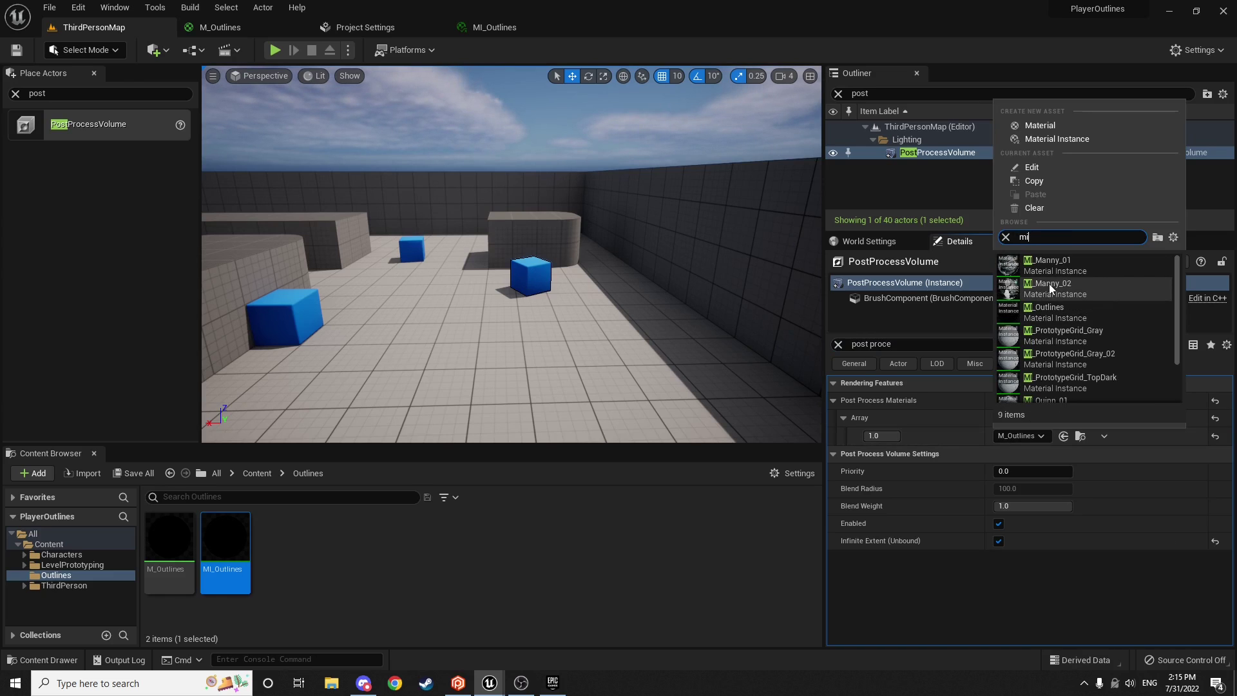
type("_out")
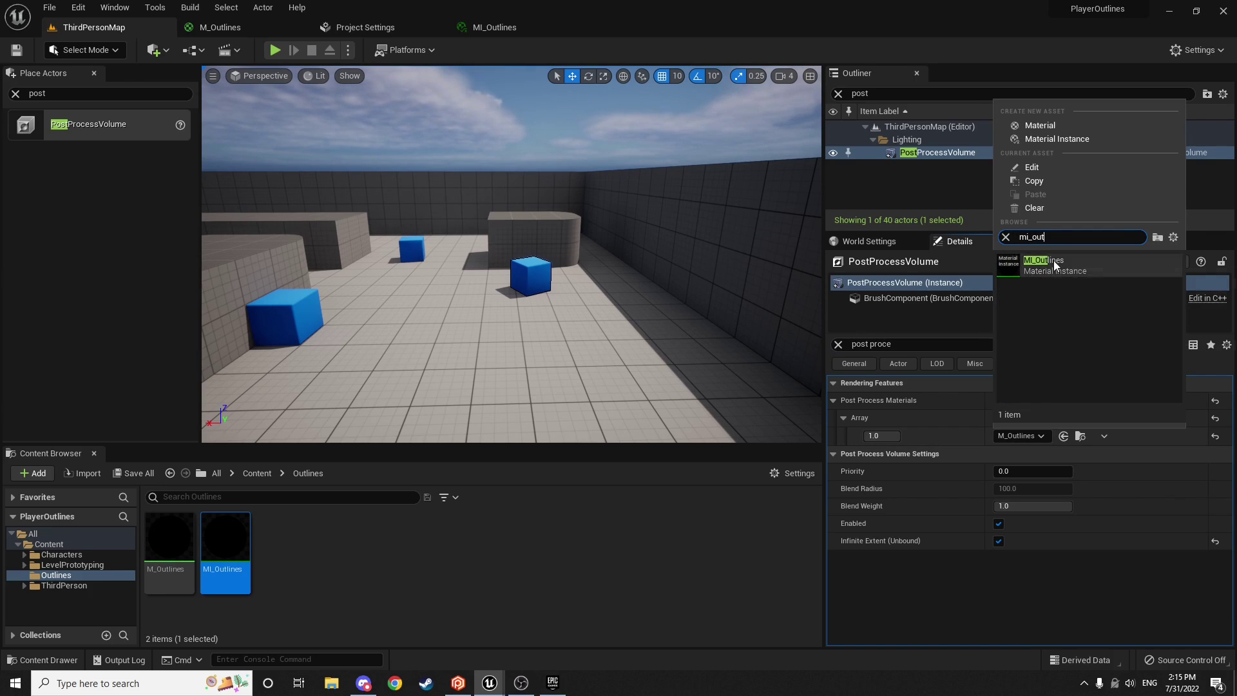
left_click(1047, 264)
left_click(562, 146)
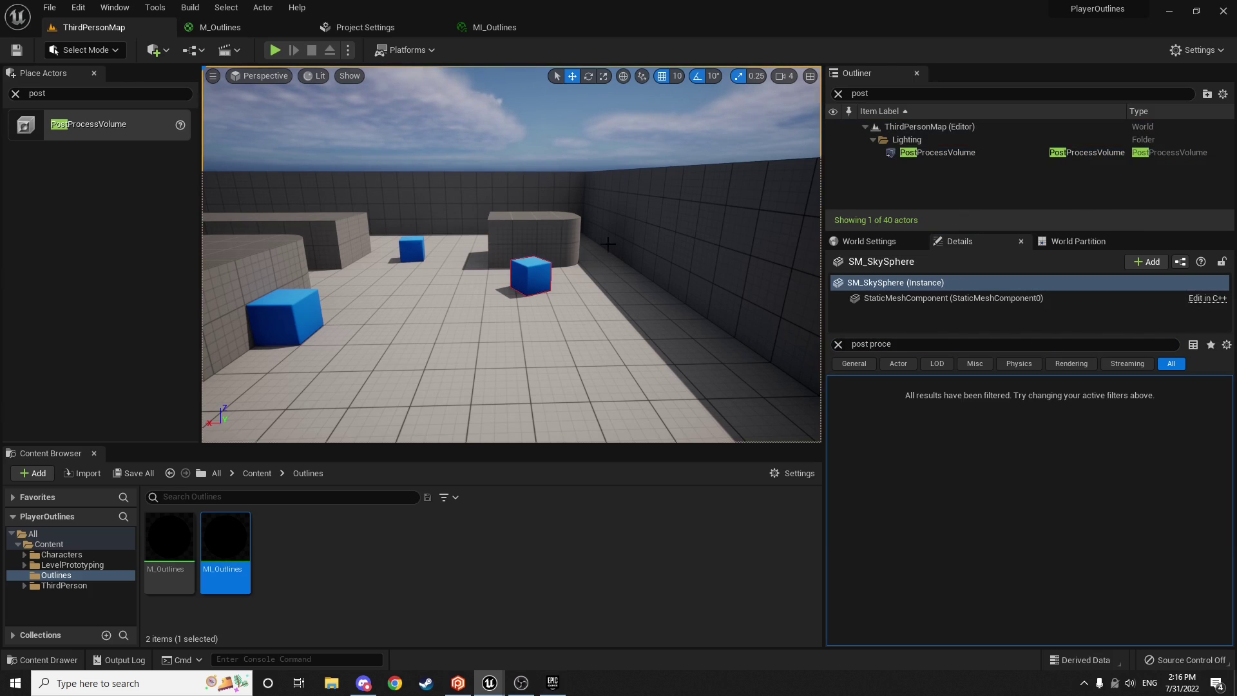
Step: Set the CustomDepth Stencil Value of the blue cube SM_ChamferCube3 to 1
left_click(547, 279)
key("w")
right_click_drag(548, 278, 567, 284)
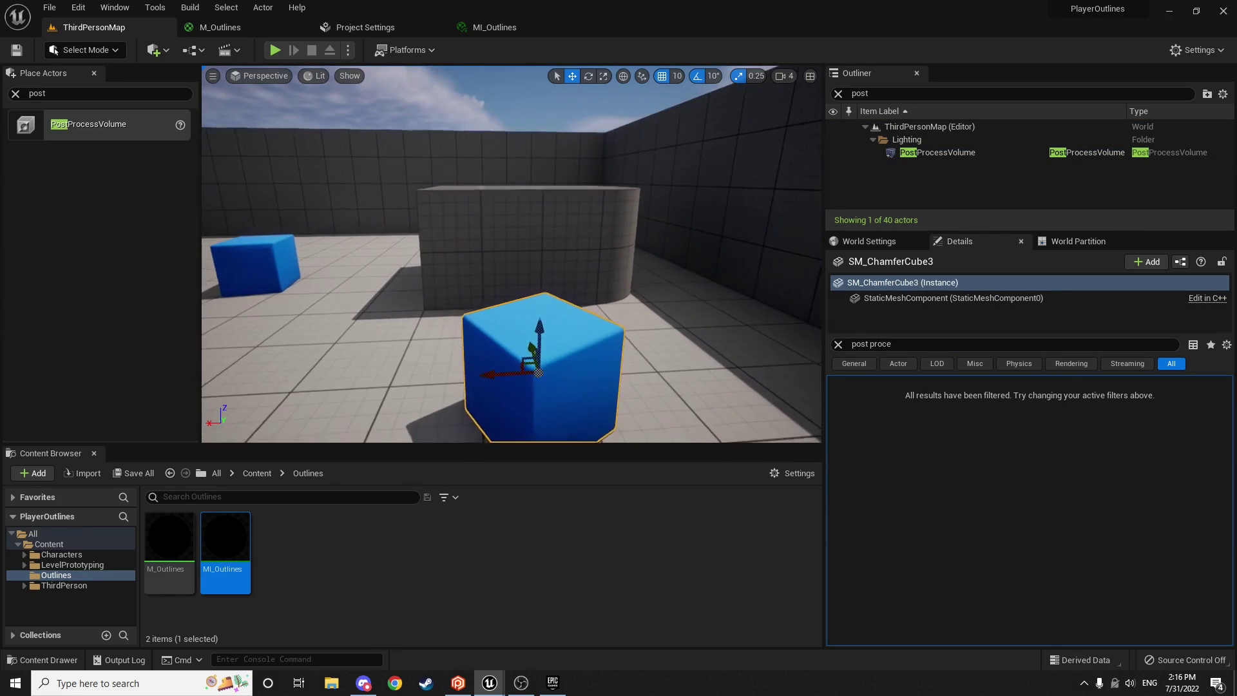
left_click(650, 309)
right_click_drag(651, 309, 667, 323)
left_click(537, 275)
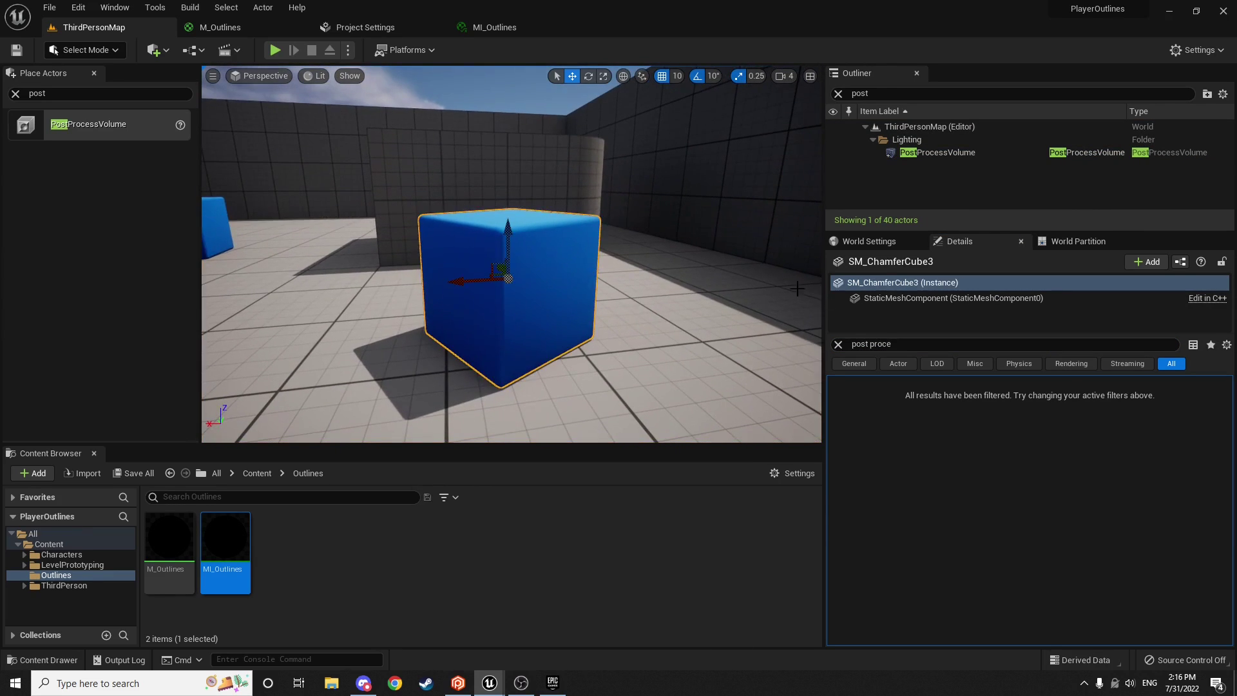
left_click(839, 345)
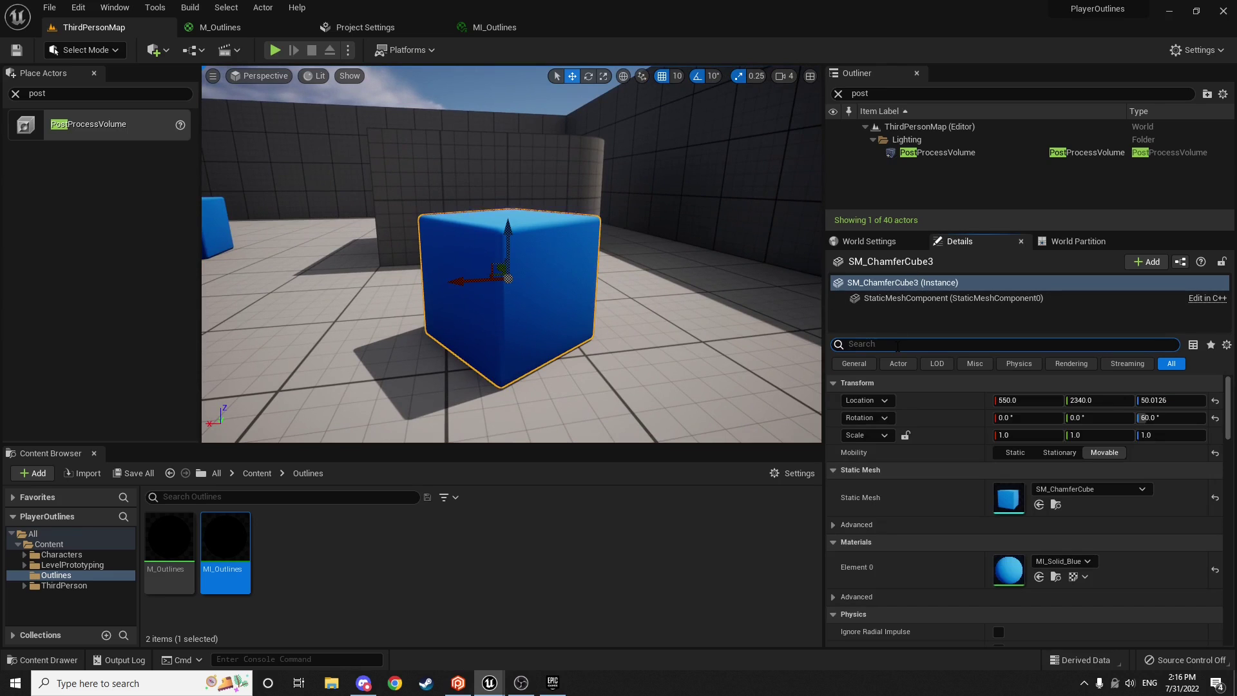
type("custom dep")
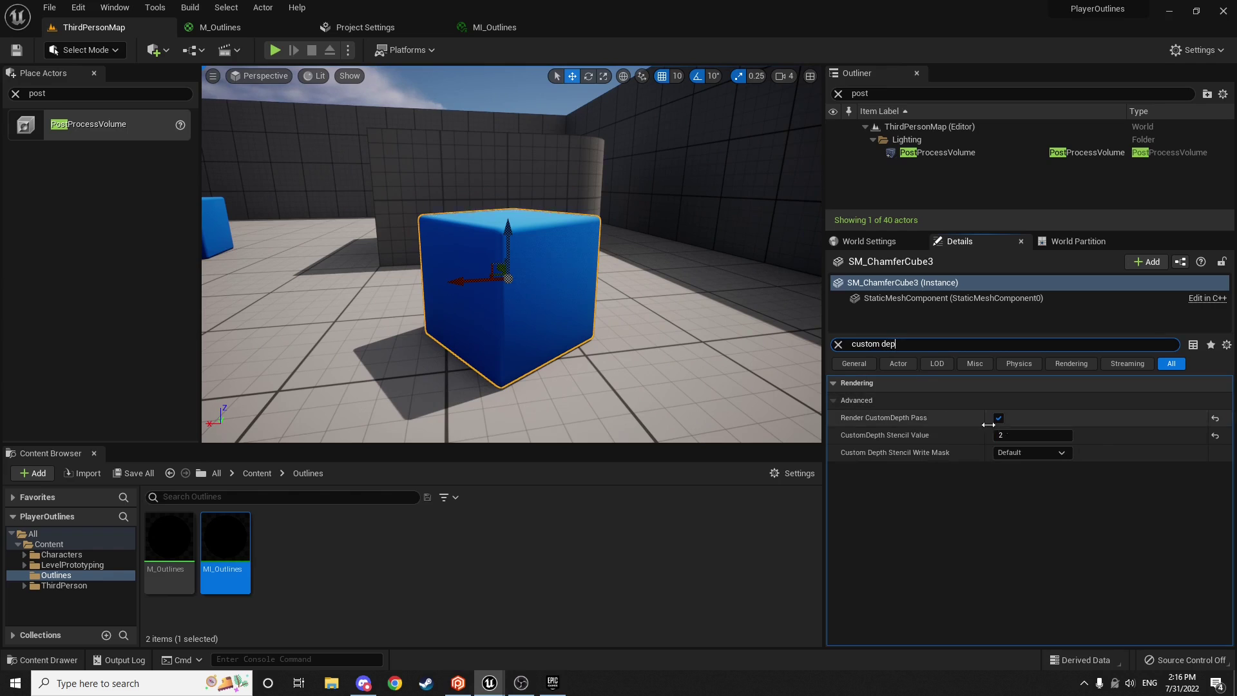
left_click(1023, 436)
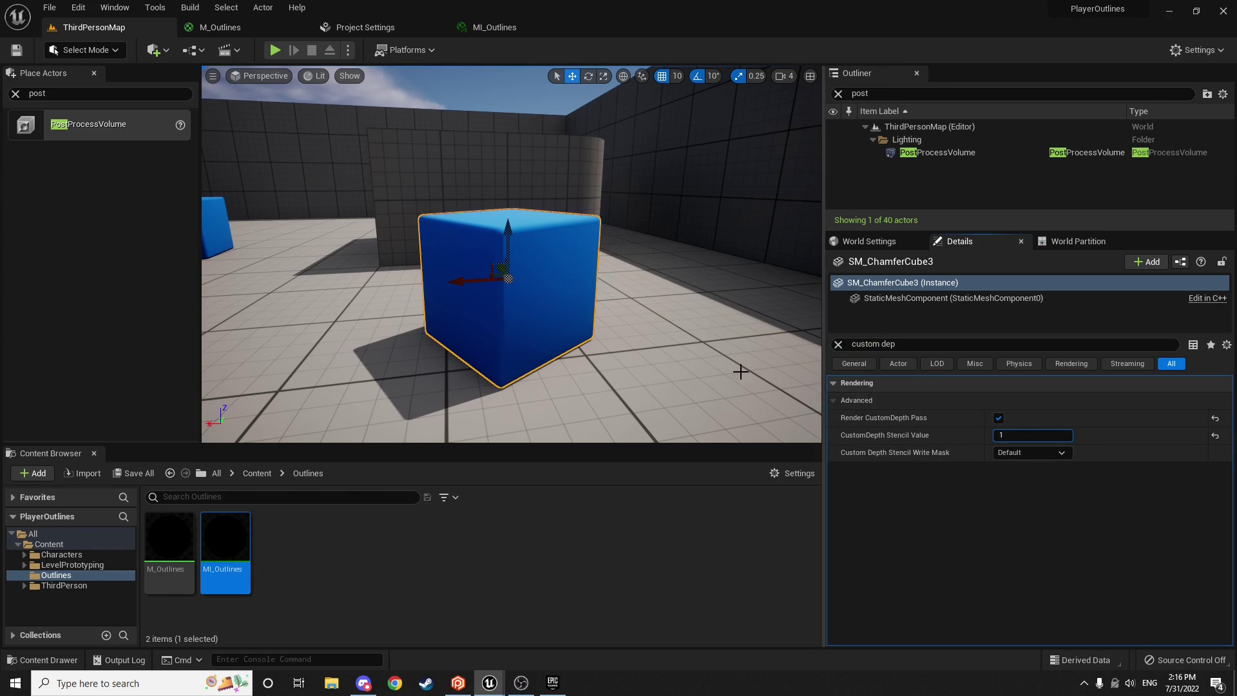
left_click(720, 347)
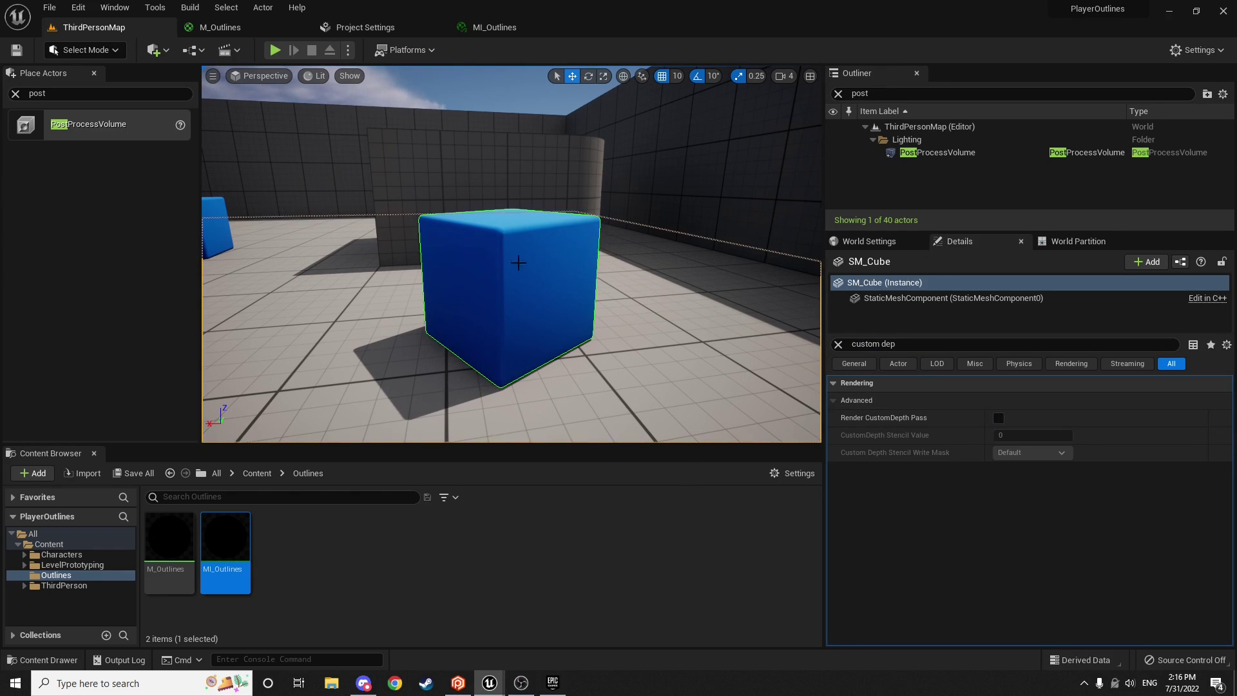
Step: Try CustomDepth Stencil Values of 2 and 3 on SM_ChamferCube3, deselecting the cube after each to check its outline colour
left_click(548, 306)
left_click(1014, 436)
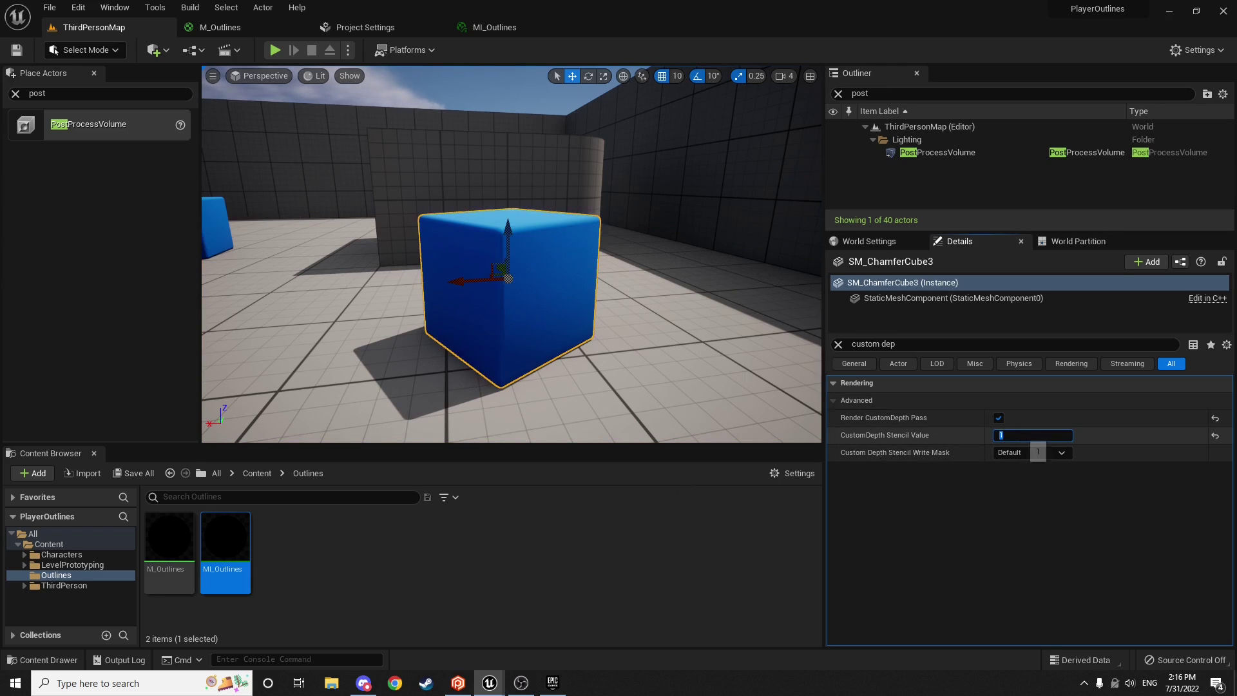
left_click(732, 383)
left_click(555, 269)
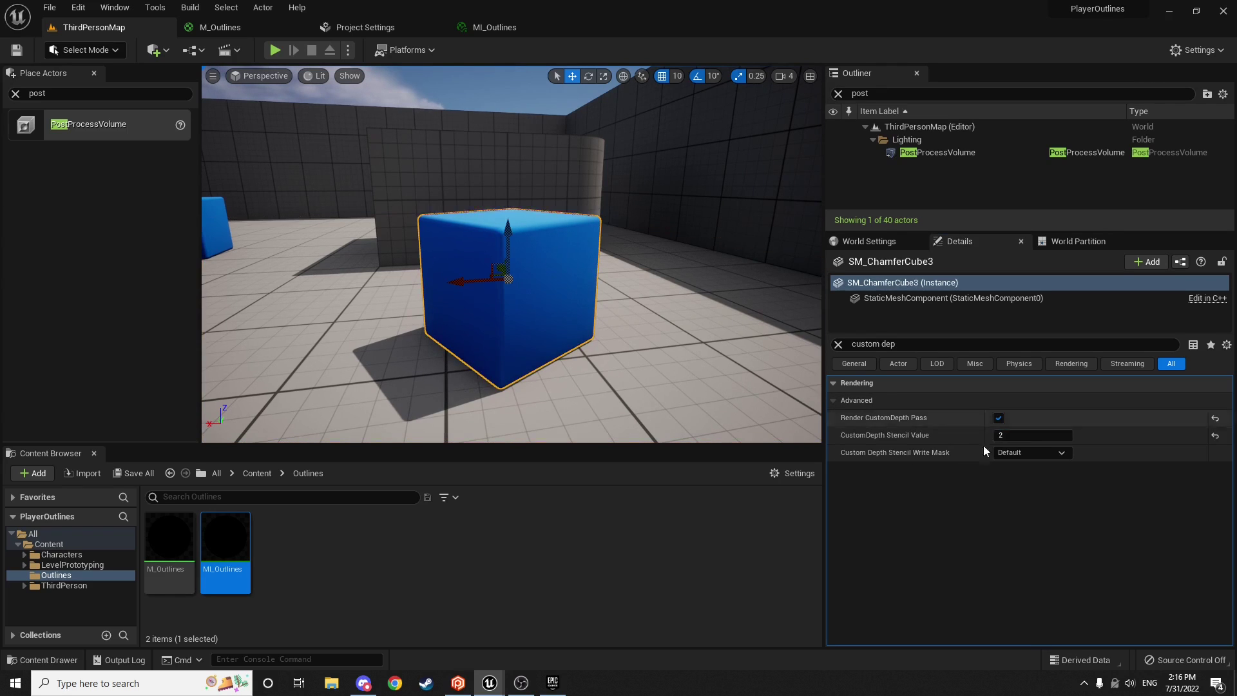
left_click(1045, 438)
left_click(637, 391)
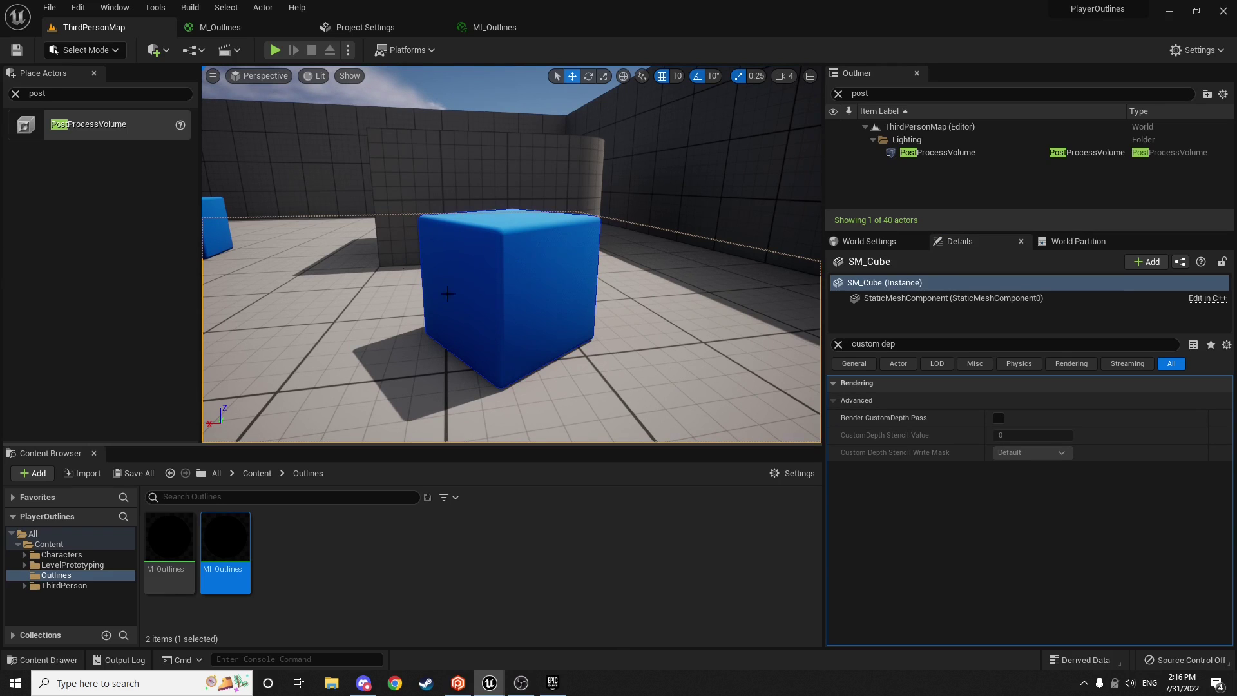
Step: Set SM_ChamferCube3's CustomDepth Stencil Value back to 1 and view the cube's outline from behind the grey block
left_click(574, 316)
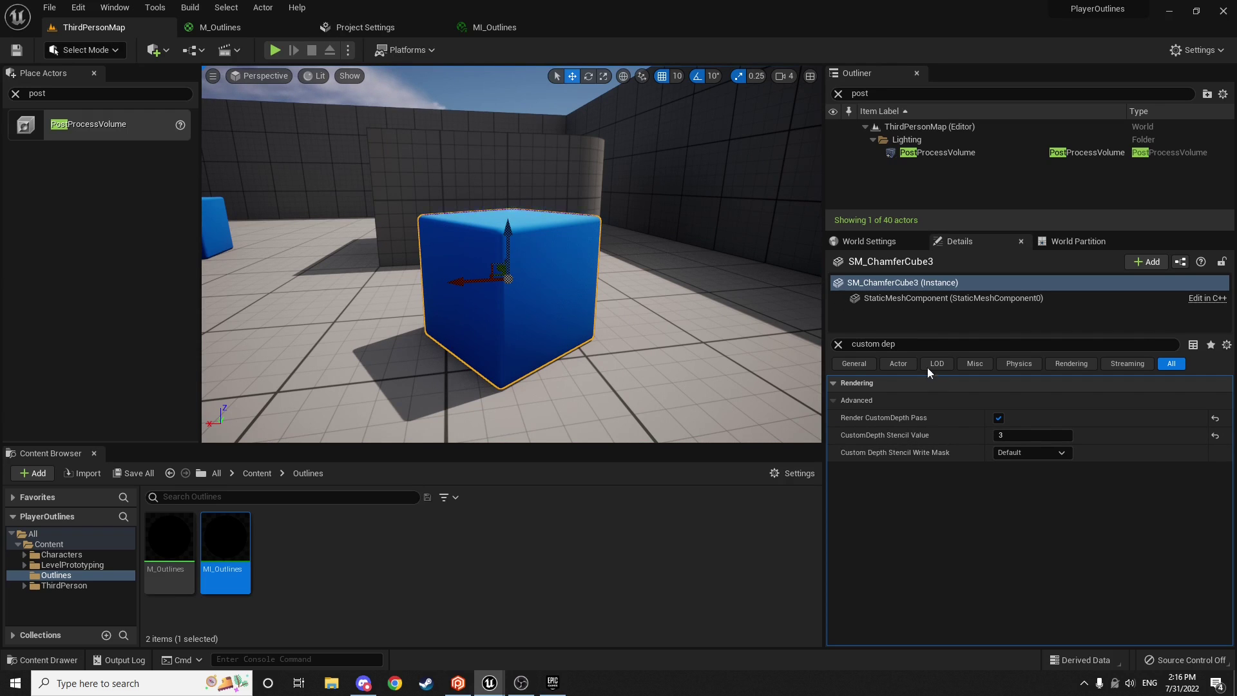
left_click(1031, 434)
type("1")
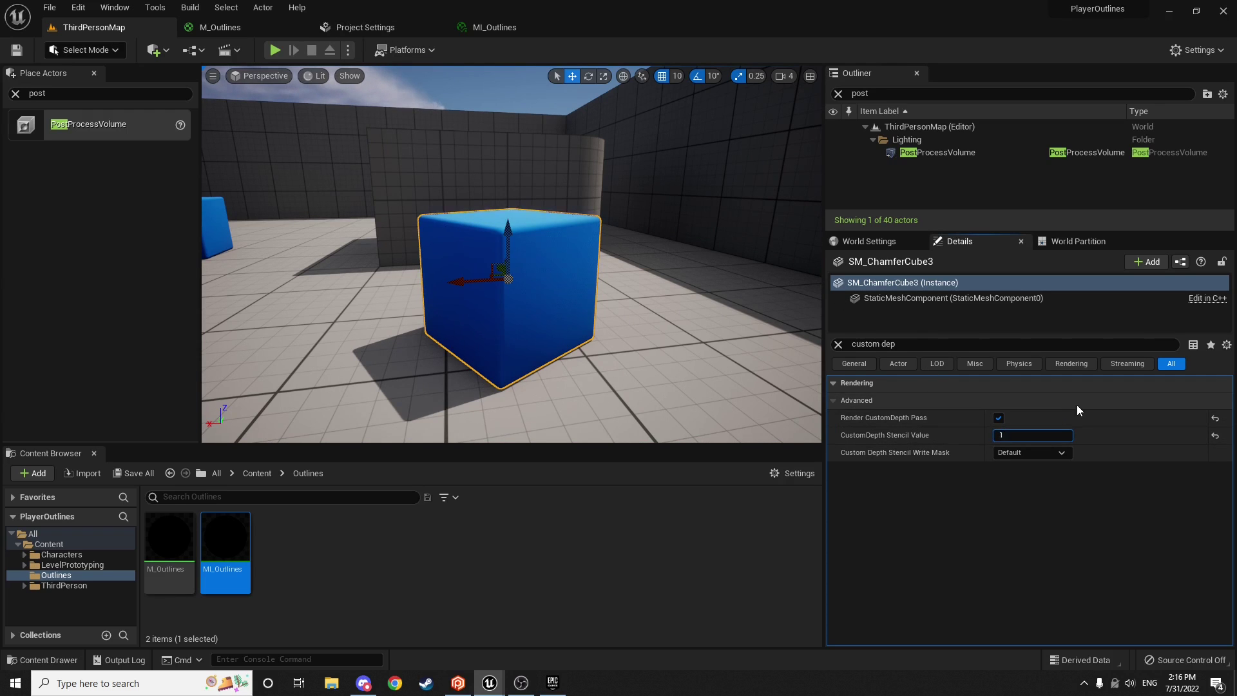
left_click(656, 356)
right_click_drag(661, 356, 661, 320)
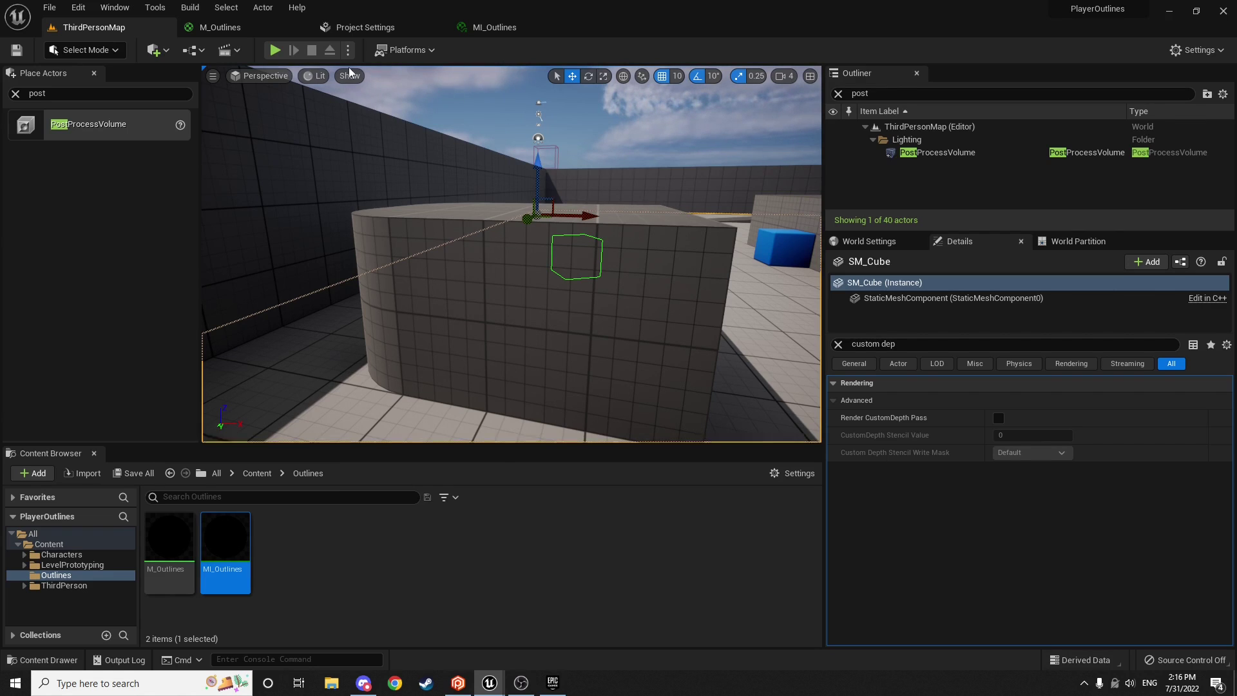
Step: Examine the Normal scene color nodes and the final Lerp in the M_Outlines graph, comparing them with the level view
left_click(219, 27)
left_click(698, 212)
right_click_drag(698, 212, 546, 170)
right_click_drag(940, 257, 784, 233)
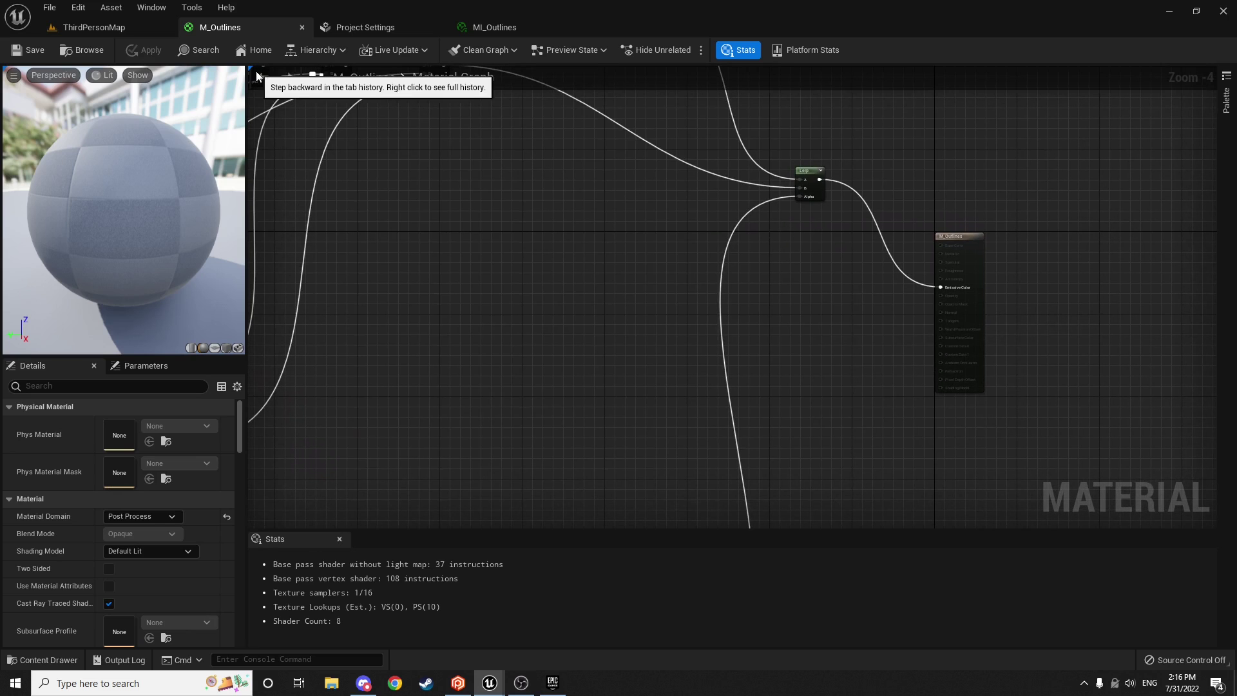
right_click_drag(536, 183, 495, 387)
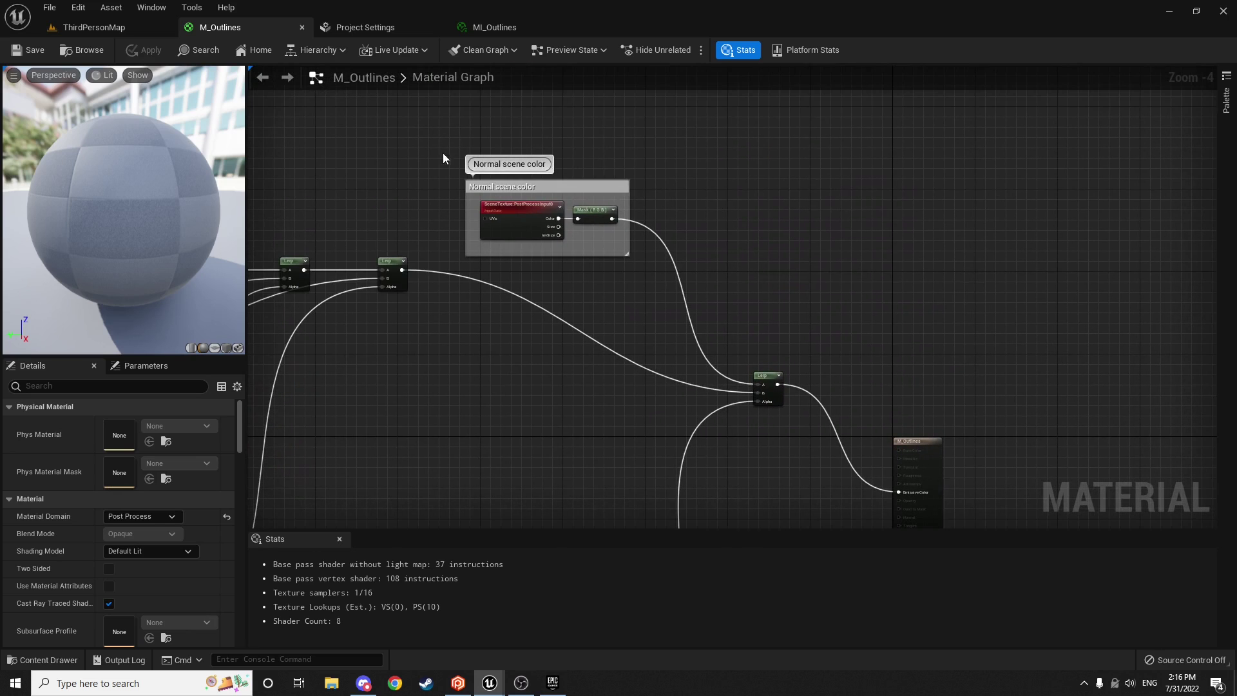
left_click_drag(454, 153, 725, 257)
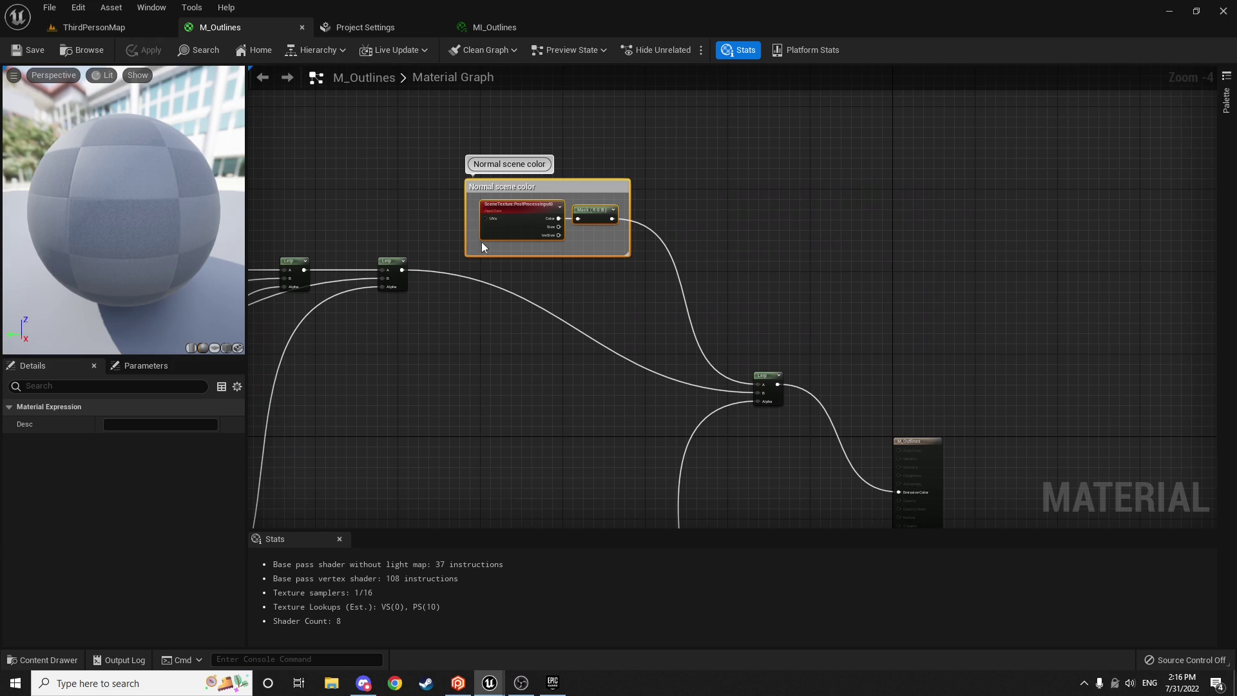
left_click(107, 27)
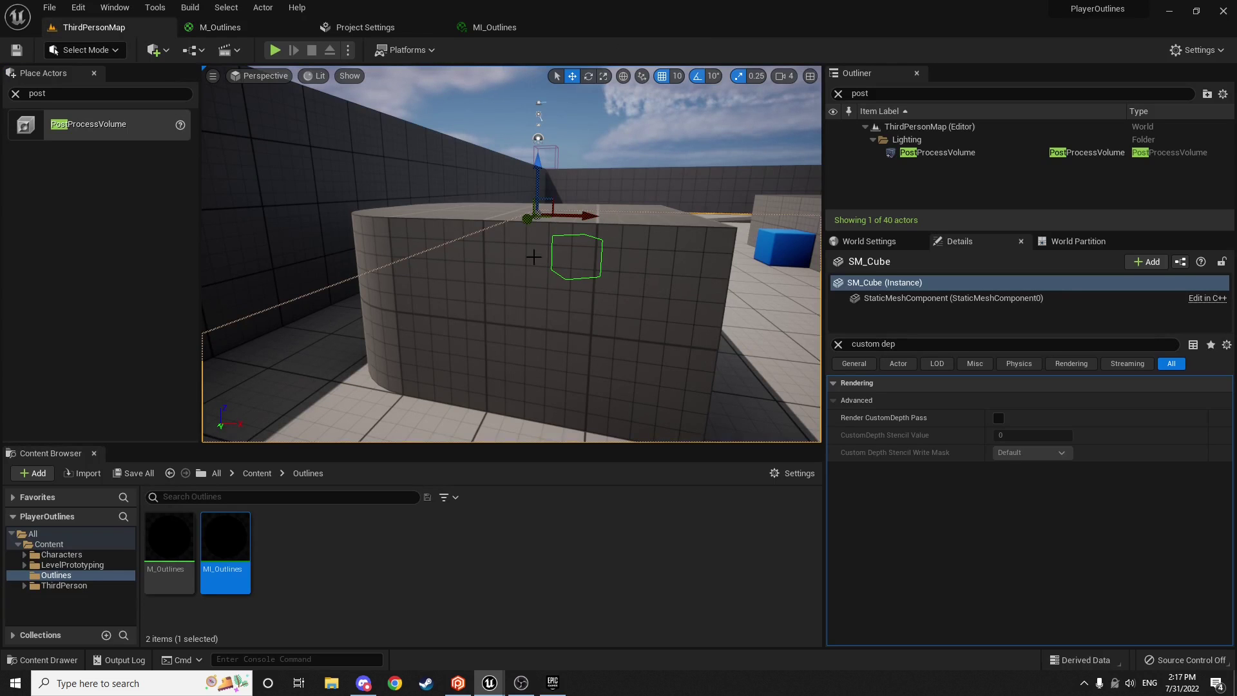
Step: Add a SceneTexture node below the Lerp chain in the M_Outlines graph and set its Scene Texture Id to CustomDepth
left_click(249, 28)
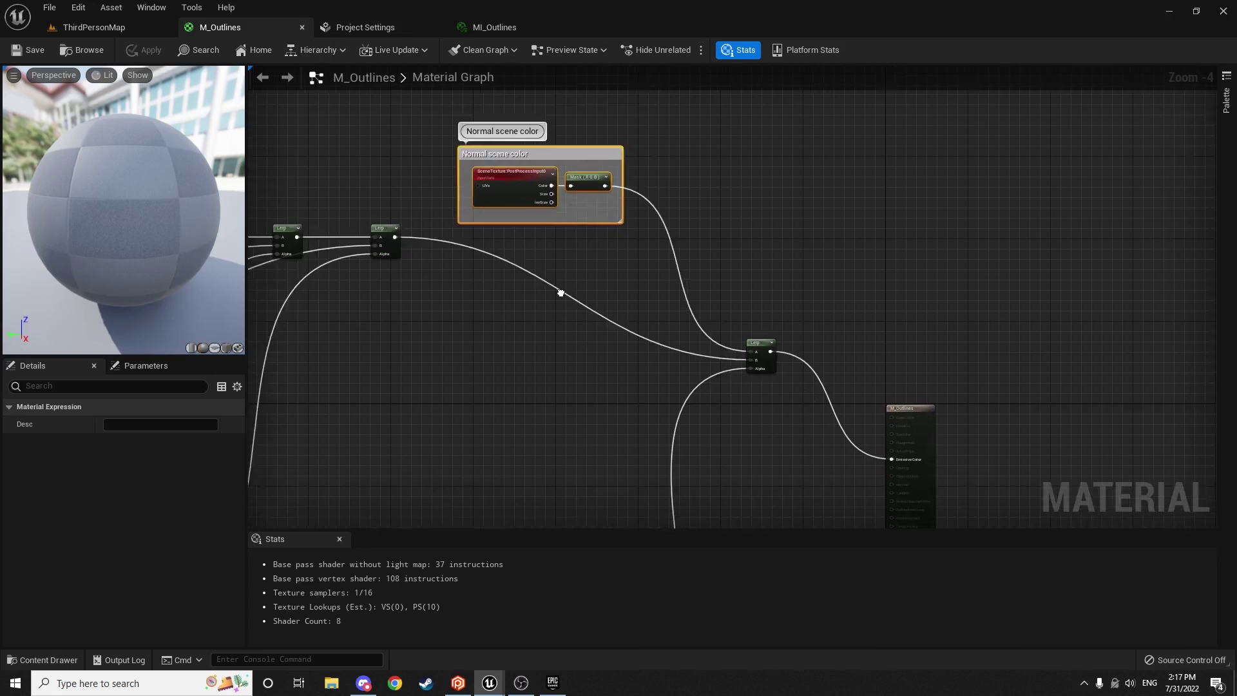
right_click_drag(561, 293, 566, 121)
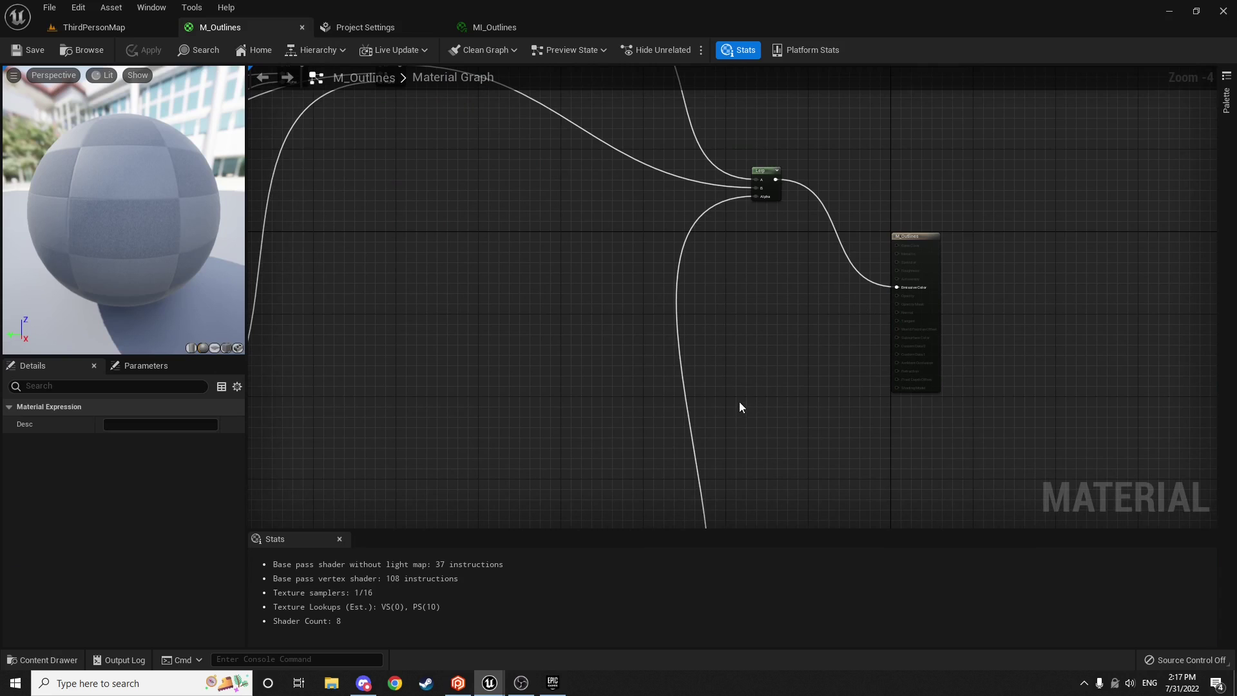
right_click_drag(739, 406, 811, 332)
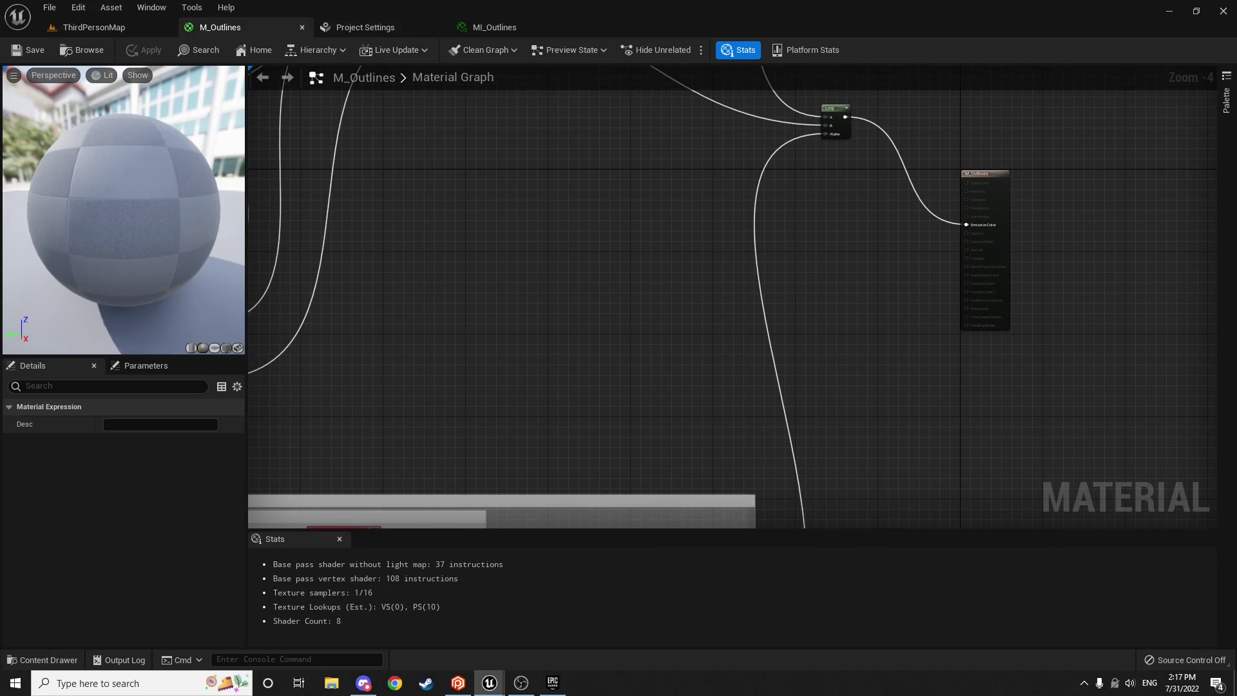
right_click(629, 195)
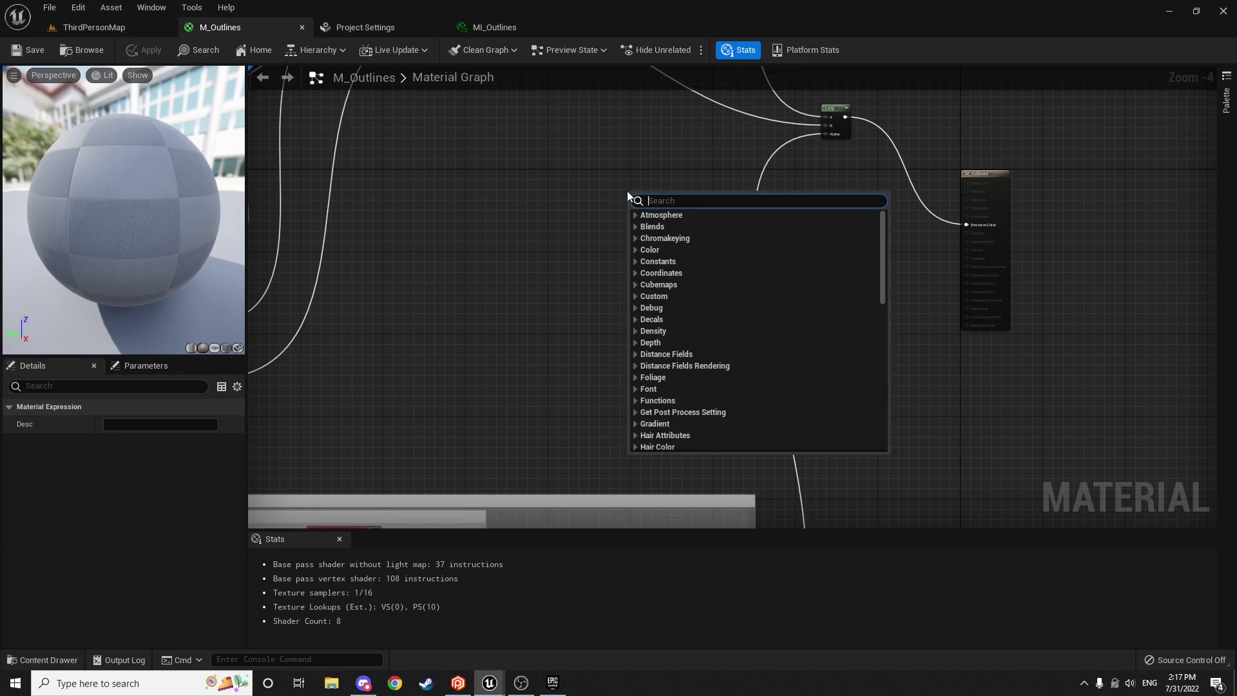
type("scene")
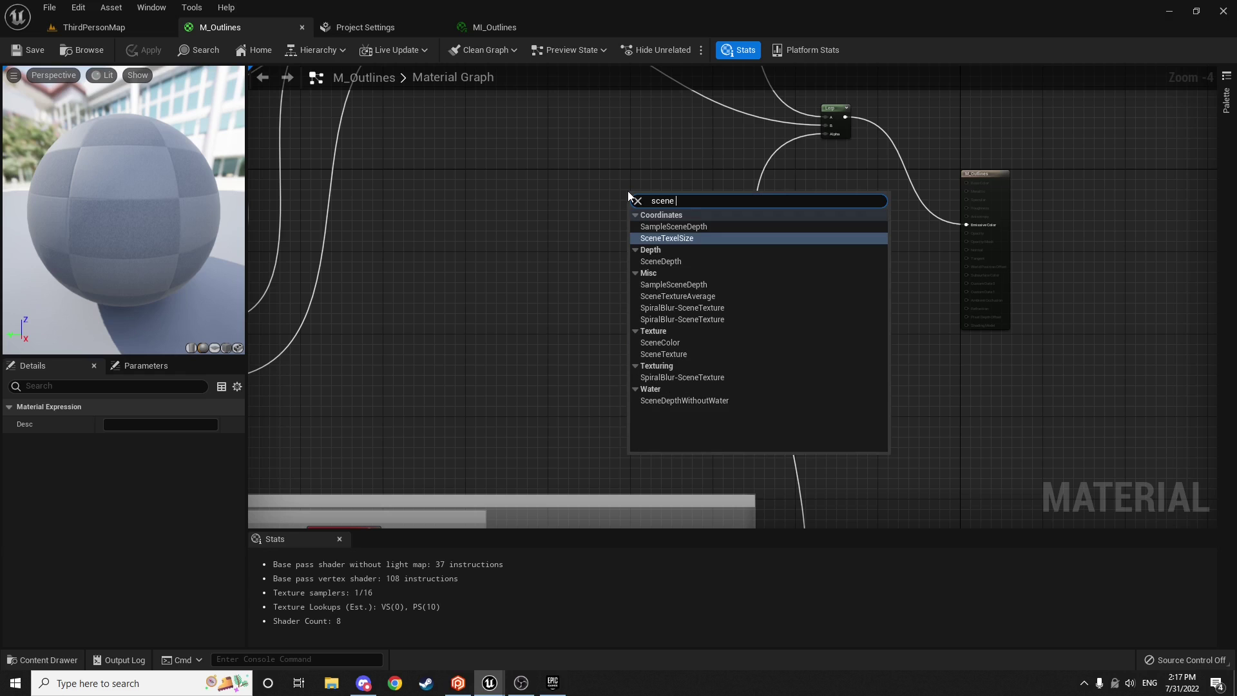
type(" texture")
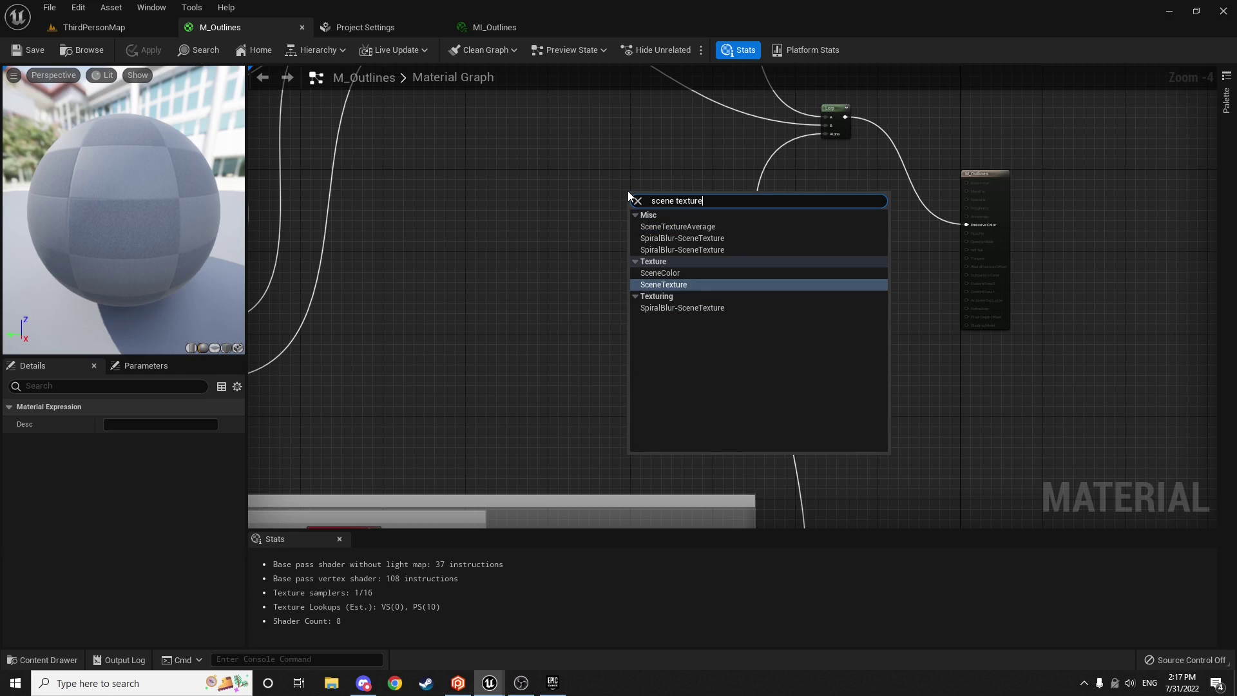
key("Return")
scroll(606, 192, "up", 5)
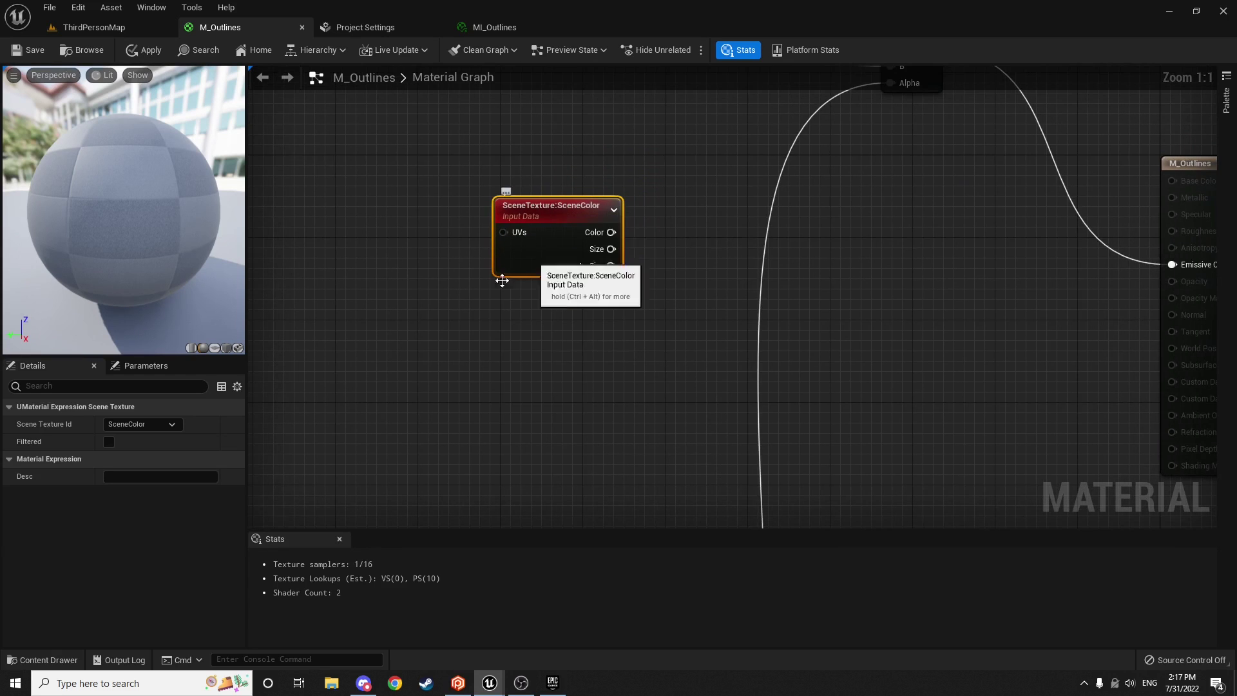
left_click(148, 423)
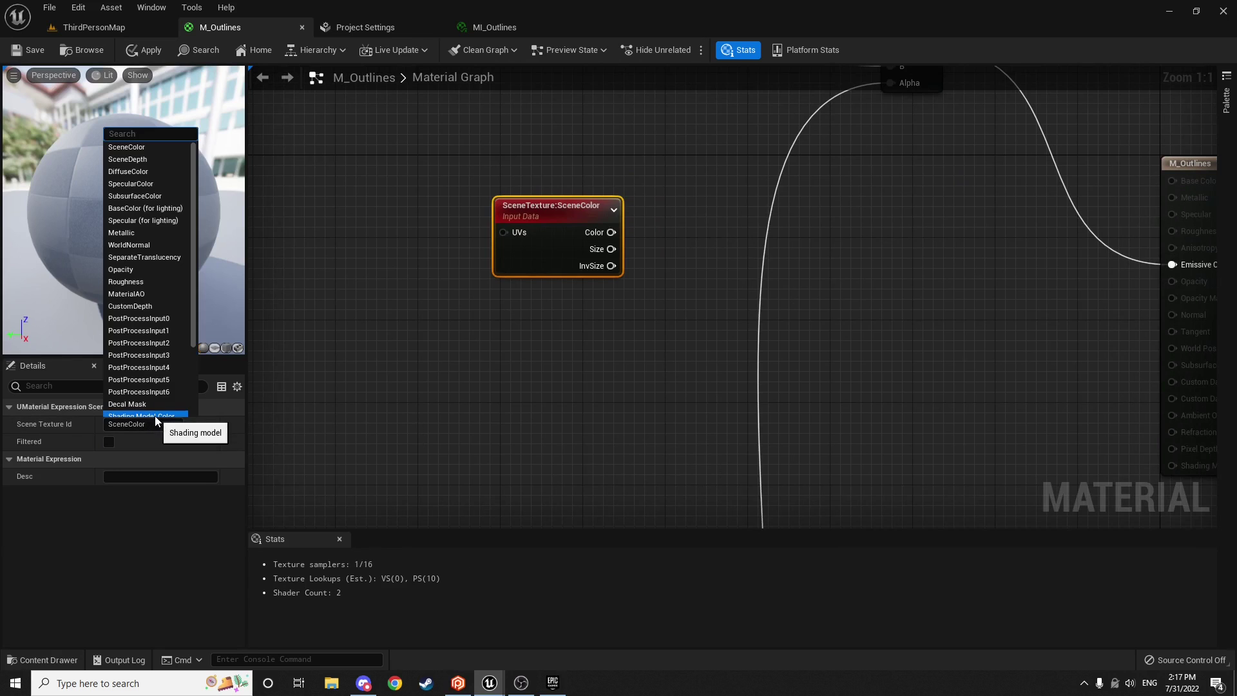
type("custom")
left_click(153, 451)
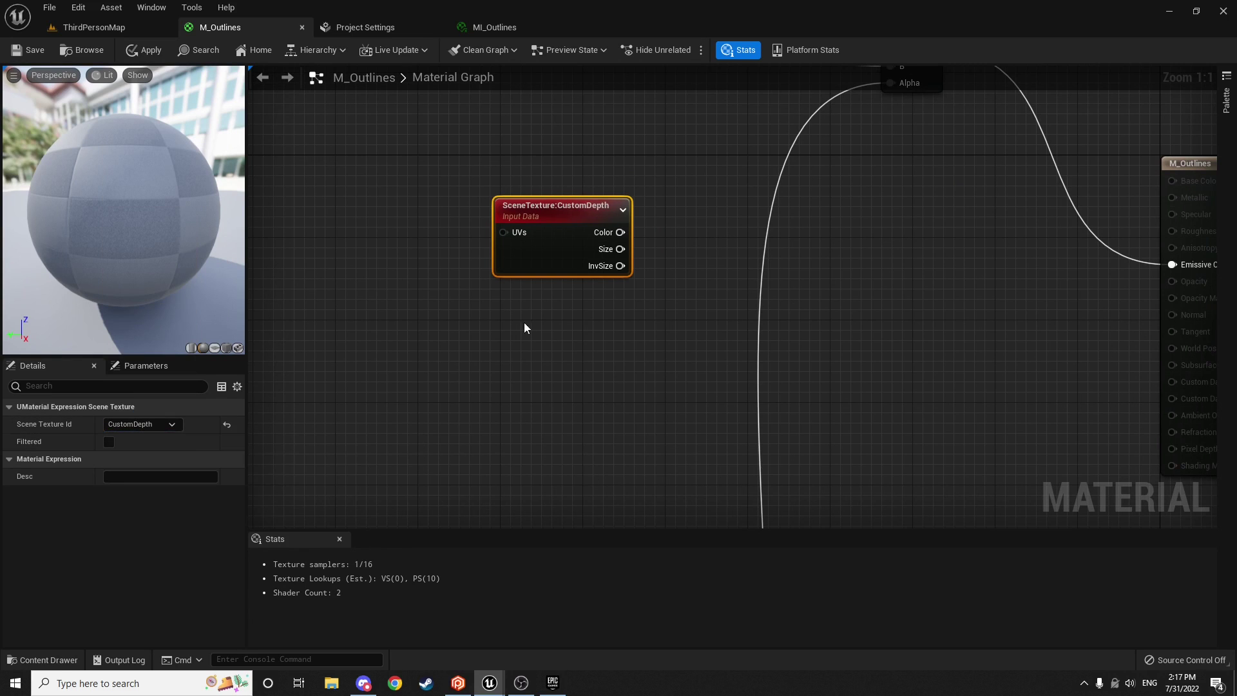
Step: Add a ComponentMask node to the Color output of the CustomDepth SceneTexture, keeping only the R channel
left_click_drag(581, 229, 512, 238)
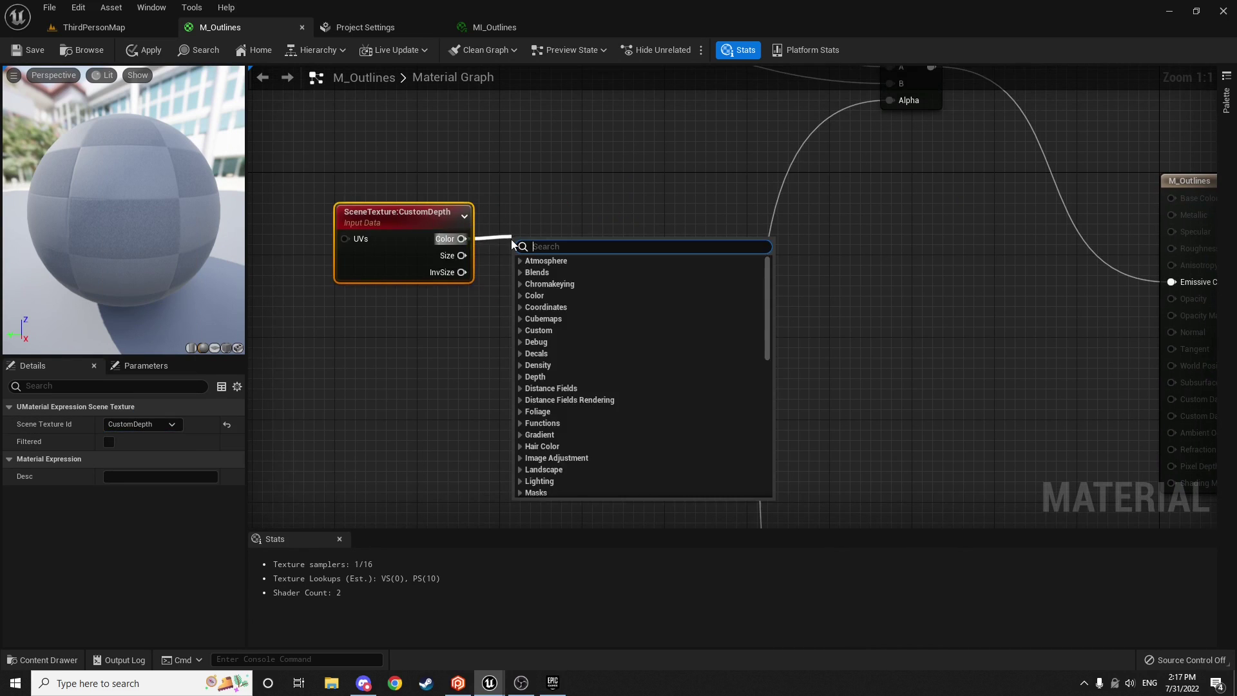
type("mark")
key("BackSpace")
key("BackSpace")
key("BackSpace")
key("BackSpace")
type("comp")
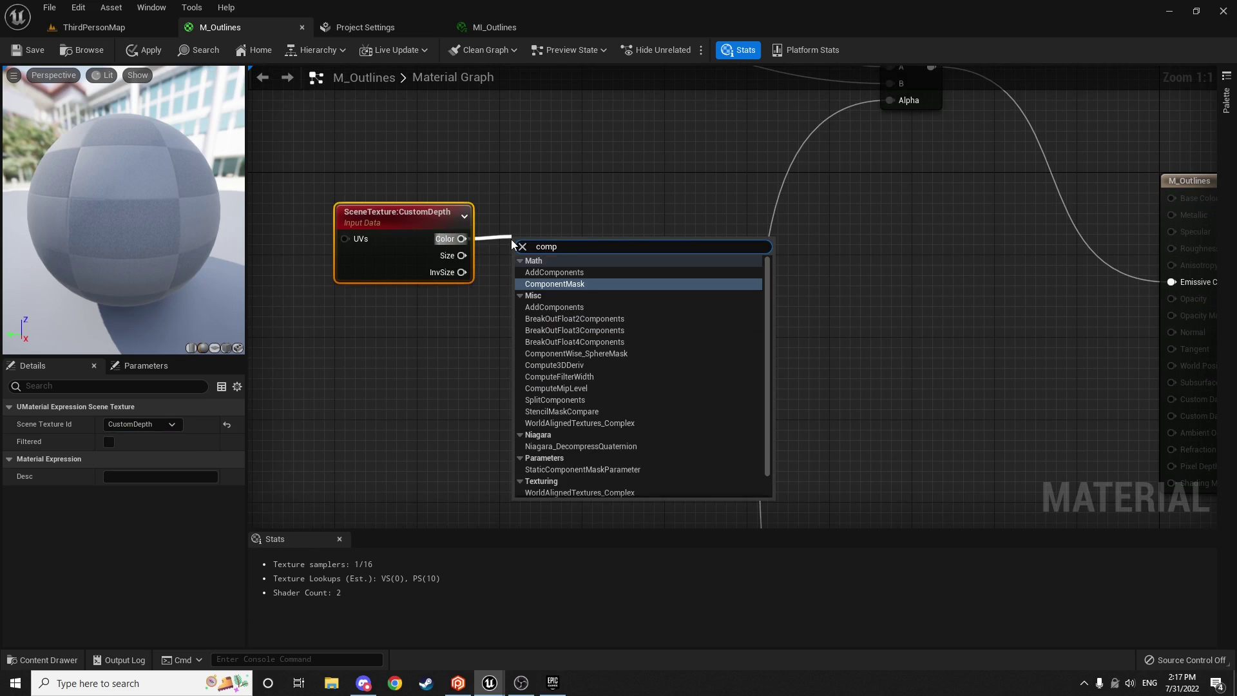
key("Return")
left_click(109, 441)
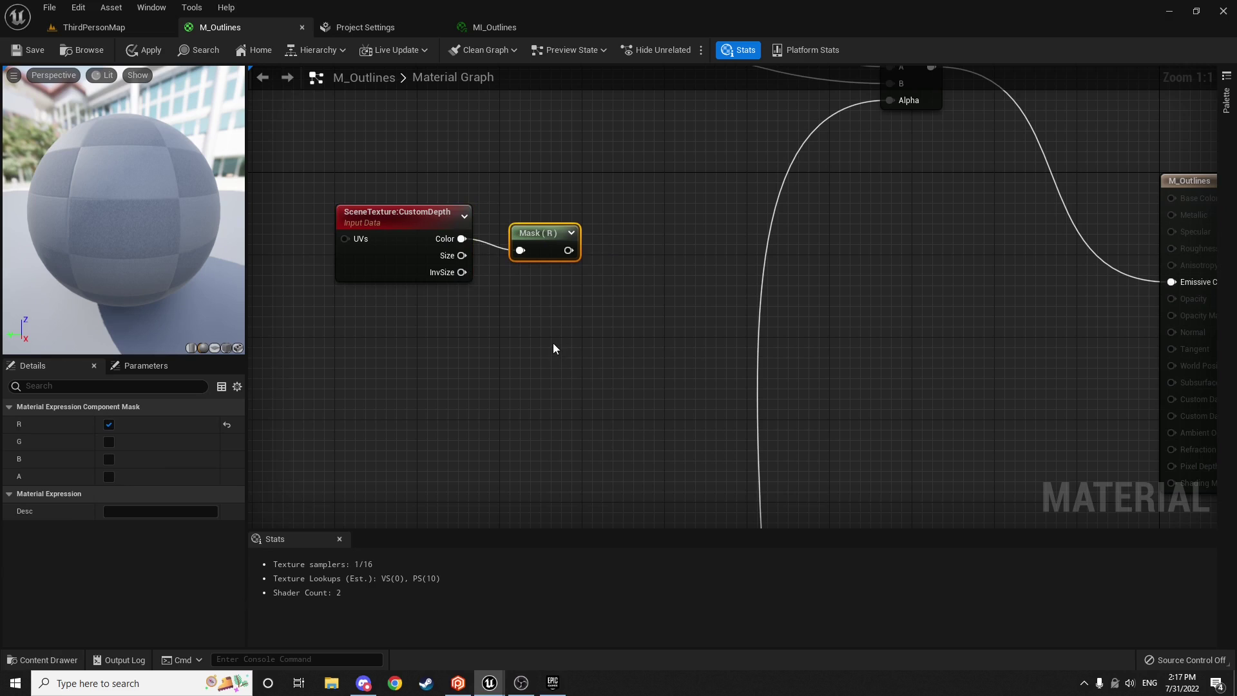
Step: Align the CustomDepth mask with its SceneTexture node and add a Scene Depth node below in the M_Outlines graph
left_click_drag(535, 232, 535, 222)
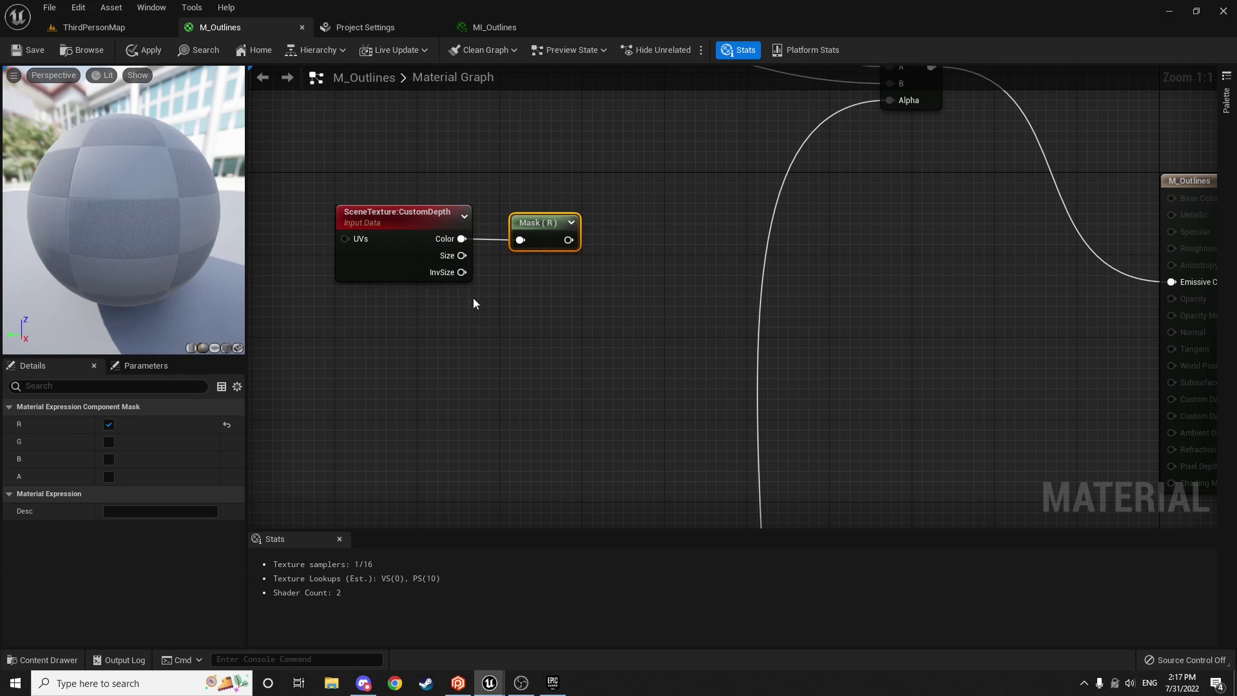
left_click(397, 361)
right_click(398, 355)
type("scene de")
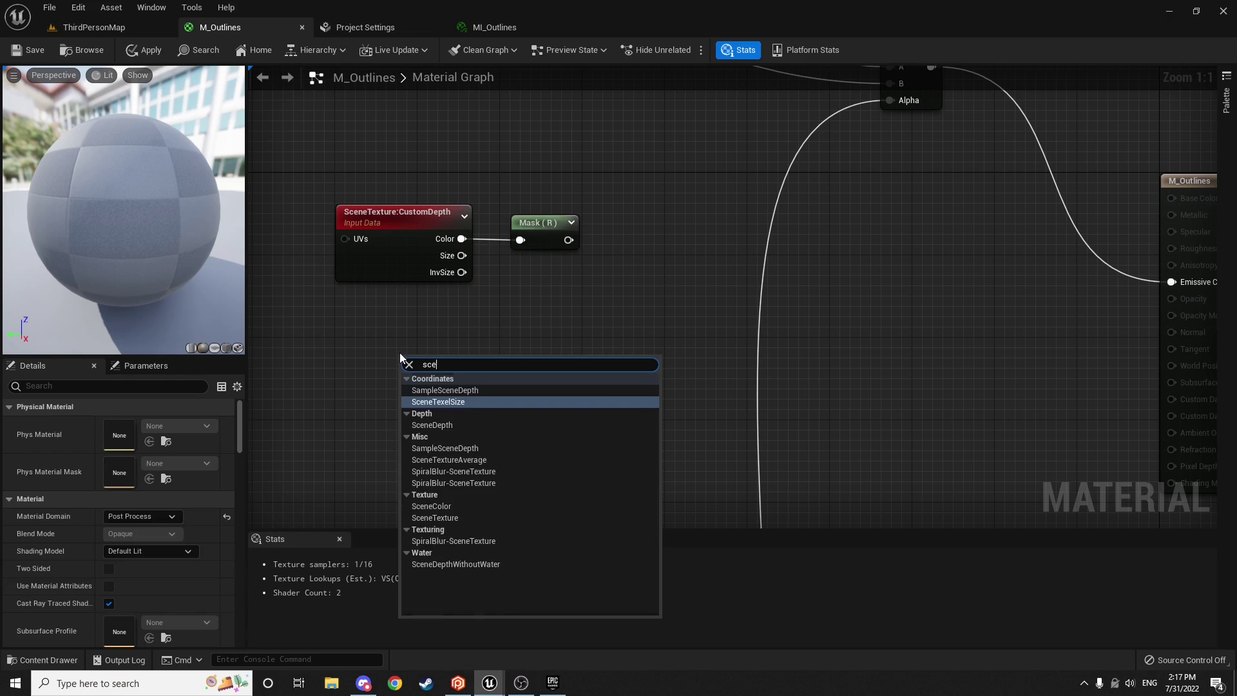
key("Return")
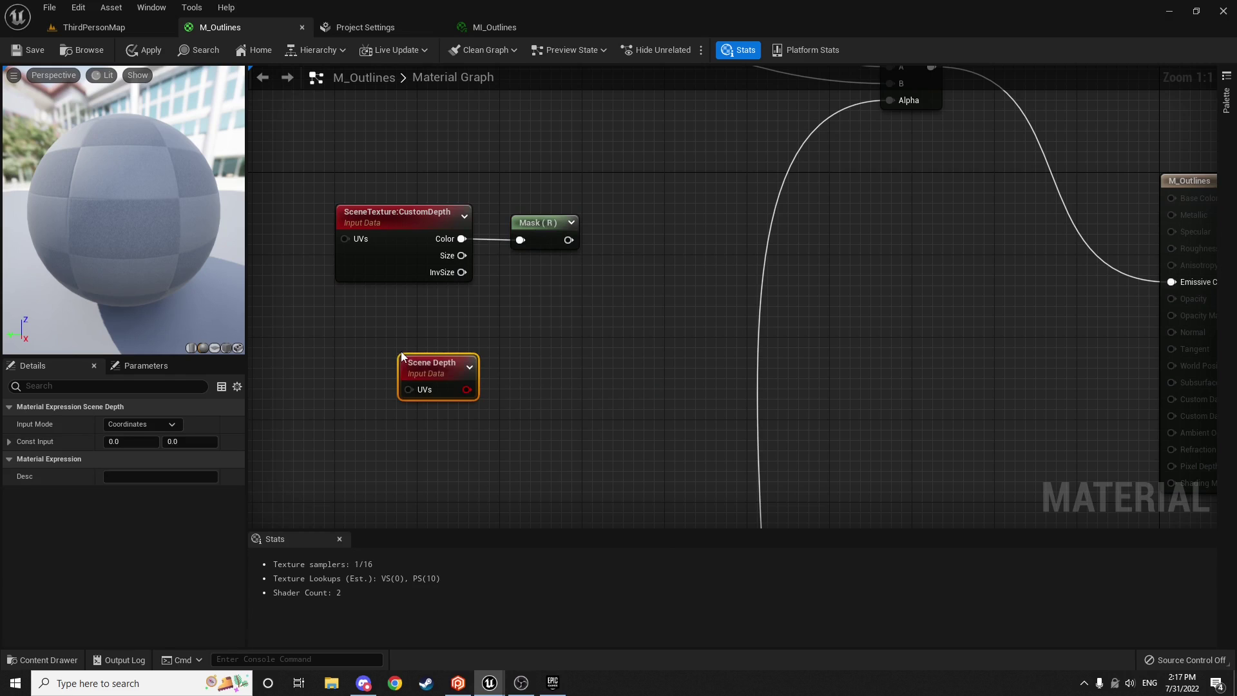
Step: Place Scene Depth under the CustomDepth node and attach a ComponentMask to its output, keeping only the R channel
left_click_drag(426, 374, 545, 338)
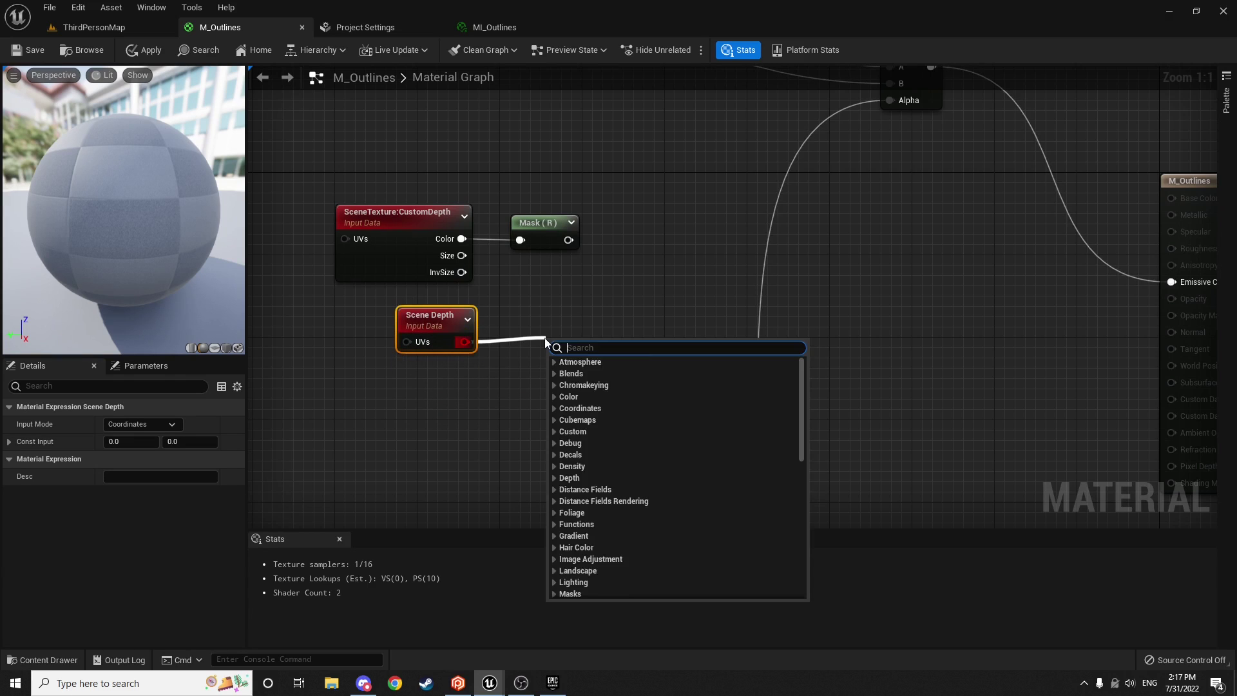
type("compo")
key("Return")
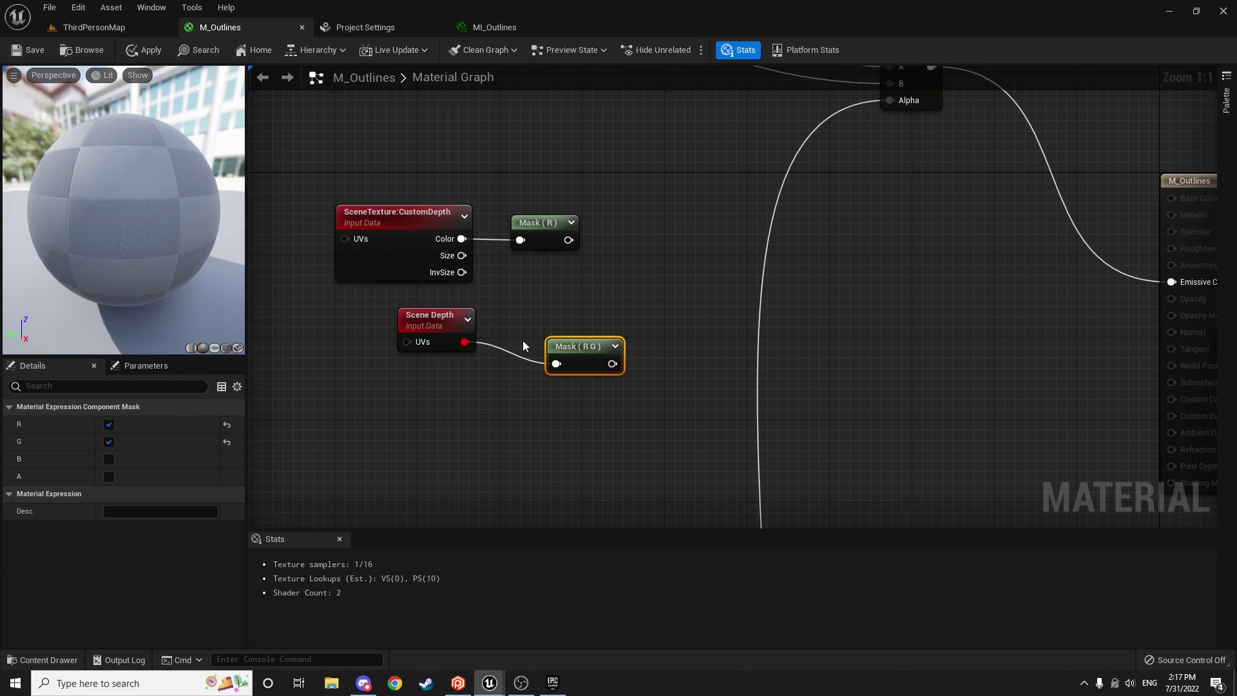
left_click(108, 442)
left_click_drag(579, 346, 540, 326)
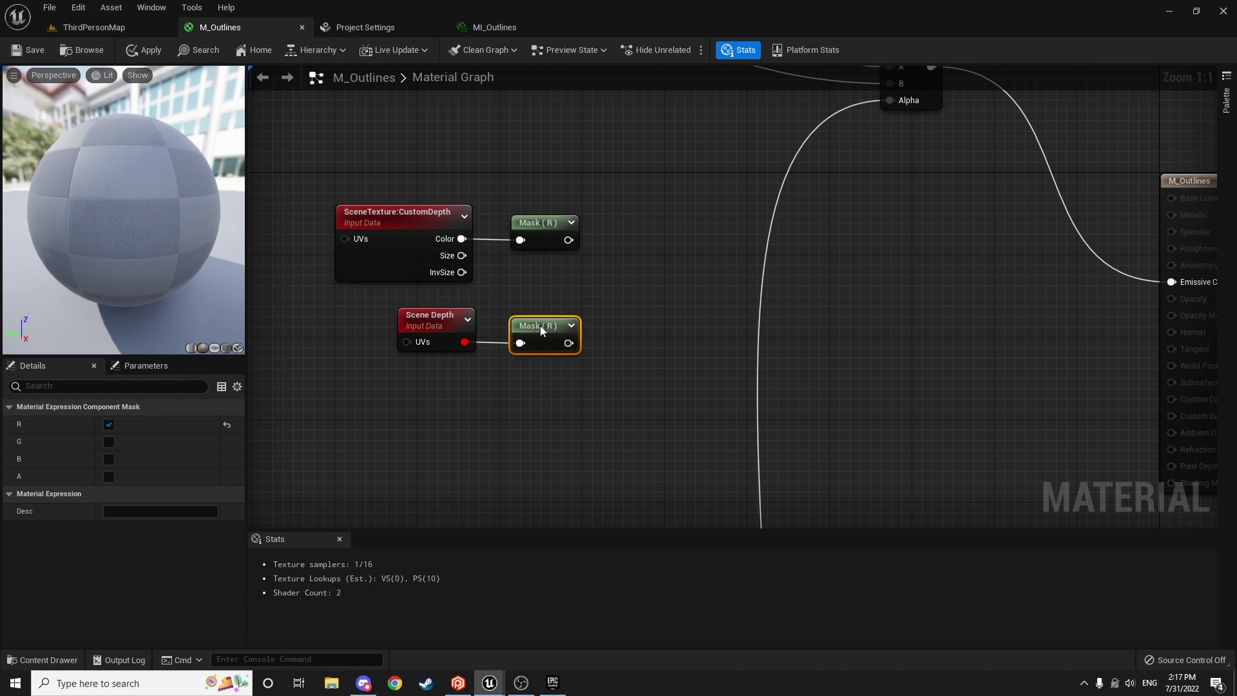
Step: Add an If node with the CustomDepth mask feeding A and the Scene Depth mask feeding B
right_click_drag(596, 292, 527, 312)
left_click_drag(498, 260, 608, 275)
type("ir")
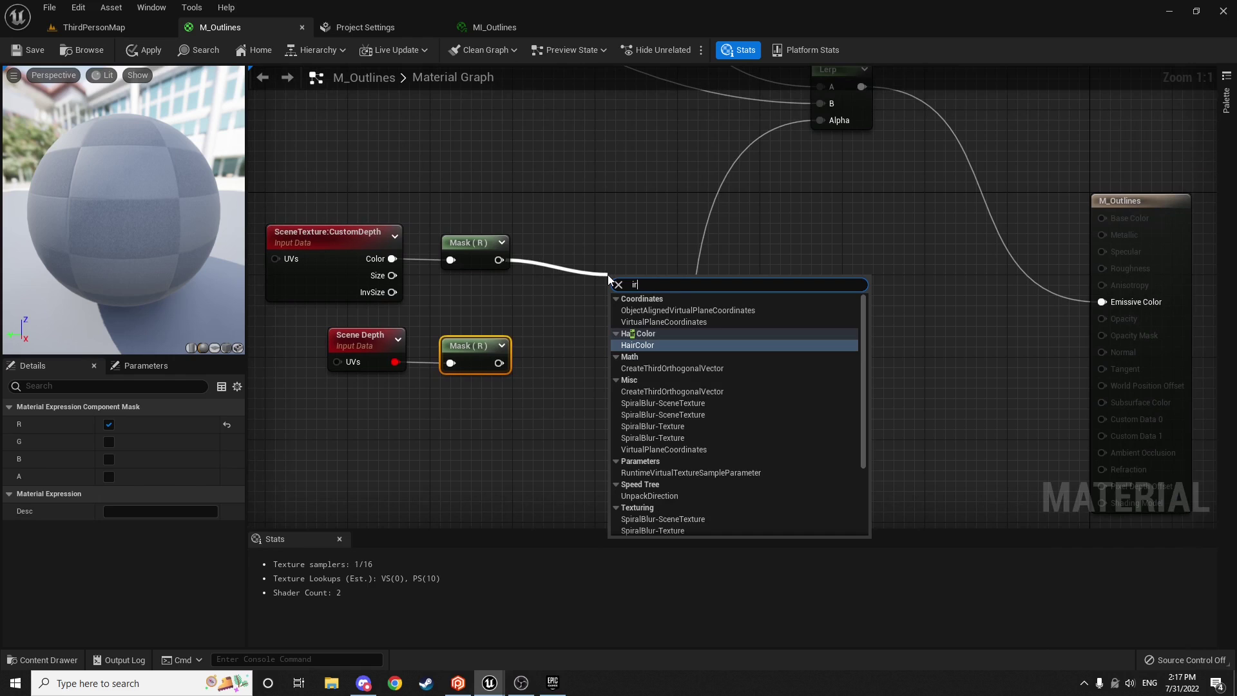
key("BackSpace")
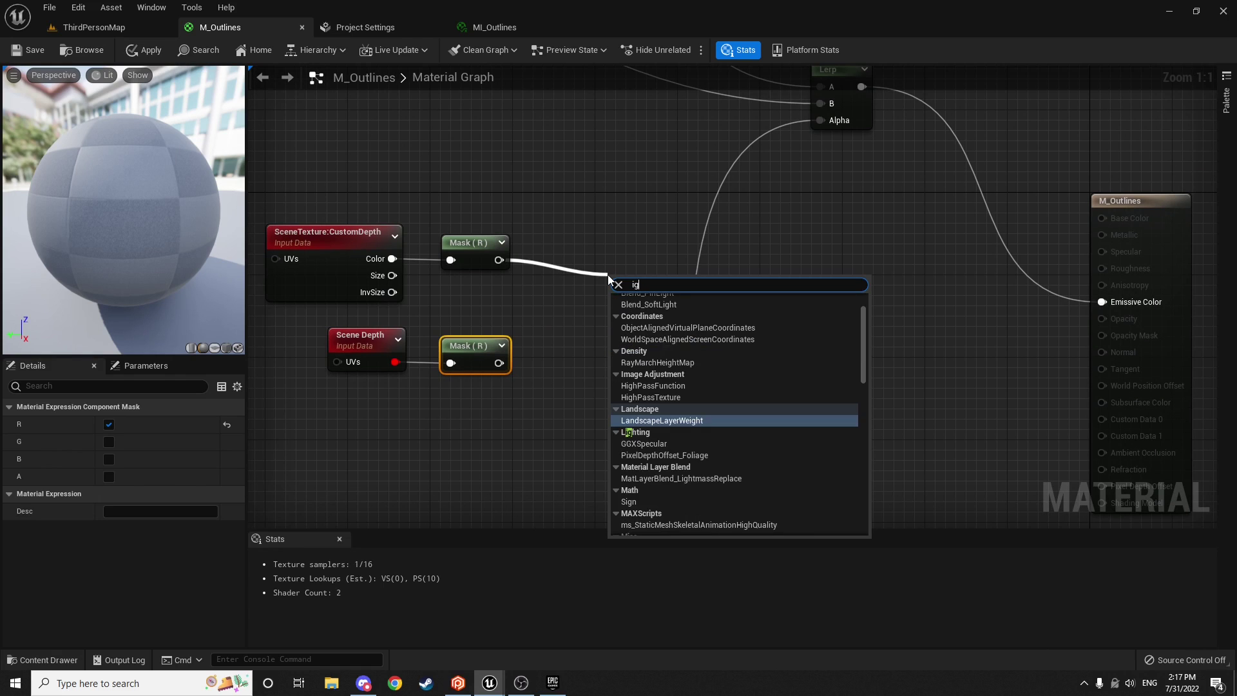
type("f")
left_click(625, 378)
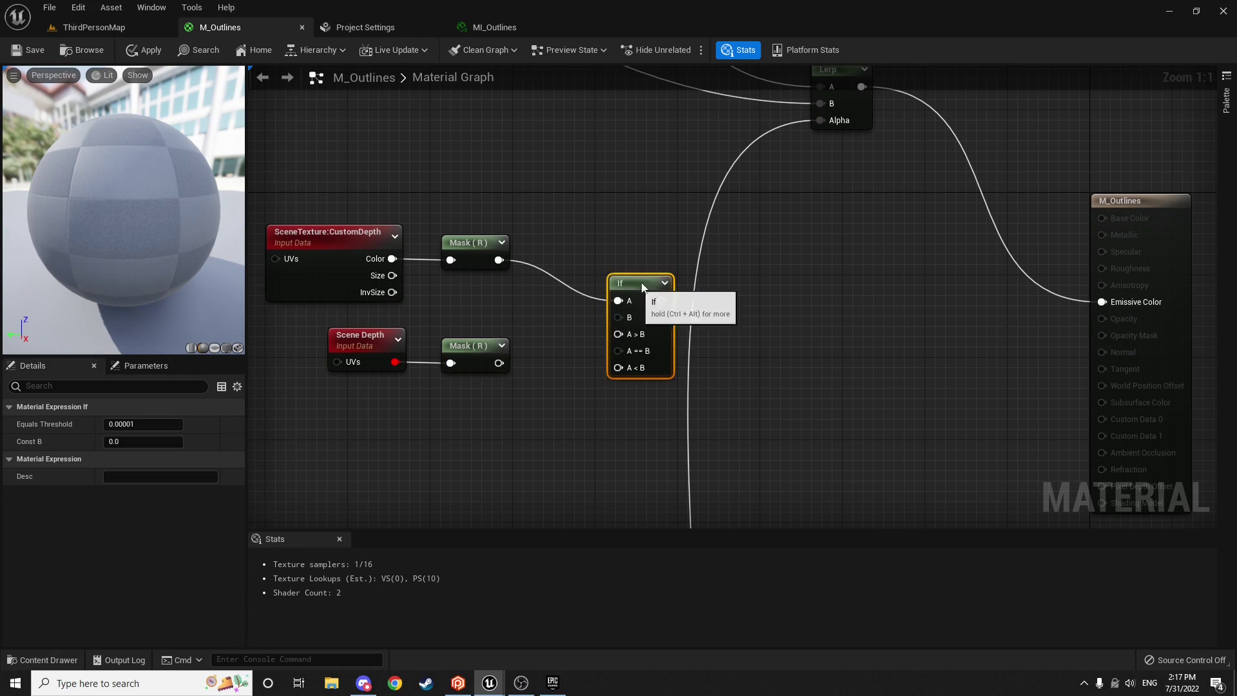
left_click_drag(638, 285, 697, 246)
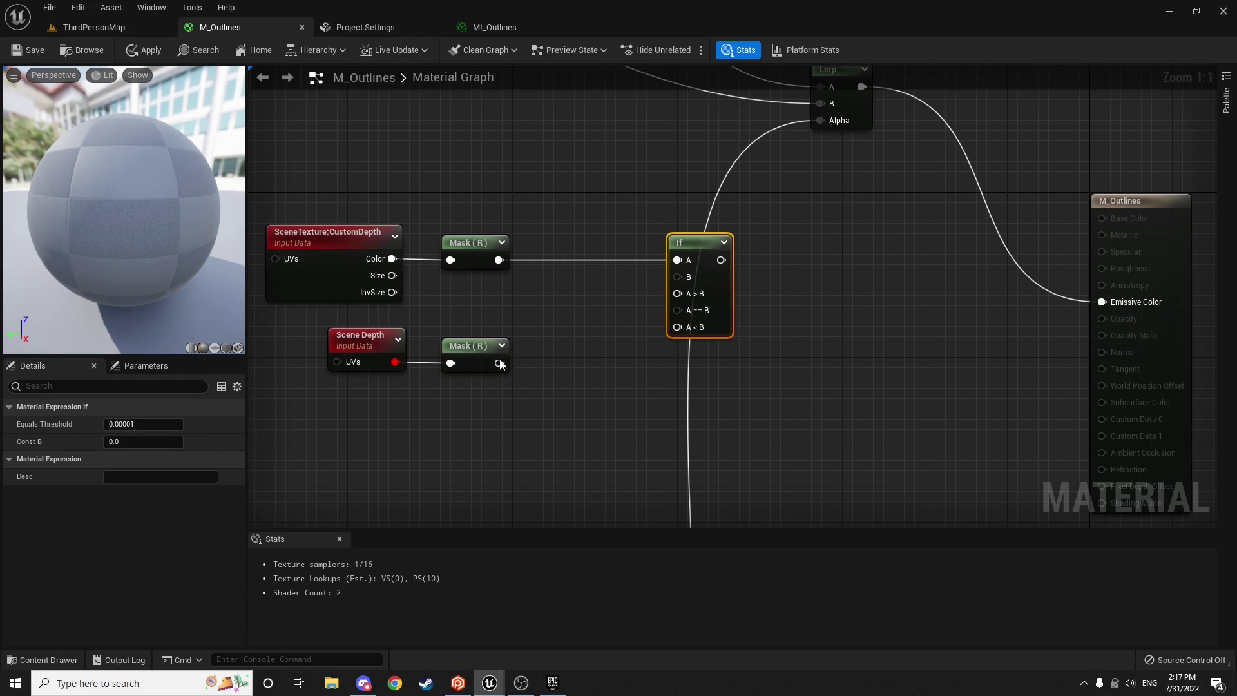
left_click_drag(673, 292, 677, 276)
left_click(401, 336)
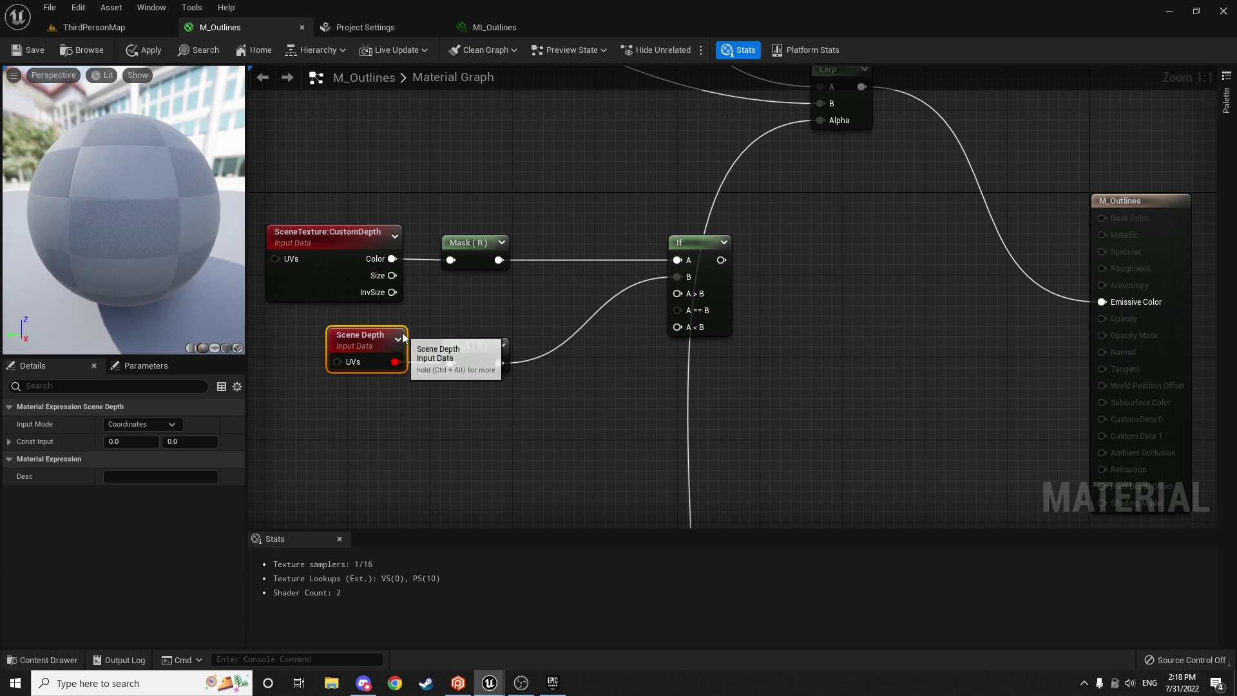
right_click_drag(747, 256, 705, 288)
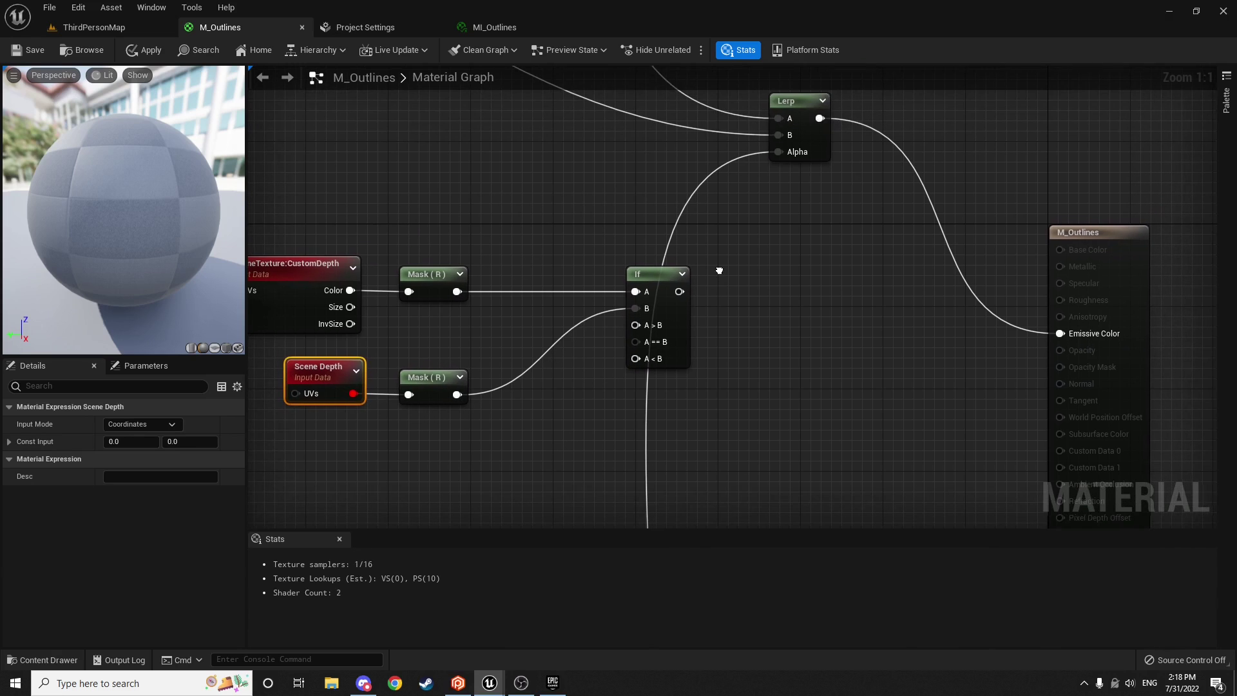
Step: Add two Constant nodes below the Scene Depth mask, one with value 0 and the other set to 1
left_click(94, 27)
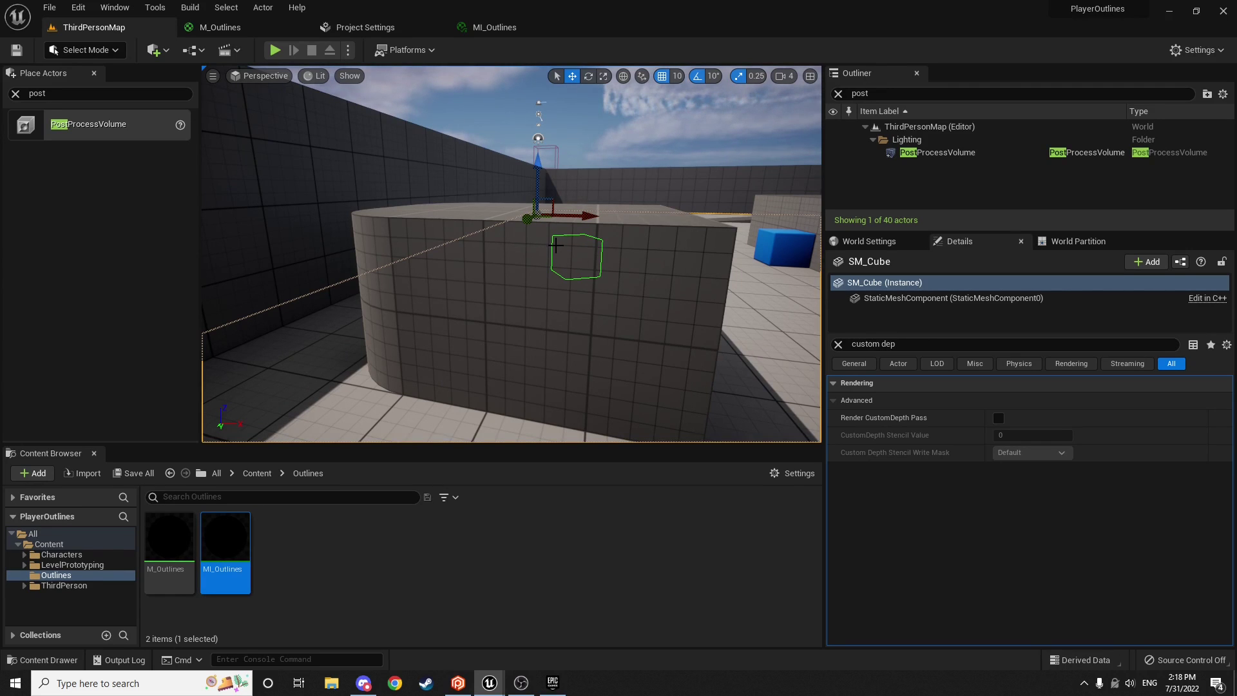
left_click(243, 29)
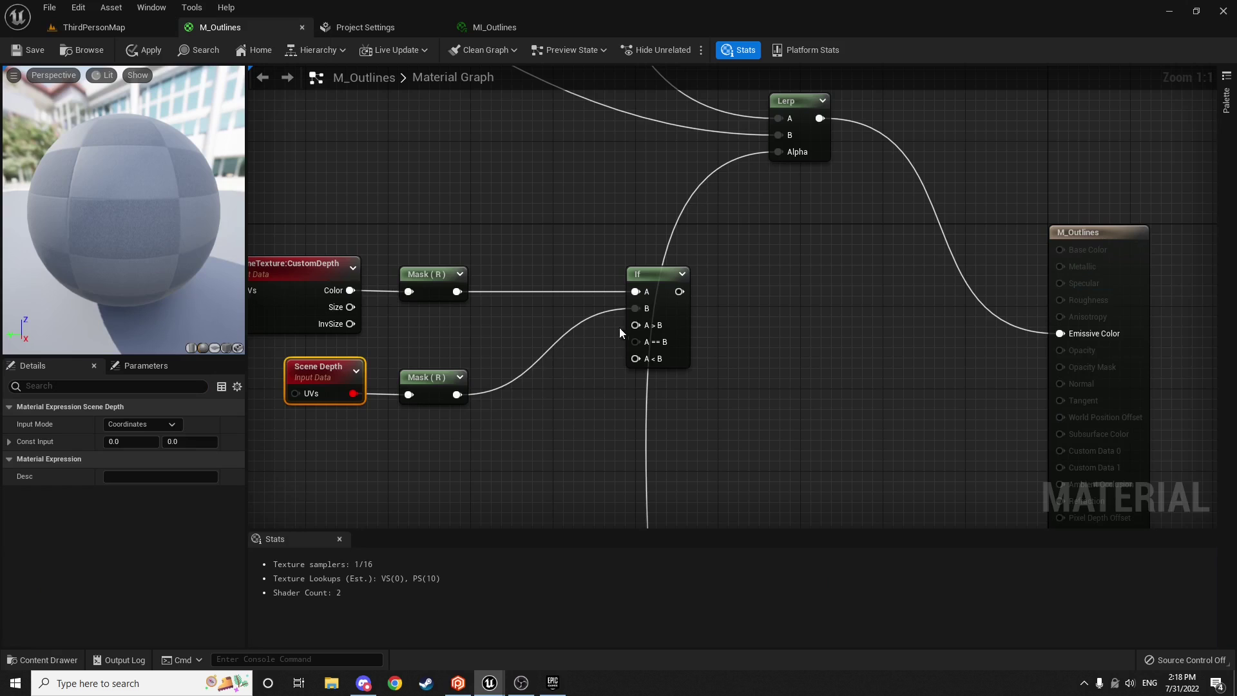
left_click(486, 425)
left_click(473, 431)
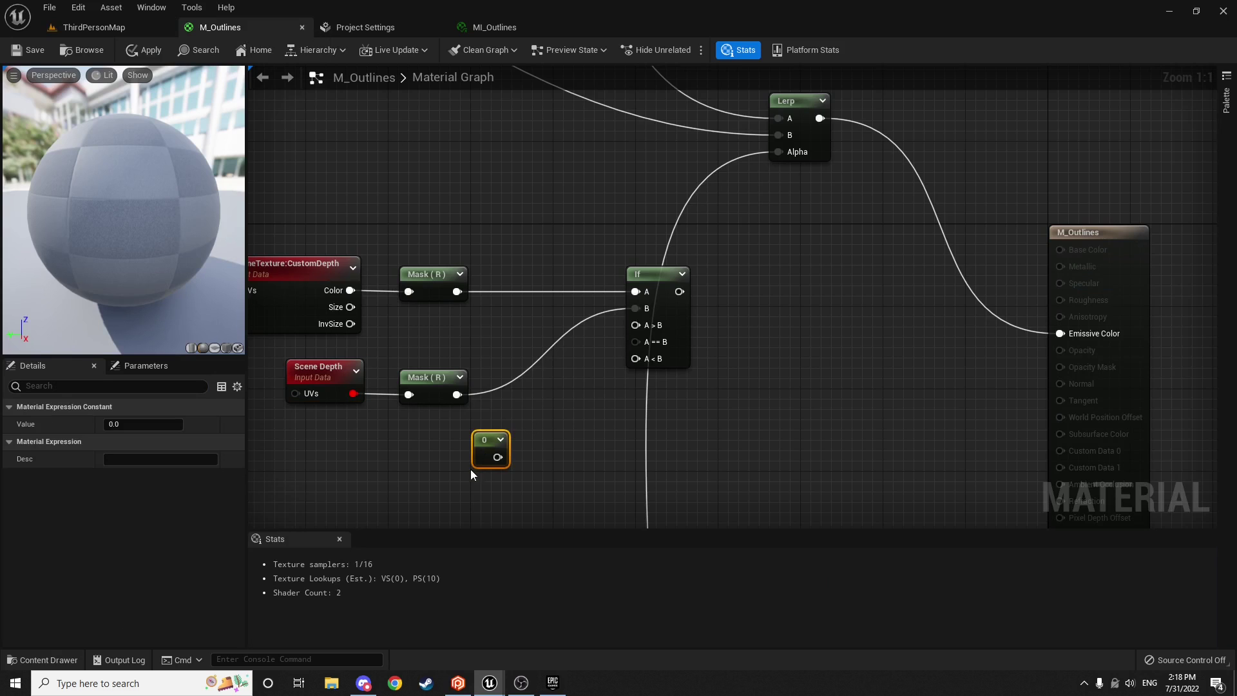
left_click(482, 479)
right_click_drag(498, 487, 508, 431)
left_click_drag(508, 430, 499, 431)
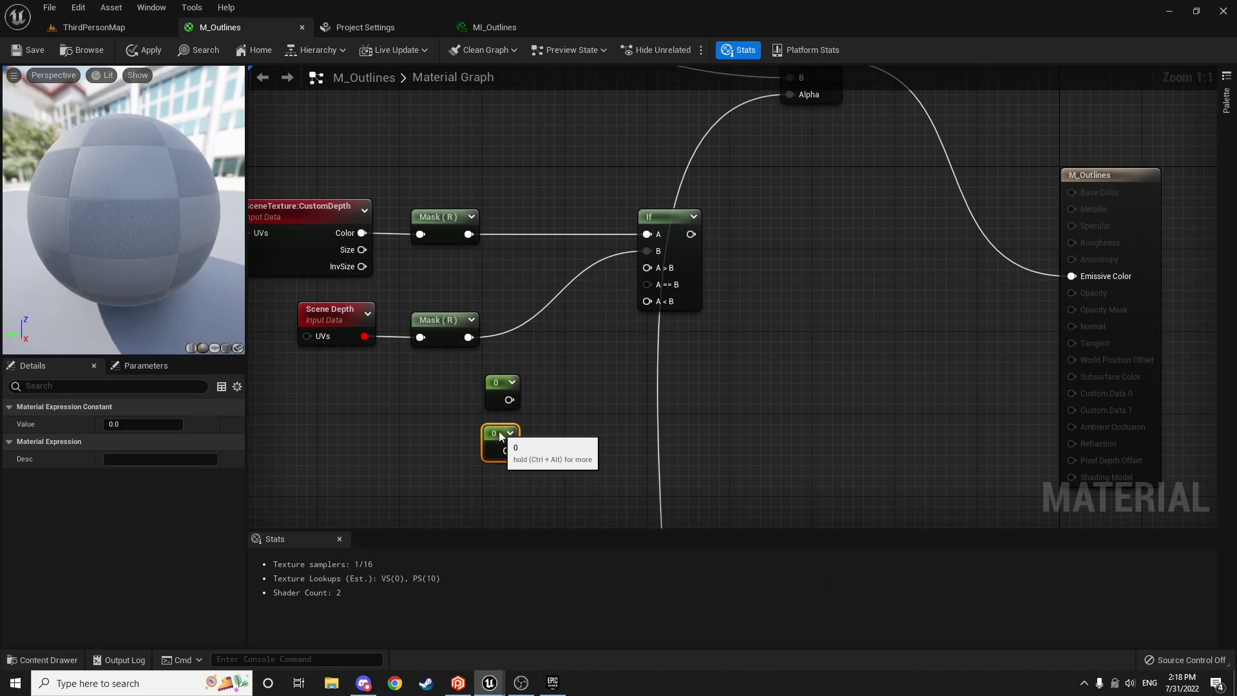
left_click(122, 423)
type("1")
key("Return")
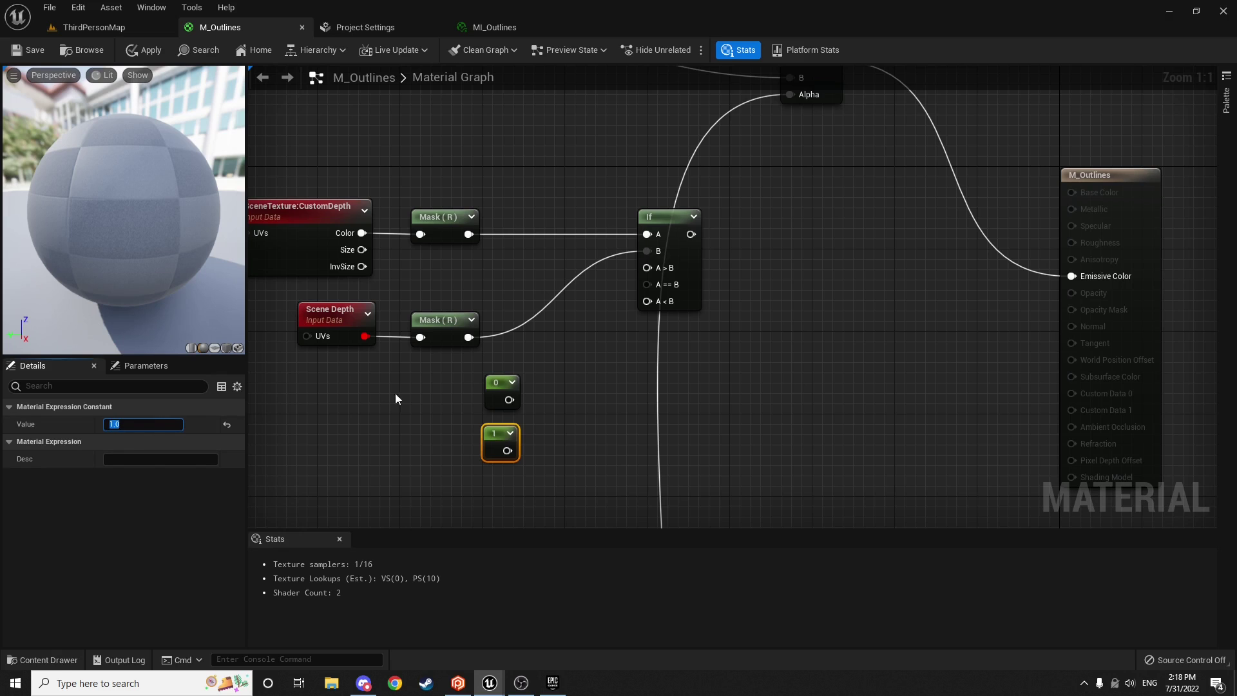
Step: Connect the 0 constant to the If node's A > B and A == B inputs and the 1 constant to A < B
left_click(528, 357)
right_click(528, 357)
left_click_drag(510, 402, 646, 284)
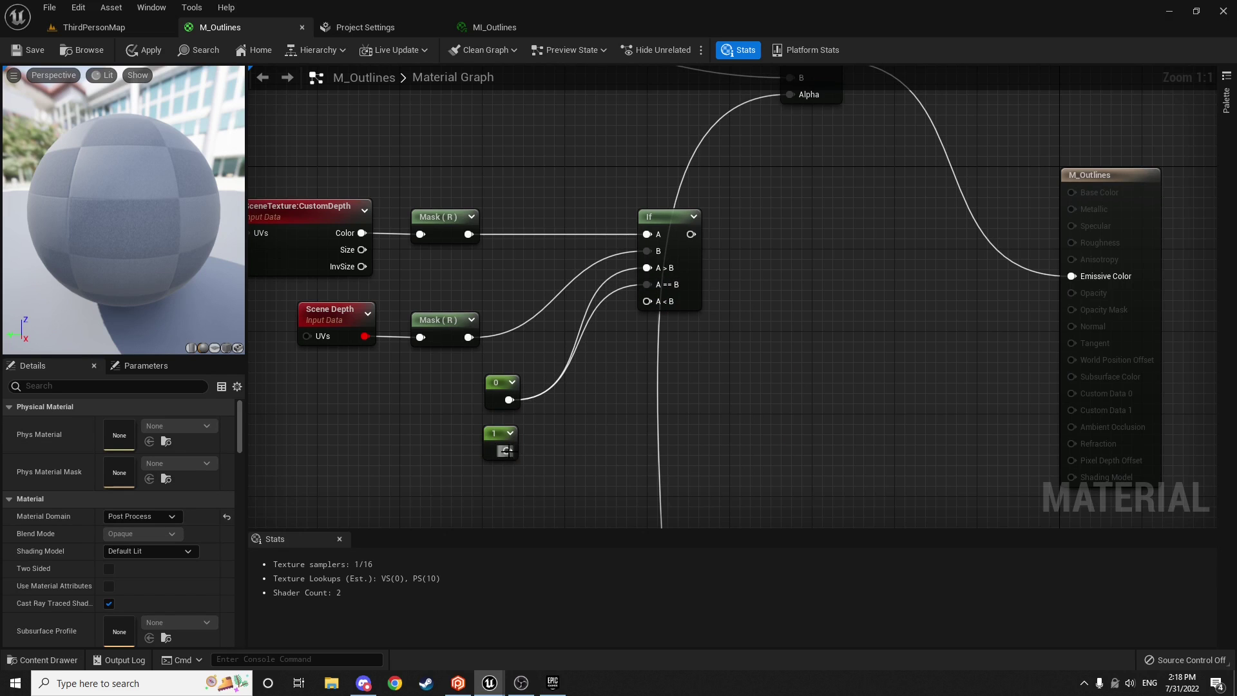
left_click_drag(507, 450, 663, 300)
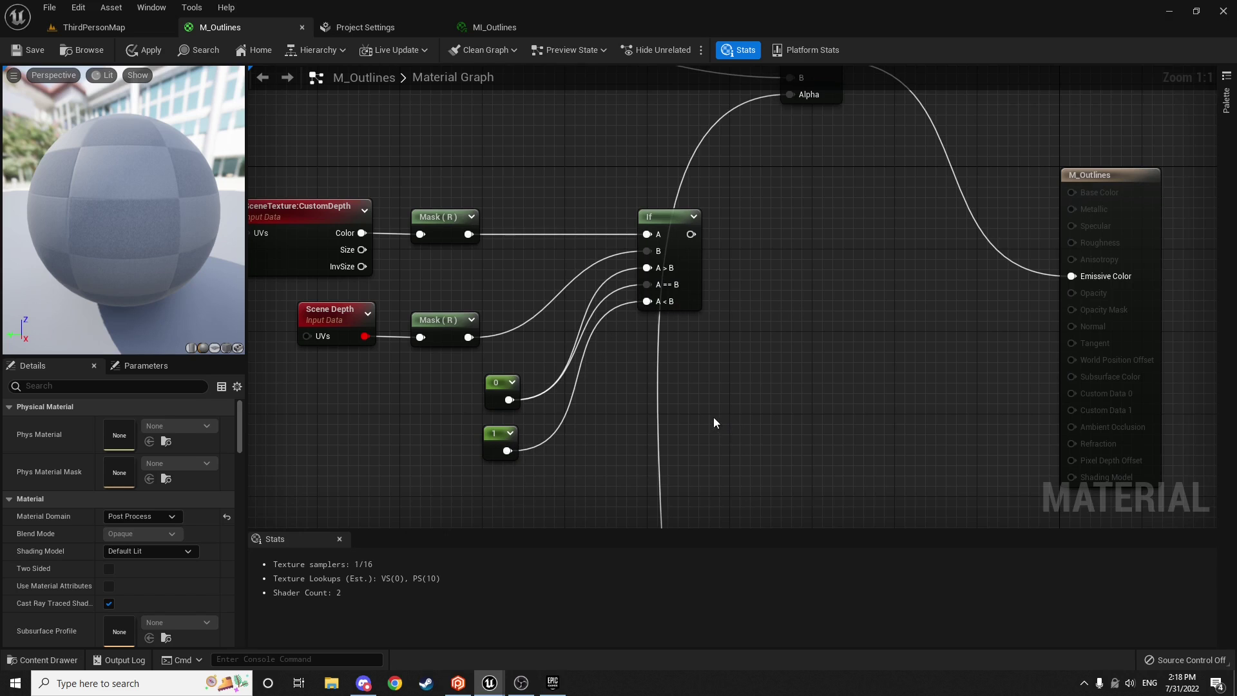
Step: Add a Multiply node fed by the If output at A, and move the outline wire from the Lerp's Alpha to B
right_click_drag(704, 327, 660, 370)
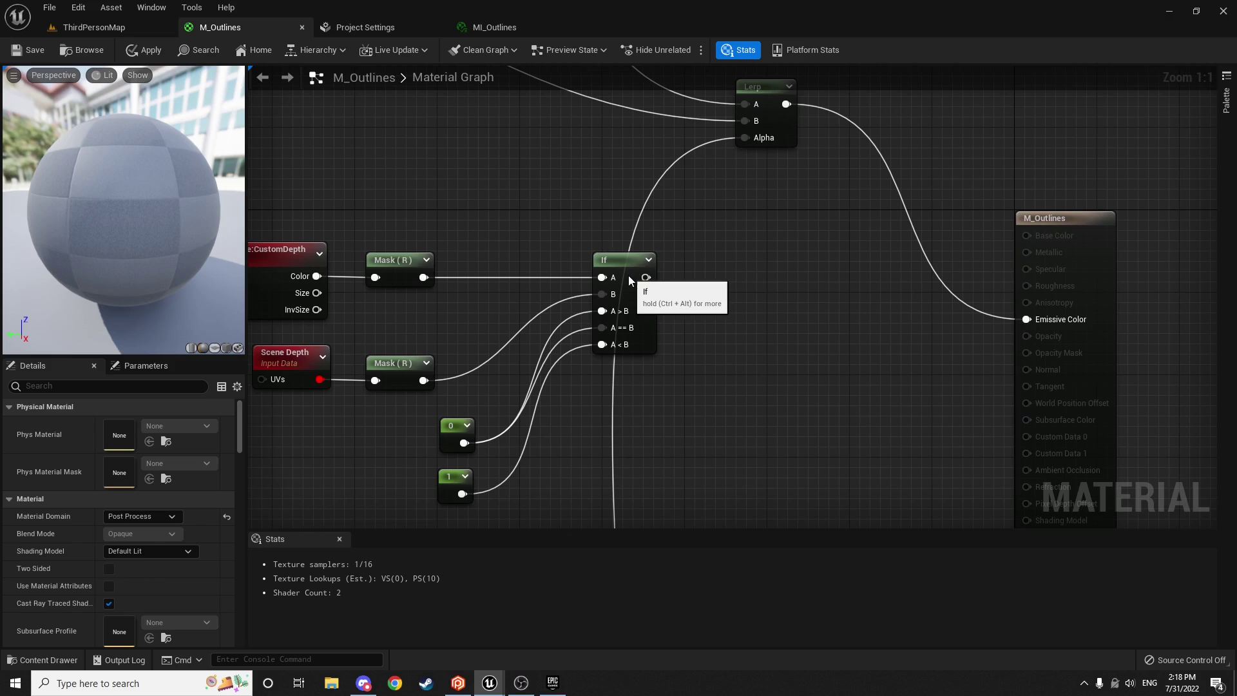
left_click_drag(628, 276, 683, 294)
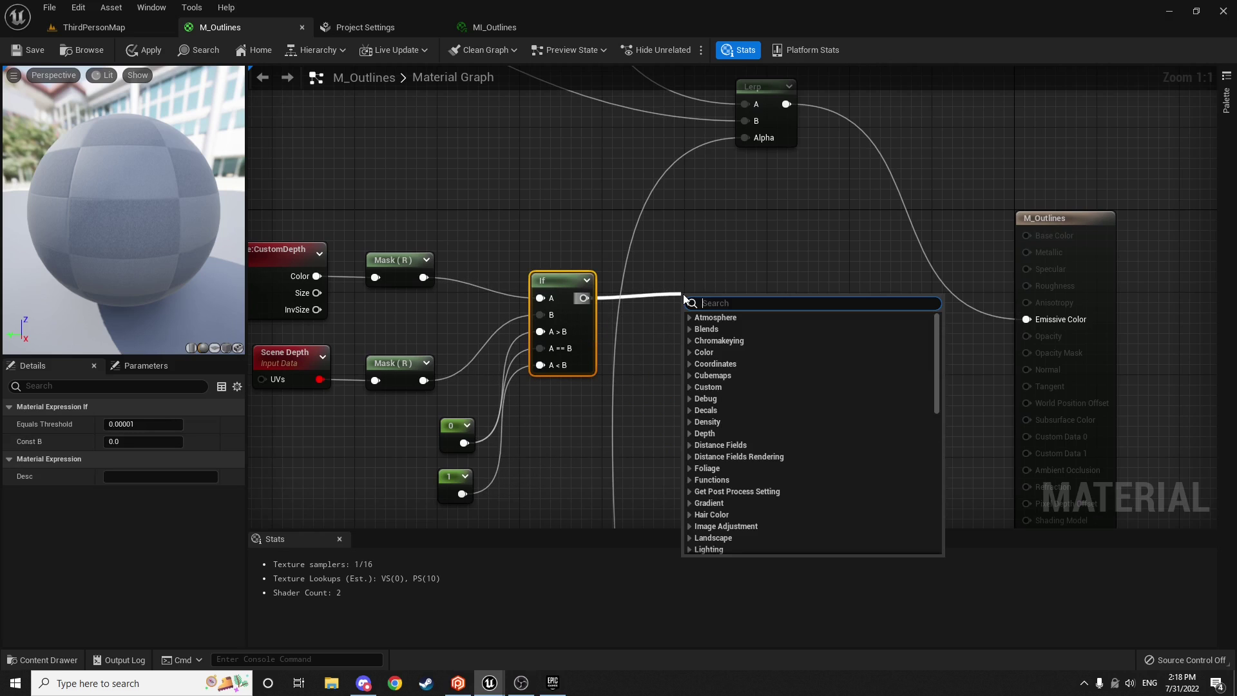
type("multi")
key("Return")
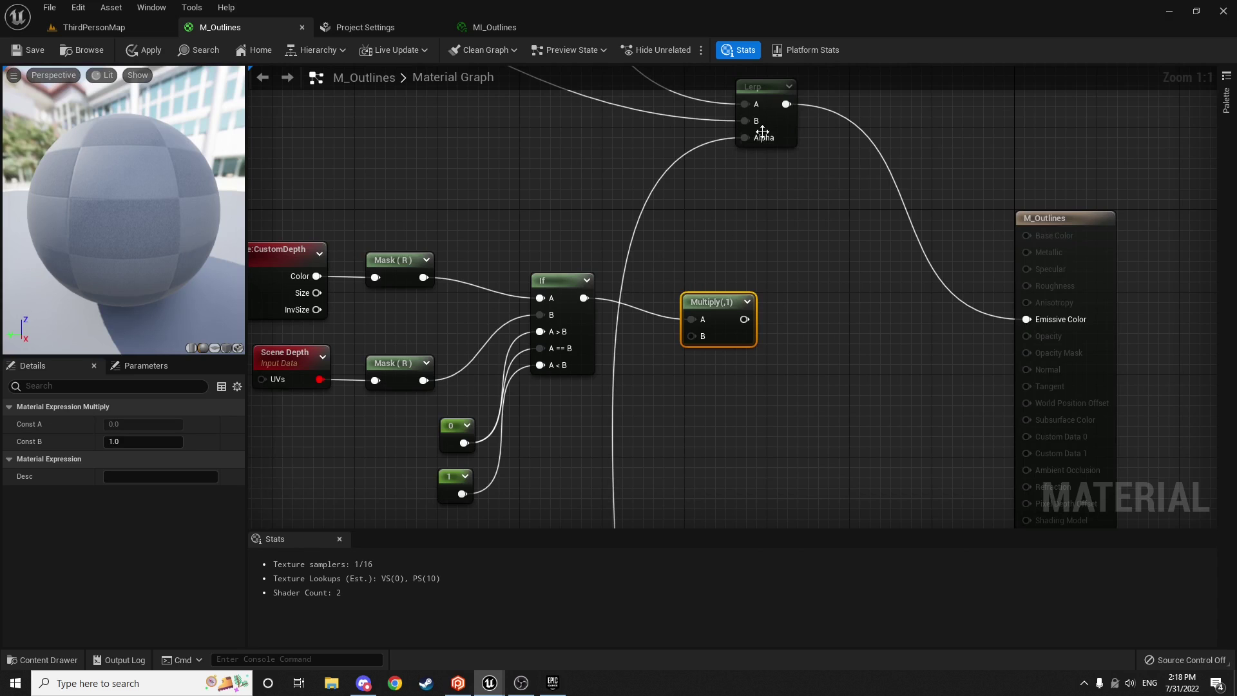
left_click_drag(745, 137, 698, 338, "ctrl")
Step: Trace the outline wire back to the Outlines group and connect the Multiply output to the final Lerp's Alpha
right_click_drag(660, 407, 771, 203)
scroll(770, 149, "down", 2)
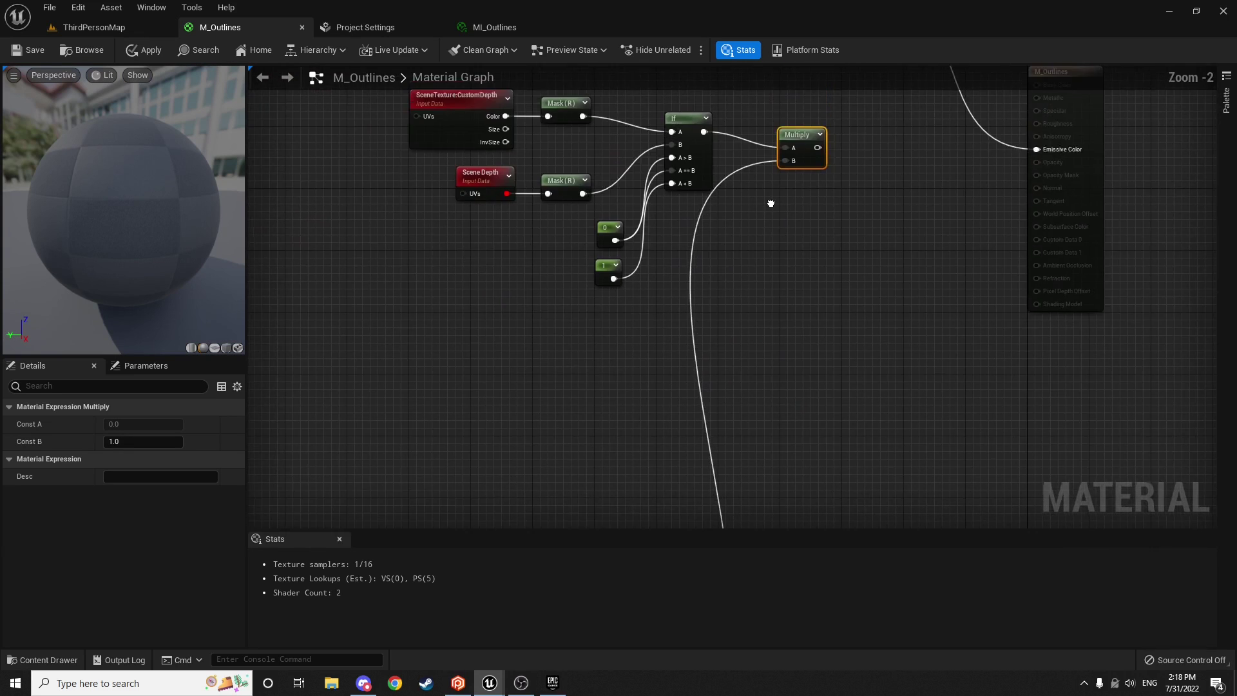
right_click_drag(781, 160, 797, 184)
right_click_drag(714, 501, 920, 66)
right_click_drag(934, 179, 834, 338)
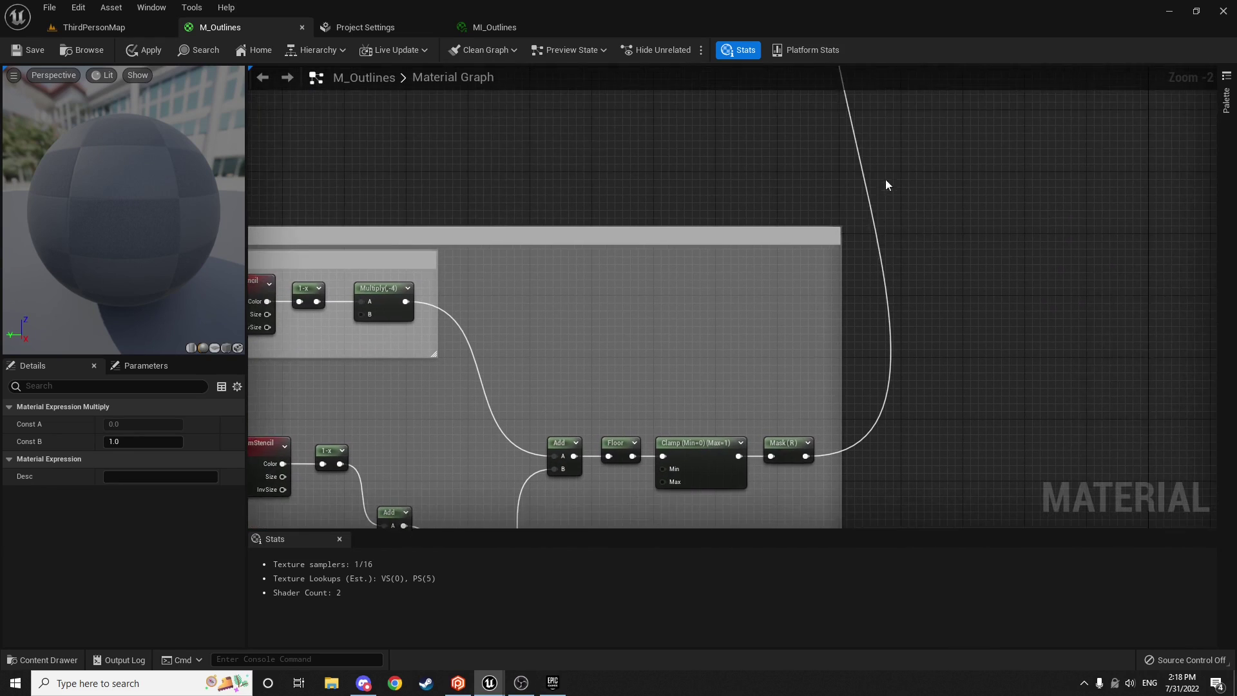
right_click_drag(886, 180, 846, 251)
scroll(806, 417, "down", 4)
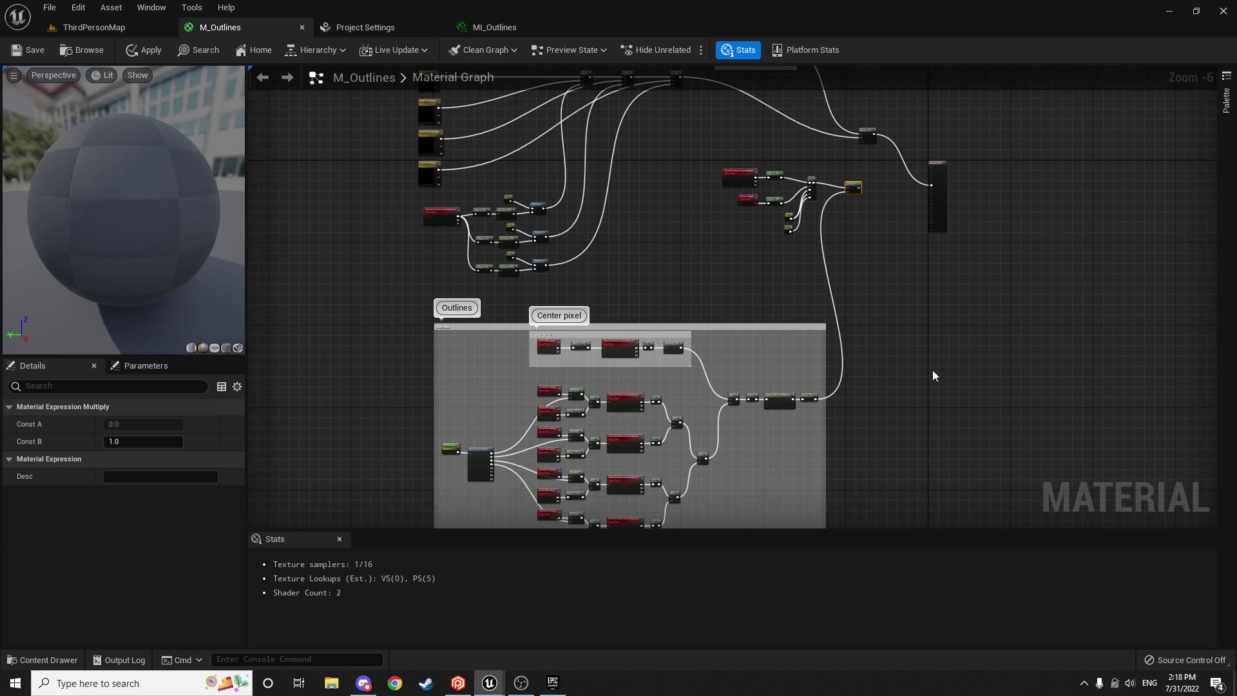
right_click_drag(861, 189, 740, 337)
scroll(804, 277, "up", 4)
left_click_drag(718, 365, 727, 229)
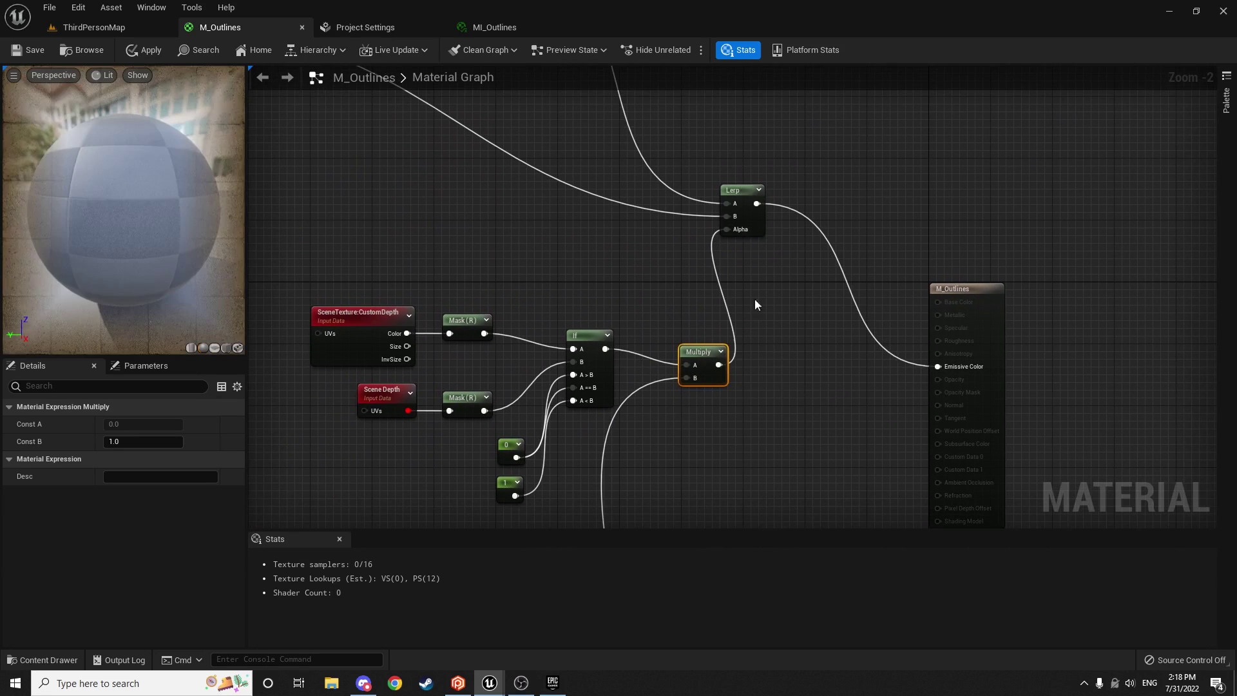
Step: Apply and save M_Outlines, and inspect the blue cube's outline up close in the ThirdPersonMap level
left_click(149, 50)
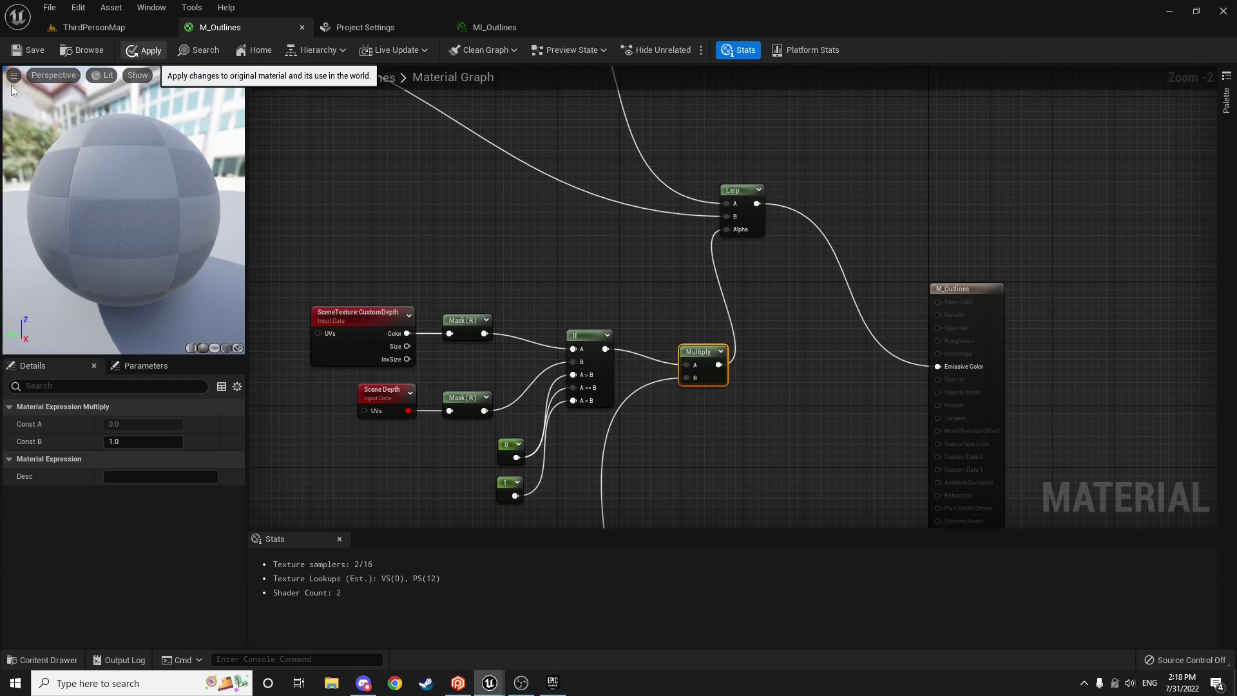
left_click(33, 53)
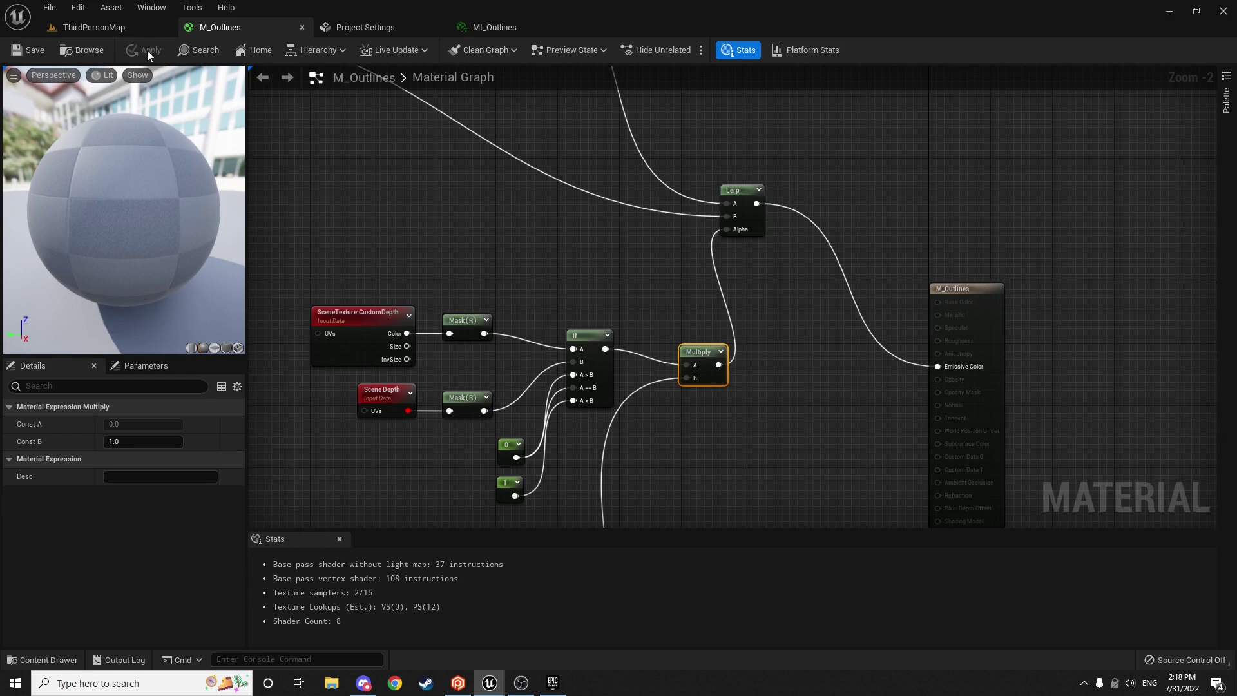
left_click(88, 30)
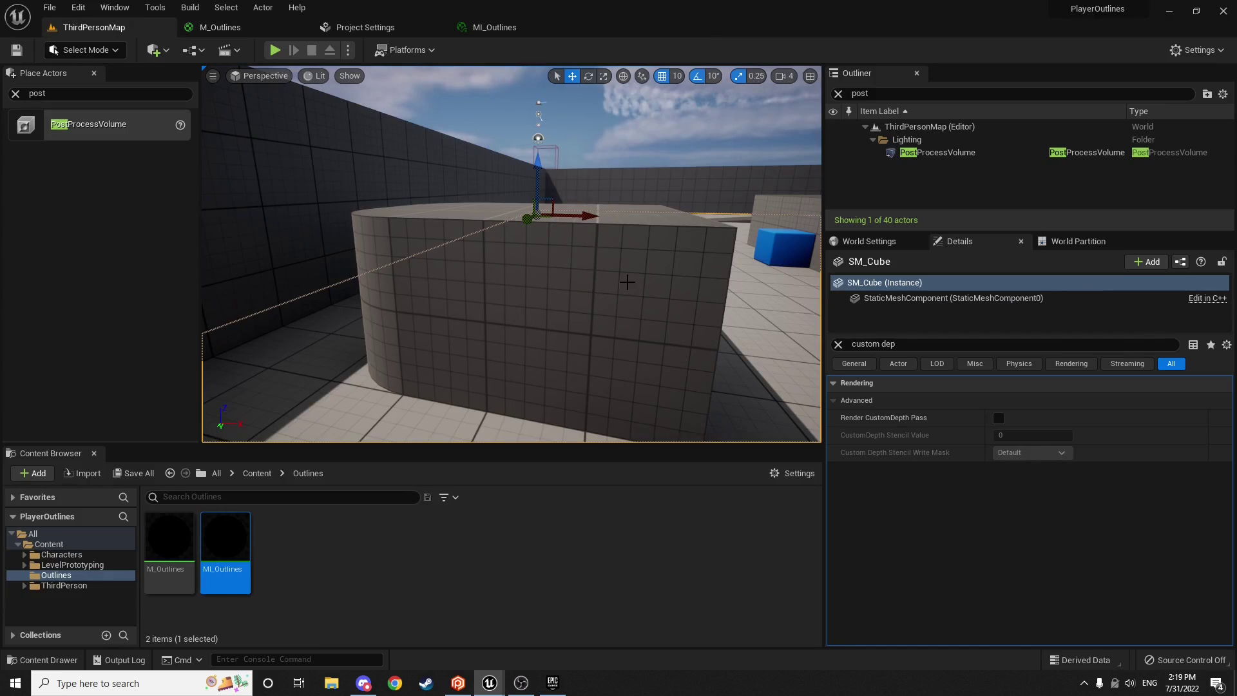
right_click_drag(512, 255, 746, 360)
key("w")
key("w")
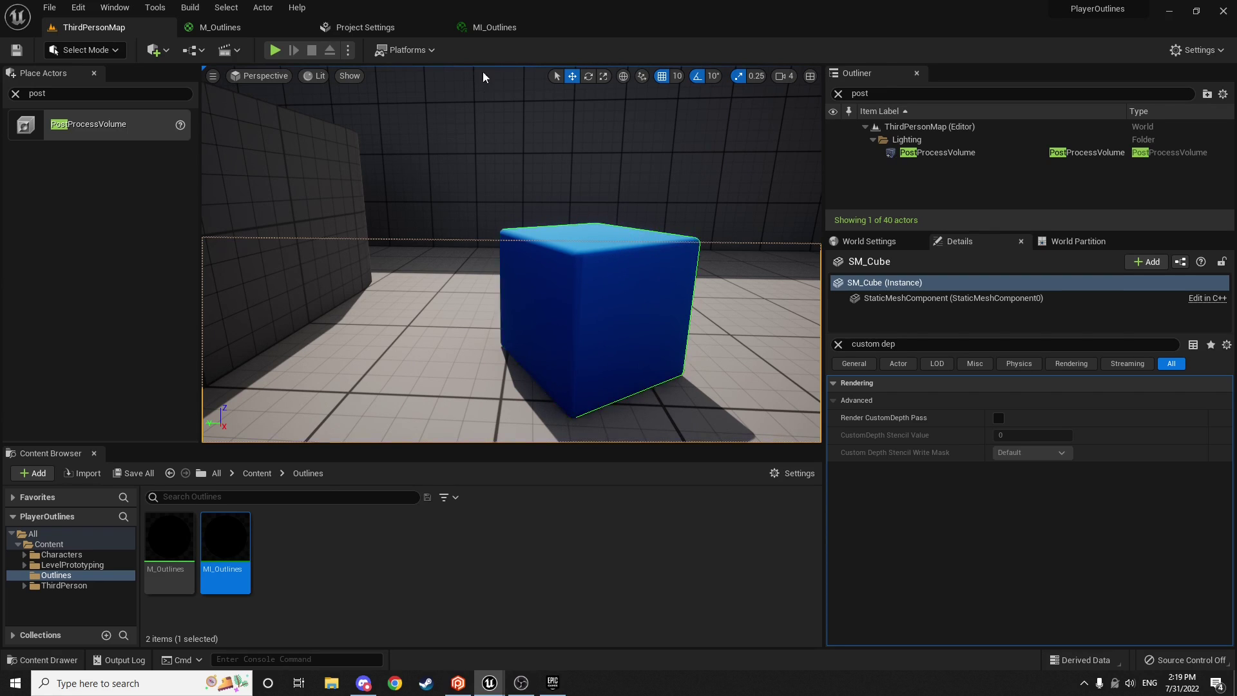
Step: Move the If and Multiply nodes away from the depth masks in the M_Outlines graph, in line with the CustomDepth mask
left_click(492, 27)
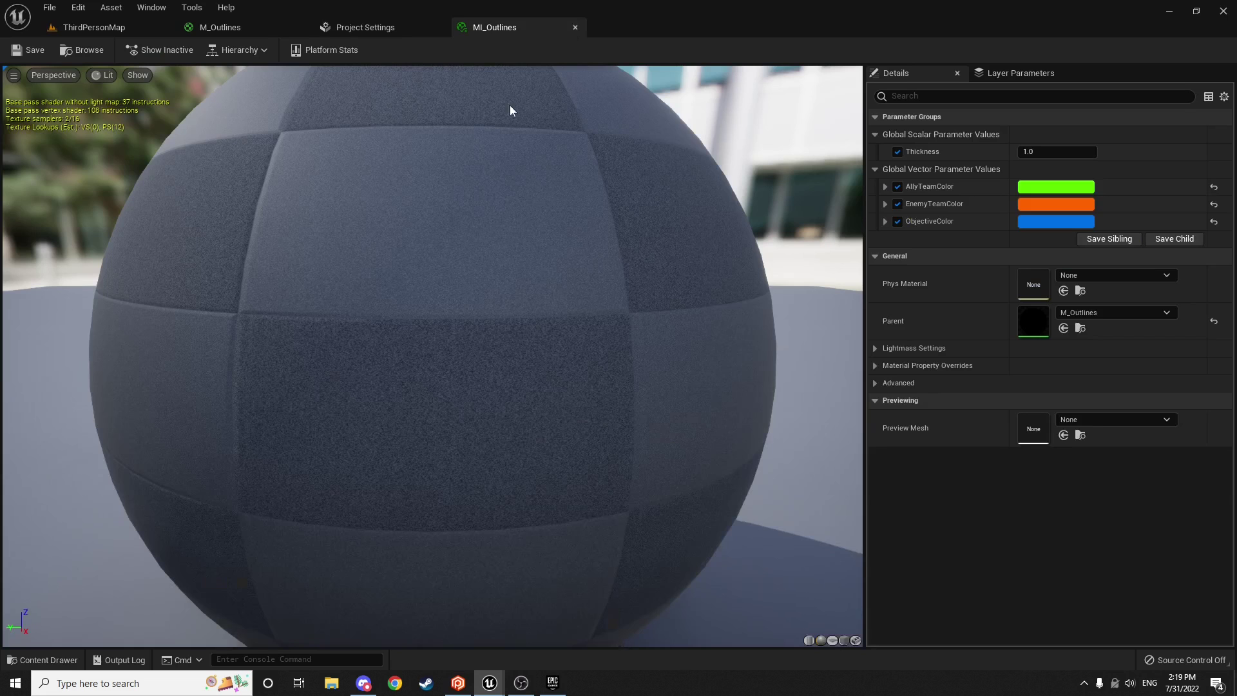
left_click(257, 27)
right_click_drag(640, 338, 613, 262)
scroll(604, 264, "up", 2)
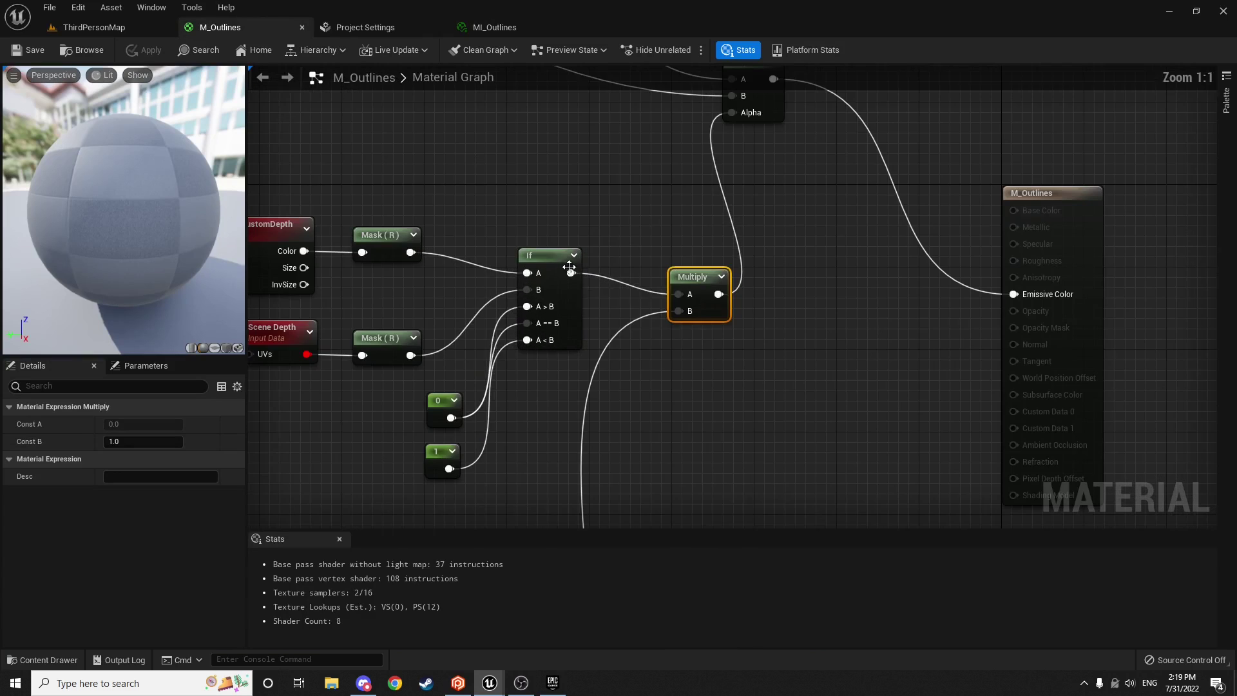
left_click_drag(562, 254, 607, 236)
left_click_drag(716, 276, 803, 239)
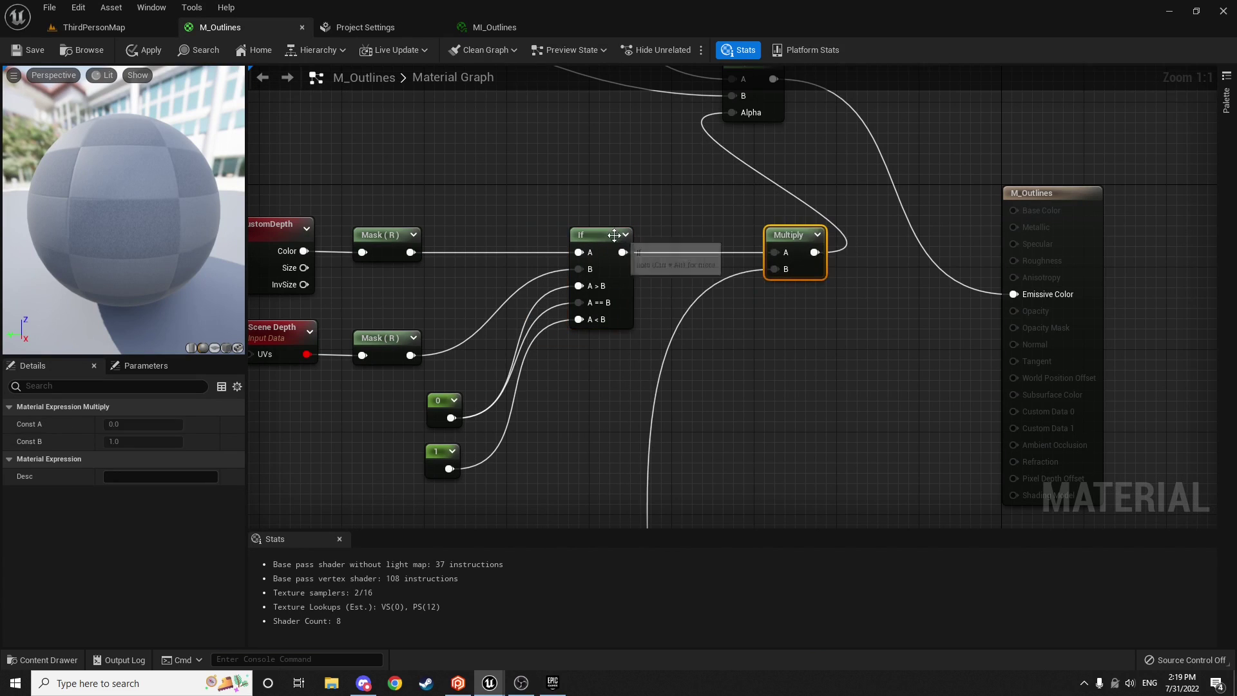
left_click_drag(611, 236, 683, 235)
right_click_drag(520, 262, 629, 265)
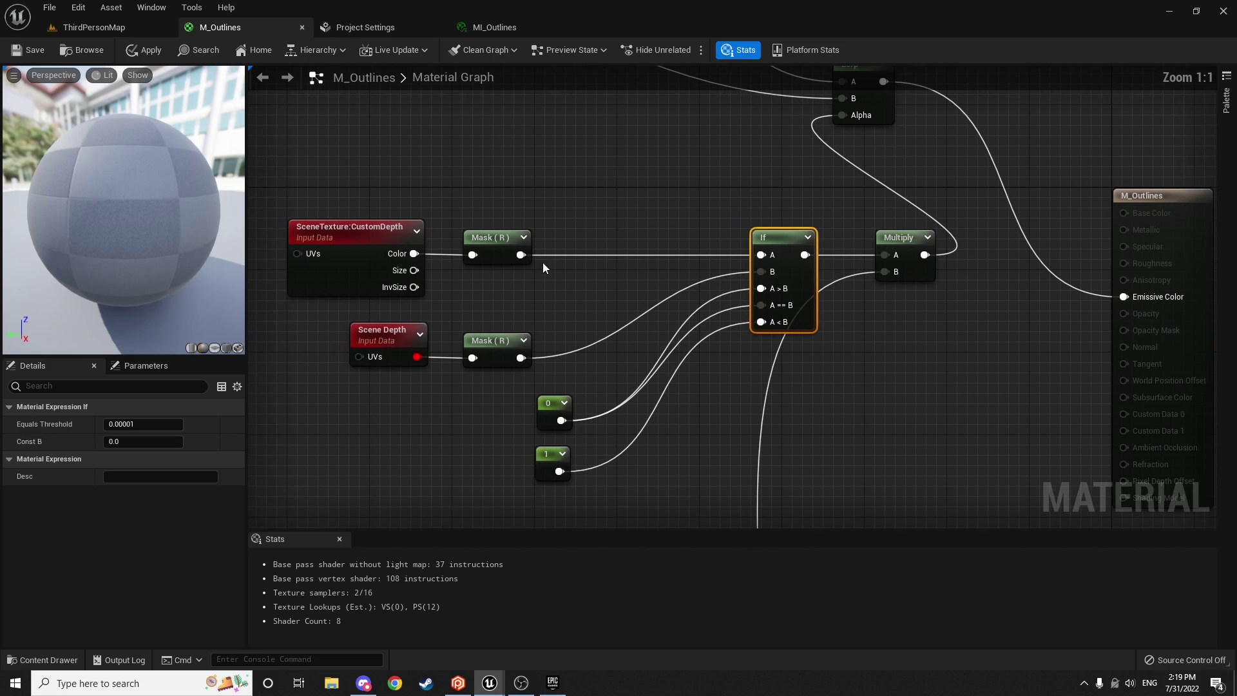
Step: Add a Subtract node fed at A by the CustomDepth mask, and place it between that mask and the If node
left_click_drag(521, 255, 634, 239)
type("subtract")
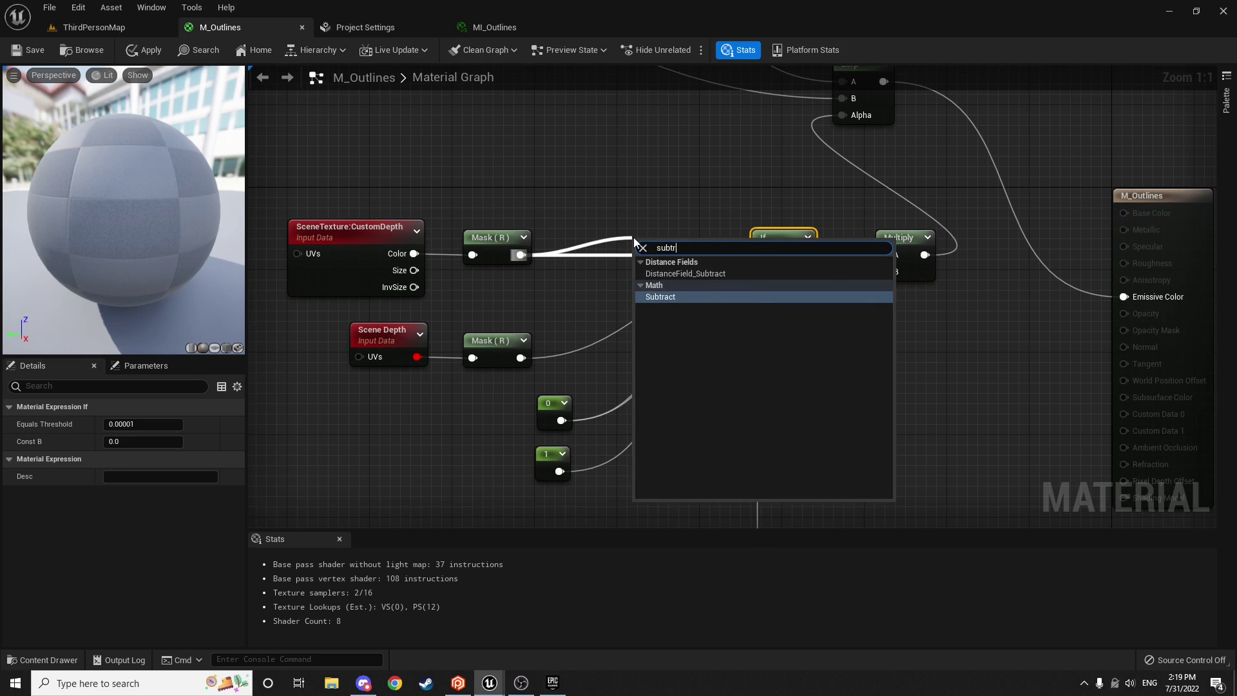
key("Return")
left_click_drag(645, 242, 632, 208)
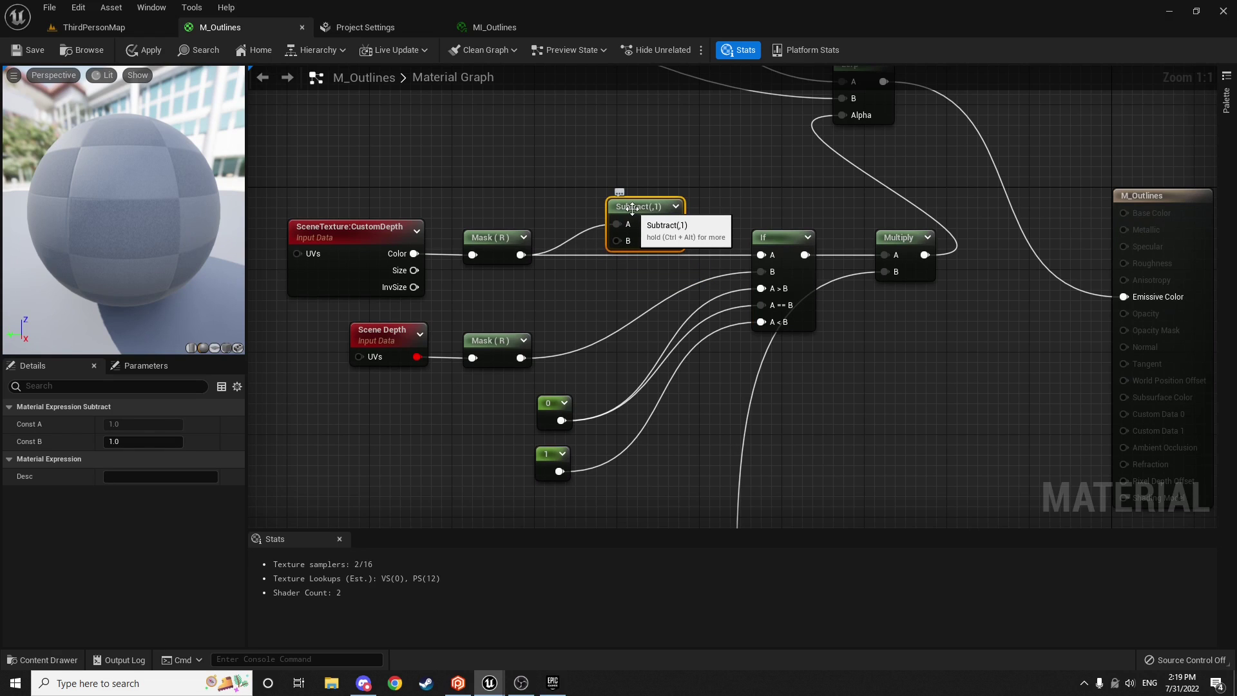
Step: Set the Subtract node's Const B to 10, connect its output to the If's A, and align it with the CustomDepth mask
left_click(142, 442)
type("10")
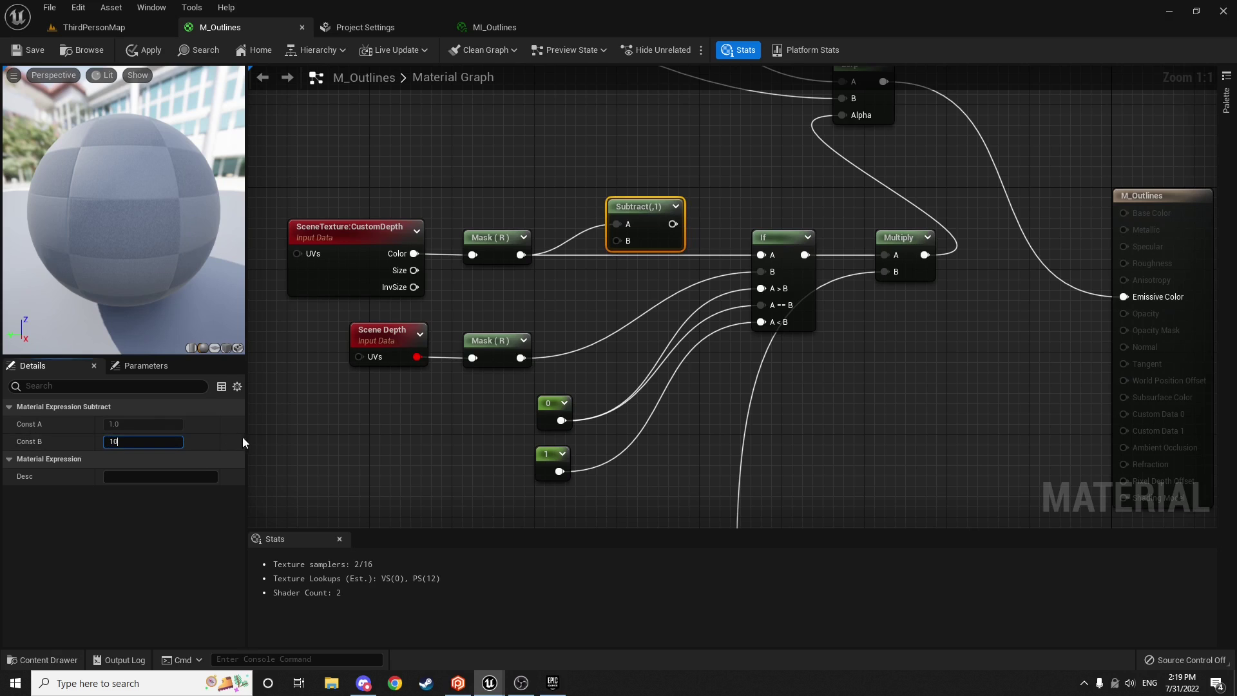
key("Return")
left_click_drag(675, 225, 762, 255)
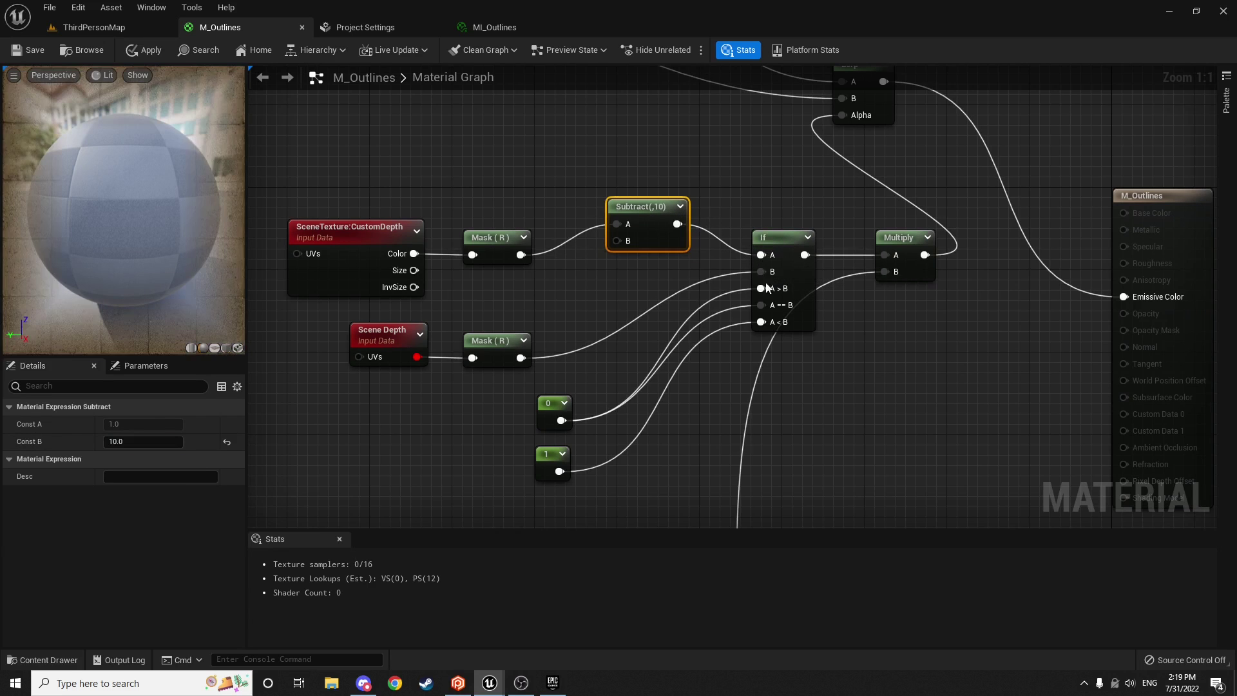
left_click_drag(643, 204, 633, 235)
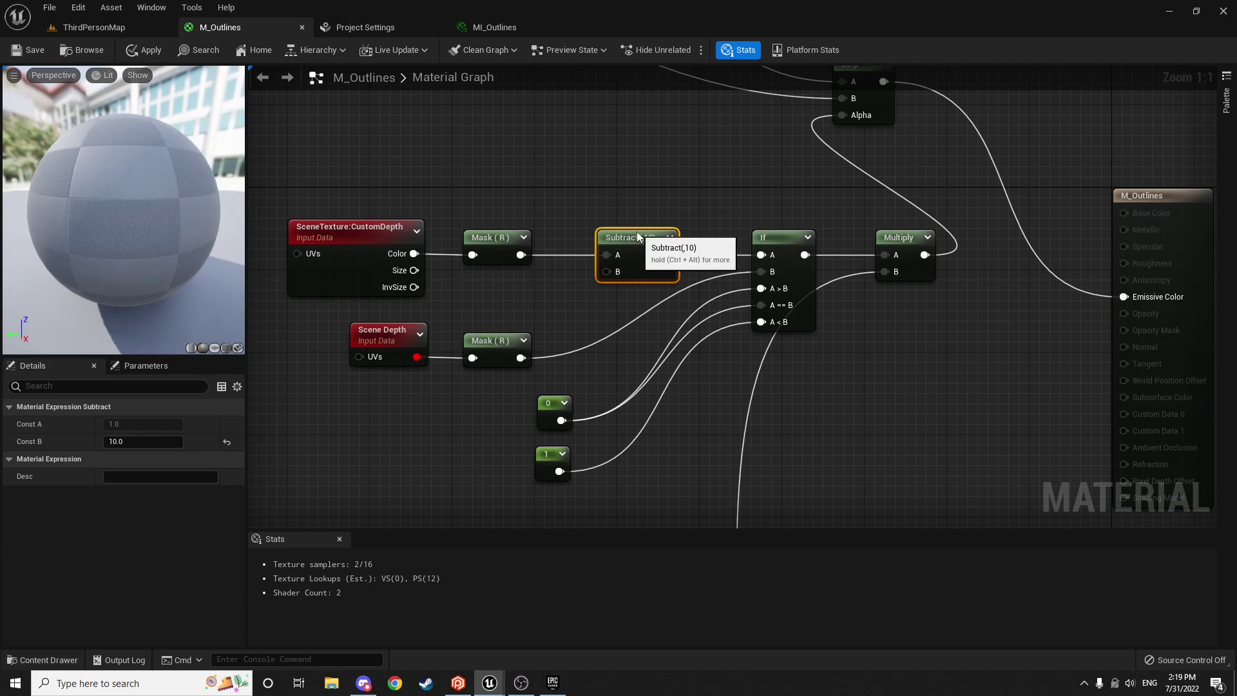
Step: Apply and save M_Outlines, and check the blue cube's outline where the wall partly hides it in the ThirdPersonMap level
left_click(124, 54)
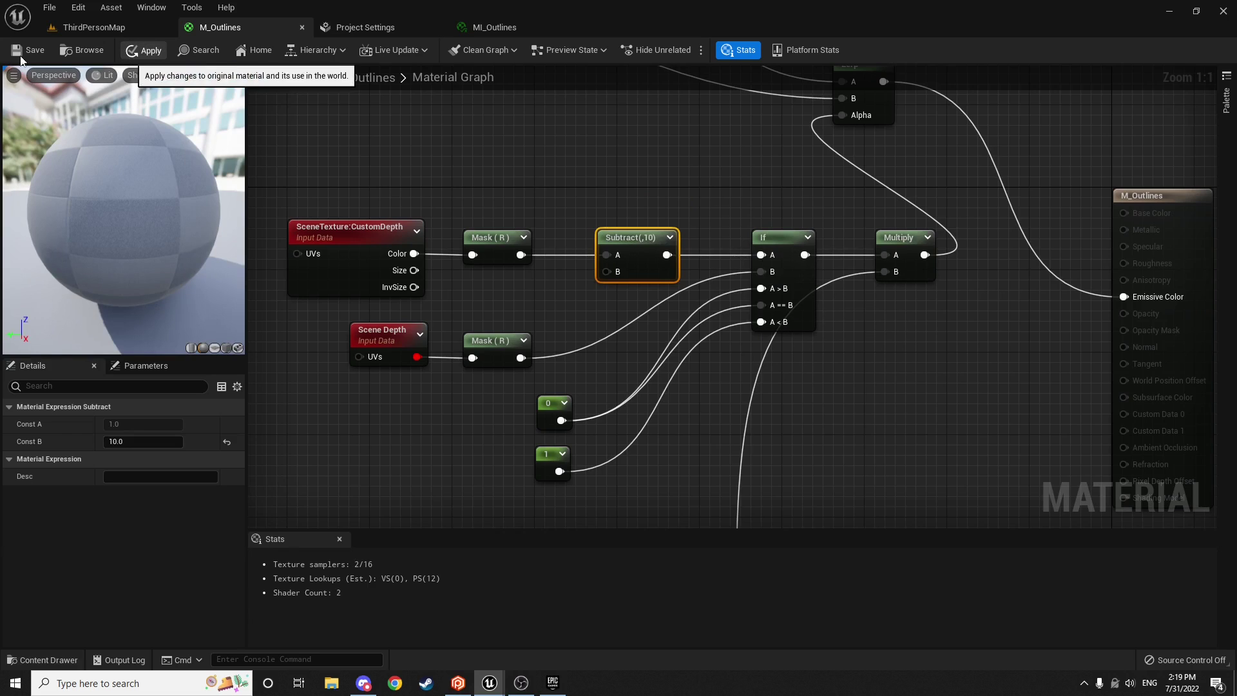
left_click(20, 55)
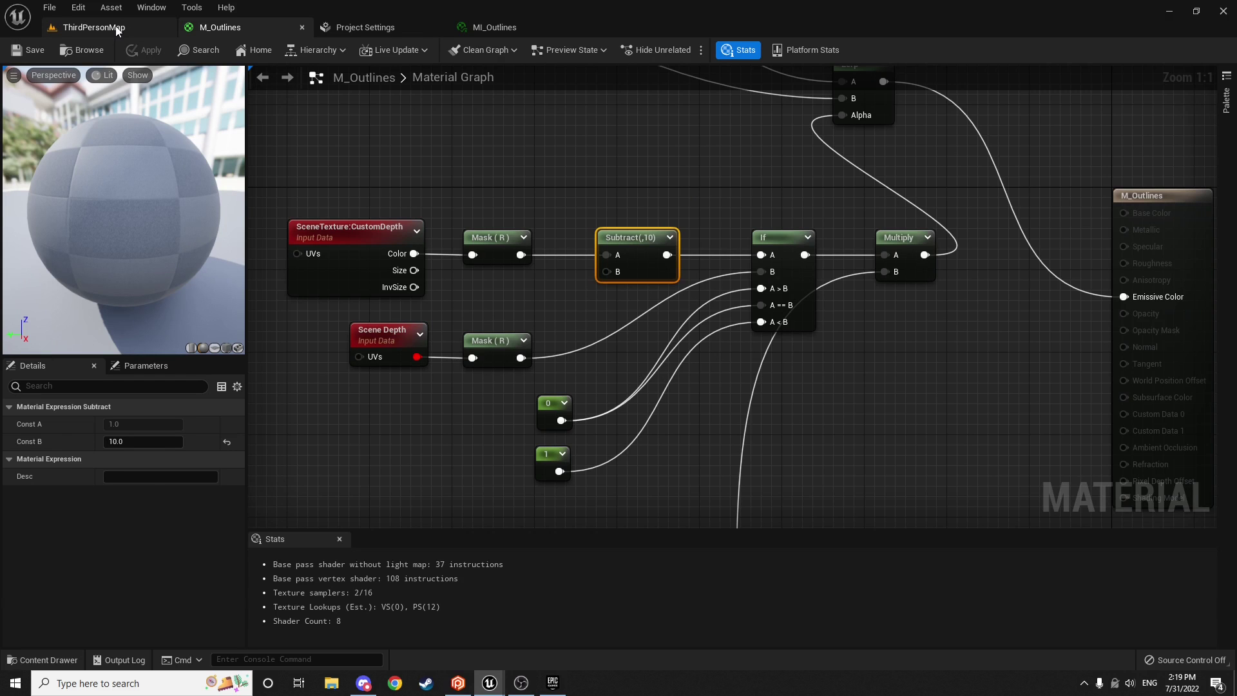
left_click(118, 31)
key("s")
right_click_drag(457, 154, 387, 174)
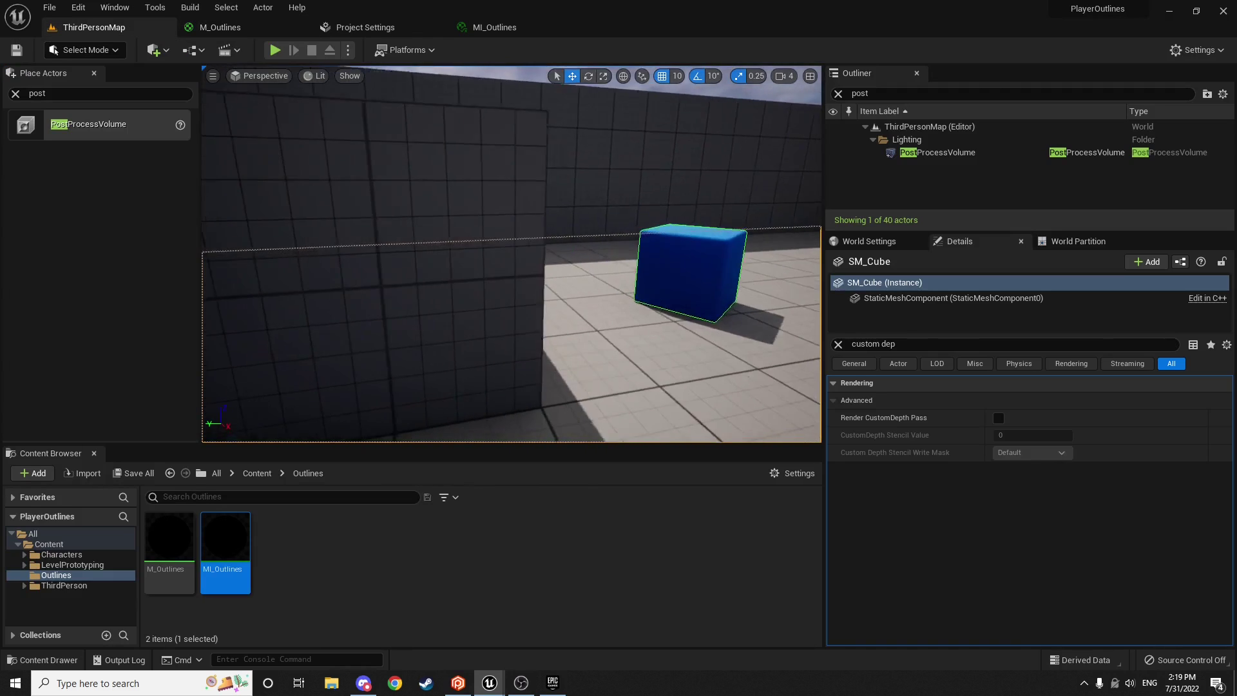
key("a")
right_click_drag(618, 168, 731, 103)
left_click(707, 120)
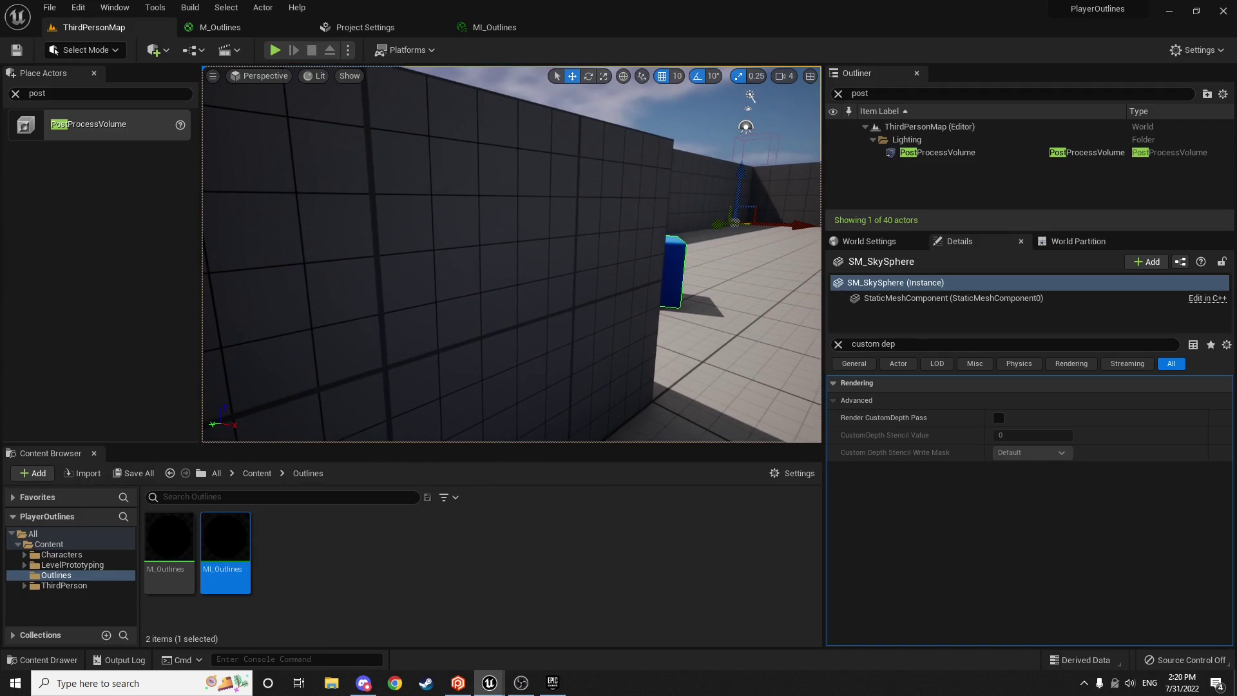
right_click_drag(719, 157, 721, 157)
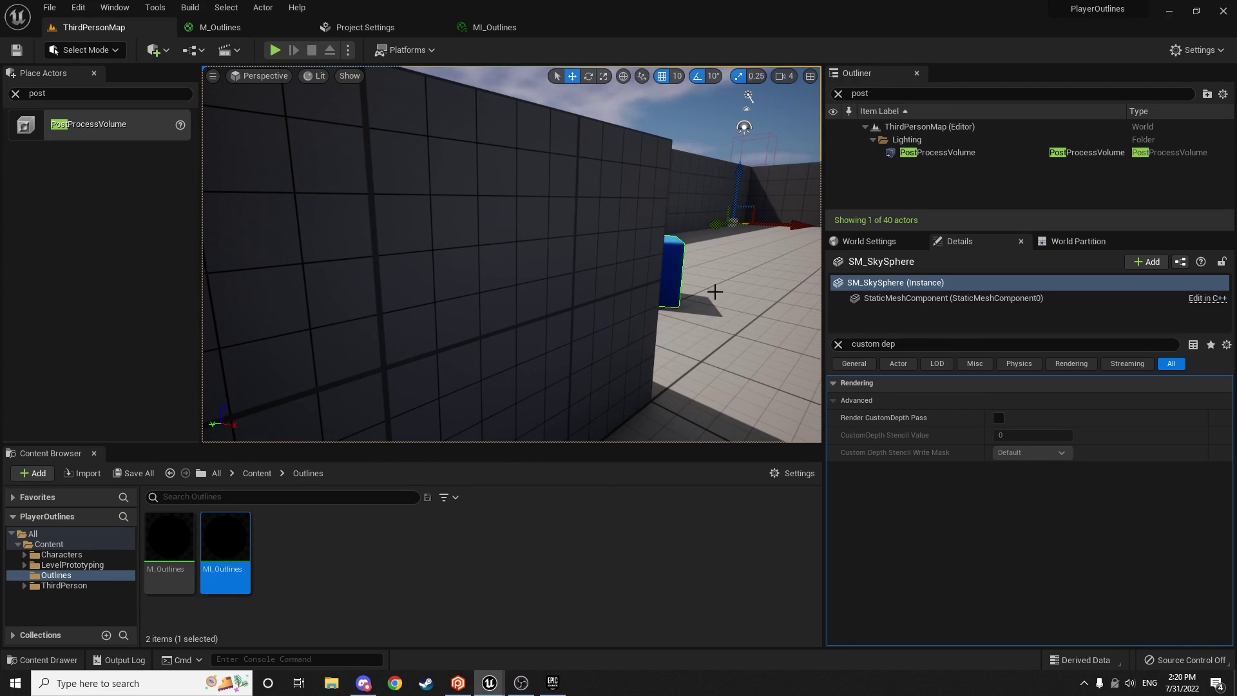
key("d")
right_click_drag(713, 291, 717, 306)
Step: Move the blue cube in the level up against the corner of the wall
left_click(661, 257)
left_click_drag(608, 241, 634, 333)
left_click_drag(564, 277, 498, 307)
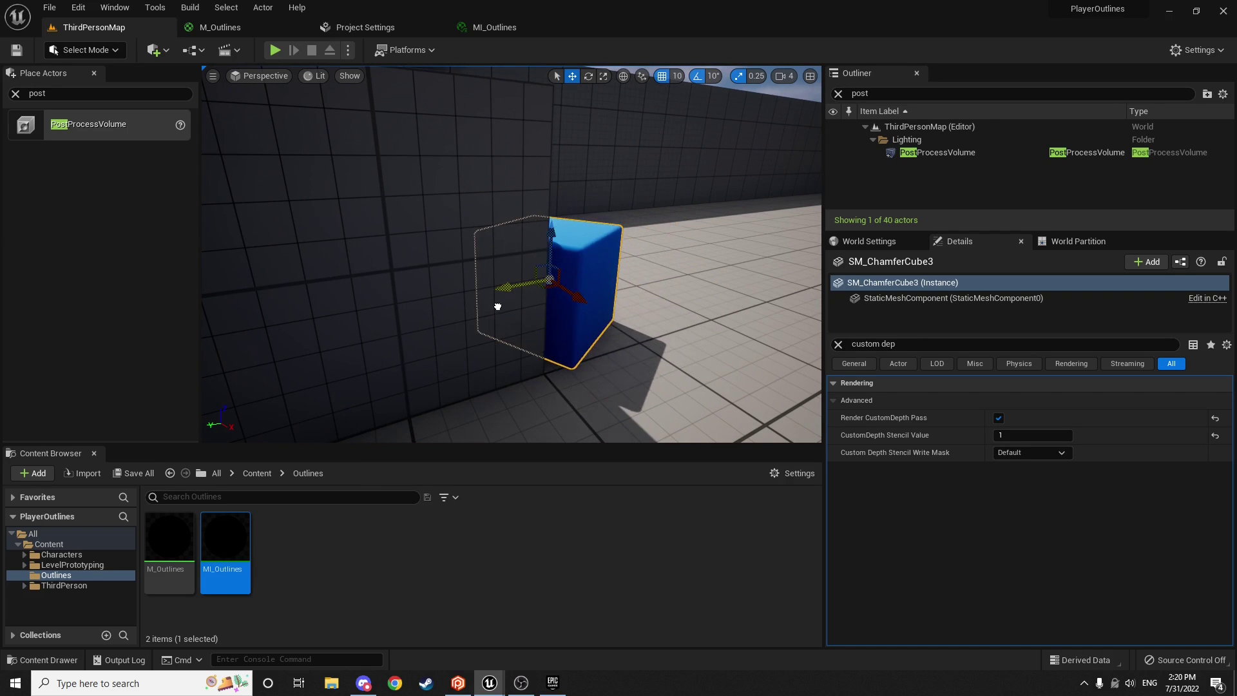
Step: Examine the blue cube's outline beside the wall from close up, from farther away and from several sides
key("d")
mouse_move(498, 307)
right_mouse_down()
mouse_move(475, 307)
mouse_move(489, 308)
right_mouse_up()
key("w")
left_click(601, 201)
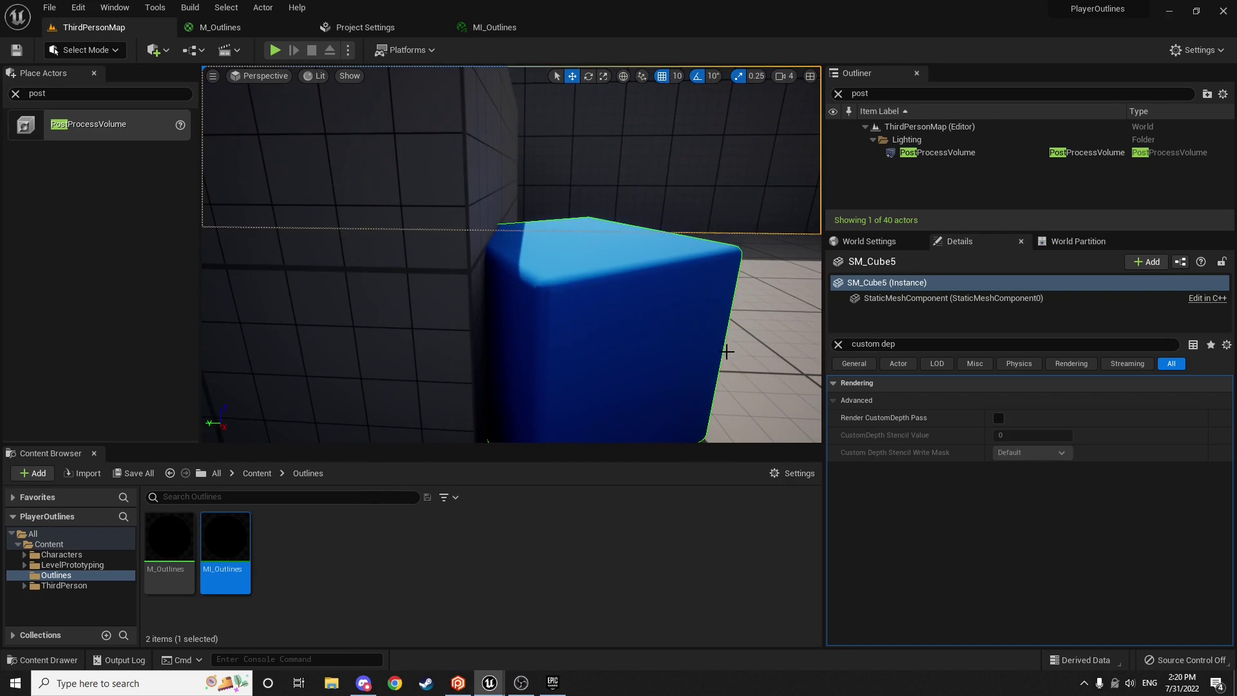
key("s")
right_click_drag(728, 352, 685, 355)
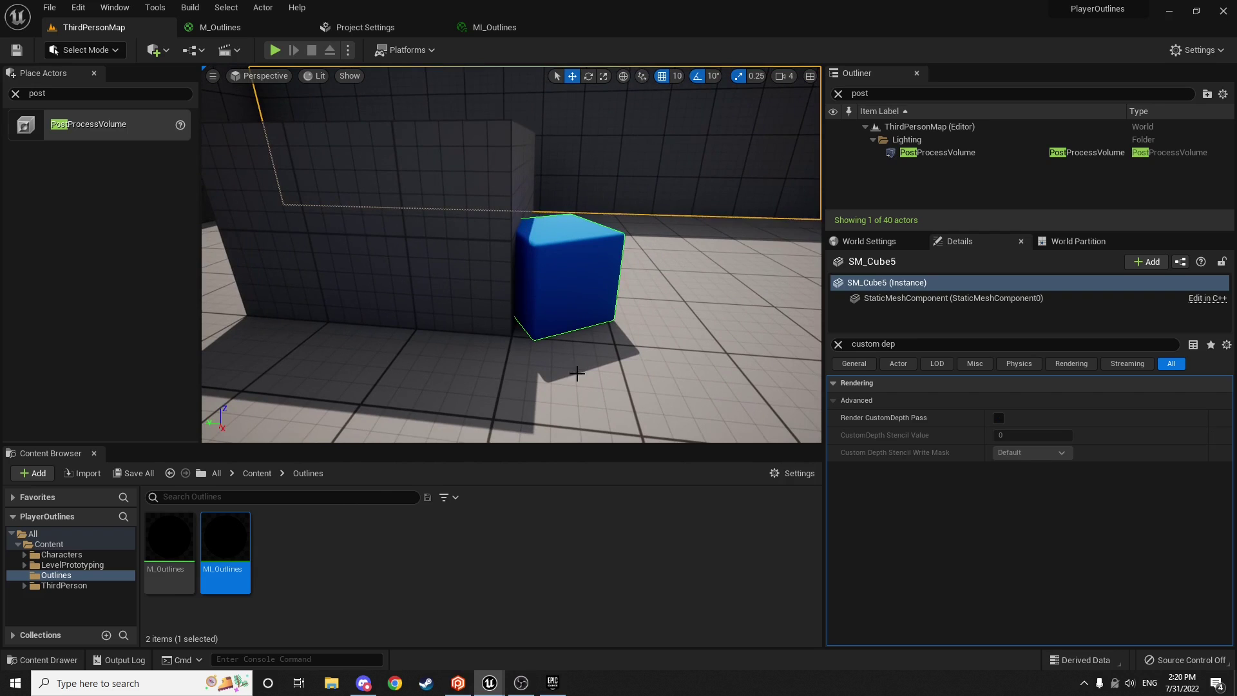
key("a")
right_click_drag(567, 381, 613, 351)
key("d")
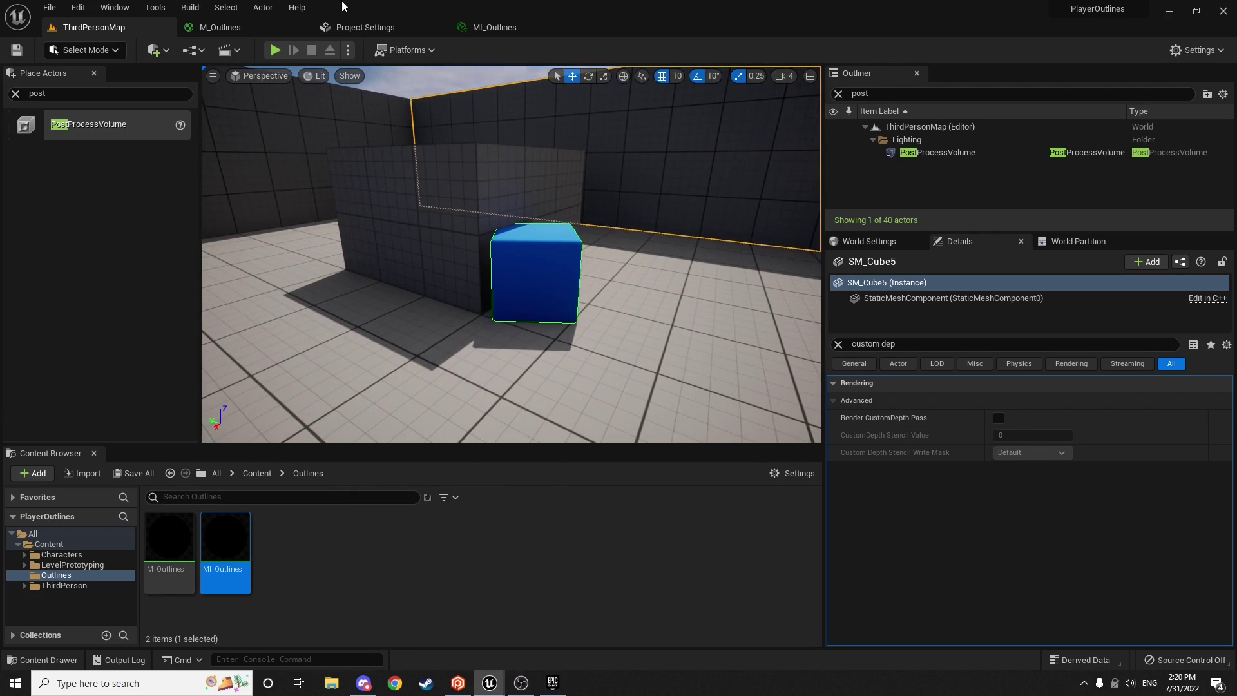
Step: Return to the M_Outlines graph and shift the whole set of depth-comparison nodes away from the final Lerp
left_click(494, 27)
left_click(408, 28)
left_click(312, 28)
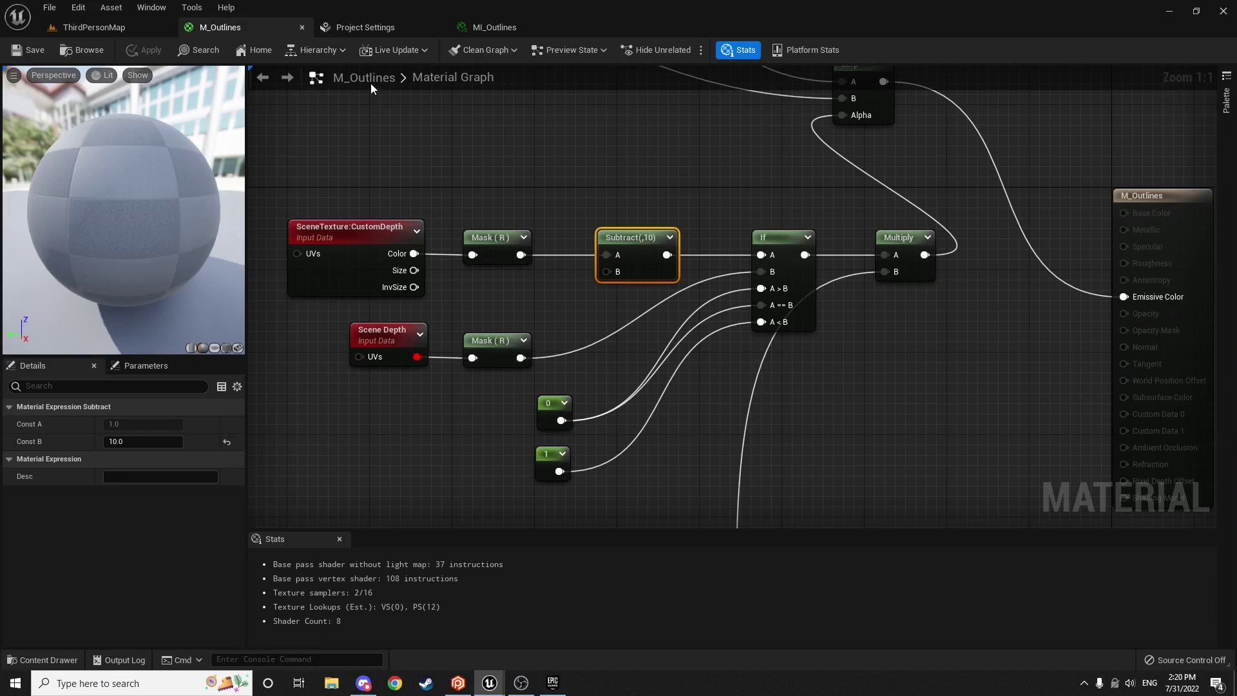
scroll(591, 168, "down", 4)
right_click_drag(591, 168, 696, 181)
left_click_drag(894, 345, 582, 215)
left_click_drag(798, 231, 690, 231)
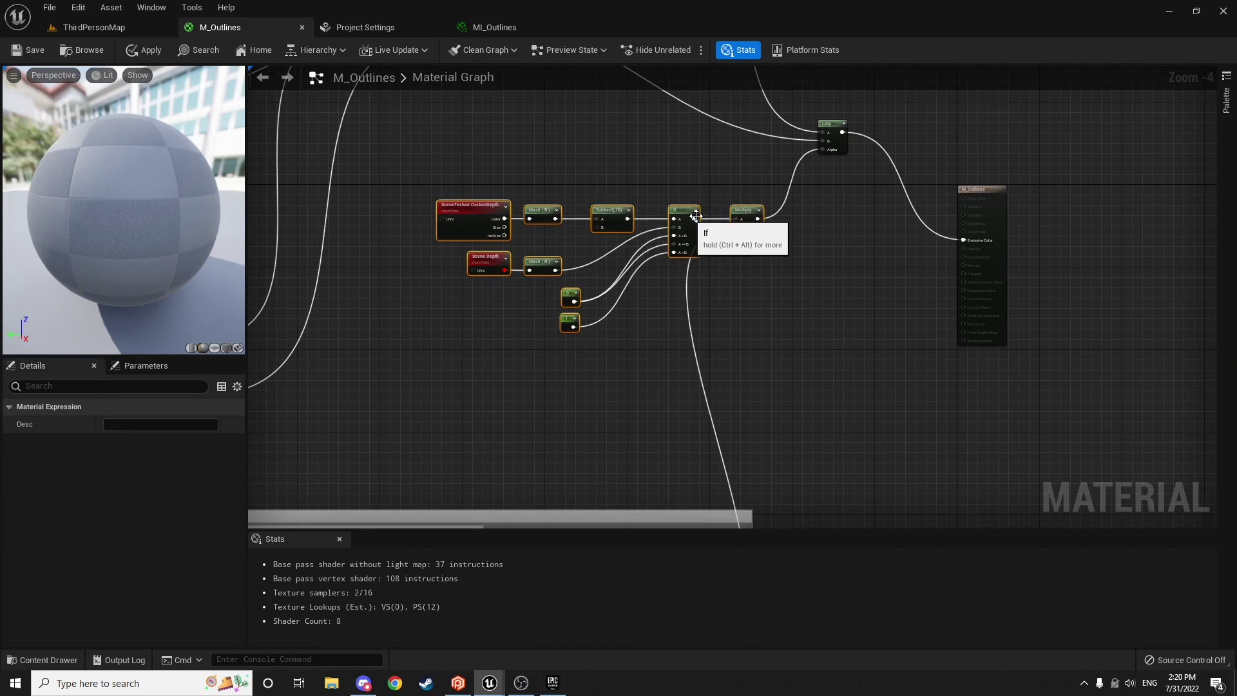
Step: Enclose the depth-comparison nodes in a comment titled "Cull outlines that are behind walls"
key("c")
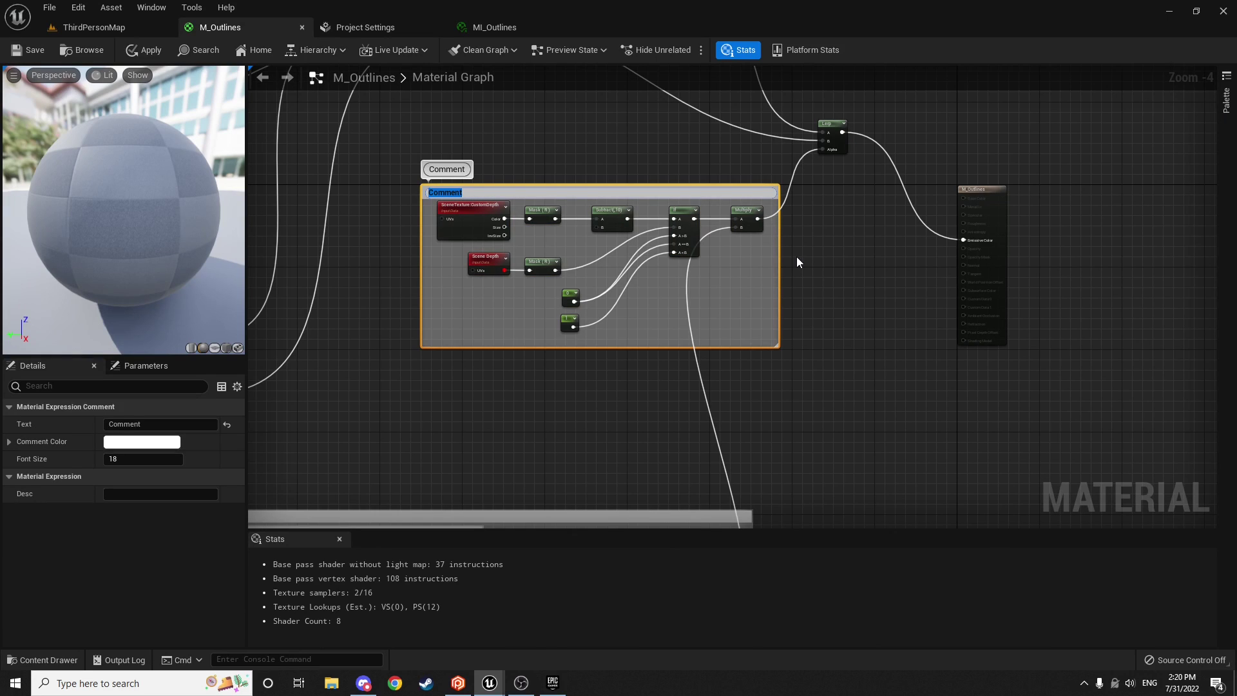
type("Cull outlines that are behind walls")
key("Return")
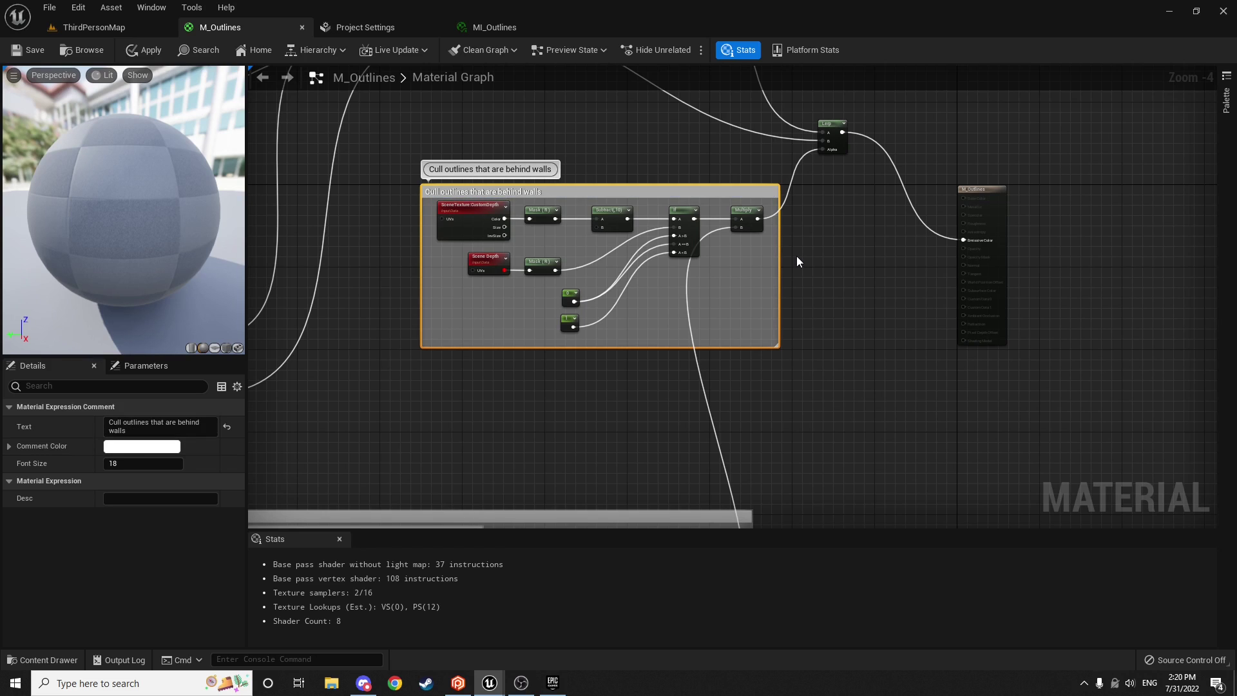
Step: Return to the ThirdPersonMap level and select the PostProcessVolume
right_click_drag(835, 262, 965, 377)
left_click(584, 211)
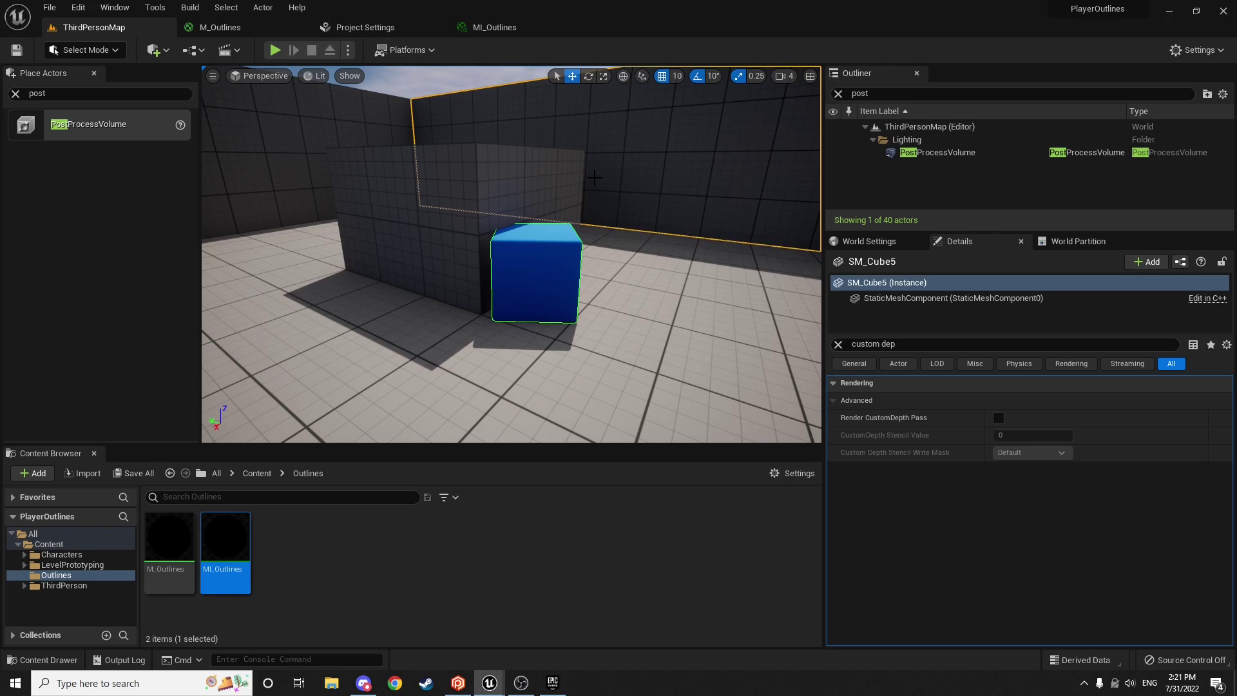
left_click(943, 155)
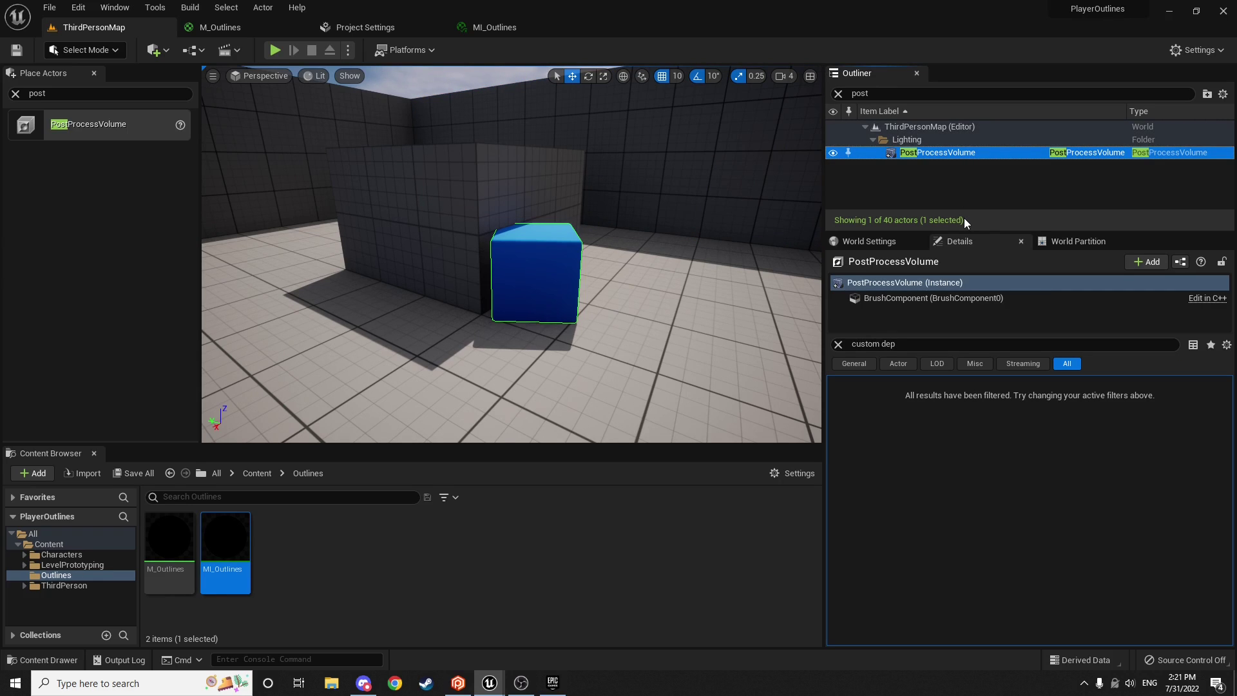